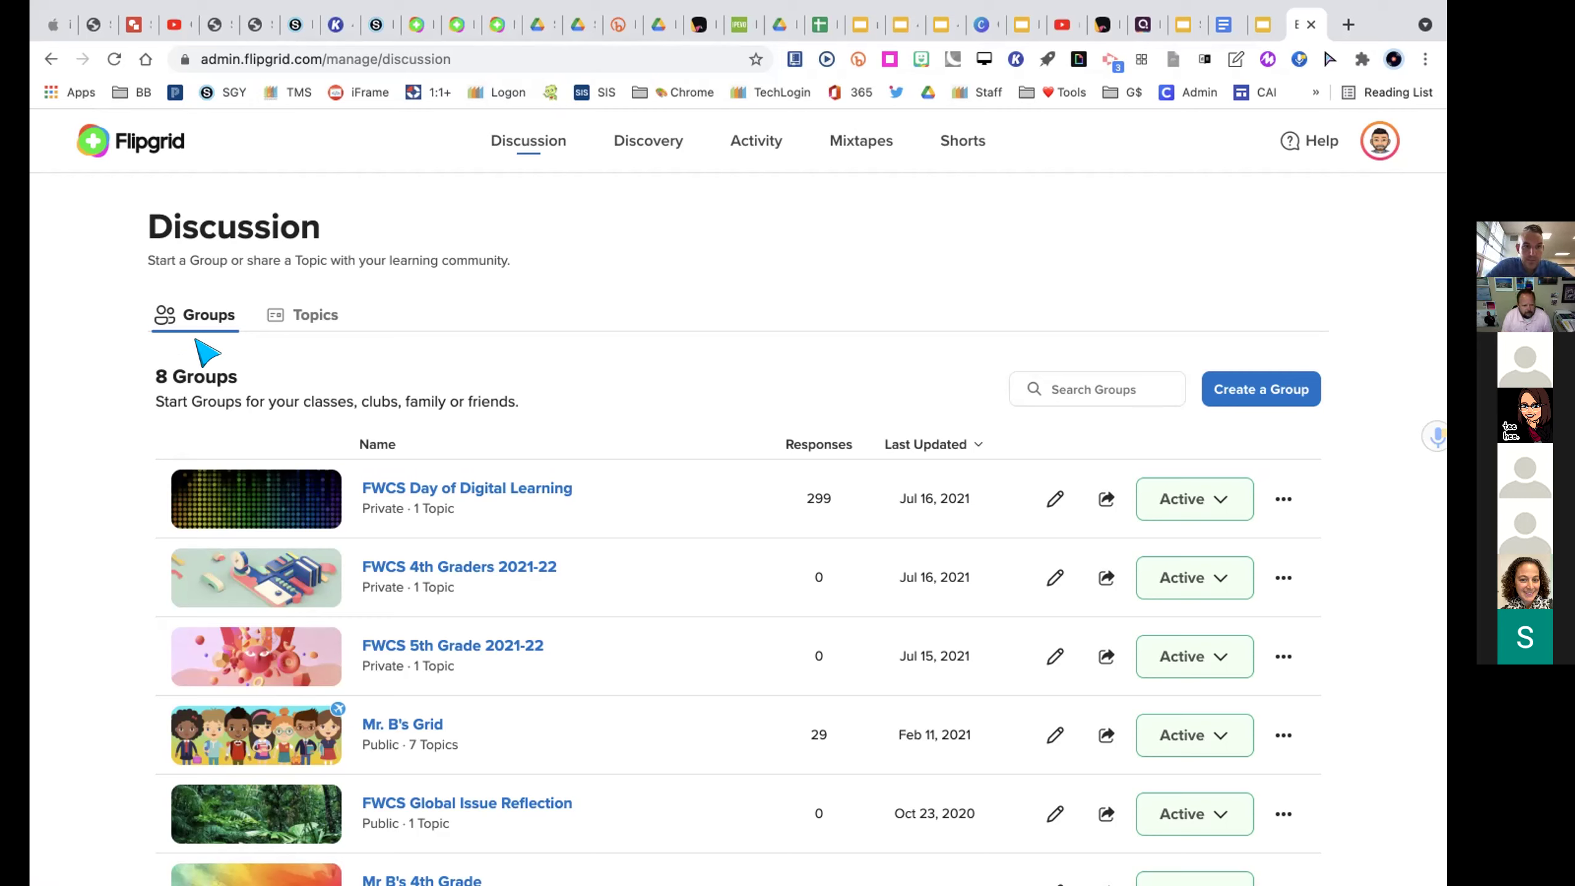
- Look through the list of all discussion topics, and return to the groups list
left_click(314, 327)
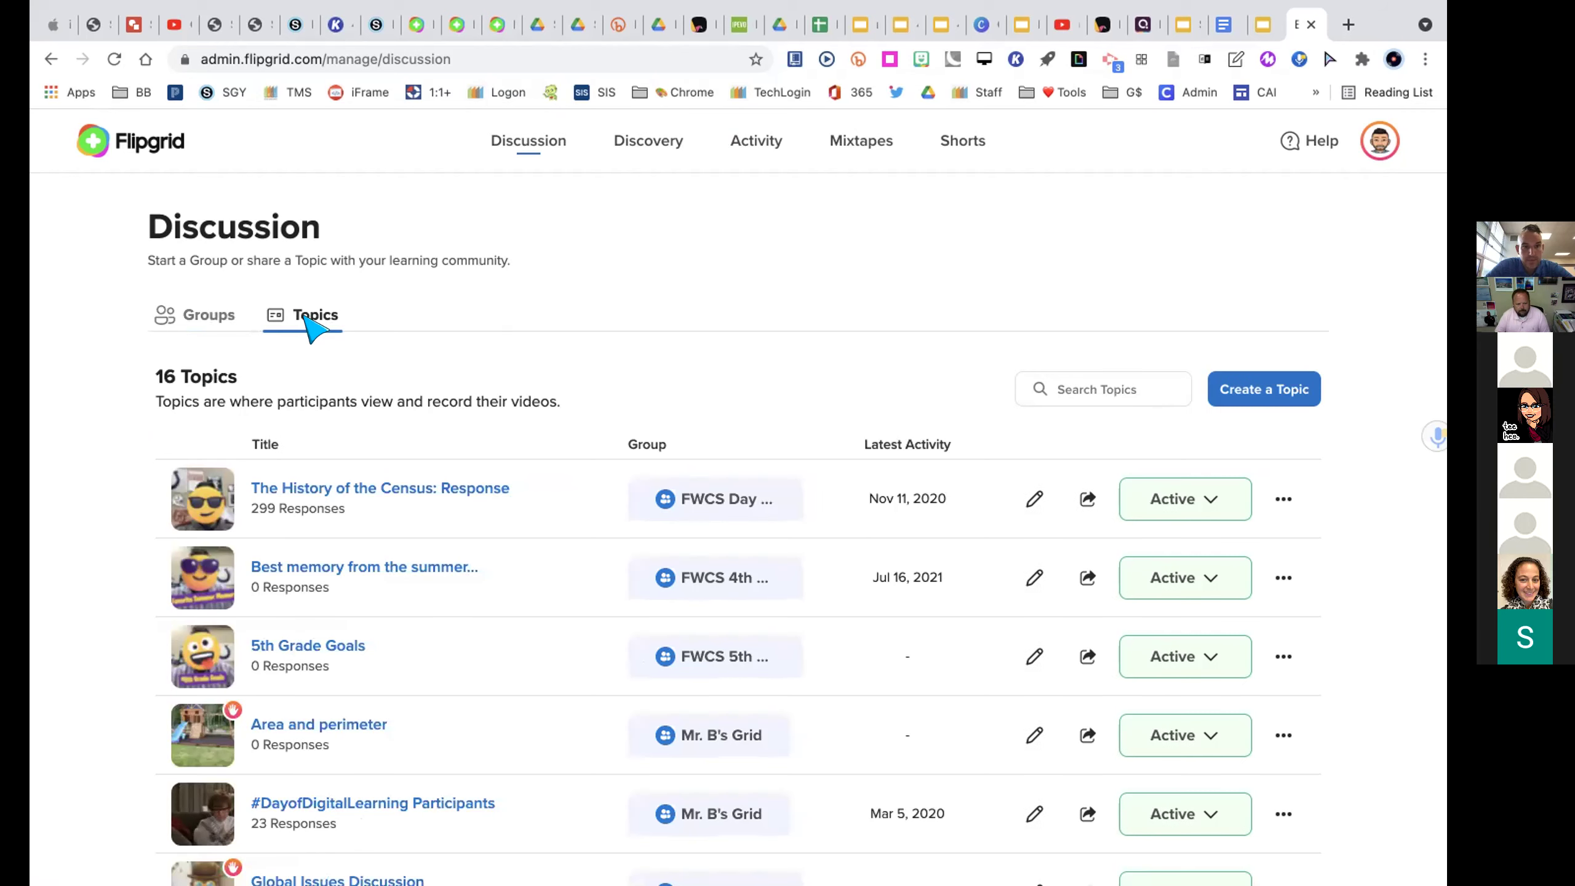
scroll(482, 485, "down", 4)
scroll(483, 484, "up", 2)
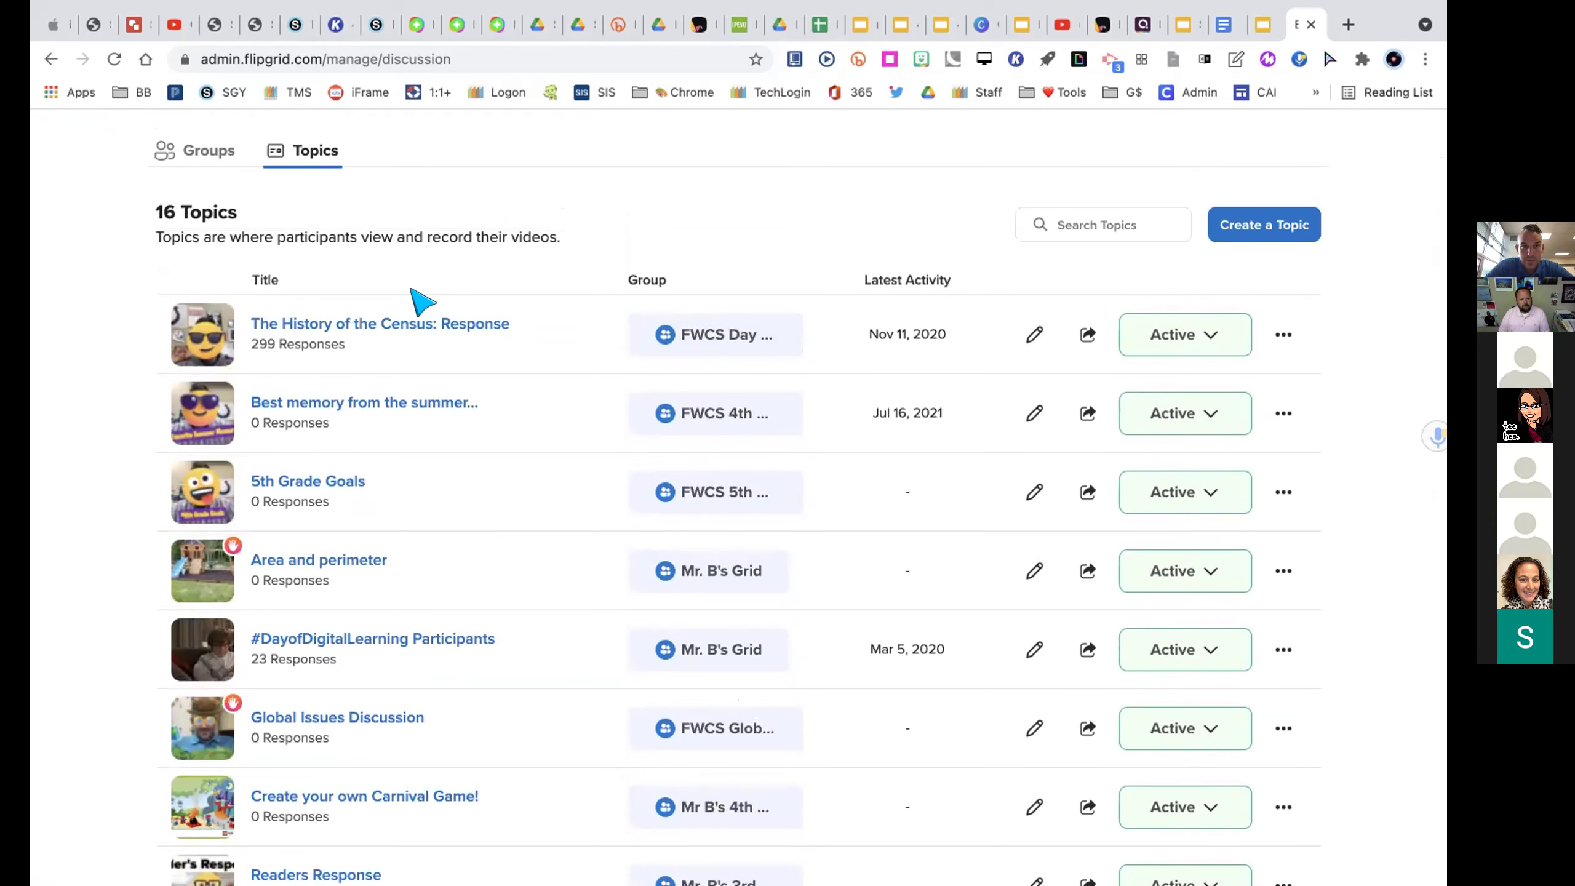
scroll(421, 302, "up", 3)
left_click(209, 318)
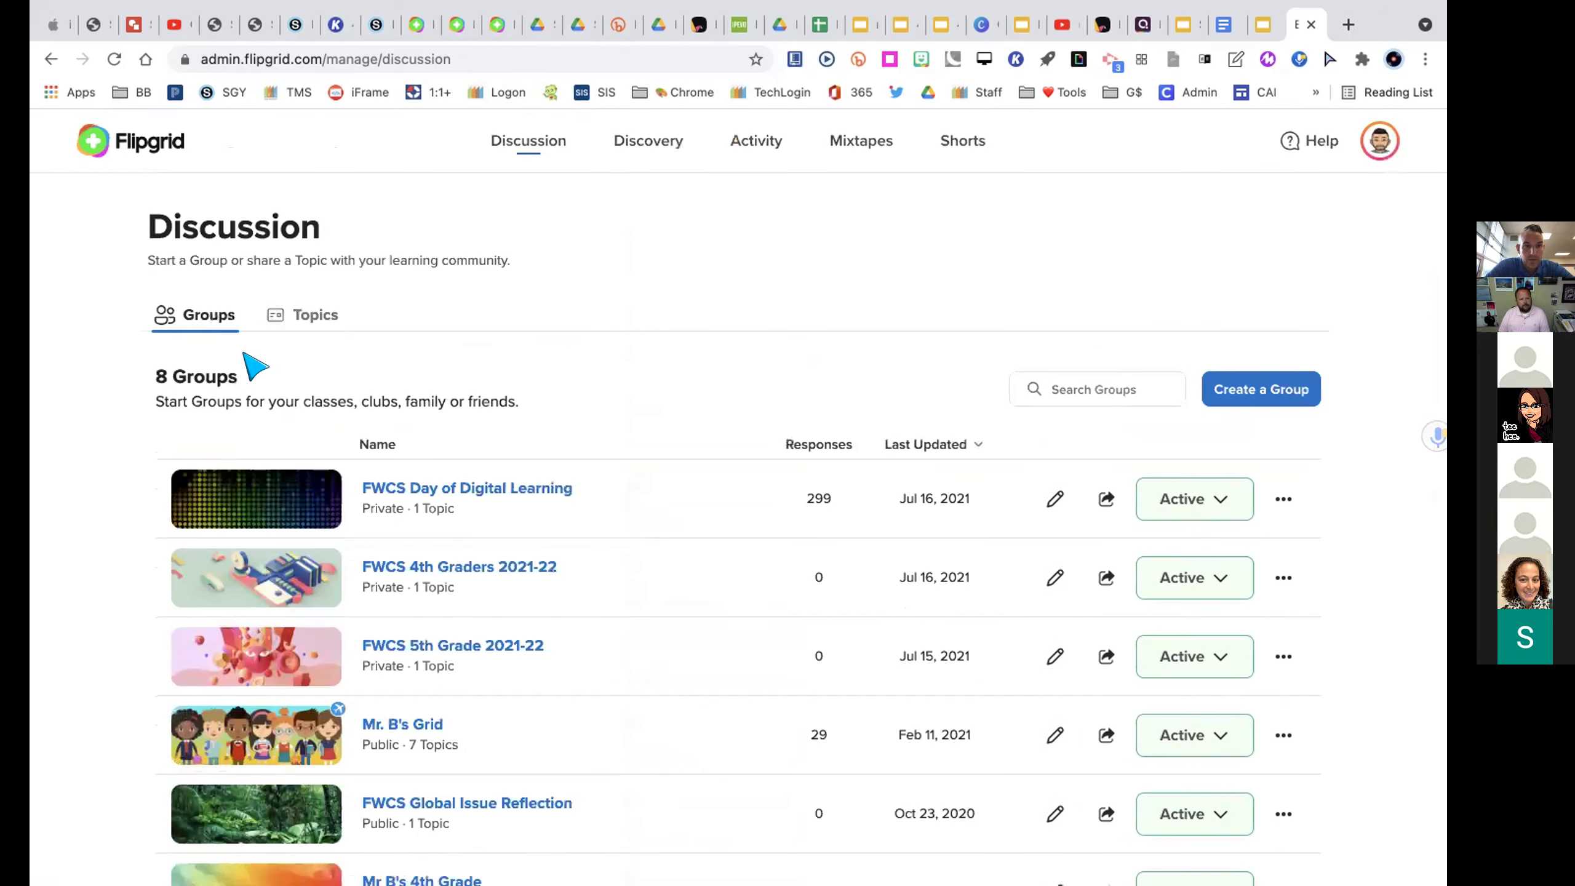
- Open the Mr. B's Grid group, review its topics and overview, and return to the groups list
scroll(450, 454, "down", 3)
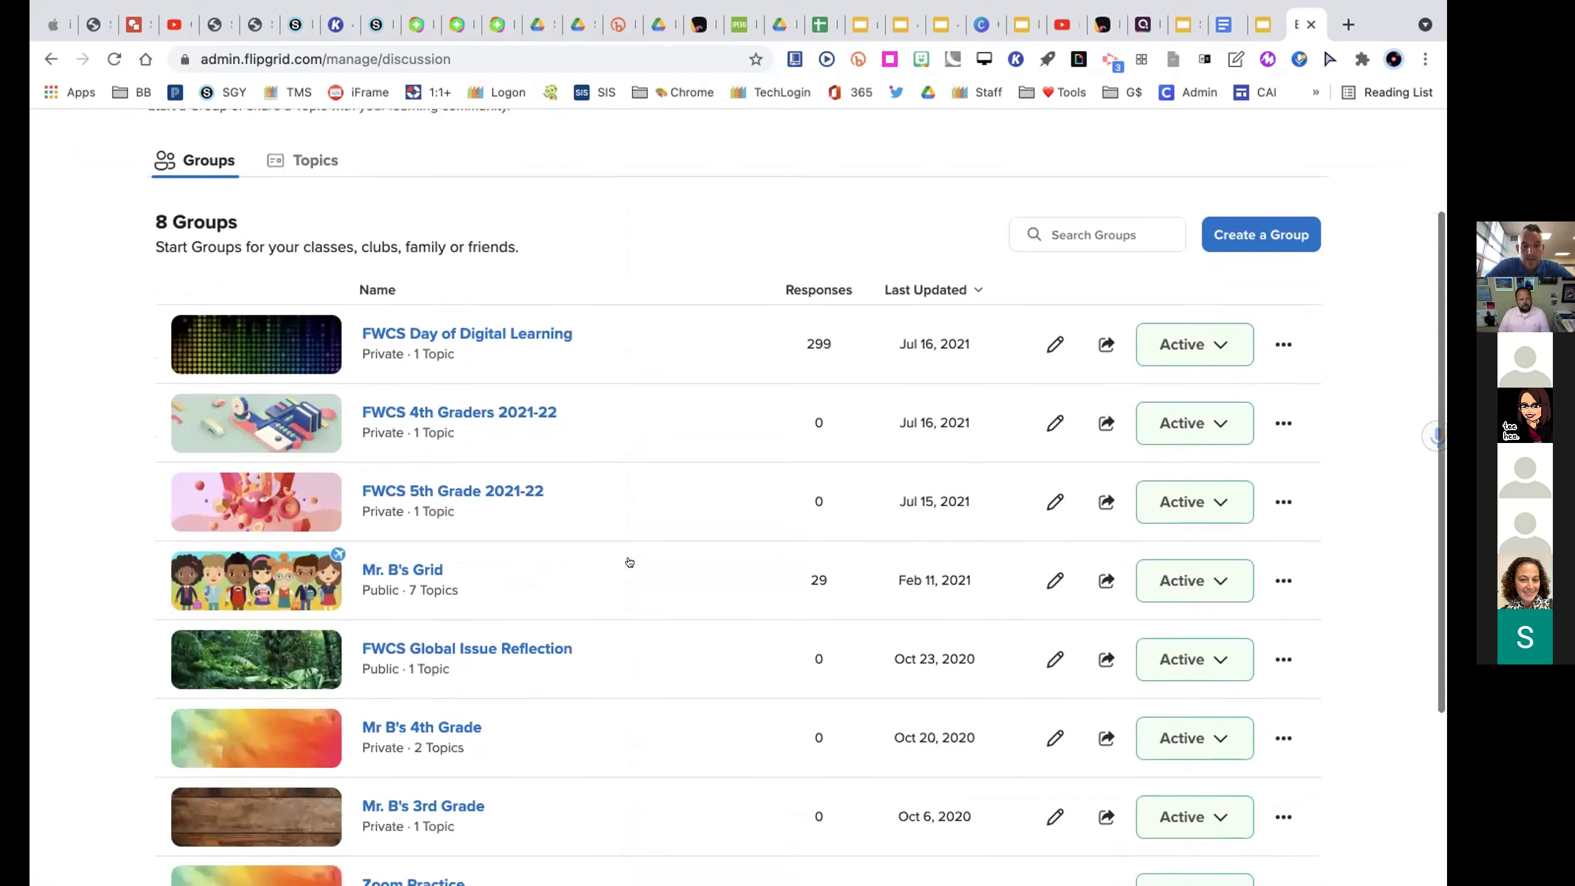
left_click(392, 567)
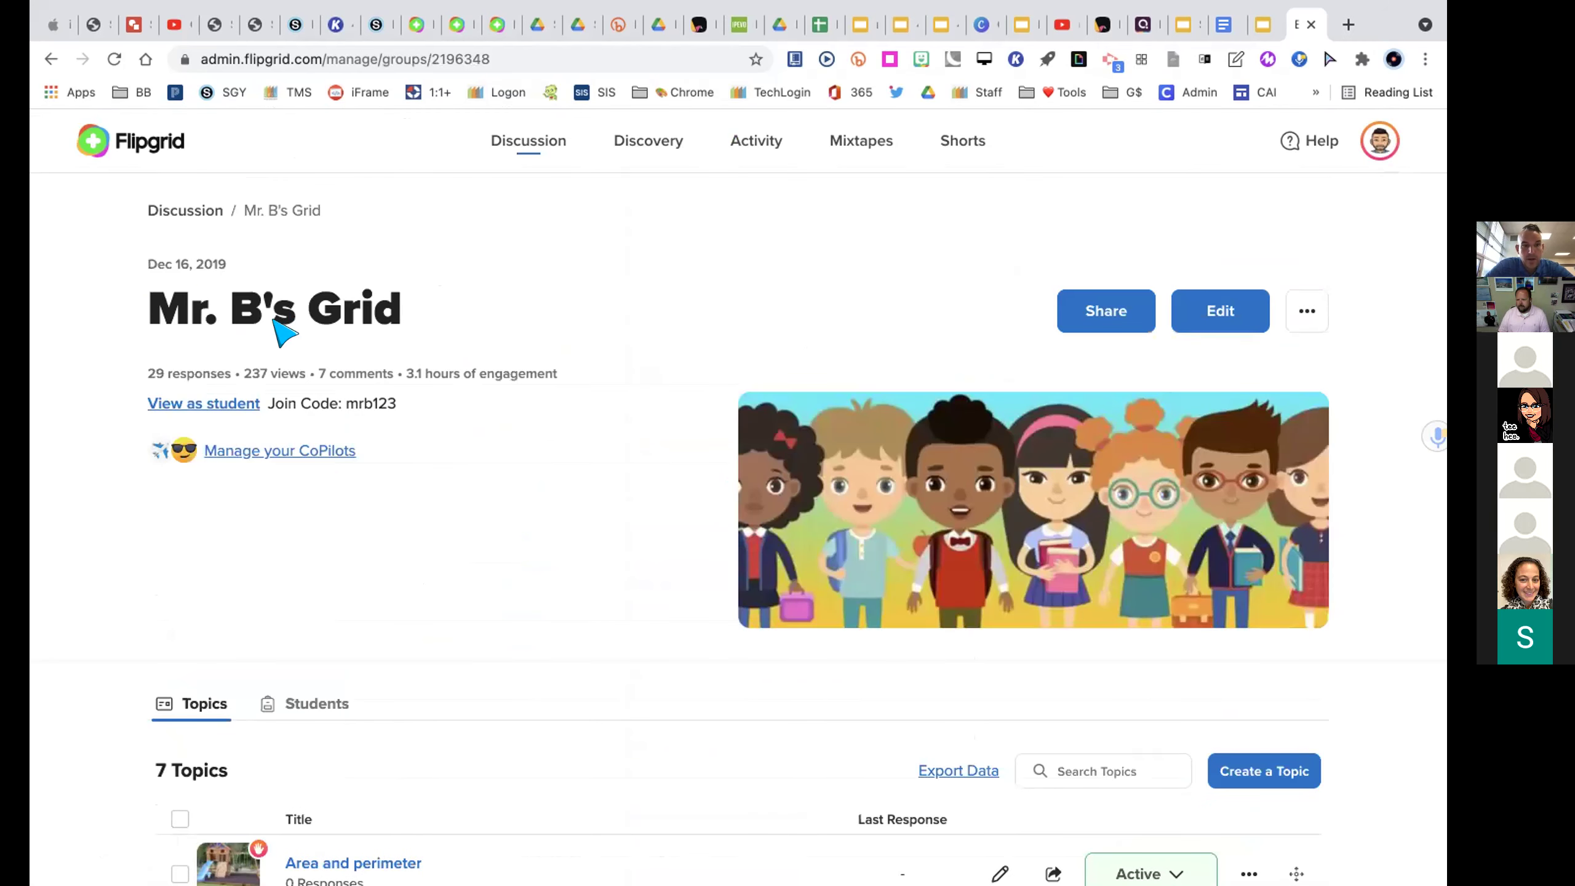
scroll(639, 412, "down", 7)
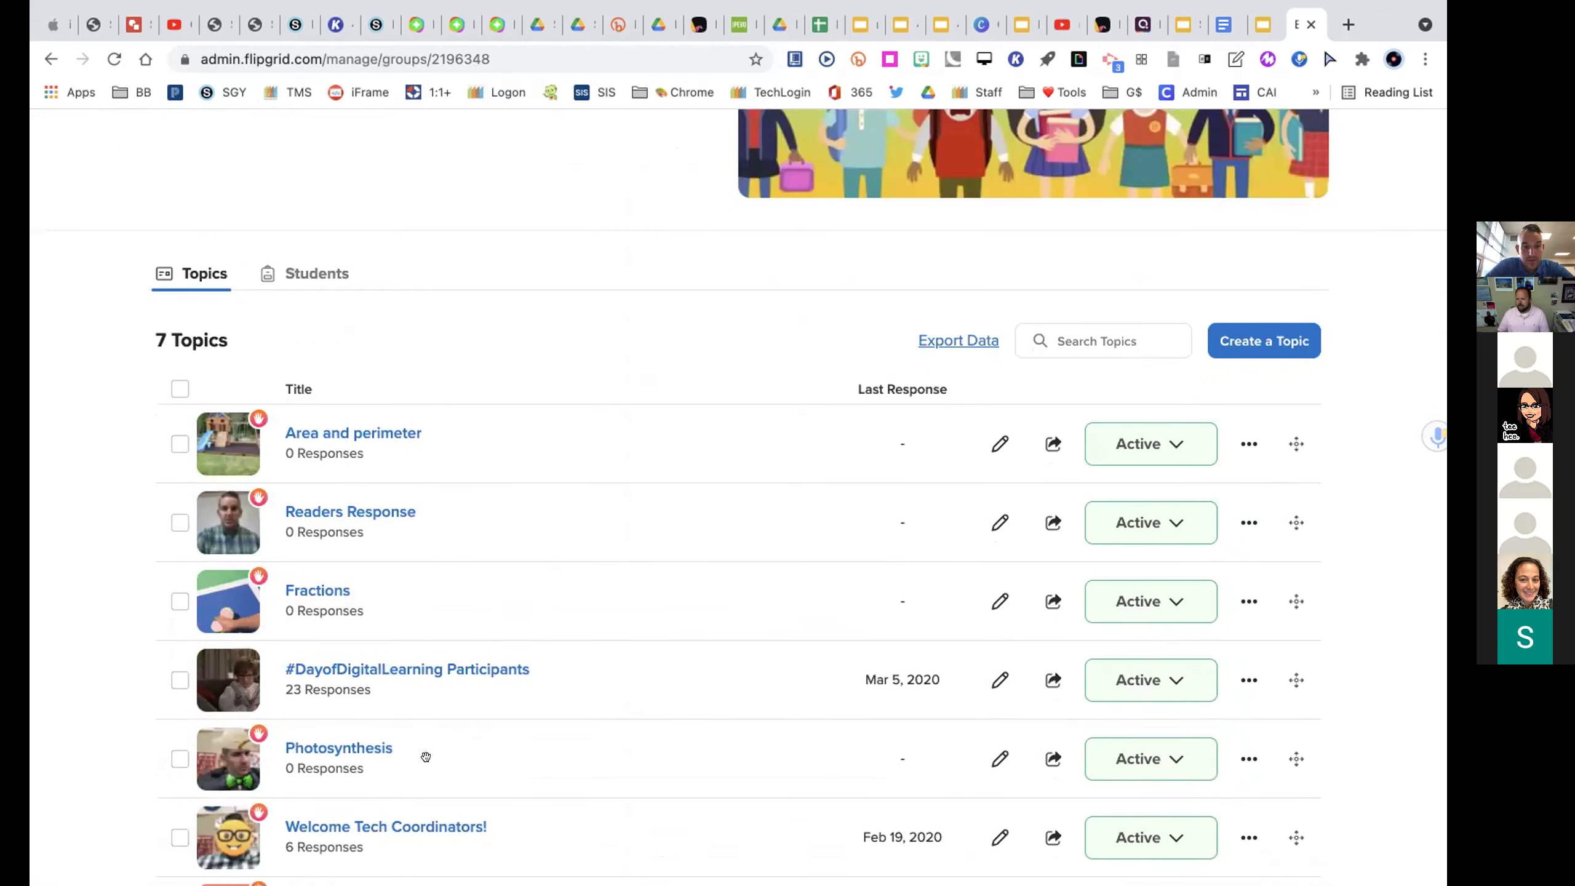
scroll(428, 751, "down", 2)
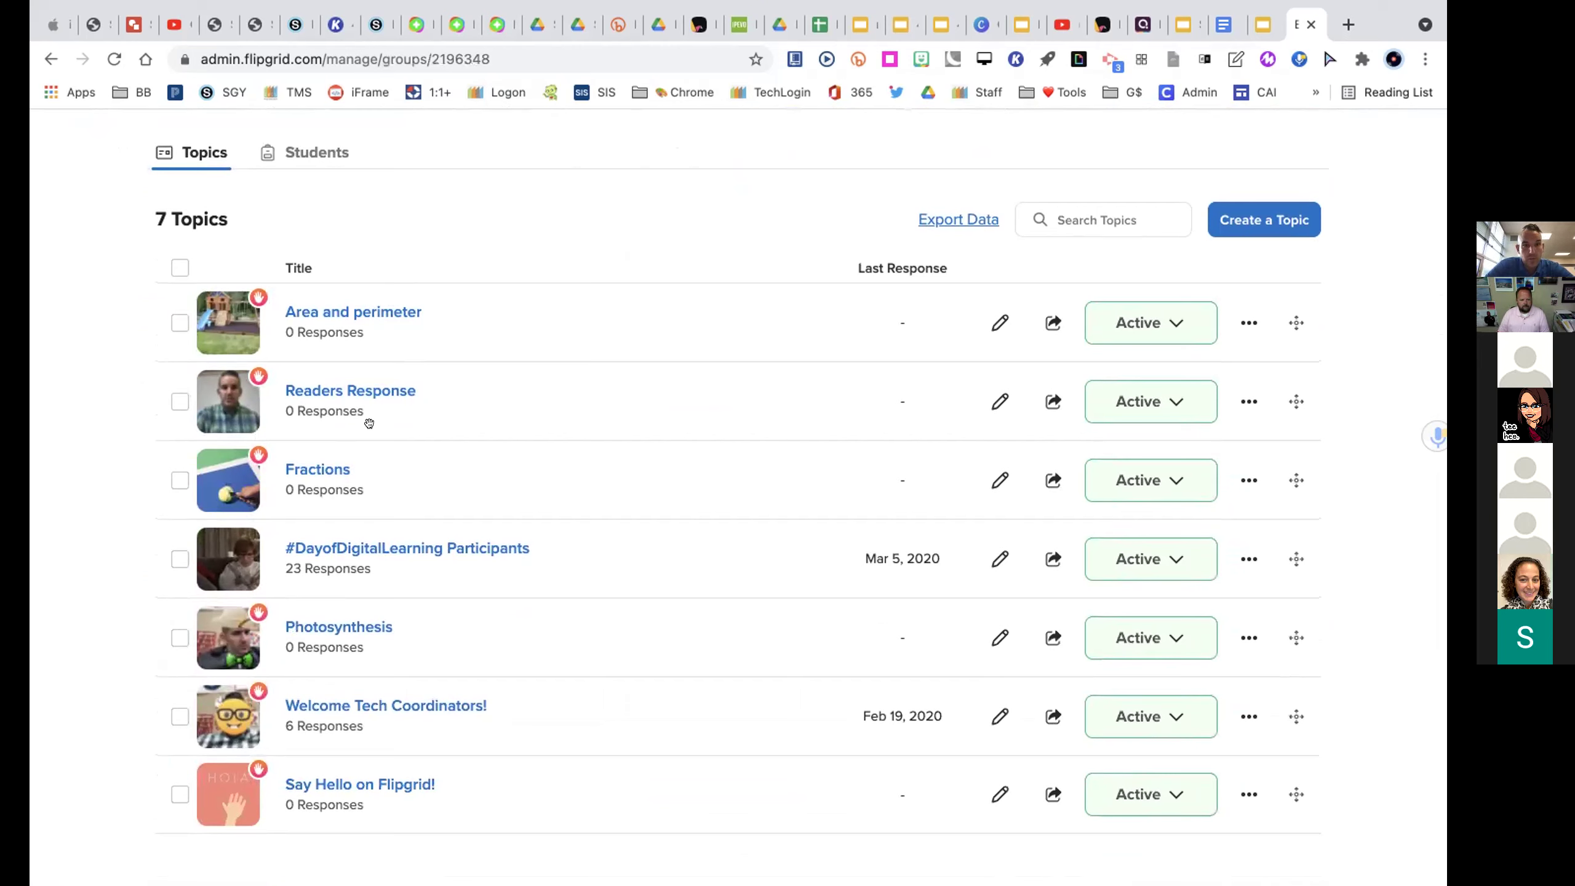
scroll(324, 409, "up", 2)
scroll(325, 409, "up", 6)
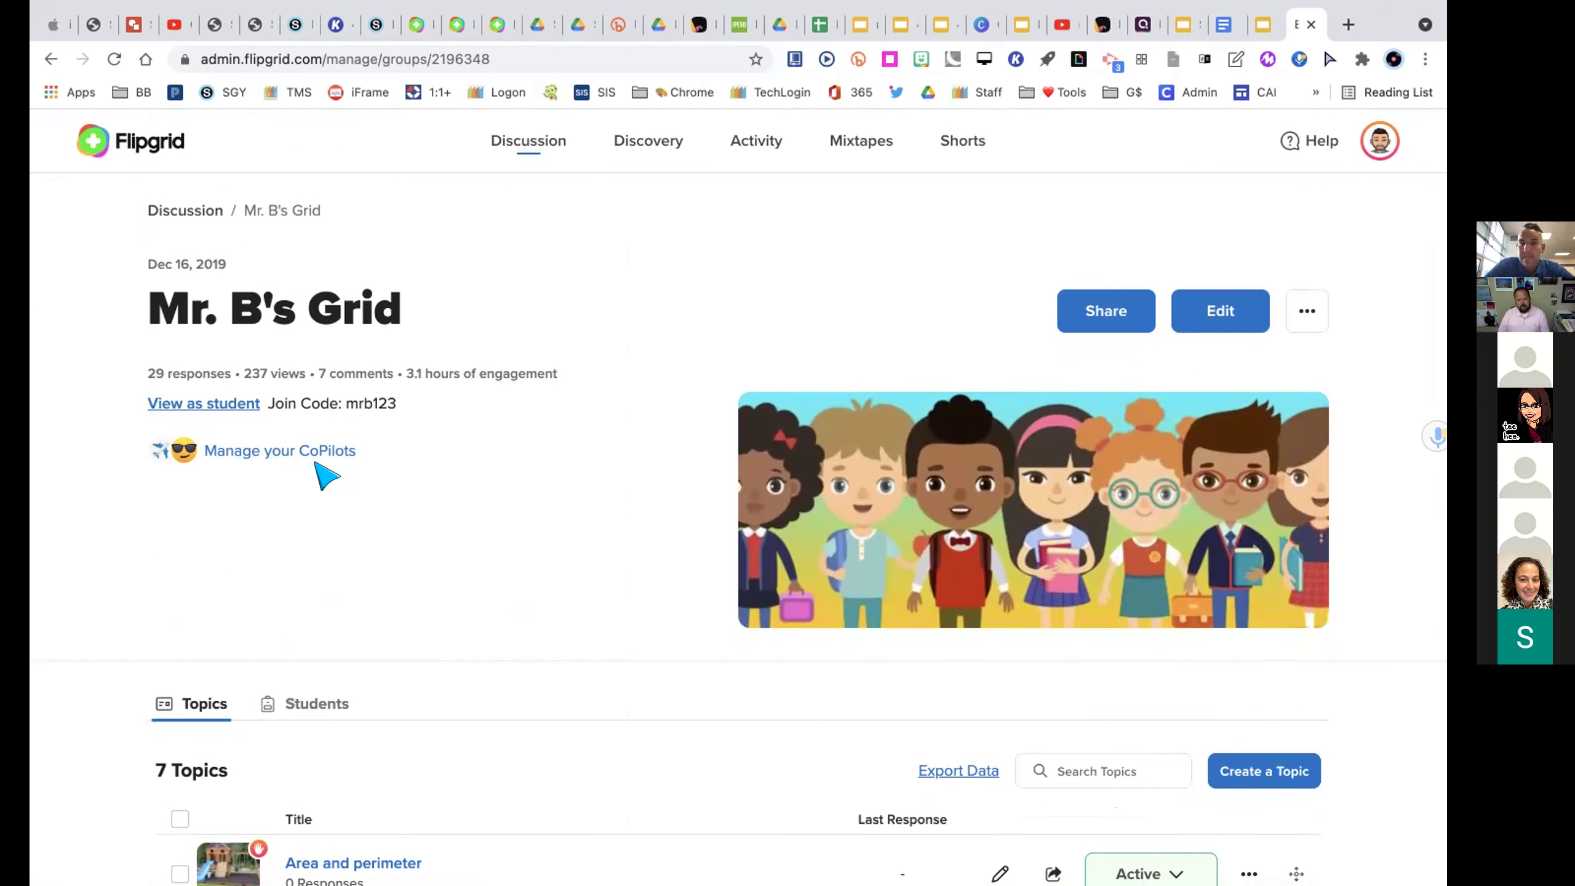
left_click(134, 146)
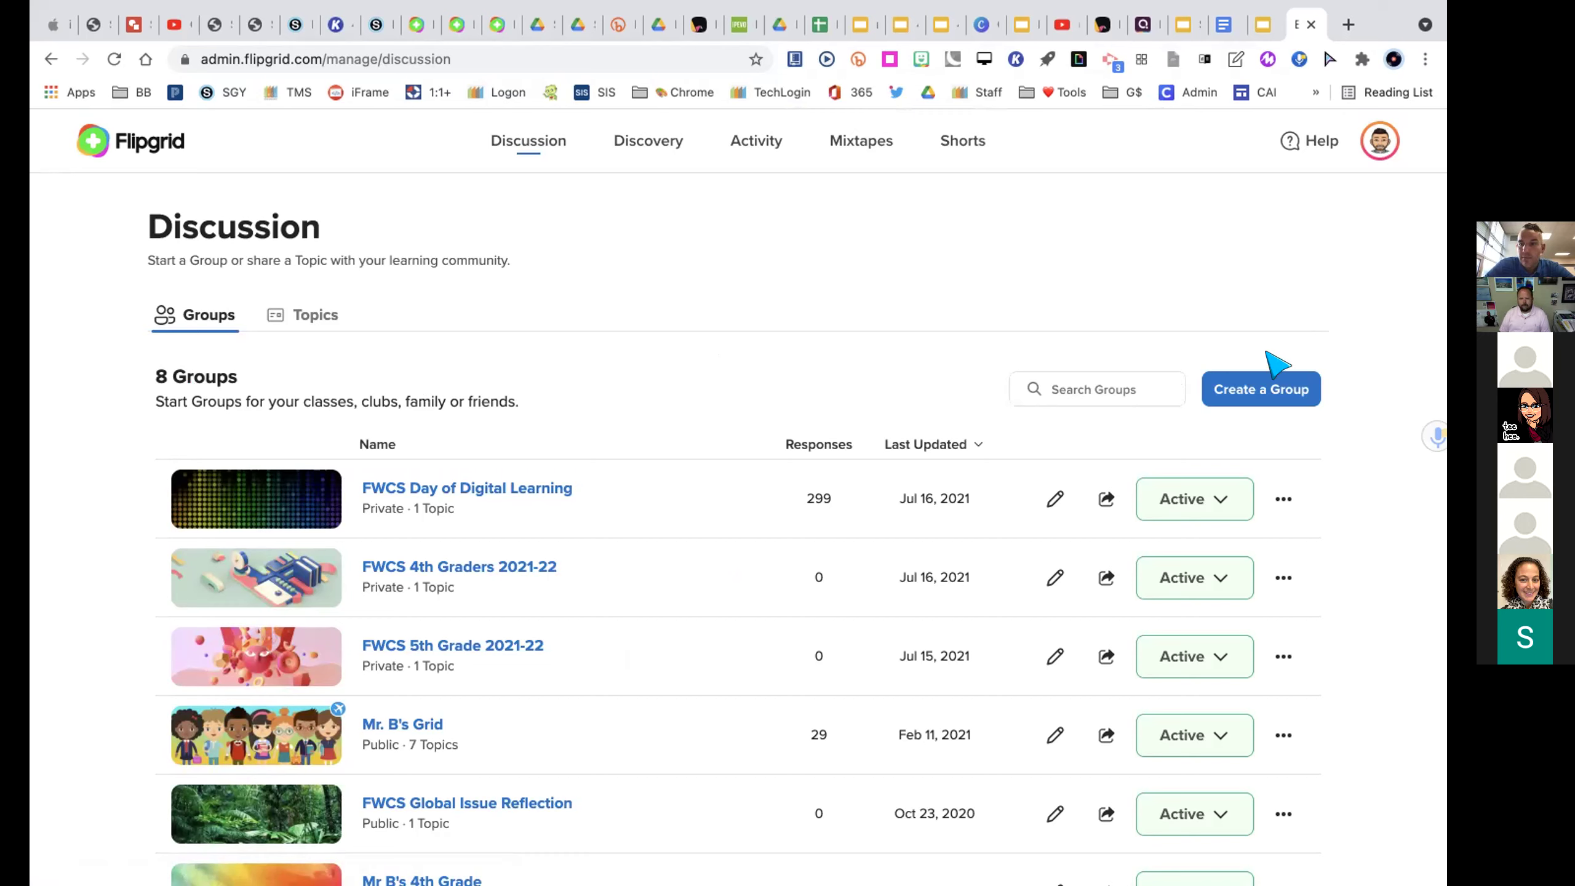
- Start creating a new group and look through the featured cover images, keeping the default cover
left_click(1257, 399)
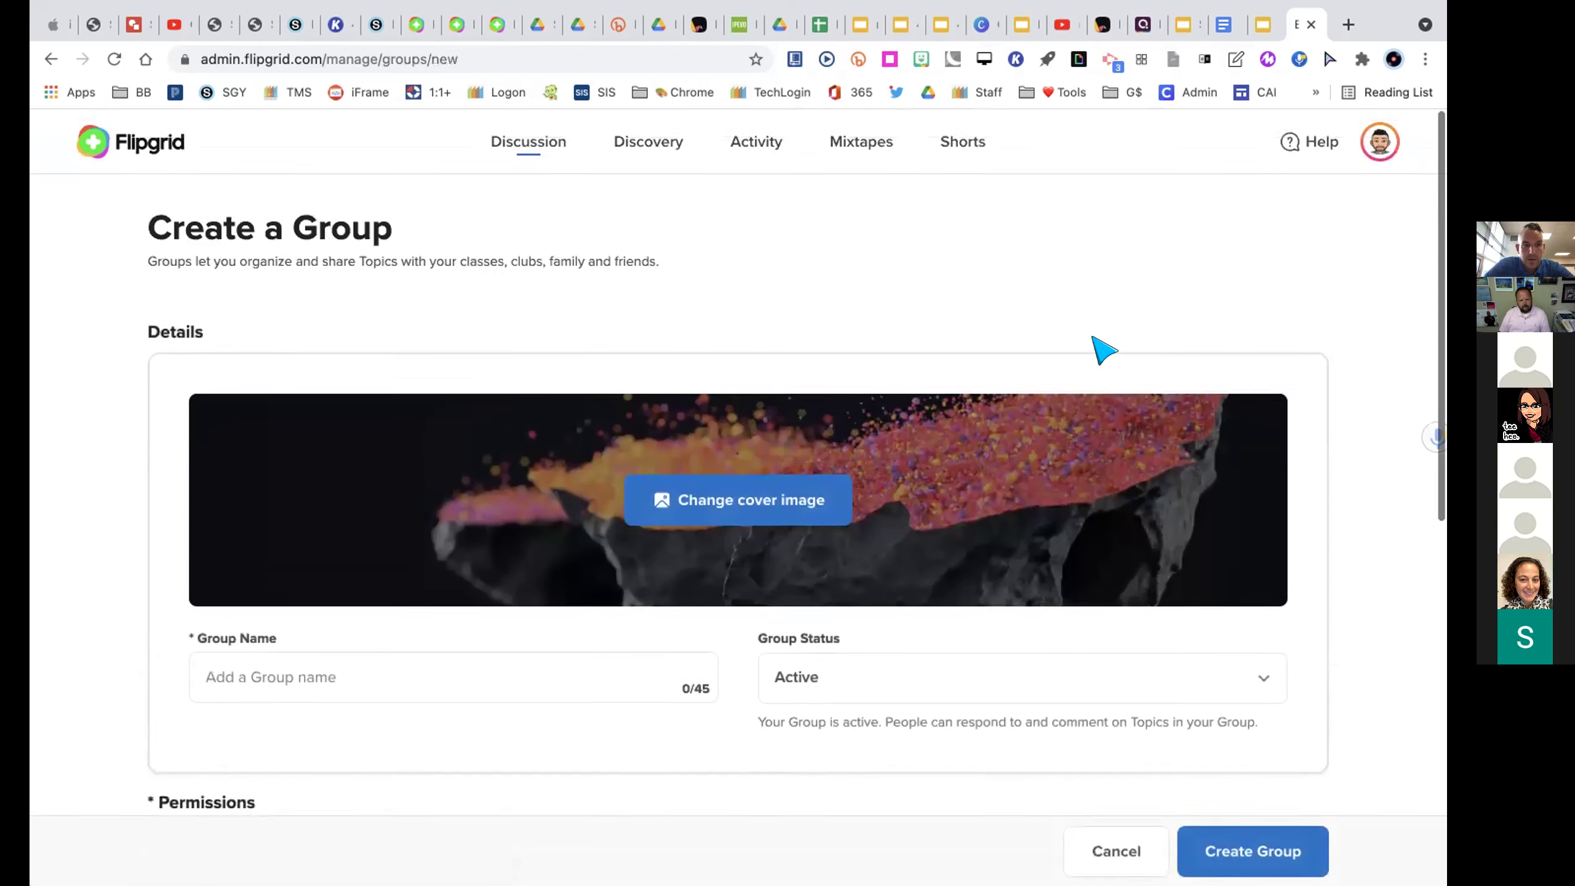
left_click(720, 501)
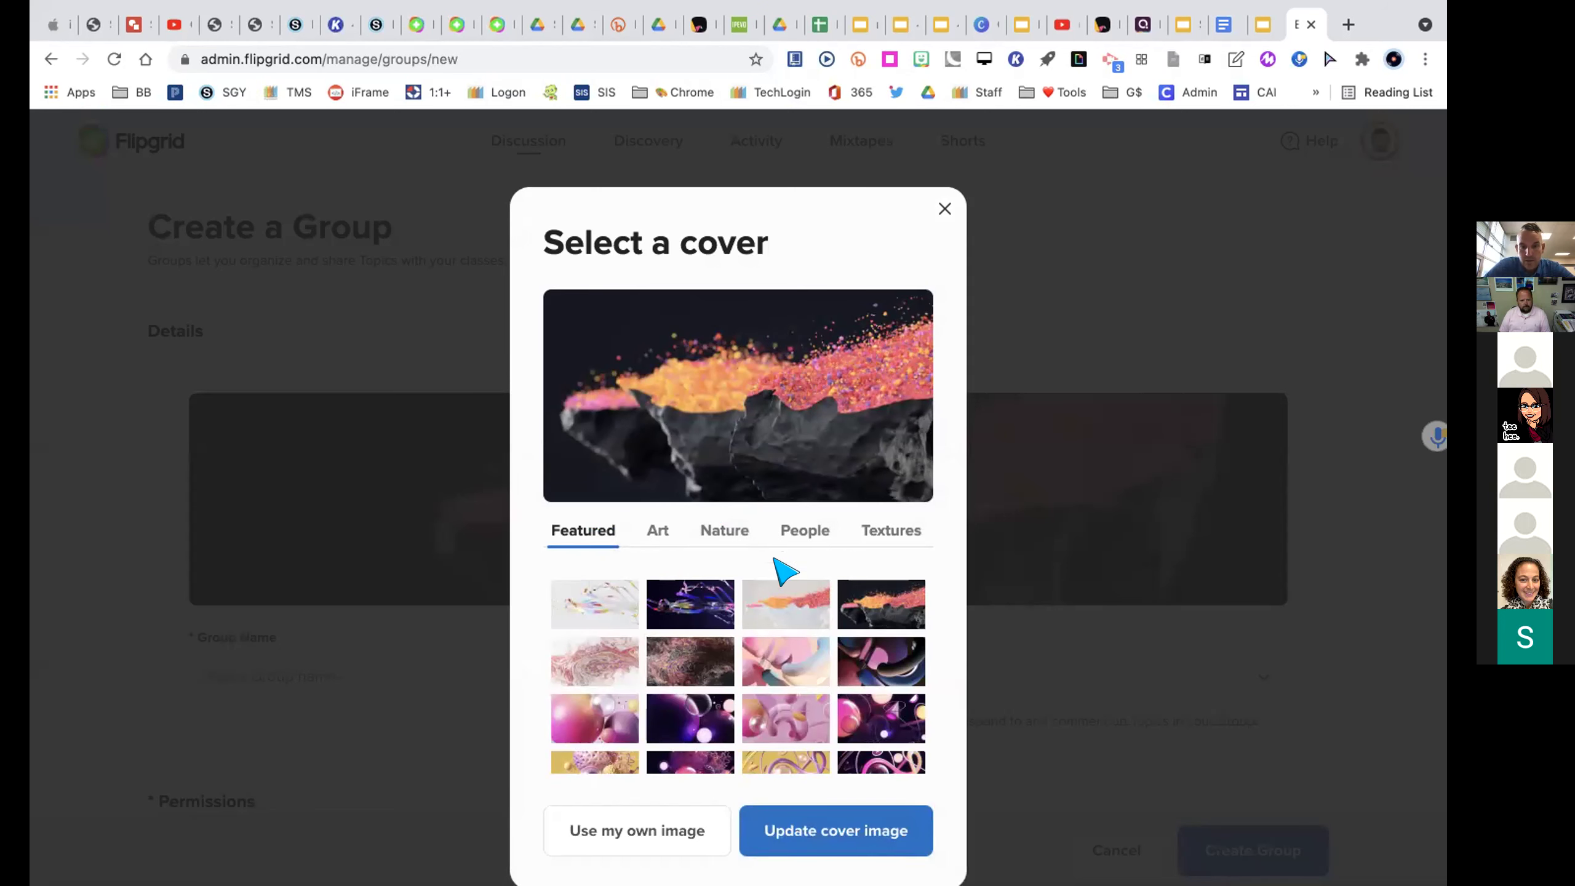
scroll(769, 658, "down", 3)
scroll(768, 657, "up", 3)
left_click(943, 209)
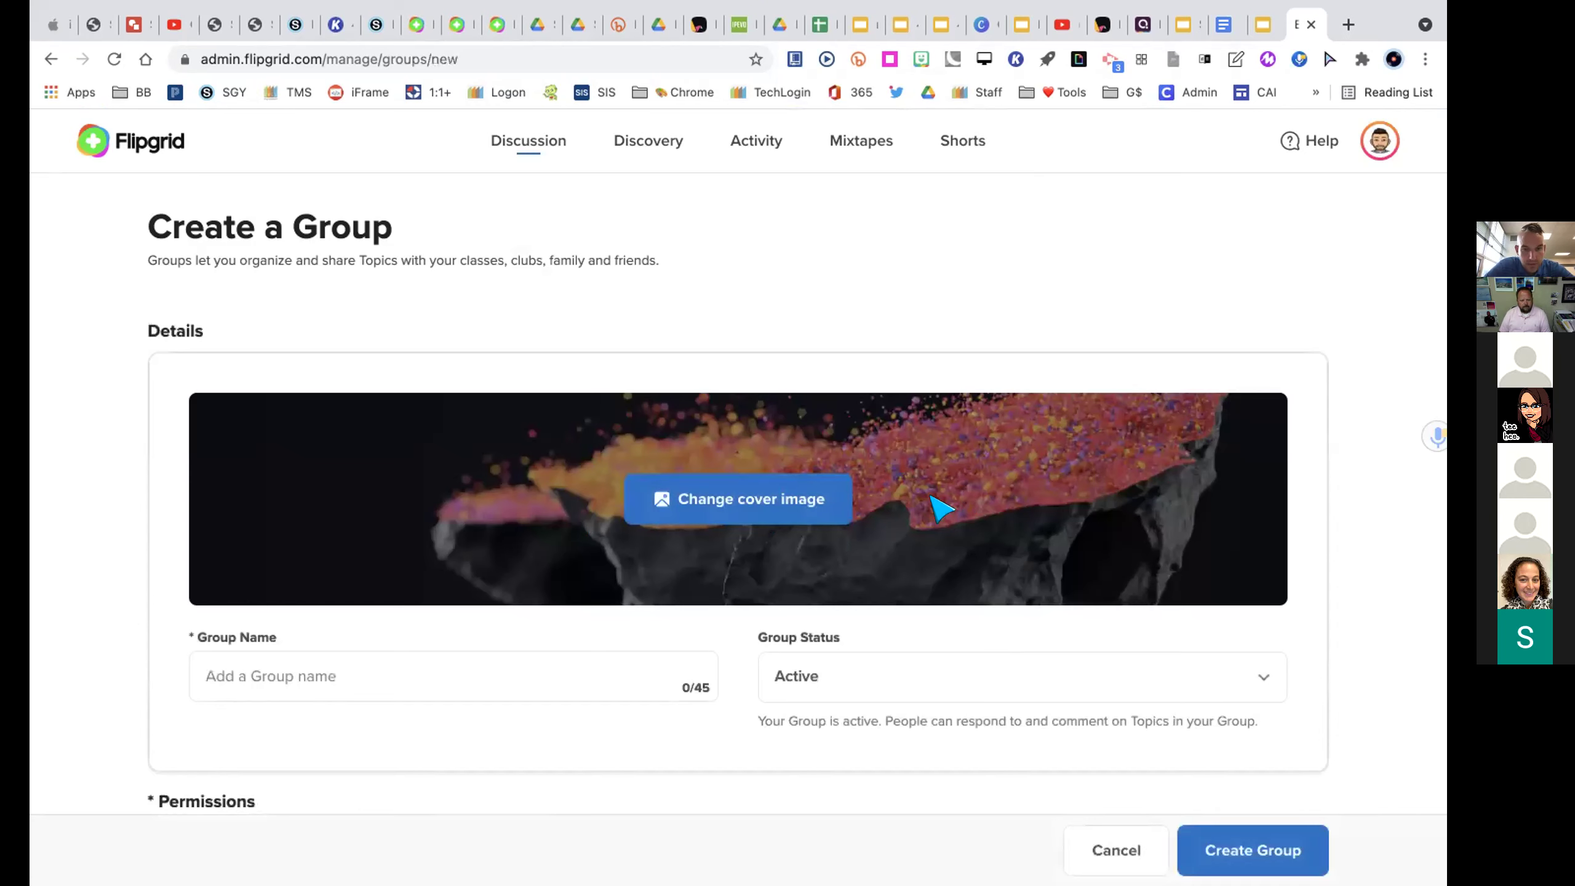
- Name the new group "Mini Ignite Flipgrip Group"
left_click(246, 670)
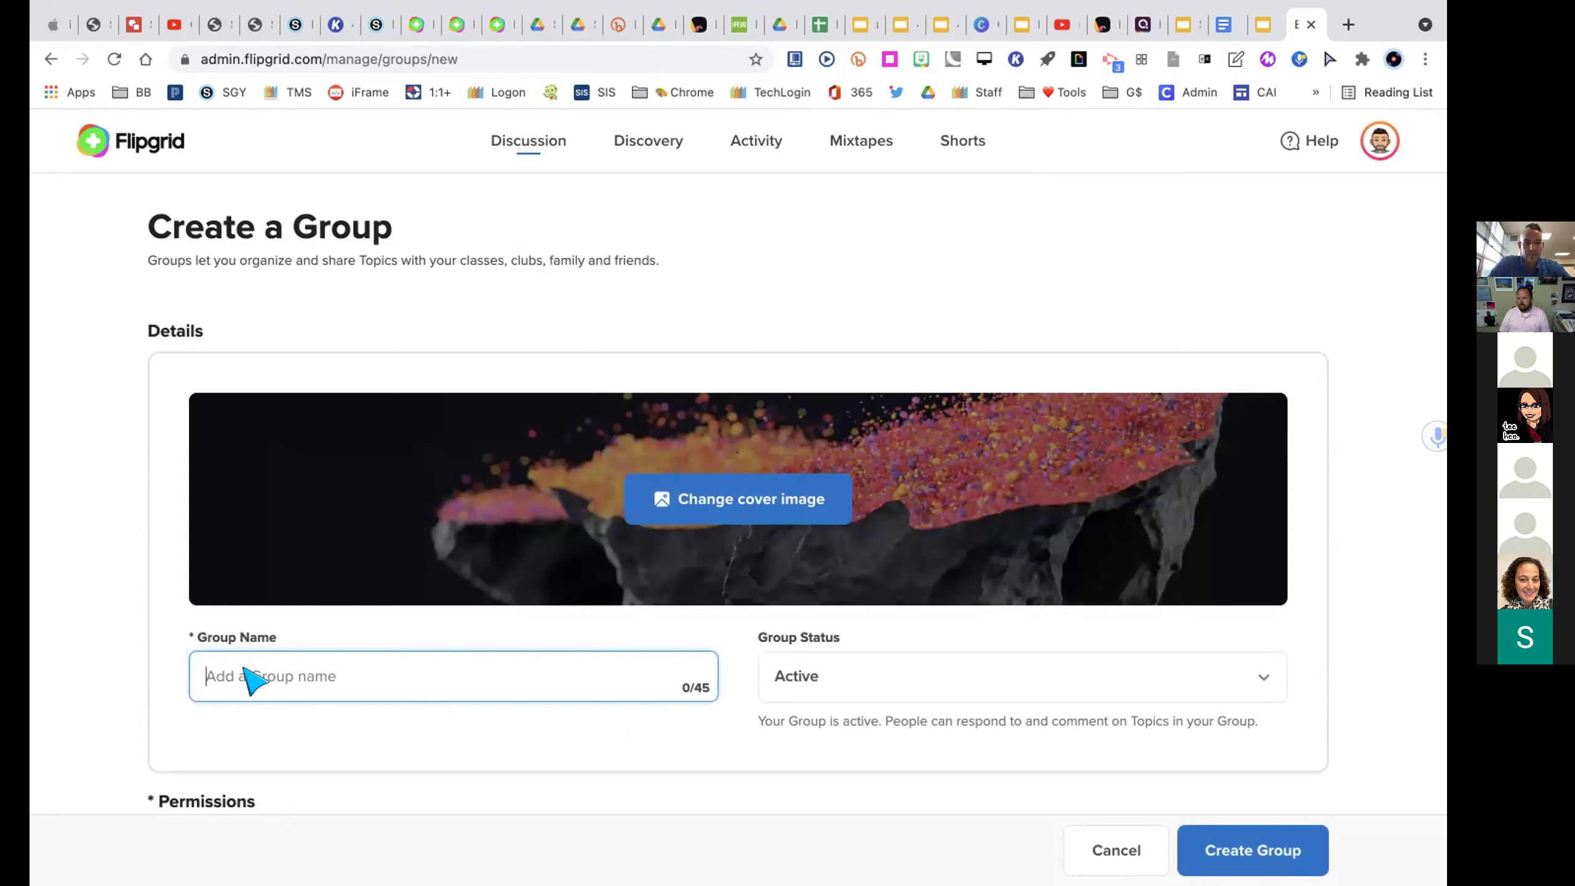
type("Mini Ignite Flipgrip G")
key("BackSpace")
key("BackSpace")
type("Group")
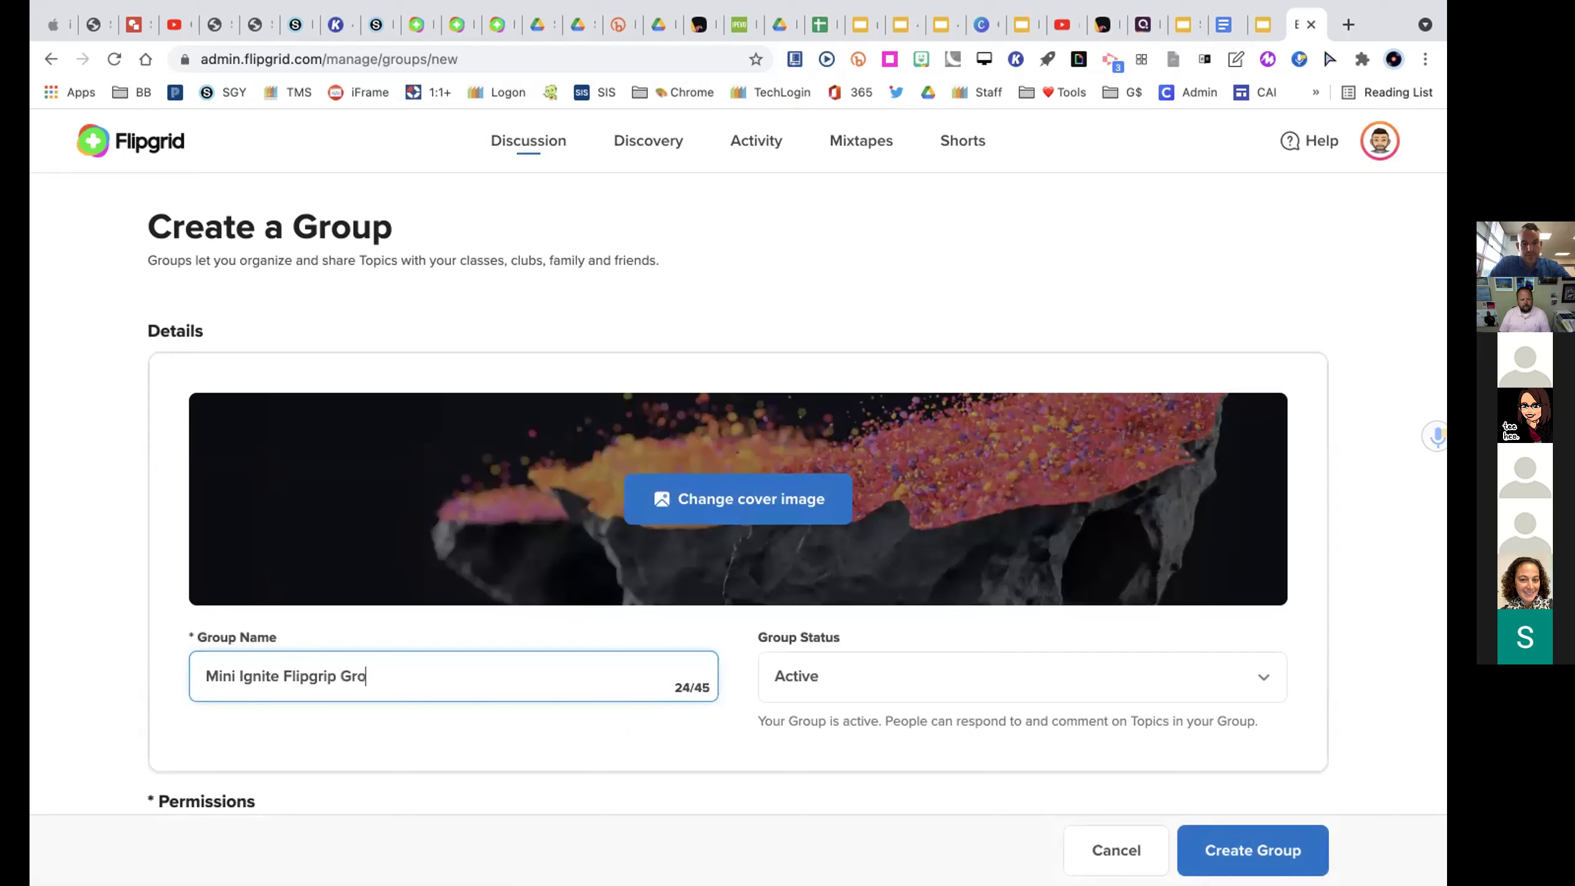
left_click(384, 729)
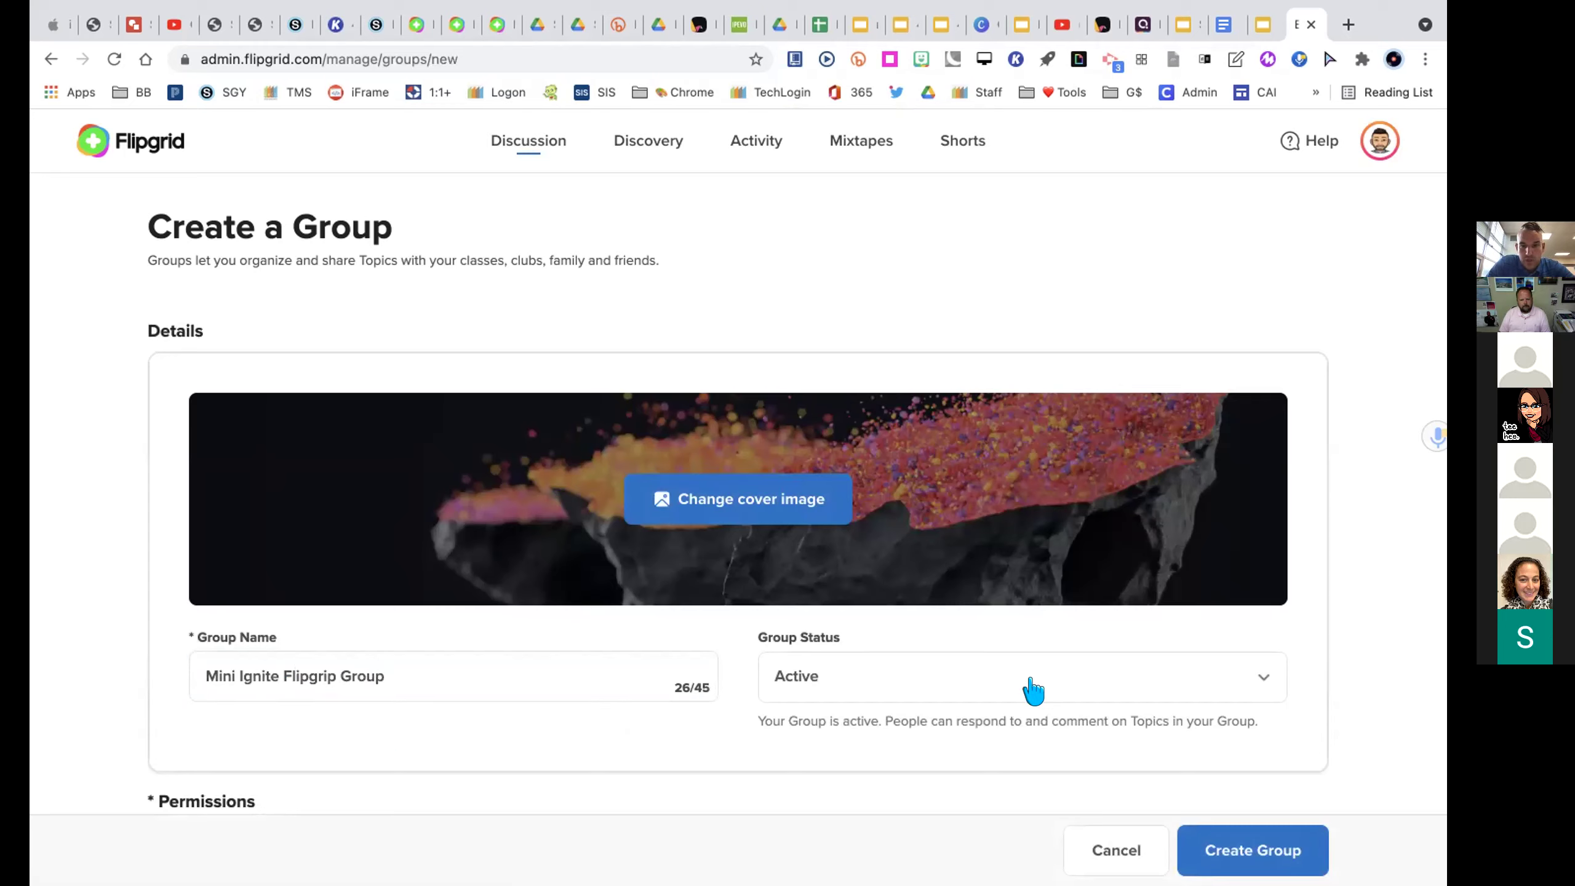
- Check the available group status options and choose Active
scroll(1181, 598, "down", 3)
left_click(796, 595)
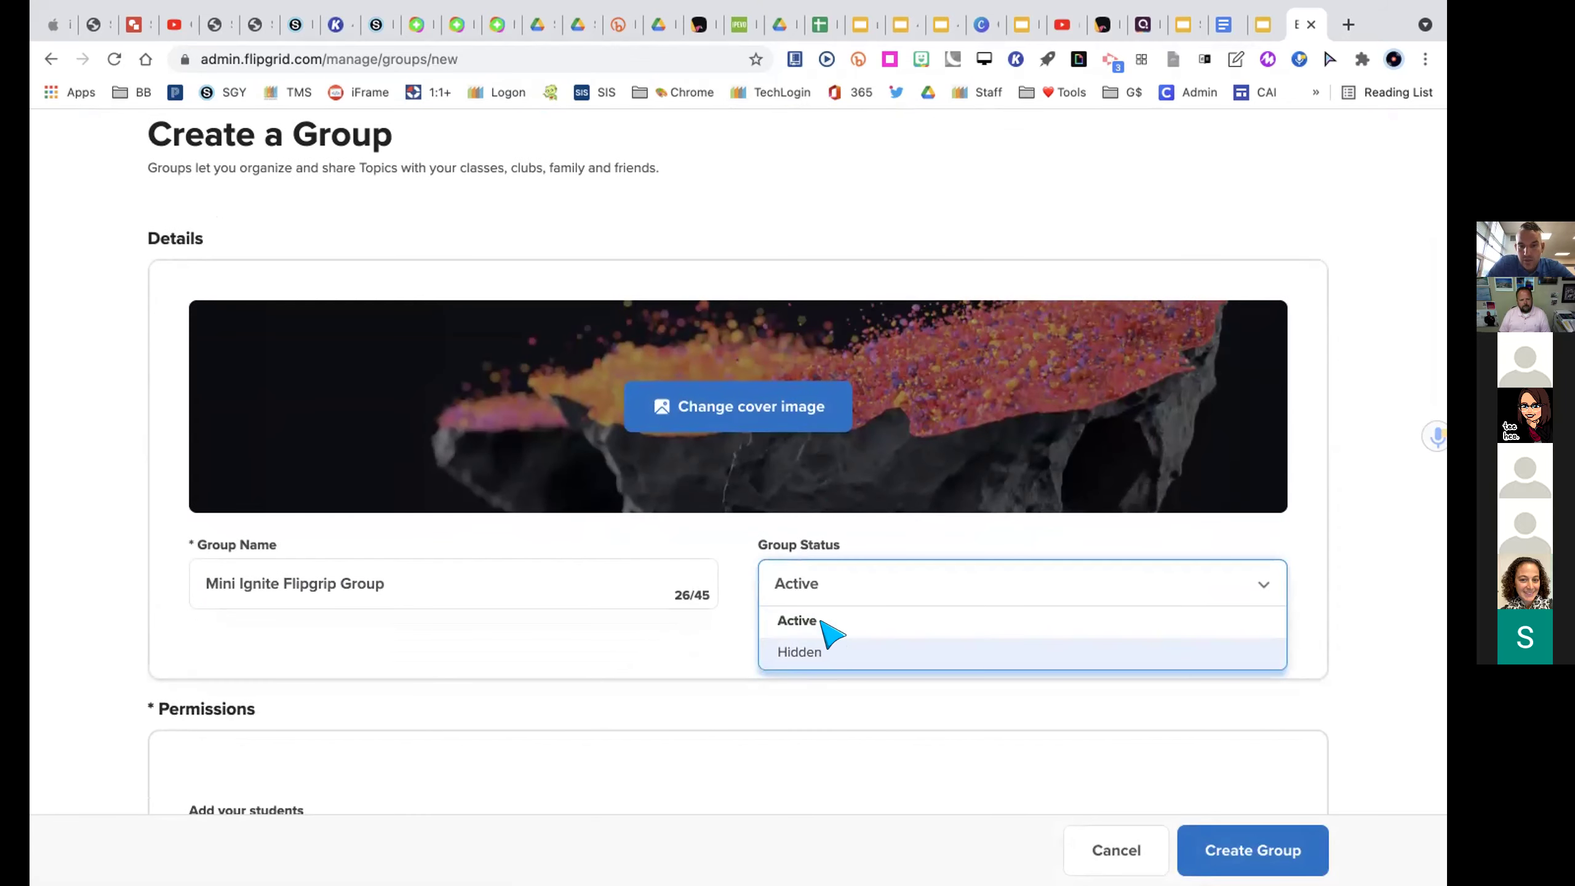
left_click(824, 620)
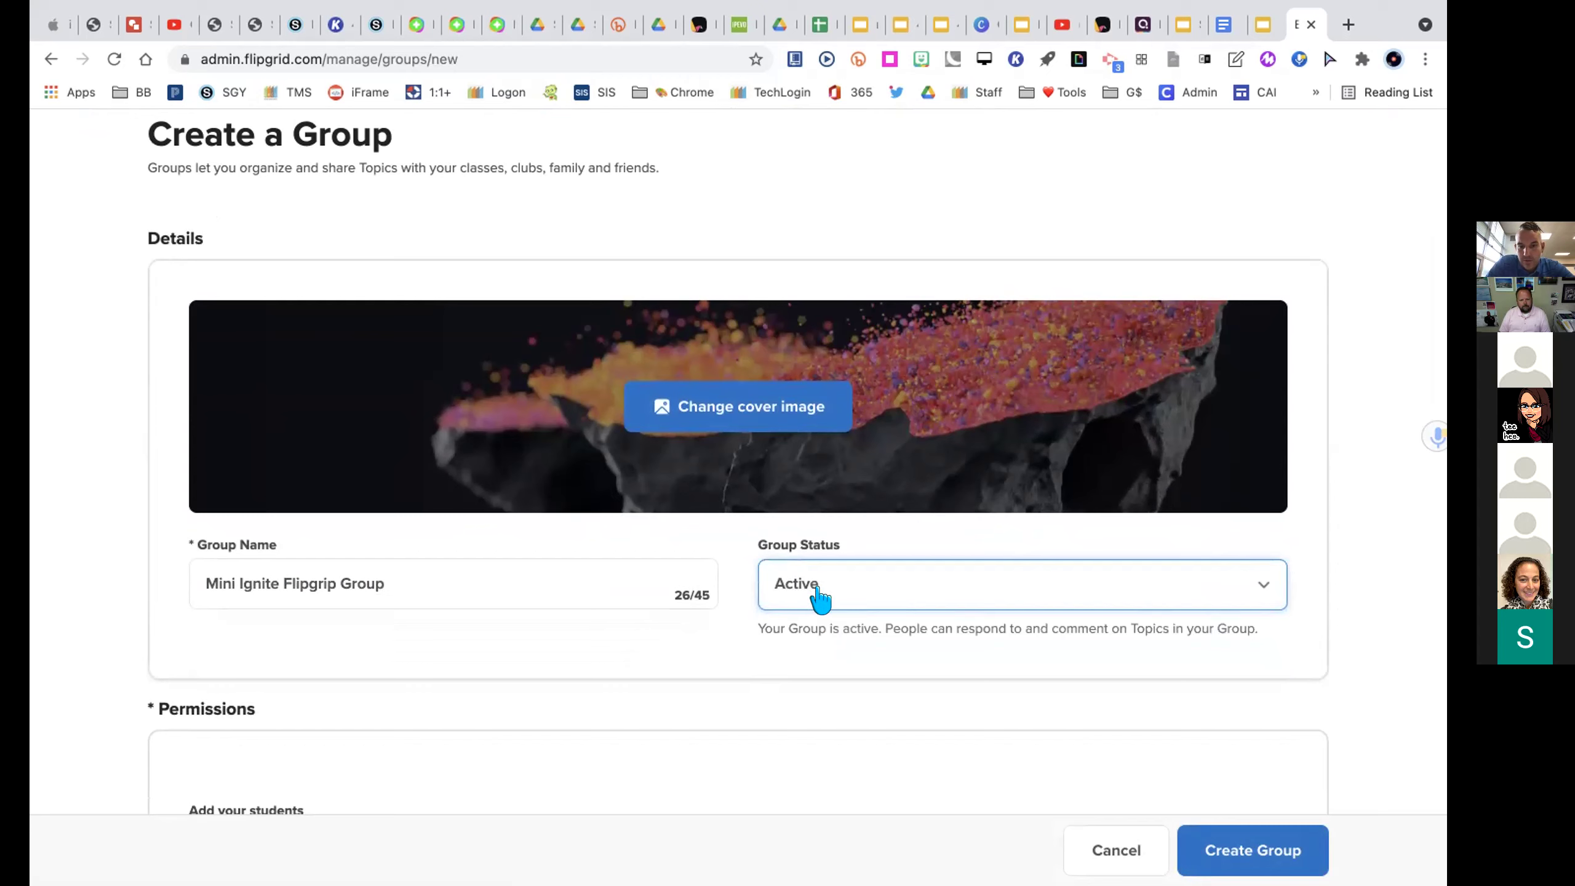
left_click(819, 599)
left_click(819, 599)
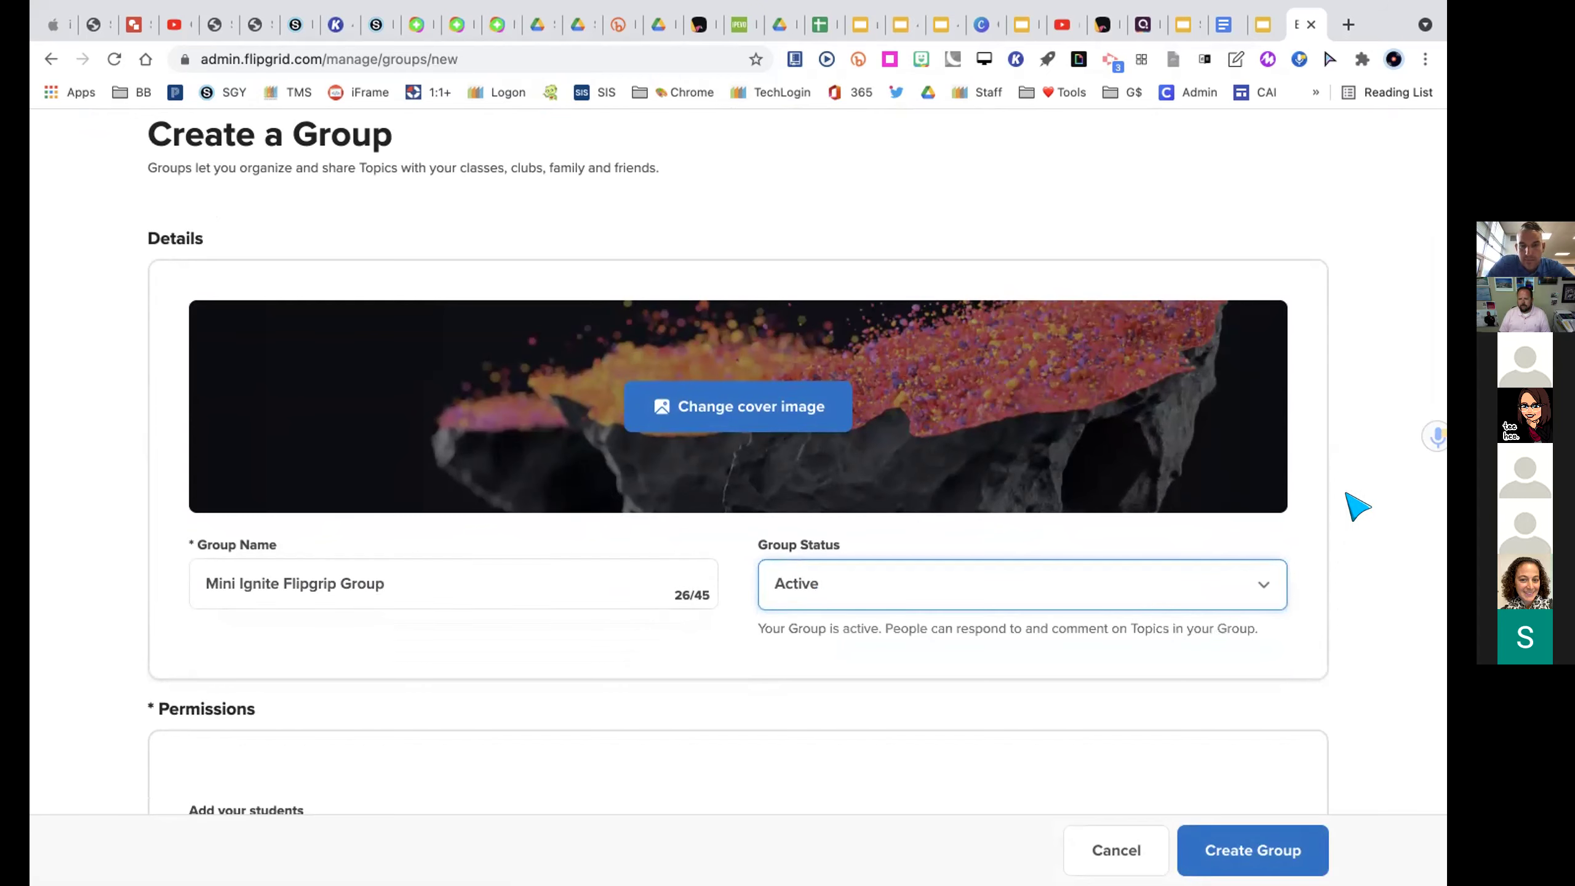
scroll(1383, 525, "down", 2)
scroll(1382, 524, "down", 8)
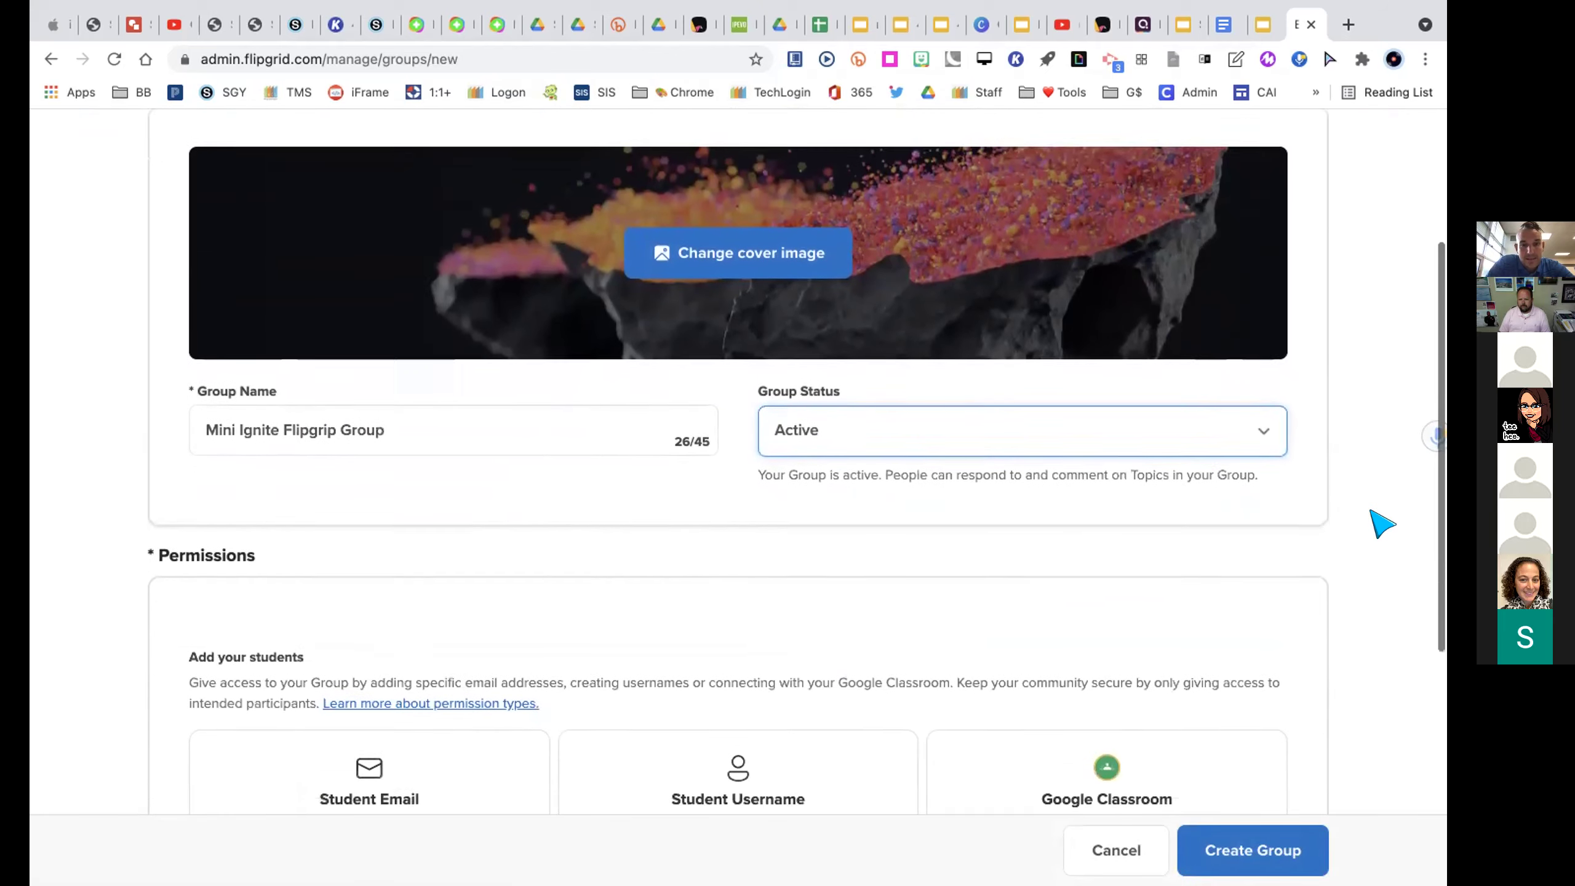
scroll(1382, 524, "down", 1)
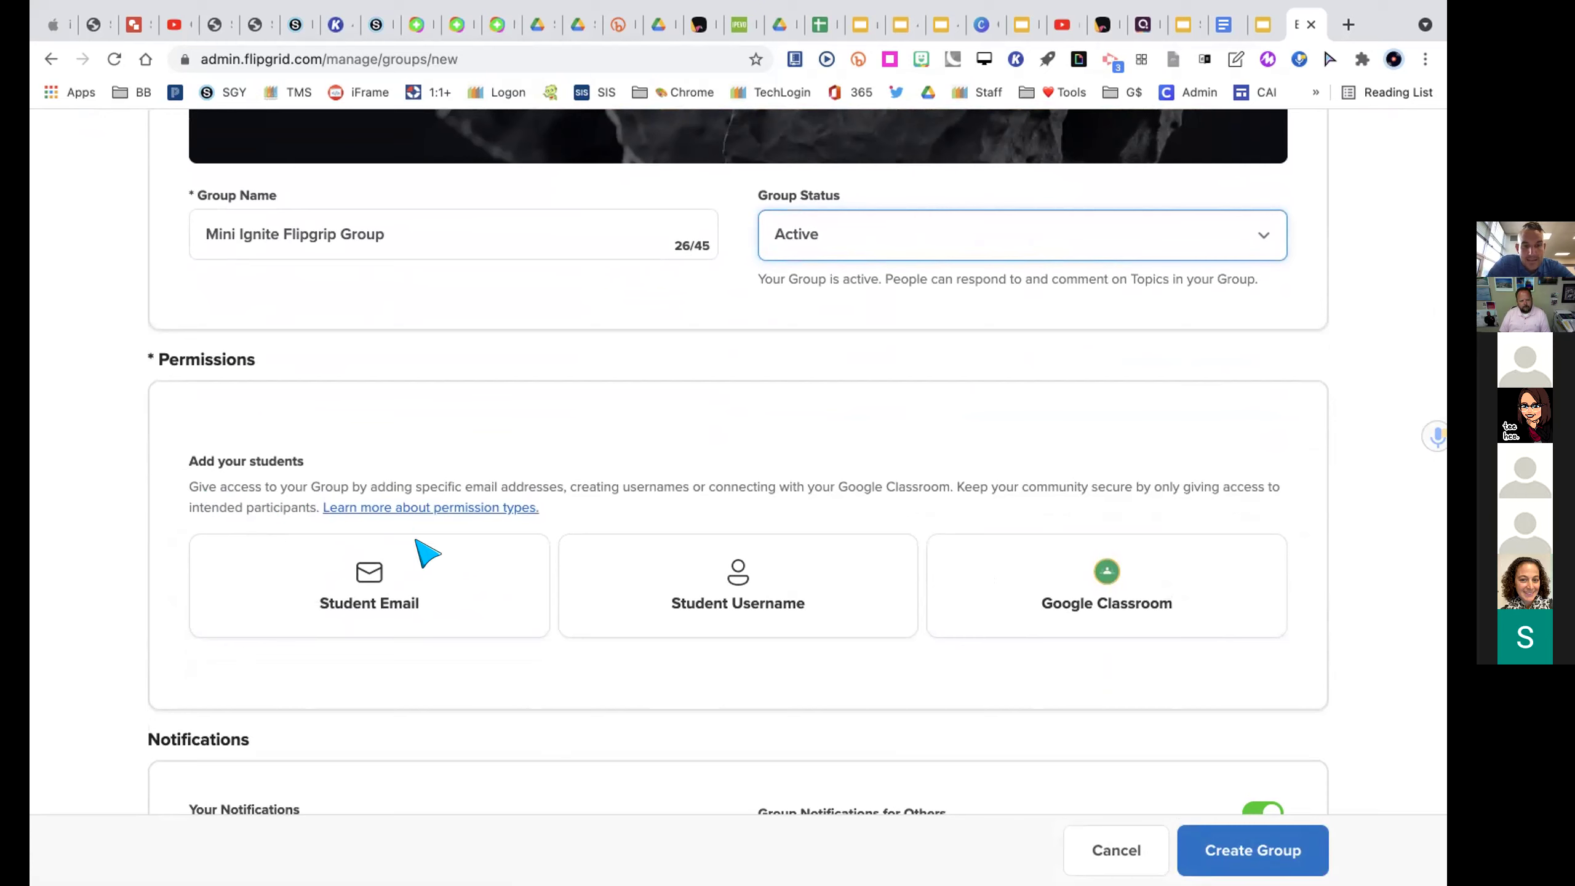
left_click(374, 583)
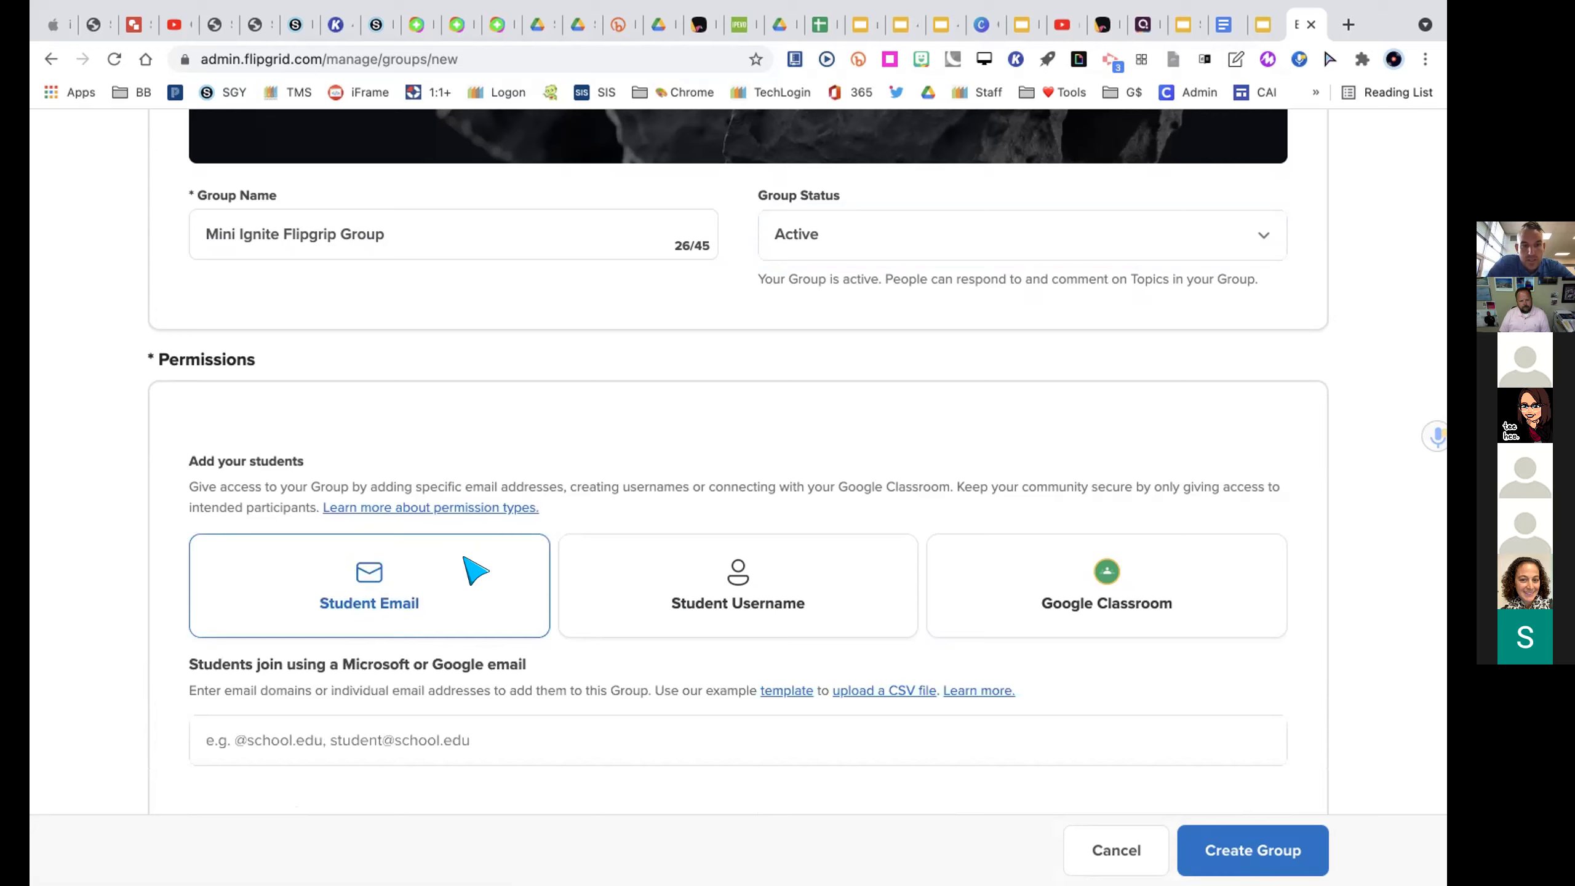
left_click(241, 742)
type("2")
key("BackSpace")
type("@fwcsstudents.org")
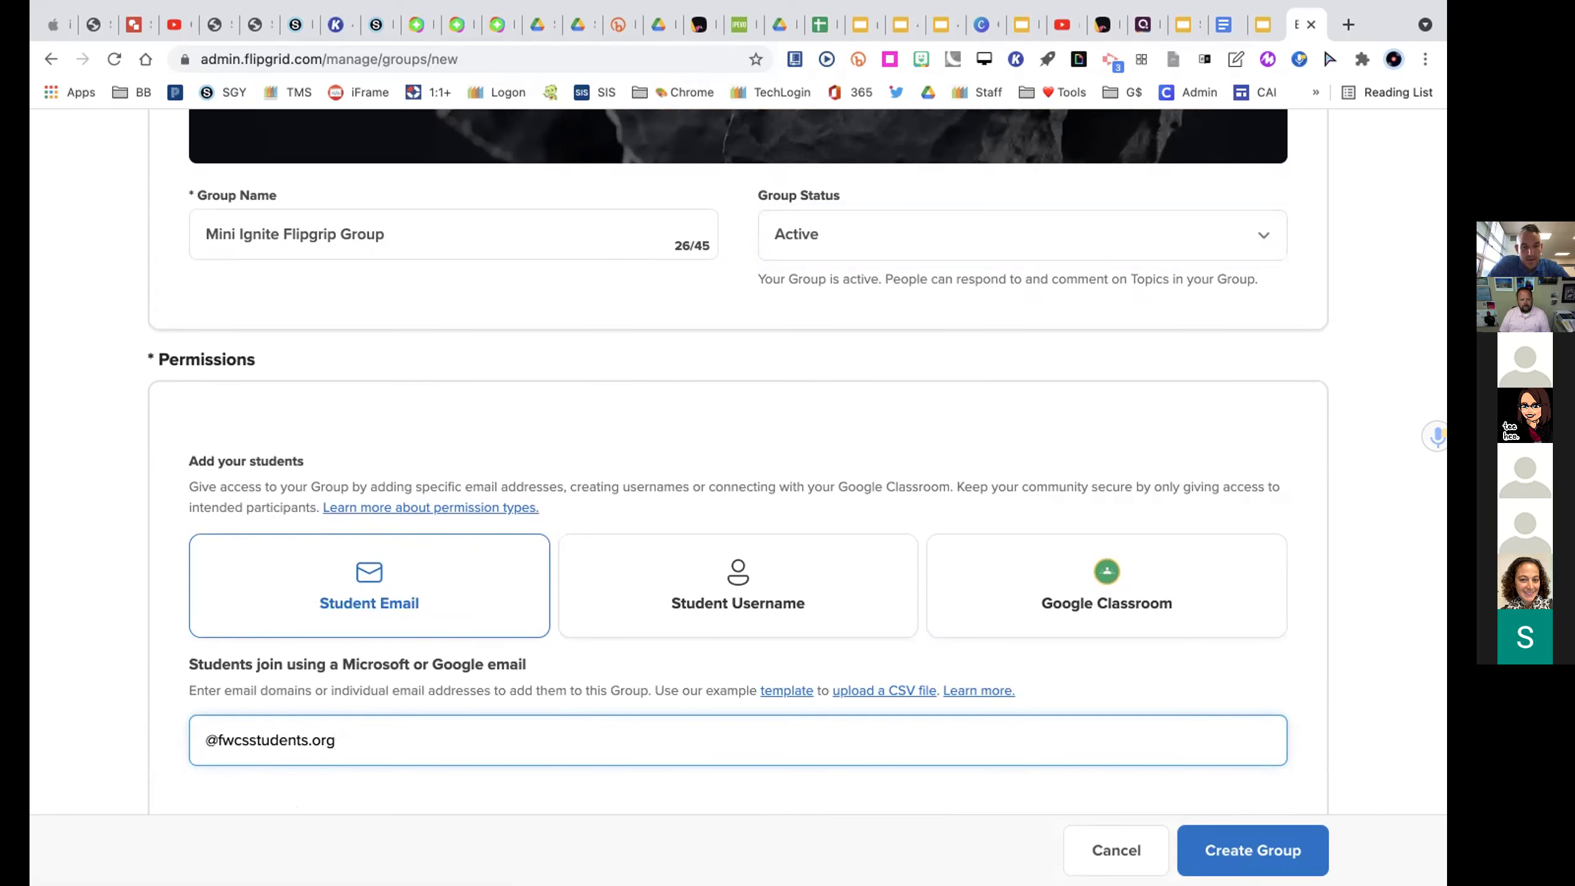
key("Return")
scroll(738, 434, "down", 5)
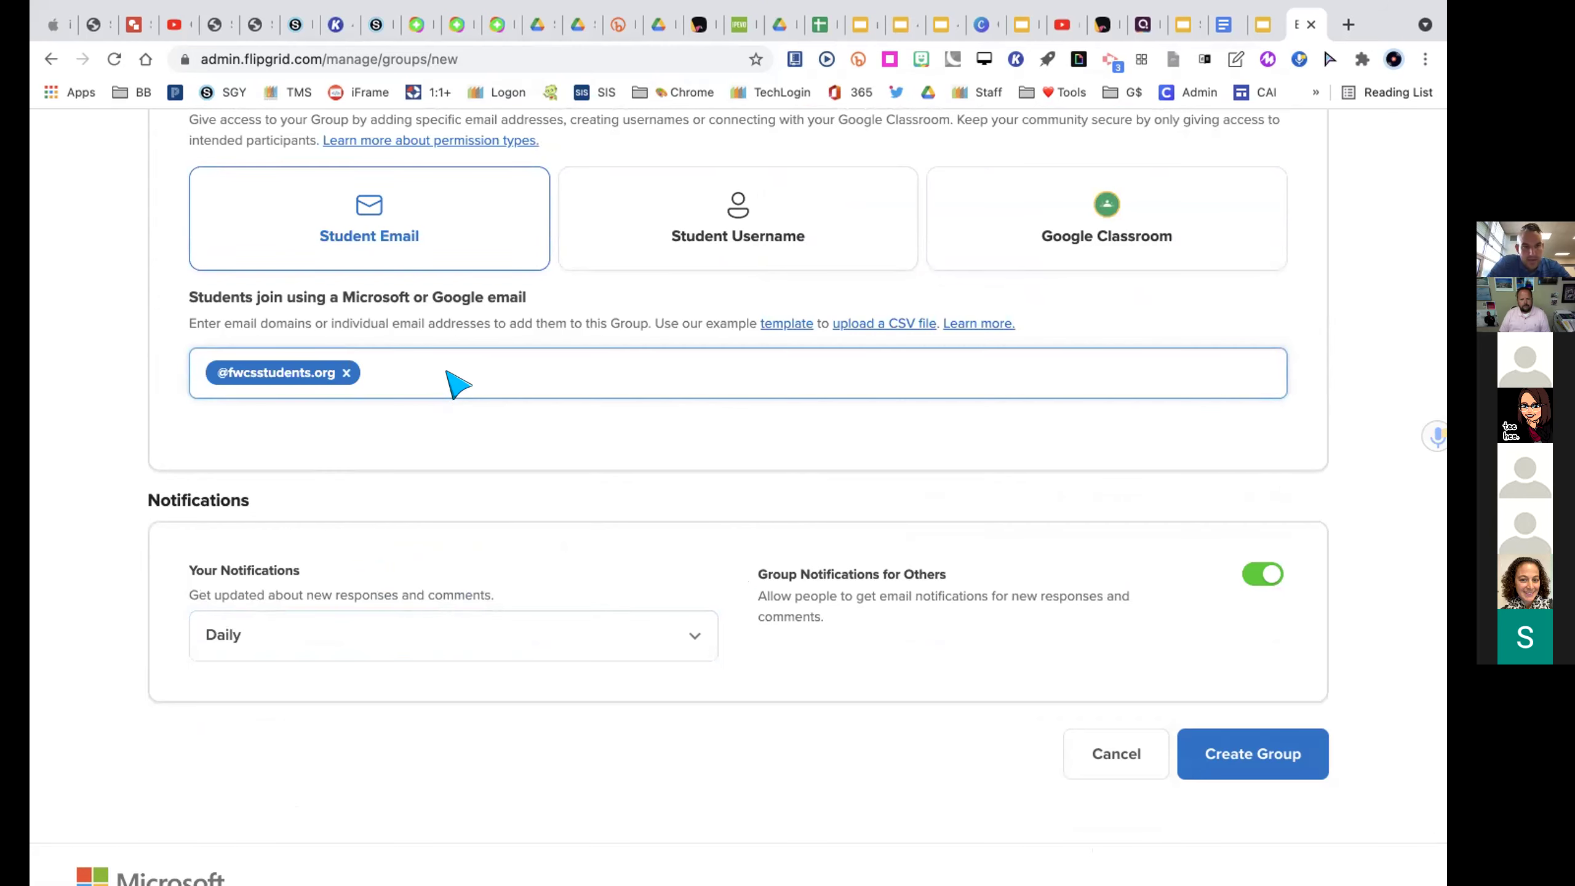
type("@fwcs.k12.in.us")
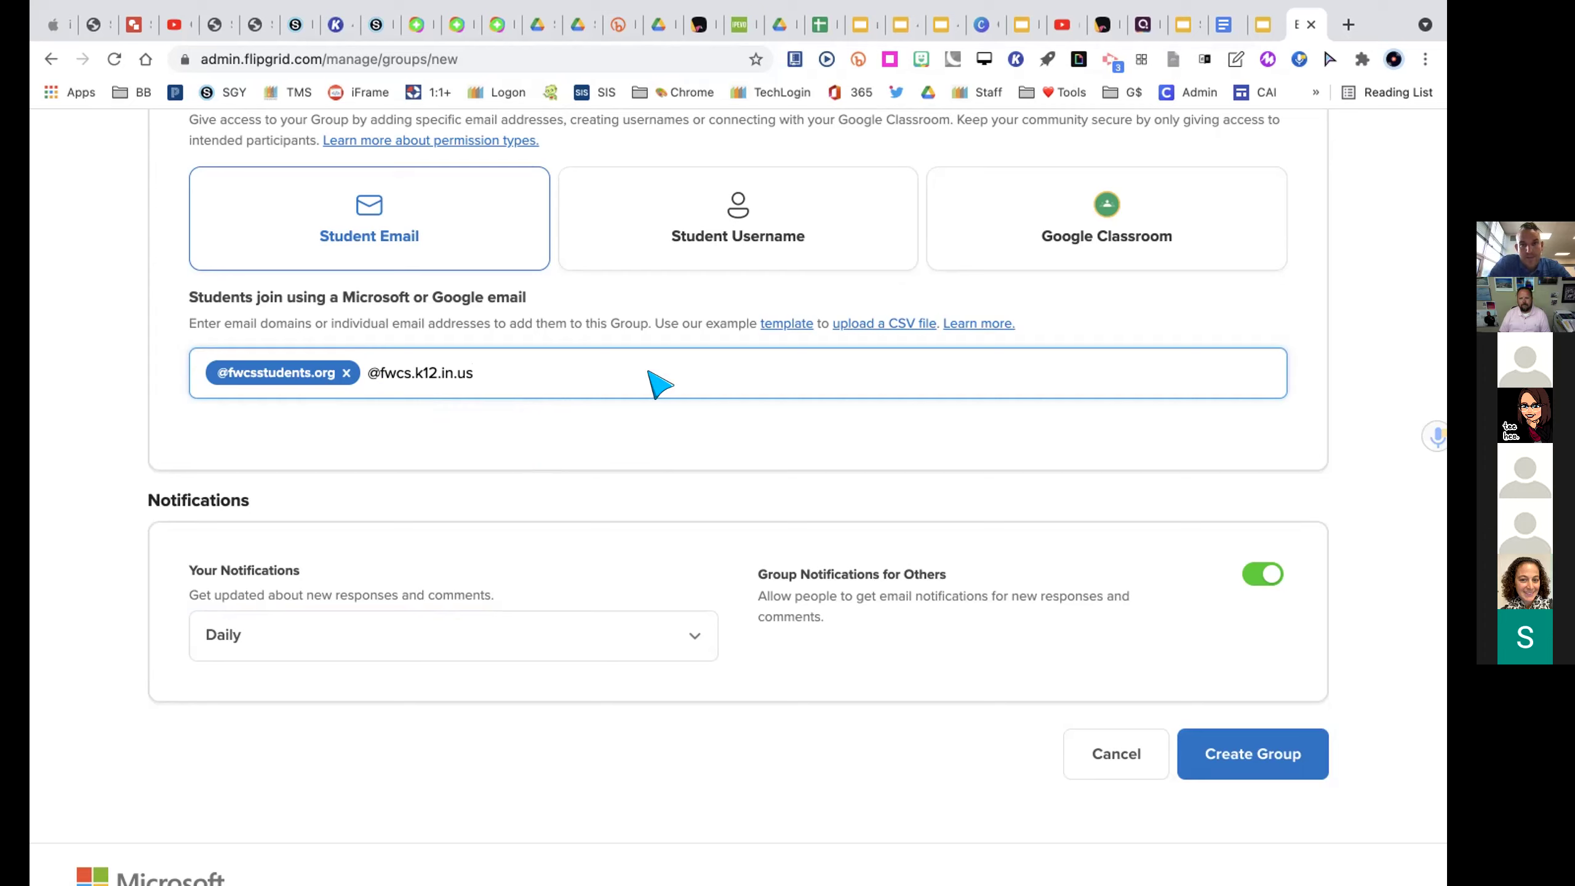
scroll(607, 393, "up", 8)
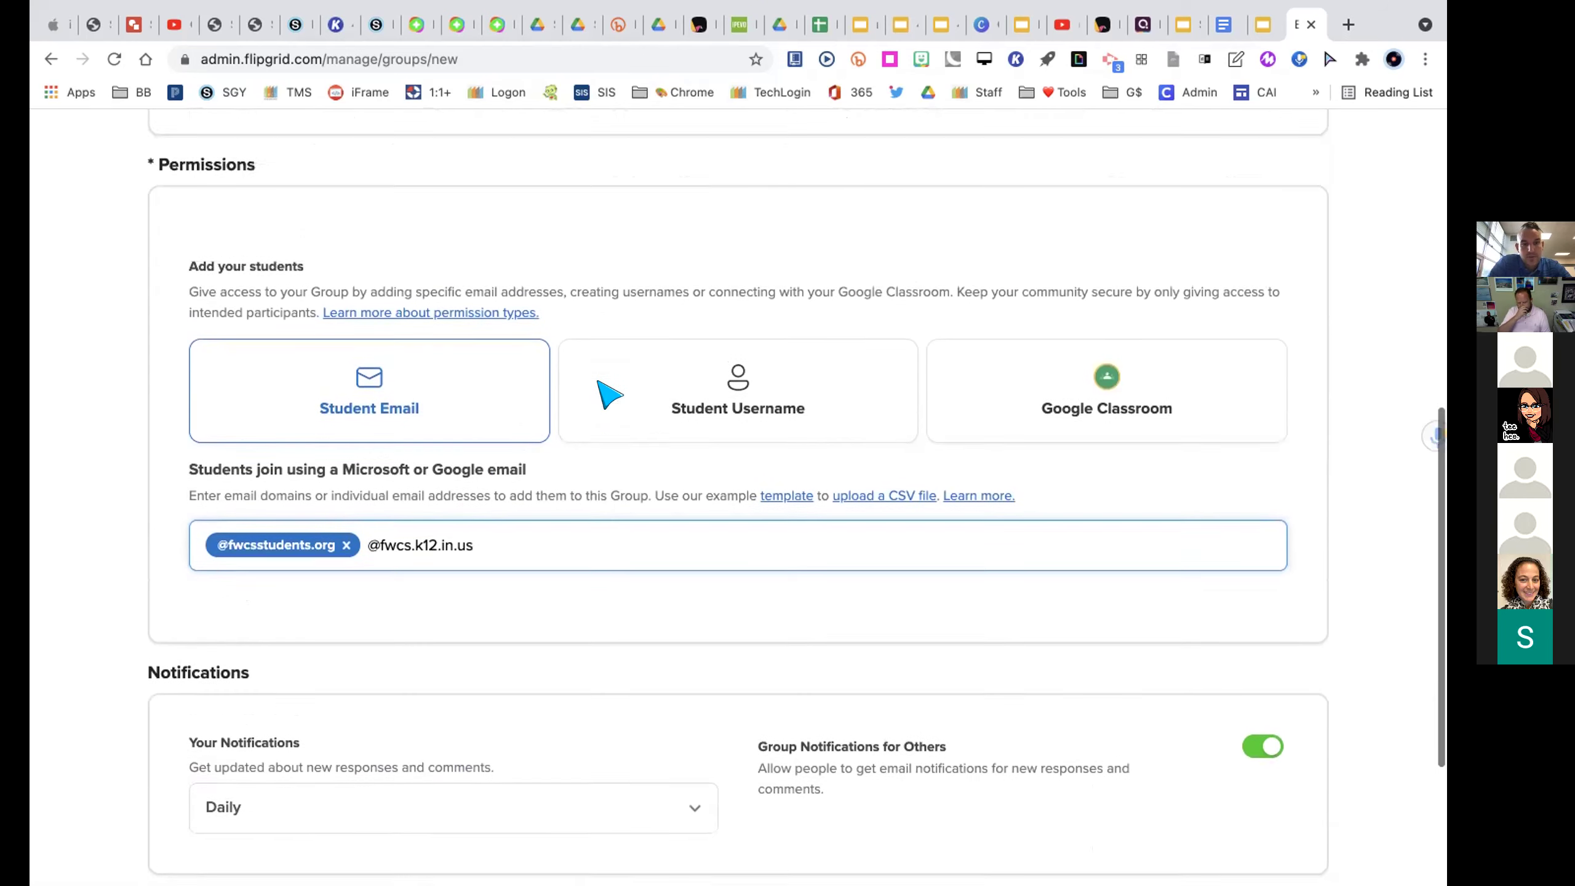
scroll(608, 394, "down", 3)
scroll(608, 393, "down", 5)
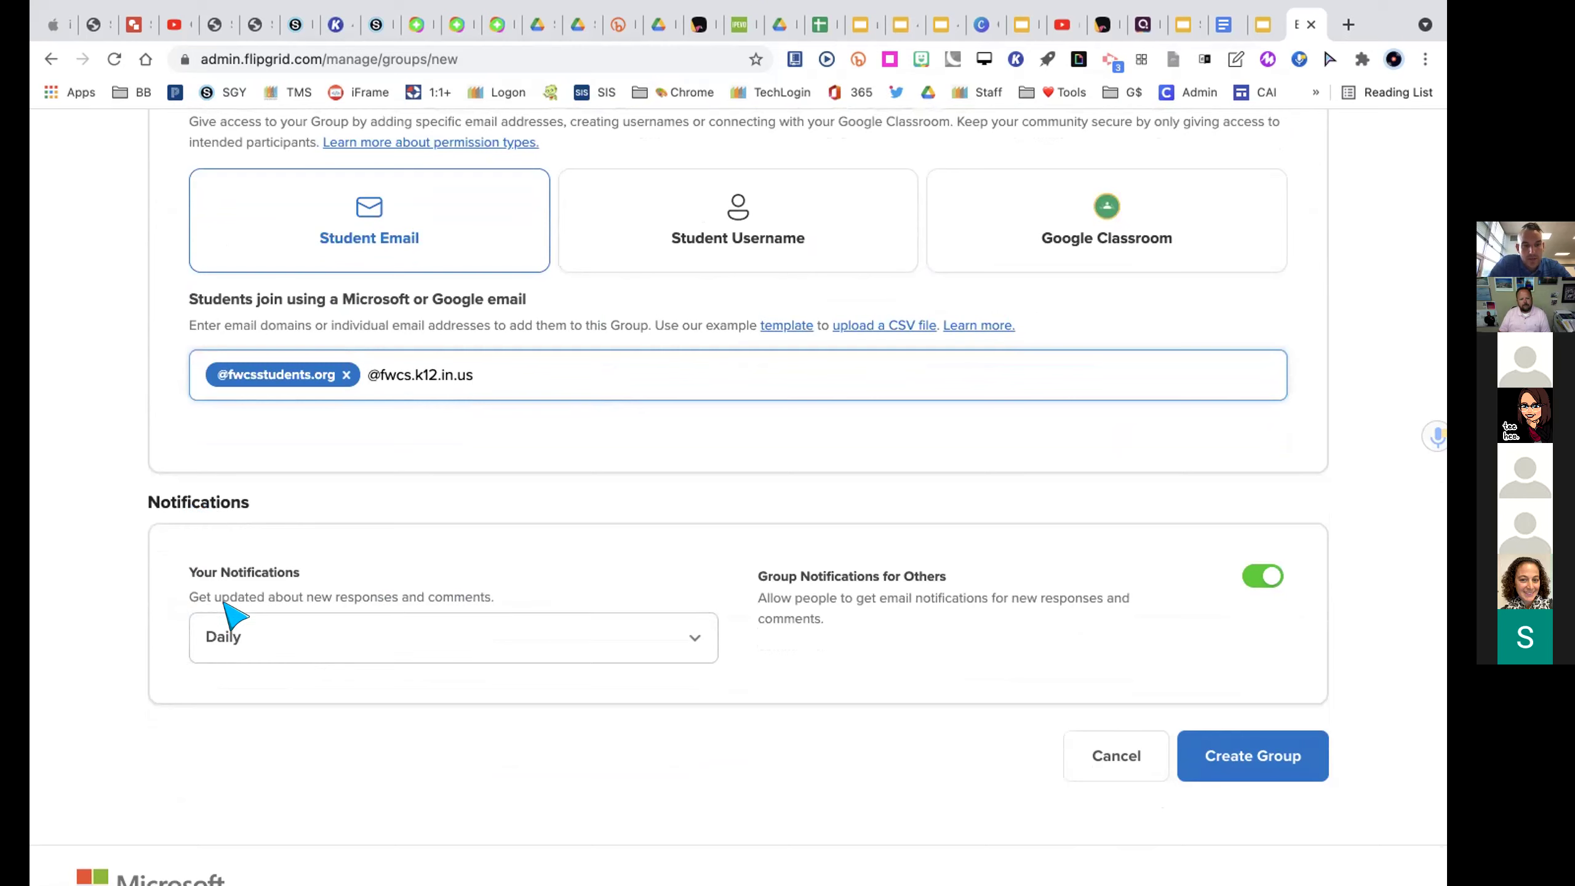
- Set your own notifications for the group to Weekly and create the group
left_click(289, 621)
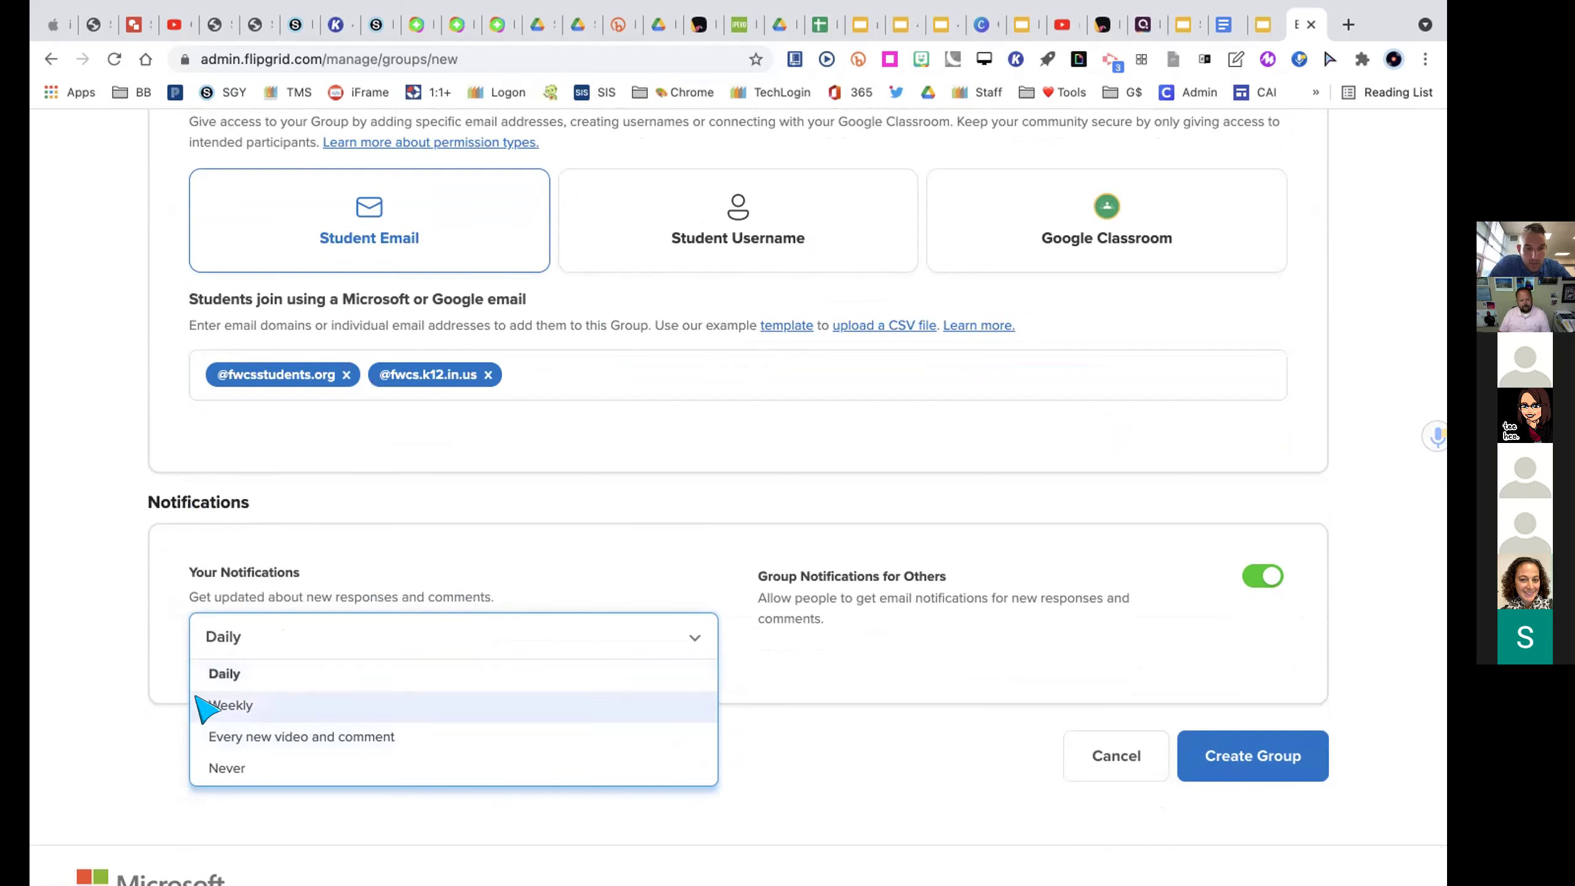
left_click(241, 704)
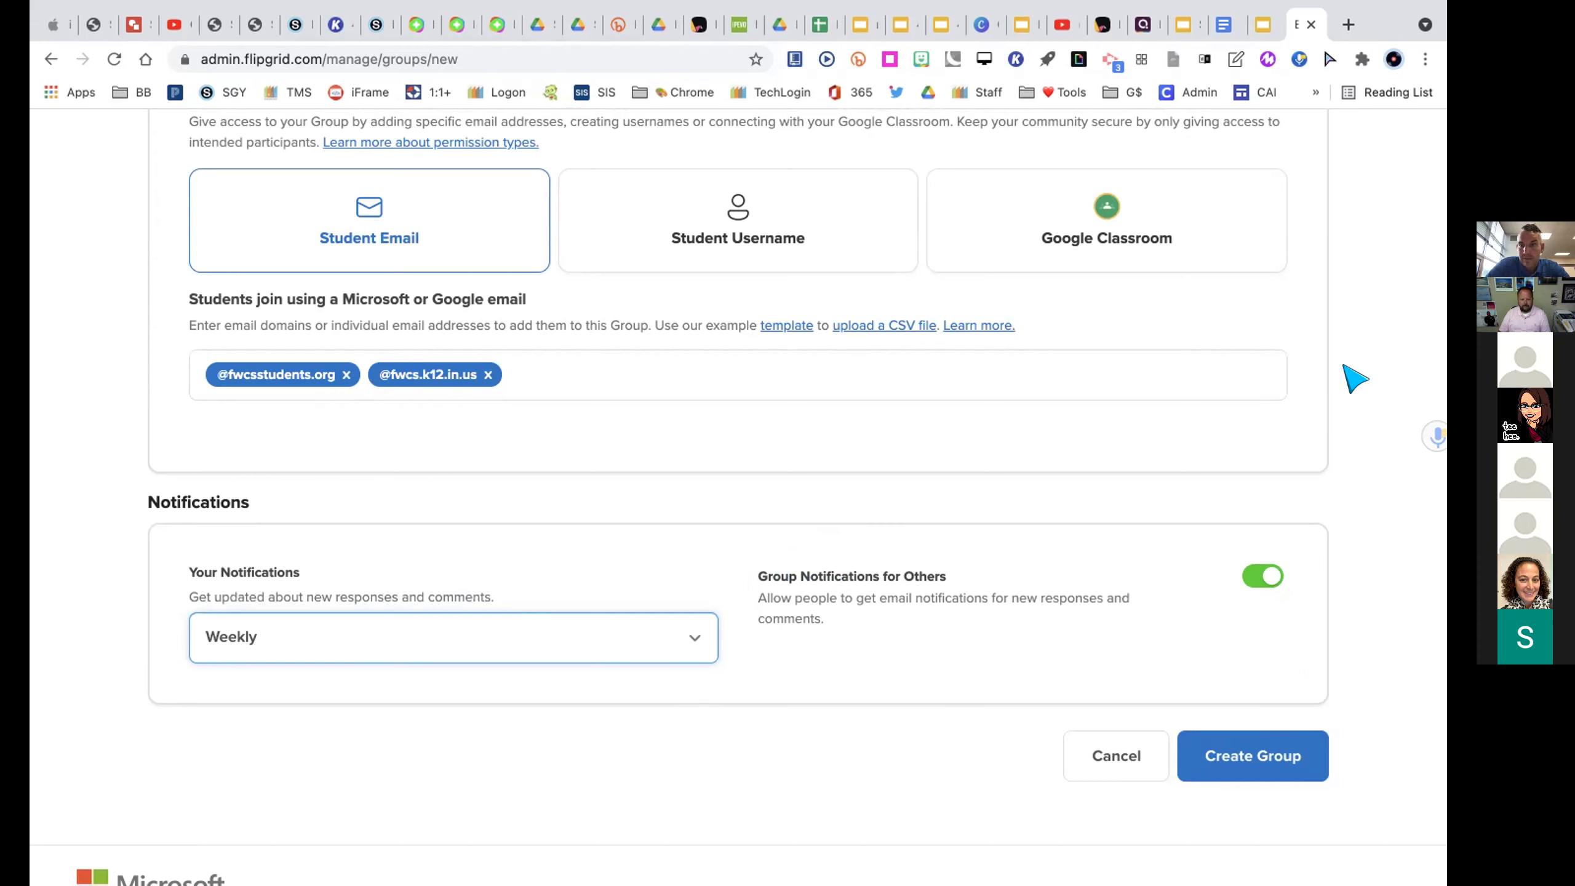
scroll(1344, 369, "up", 2)
scroll(1354, 380, "up", 4)
scroll(1354, 380, "down", 7)
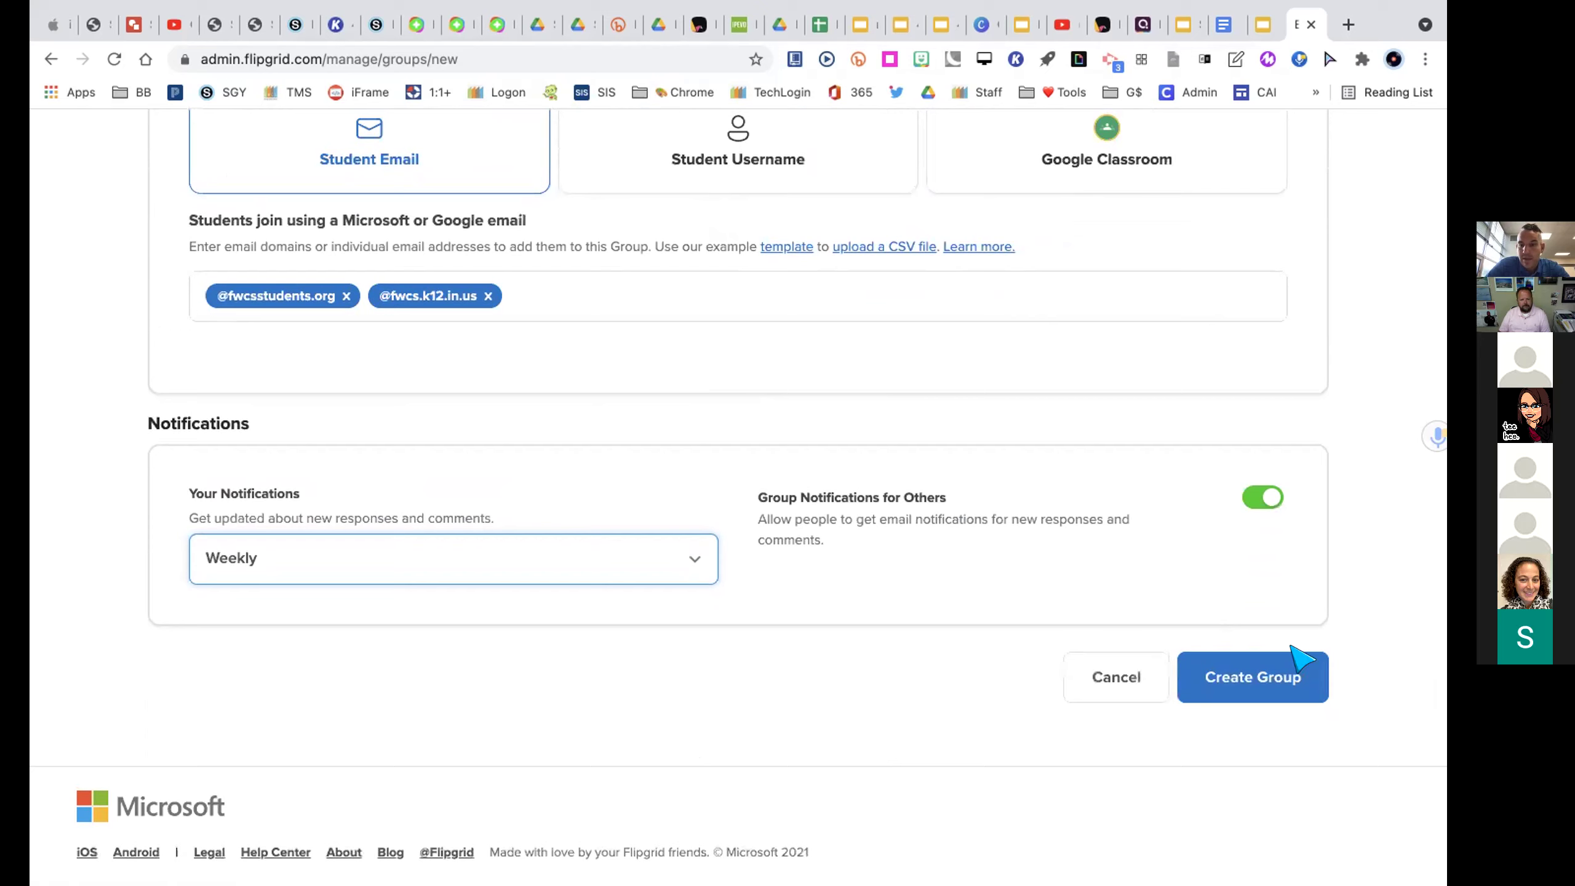
left_click(1234, 685)
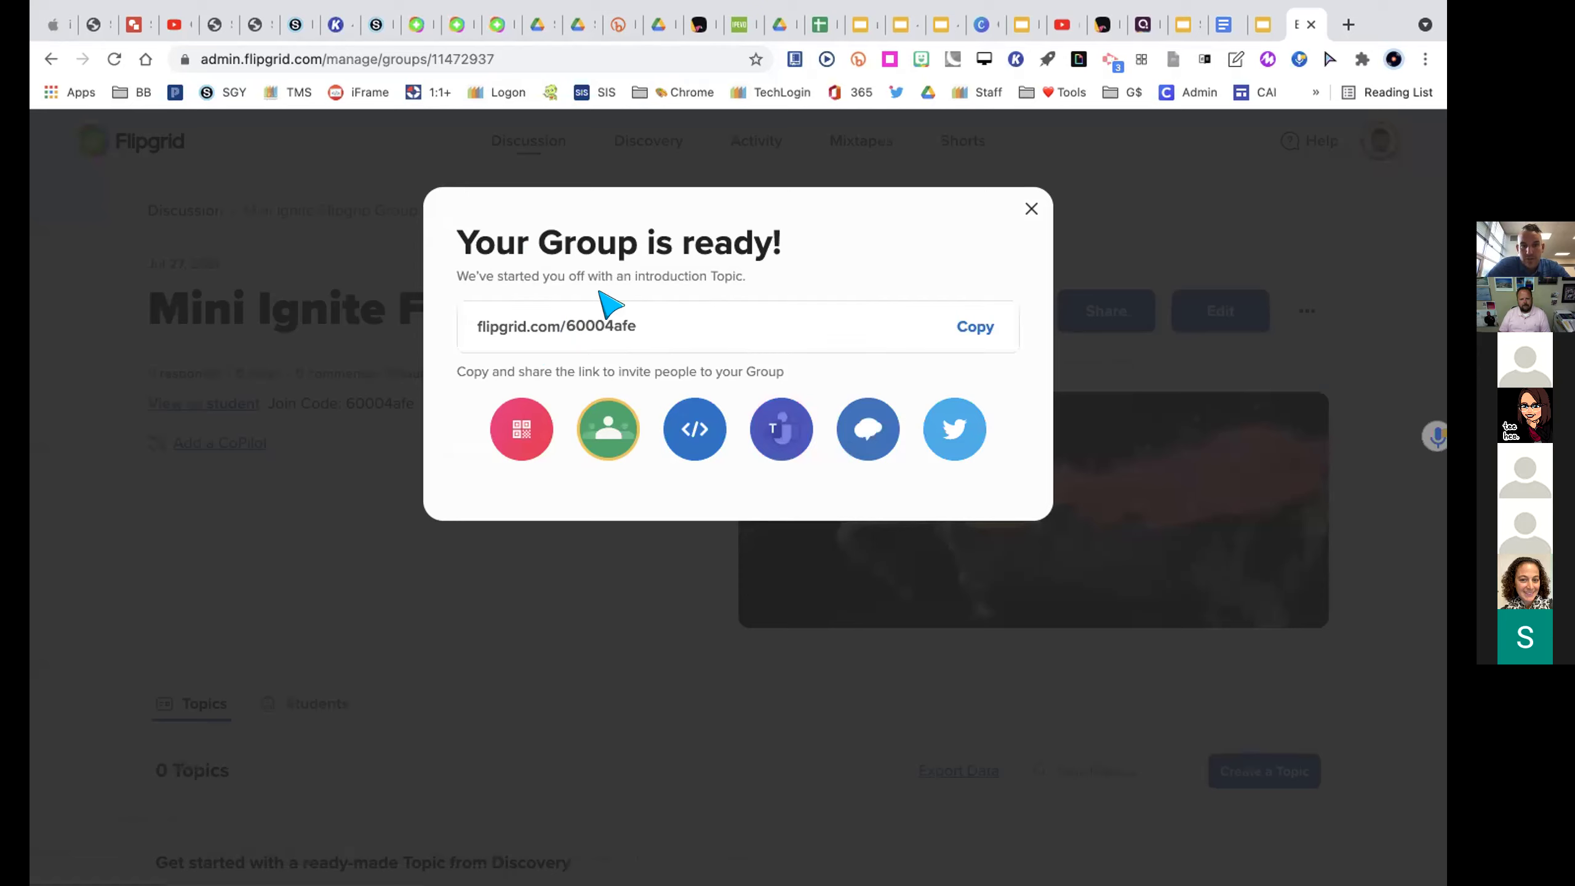
- Copy the new group's share link, close the sharing dialog and return to the groups list
left_click(645, 345)
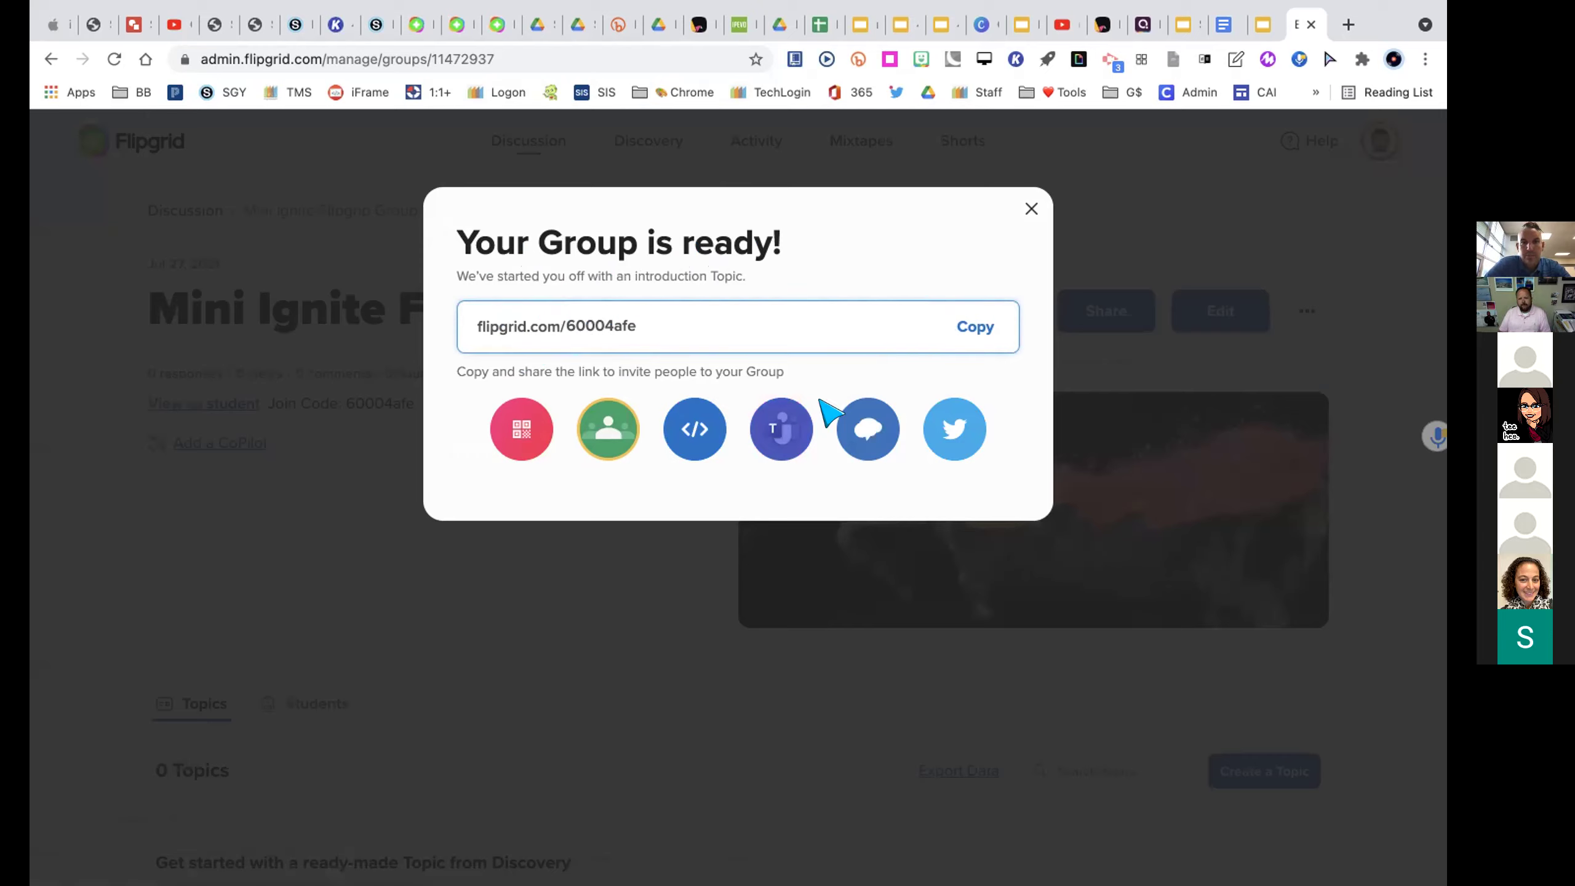
left_click(964, 330)
left_click(1030, 210)
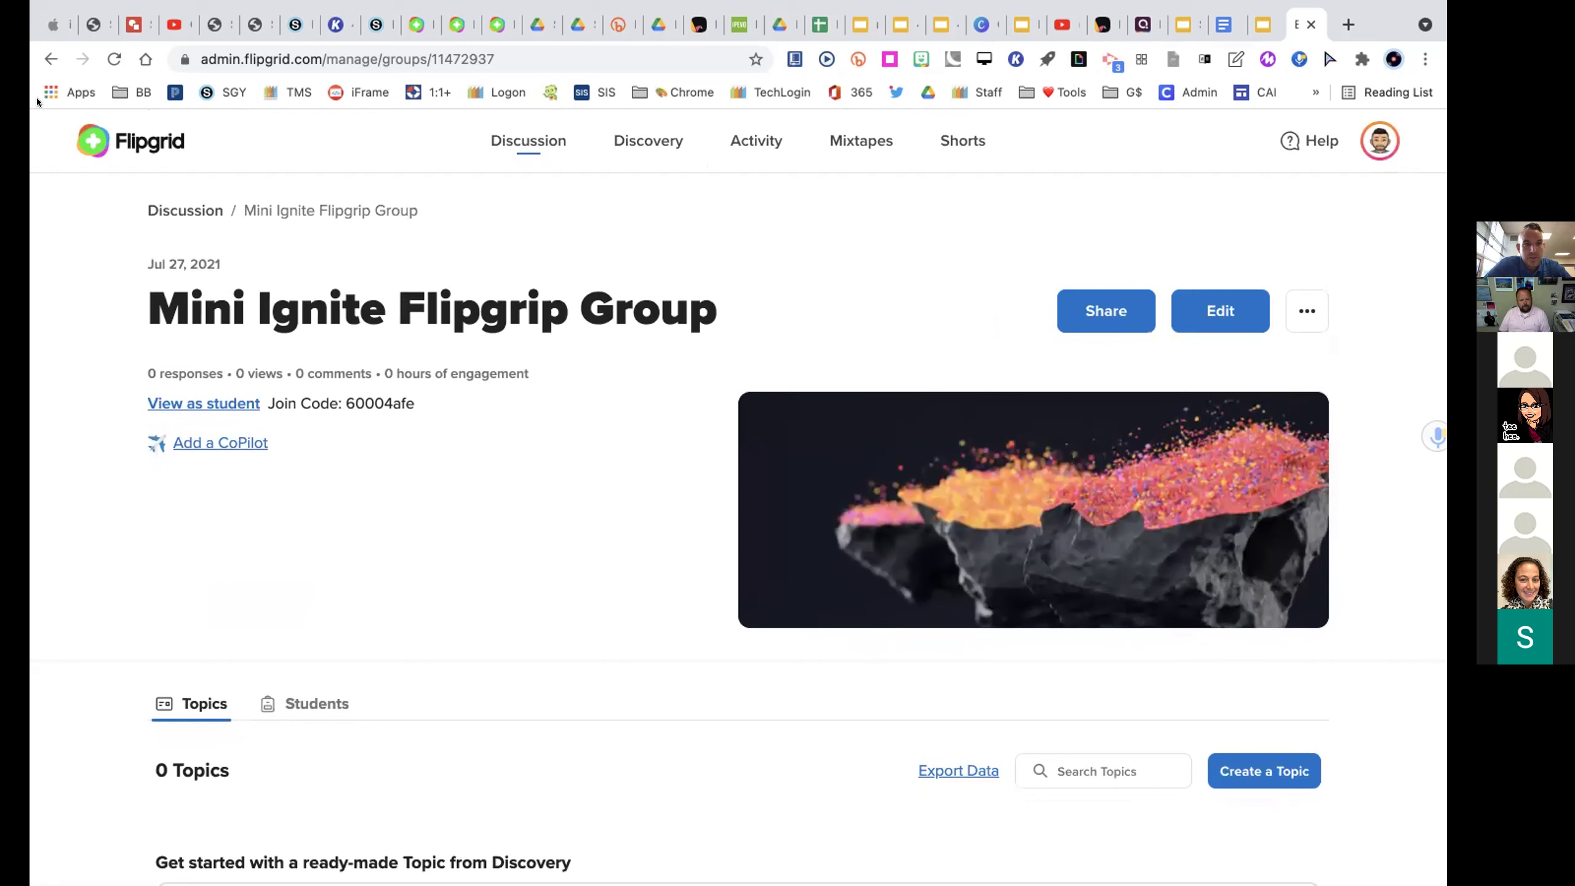
left_click(125, 145)
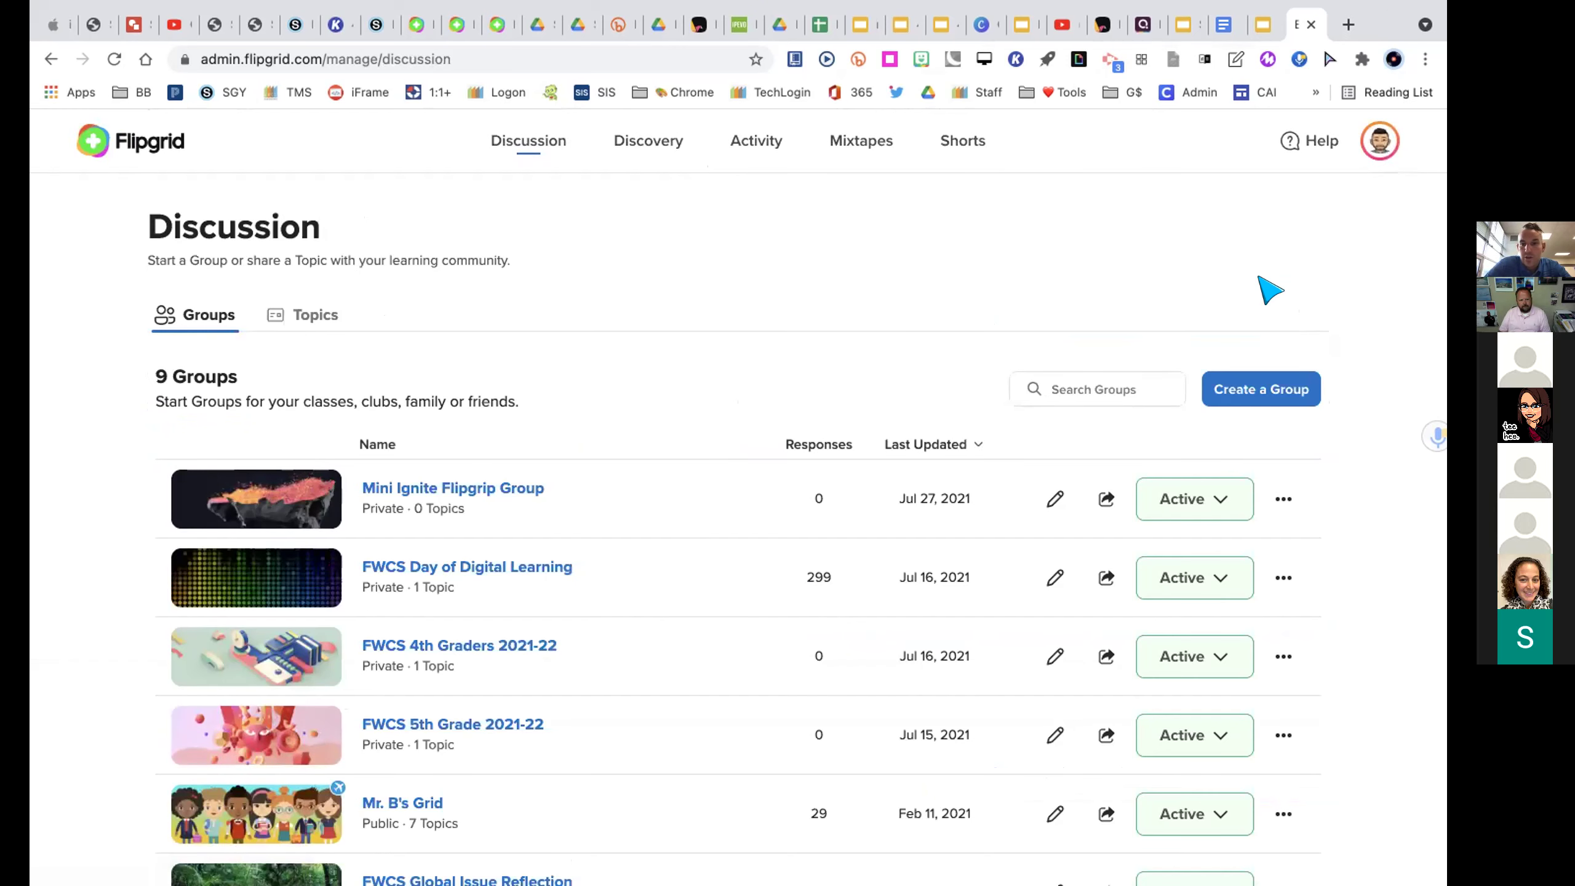
- Start another new group and set its student permissions to Student Email
left_click(1242, 394)
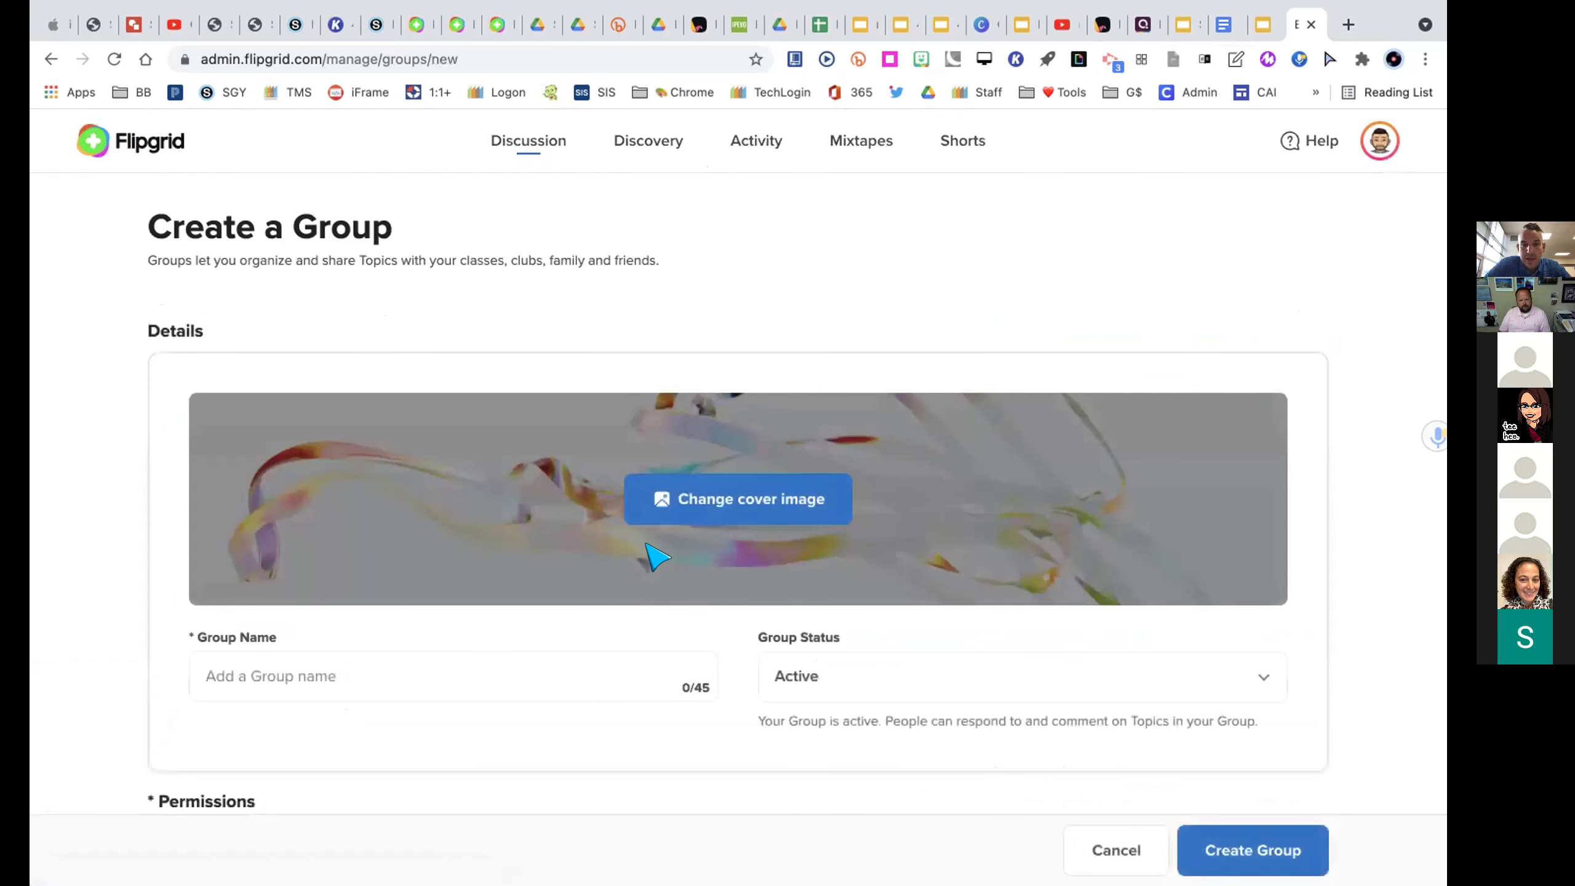
scroll(809, 633, "down", 6)
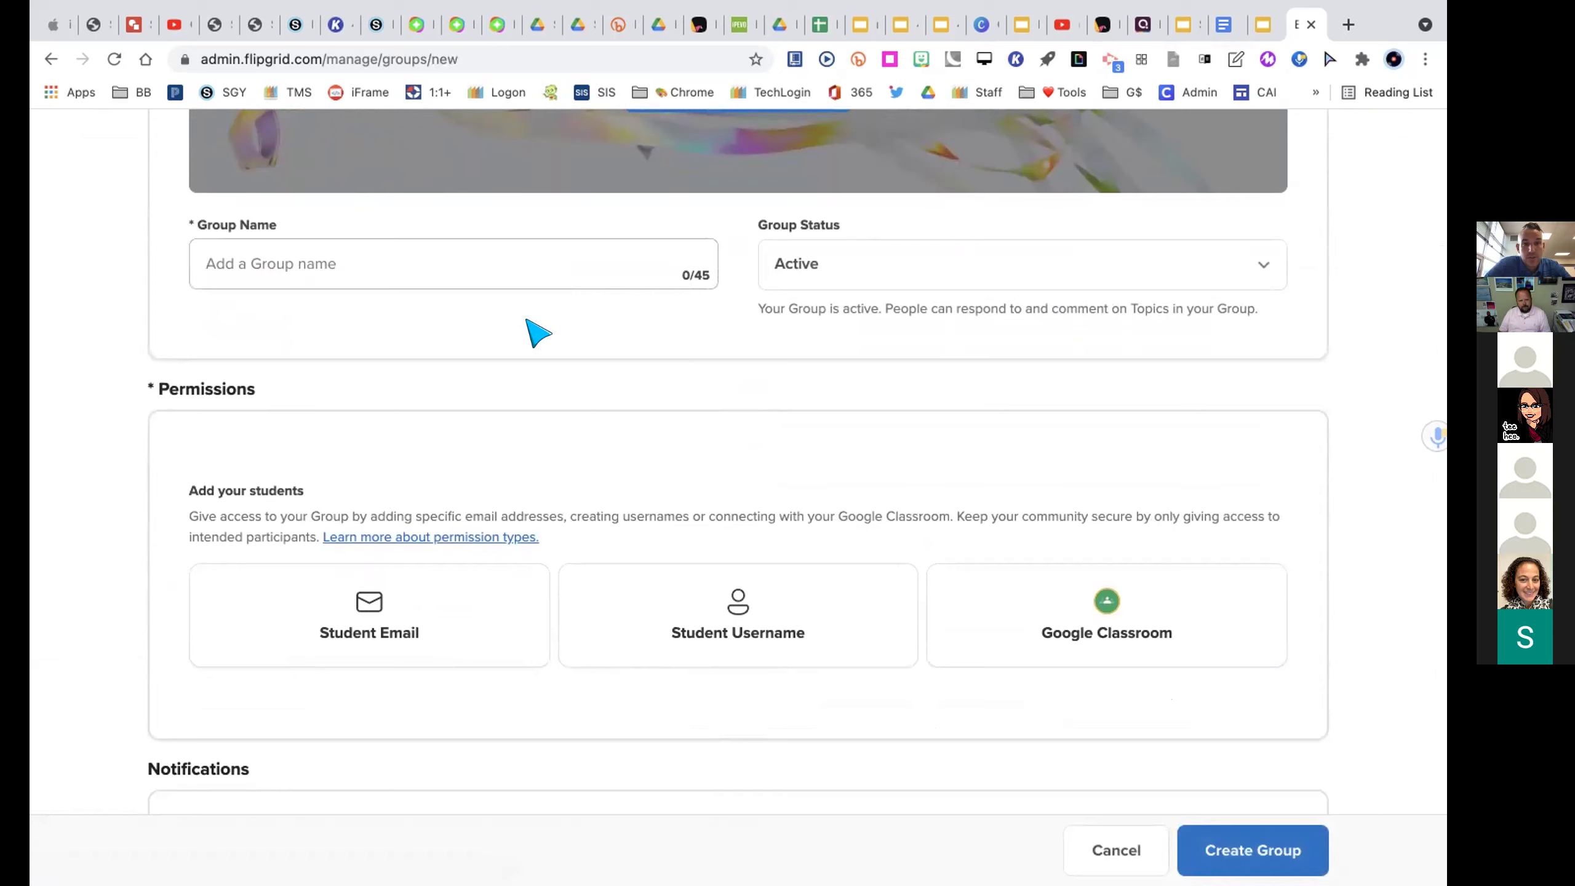
scroll(554, 320, "up", 2)
scroll(553, 319, "up", 5)
scroll(553, 319, "down", 3)
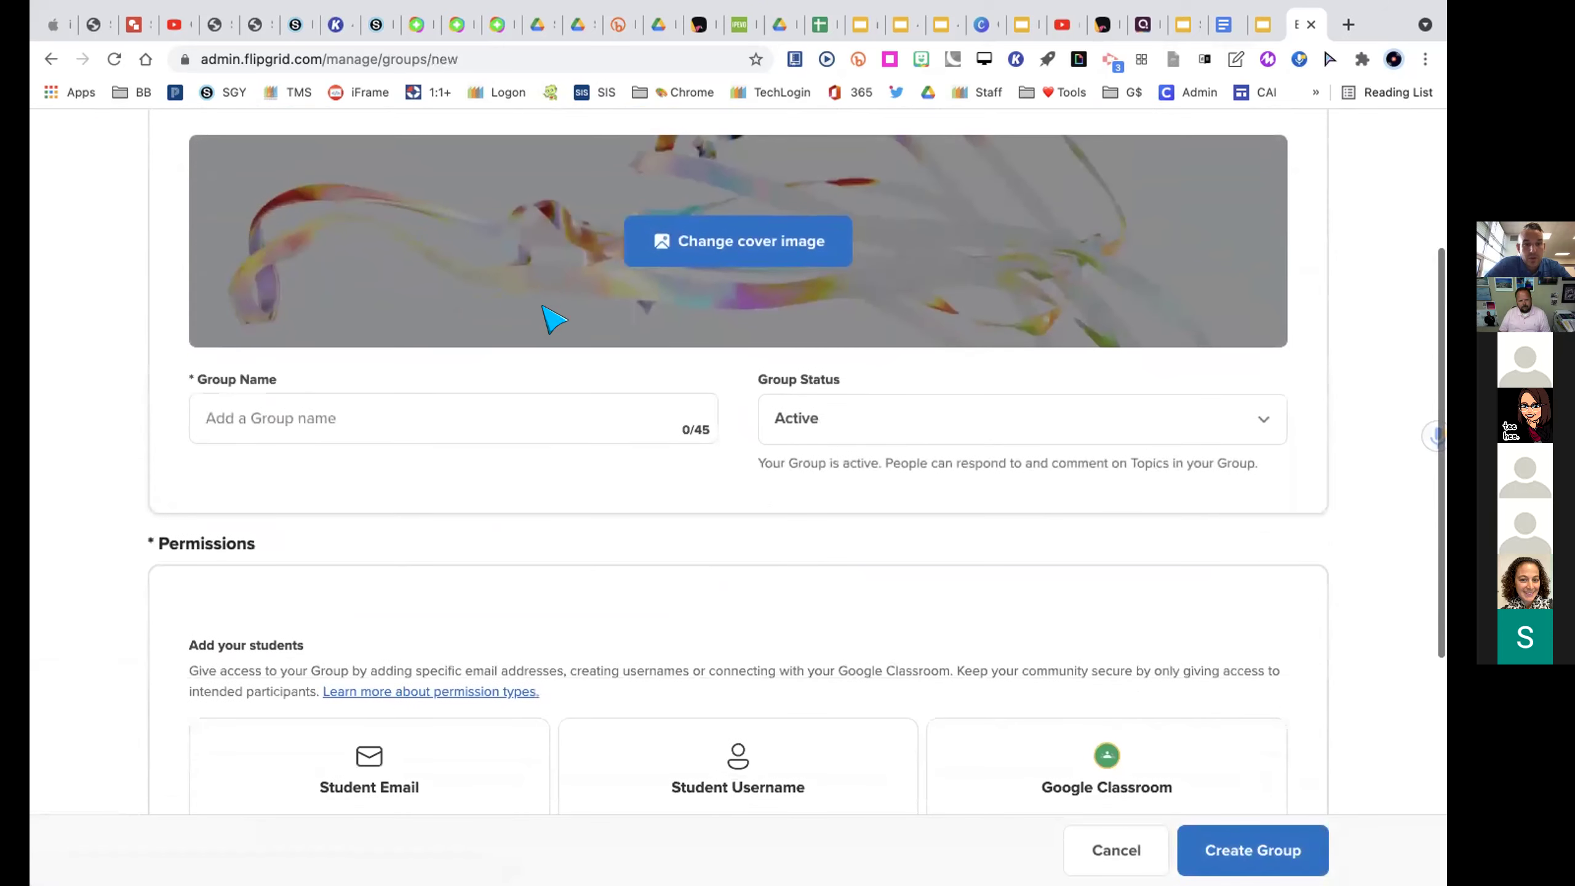
scroll(563, 503, "down", 3)
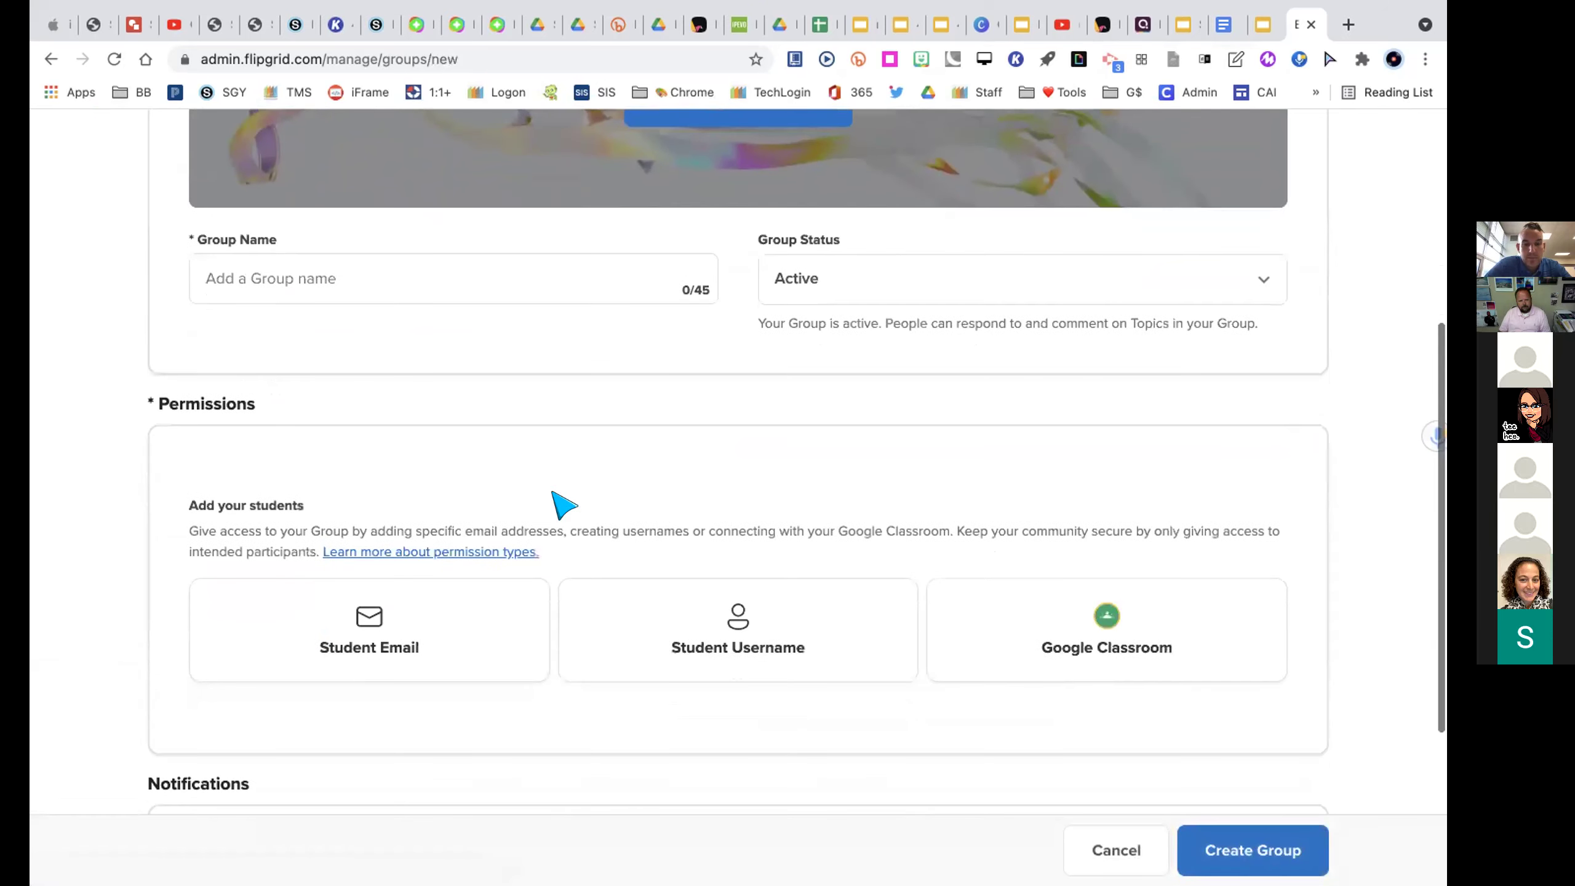
left_click(353, 619)
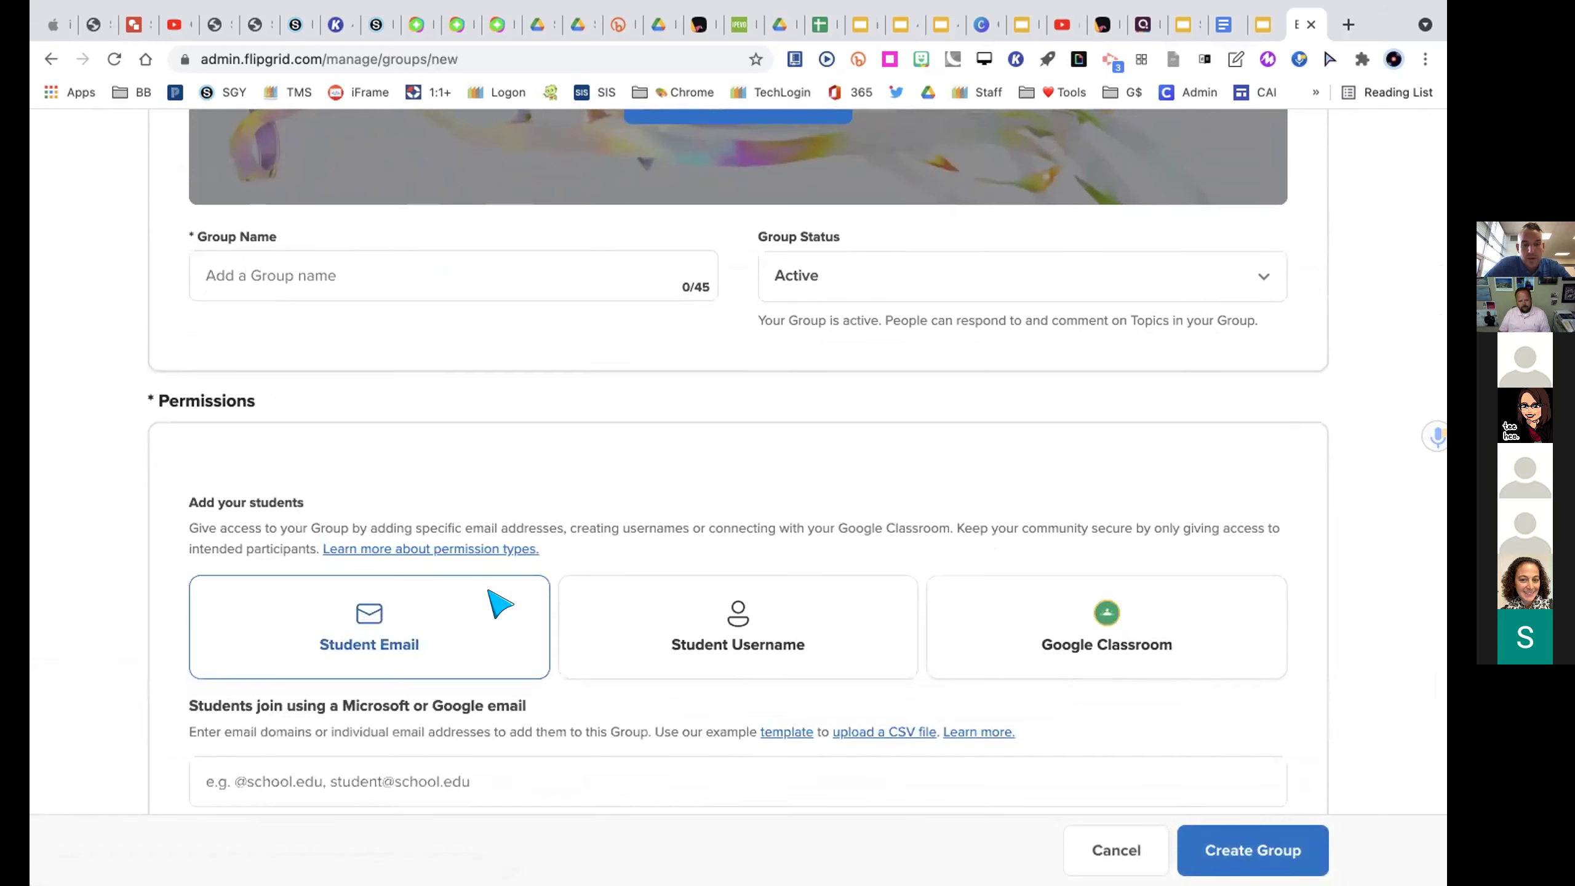
scroll(490, 607, "down", 3)
left_click(435, 650)
type("@")
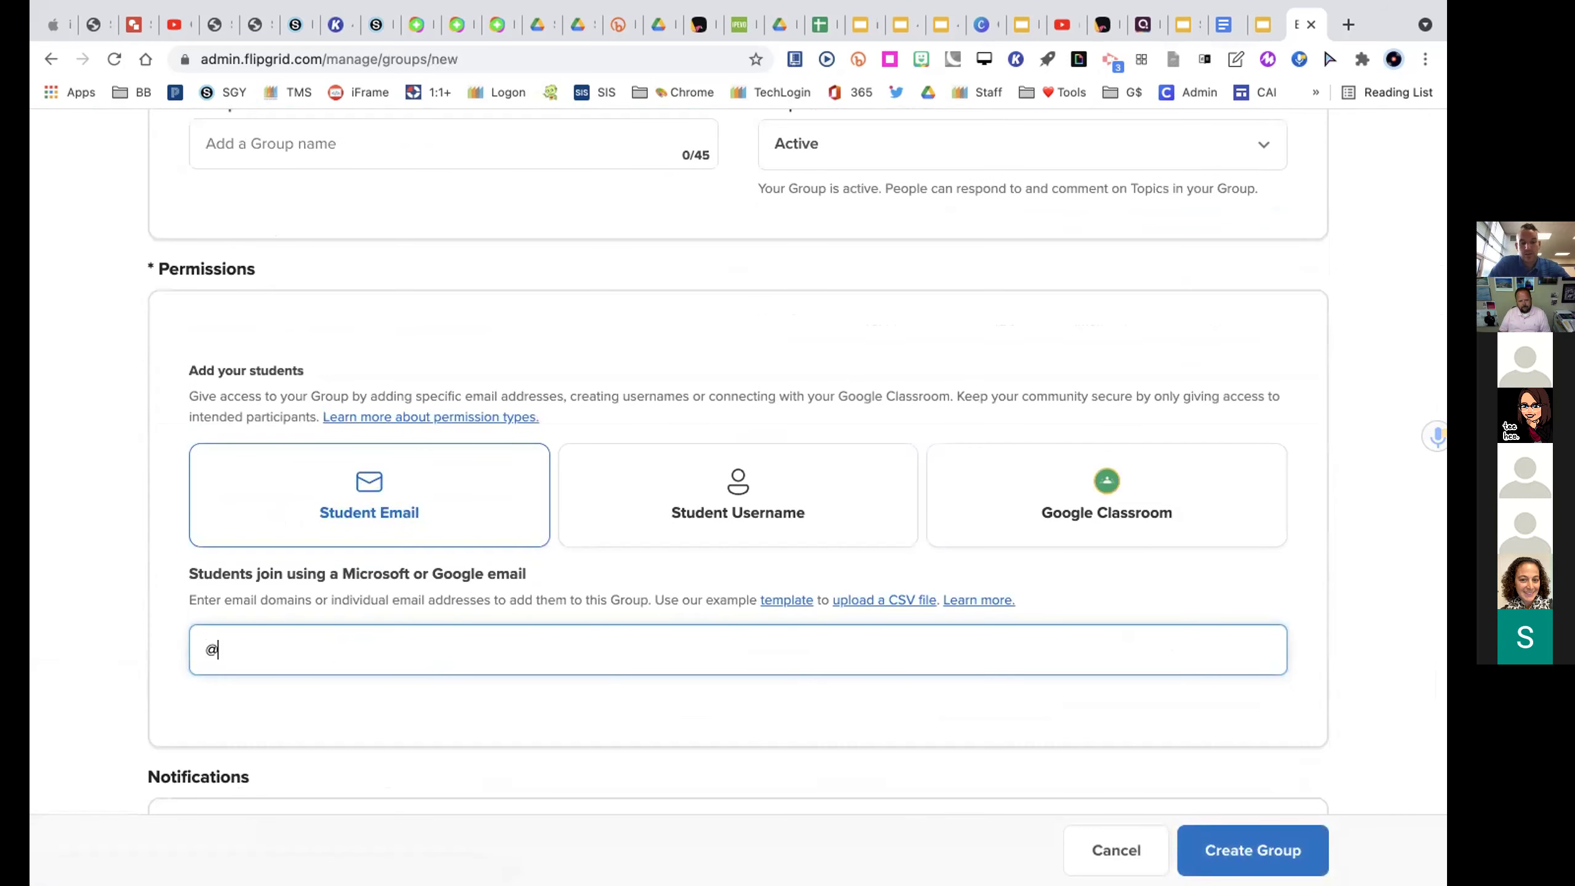
type("fwcsstudents")
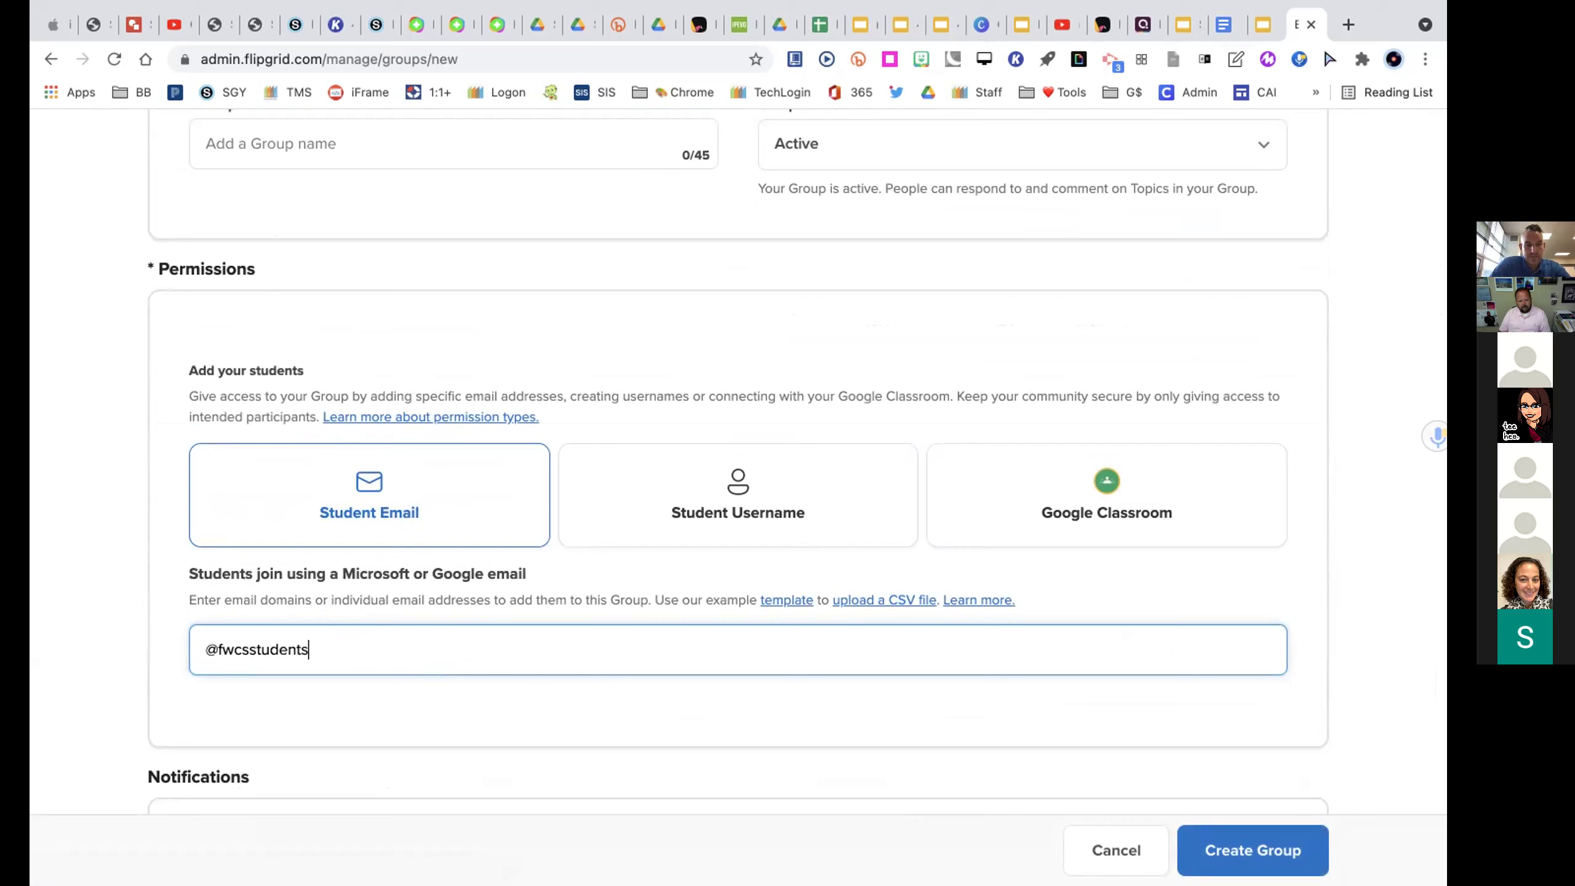
type(".org,@fwcs")
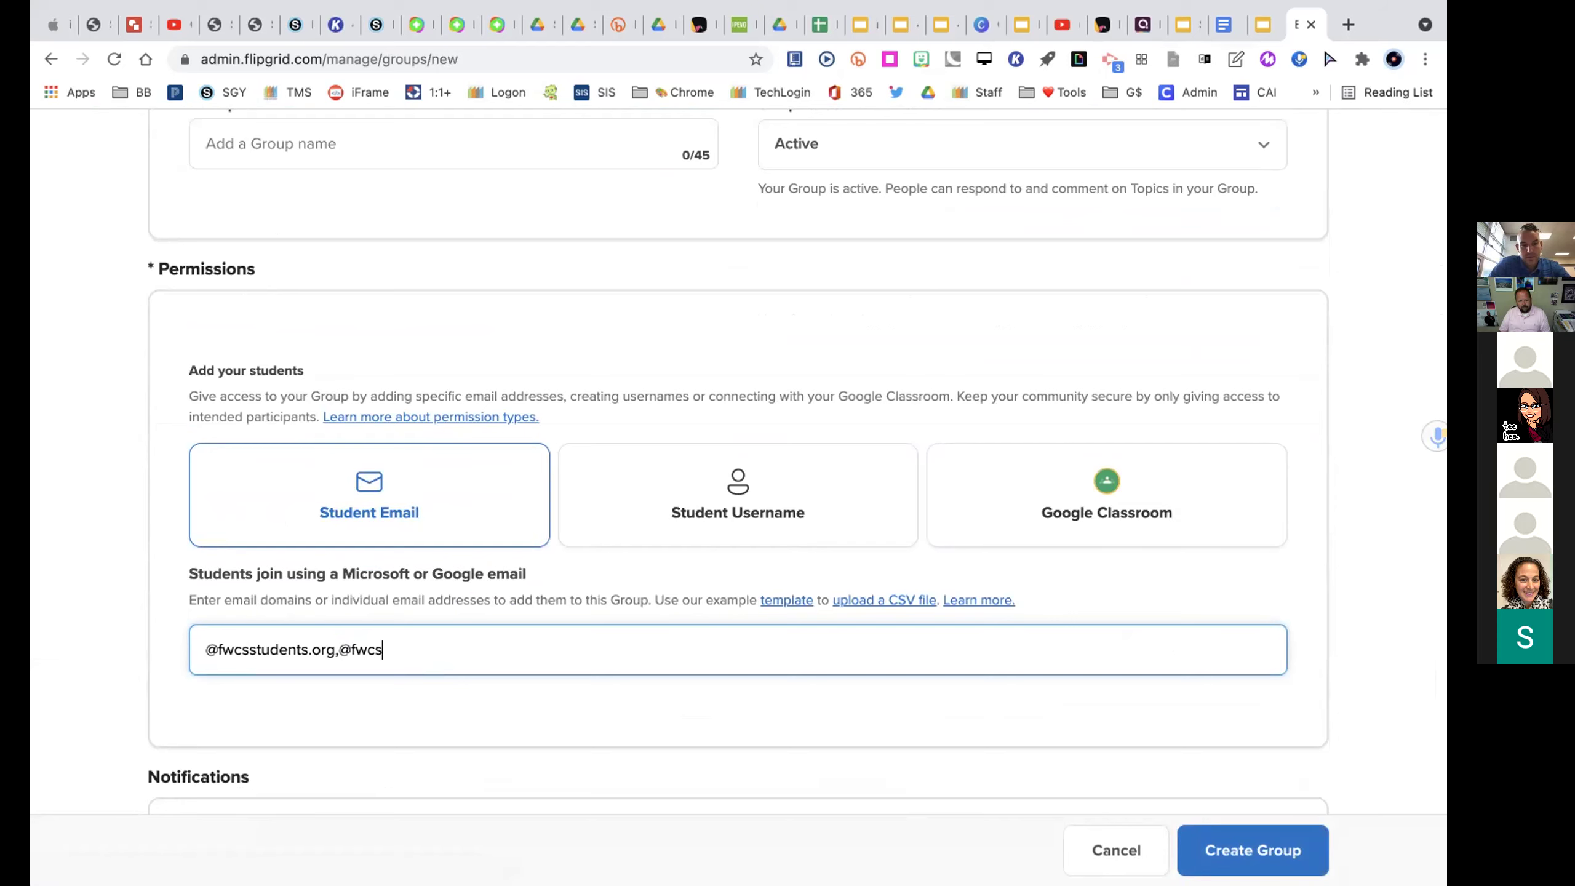
type(".k12.in.us")
key("Return")
scroll(406, 504, "down", 5)
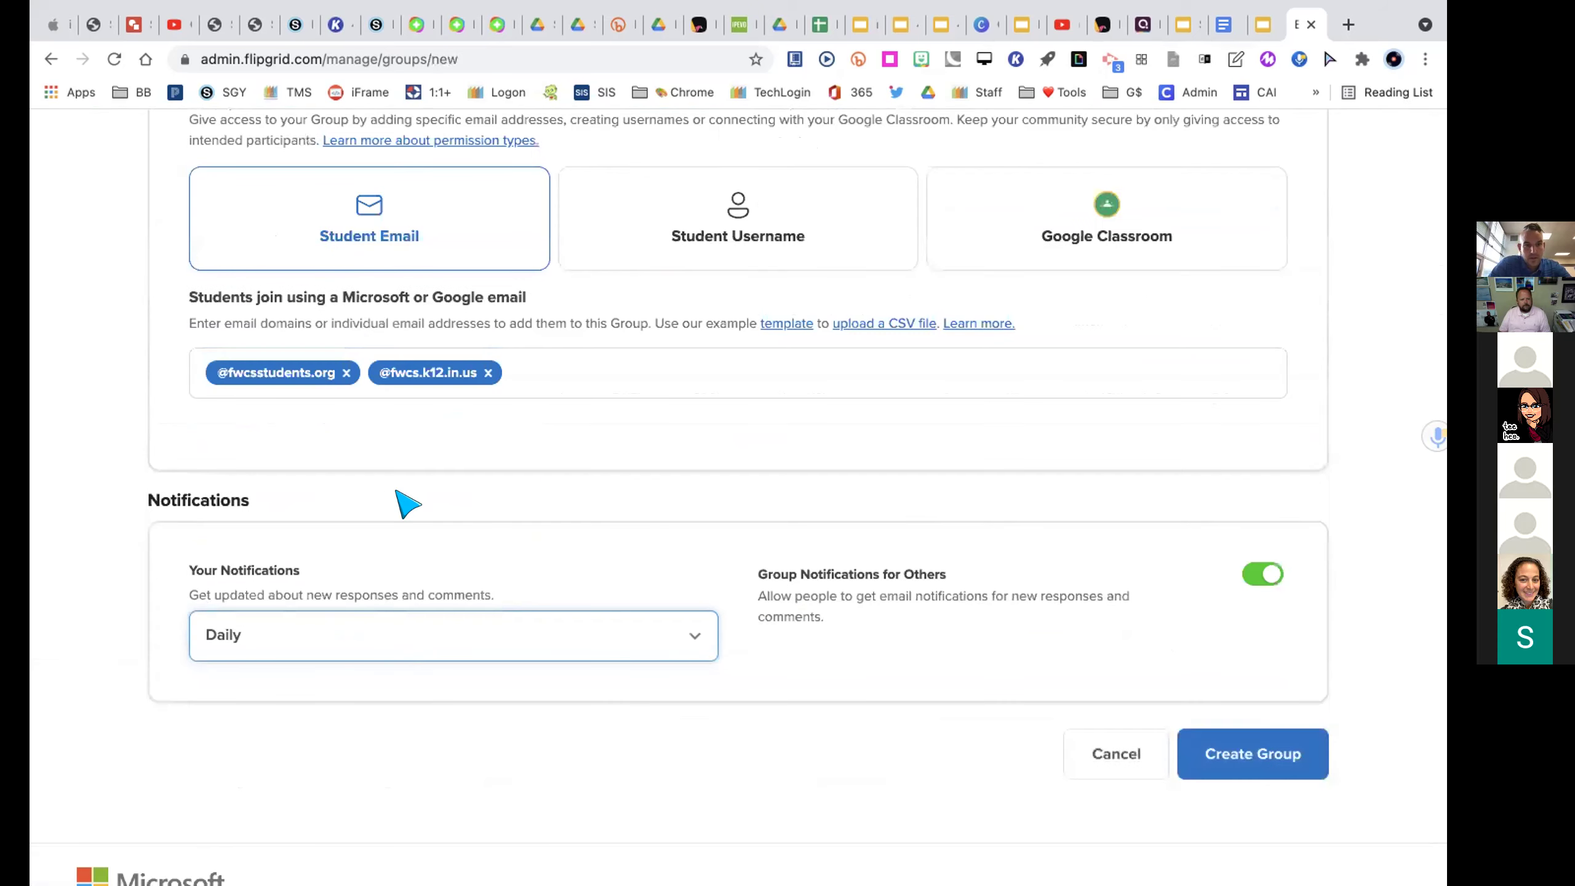
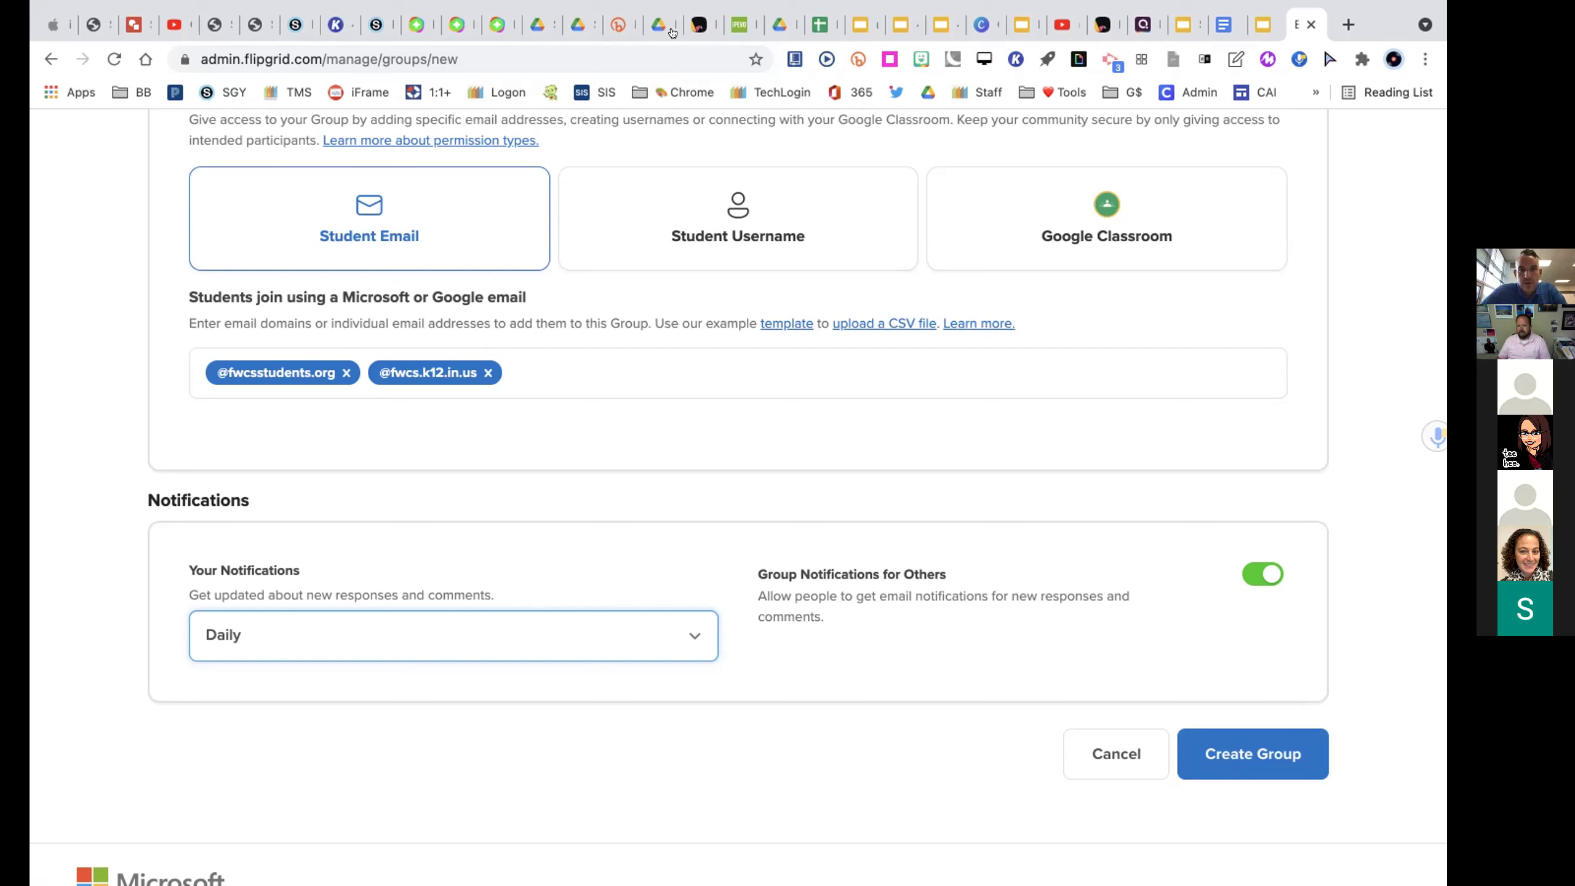
scroll(771, 412, "up", 10)
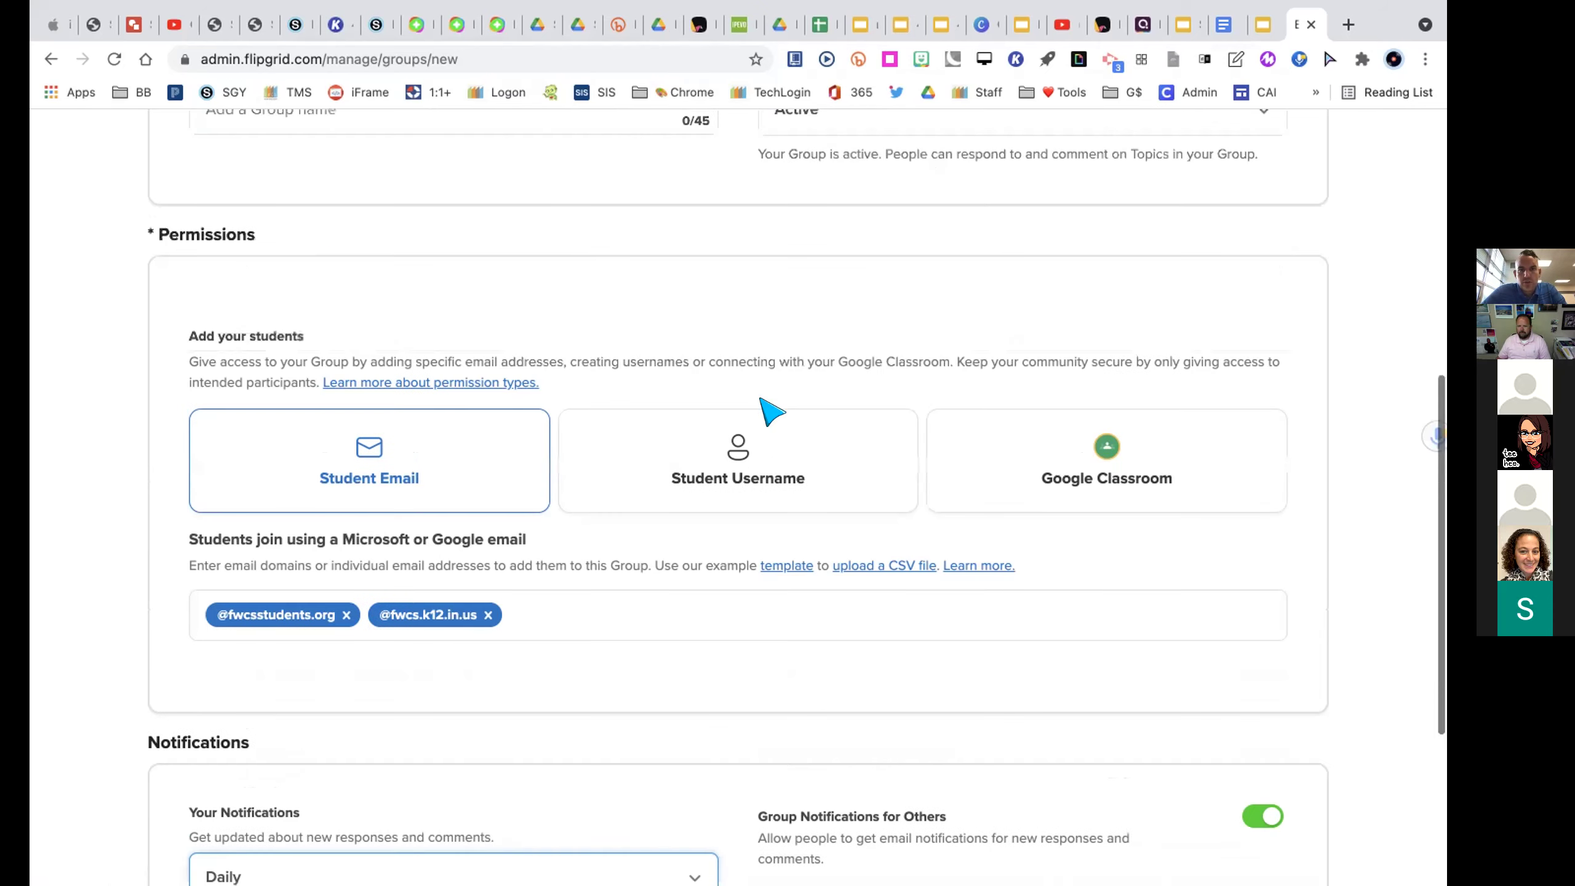
scroll(771, 411, "down", 1)
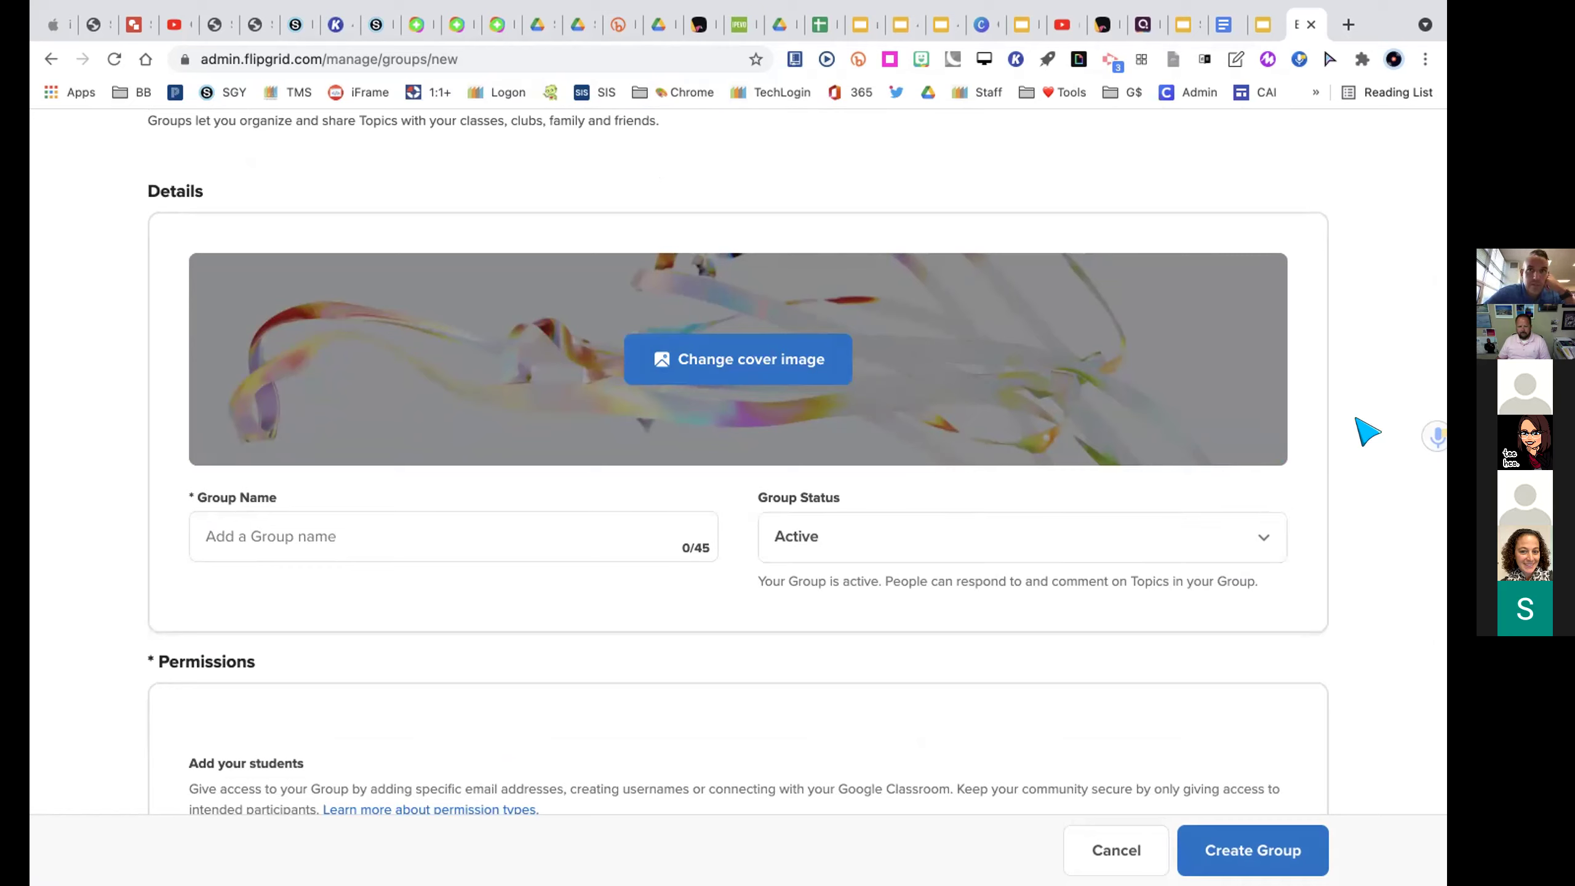
scroll(1368, 321, "up", 3)
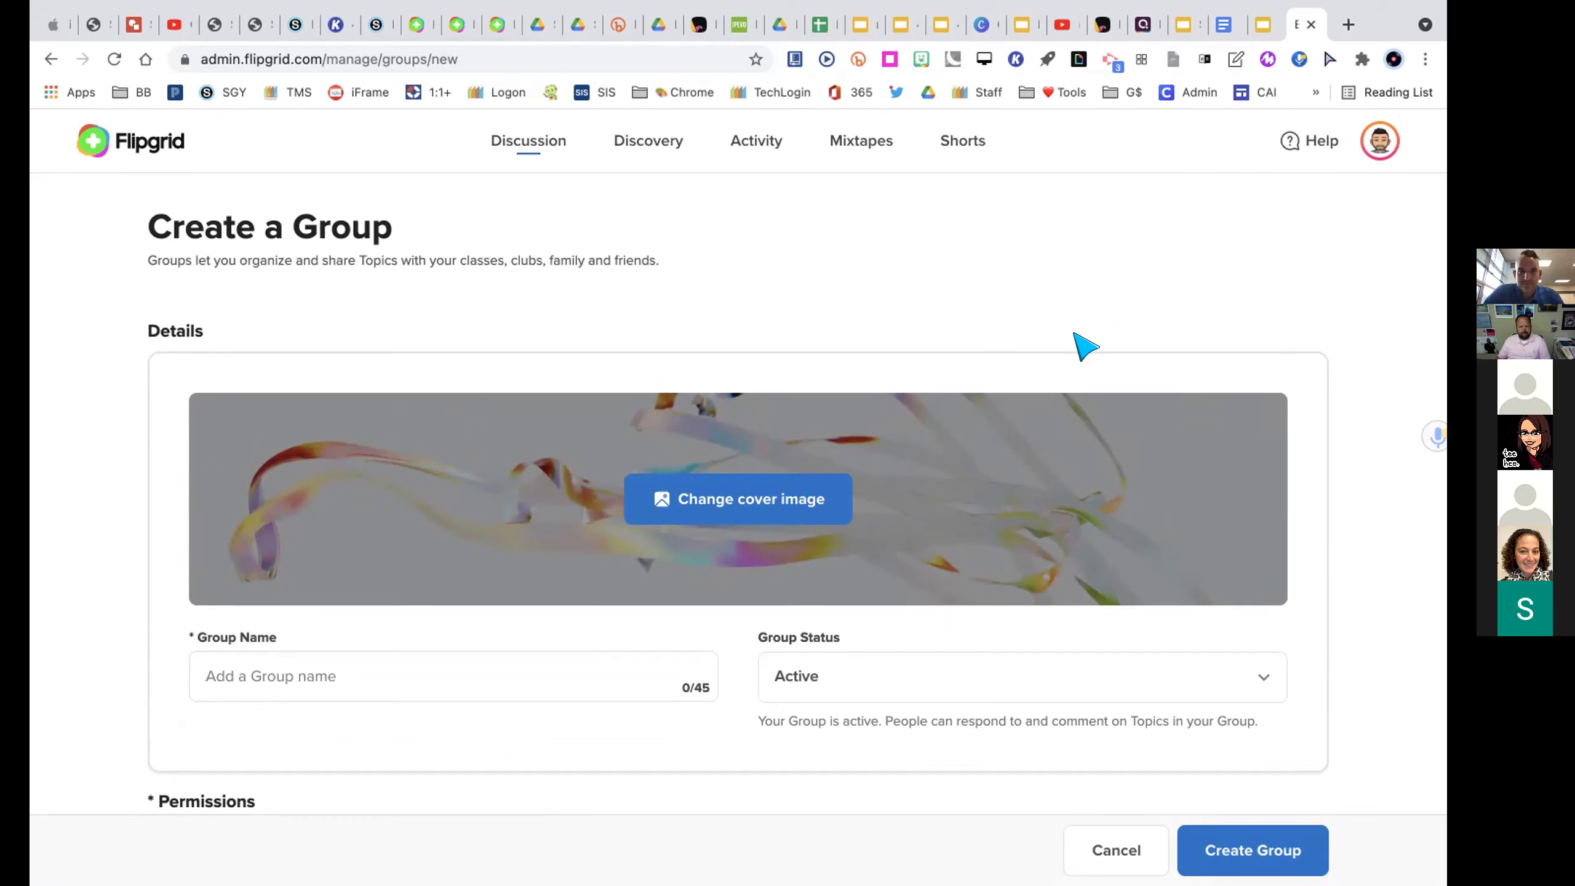
scroll(856, 235, "down", 2)
scroll(856, 236, "up", 2)
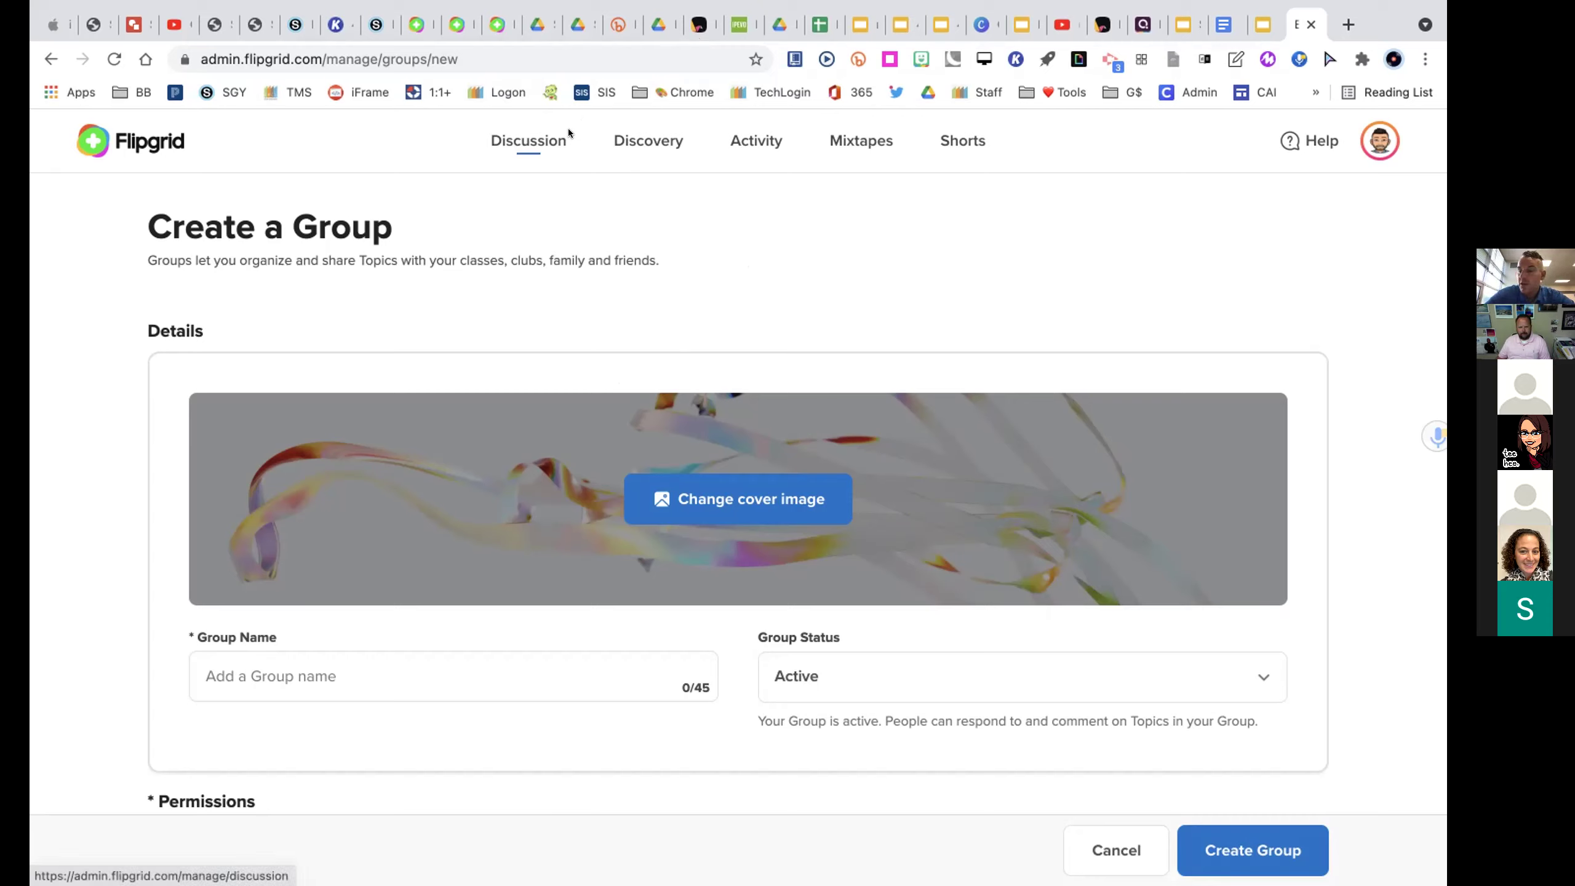
- Switch to the Flipgrid mini-Ignite presentation, show the "Creating TOPICS" slide and return to Flipgrid
key("ctrl+shift+Tab")
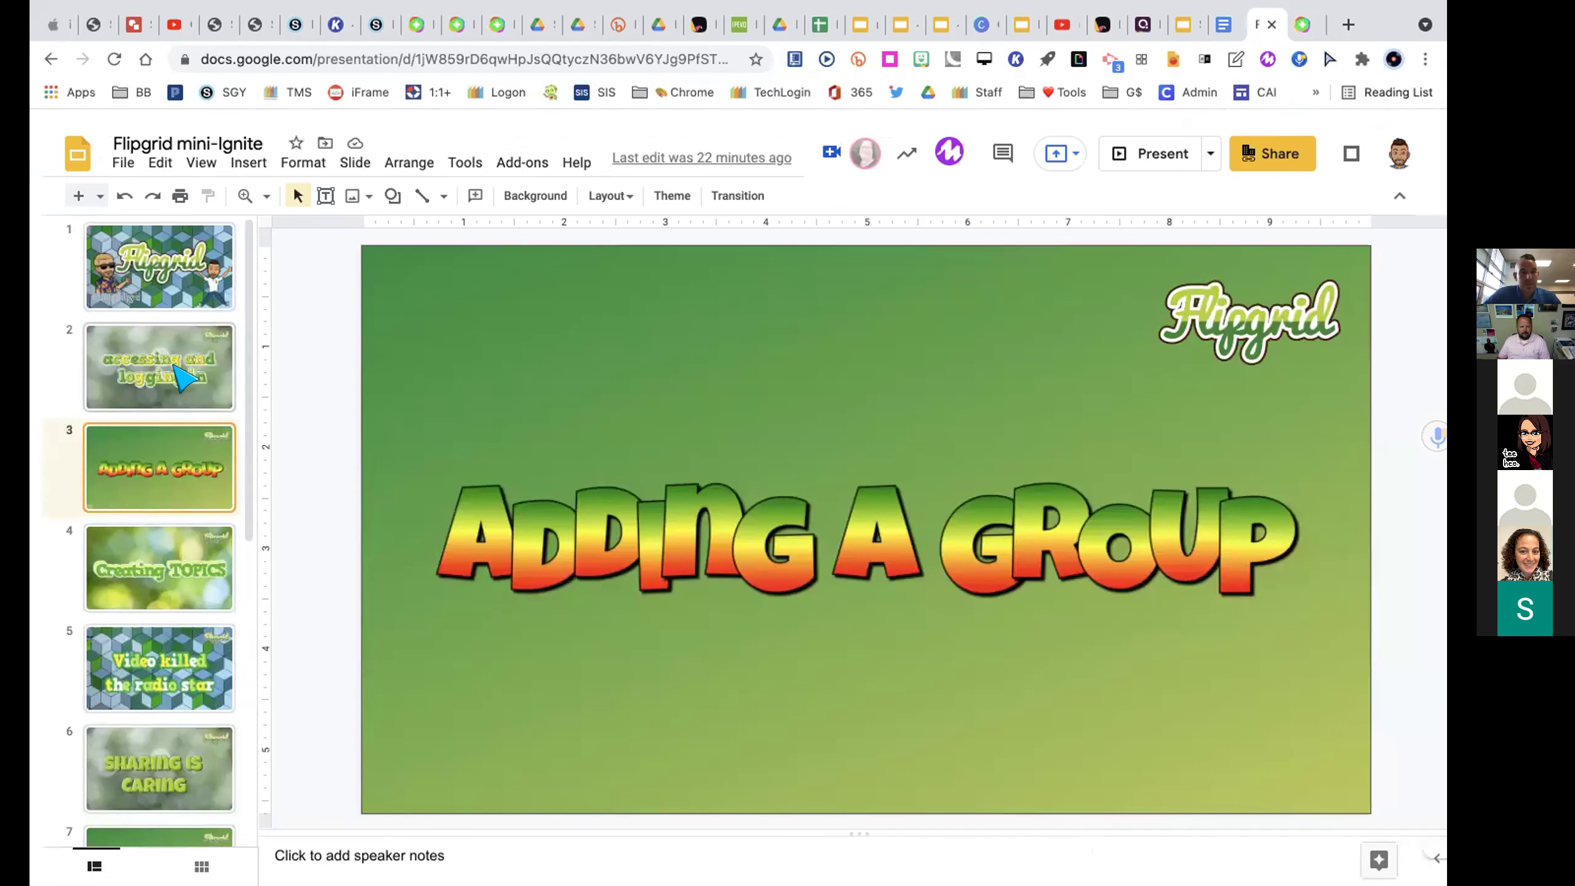
left_click(165, 597)
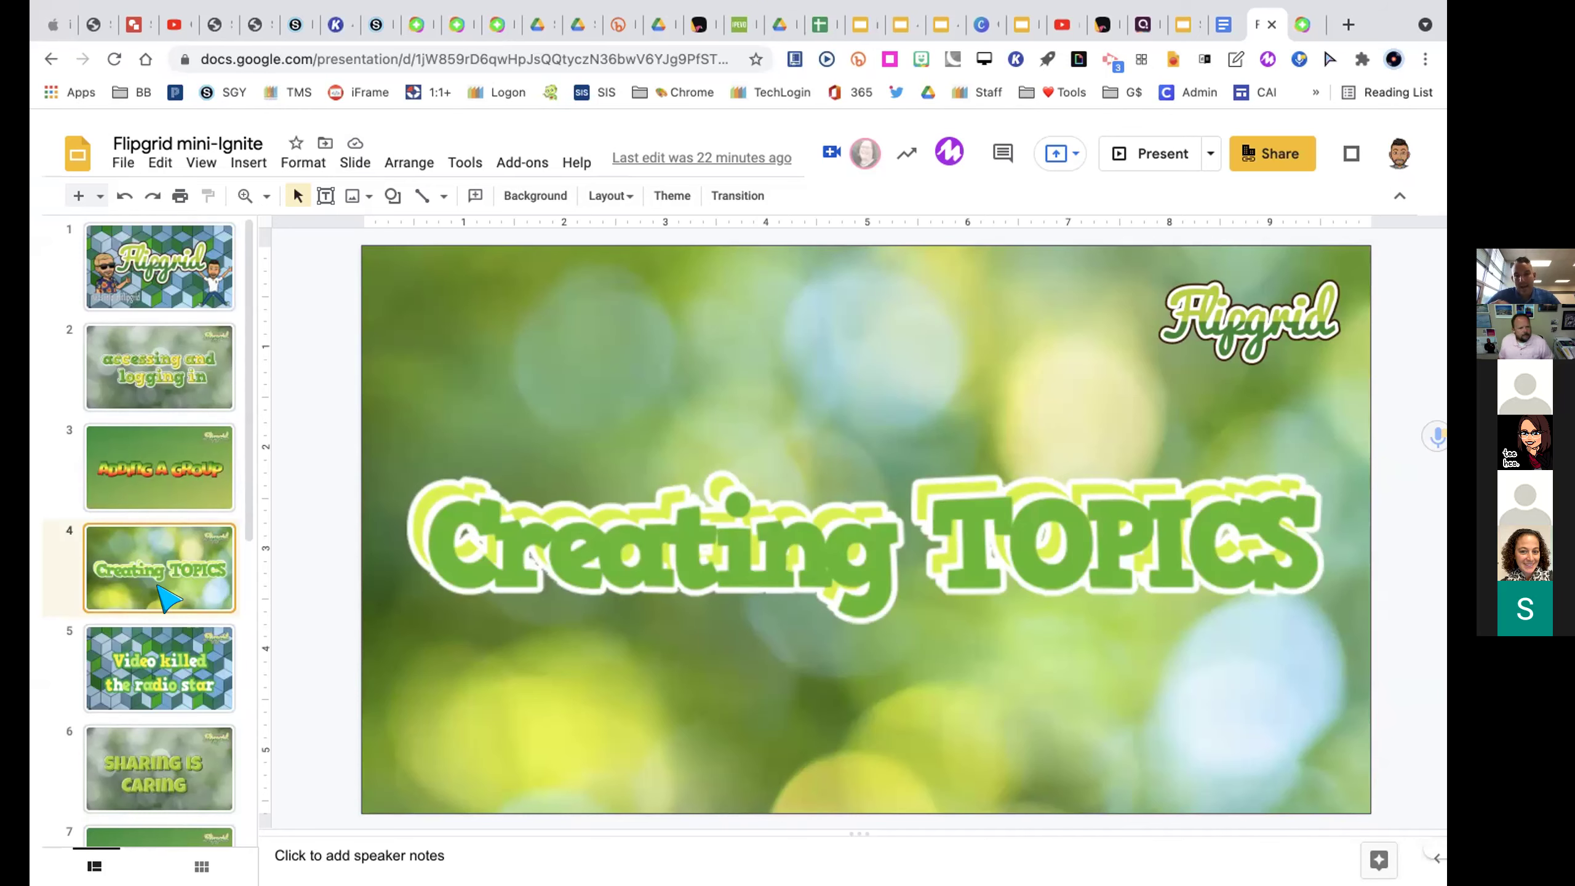
left_click(1296, 15)
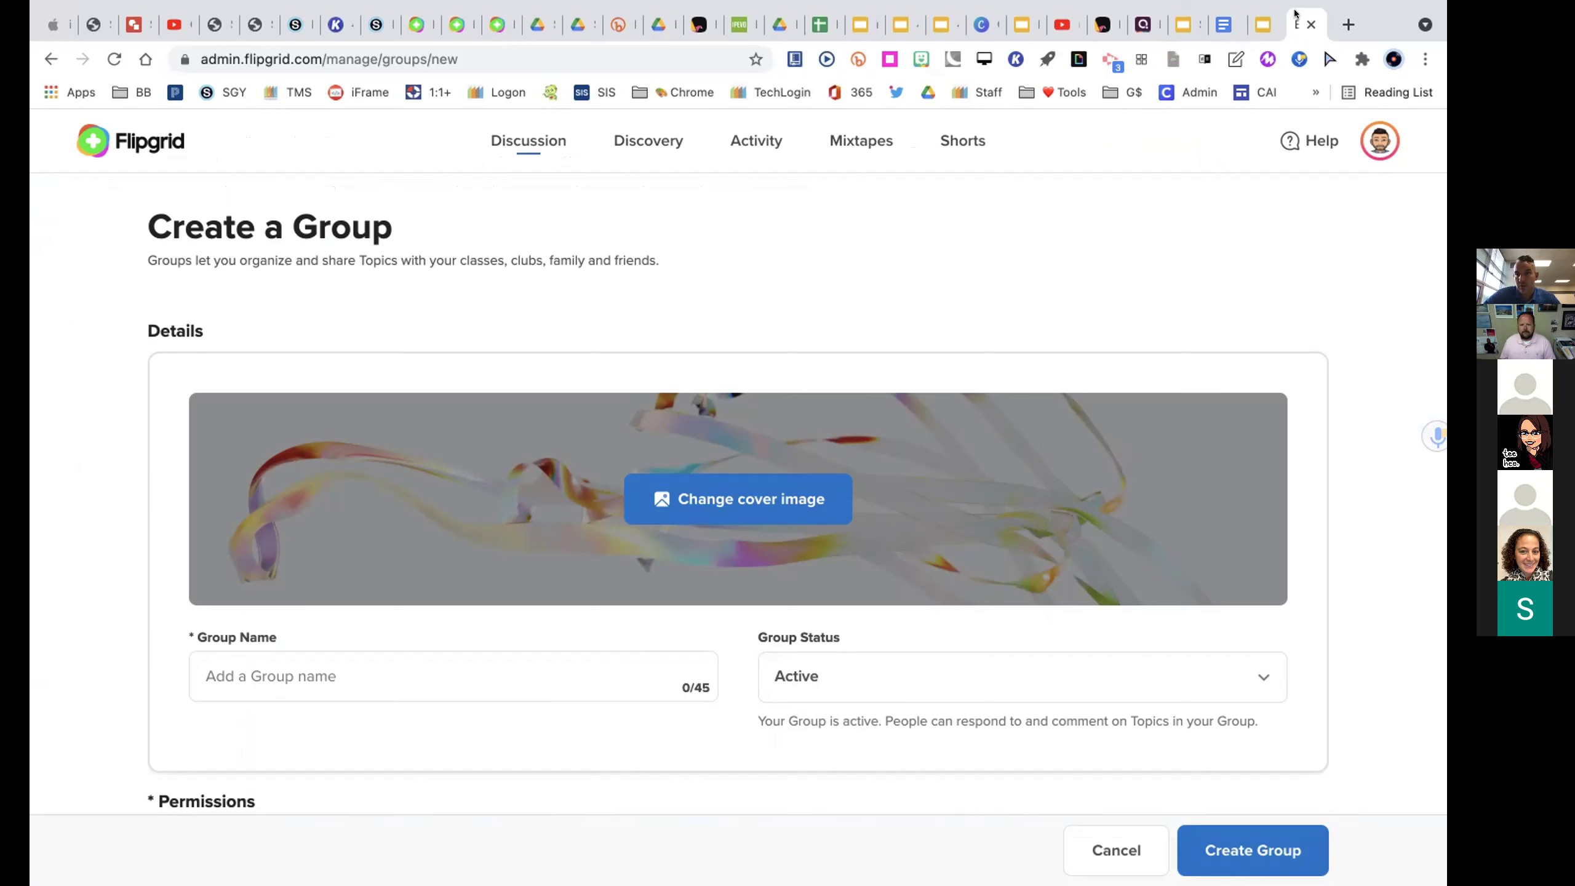
- Leave the uncreated group's form, open the group Mr. B's Grid and examine its list of topics
left_click(149, 134)
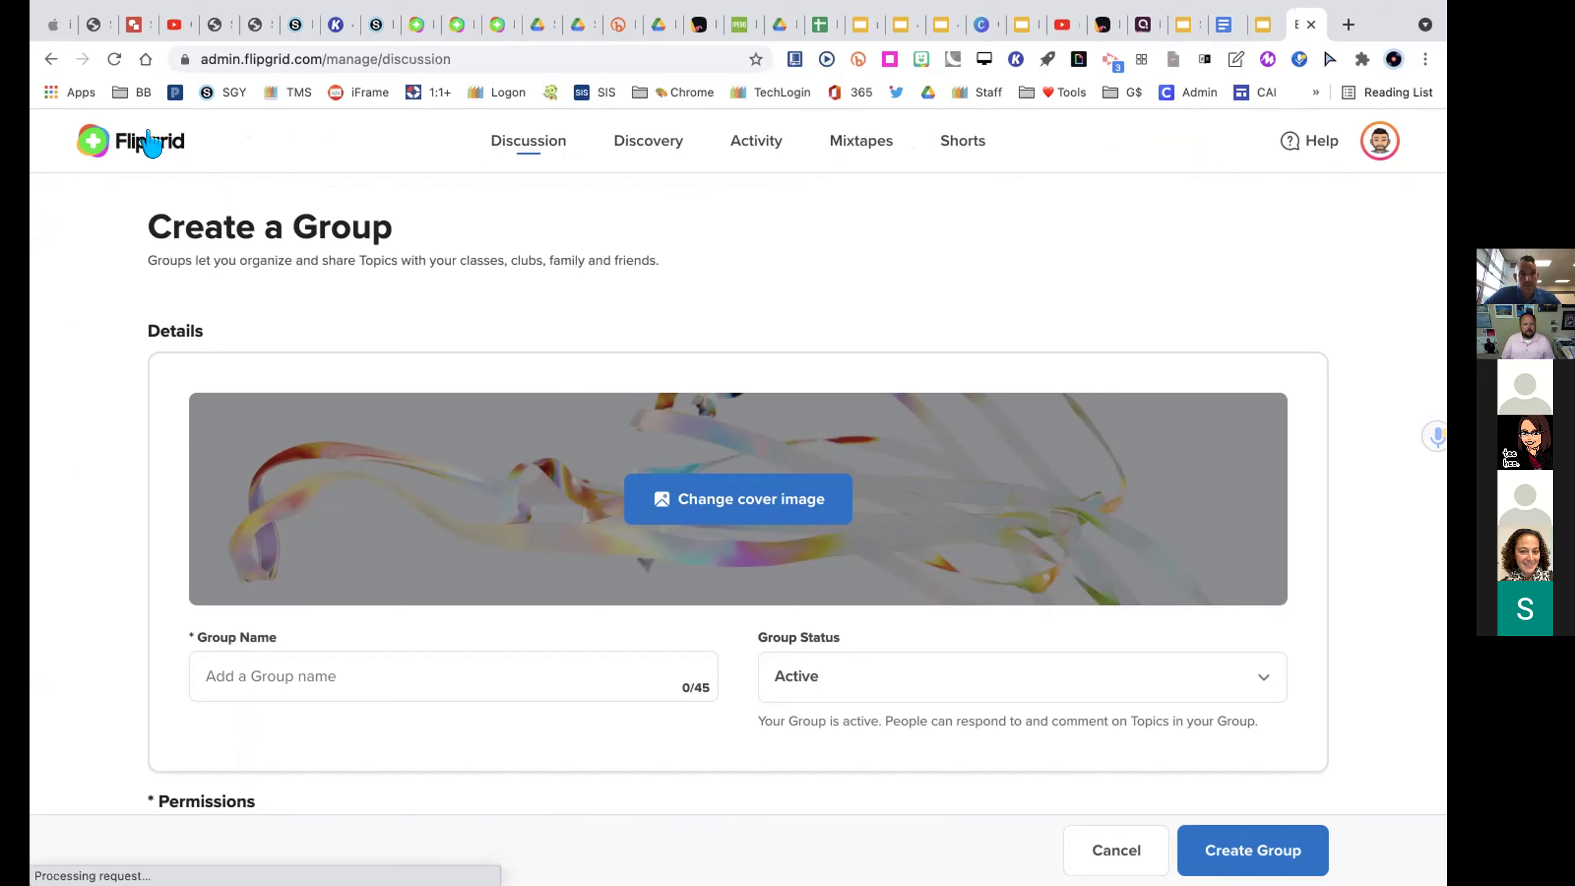
scroll(704, 608, "down", 2)
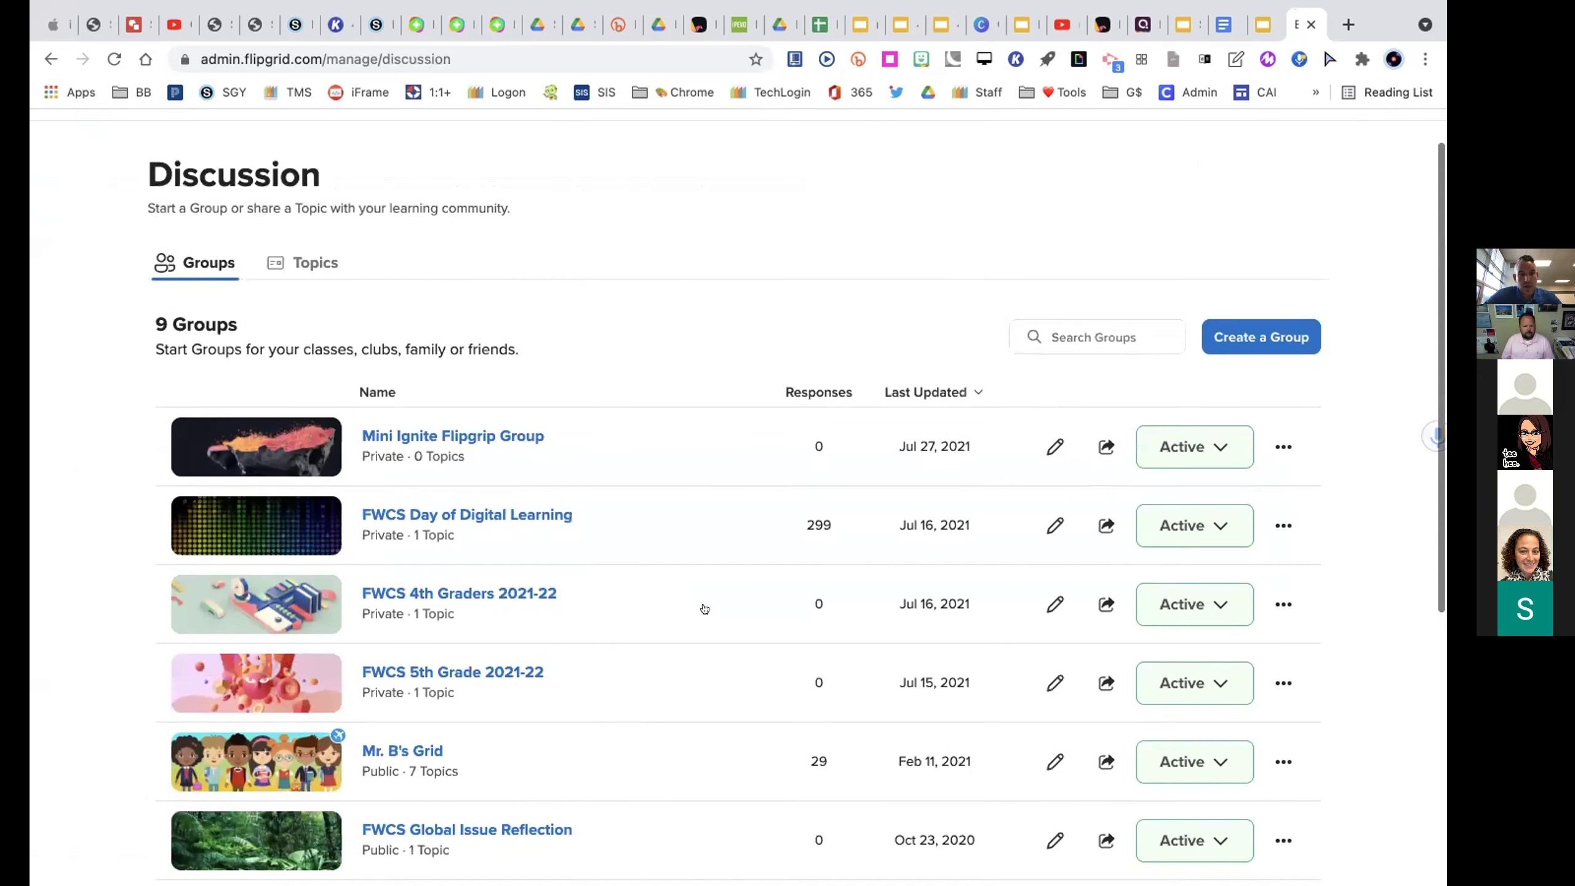
scroll(567, 642, "down", 2)
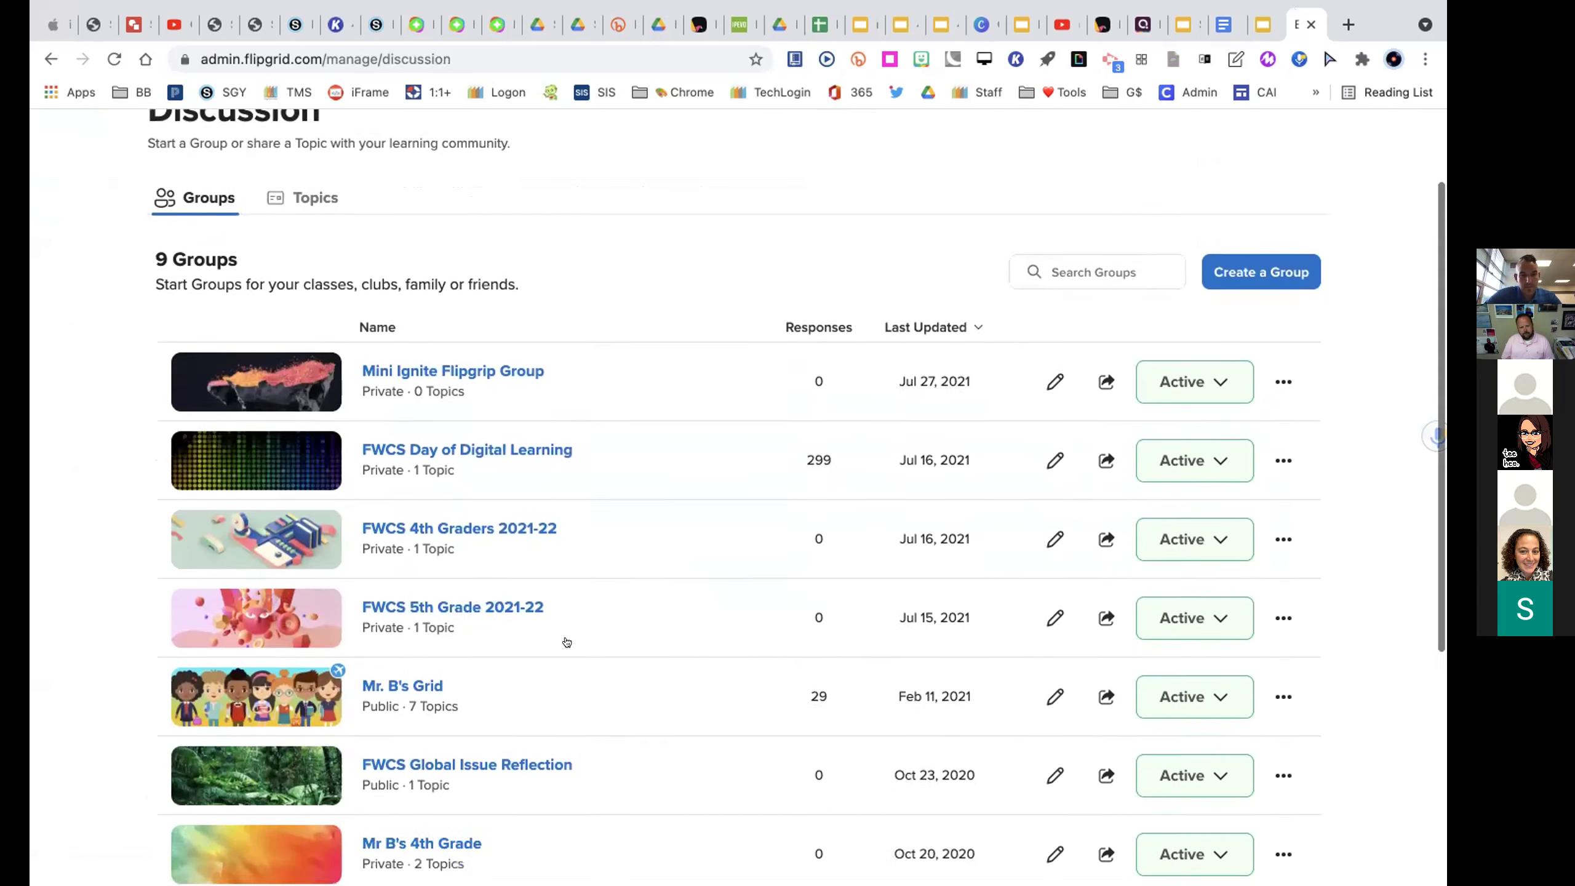
scroll(566, 642, "down", 3)
left_click(404, 605)
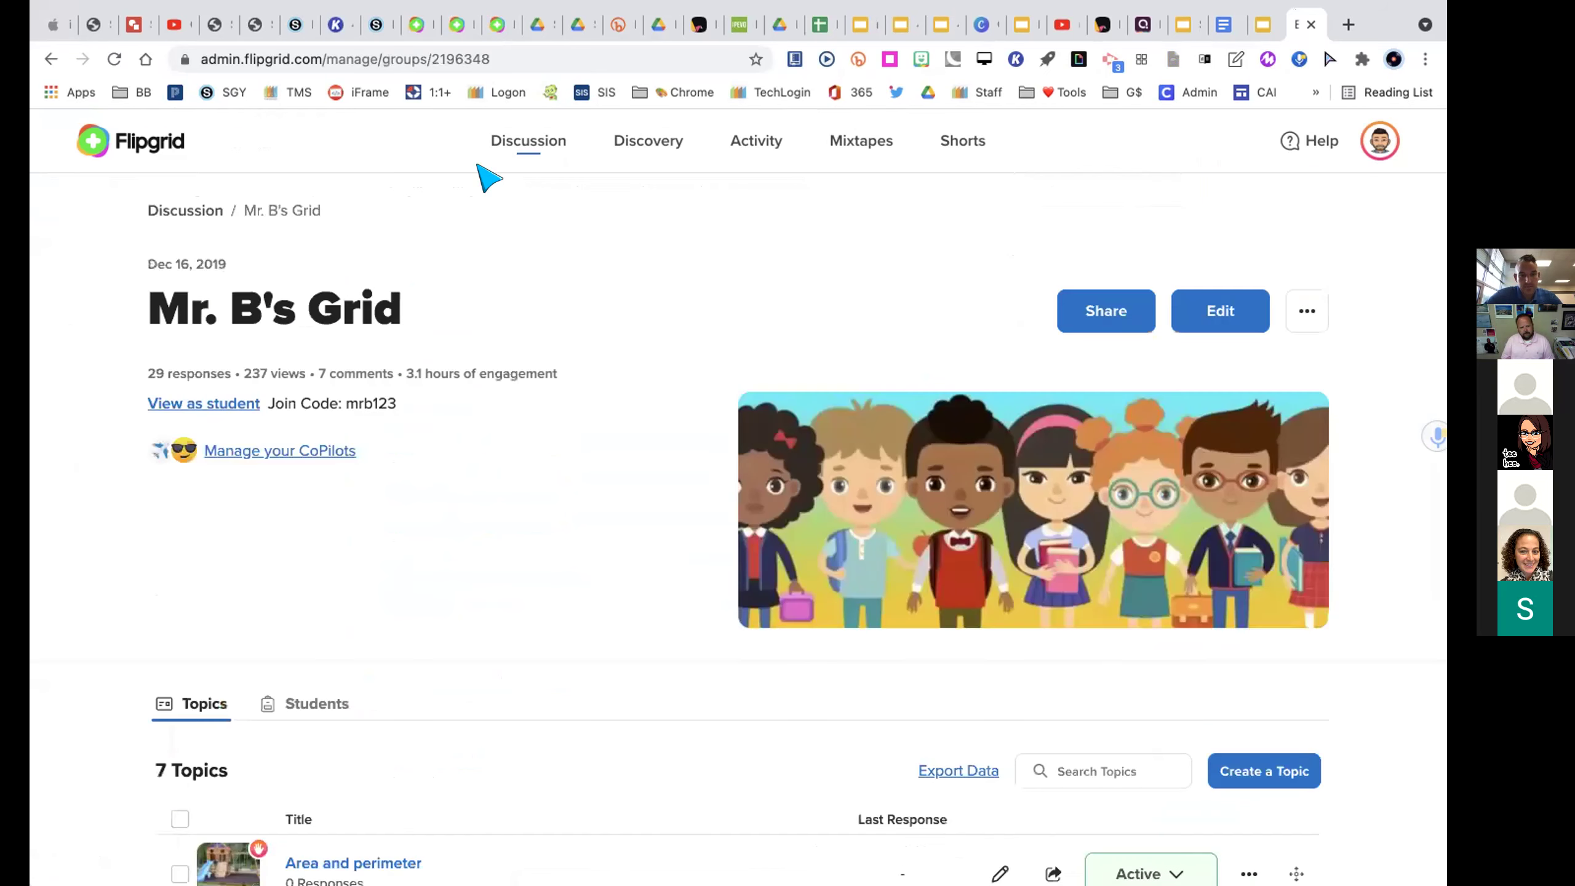
scroll(740, 512, "down", 2)
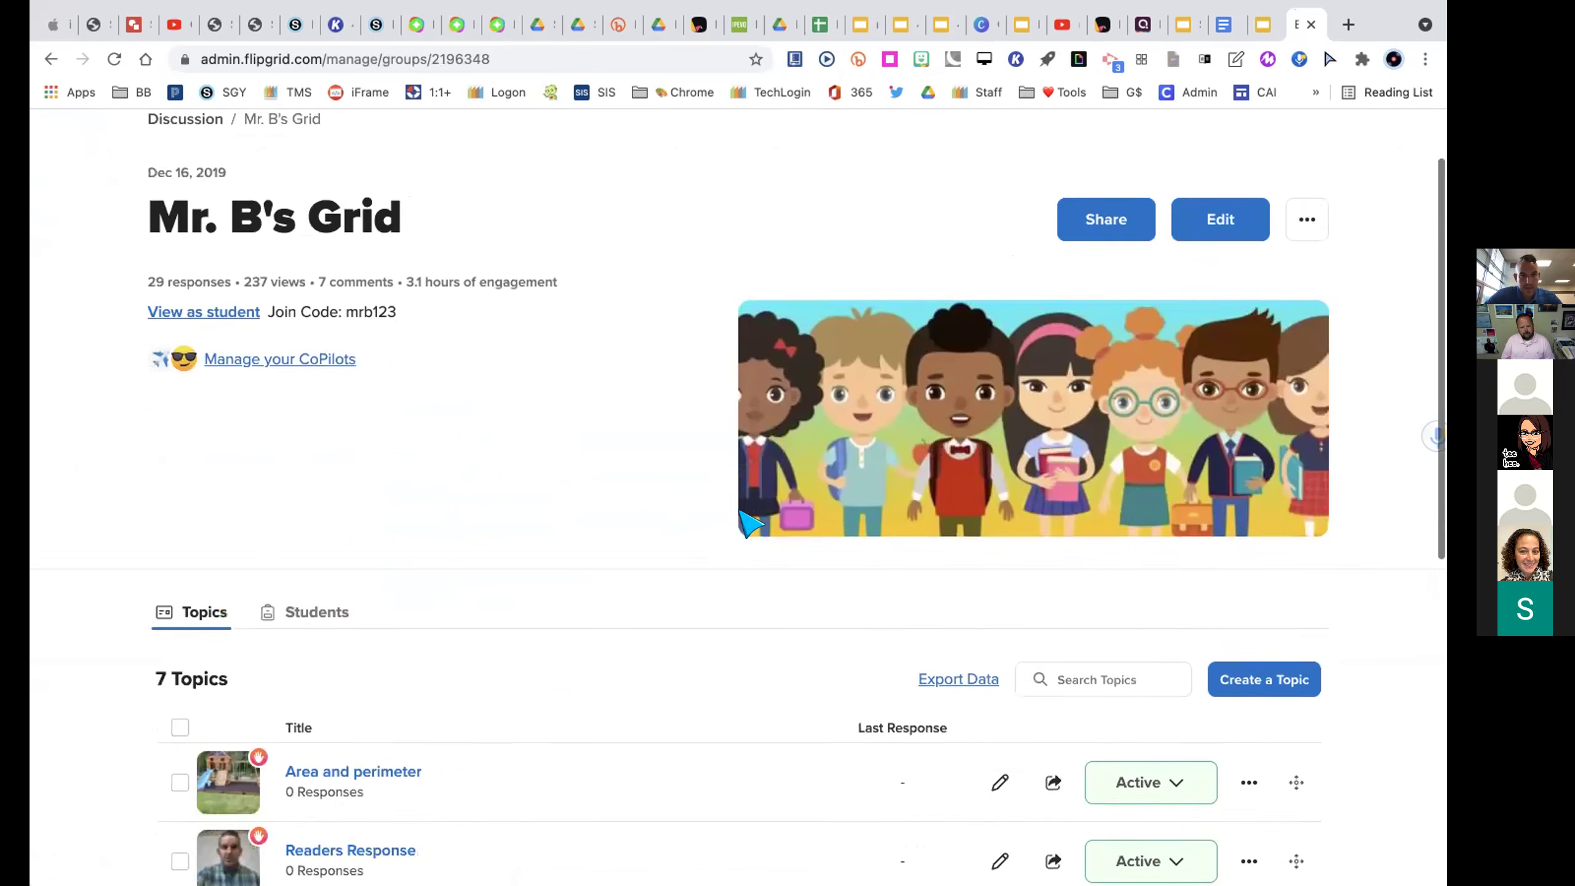
scroll(747, 524, "down", 10)
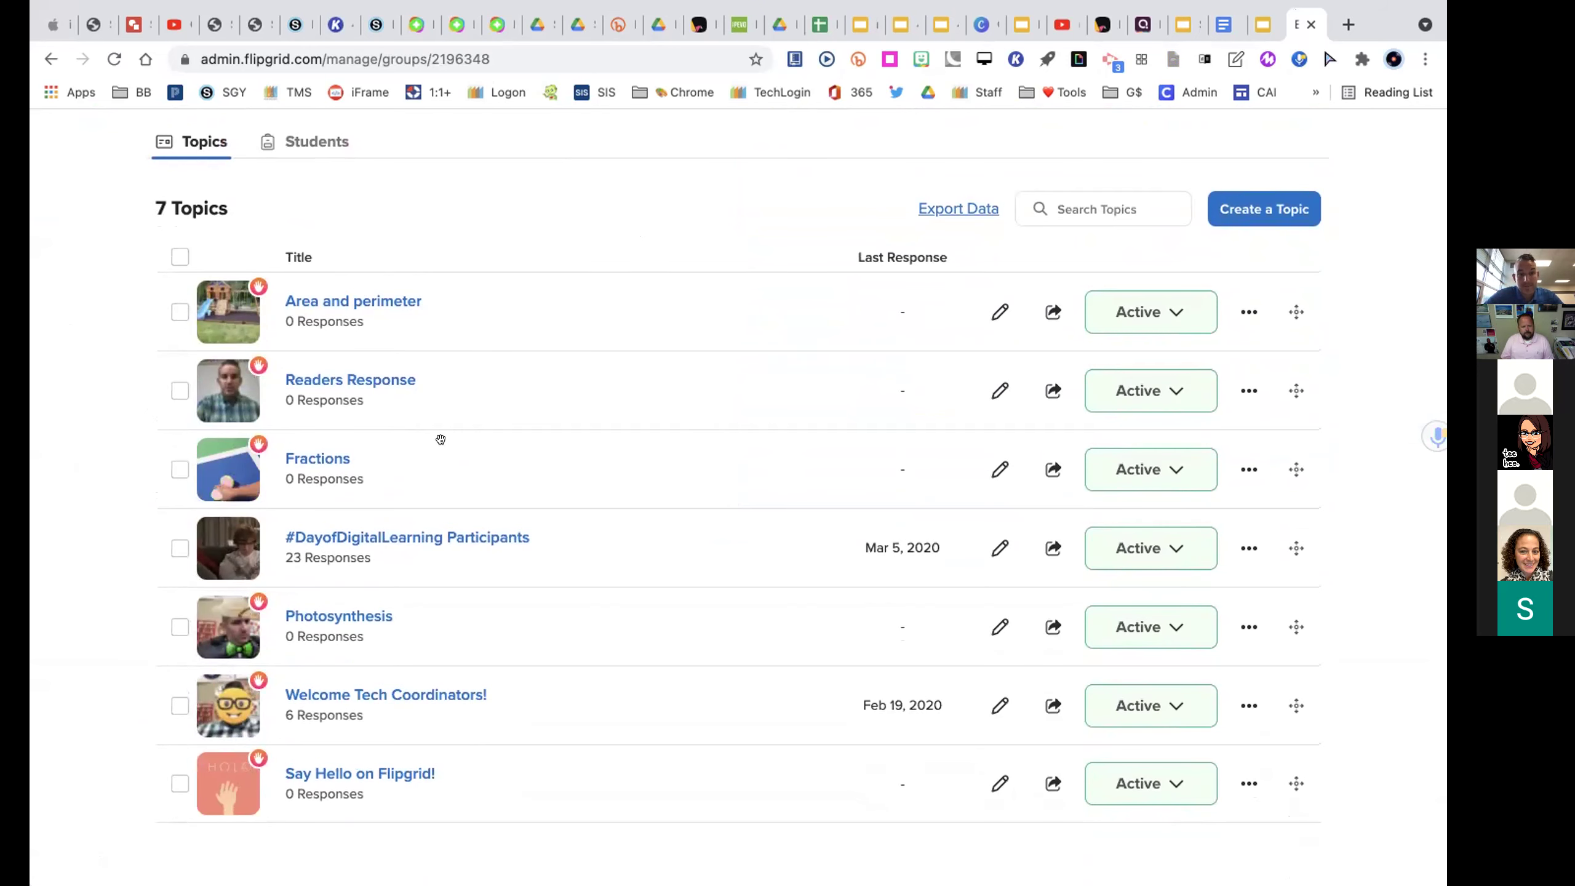
scroll(499, 546, "up", 3)
scroll(498, 546, "down", 3)
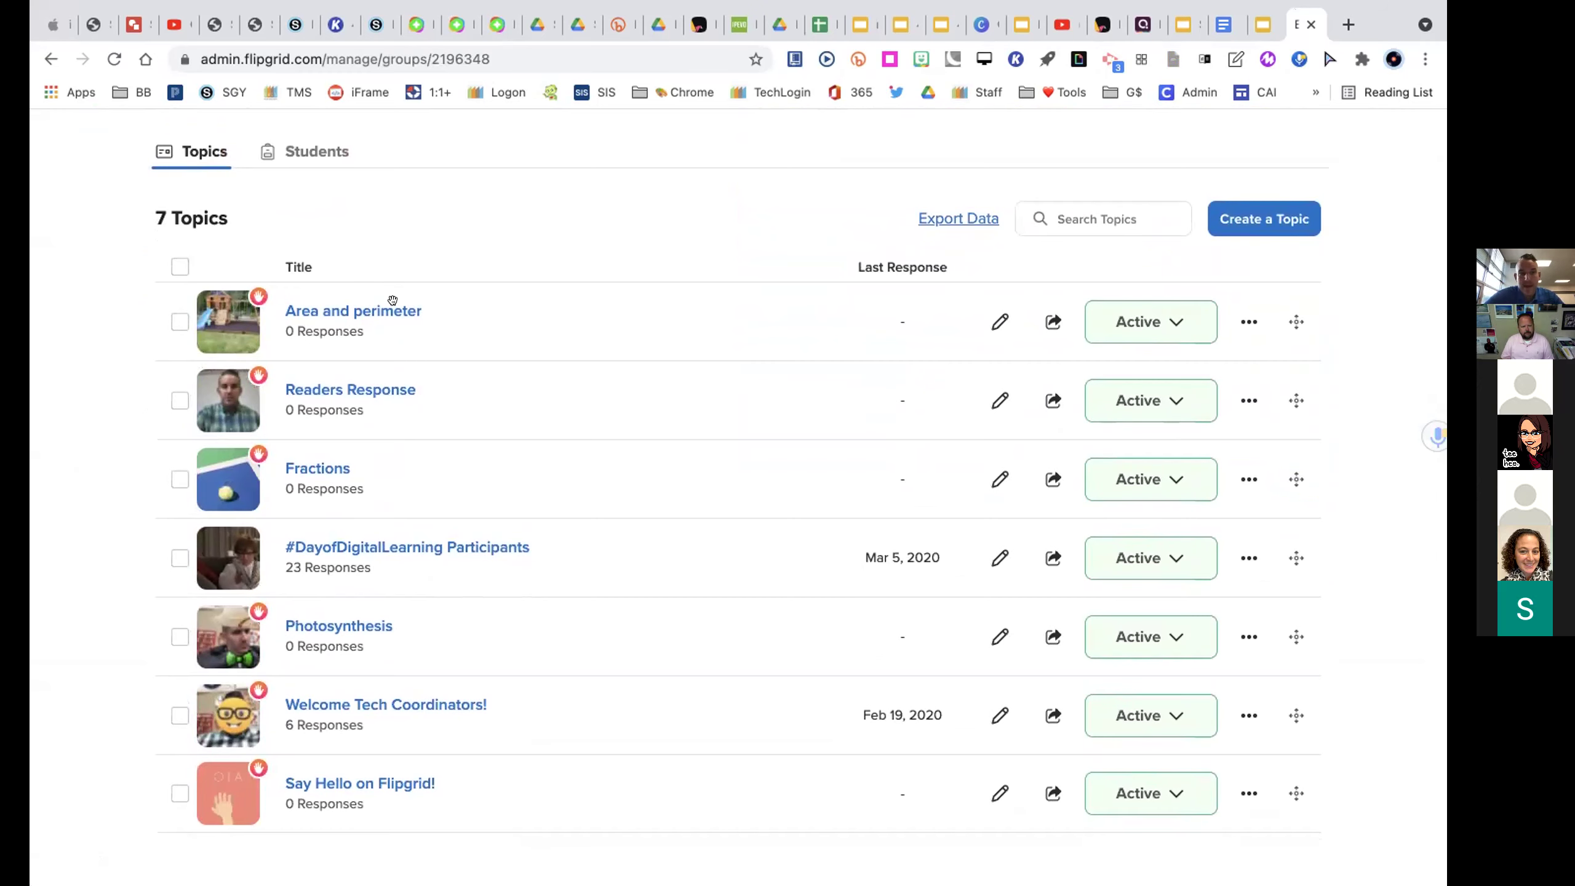
scroll(465, 284, "up", 5)
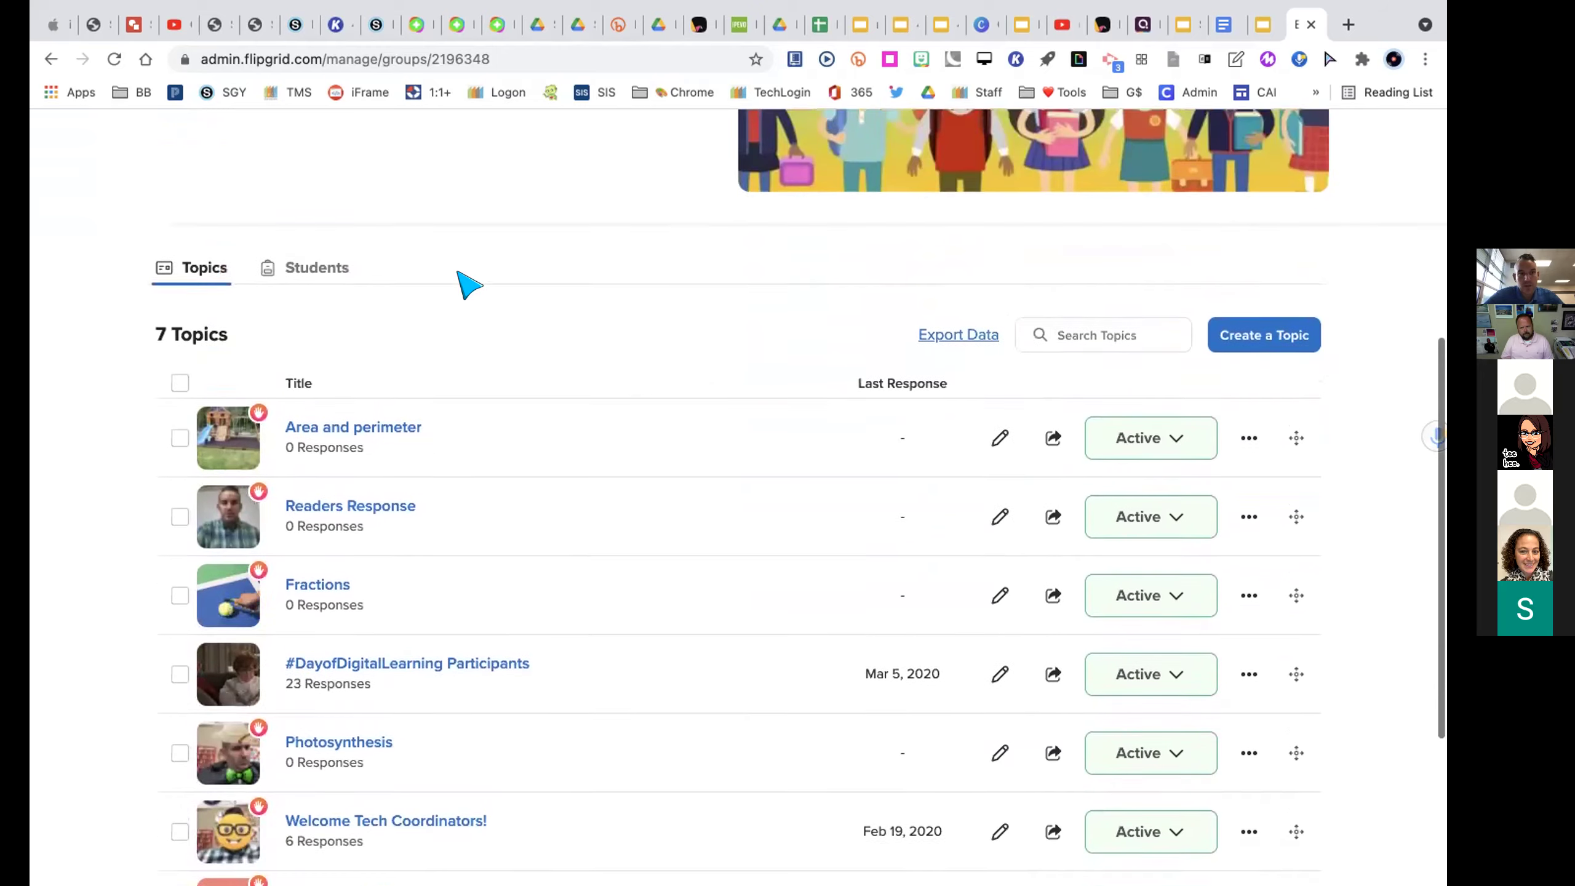
scroll(465, 284, "up", 3)
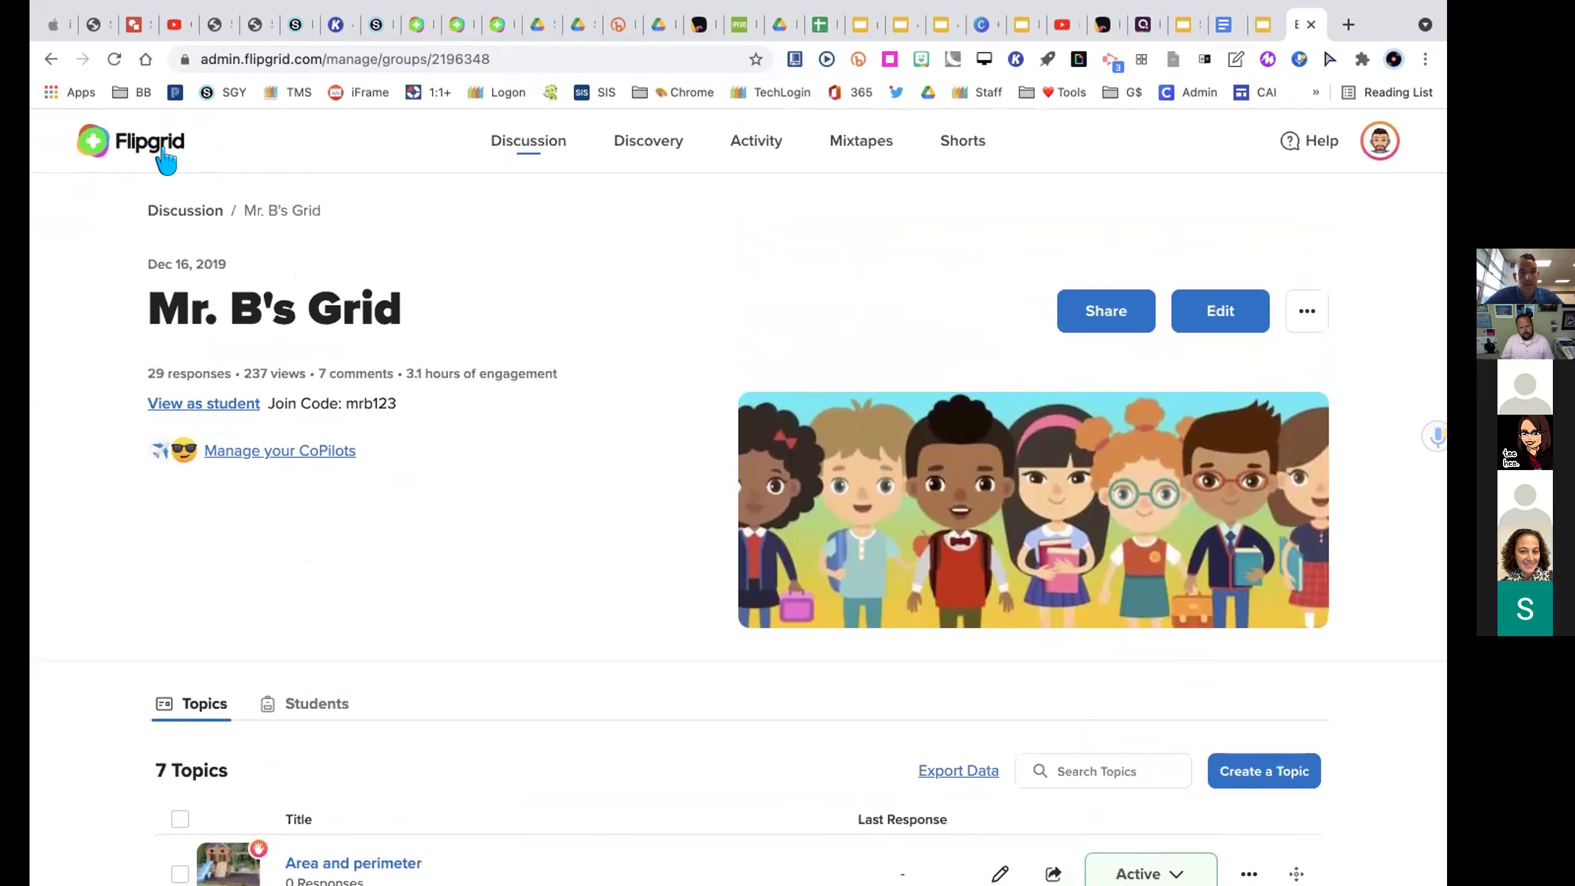
- Return to the groups list, open the Mini Ignite Flipgrip Group and start a new topic in it
left_click(158, 155)
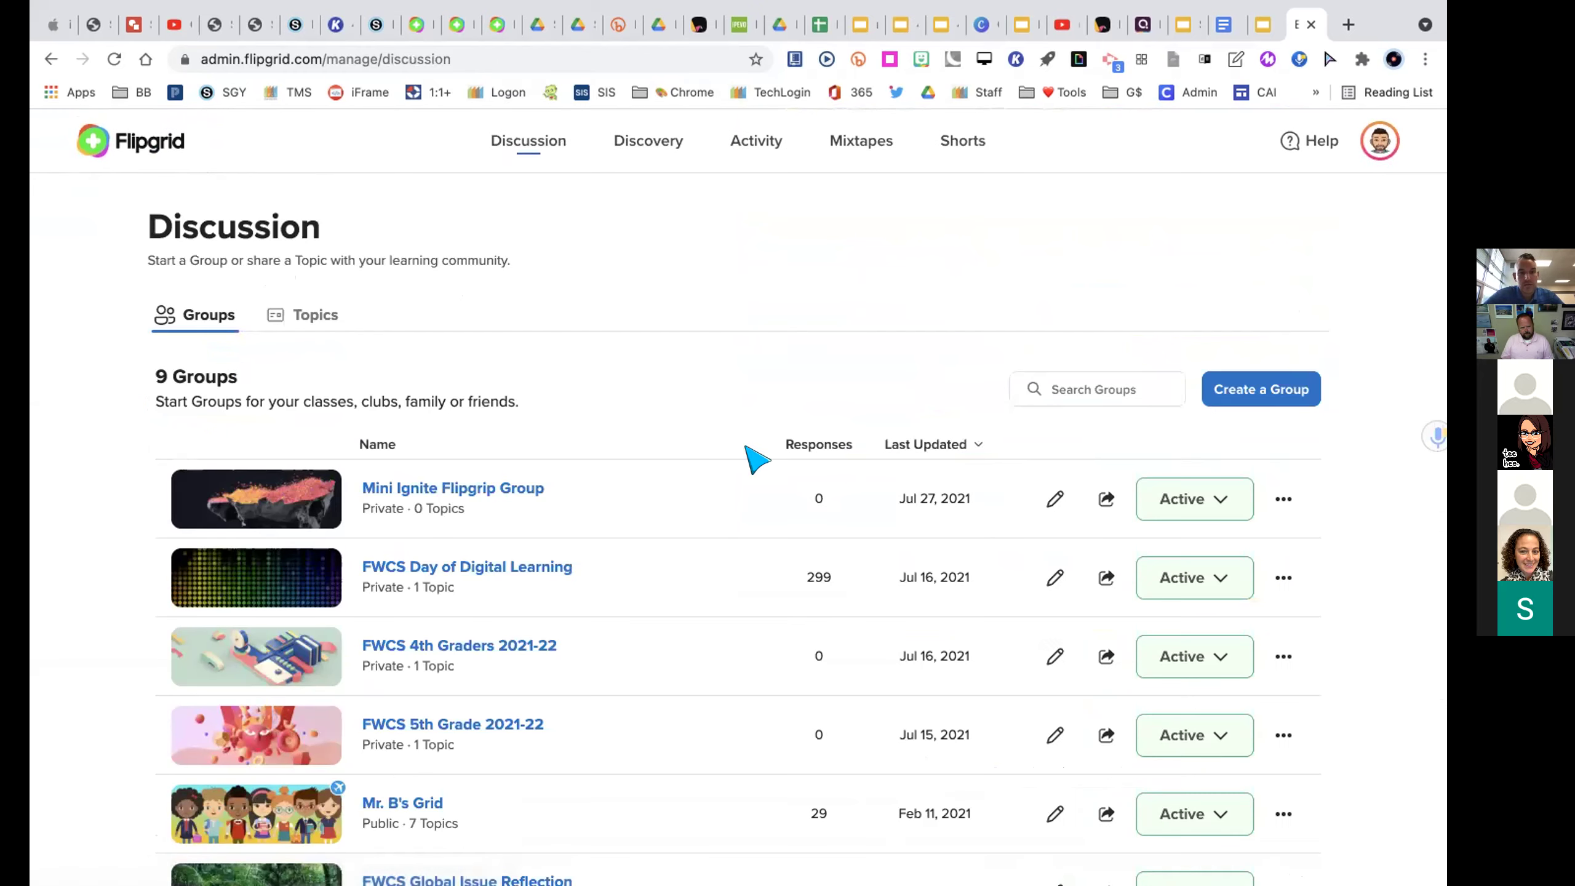
left_click(466, 487)
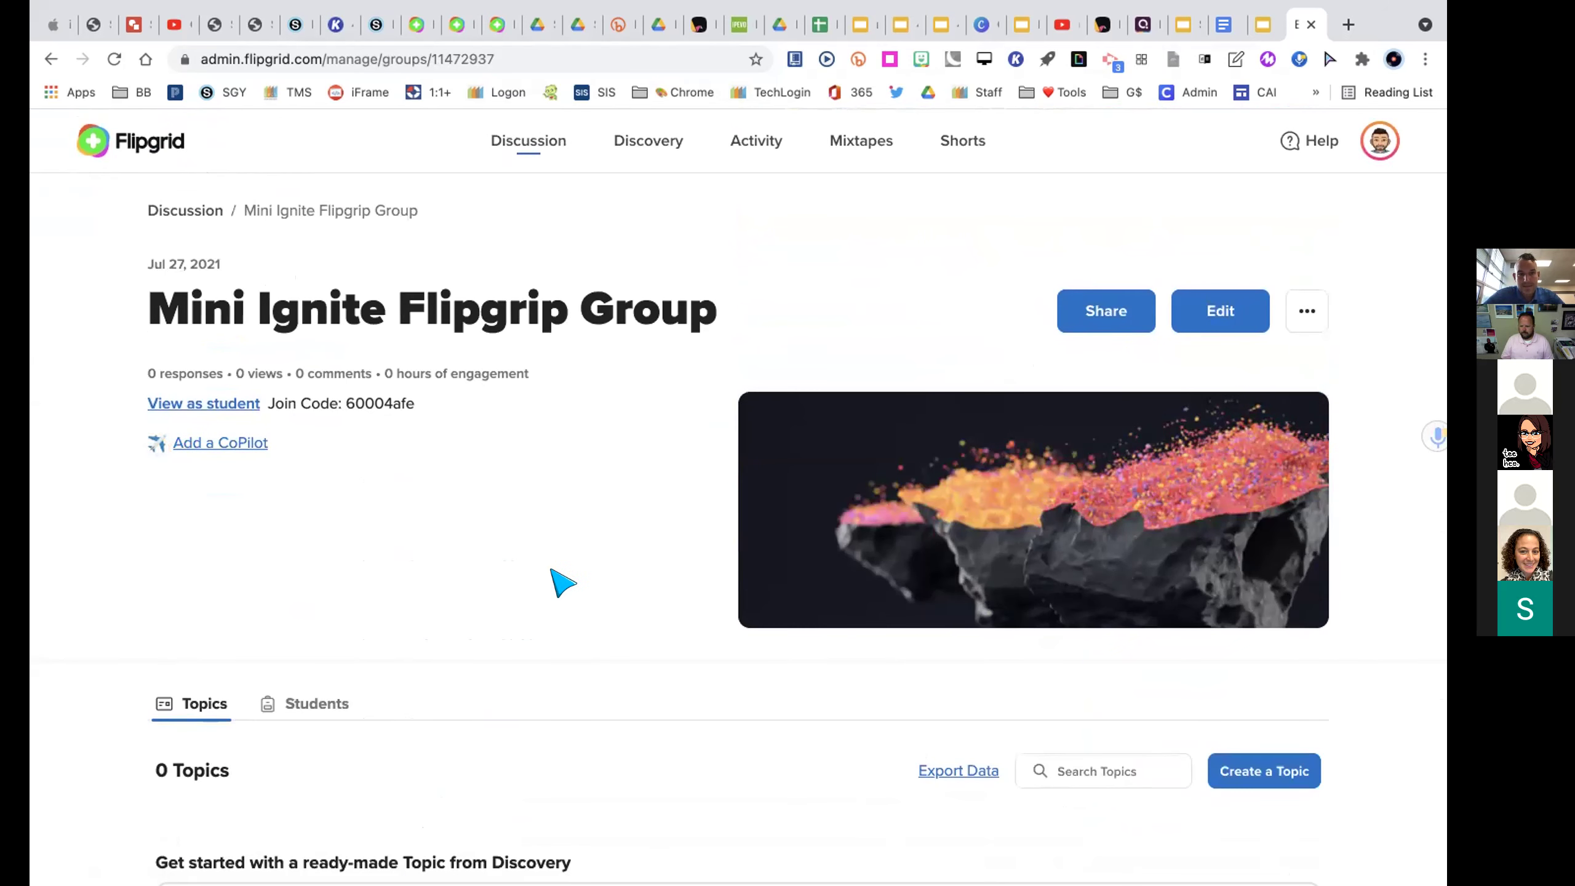
scroll(586, 583, "down", 3)
scroll(585, 584, "down", 3)
scroll(585, 584, "up", 8)
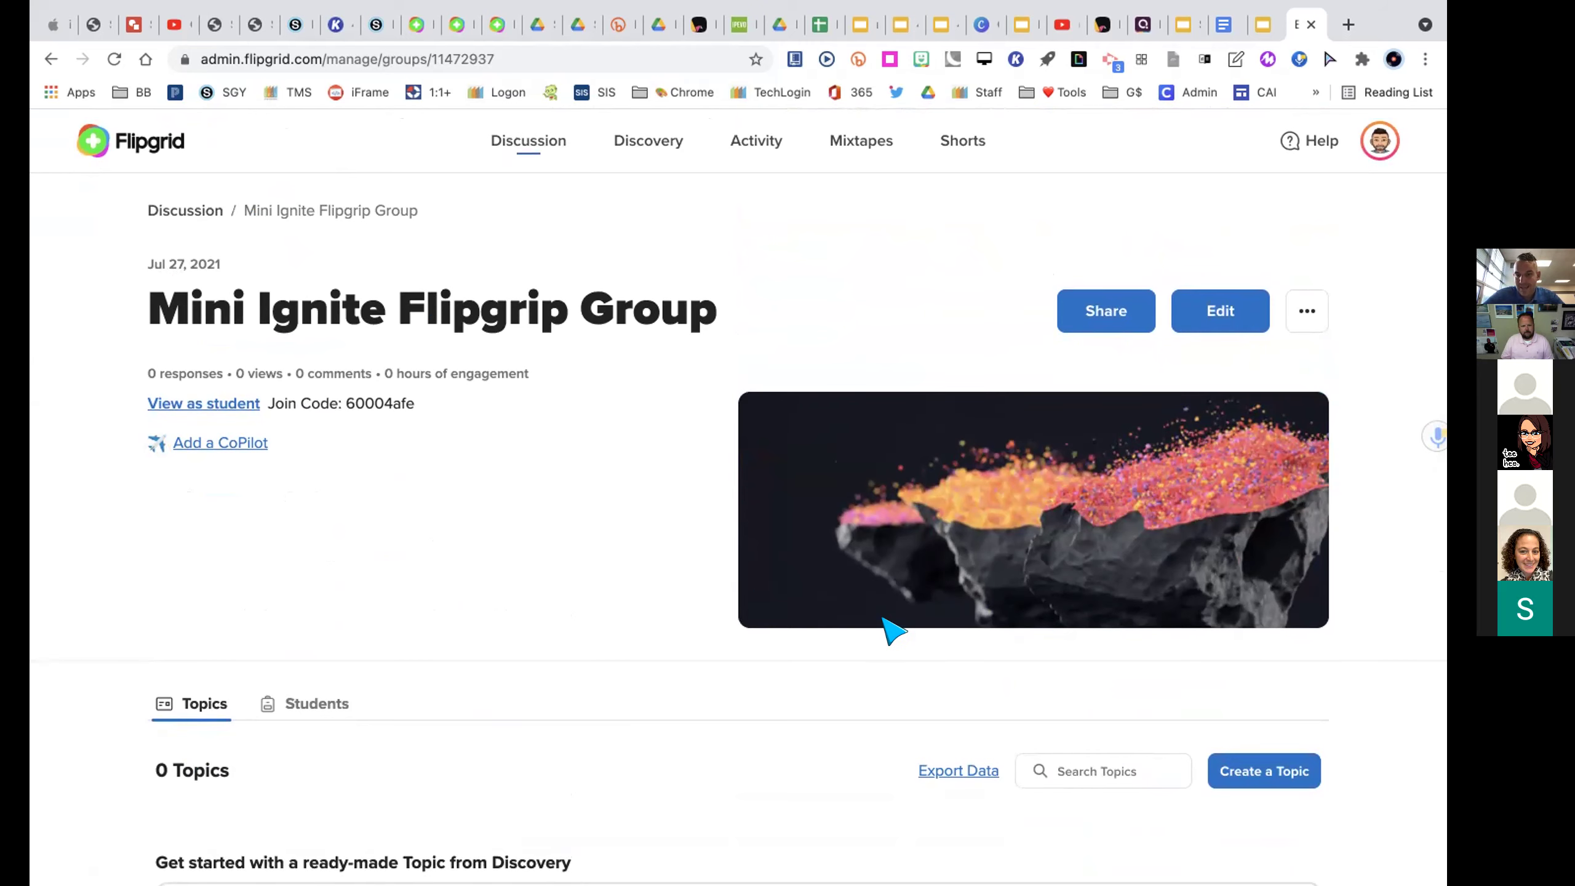
scroll(889, 632, "down", 2)
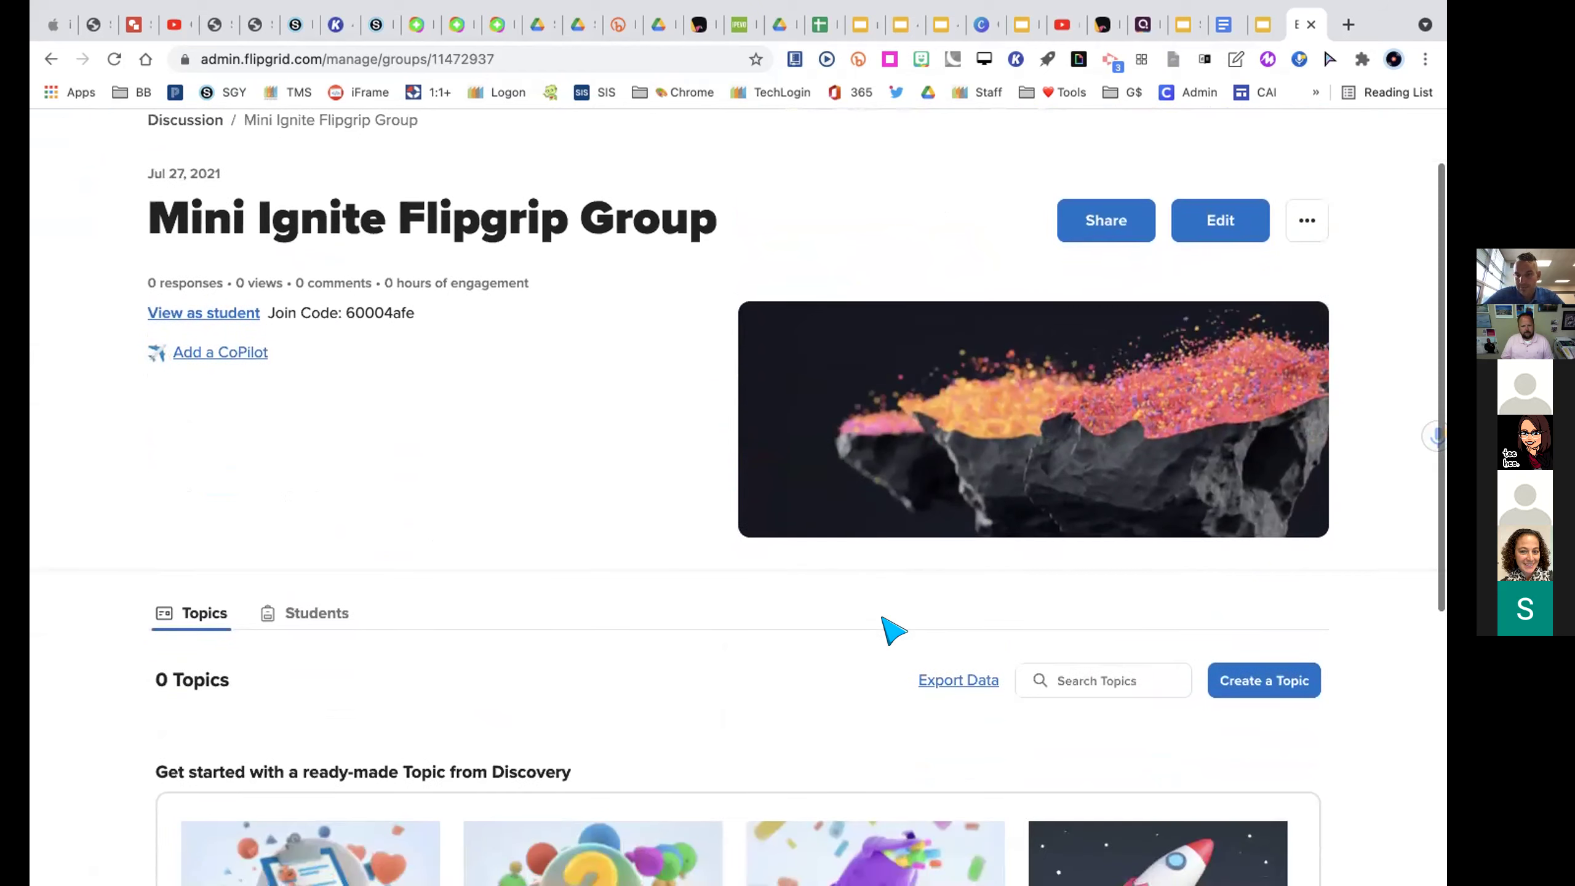
left_click(1244, 680)
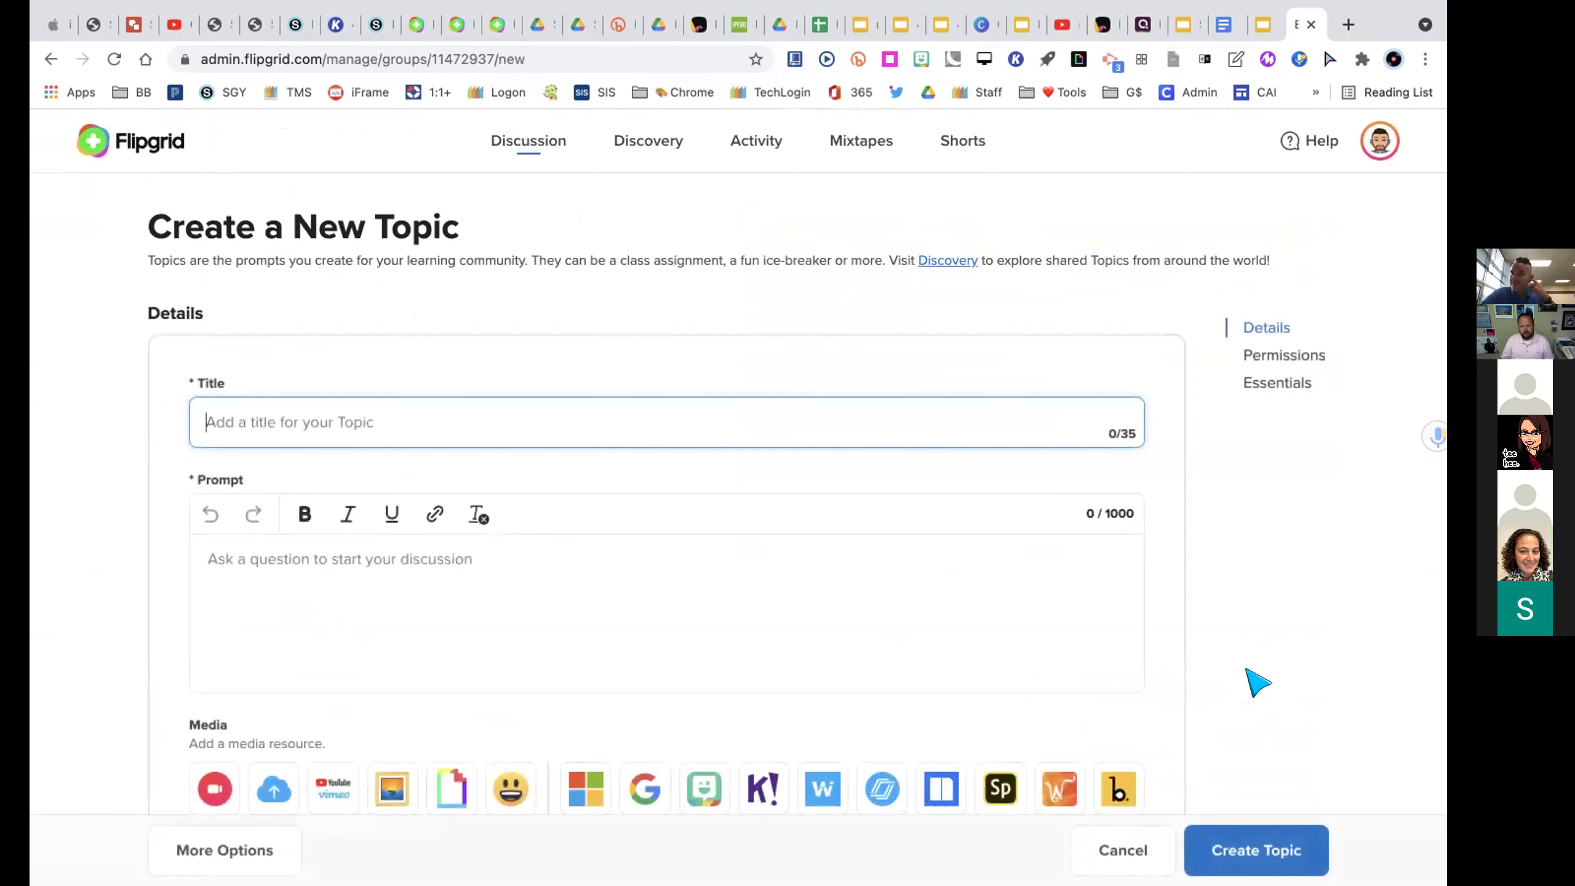
- Look over the new topic form and title the topic "Favorite Summer Memory 2021"
scroll(1257, 682, "down", 10)
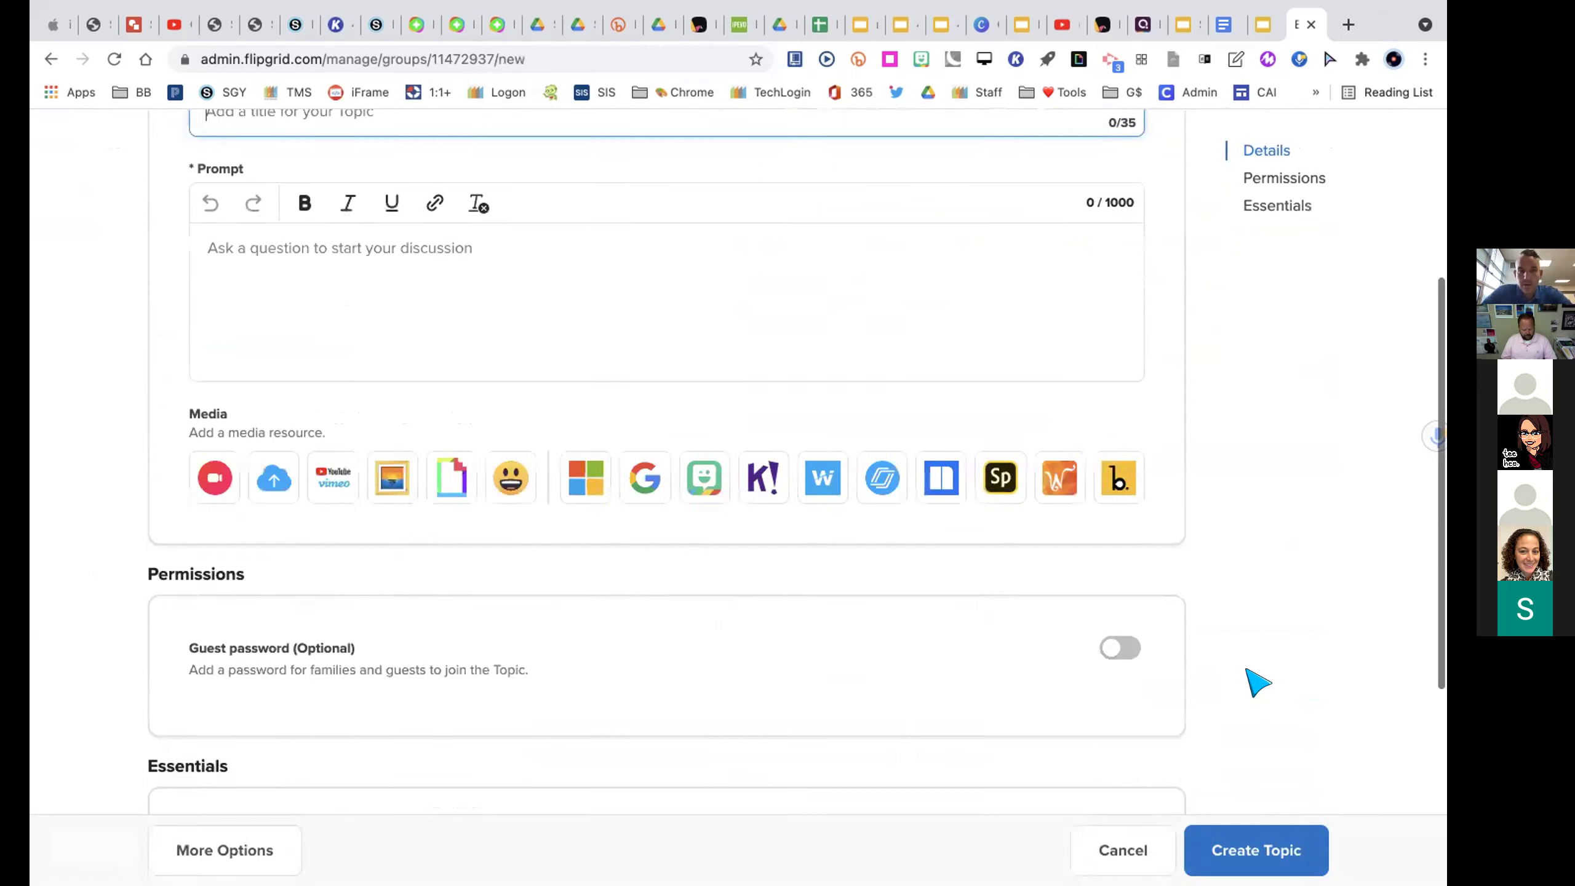
scroll(1256, 683, "up", 10)
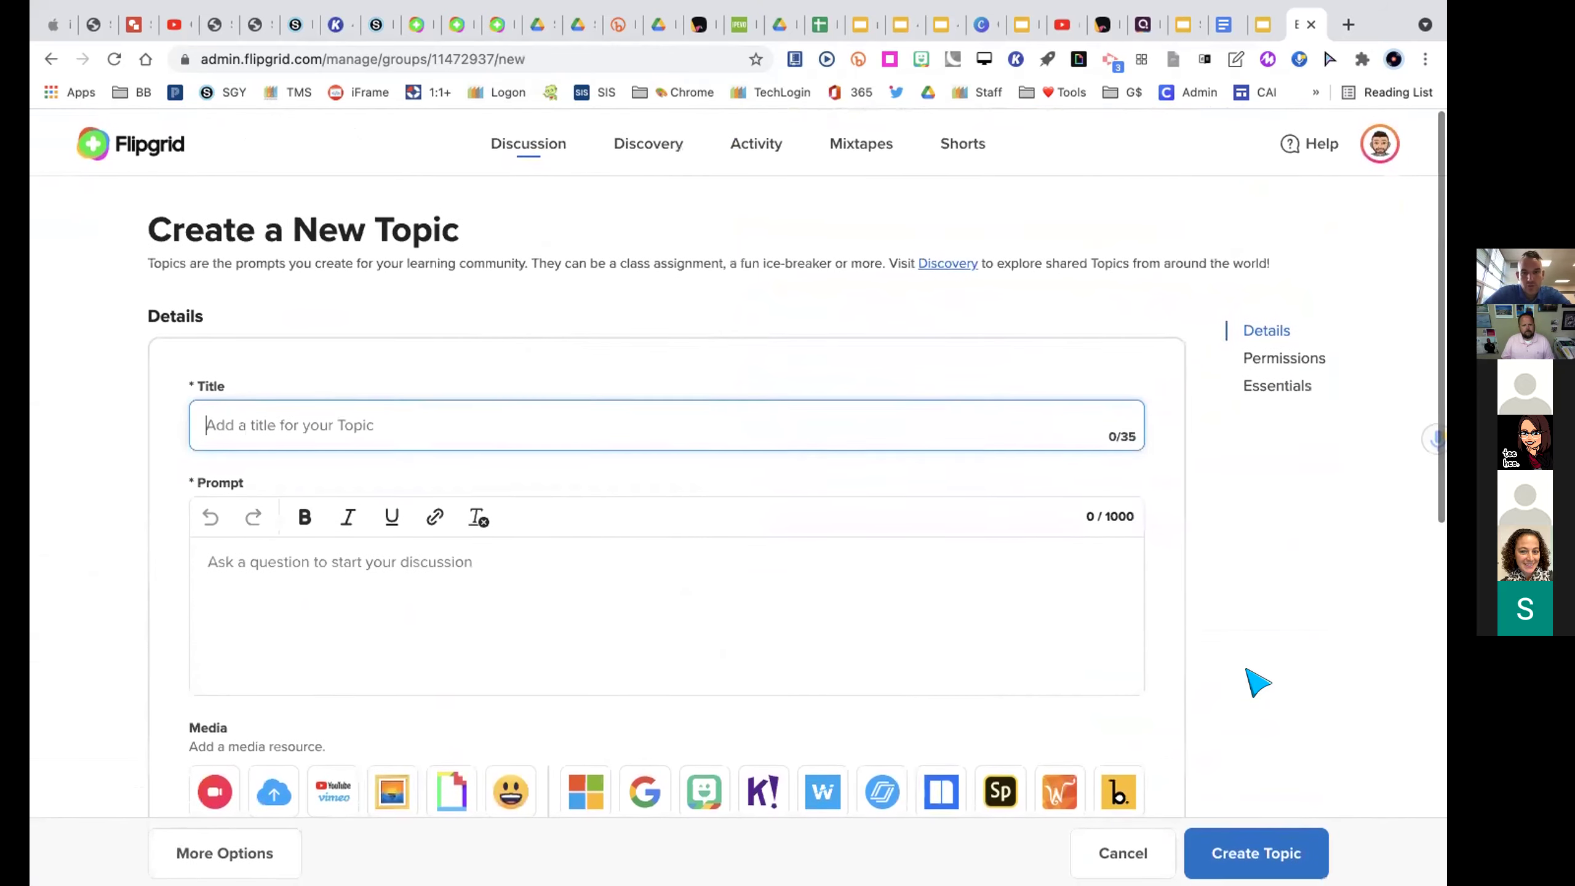
scroll(1256, 683, "down", 4)
scroll(1257, 683, "down", 5)
scroll(1257, 682, "up", 10)
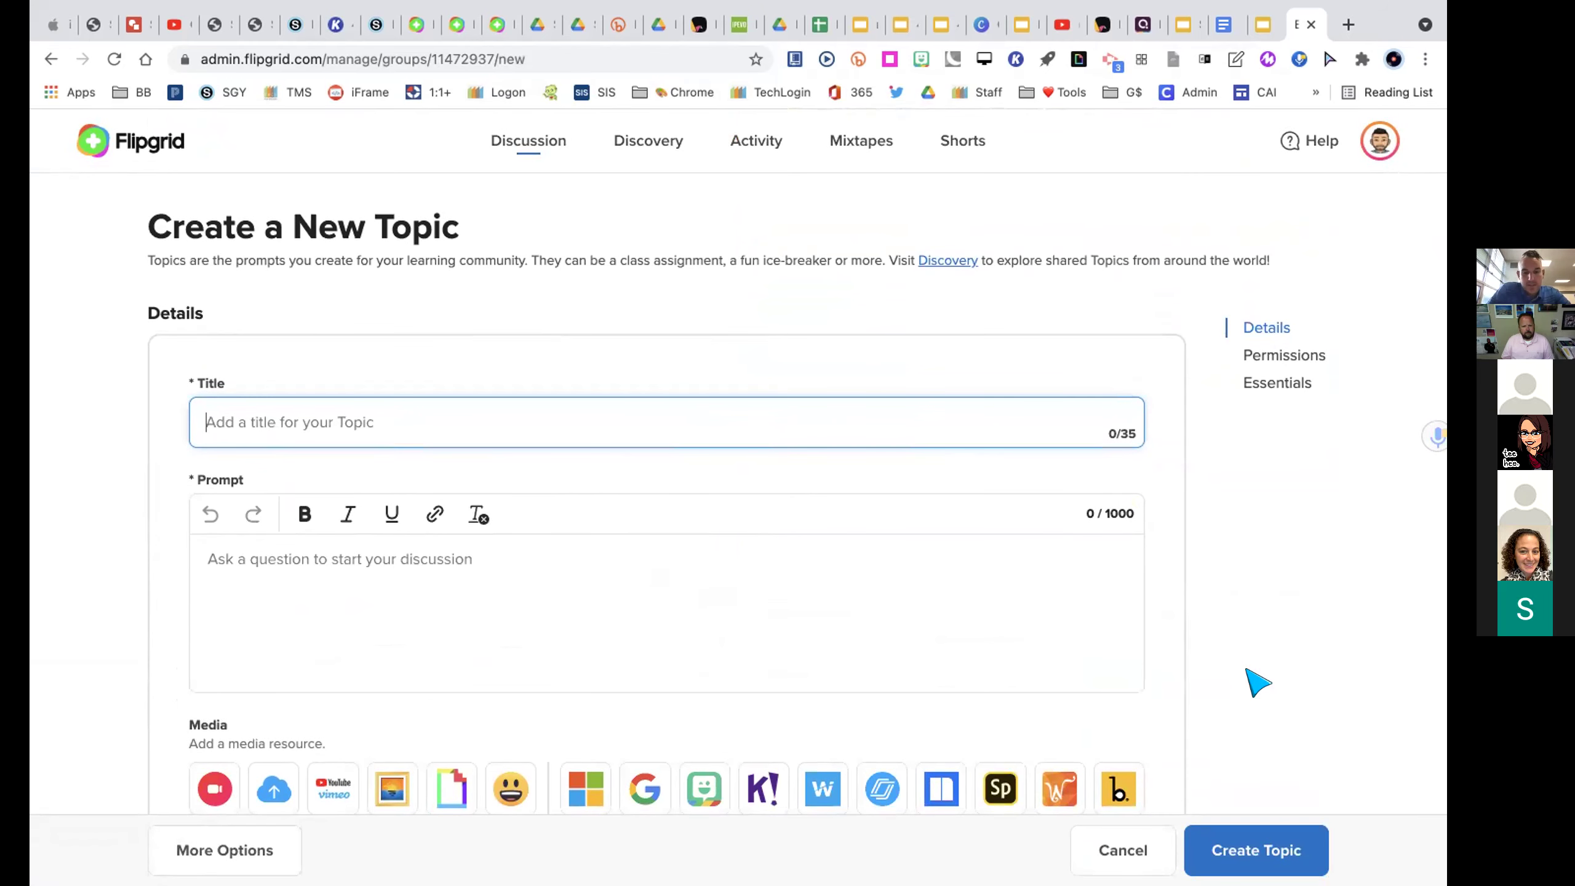
type("Fav")
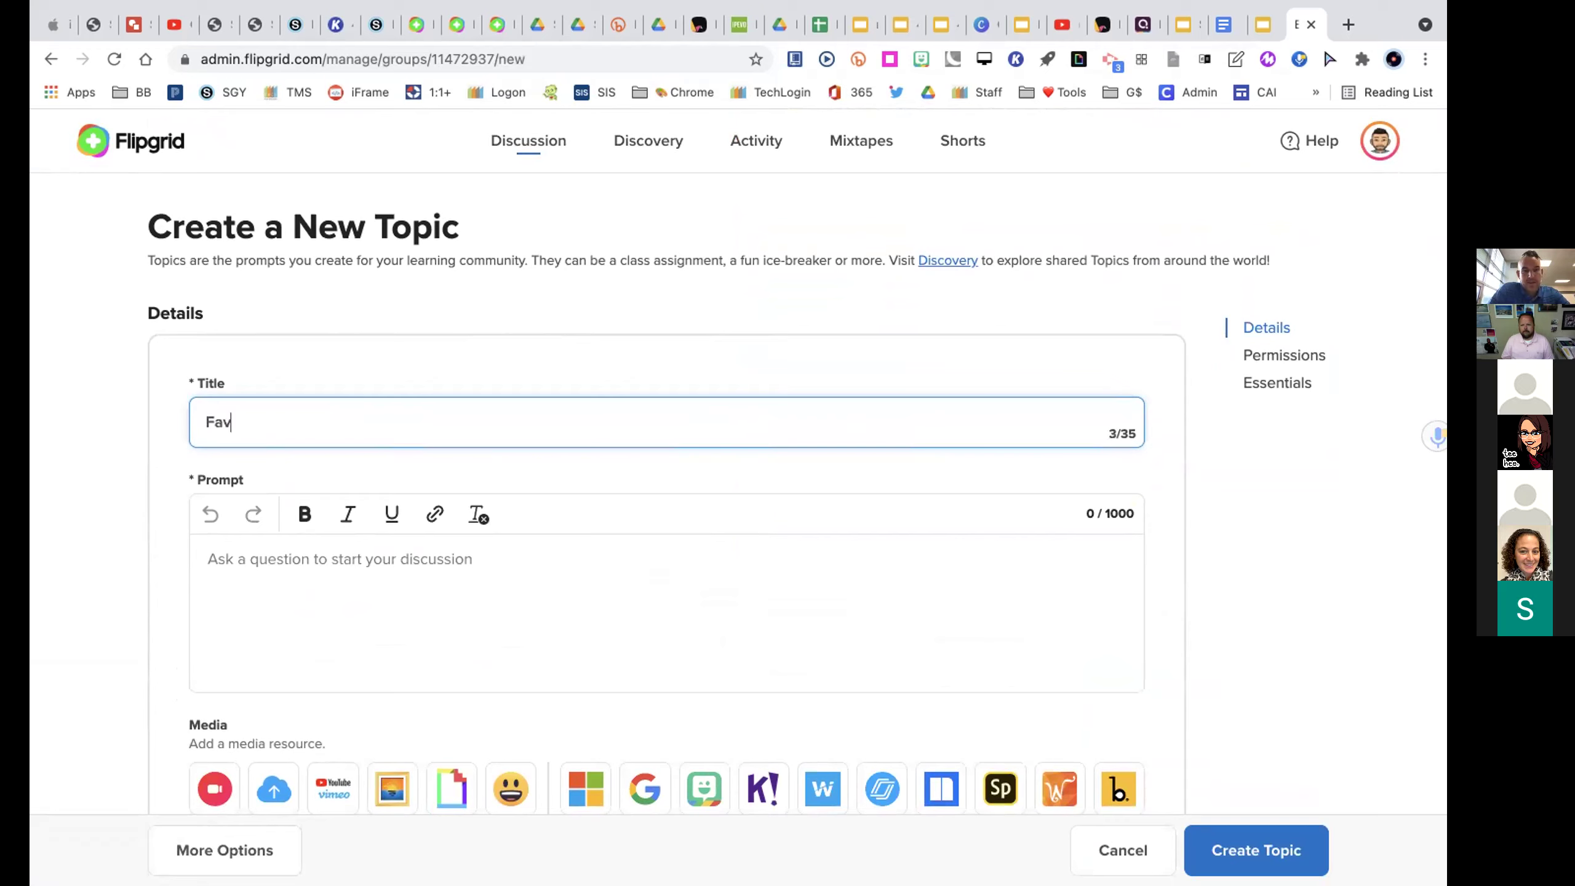
type("orite Summer Memory 2021")
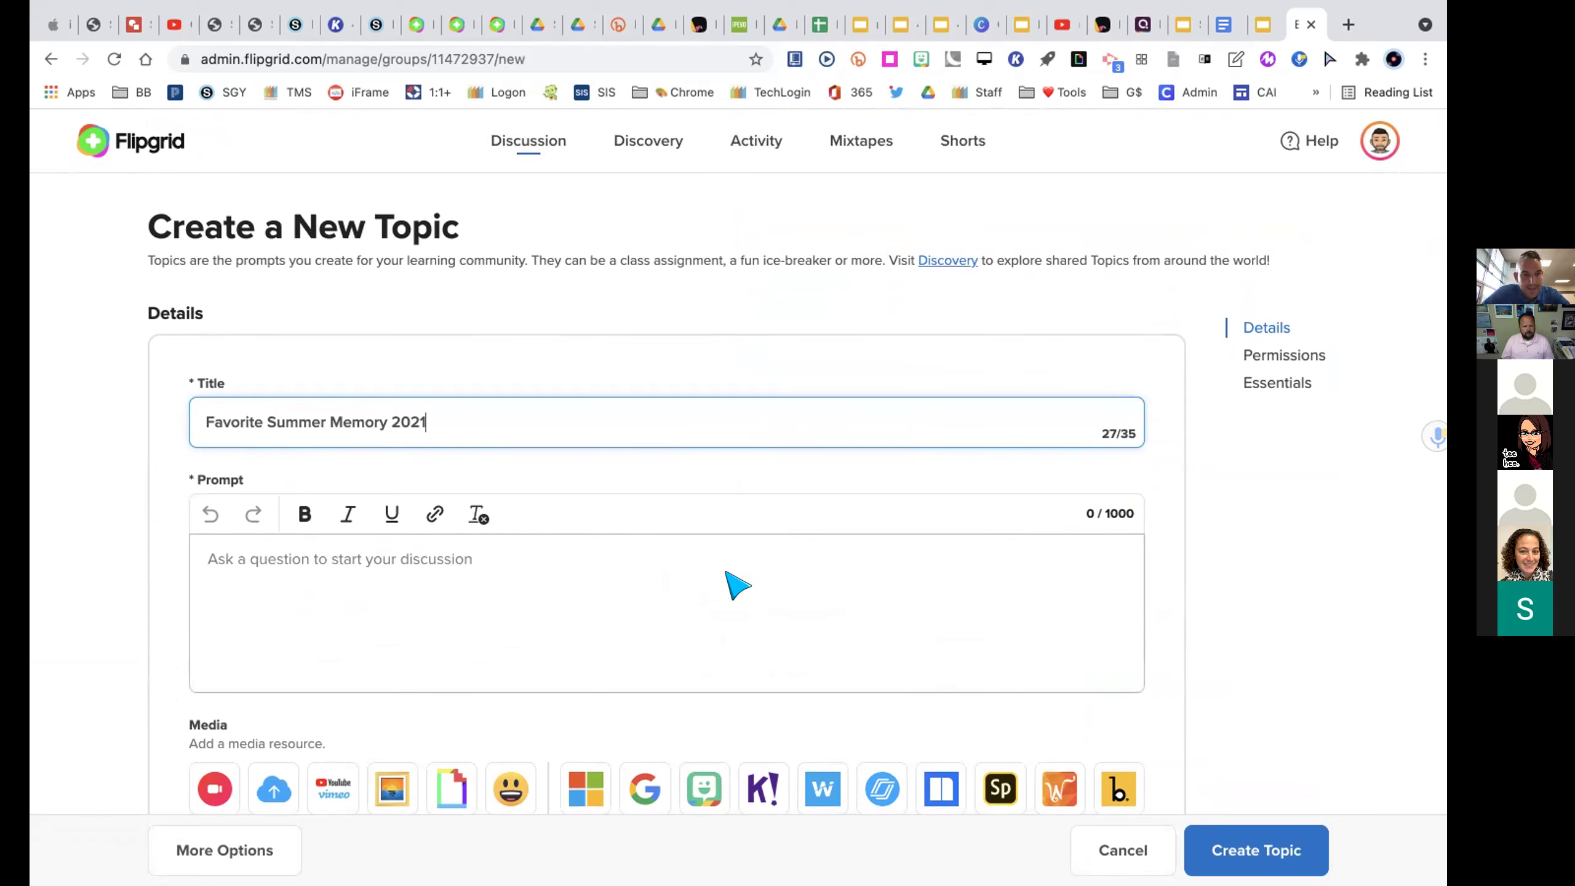
left_click(1291, 571)
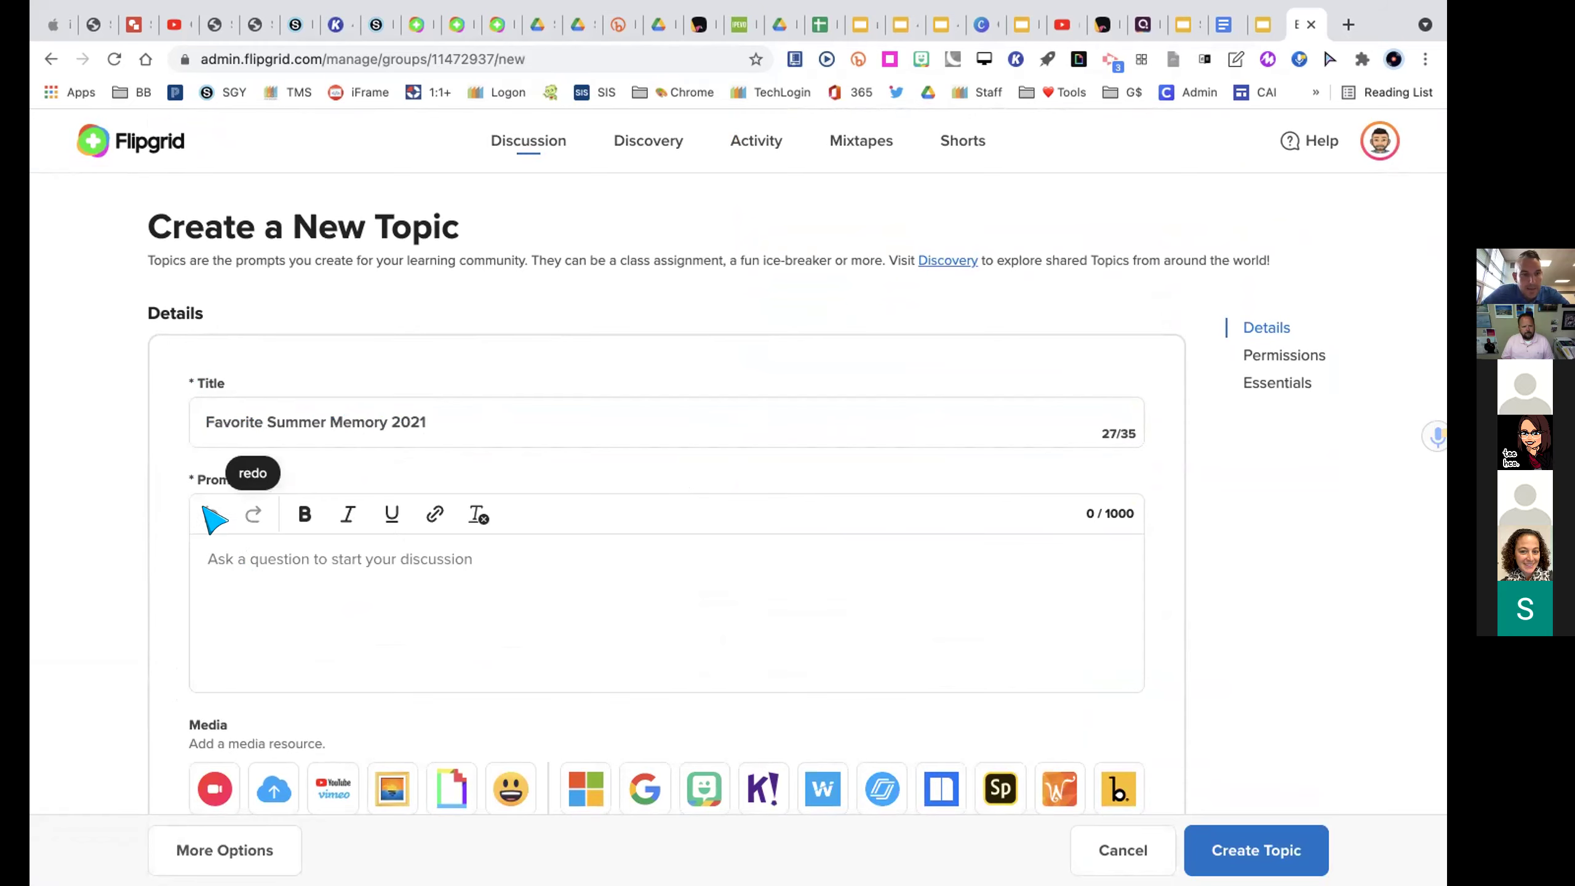
- Enter the topic prompt "What was your favorite memory from this summer?"
scroll(545, 503, "down", 5)
scroll(545, 503, "up", 3)
scroll(544, 503, "up", 1)
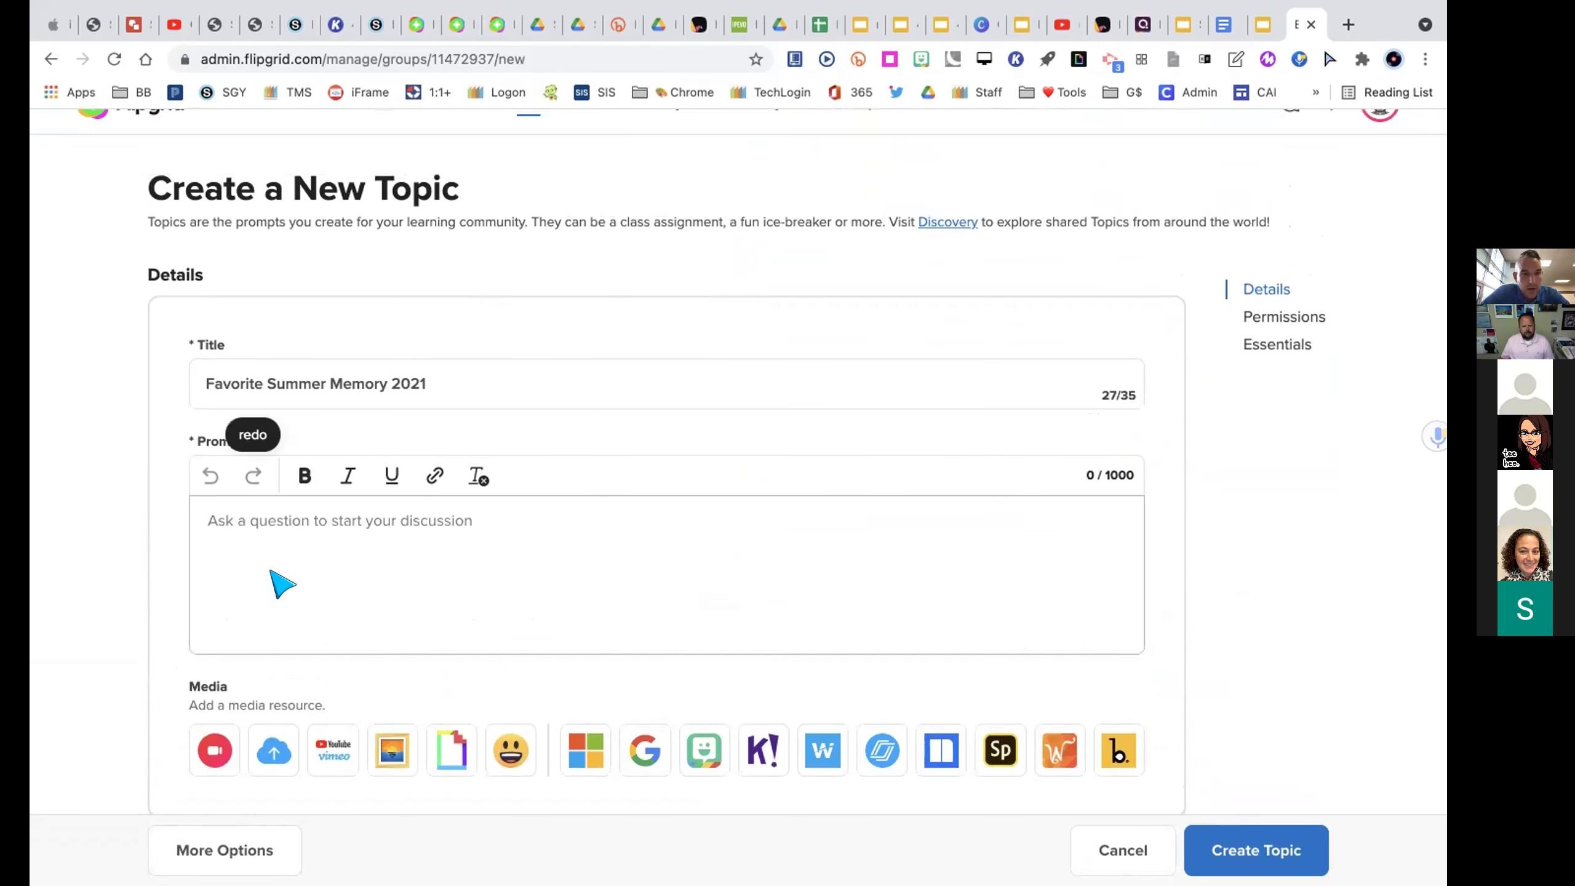
left_click(268, 535)
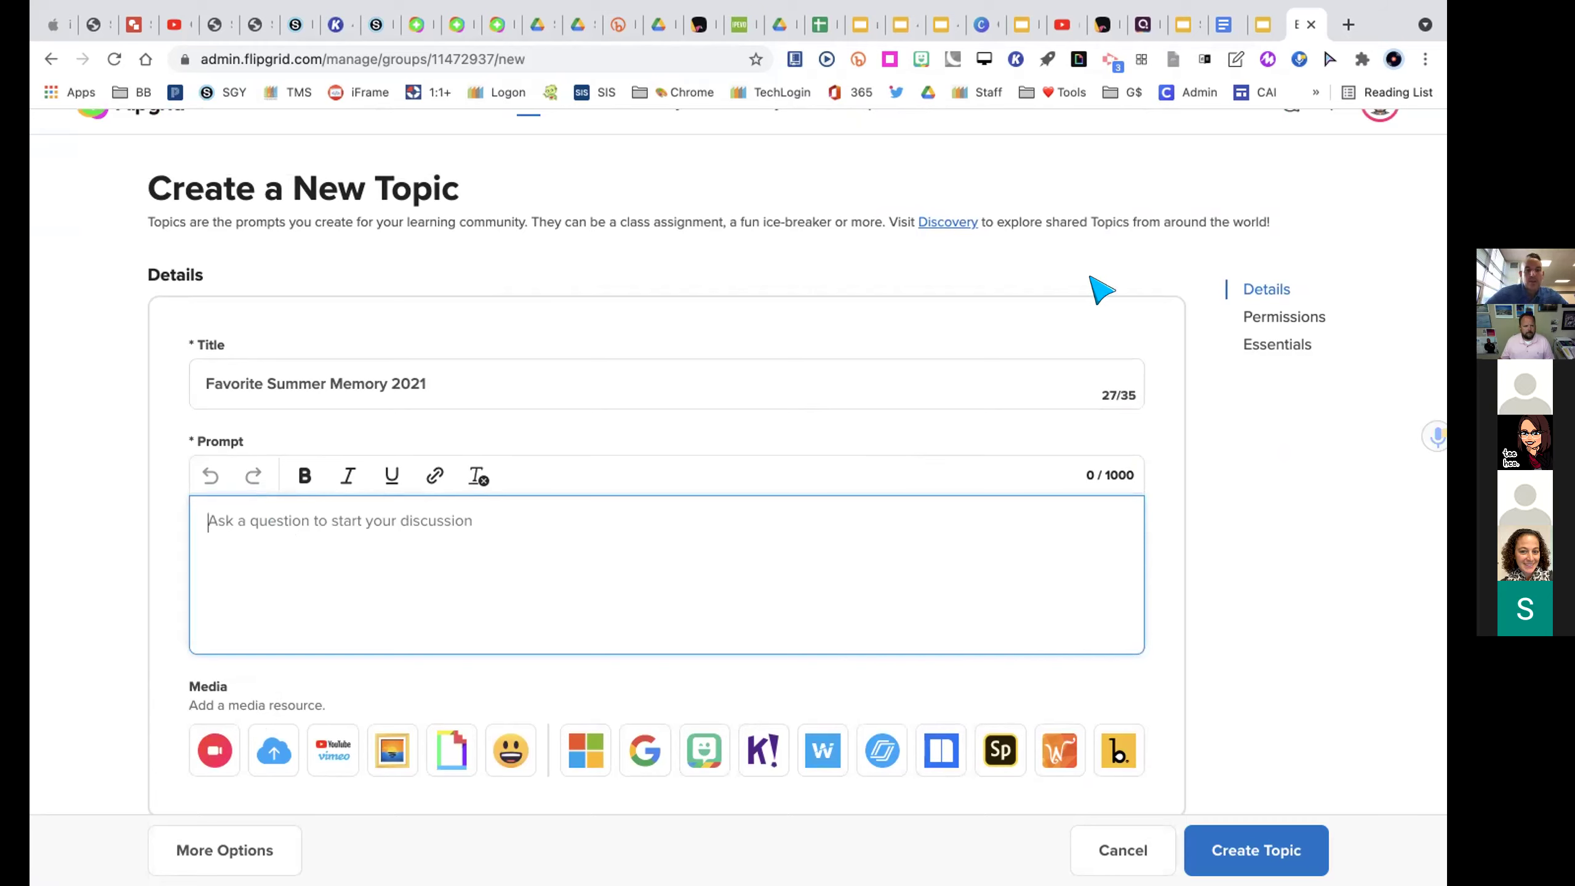
type("What")
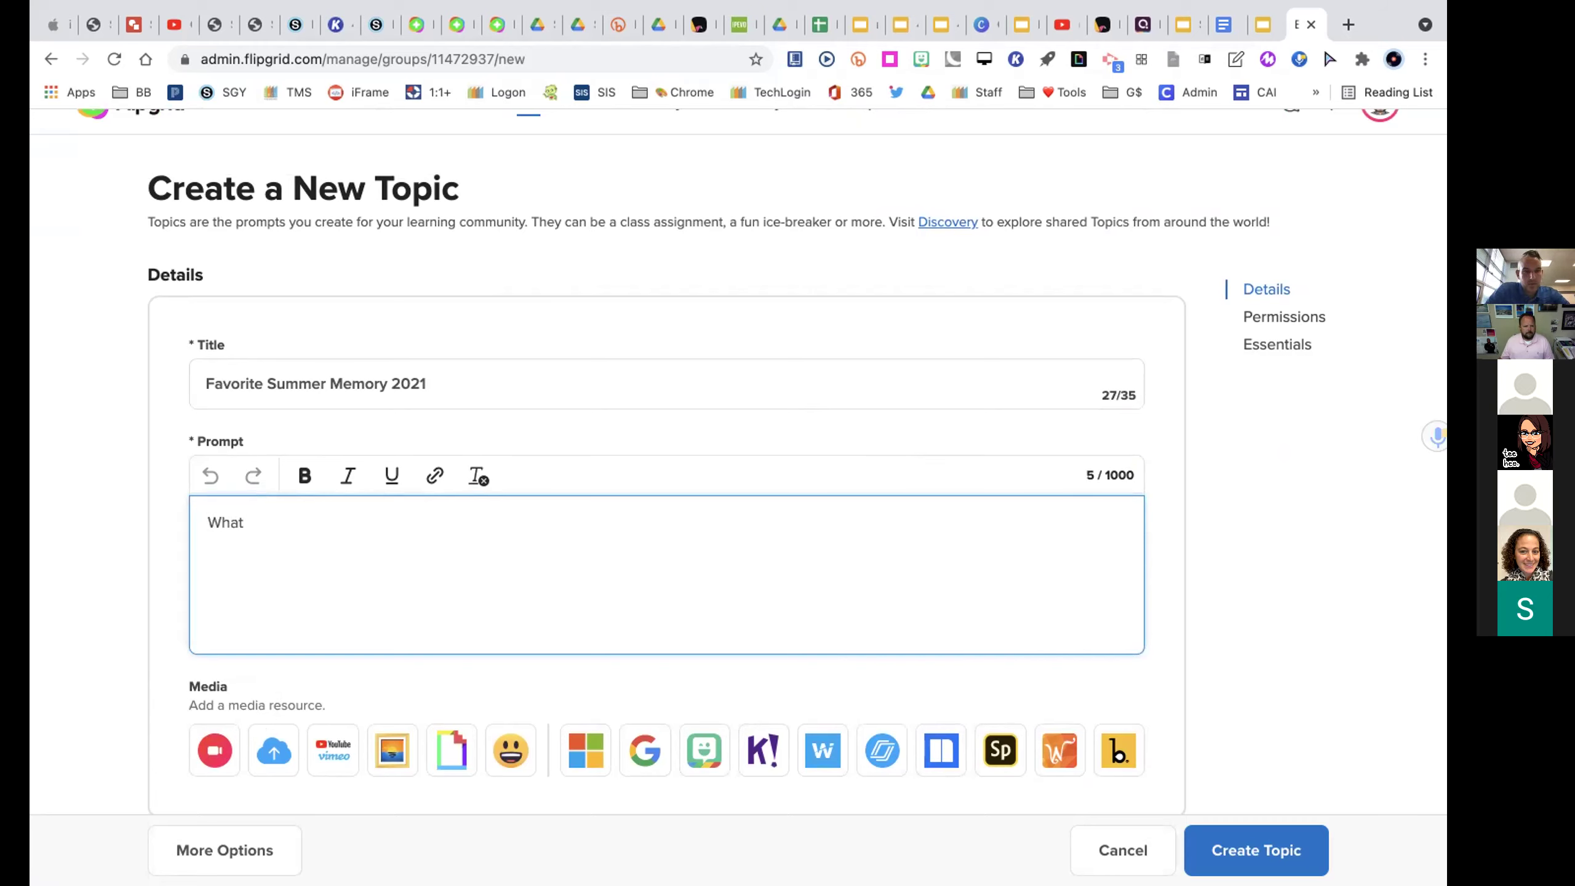
type(" was you")
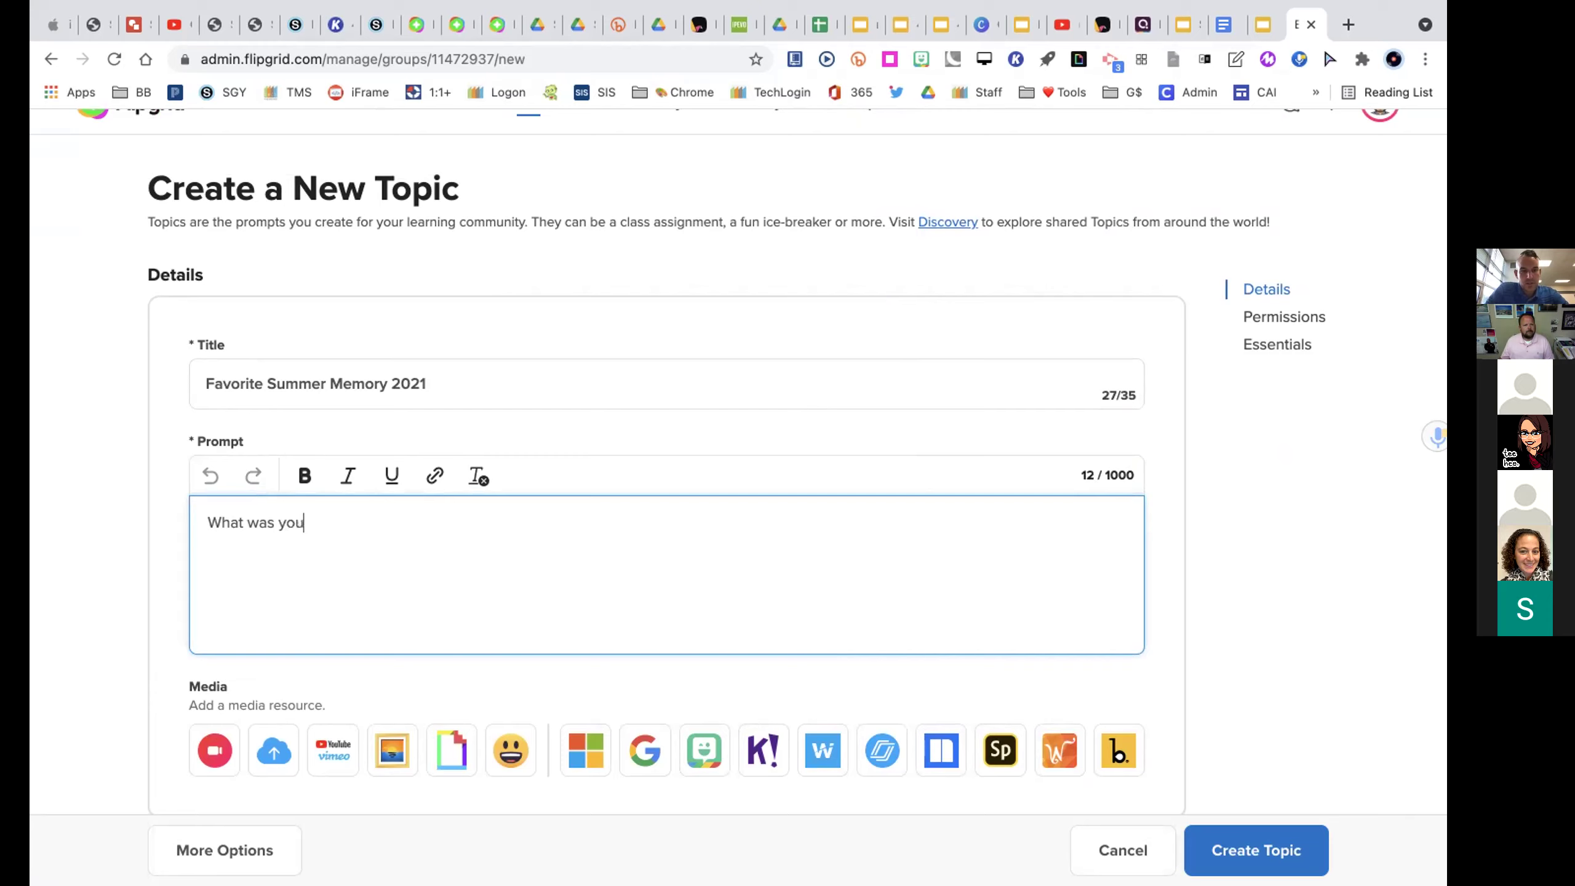
type("r favorite memory from this summer")
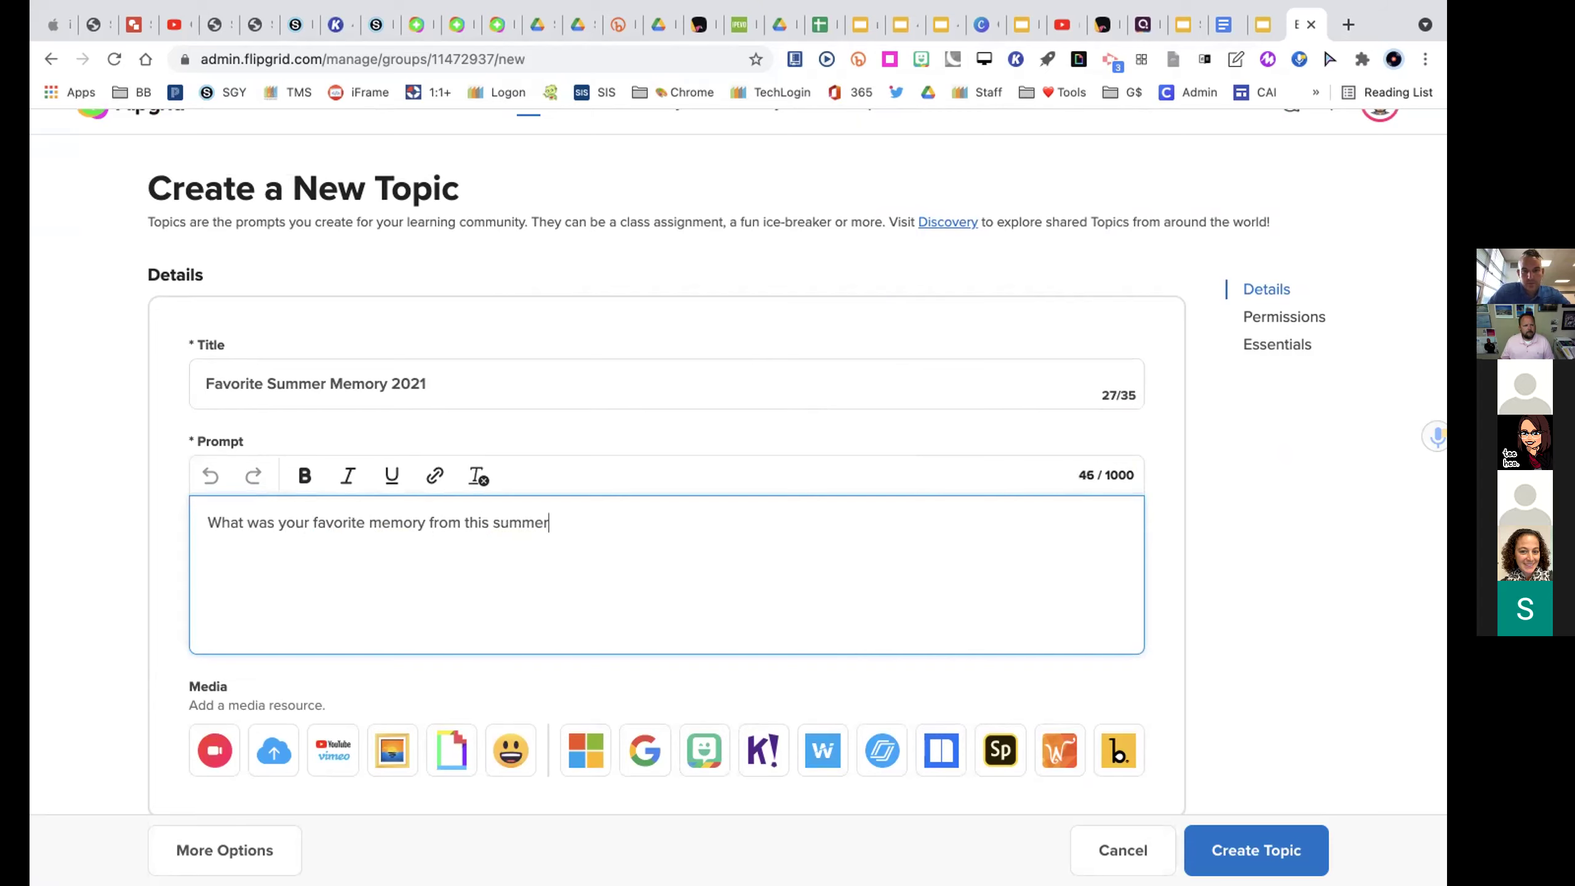
type("?")
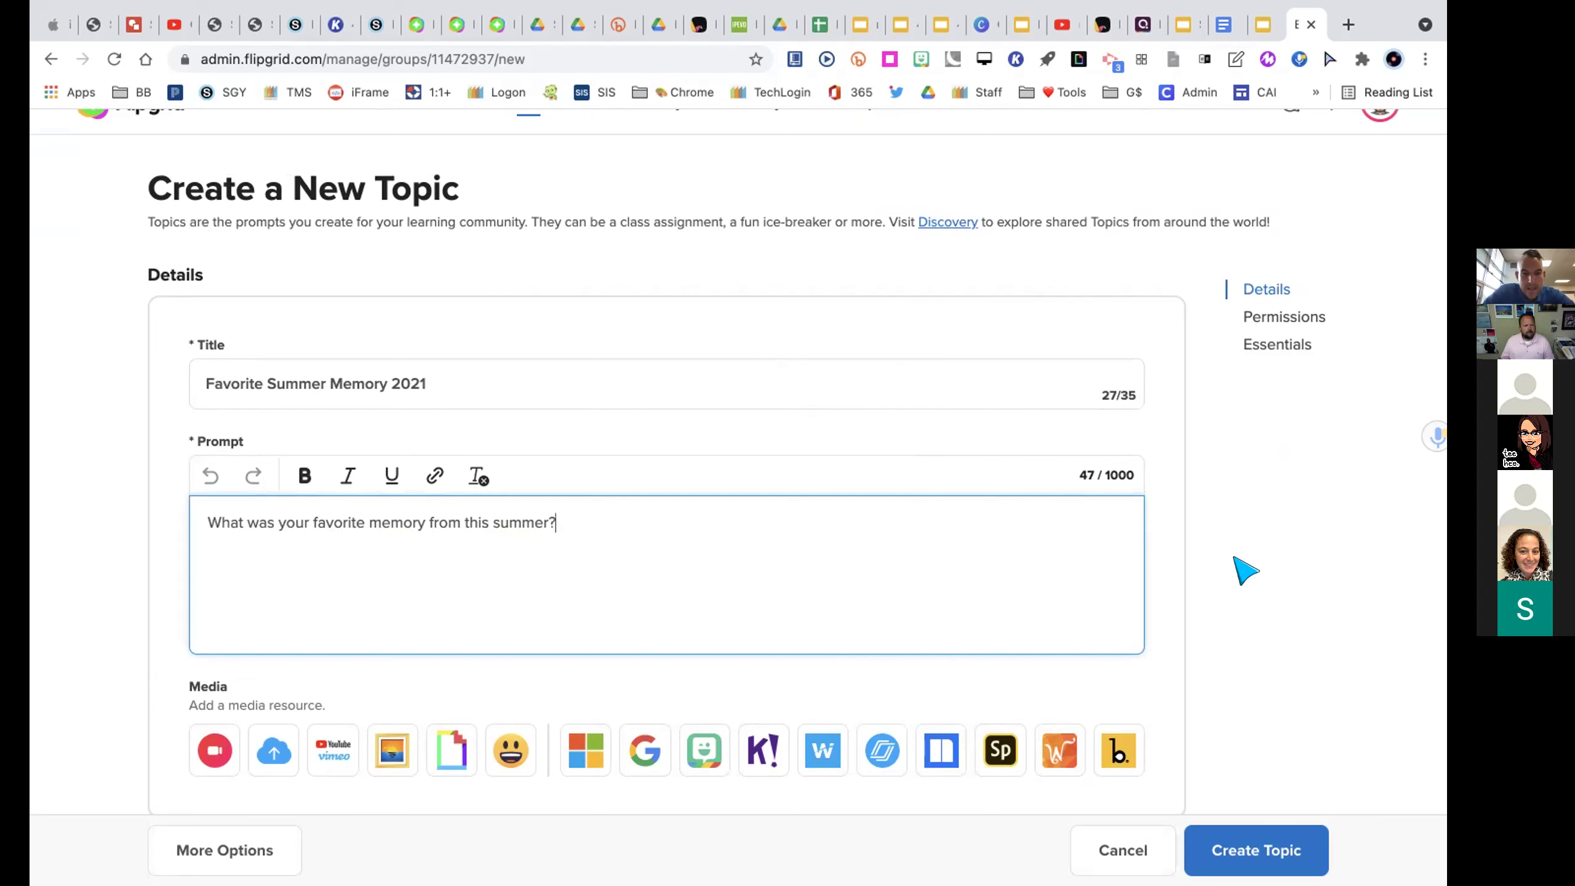
- Examine the topic's media resource choices, the optional guest password and the essentials settings
scroll(882, 551, "down", 1)
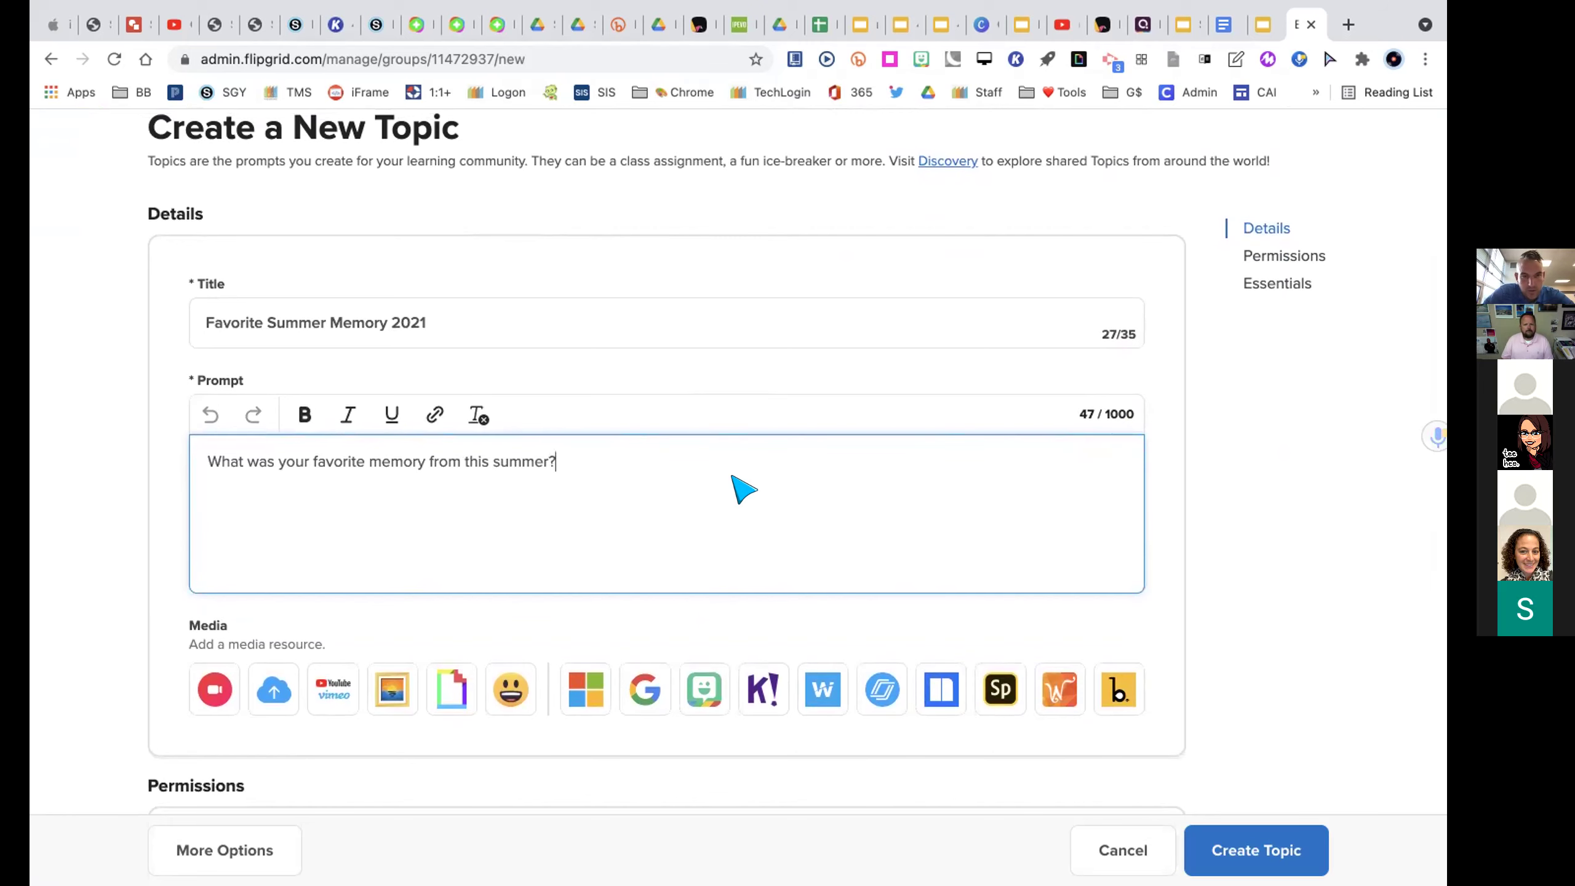
scroll(750, 504, "down", 1)
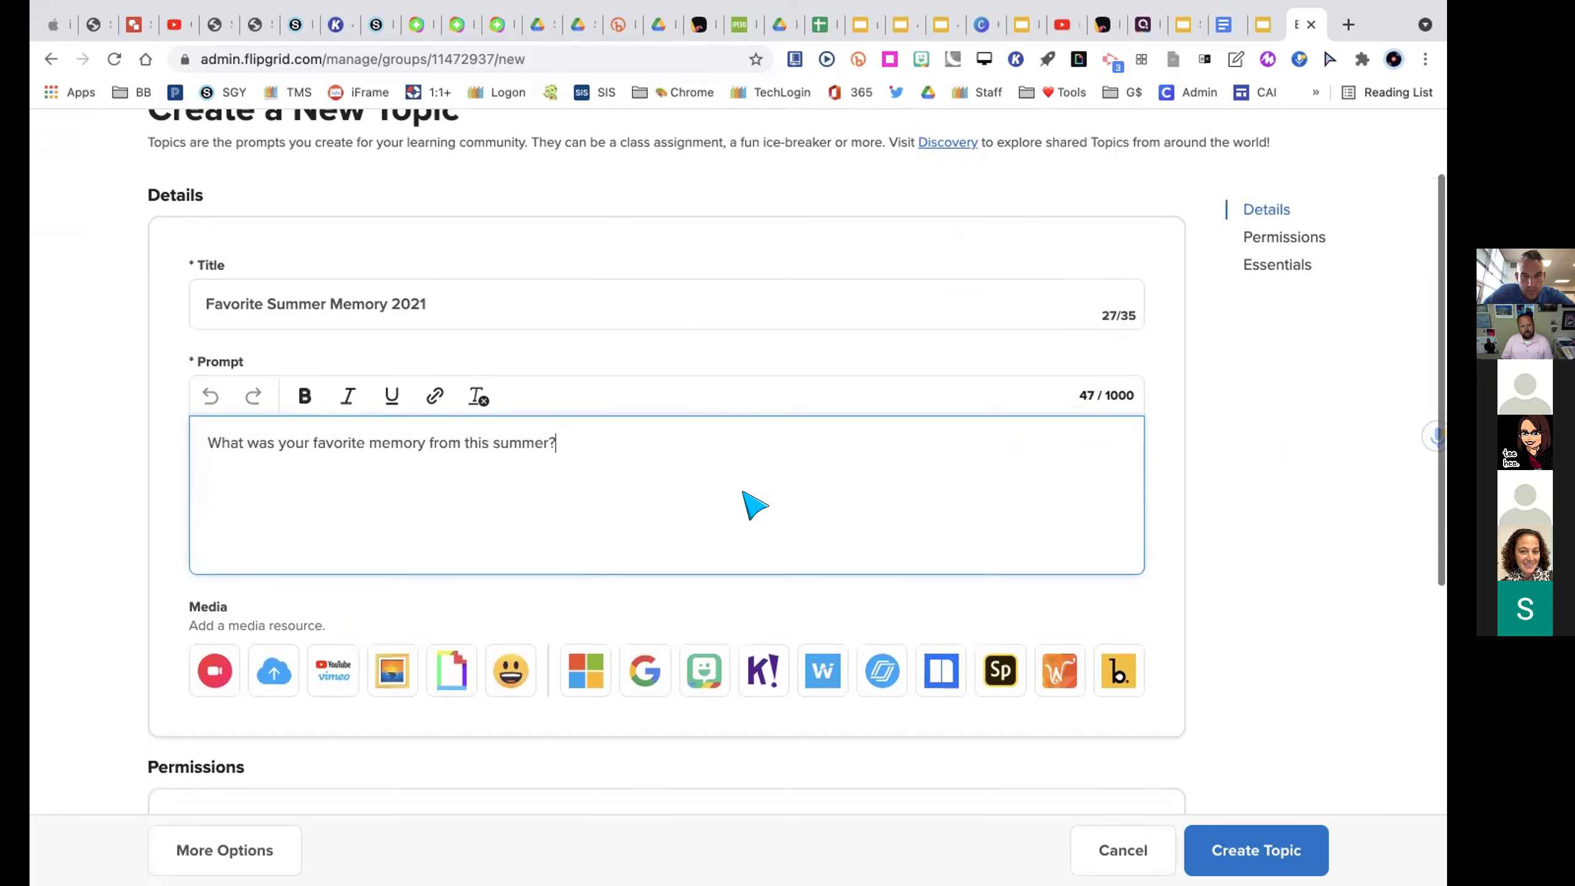
scroll(751, 504, "down", 1)
scroll(748, 502, "up", 1)
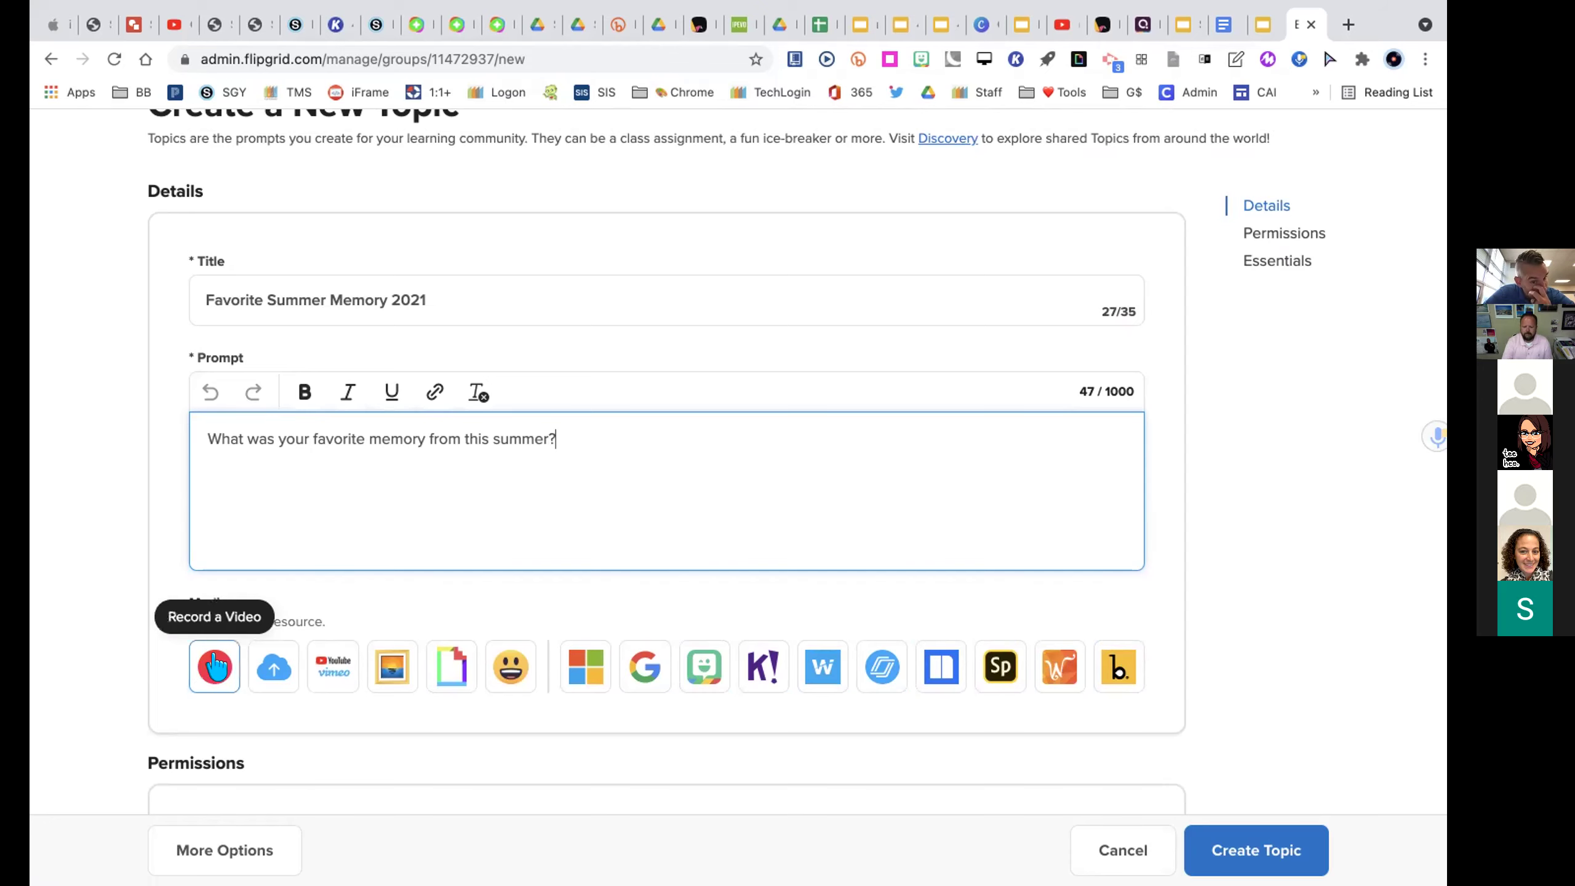
scroll(449, 662, "down", 3)
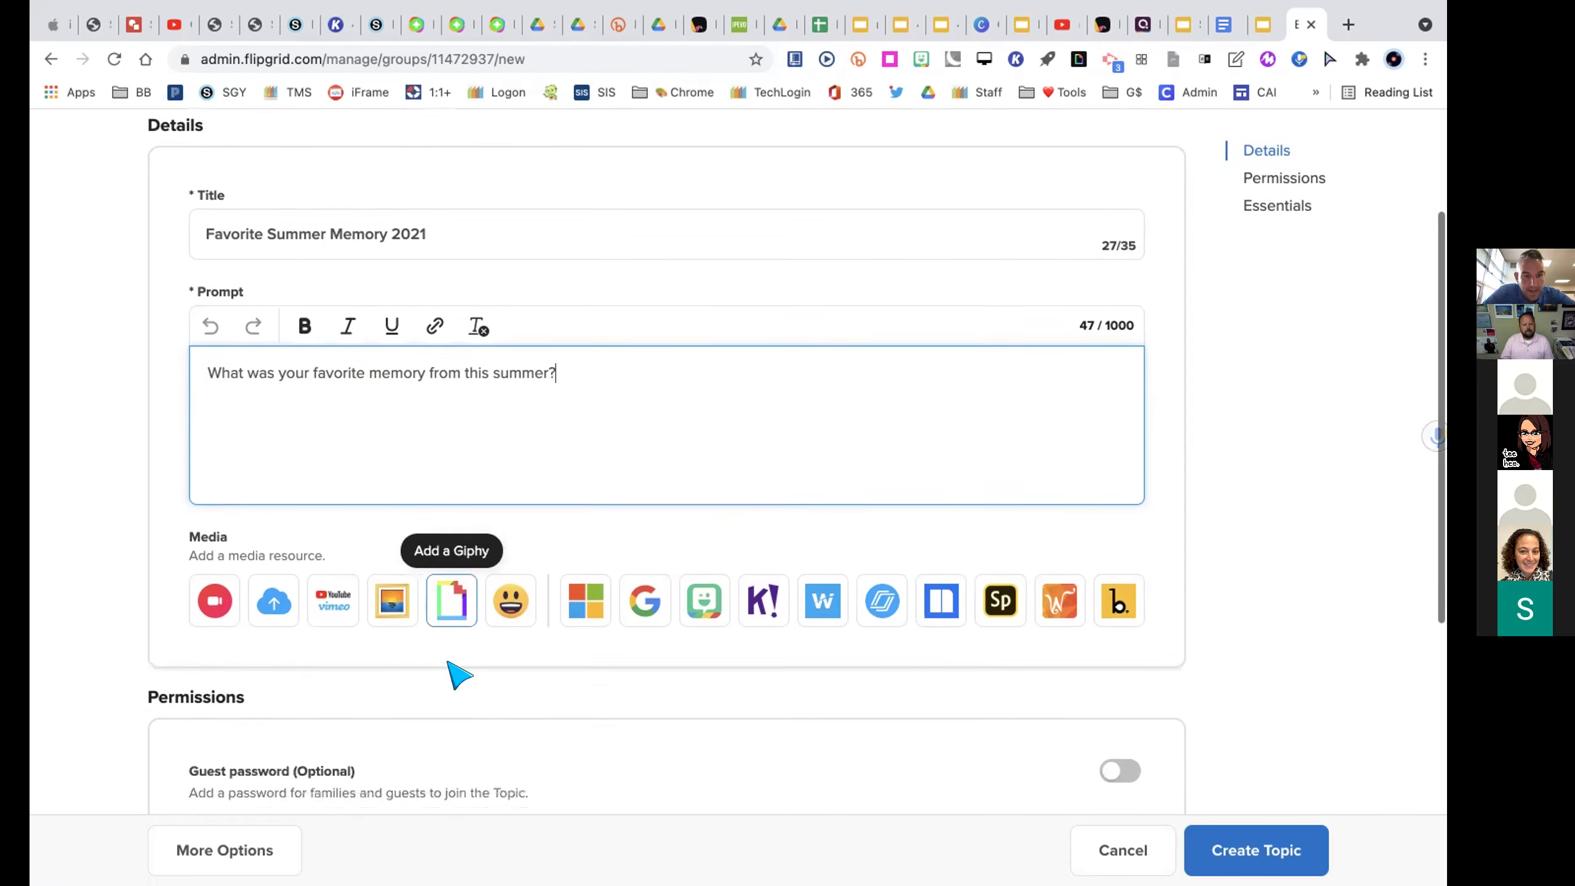
scroll(449, 663, "down", 3)
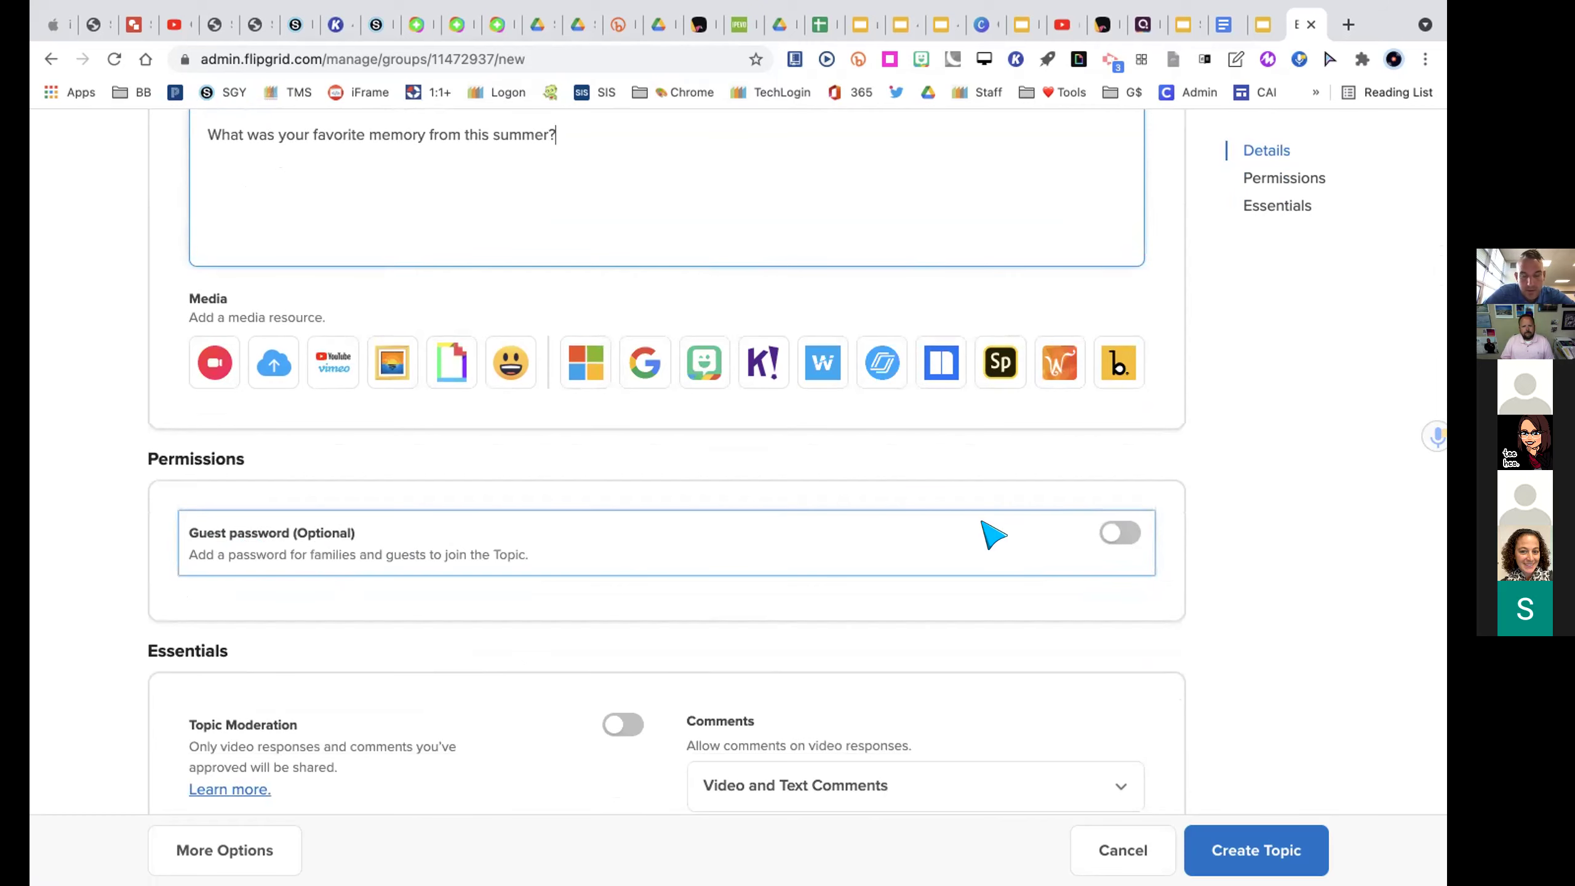
scroll(893, 633, "down", 2)
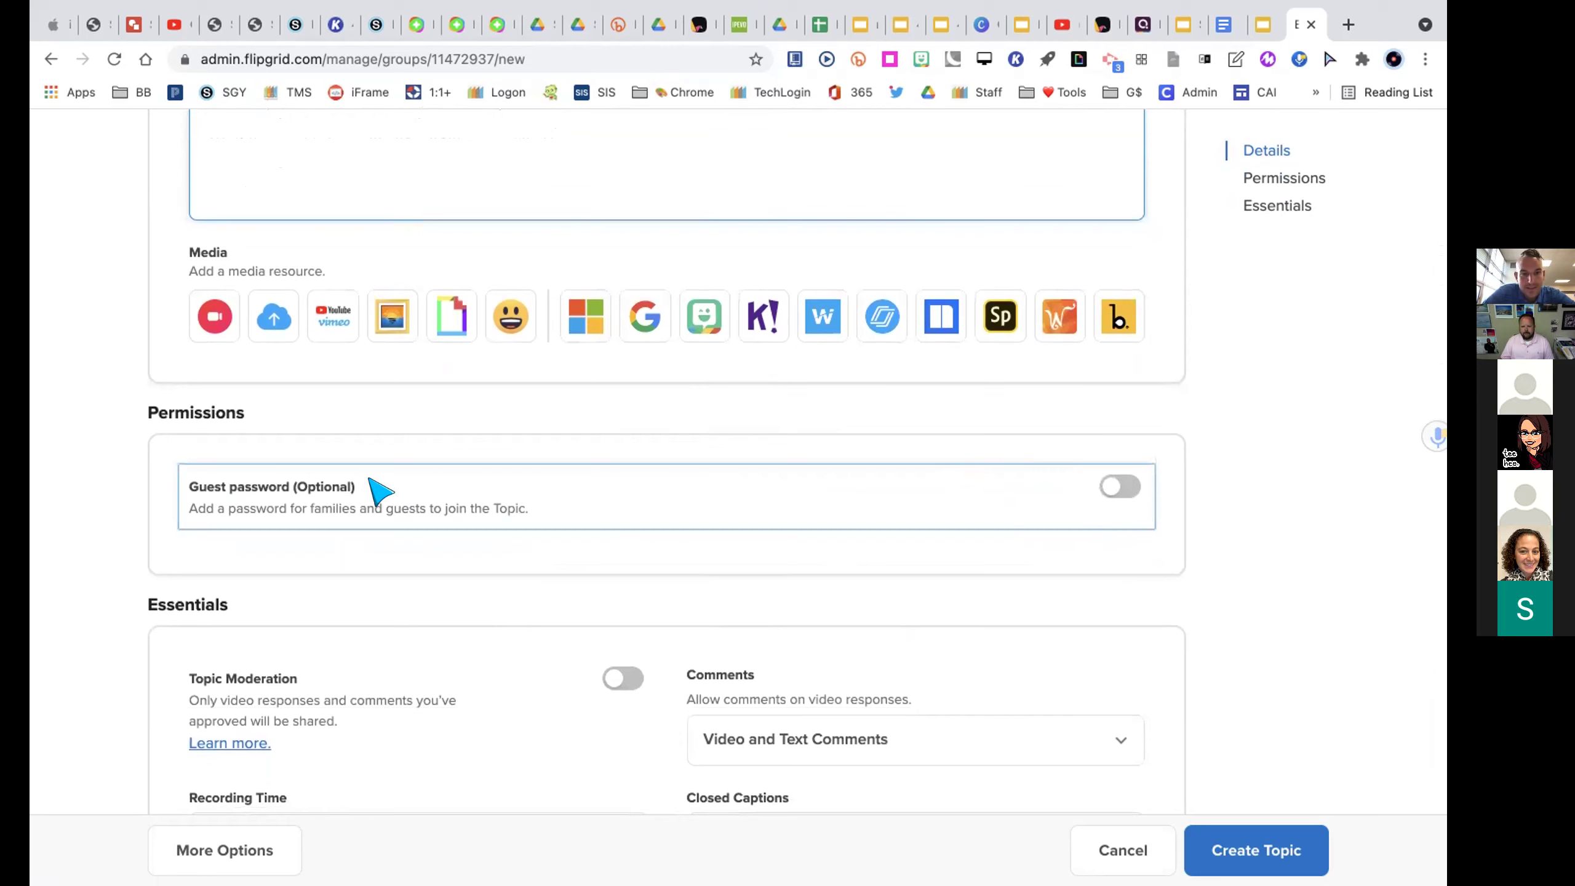
scroll(753, 539, "down", 2)
scroll(756, 539, "down", 3)
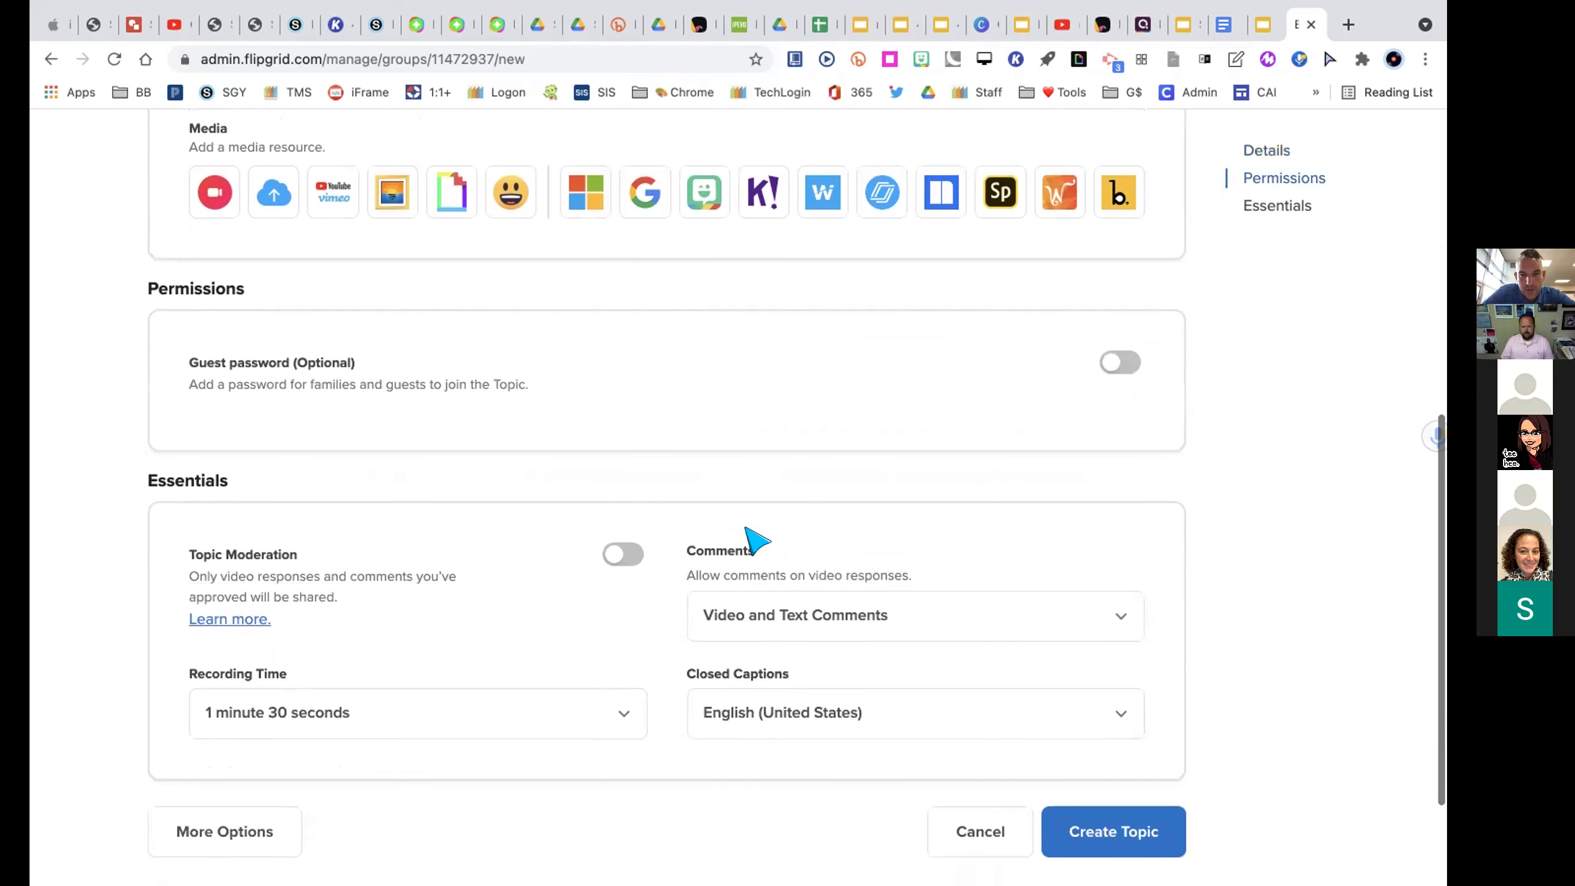
- Set the topic's recording time to 1 minute
scroll(751, 538, "down", 2)
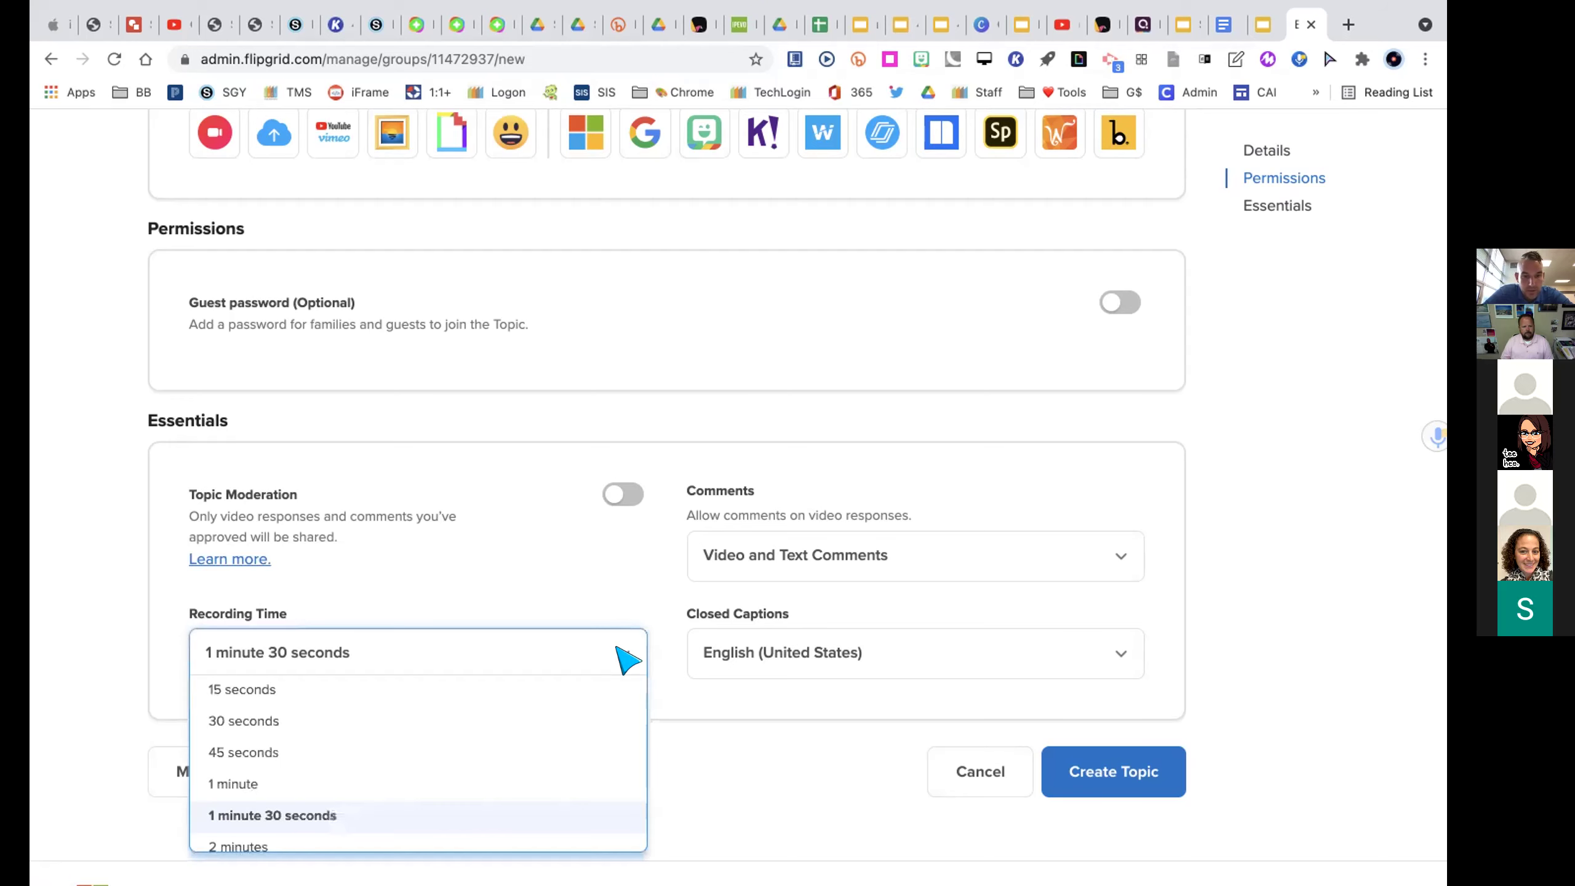
scroll(573, 701, "up", 1)
scroll(572, 704, "down", 3)
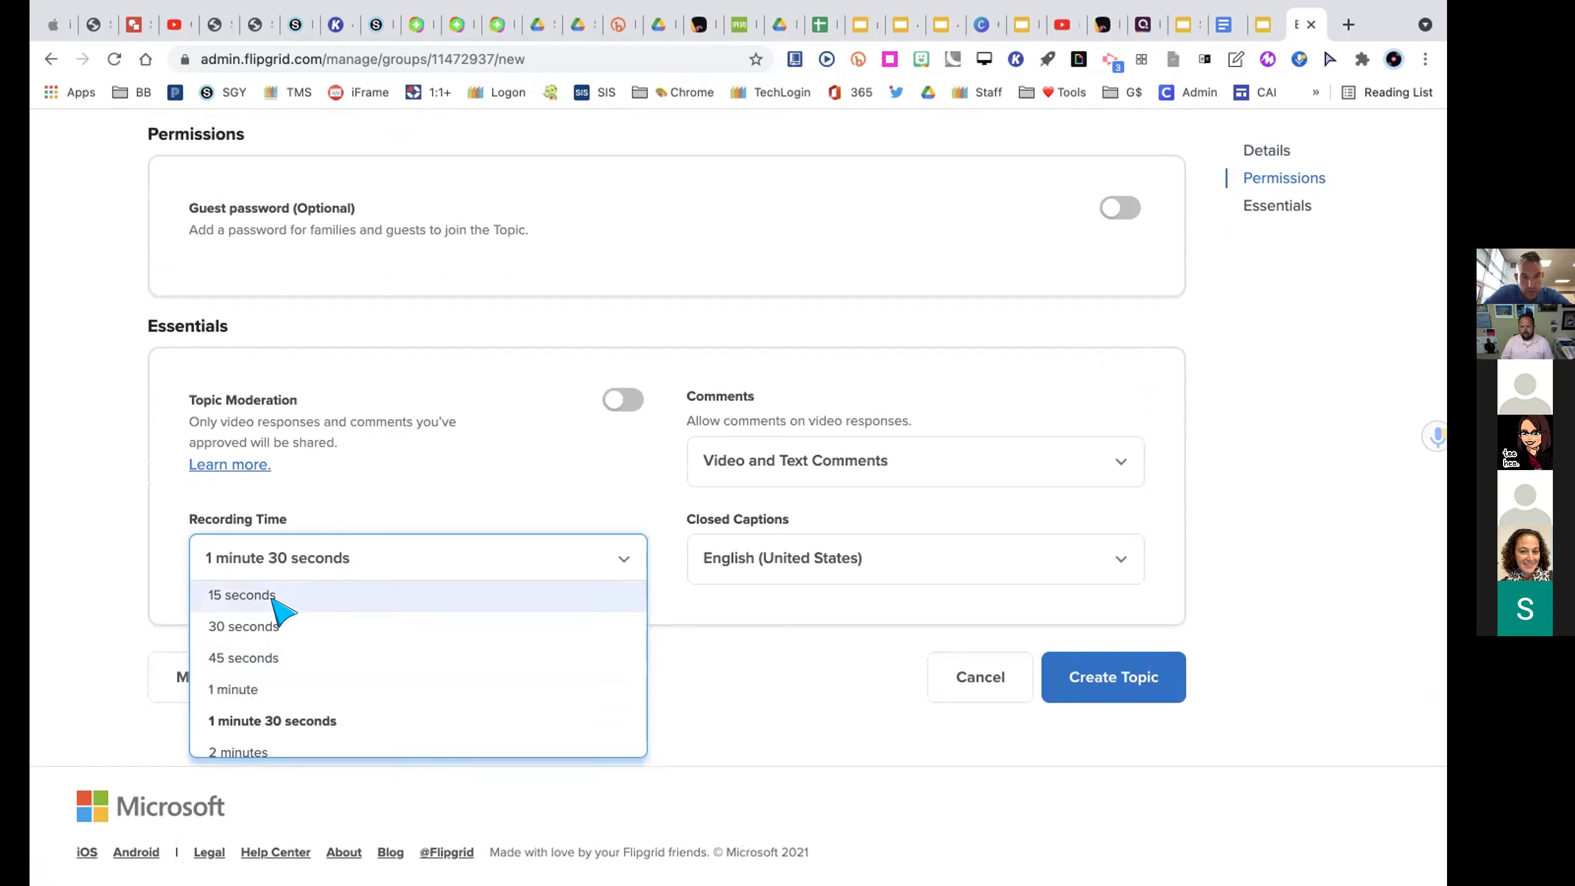
scroll(310, 661, "down", 2)
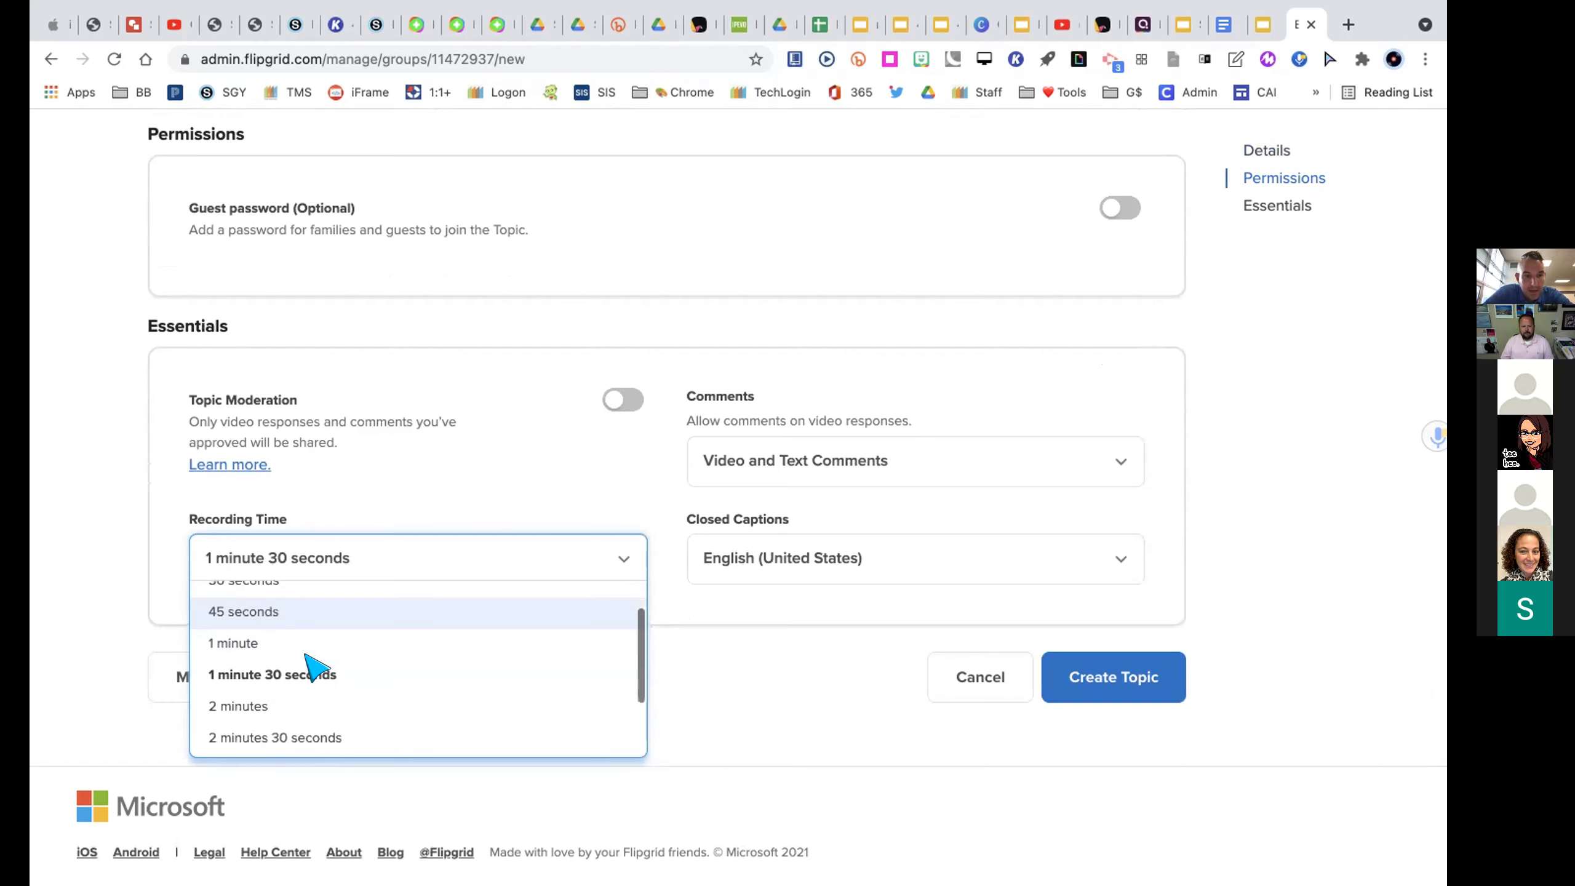
scroll(310, 661, "down", 2)
scroll(309, 657, "up", 2)
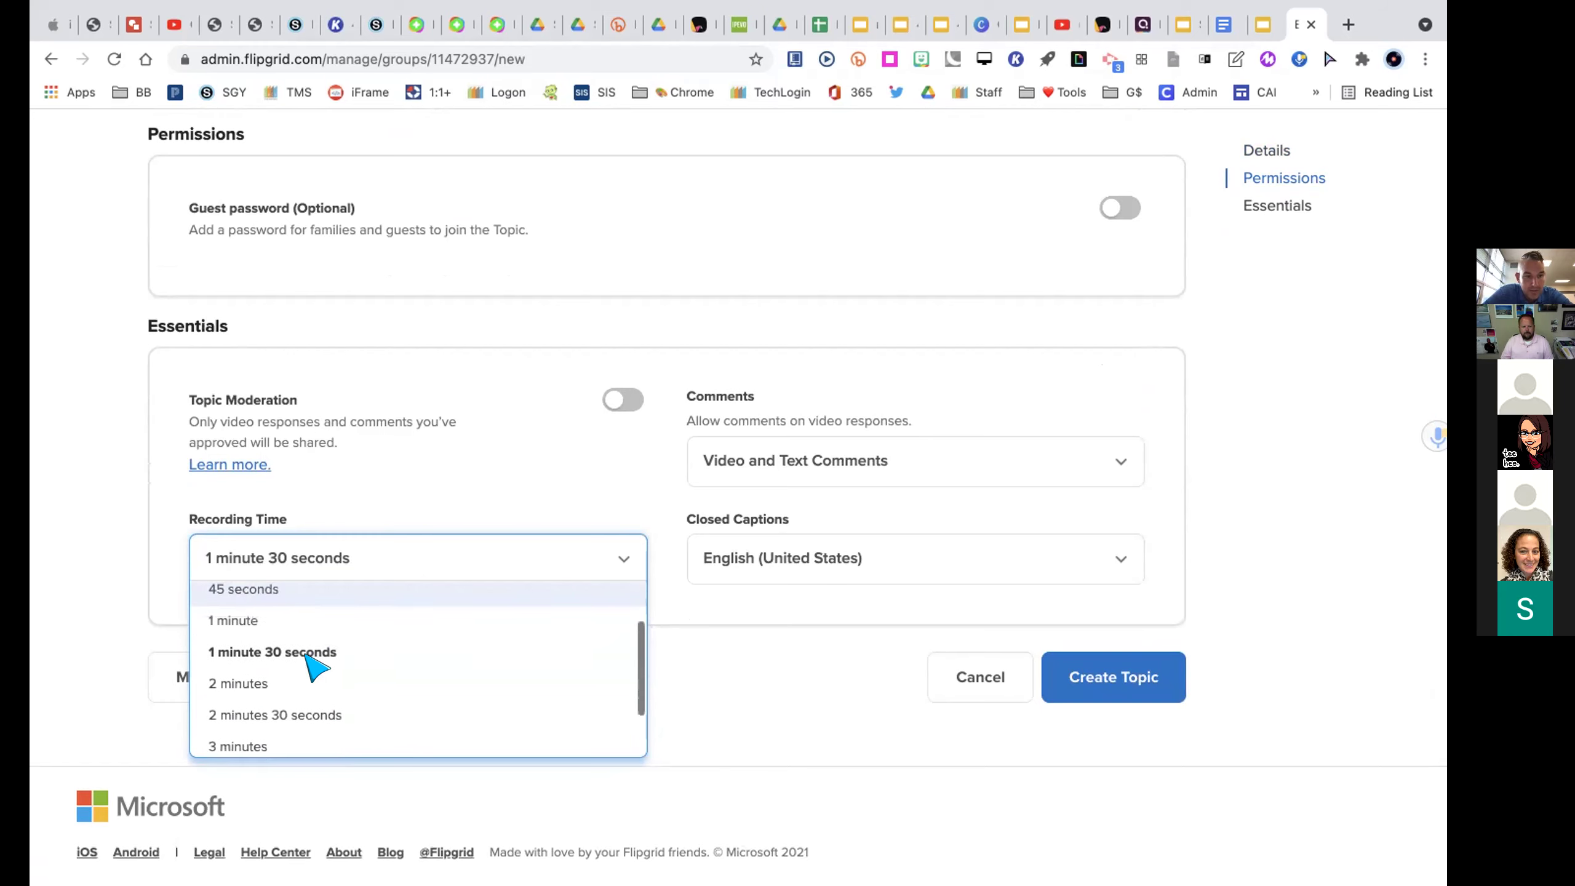
left_click(235, 620)
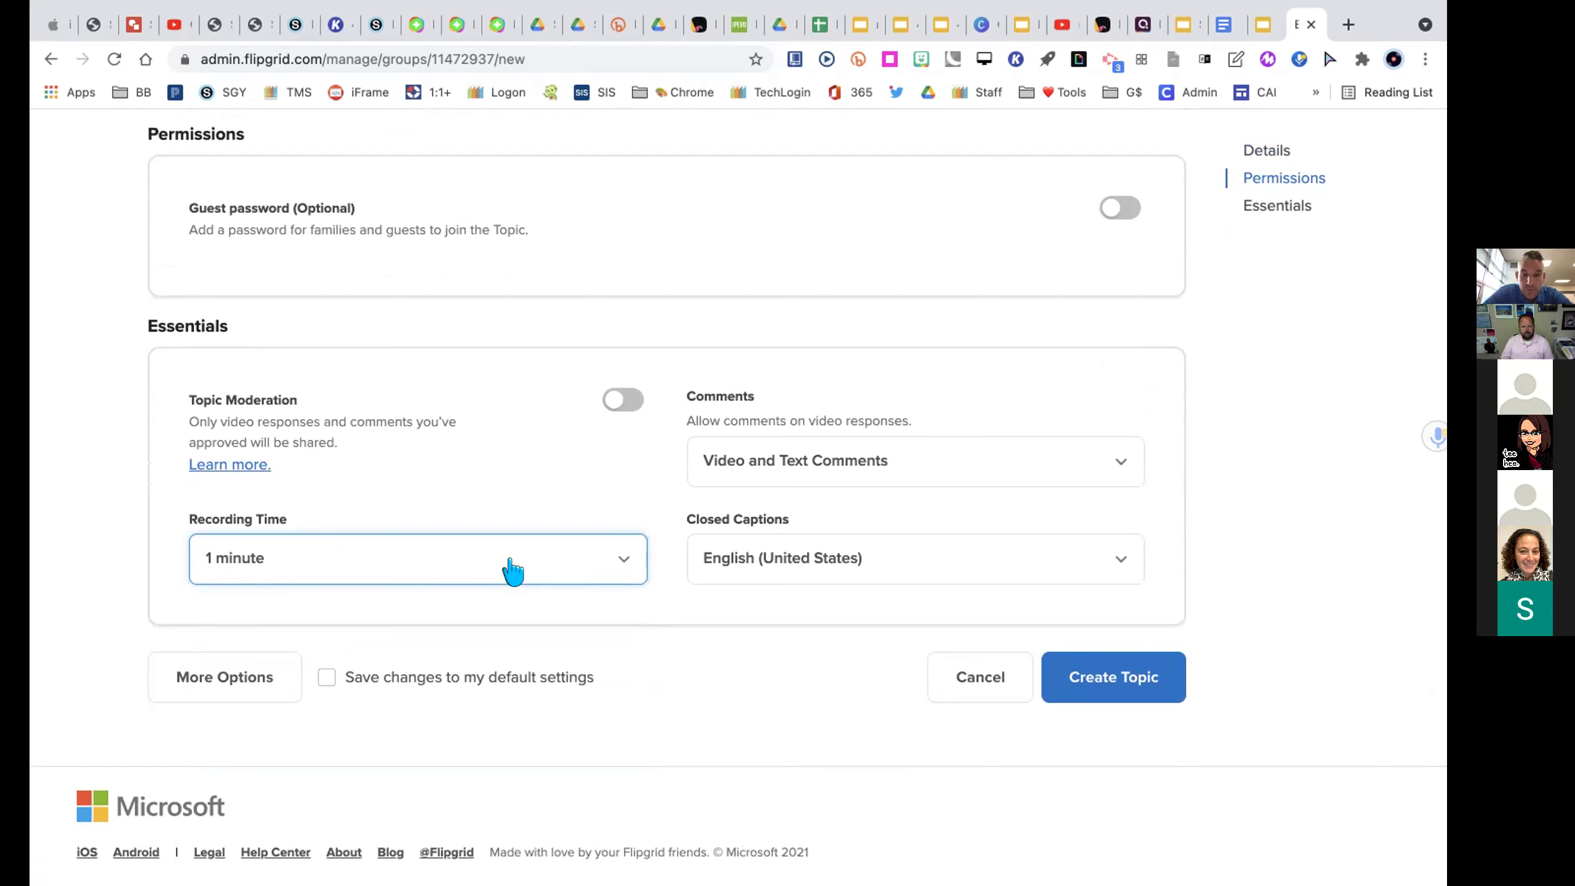
- Review the other recording time choices up to 10 minutes and keep 1 minute selected
left_click(575, 561)
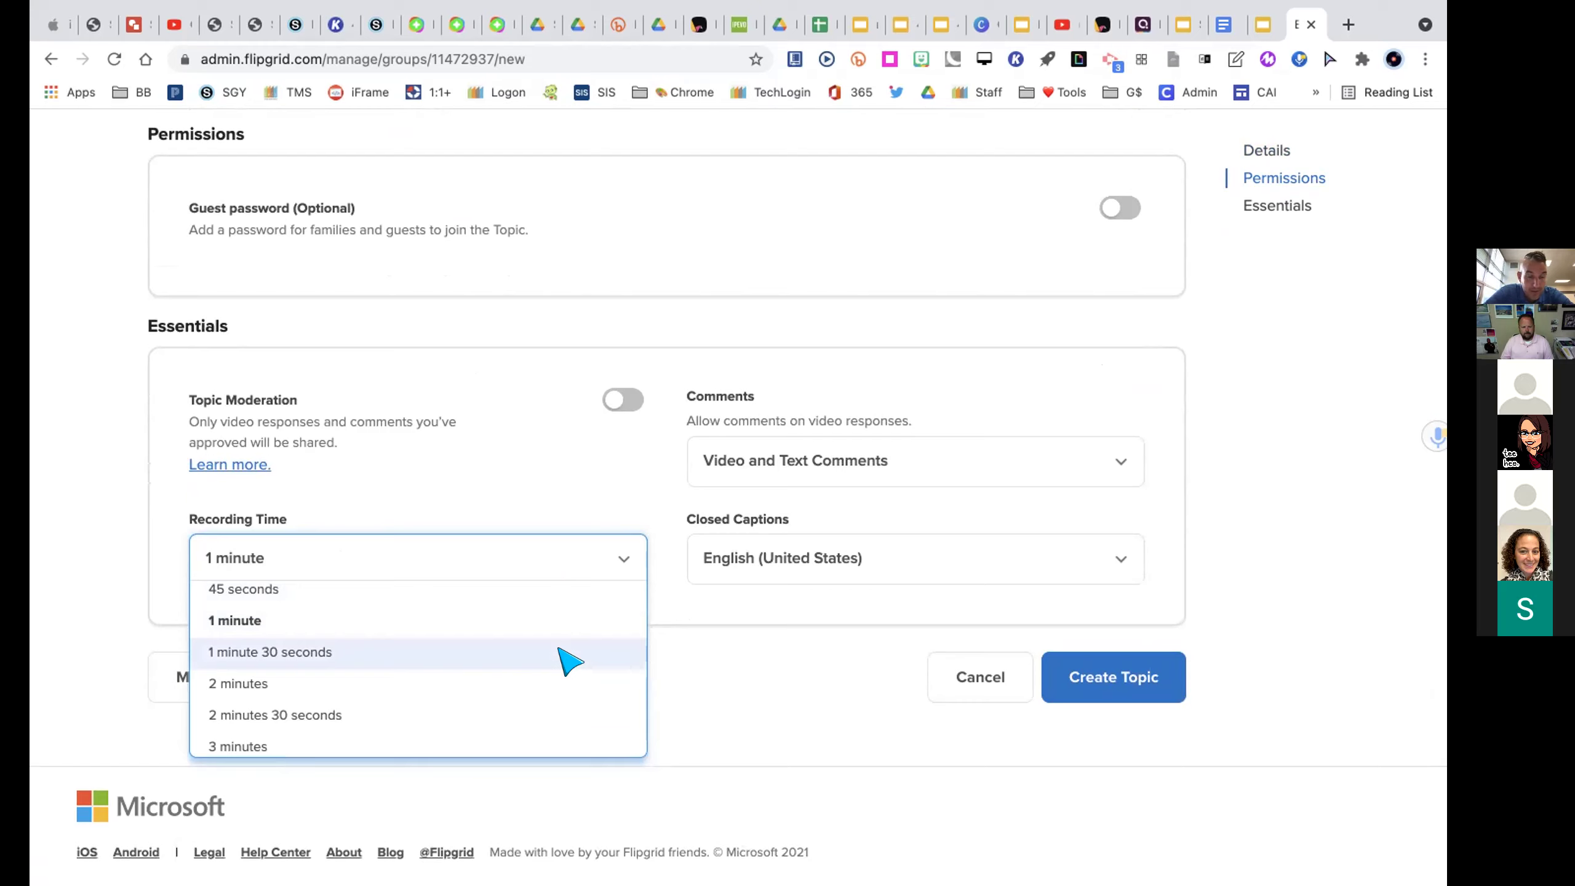
scroll(569, 660, "down", 3)
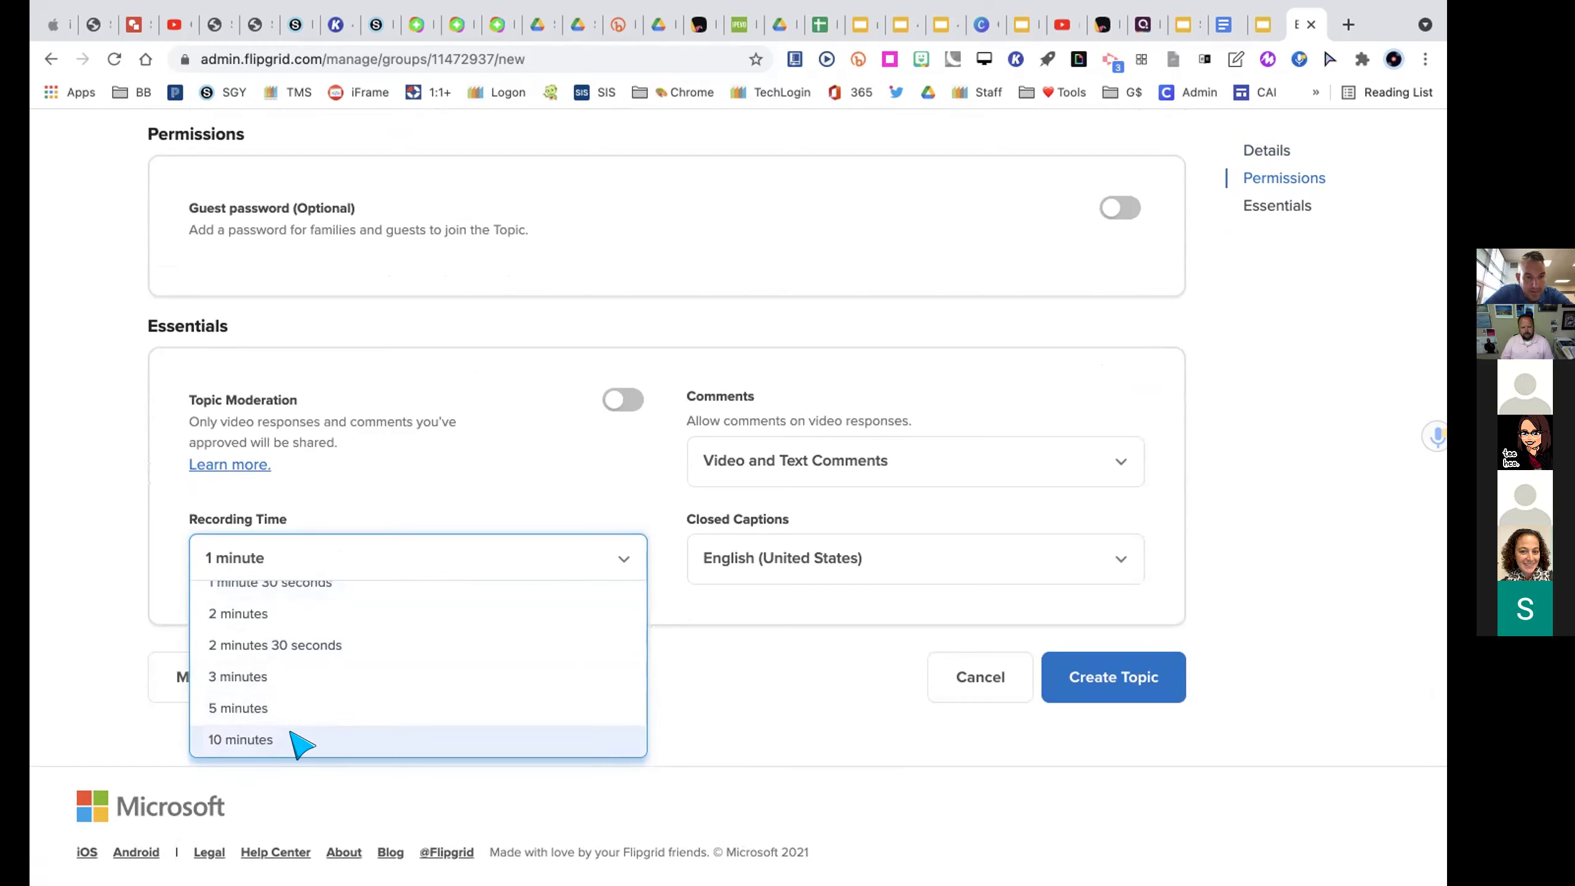
scroll(408, 675, "up", 5)
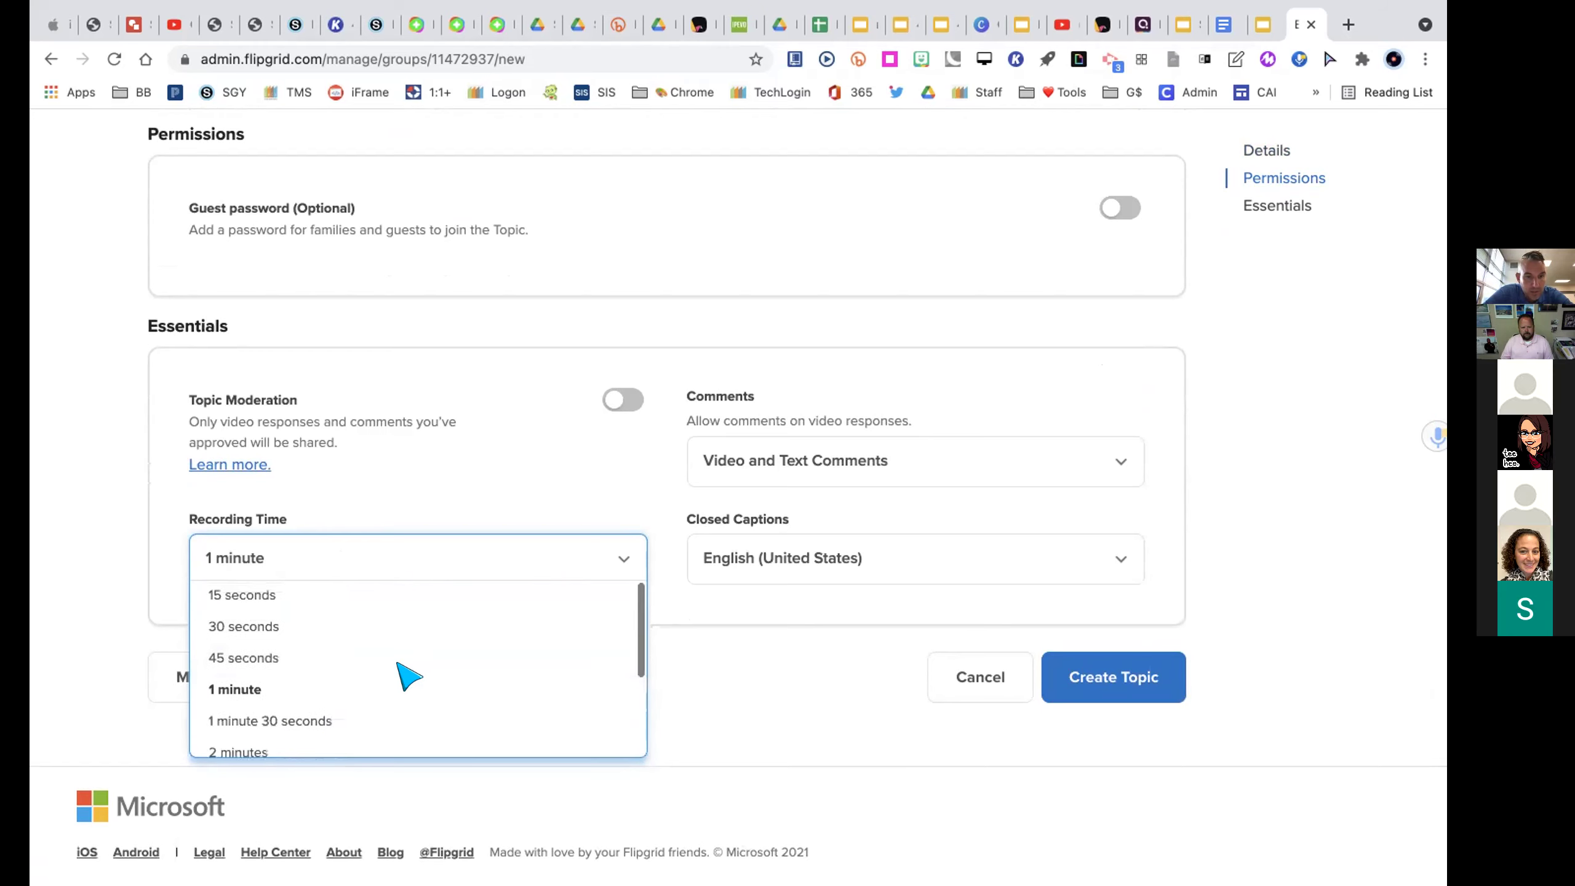
left_click(230, 687)
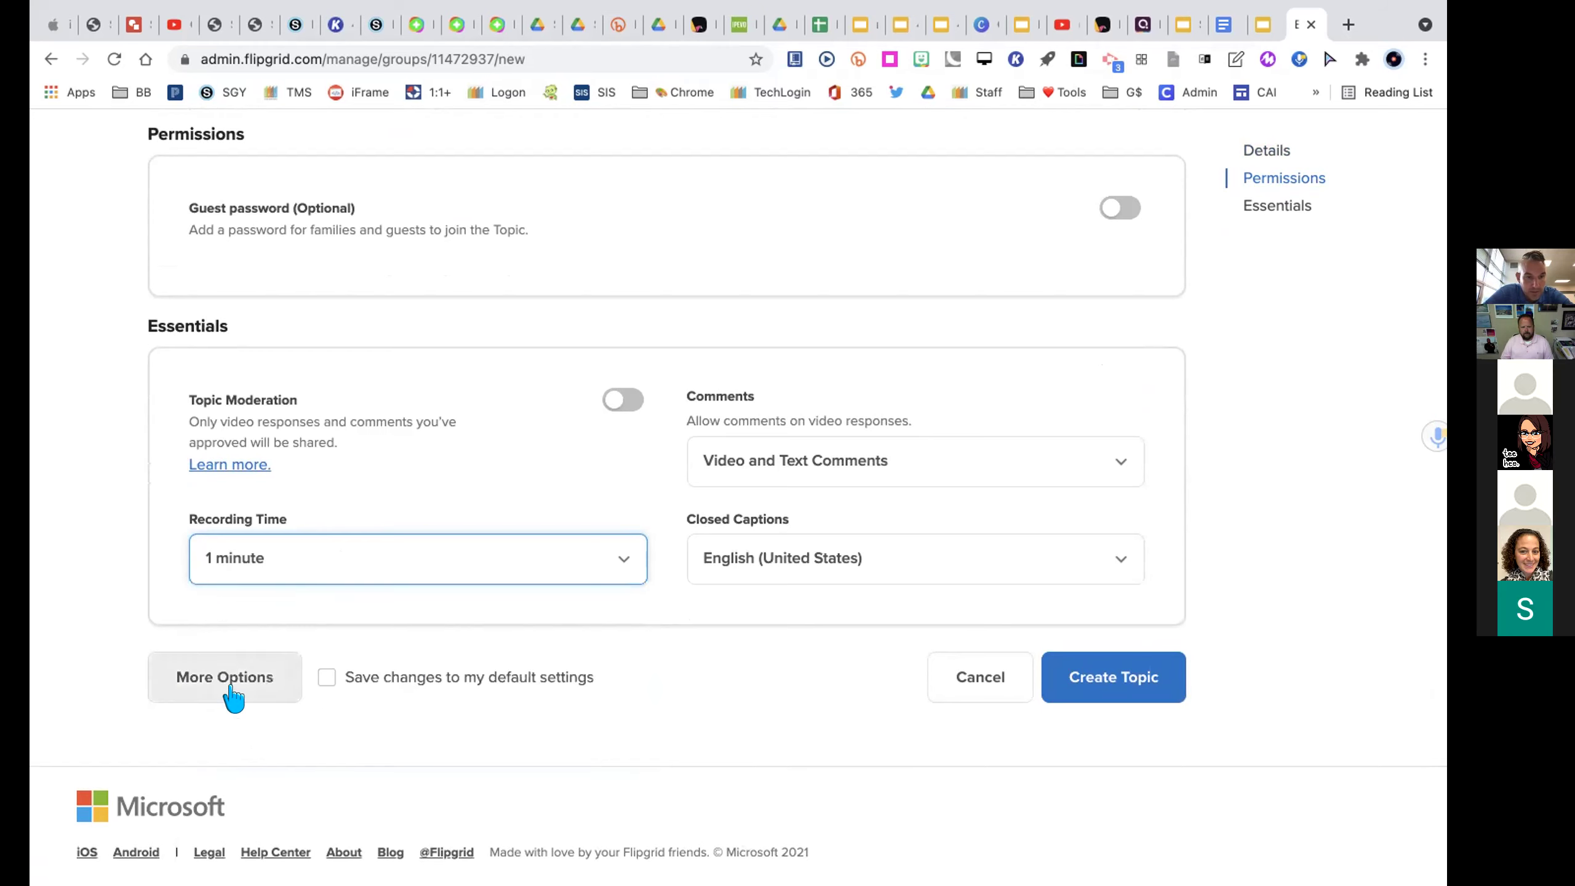
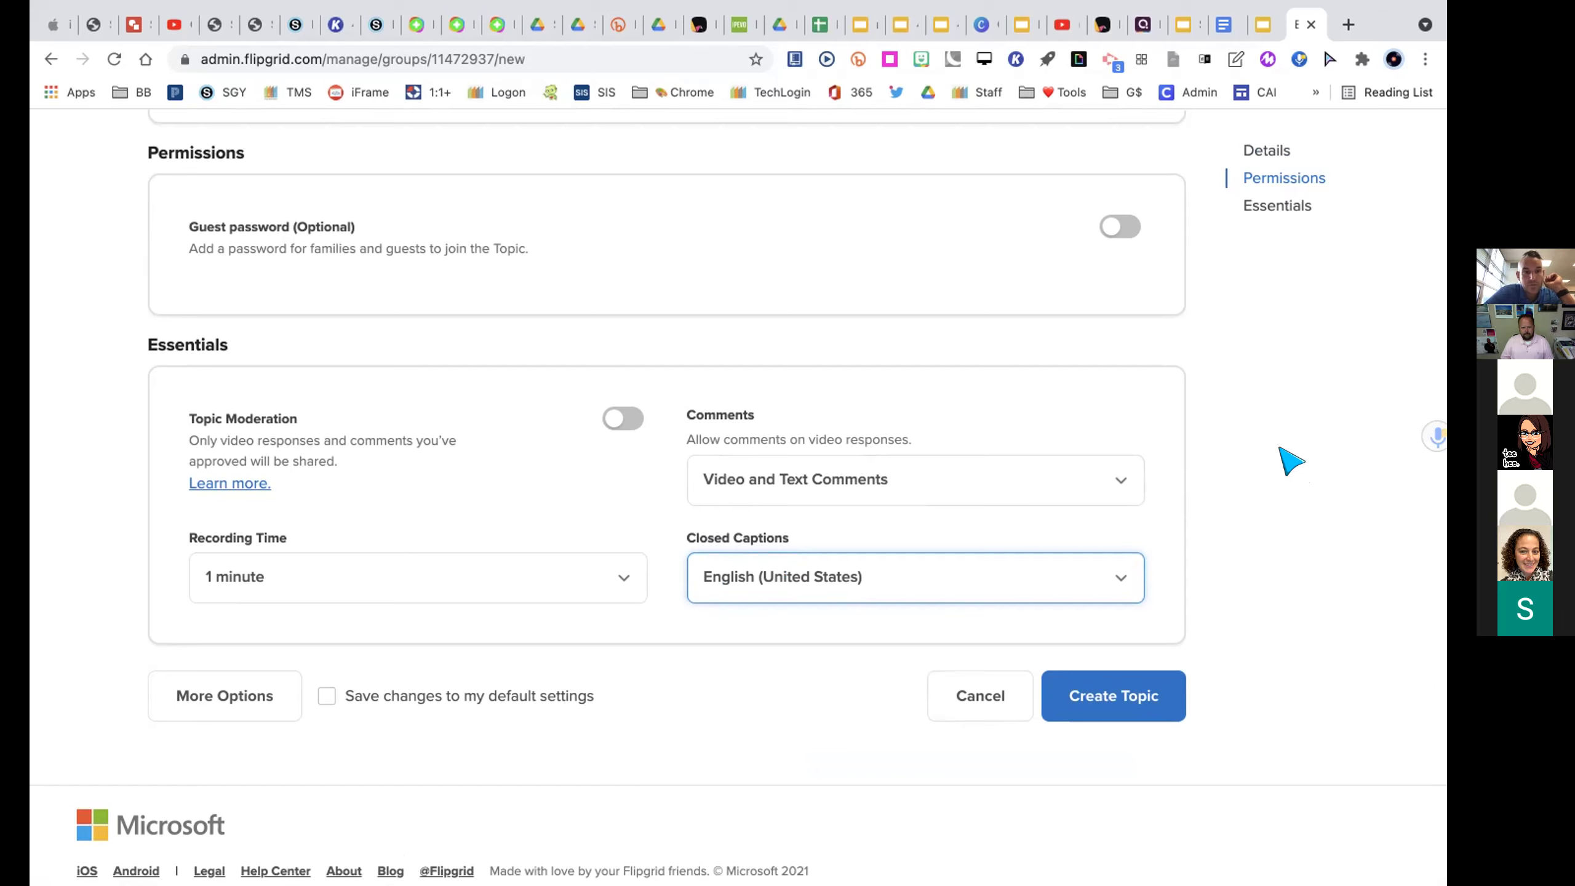
- Review the topic's permissions and essentials settings and return to its title, prompt and media options
scroll(1291, 461, "down", 1)
scroll(1291, 460, "up", 3)
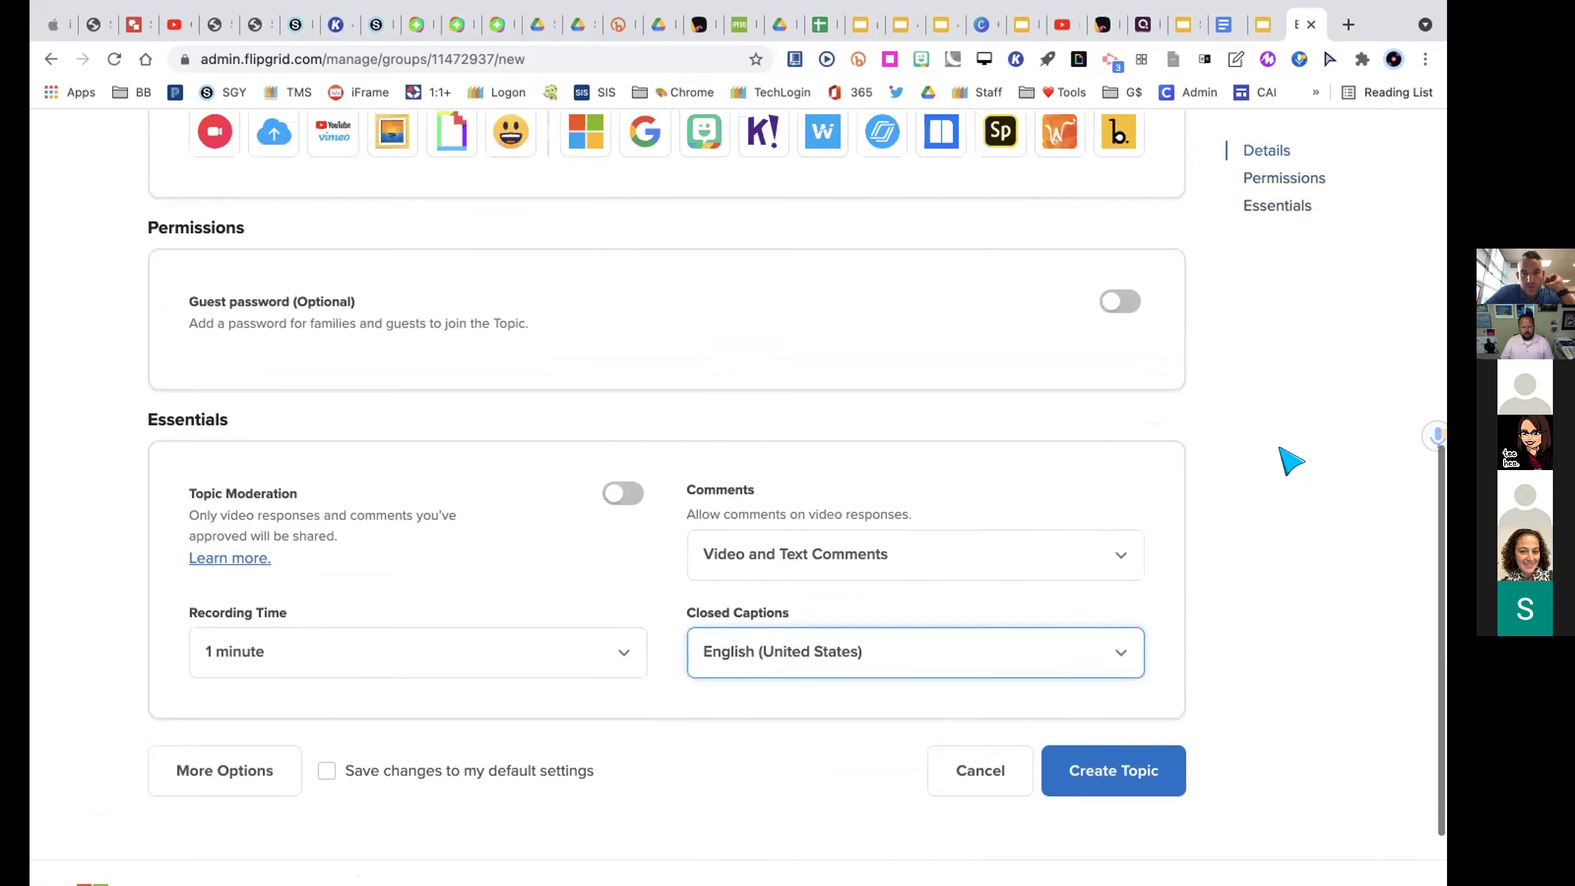
scroll(1292, 461, "down", 3)
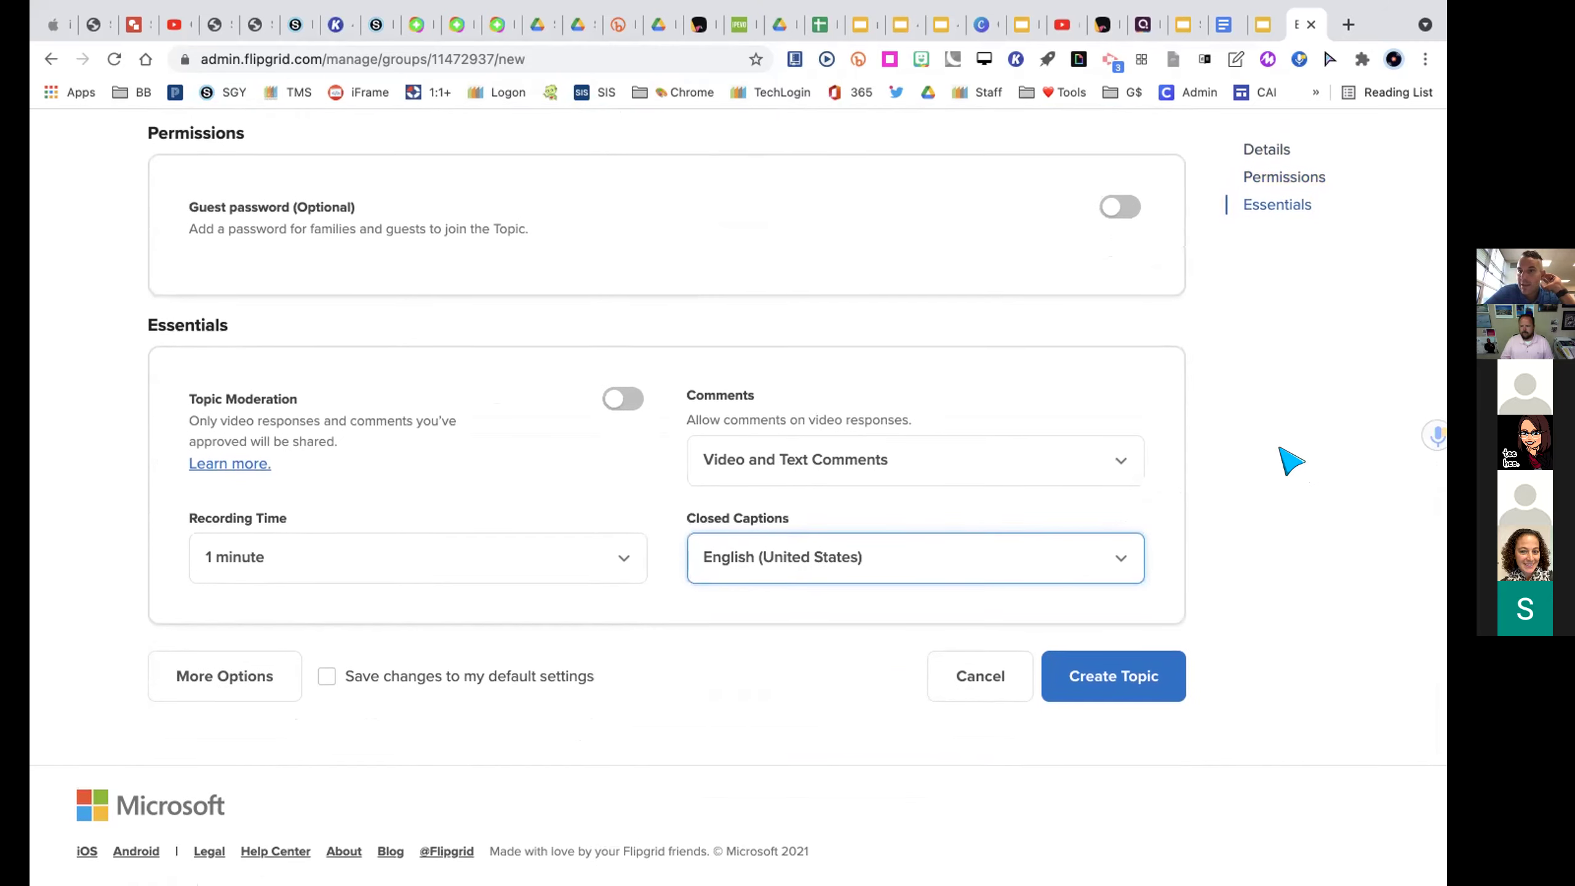
scroll(1291, 461, "up", 1)
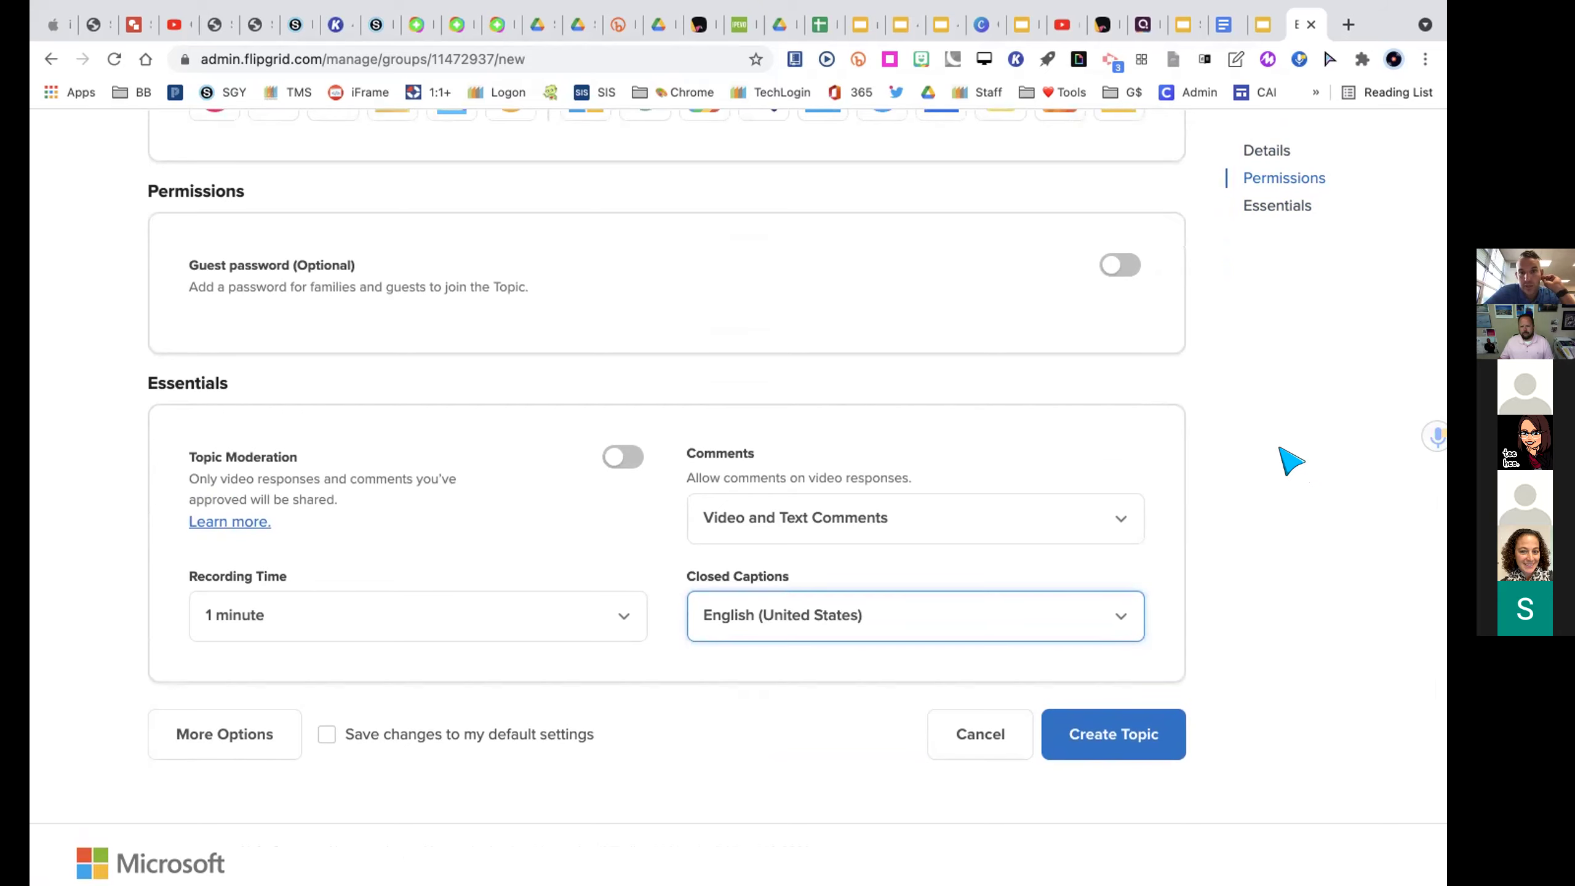
scroll(1291, 460, "up", 2)
scroll(1291, 461, "down", 3)
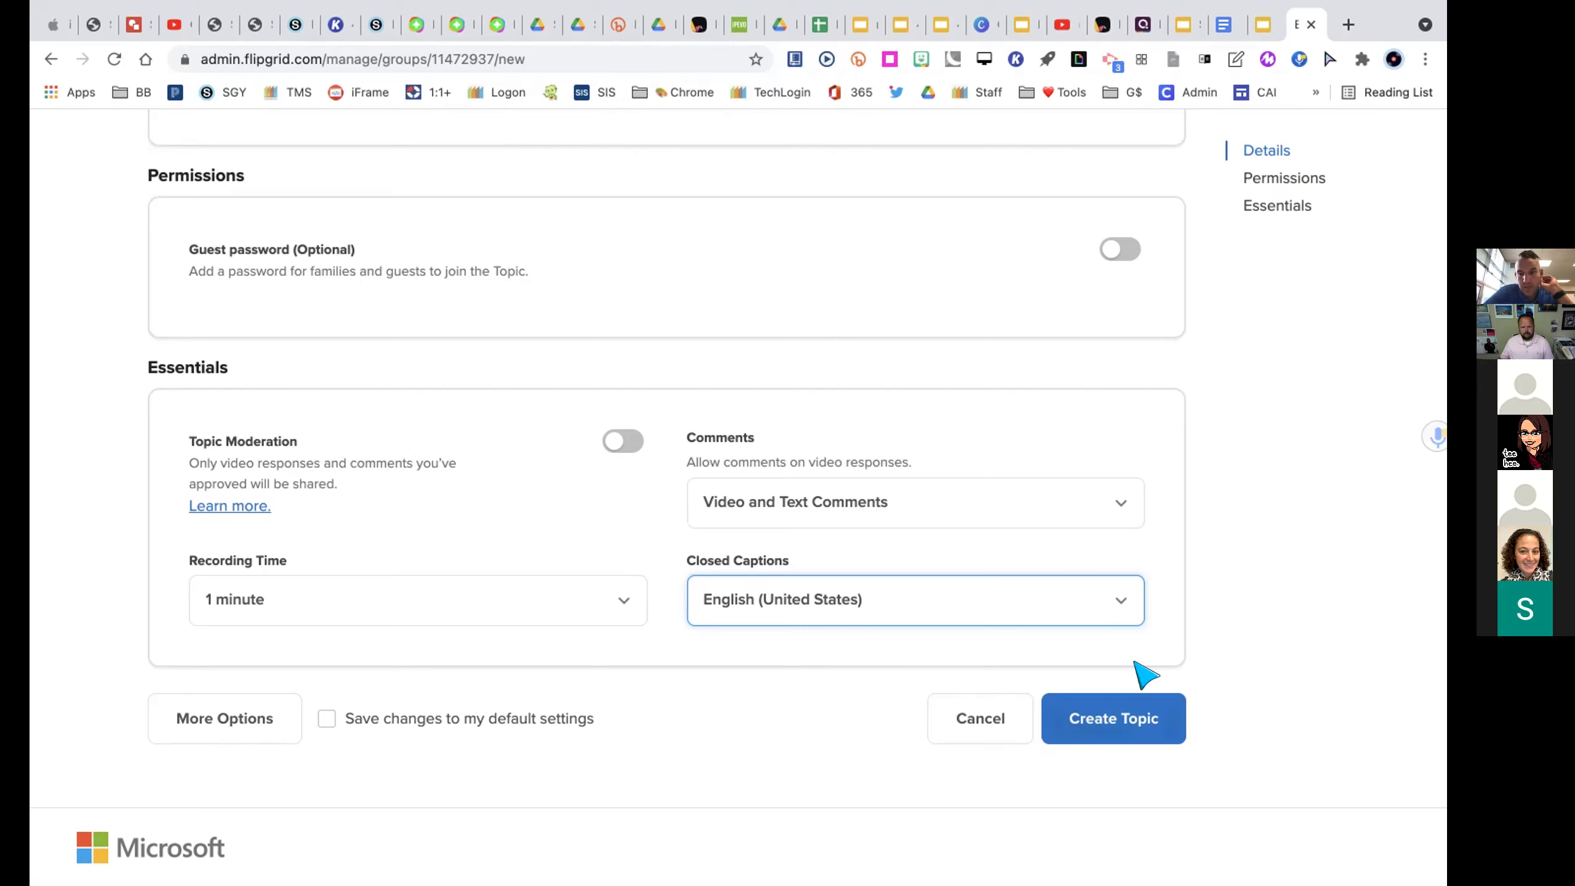
scroll(1286, 362, "up", 1)
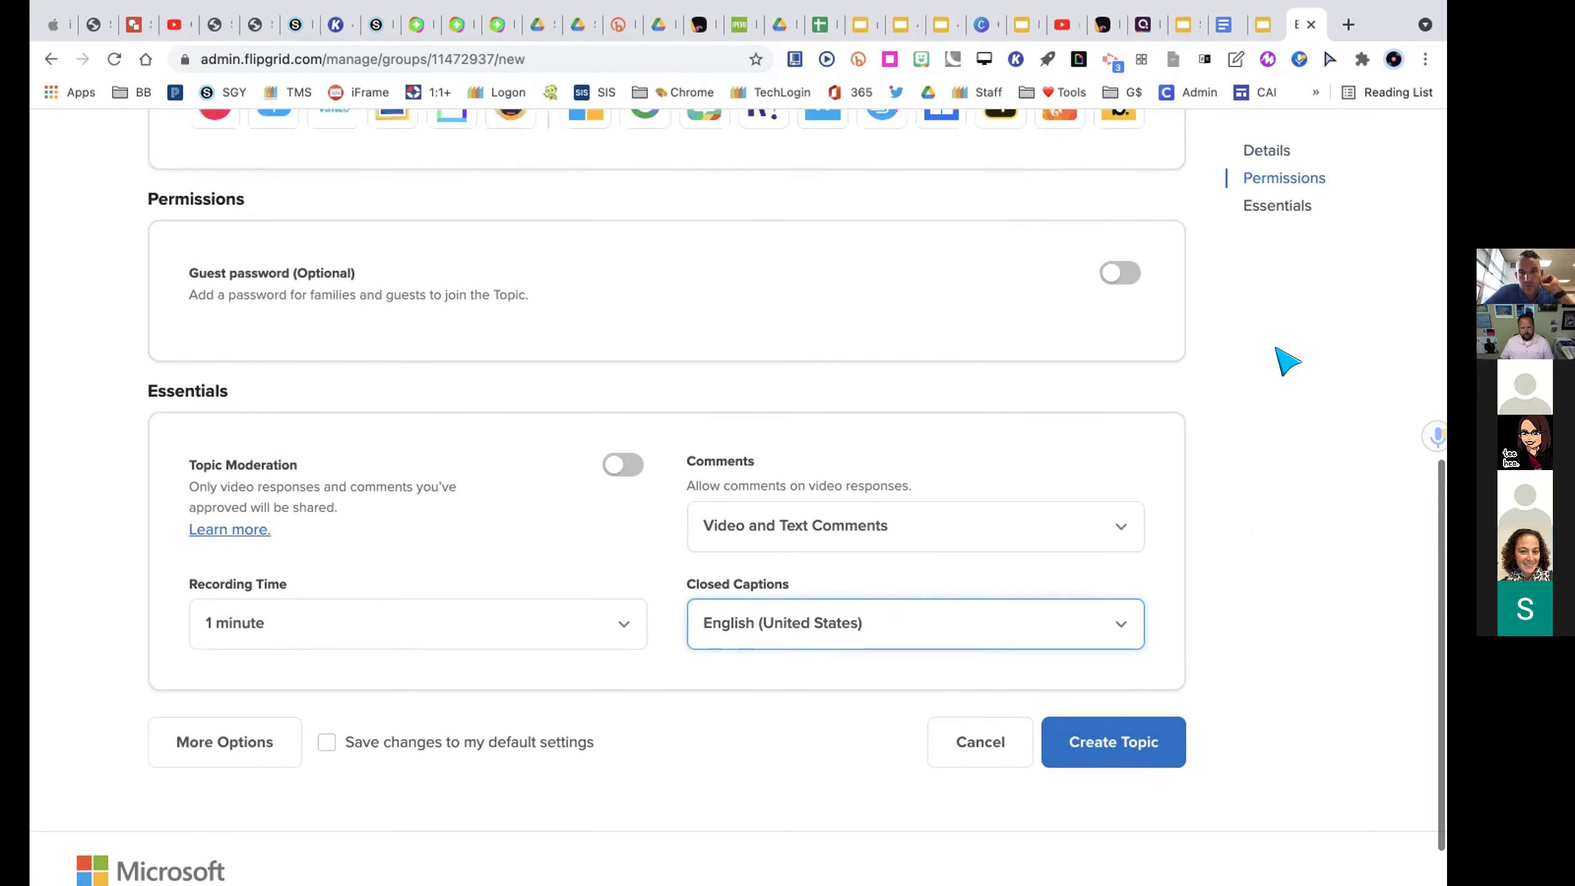
scroll(1286, 361, "up", 8)
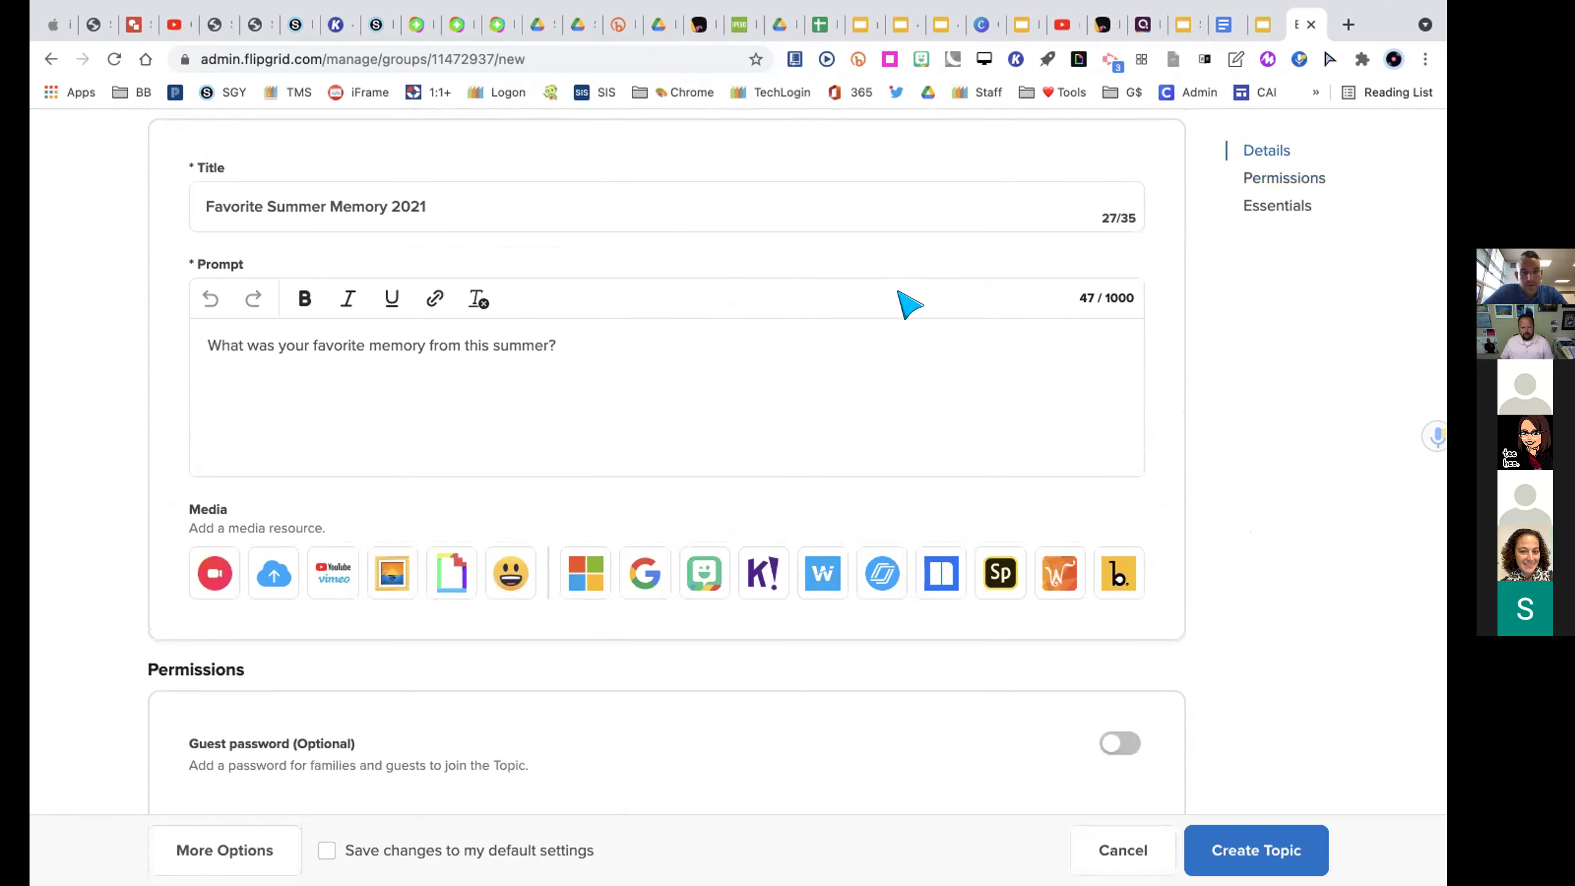
- Recheck the new topic's guest password, moderation, comments, recording time and closed caption settings
scroll(1302, 459, "down", 9)
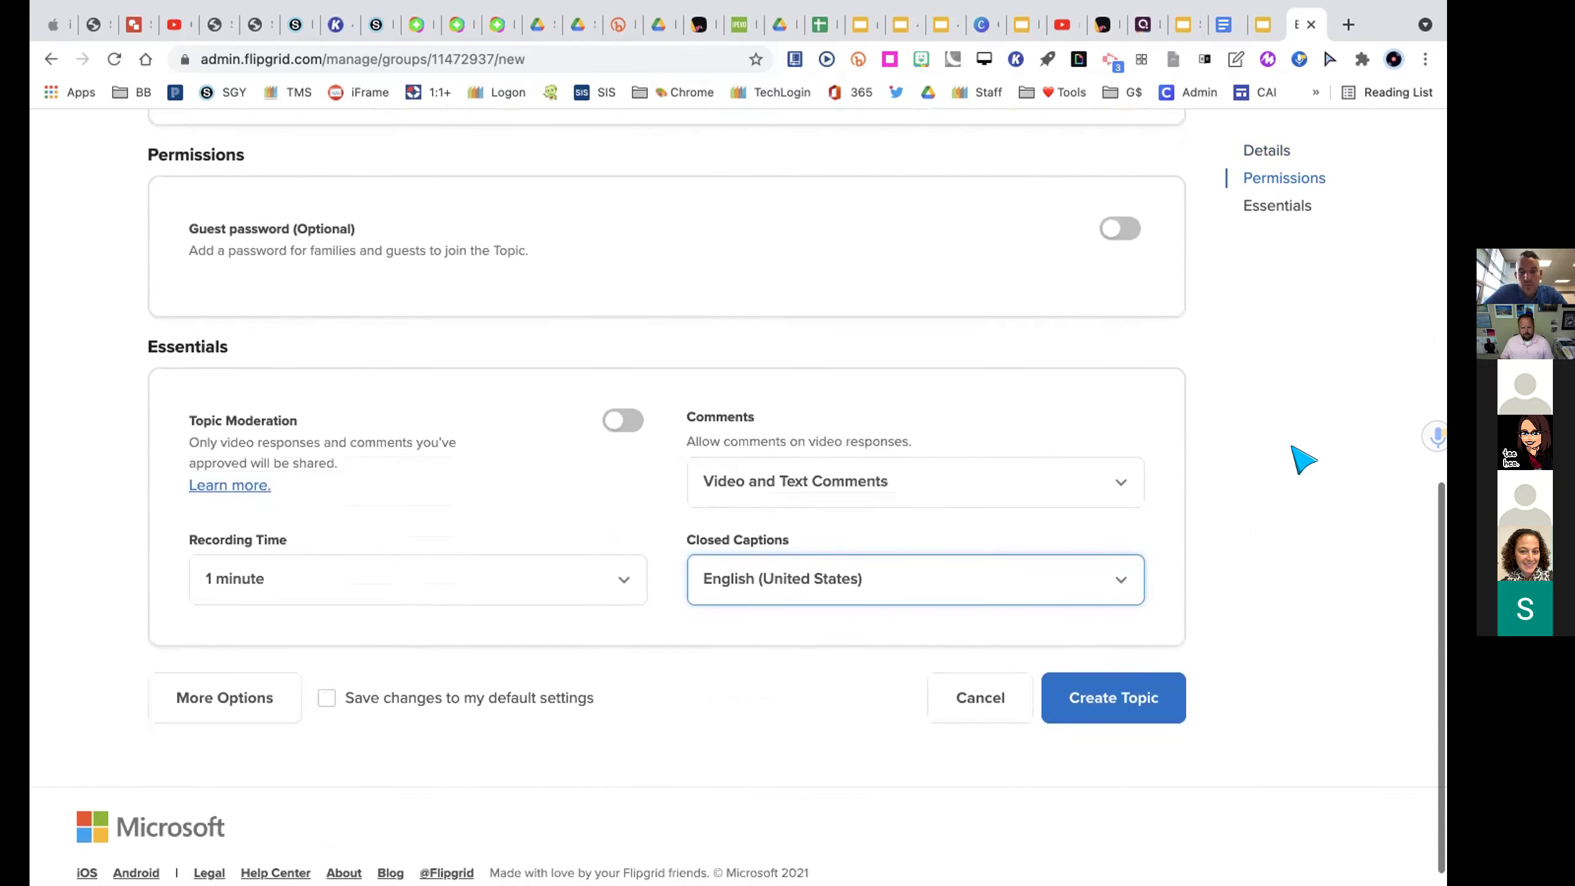
scroll(1303, 458, "up", 1)
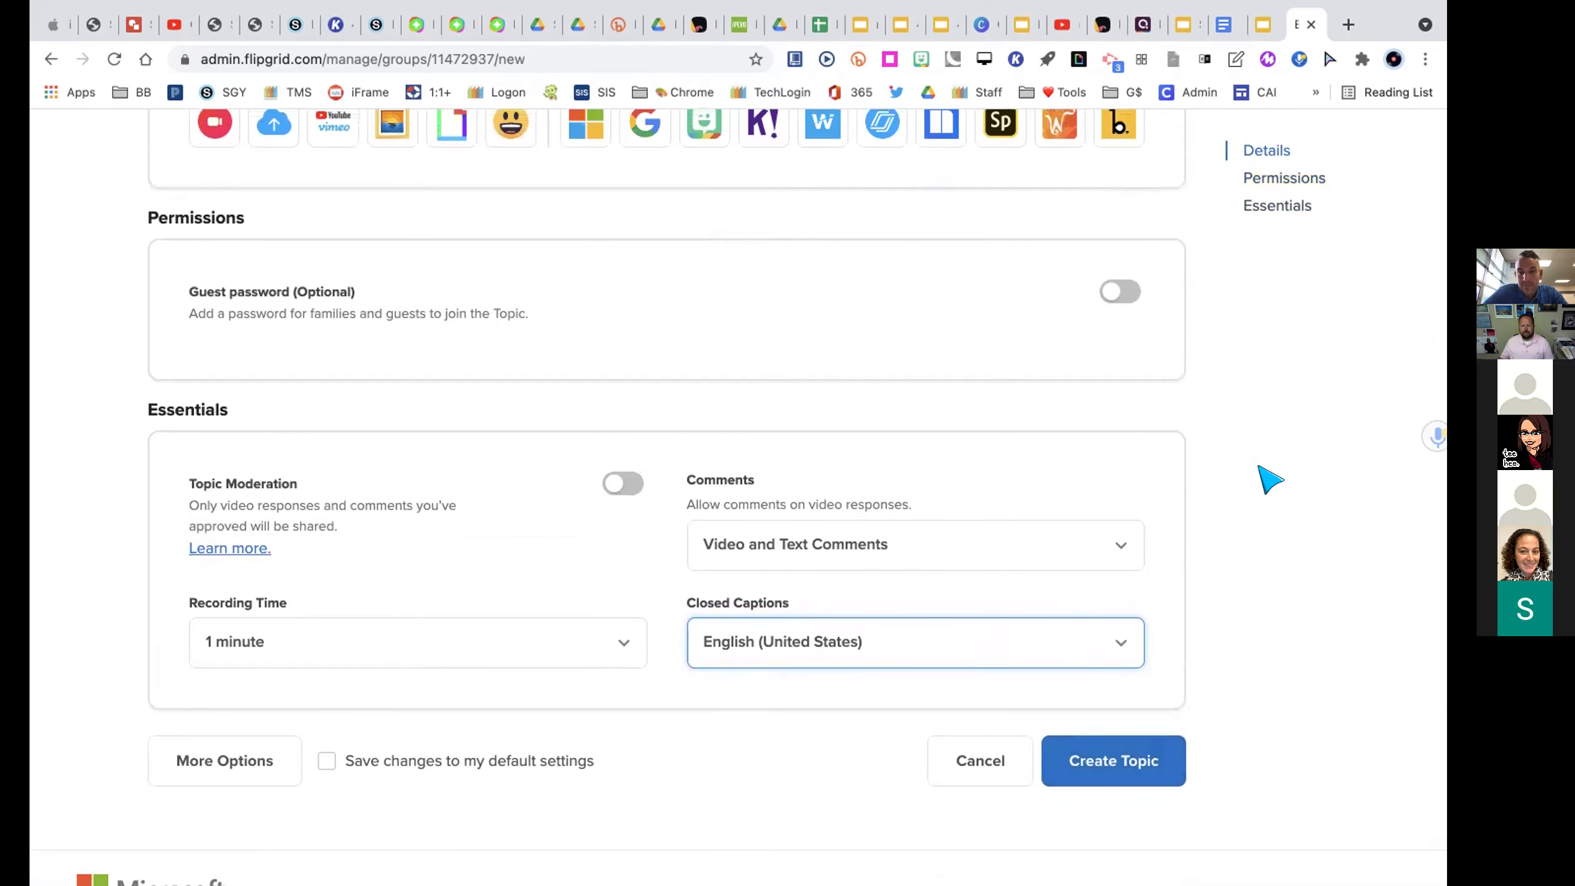
scroll(1006, 362, "up", 9)
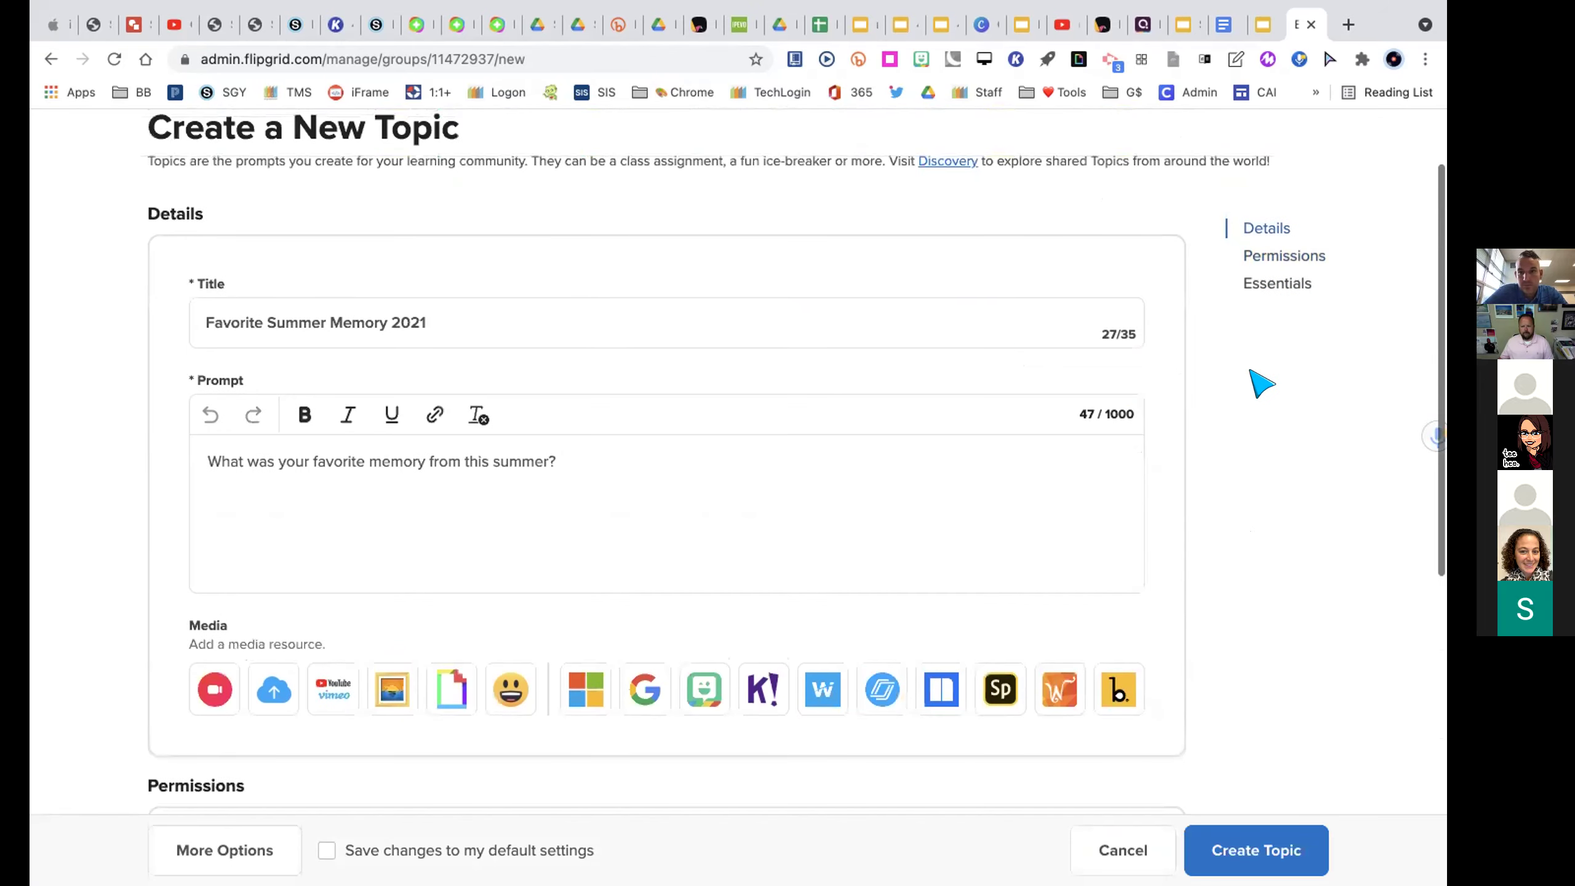
scroll(1259, 381, "up", 2)
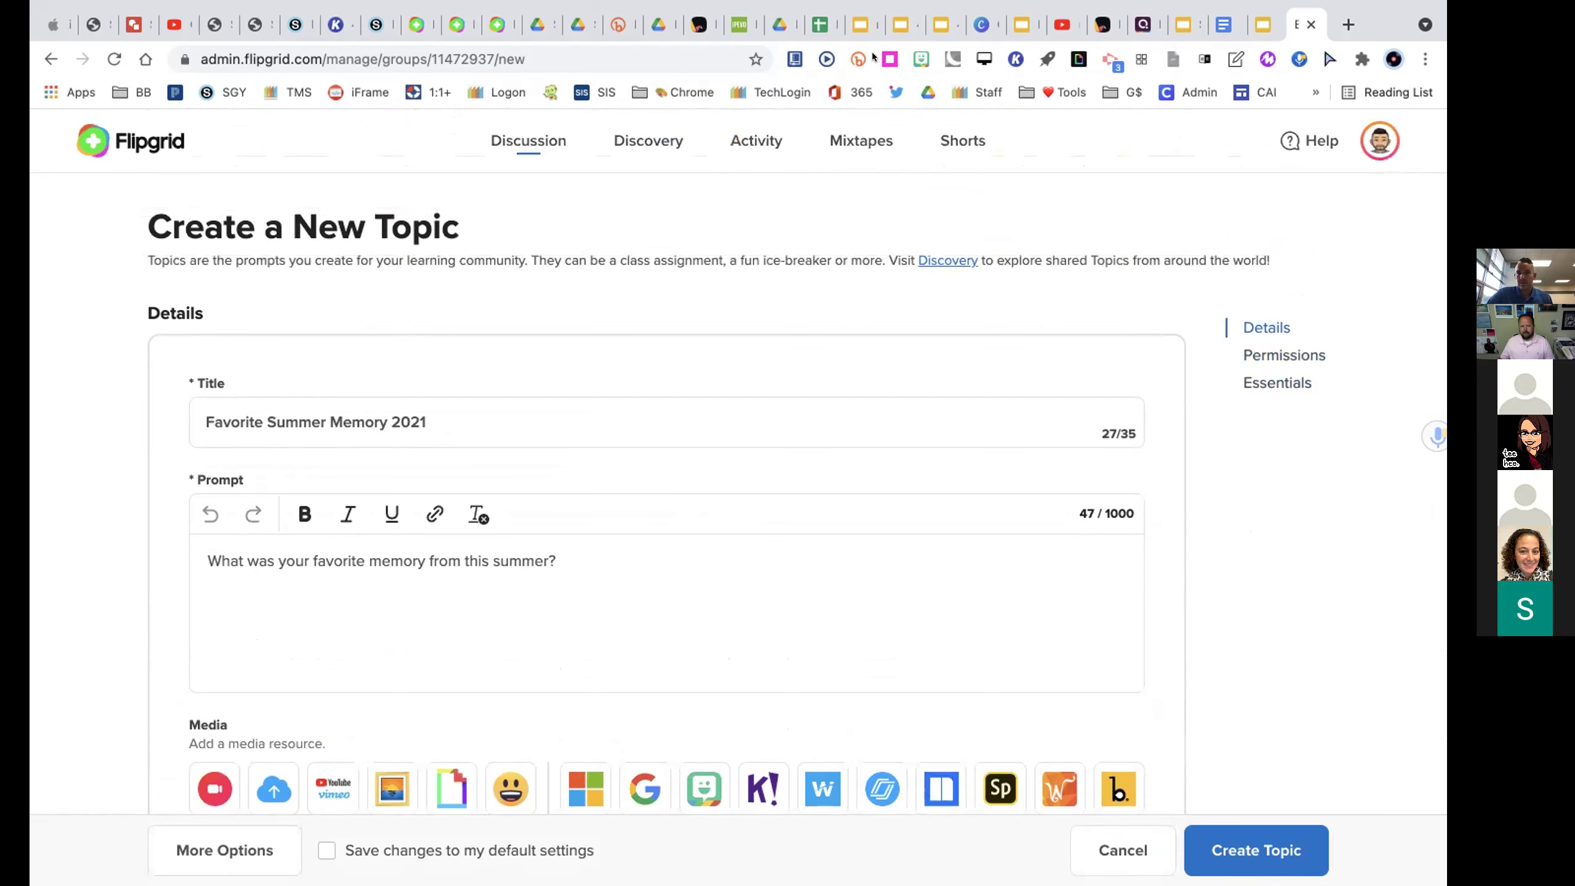
key("ctrl+alt+c")
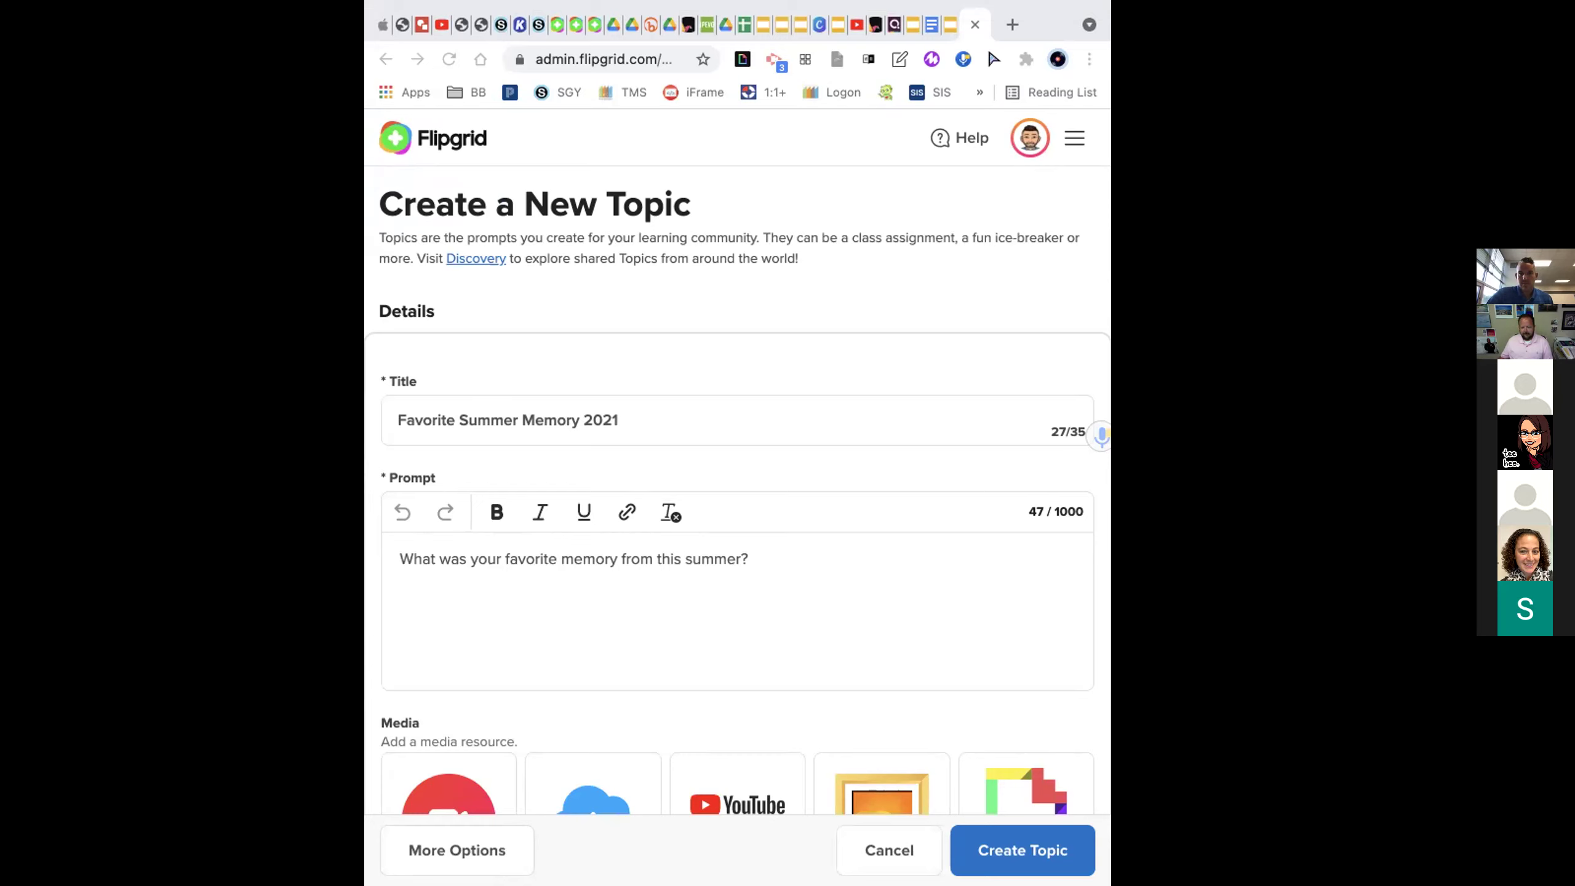
left_click(429, 38)
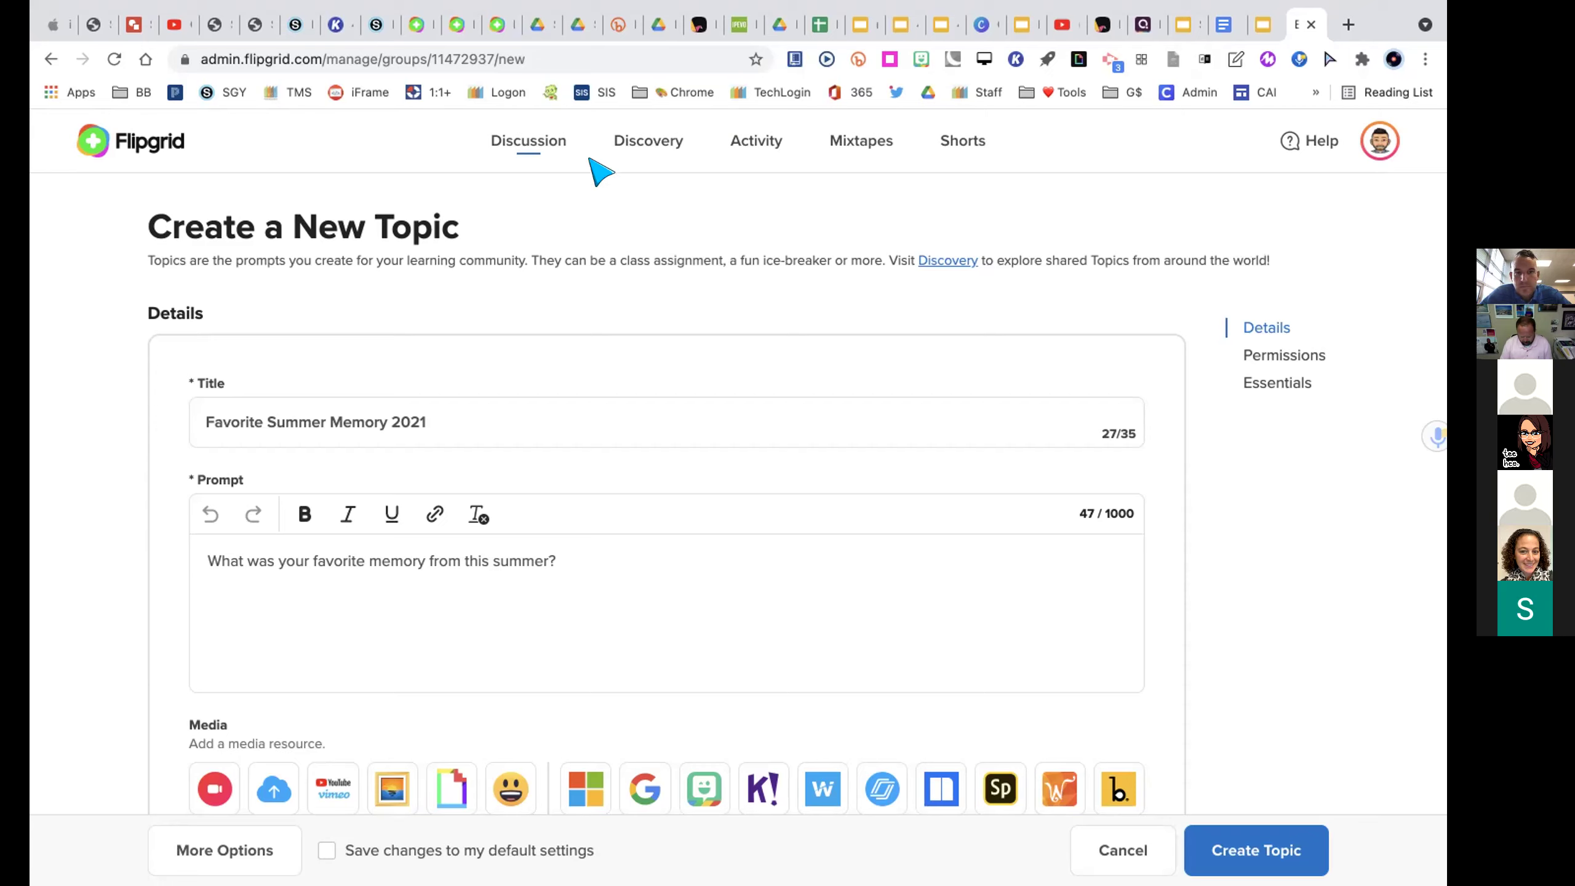
scroll(989, 392, "down", 1)
scroll(990, 392, "up", 1)
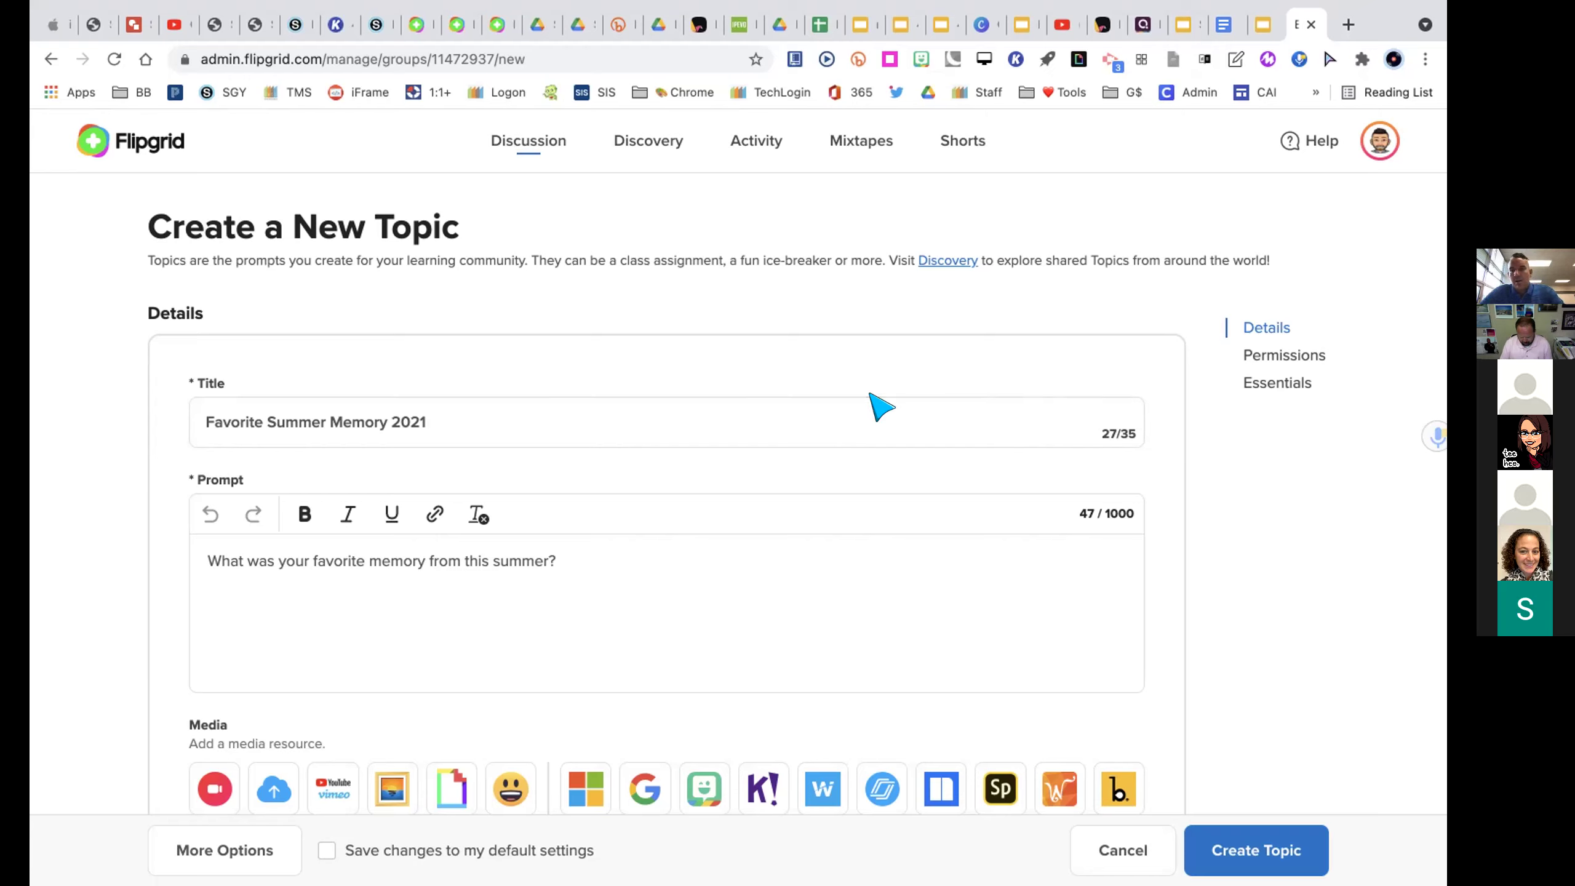
left_click(853, 669)
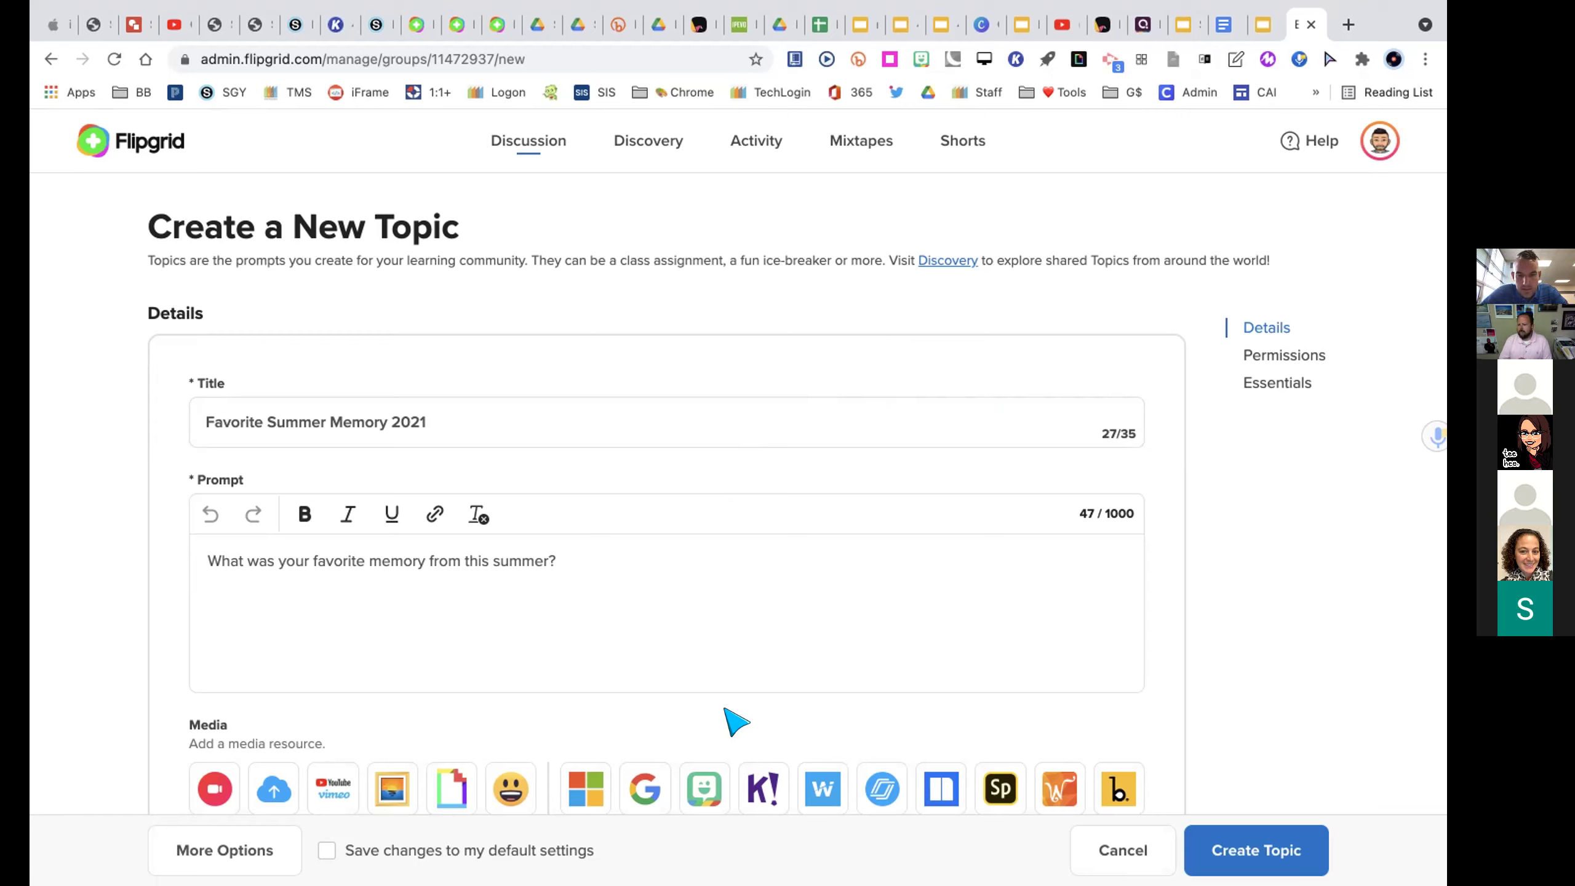
left_click(747, 642)
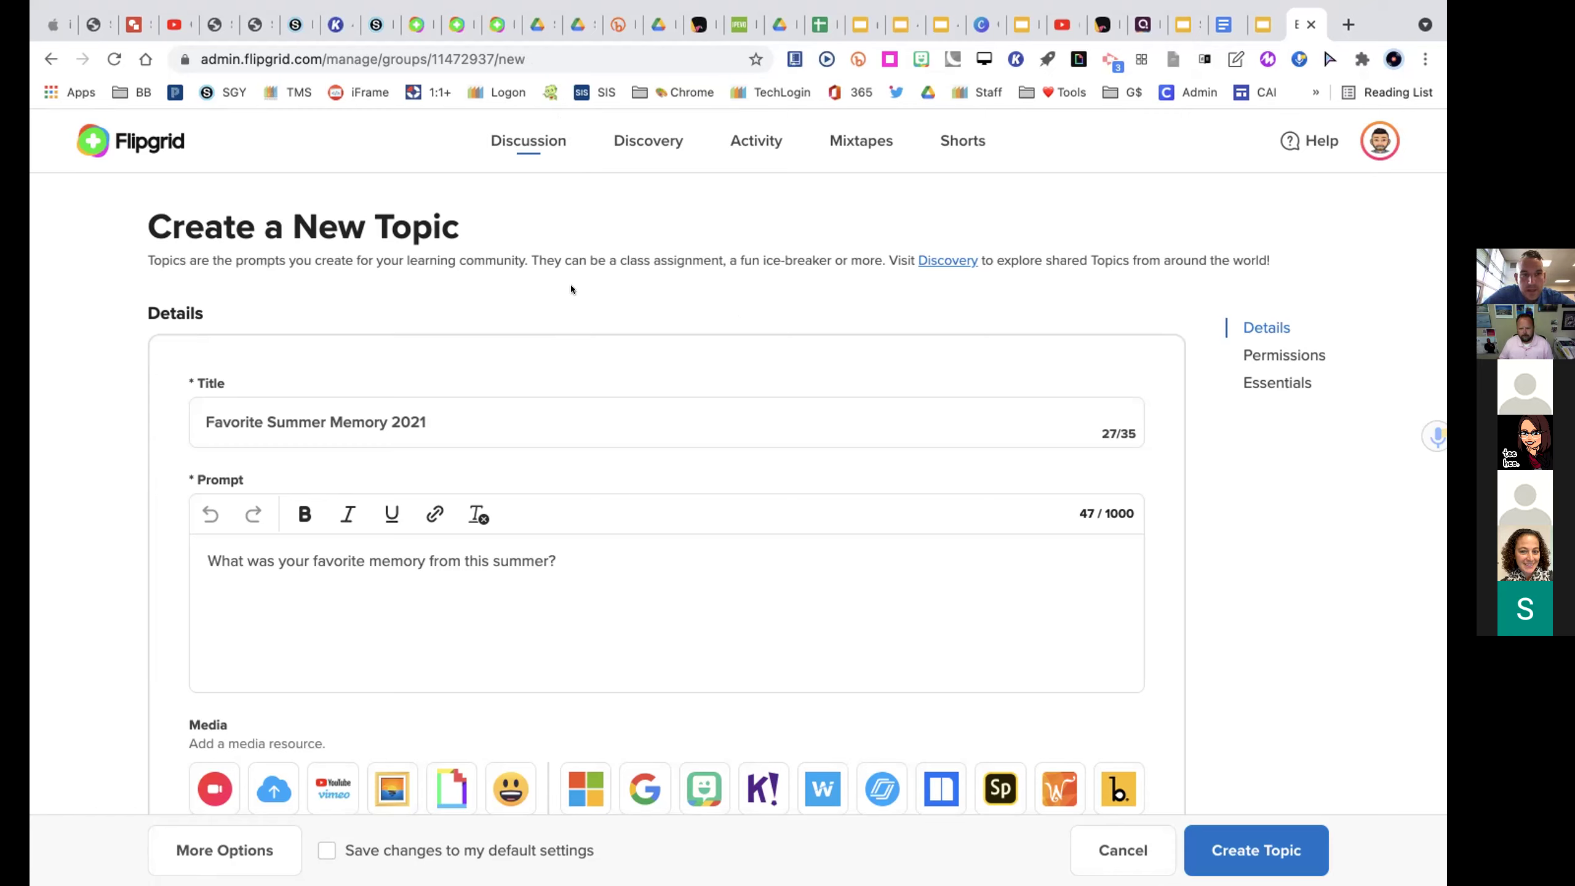
scroll(664, 312, "down", 2)
scroll(664, 312, "up", 2)
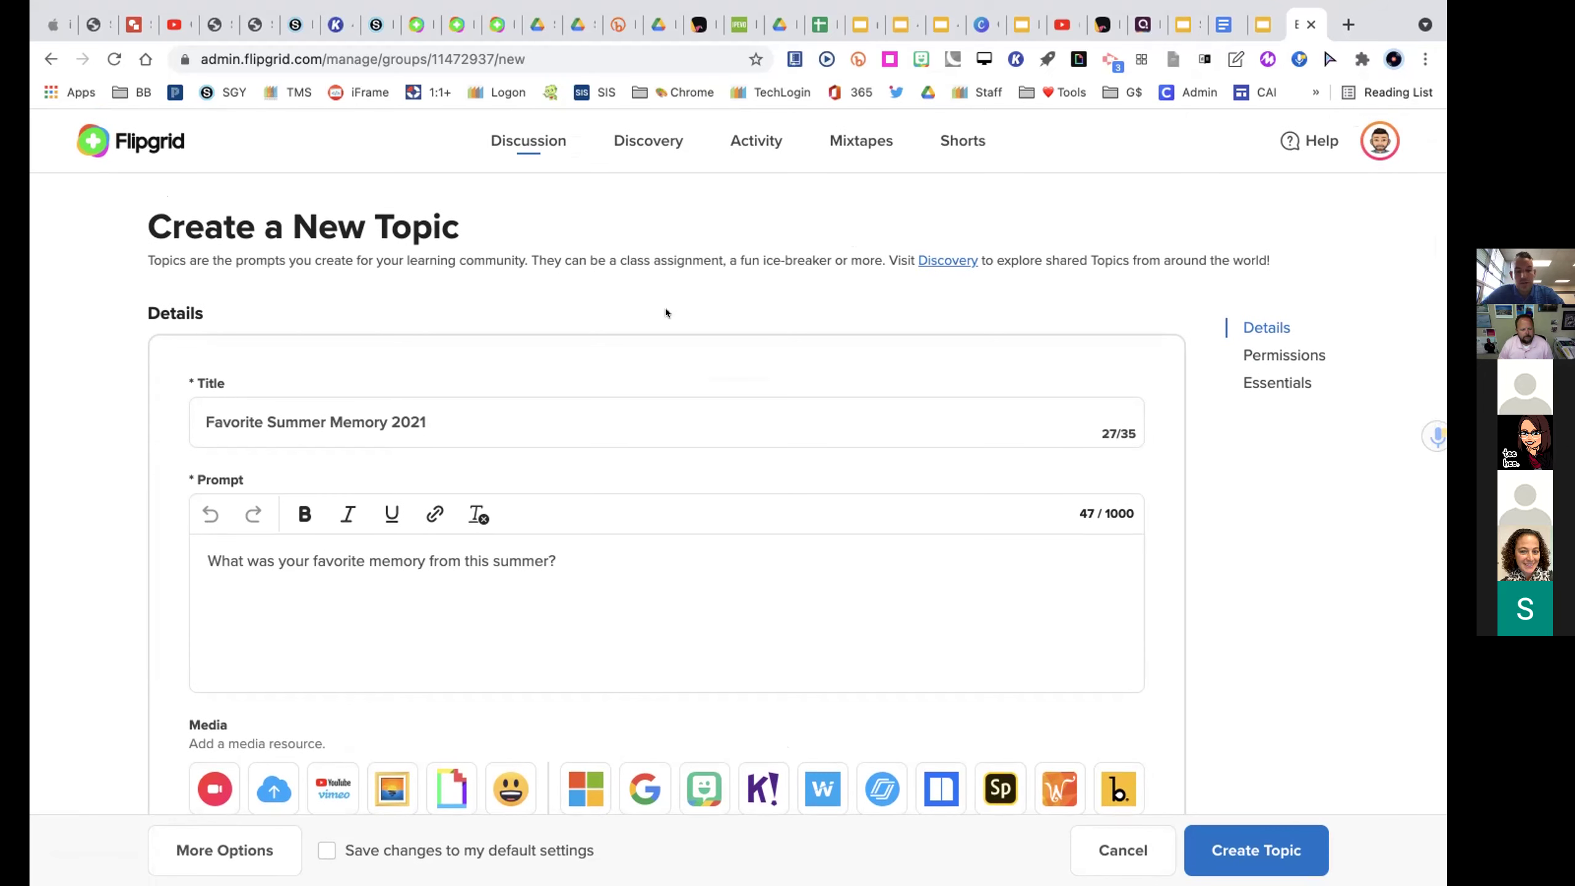
- Open the video recorder as the topic's media resource and try microphone-only recording, restoring the camera view
scroll(1070, 585, "down", 4)
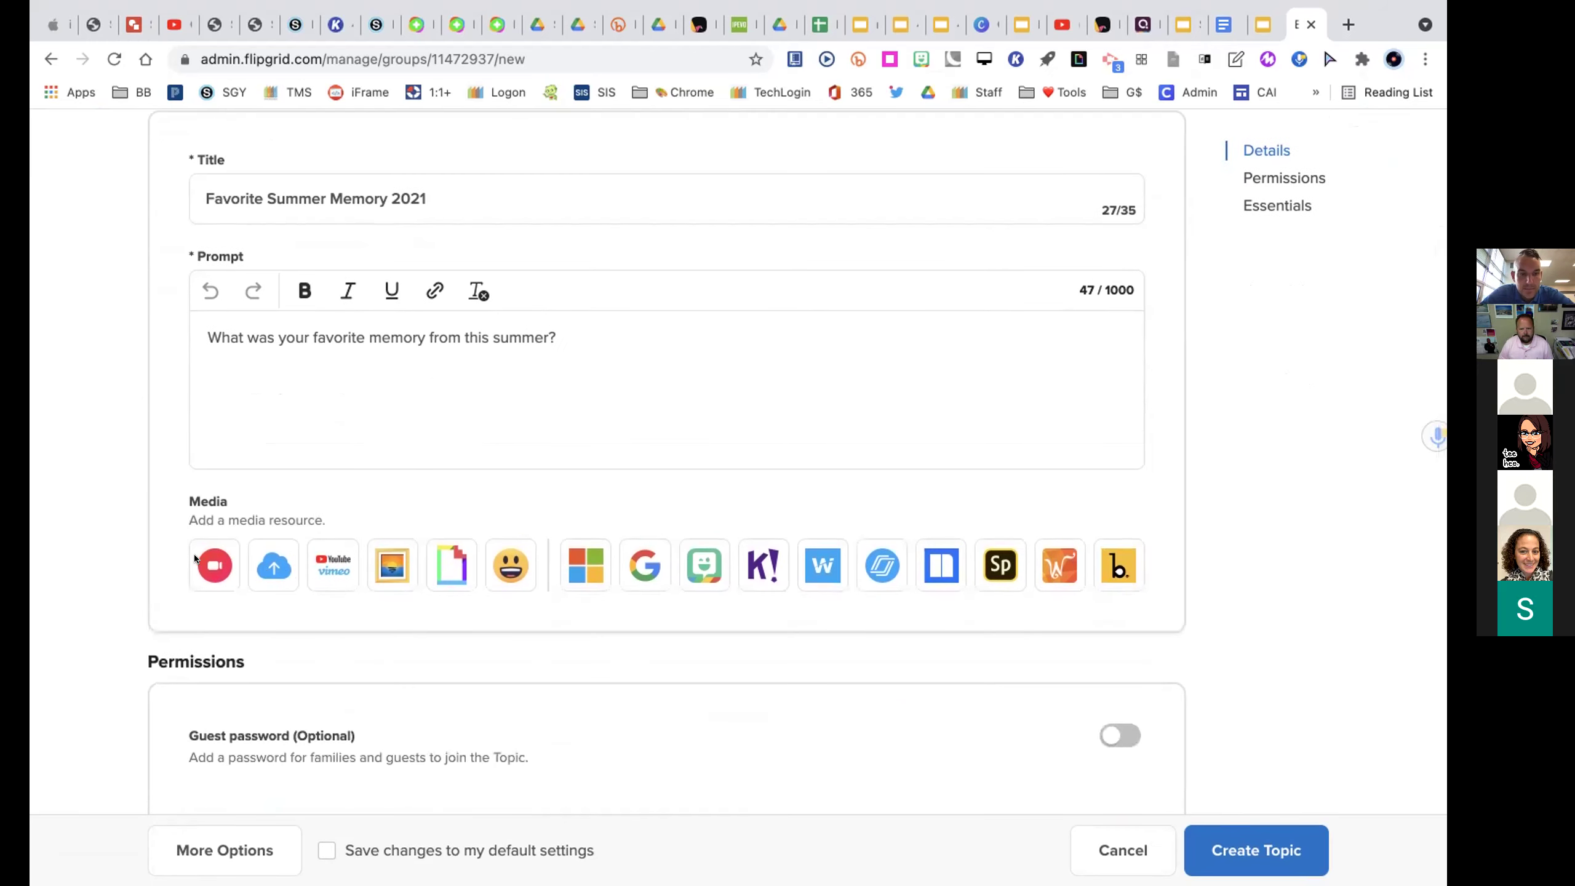
left_click(214, 564)
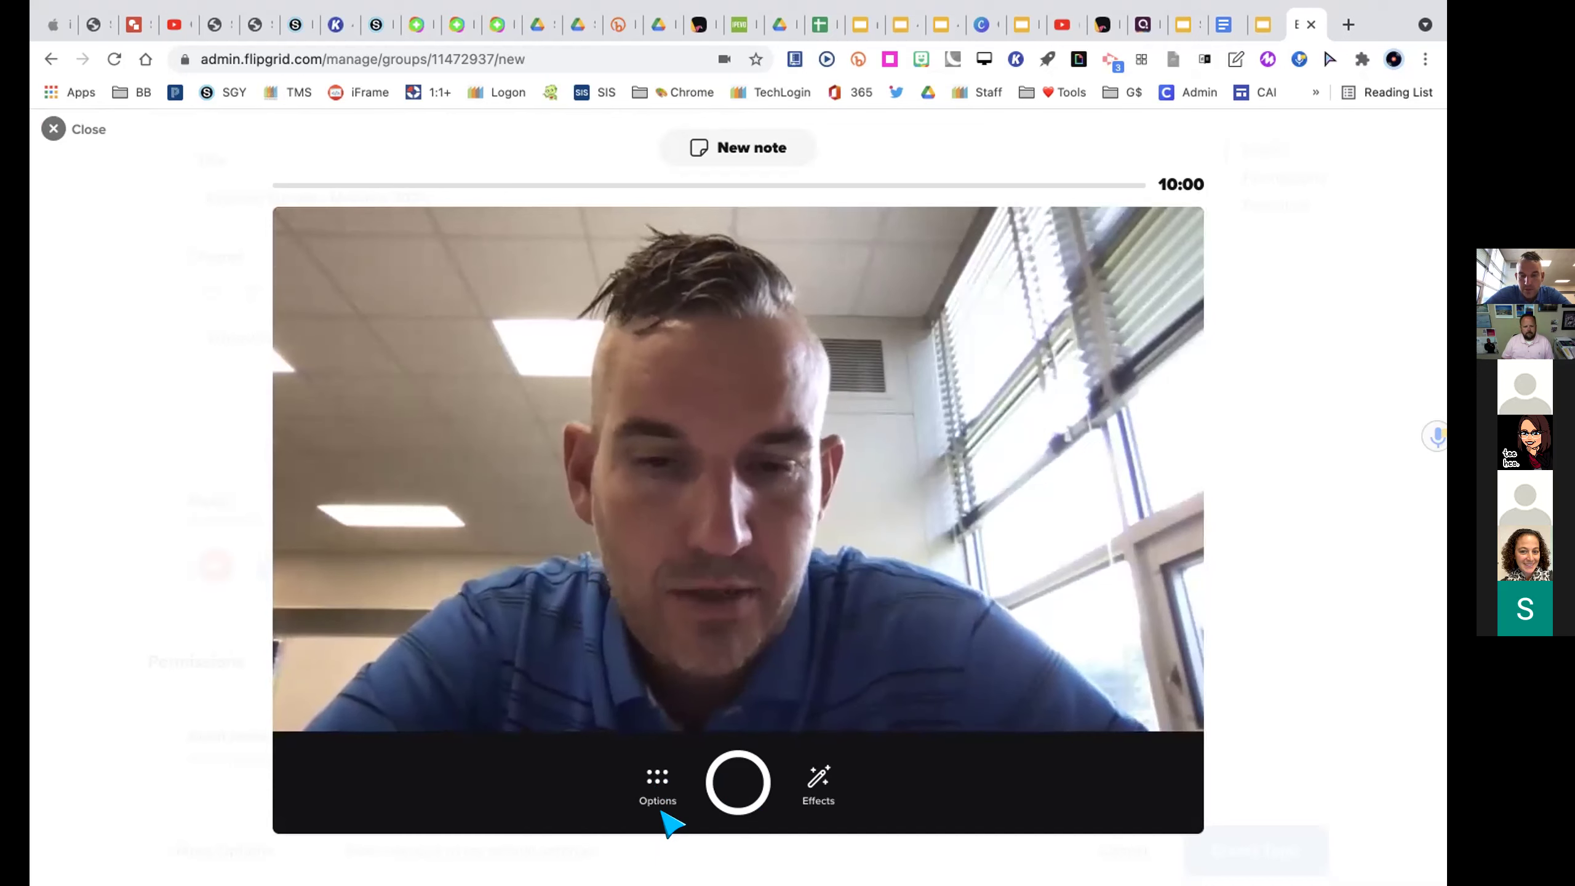
left_click(655, 781)
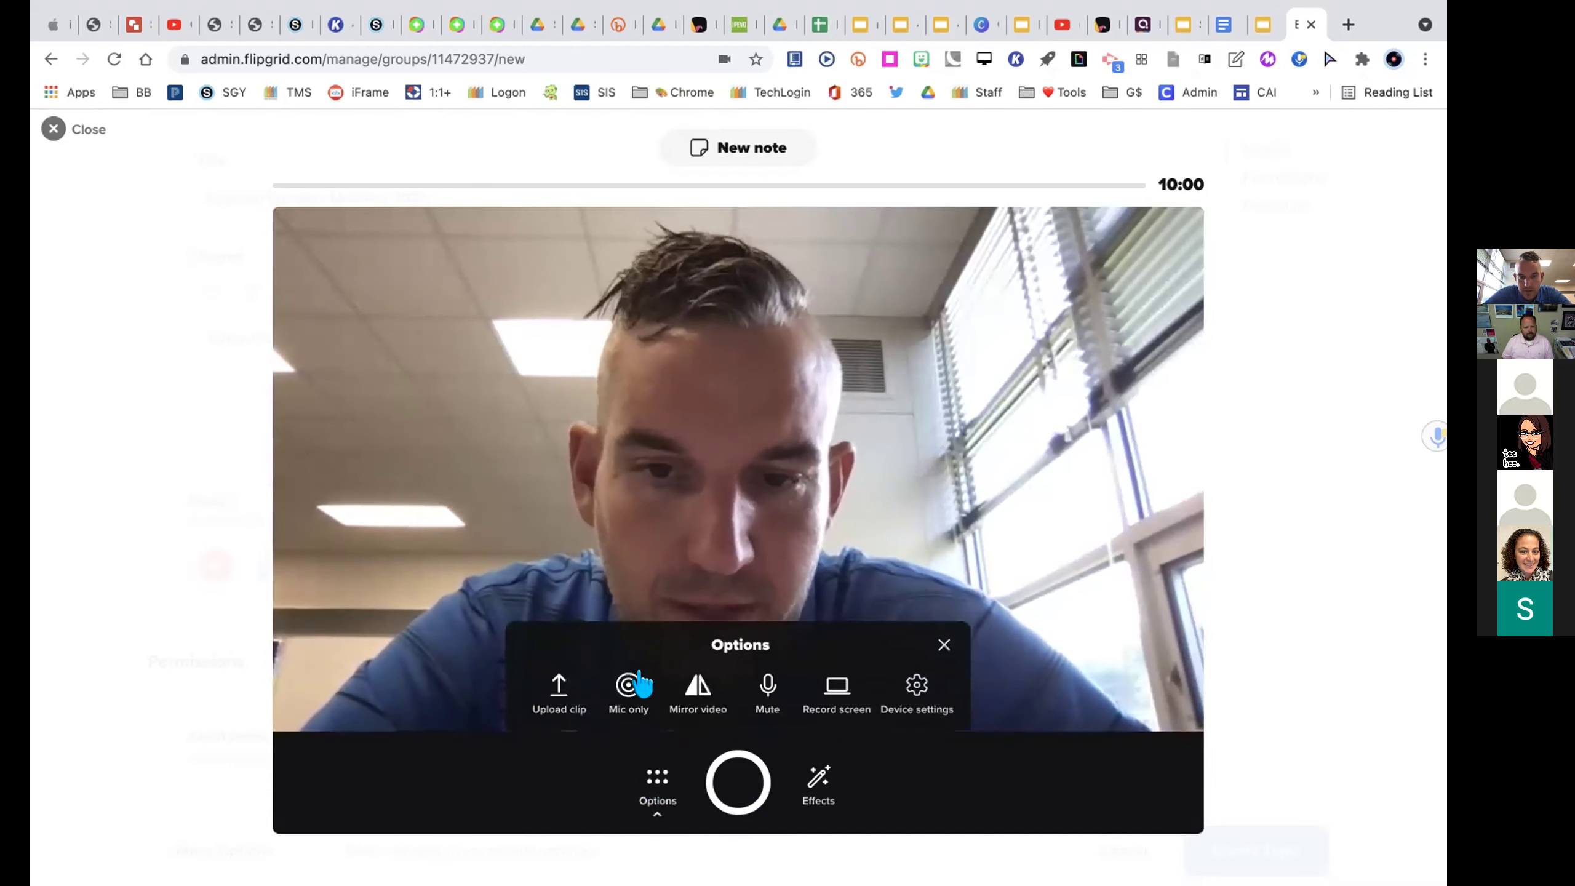
left_click(625, 685)
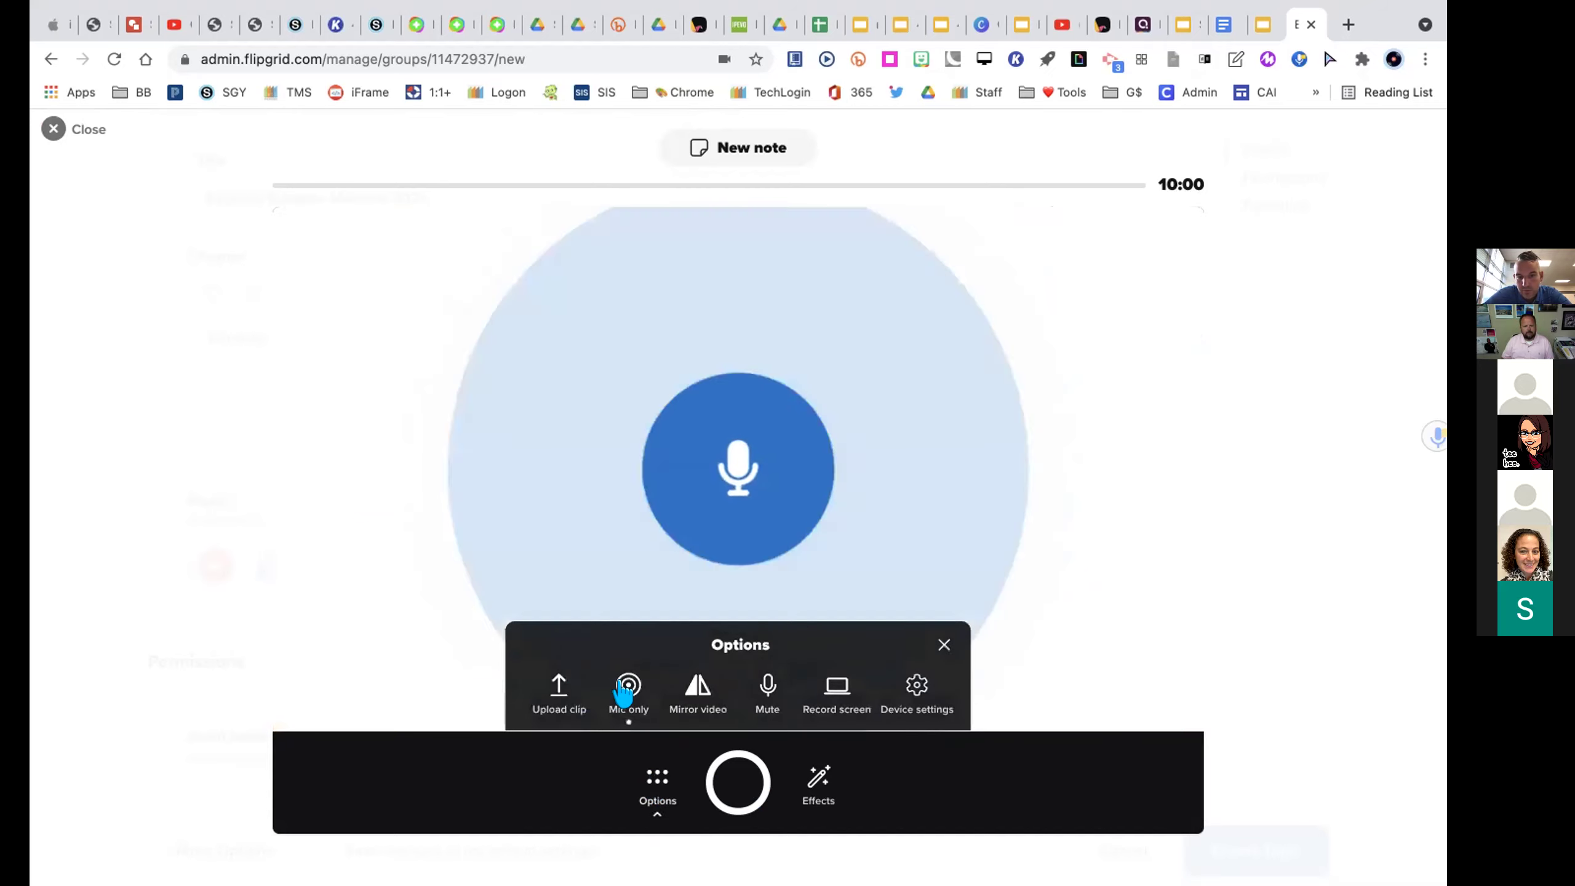
left_click(627, 694)
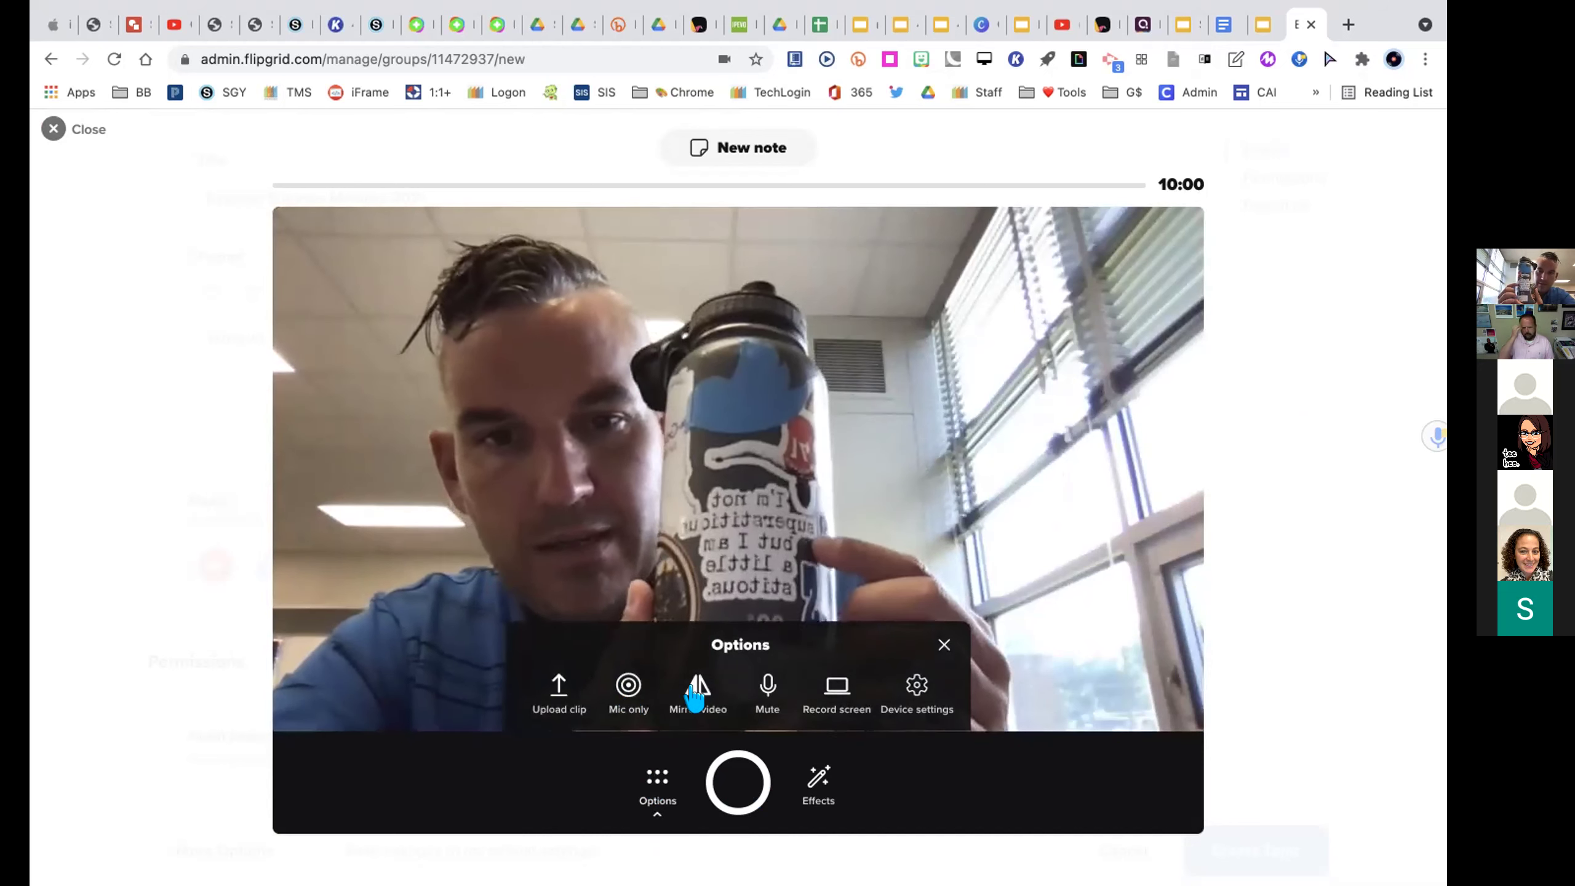
- Turn on mirrored video and toggle the microphone mute on and off
left_click(695, 695)
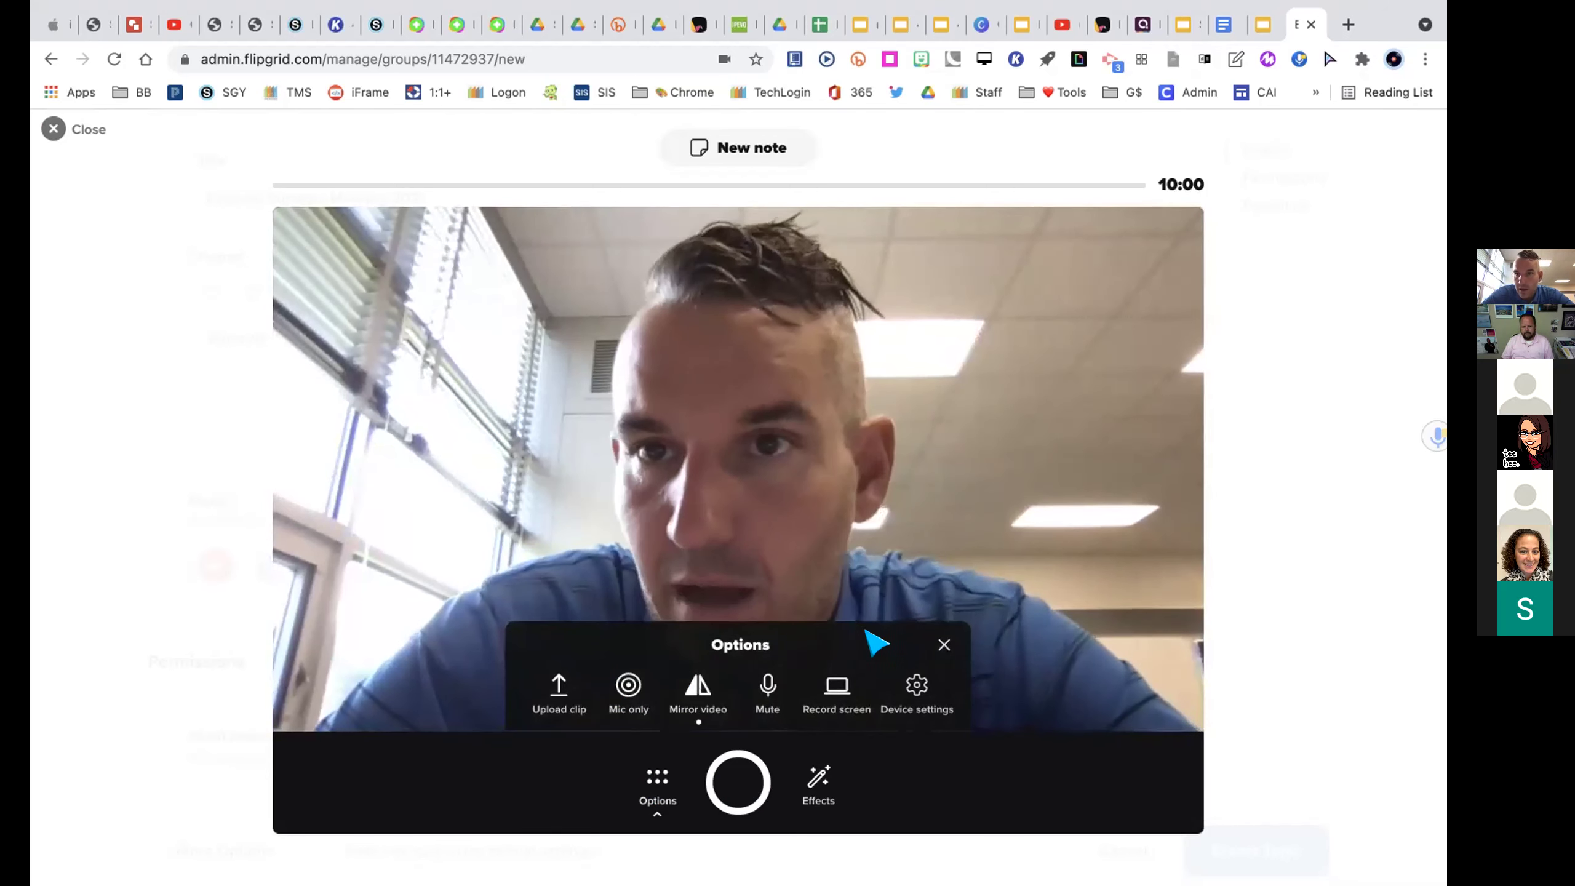
left_click(767, 687)
left_click(767, 688)
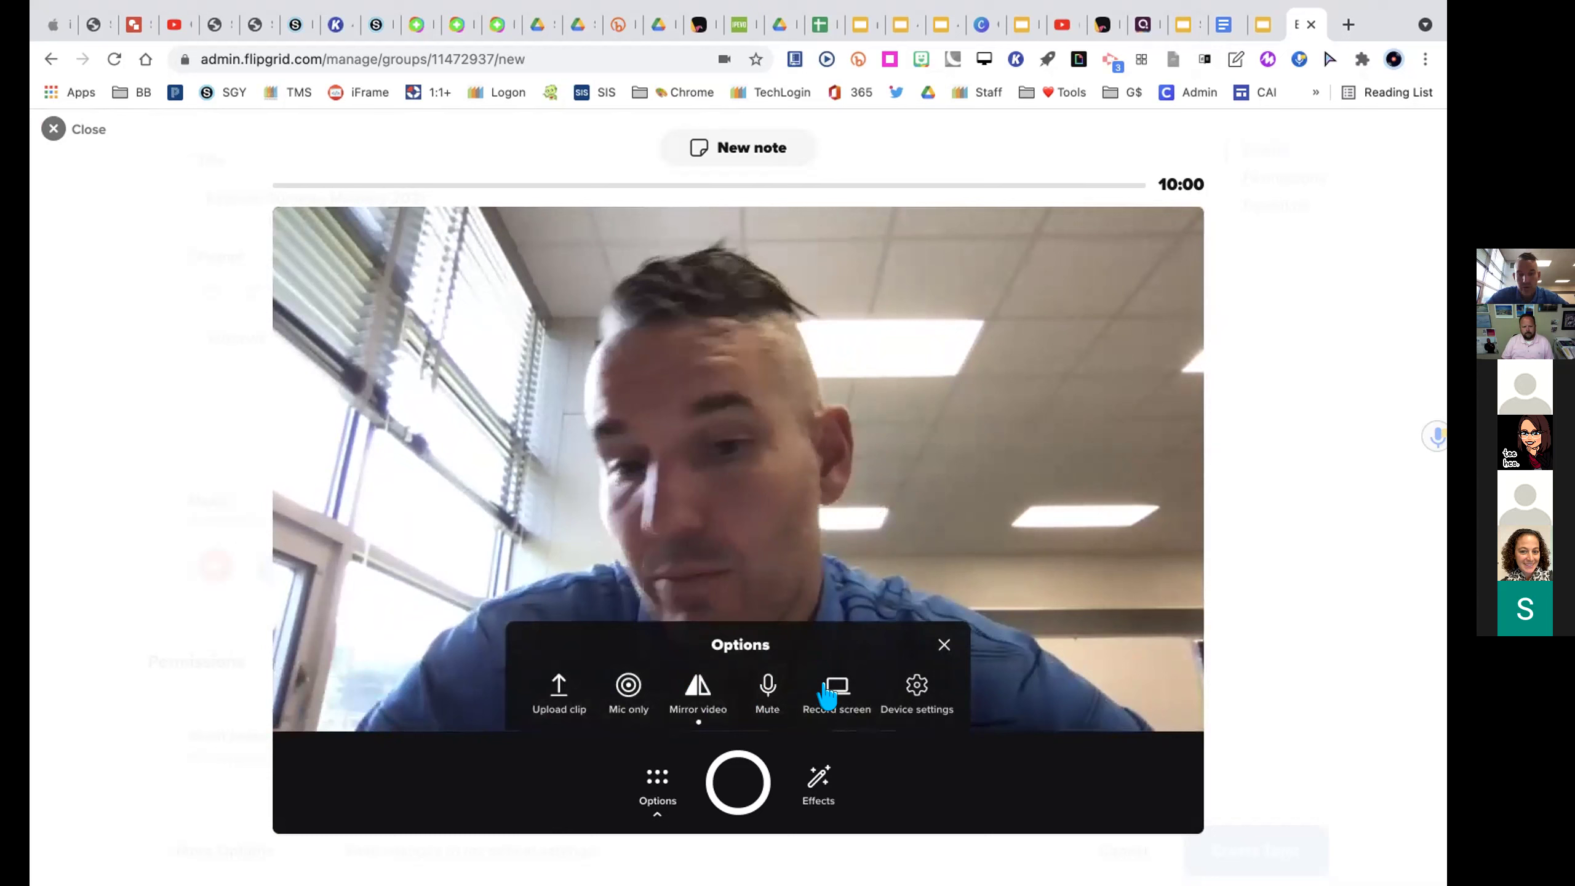
- Check the camera and microphone choices in the recorder's device settings and return to the recording options
left_click(915, 684)
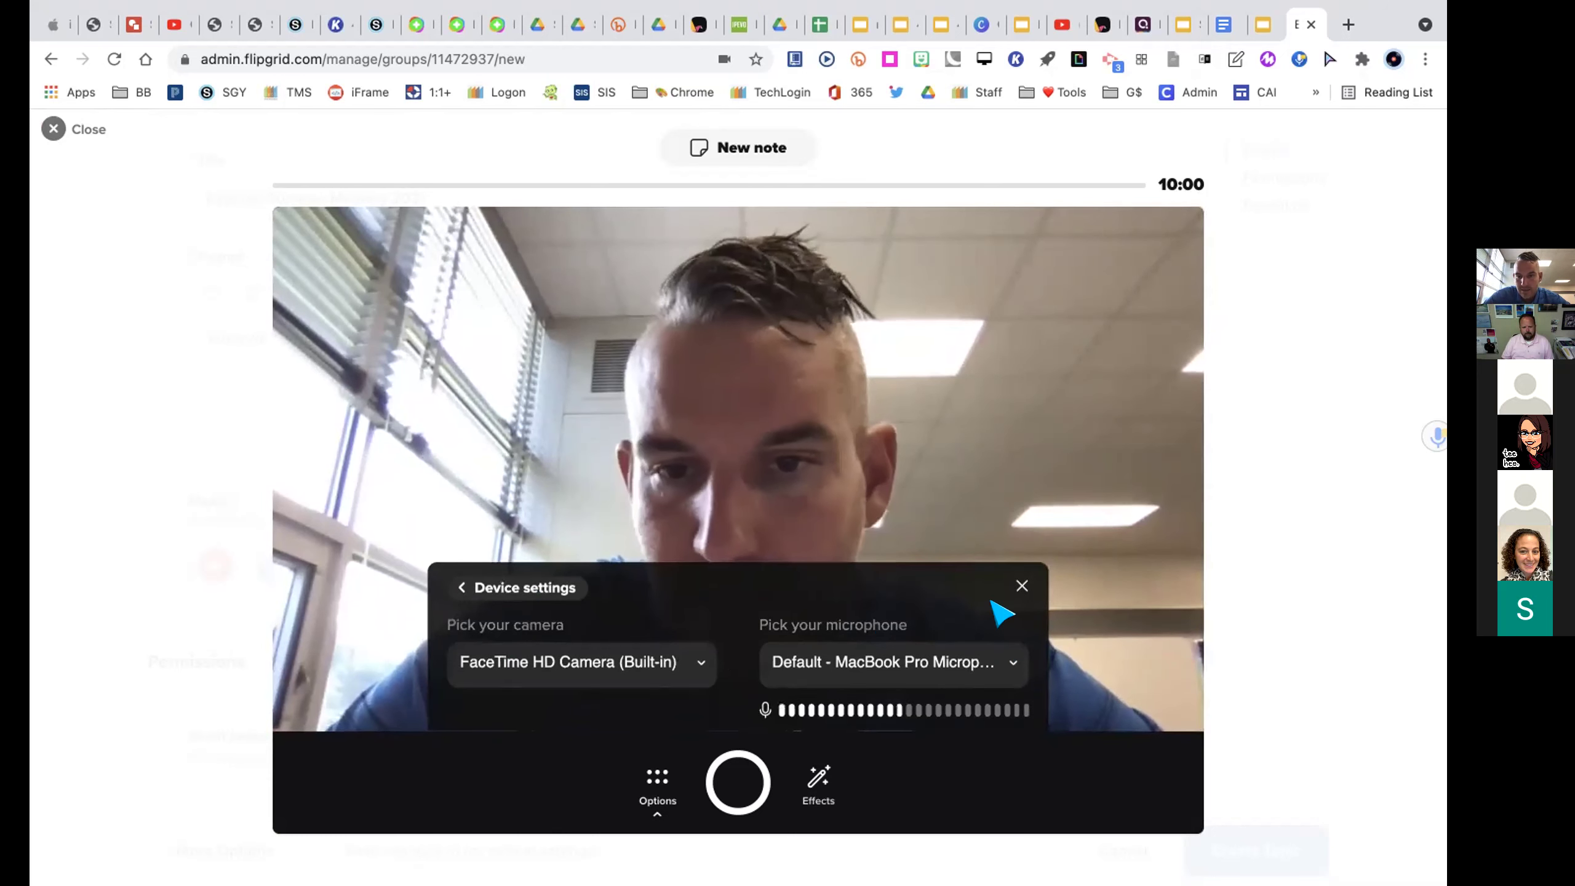
left_click(1016, 587)
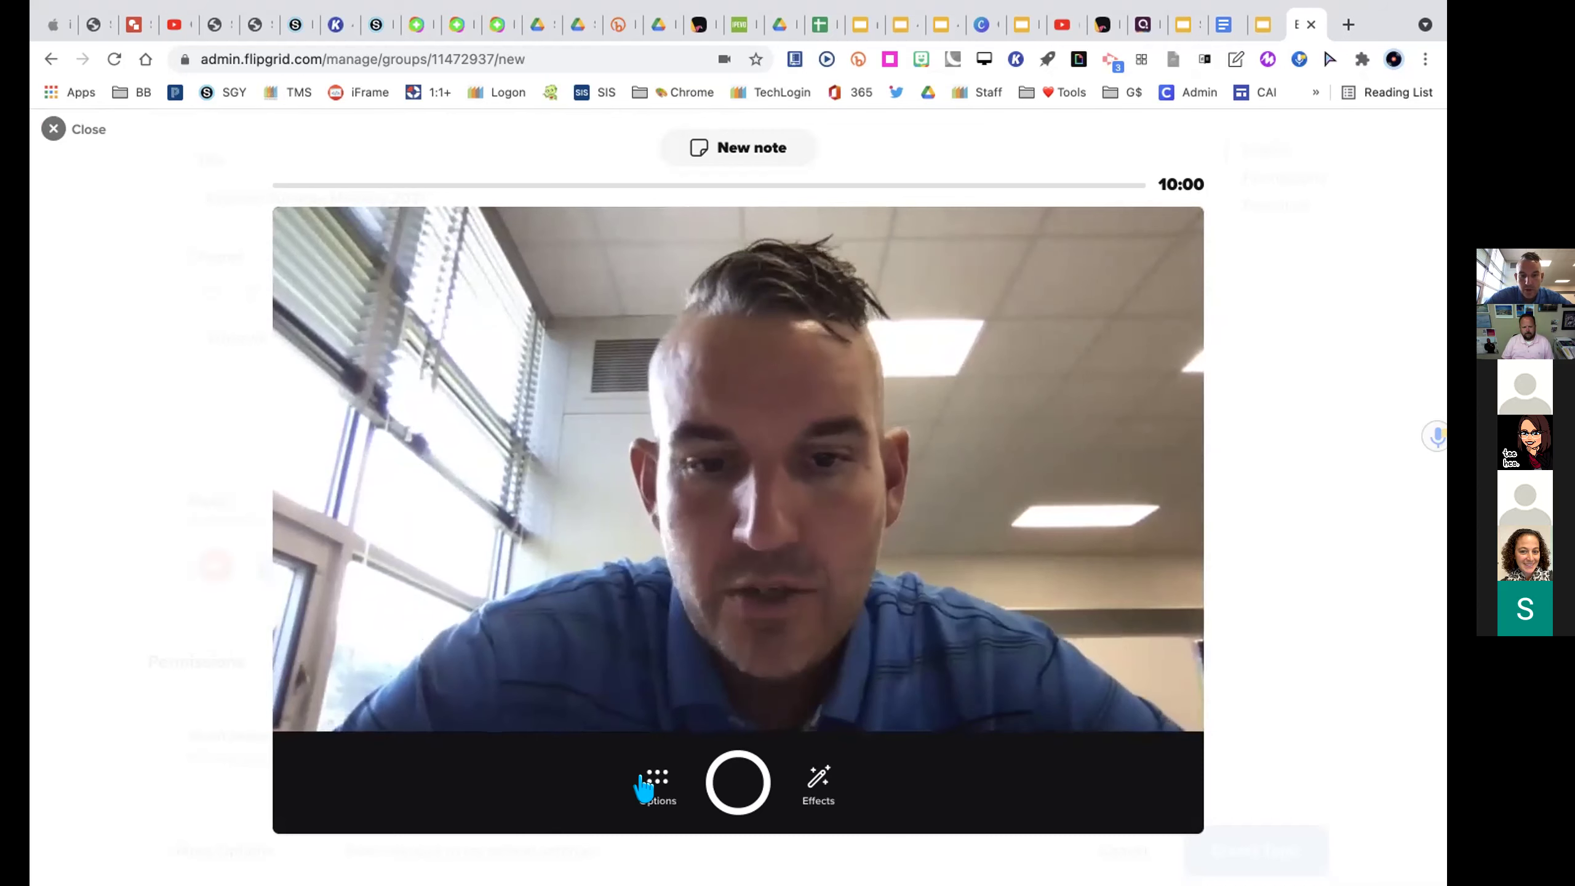
left_click(666, 782)
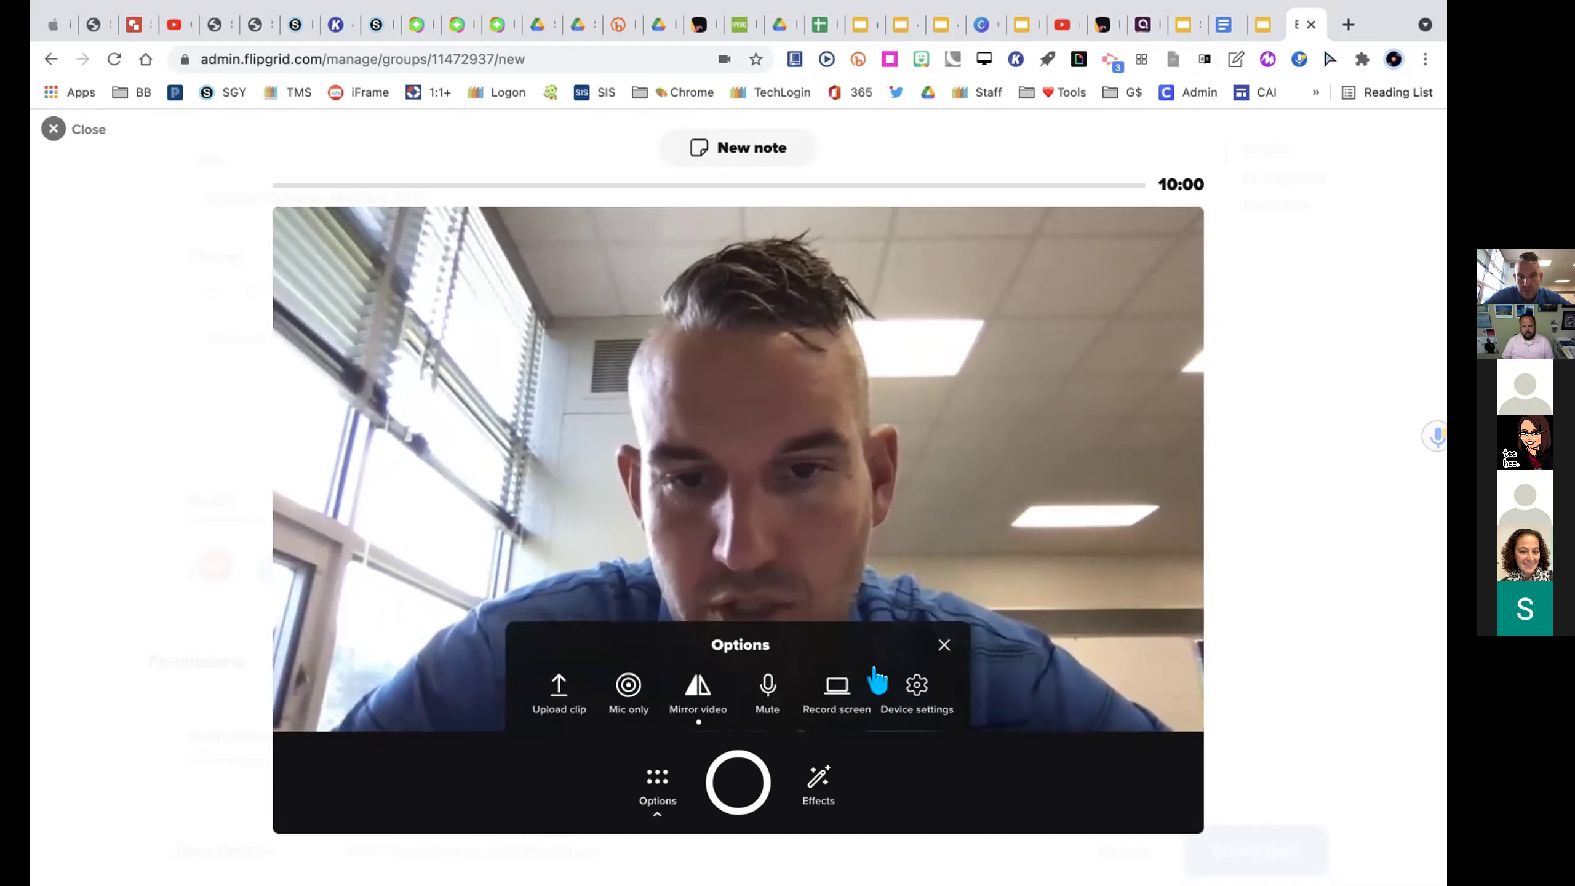
- Browse the recorder's video filters through all pages of the filter collection
left_click(817, 779)
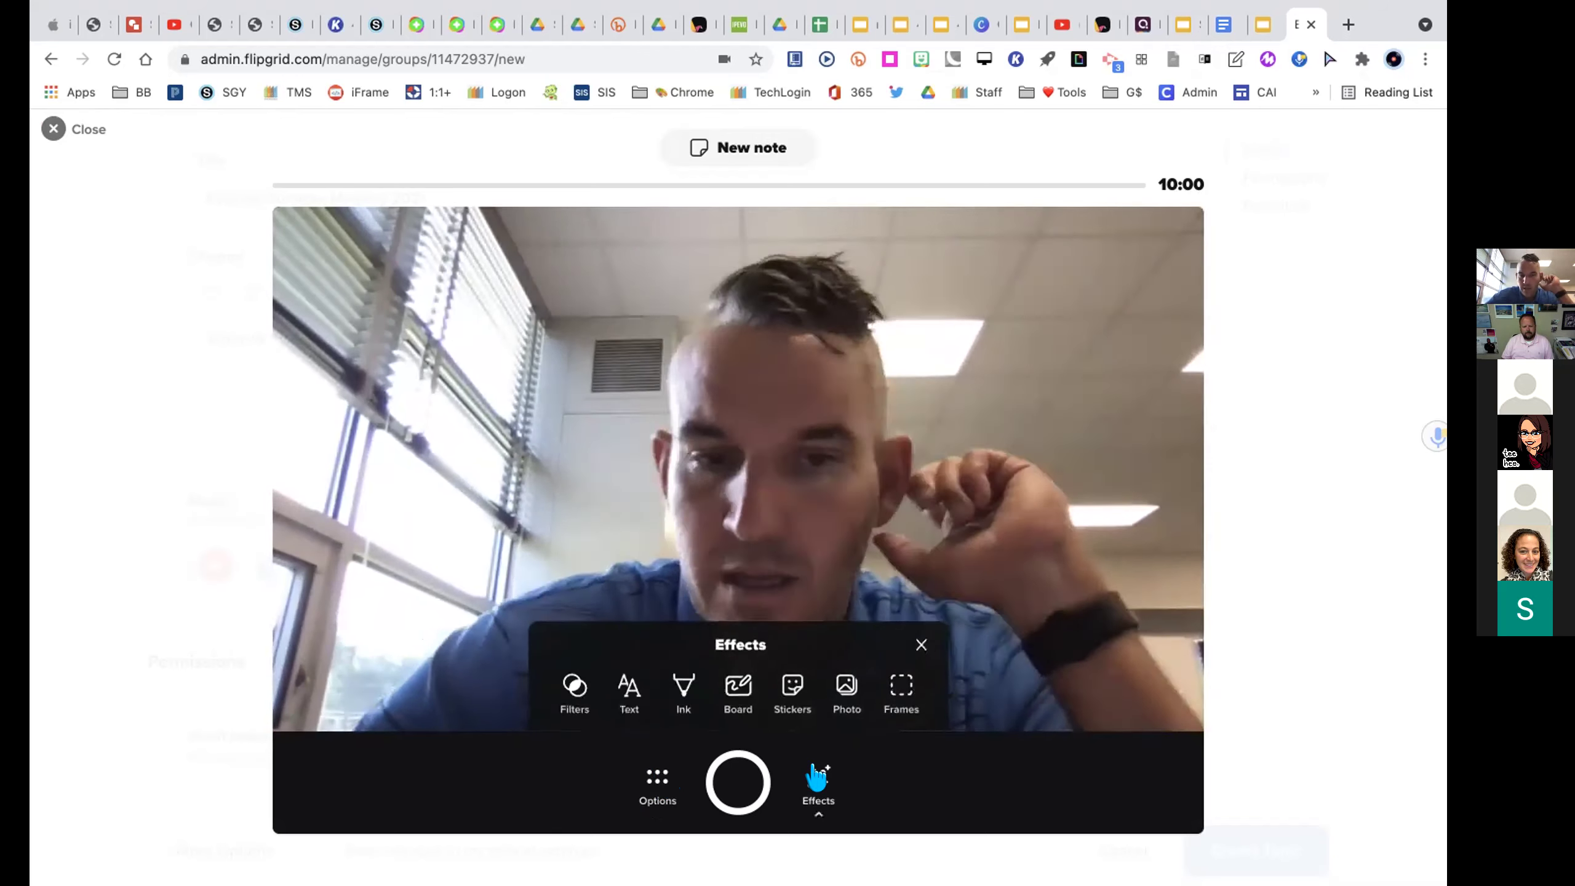
left_click(573, 687)
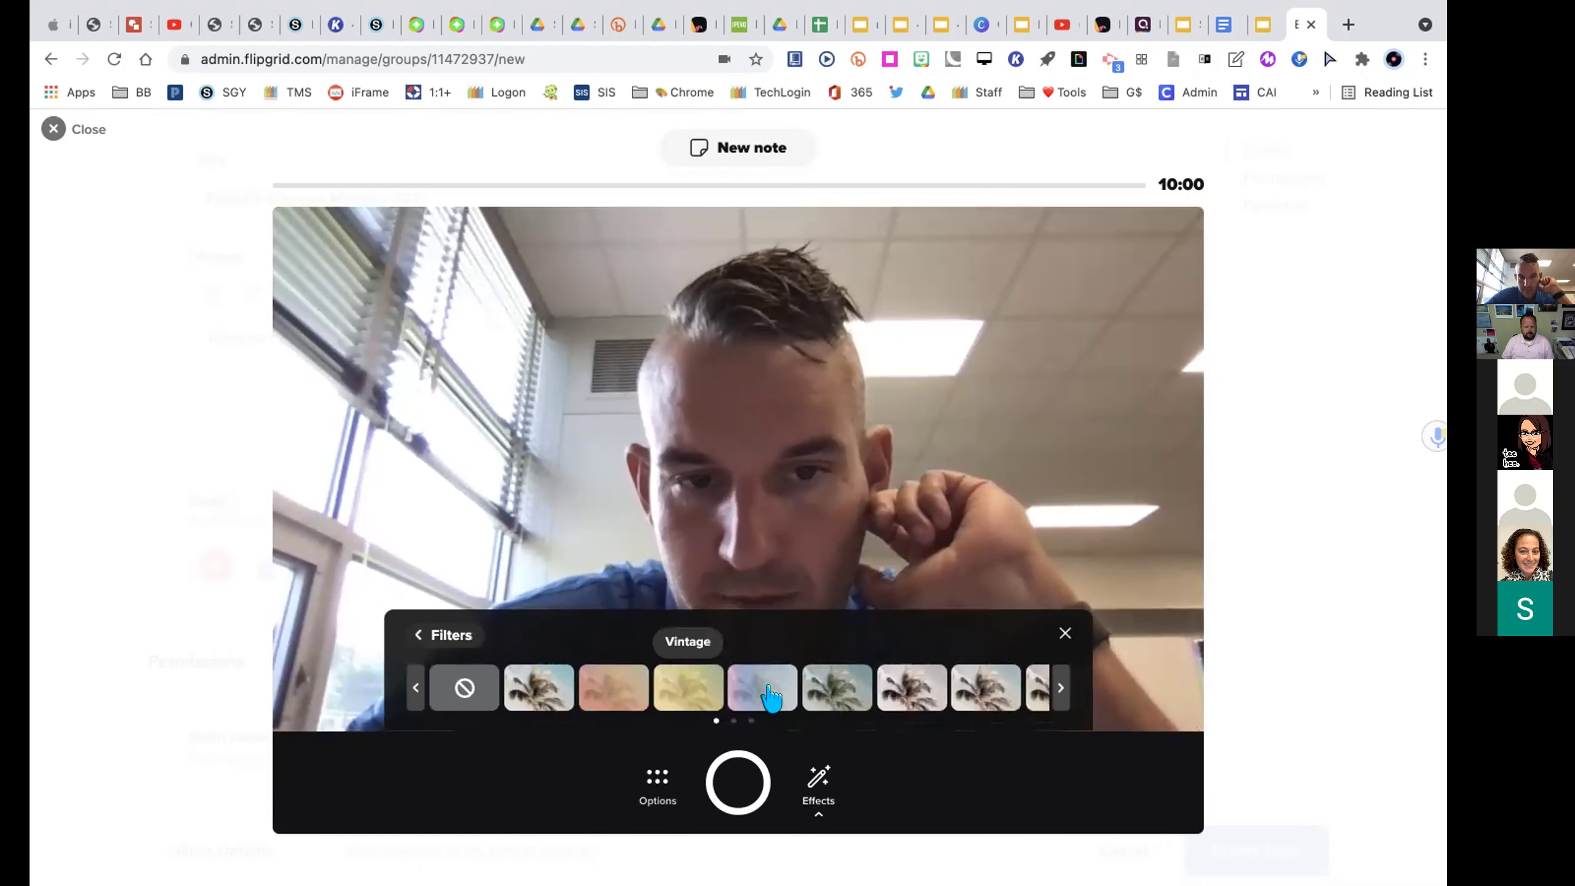
left_click(1059, 689)
left_click(415, 687)
left_click(416, 687)
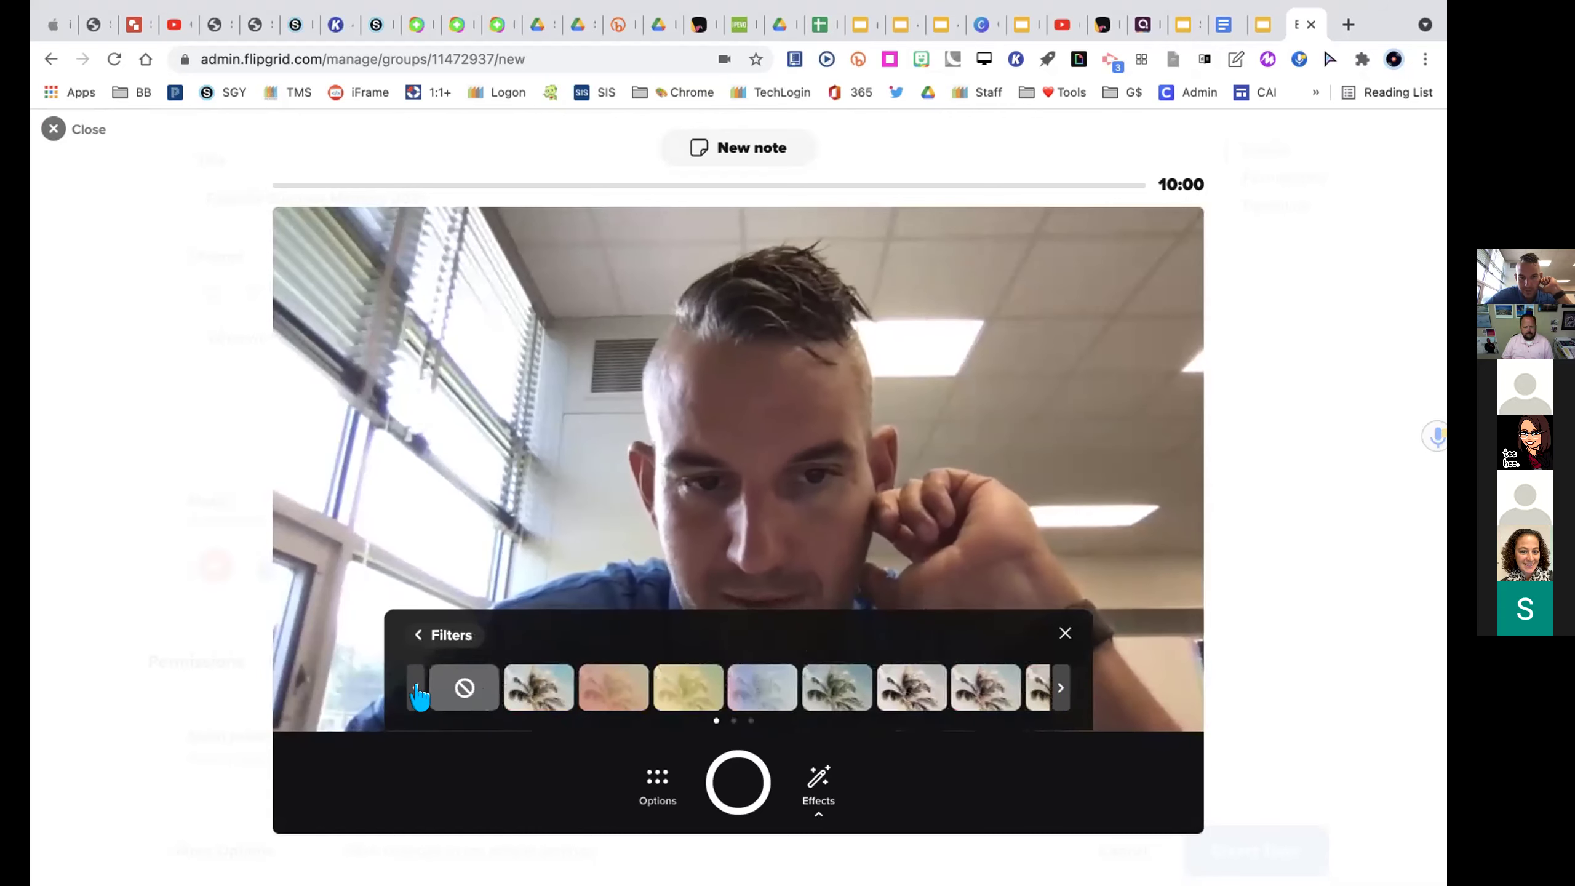
left_click(1060, 687)
left_click(1060, 687)
- Try the pixelated, rainbow and pink-blue filters on the camera view, remove the filter and return to the effects
left_click(1013, 687)
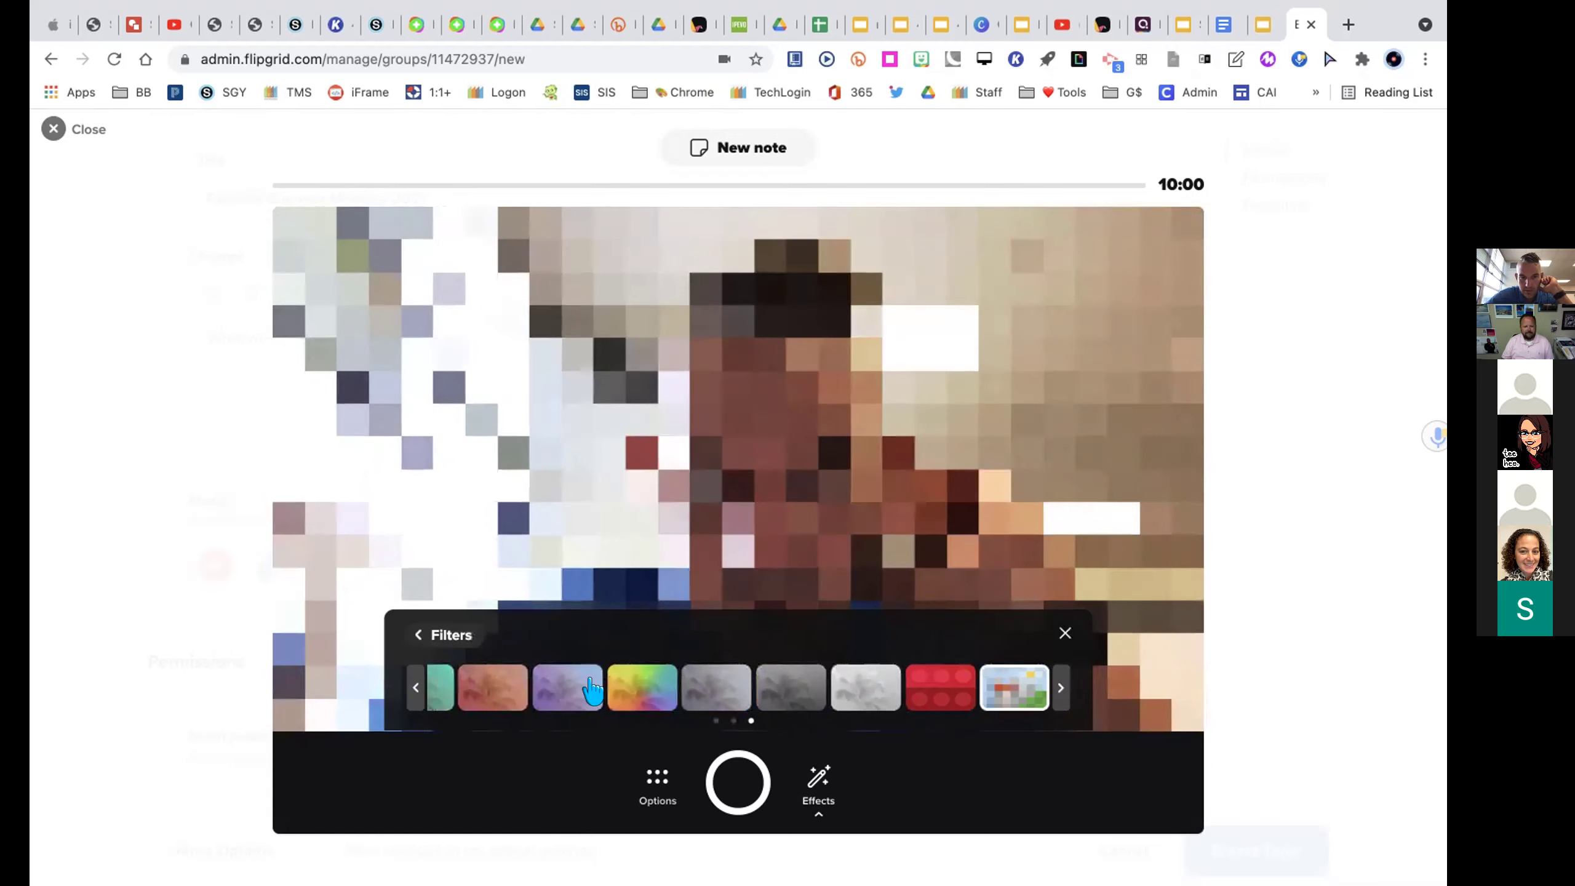
left_click(642, 687)
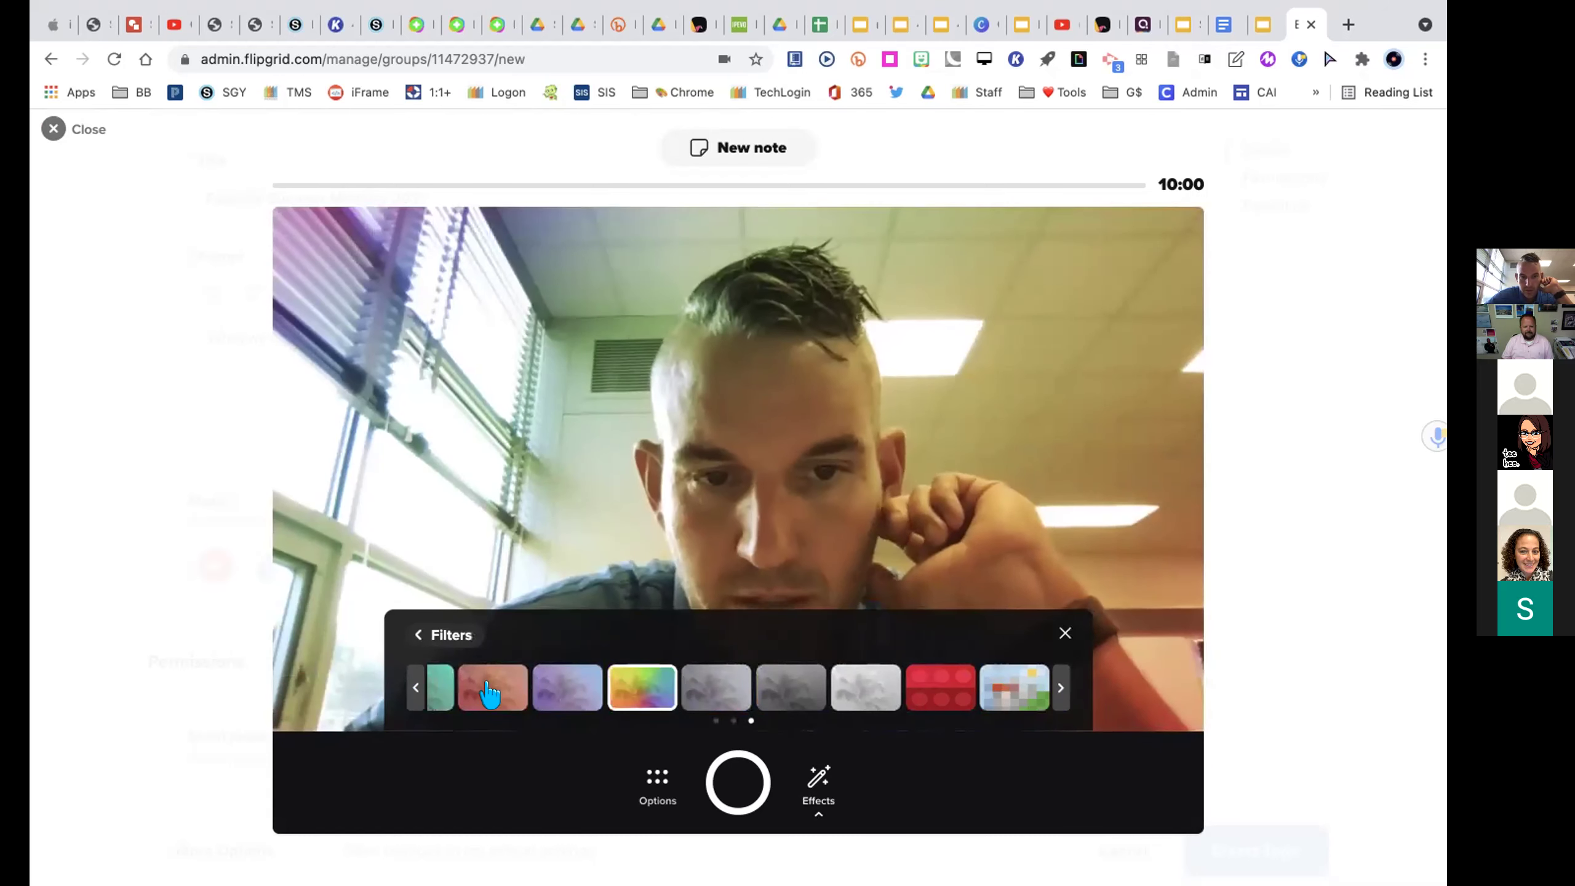
left_click(416, 689)
left_click(417, 688)
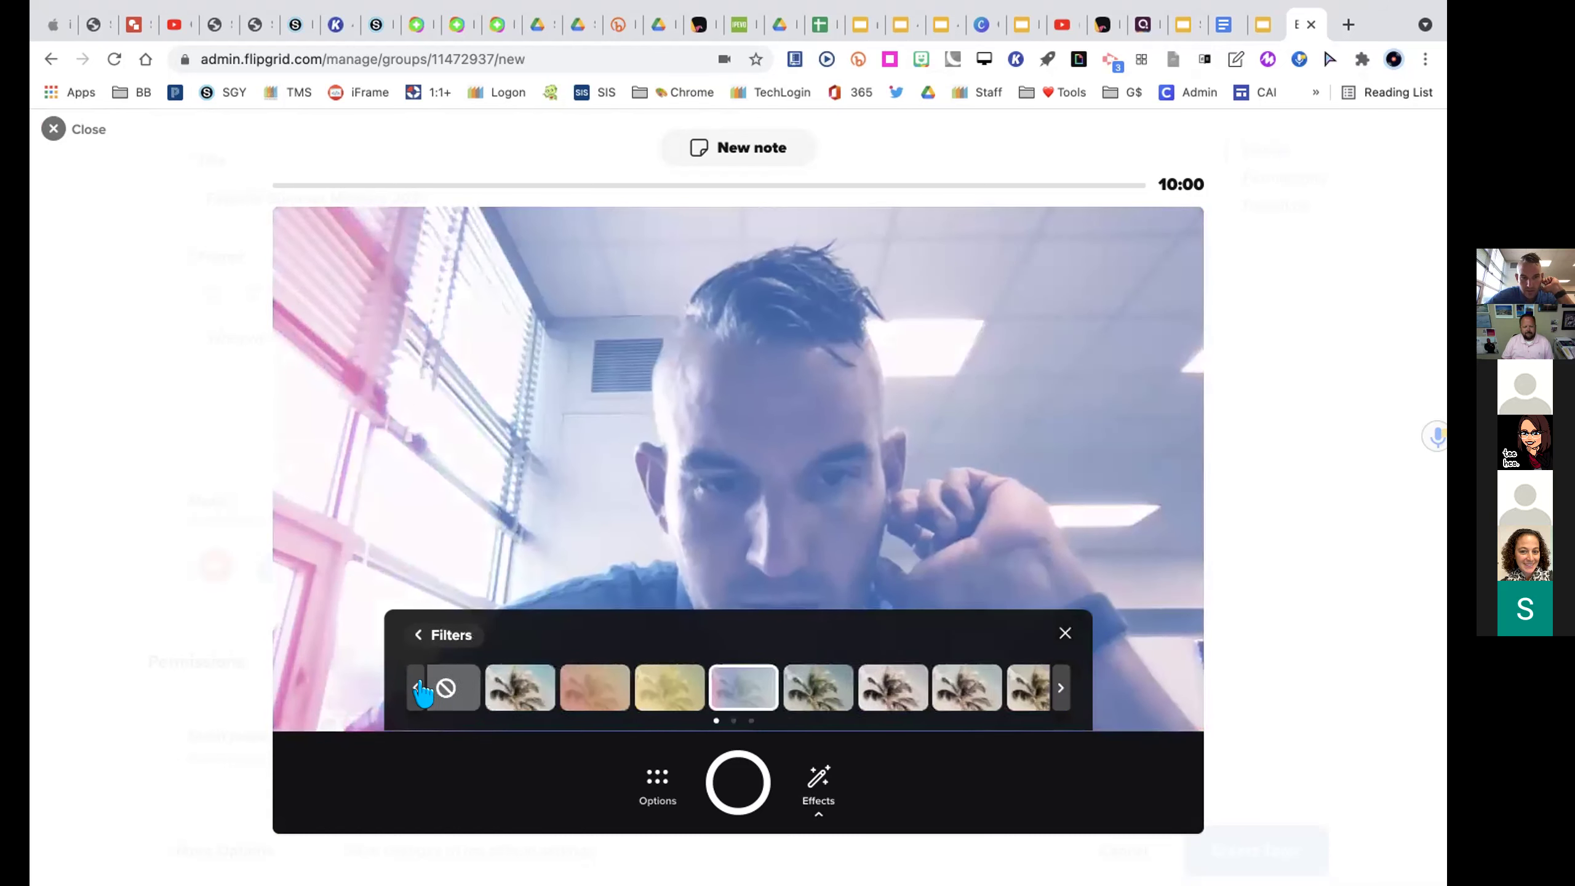
left_click(458, 687)
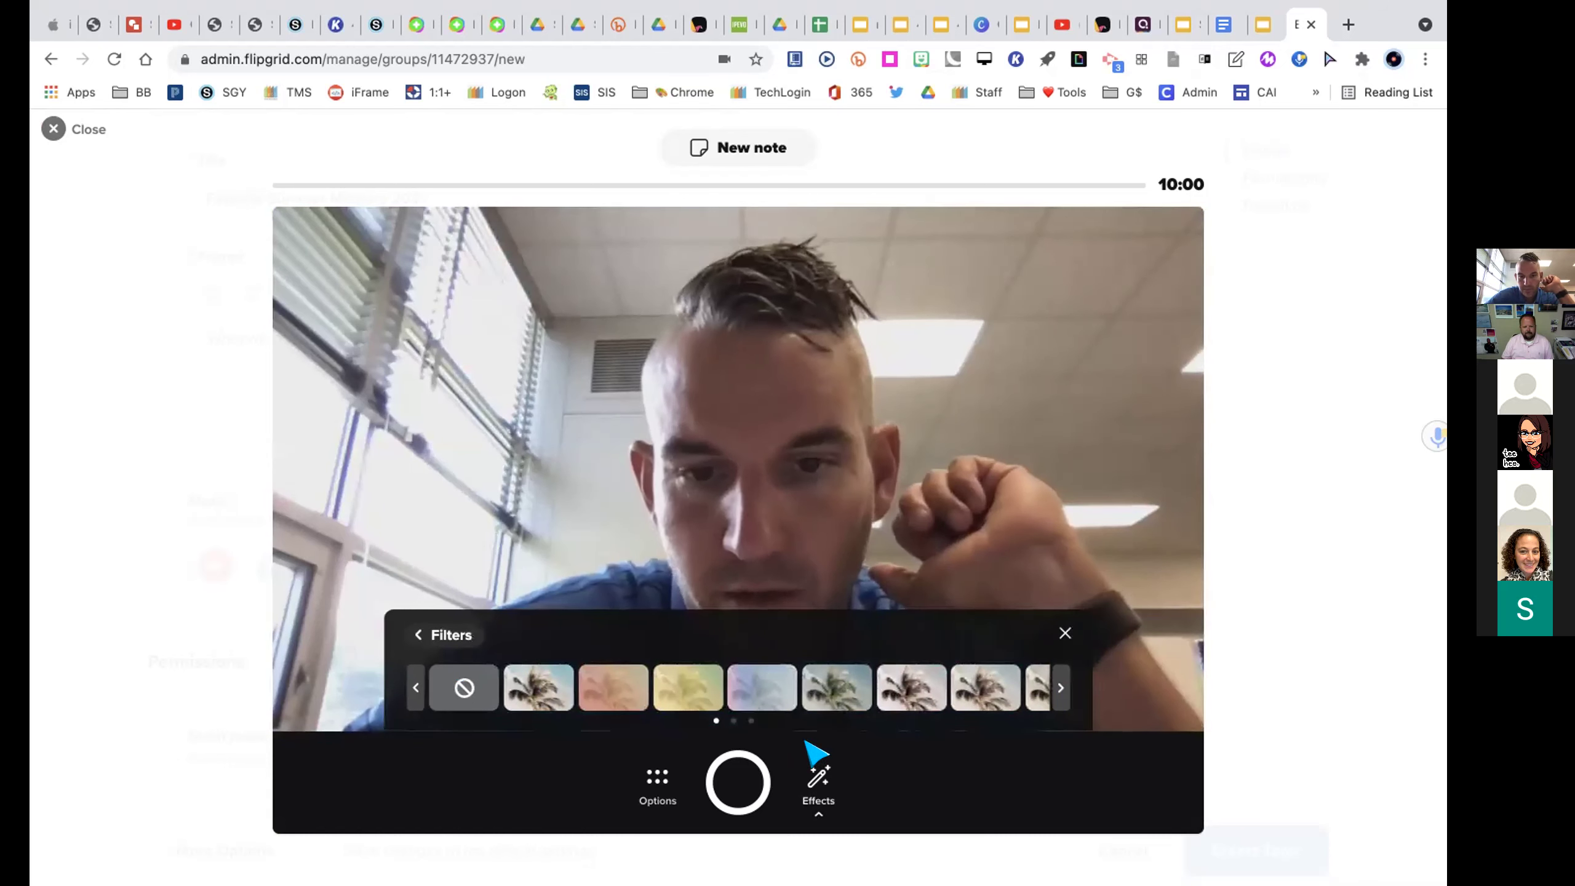
left_click(418, 635)
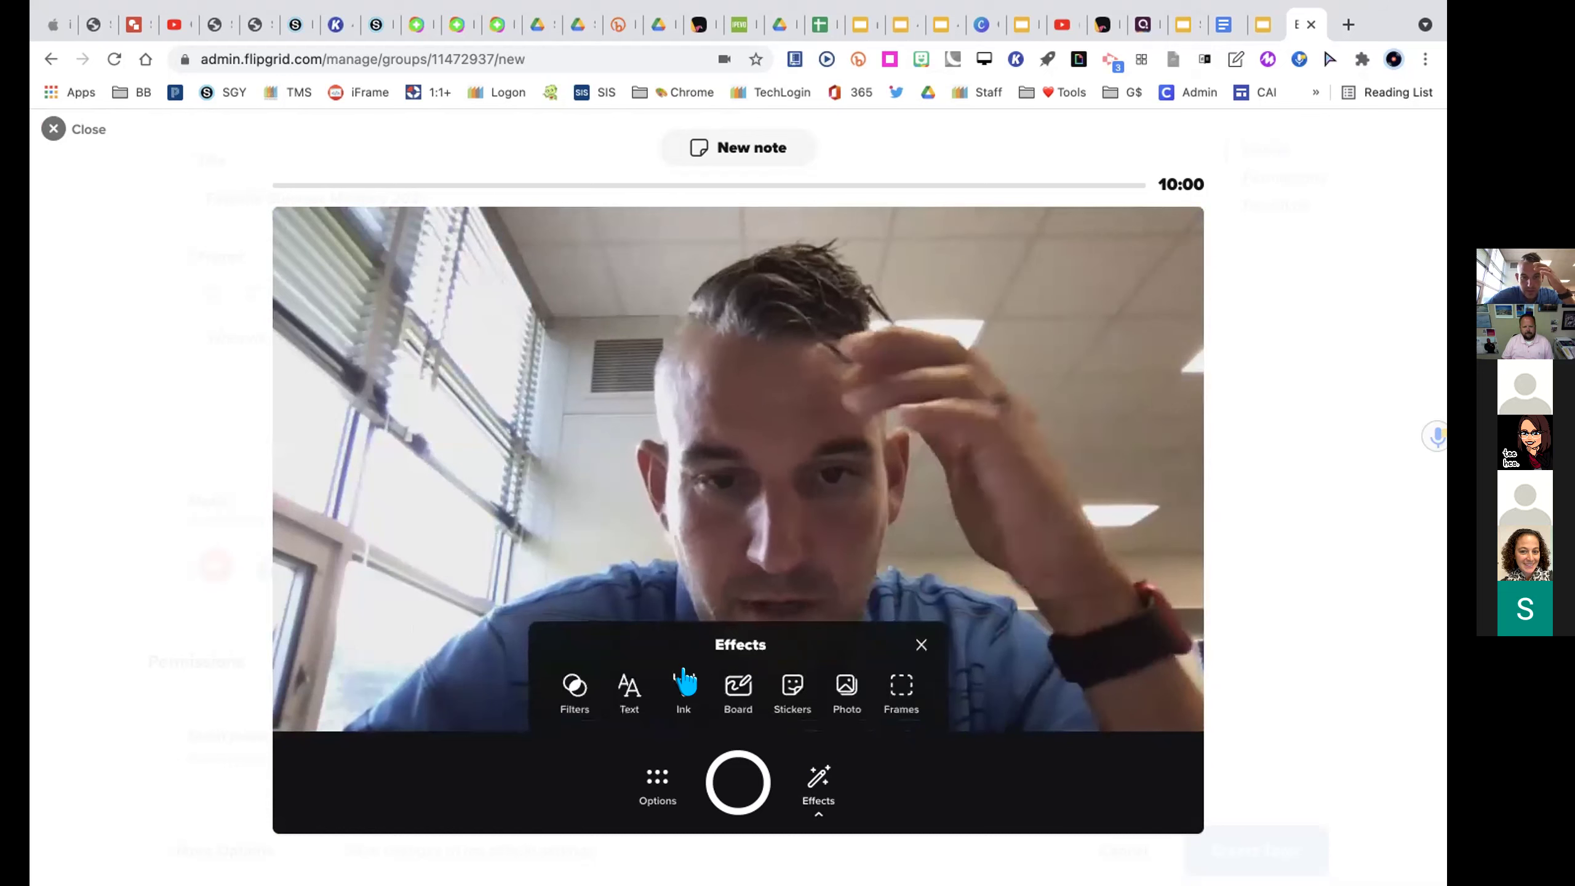
- Look over the text styles and draw a turquoise freehand ink circle over the window in the camera view
left_click(628, 689)
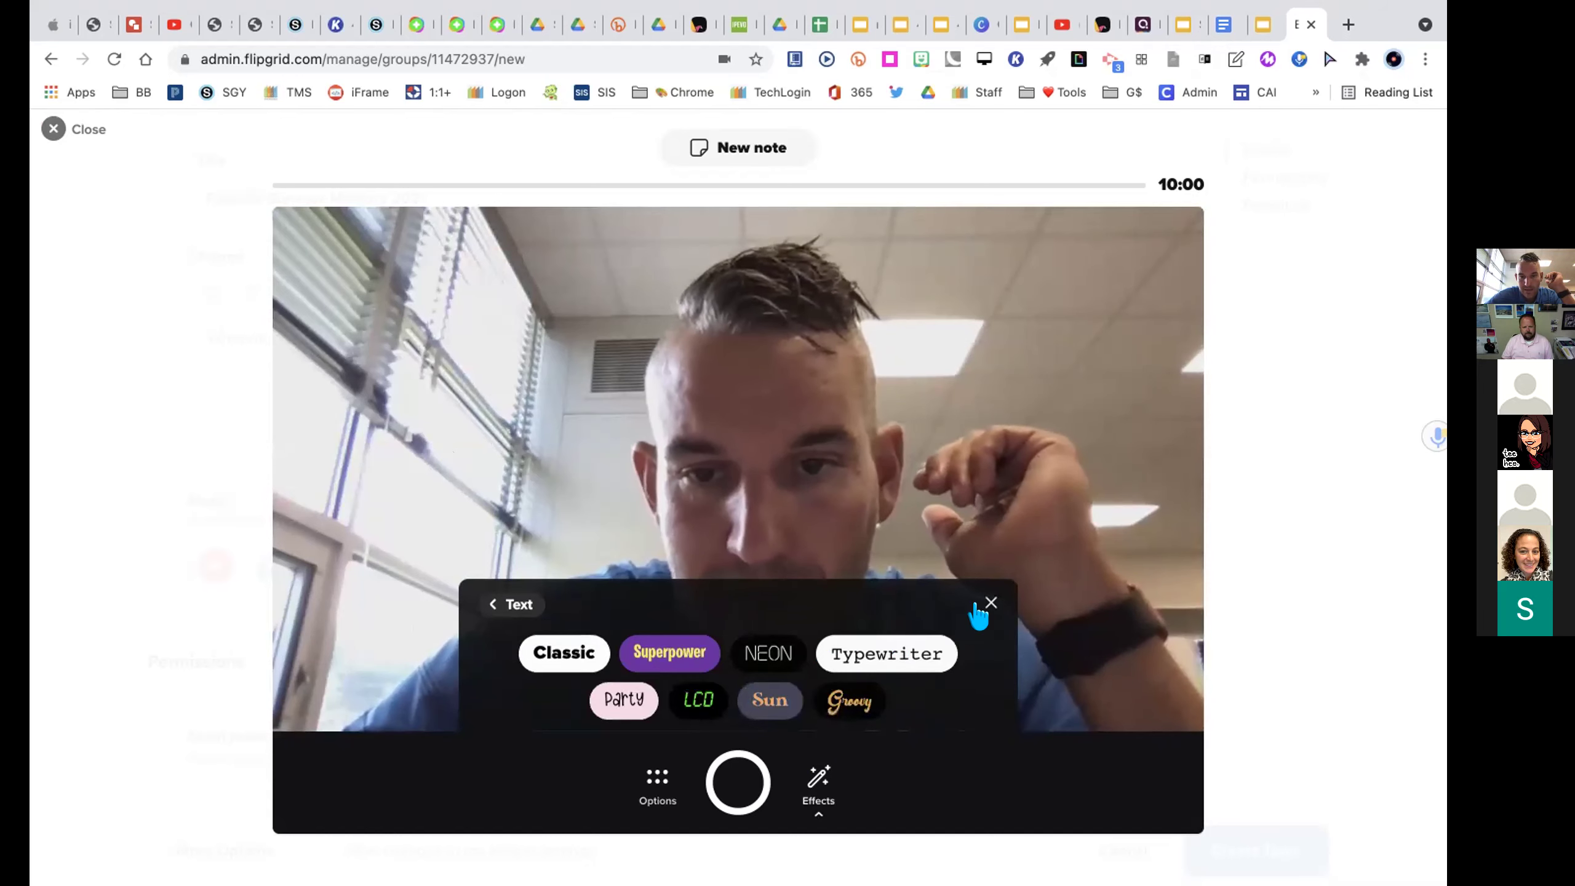
left_click(509, 604)
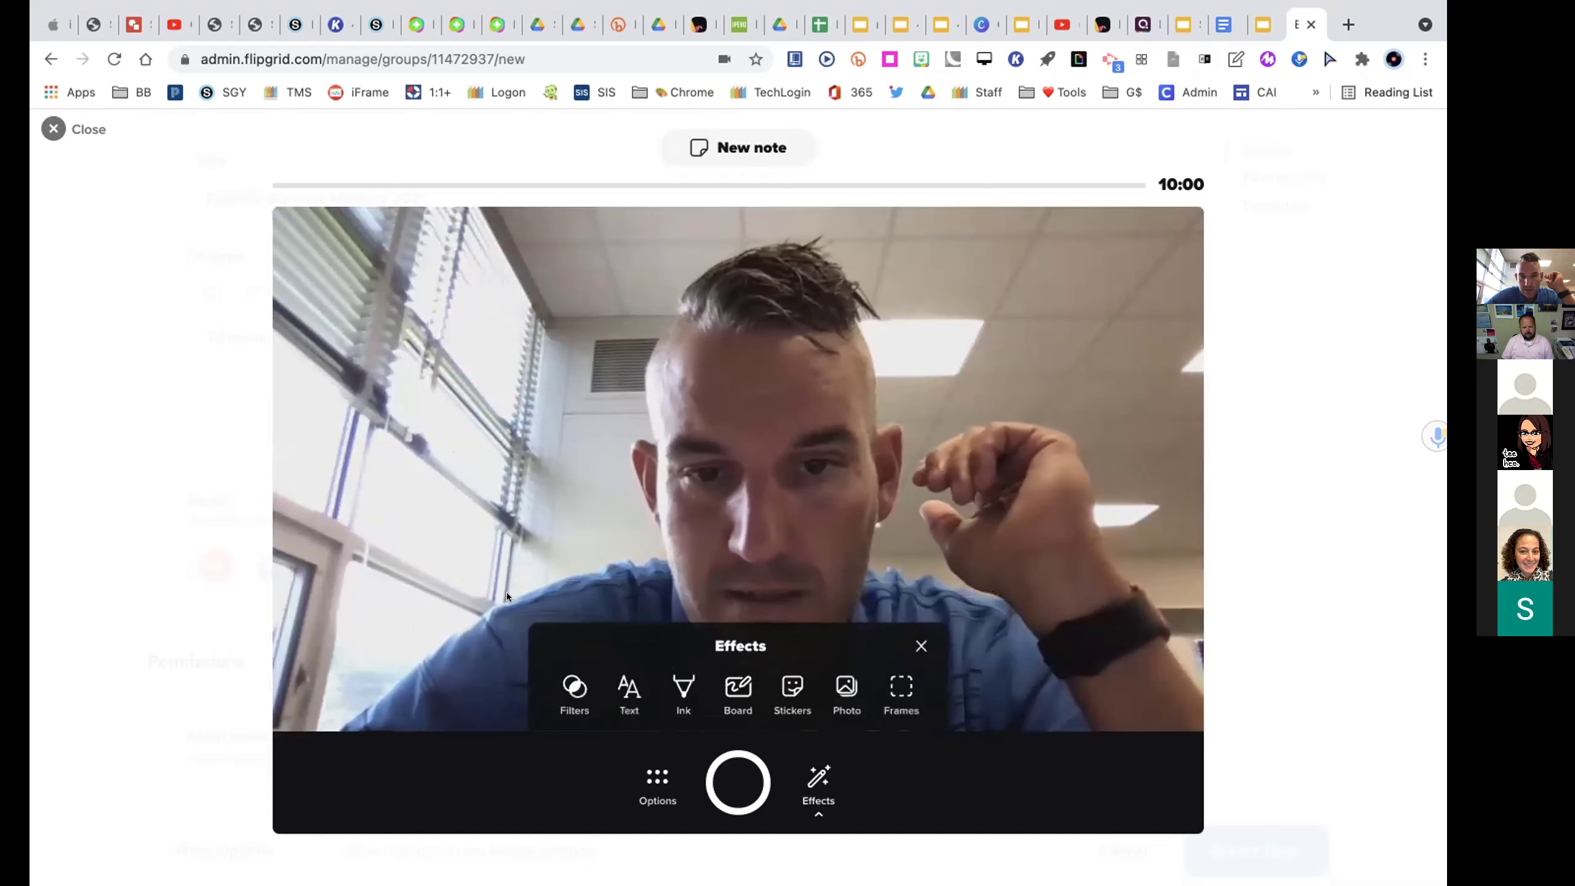
left_click(684, 685)
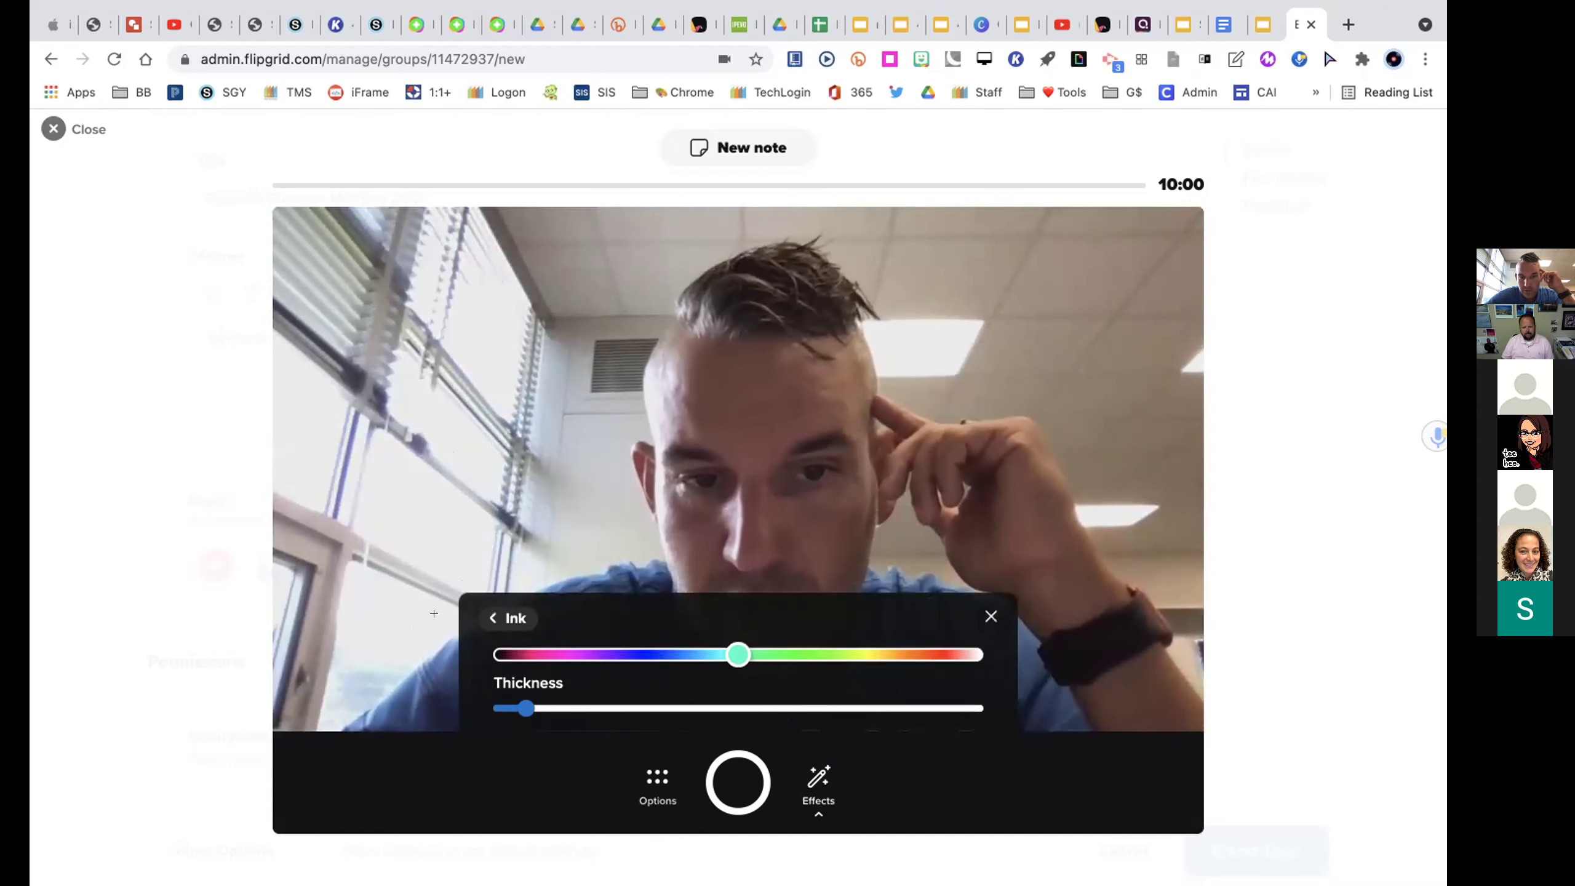
left_click_drag(513, 359, 546, 461)
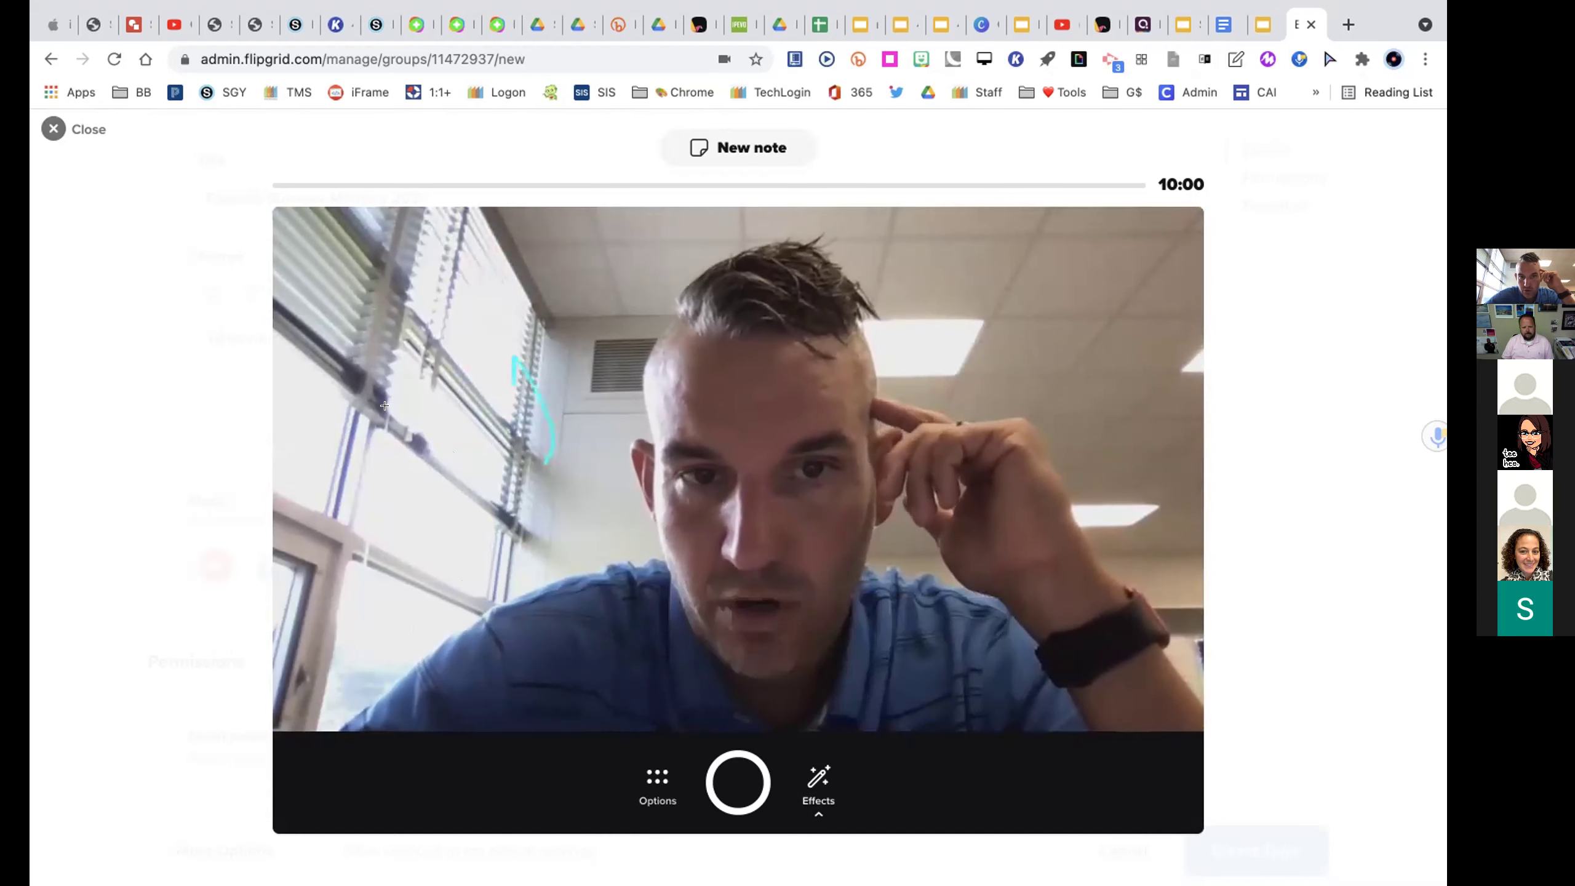
left_click(817, 778)
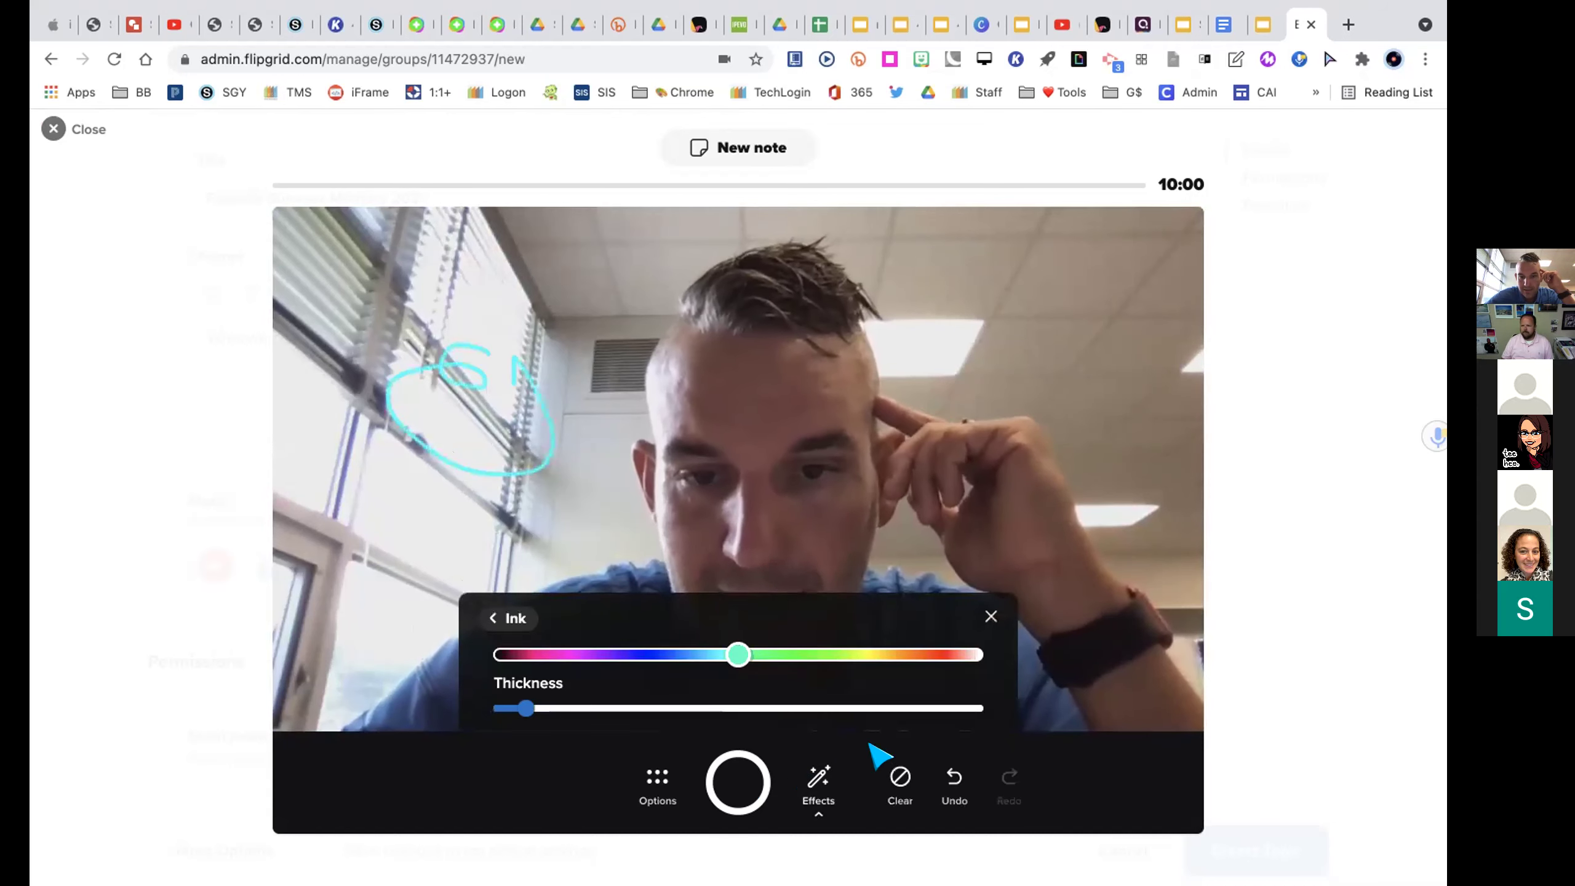
left_click(501, 612)
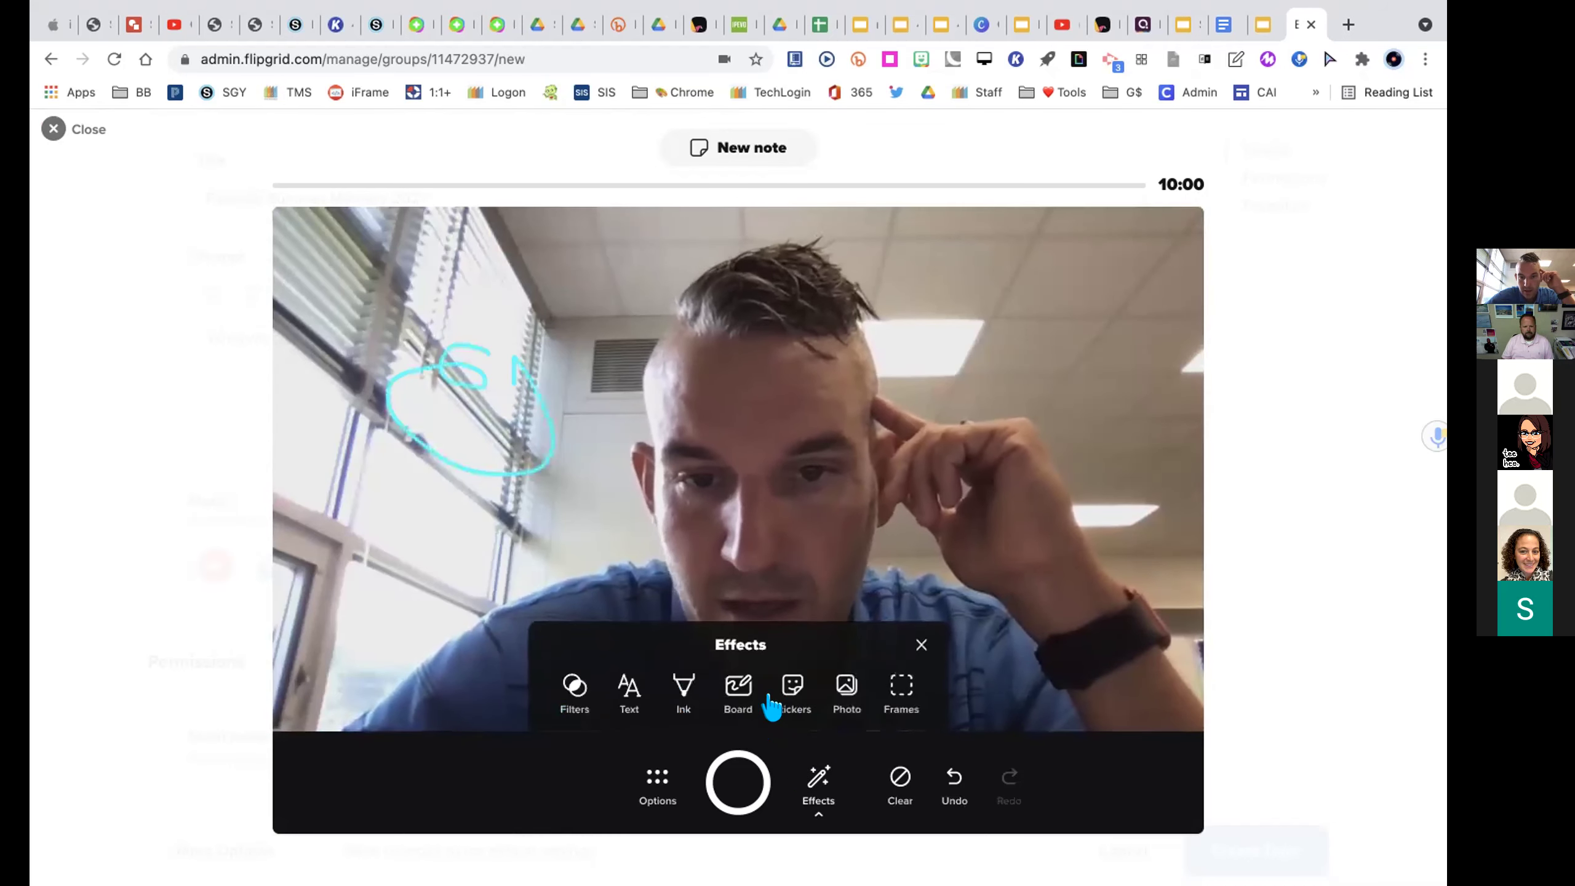
- Add the dotted board beside the camera view, shrink the camera's share of the split screen to just over a third and return to the effects
left_click(736, 689)
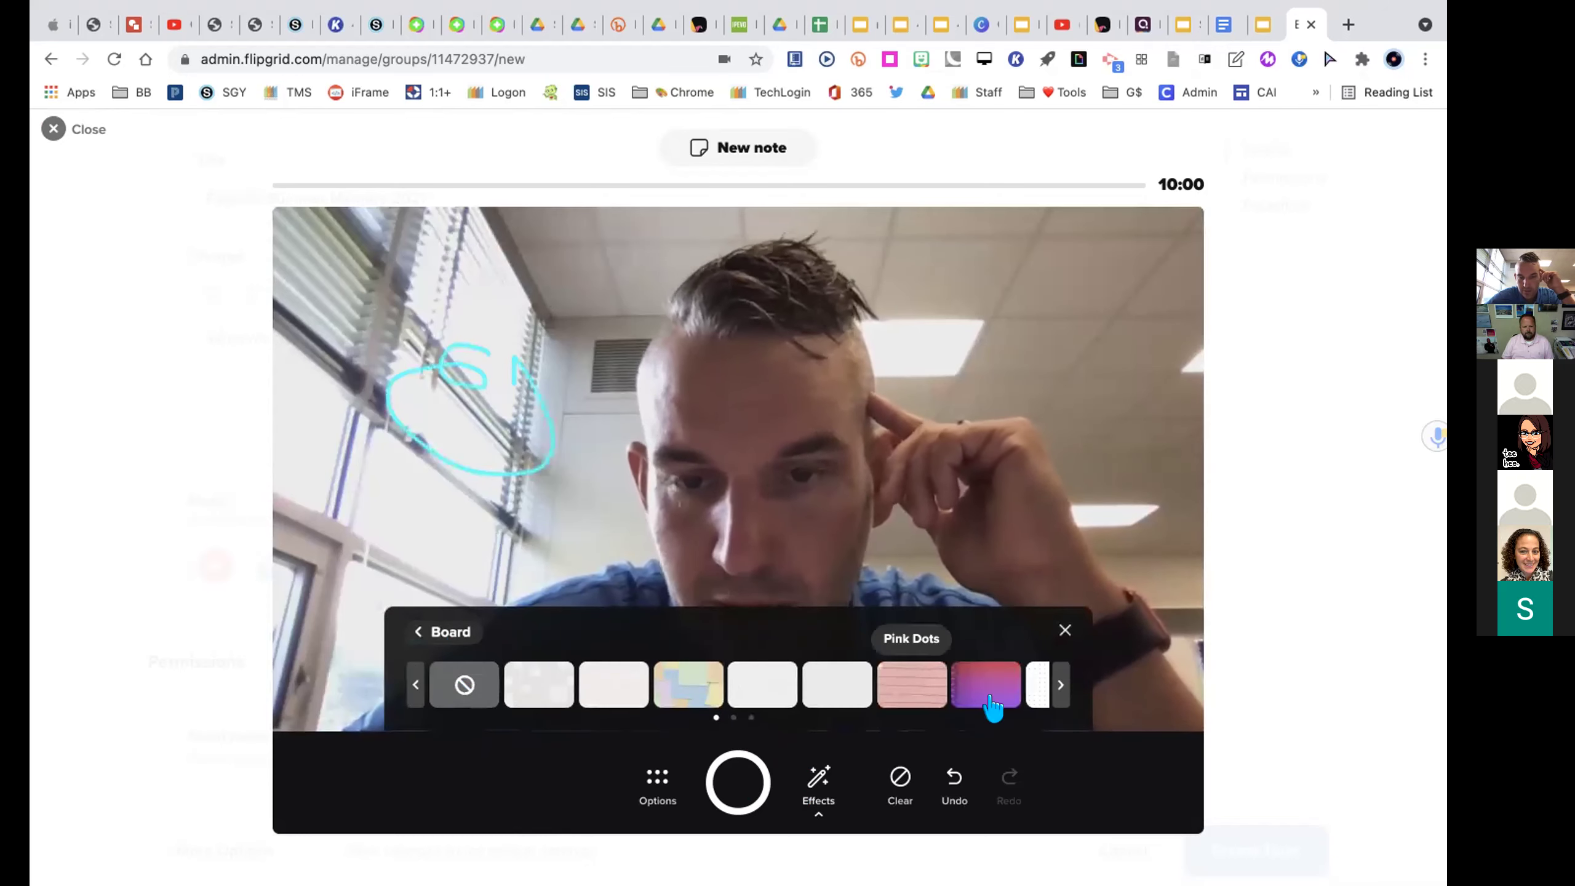
left_click(1032, 684)
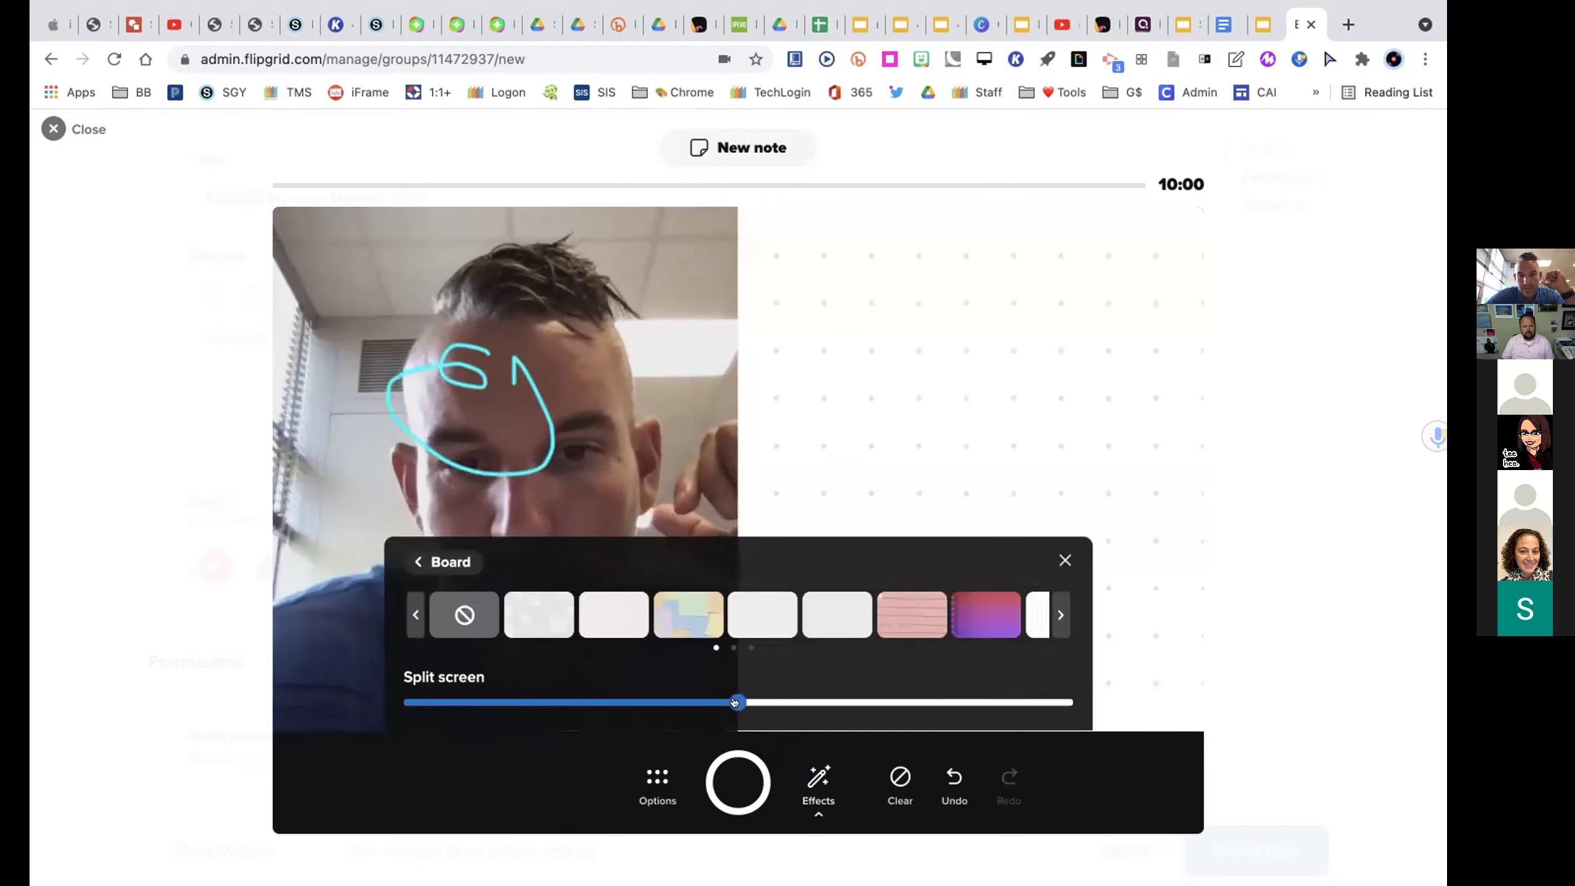
left_click_drag(734, 702, 643, 694)
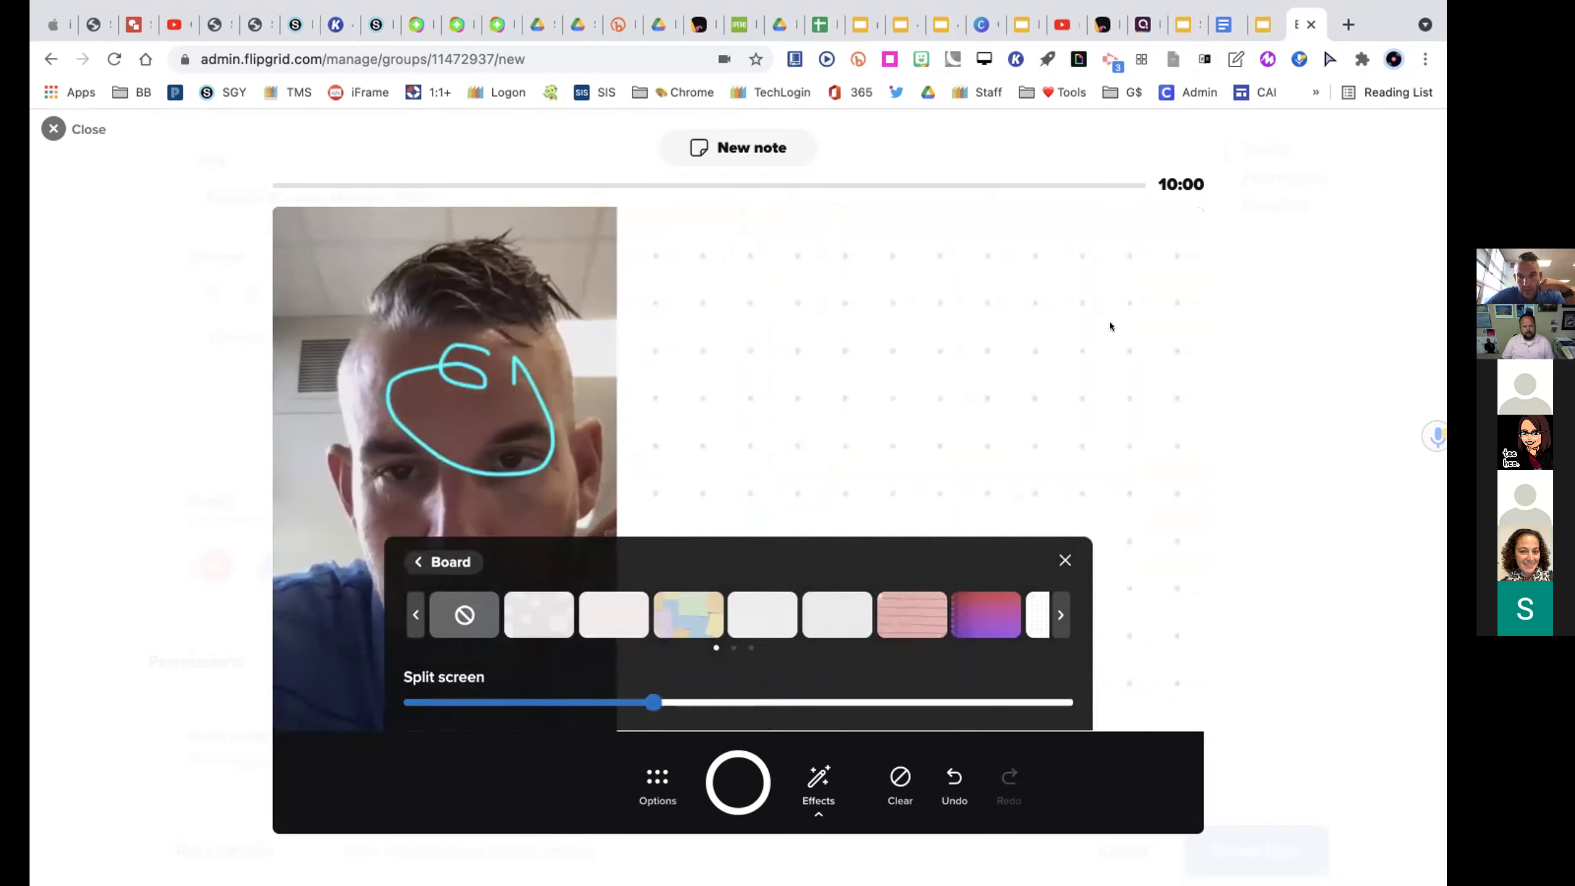
left_click(442, 562)
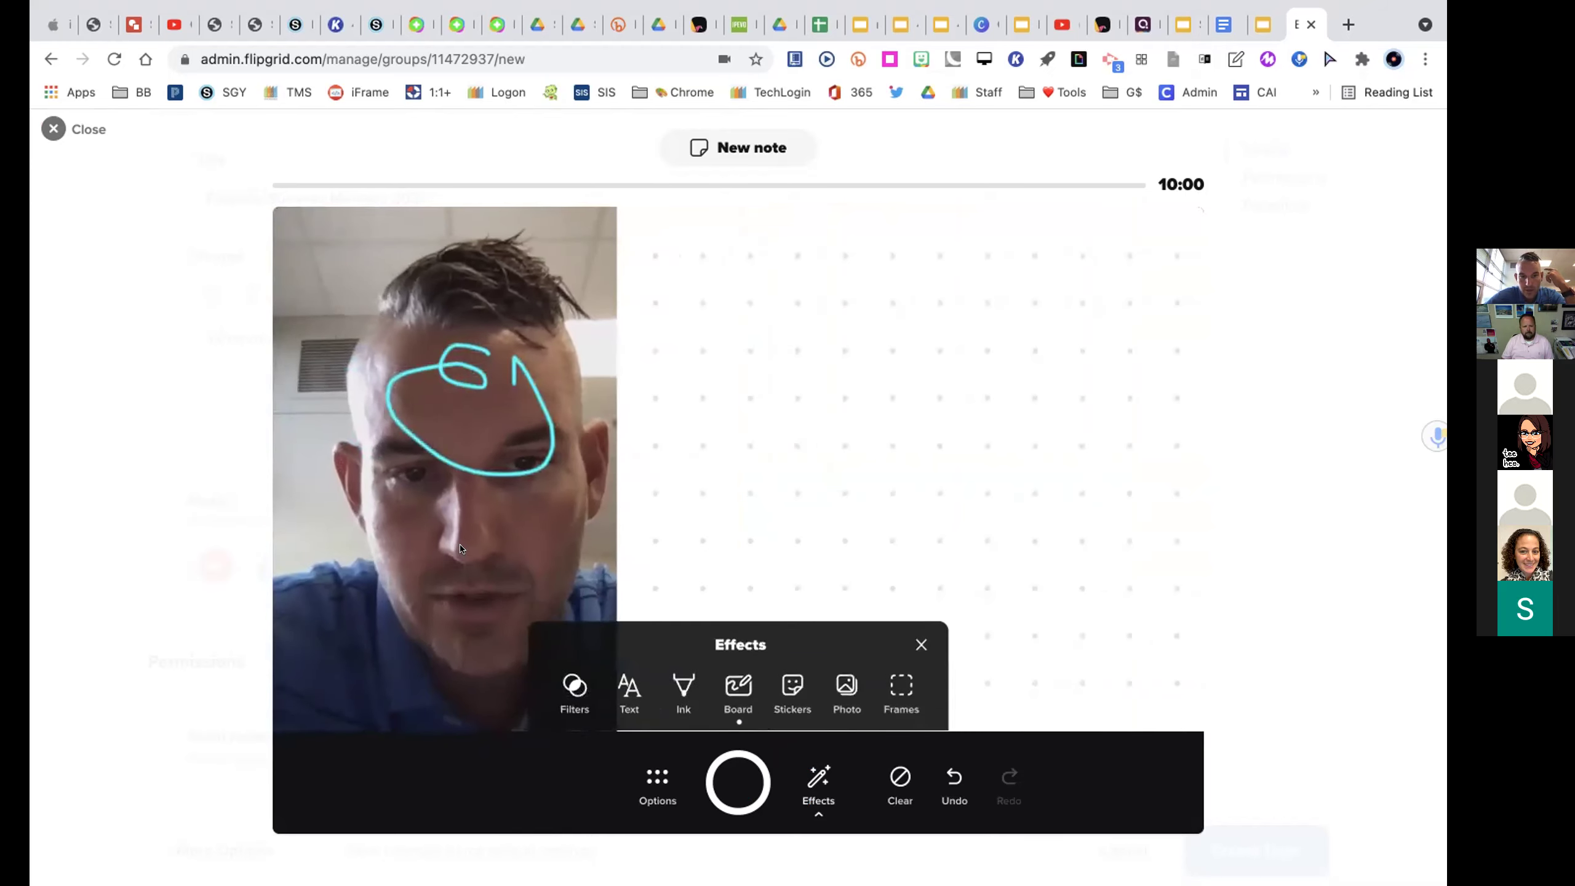
- Draw a looping turquoise freehand ink line across the upper half of the dotted board and return to the effects
left_click(683, 685)
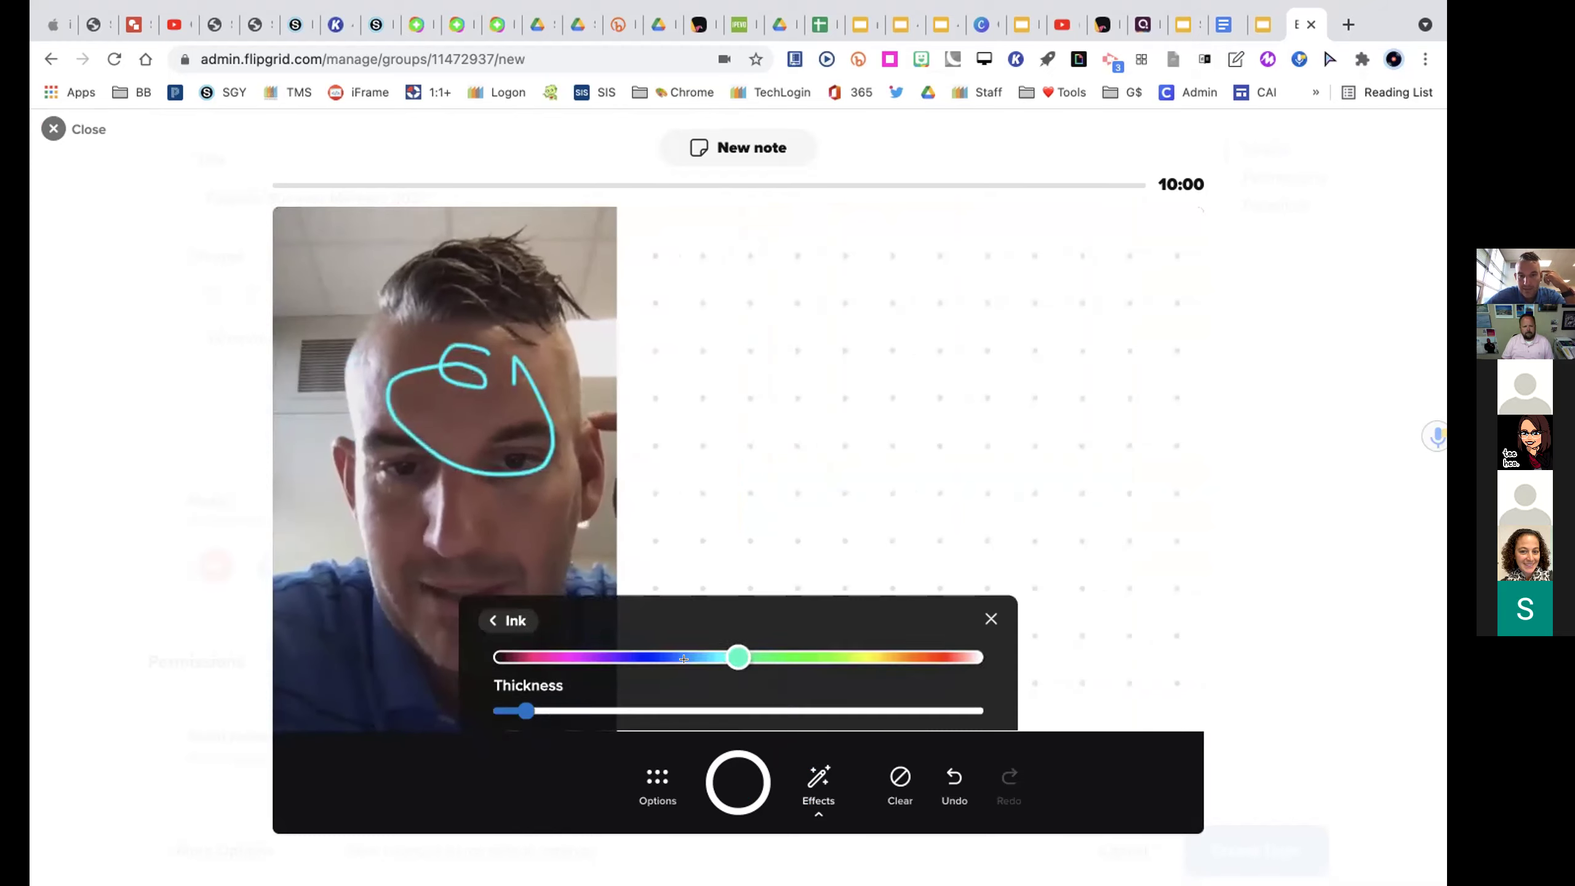
left_click(703, 309)
mouse_move(711, 287)
left_mouse_down()
mouse_move(812, 325)
mouse_move(986, 306)
left_mouse_up()
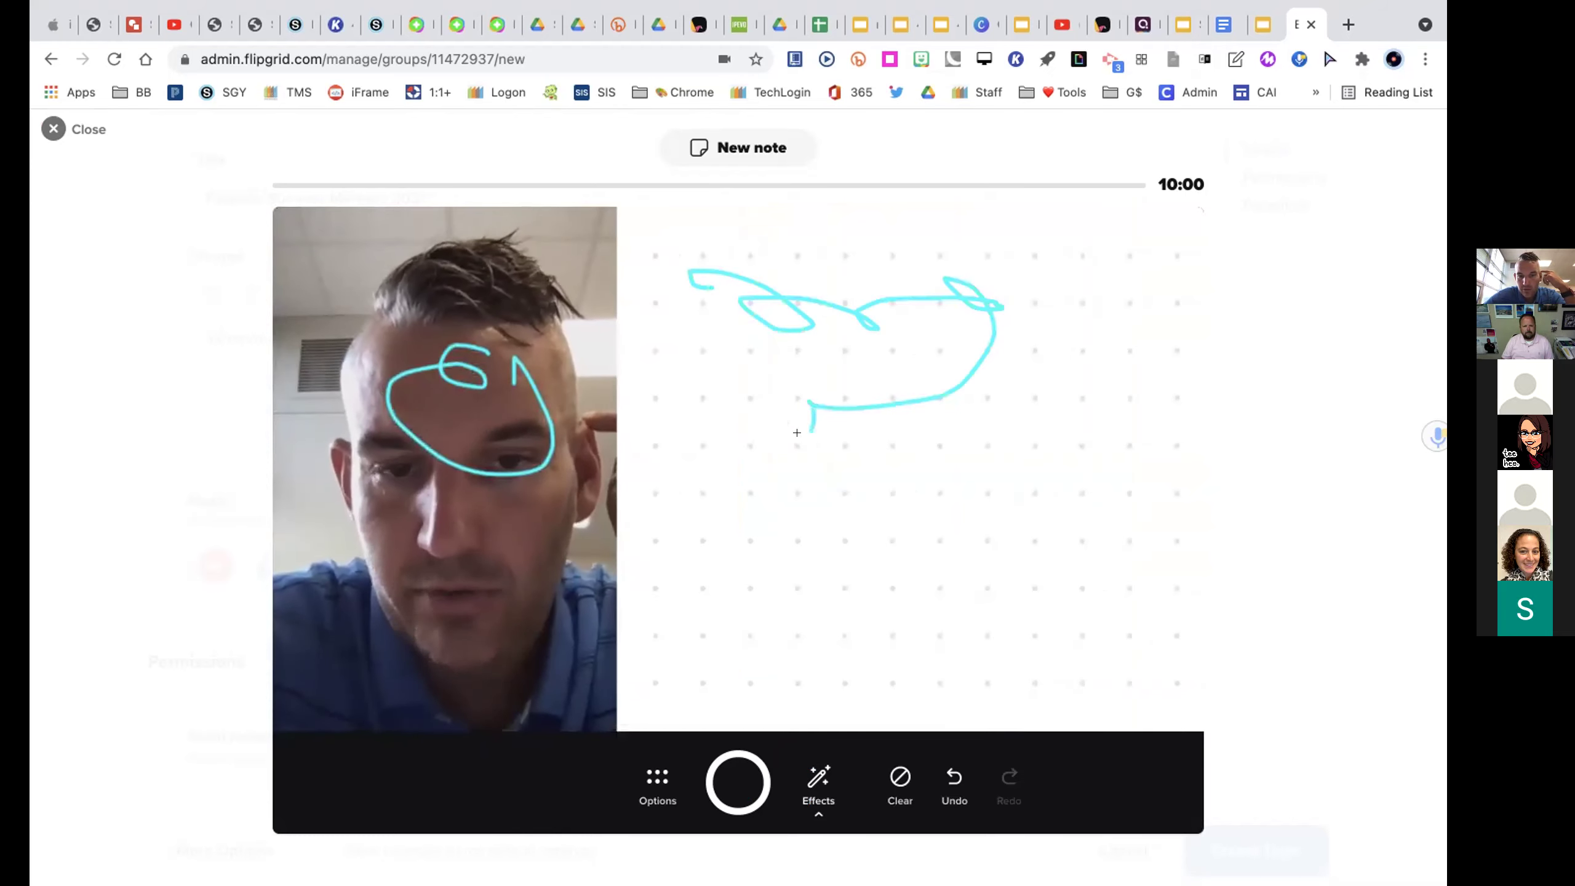
left_click_drag(797, 432, 803, 442)
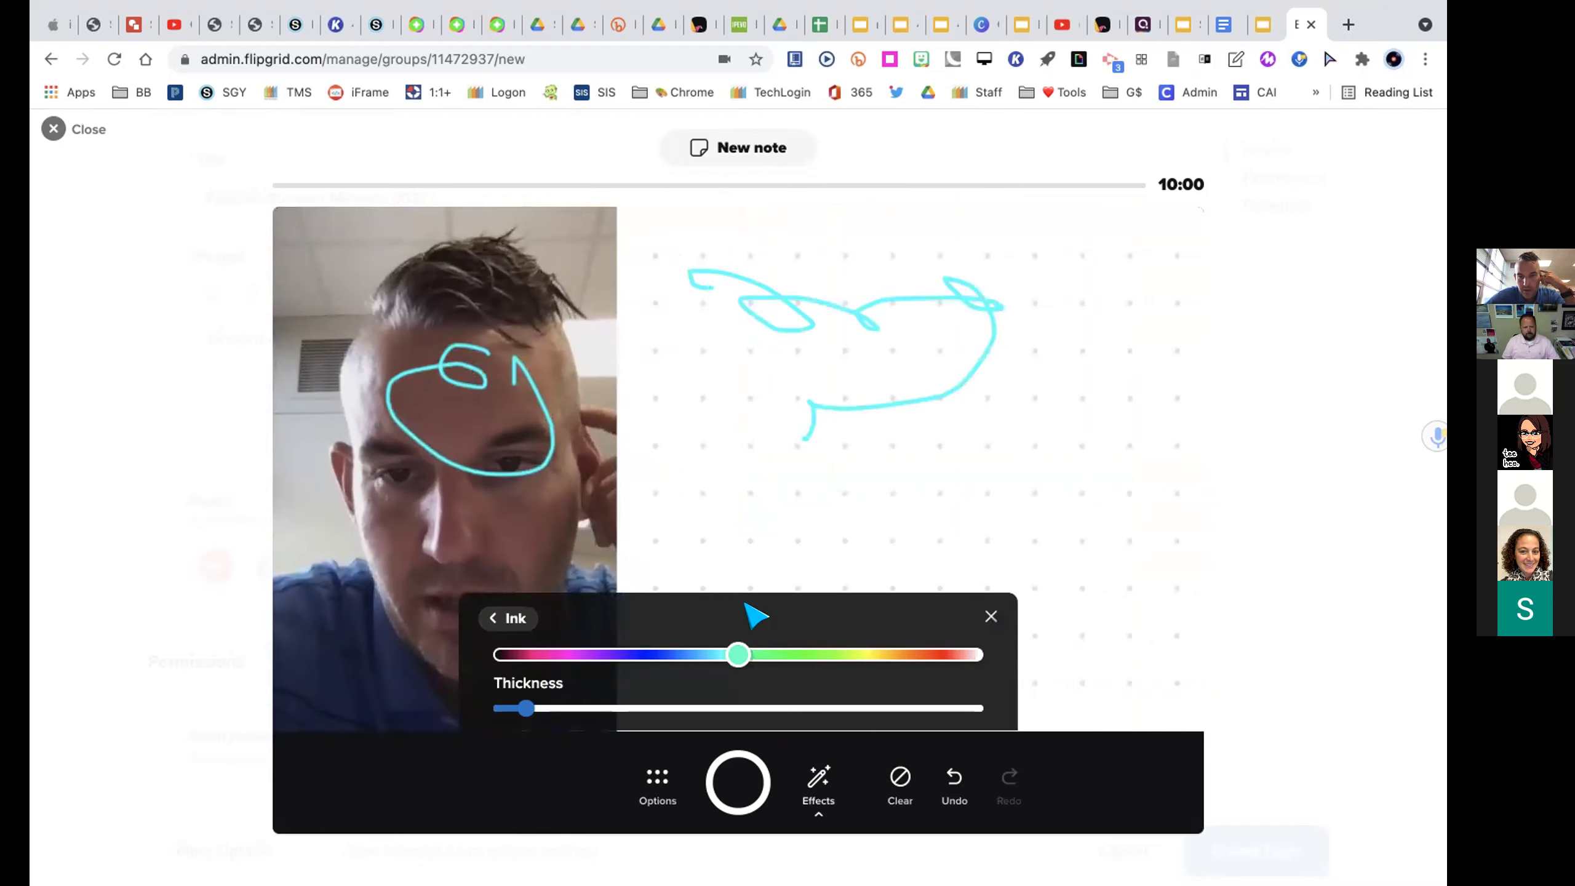
left_click(517, 618)
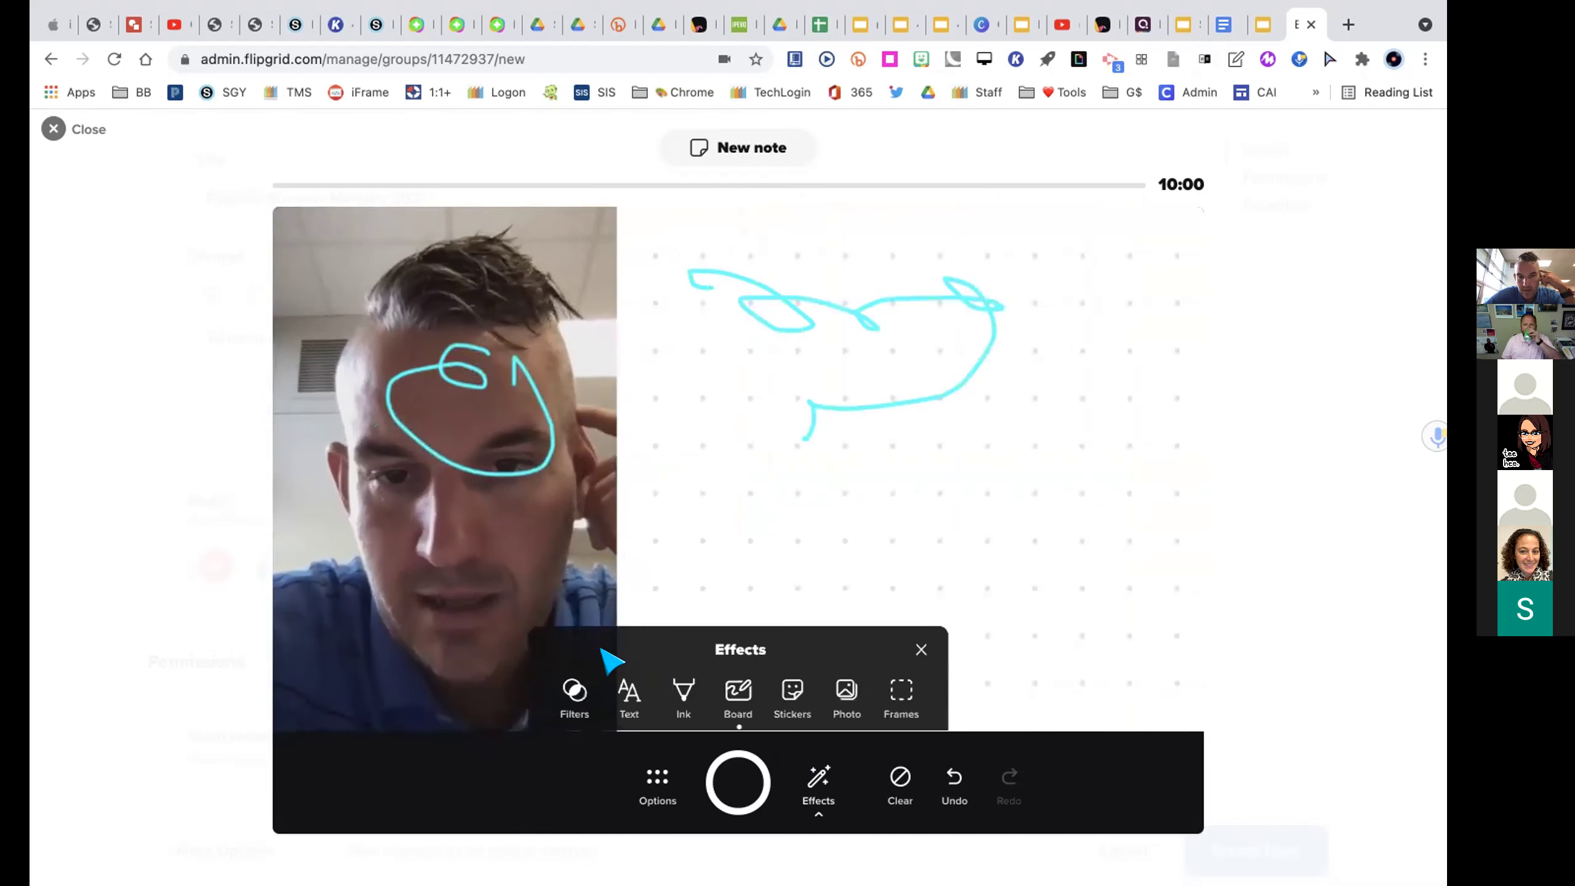
- Try the pink-lined and red-purple notebook boards, apply the lined-paper board and return to the effects
left_click(738, 689)
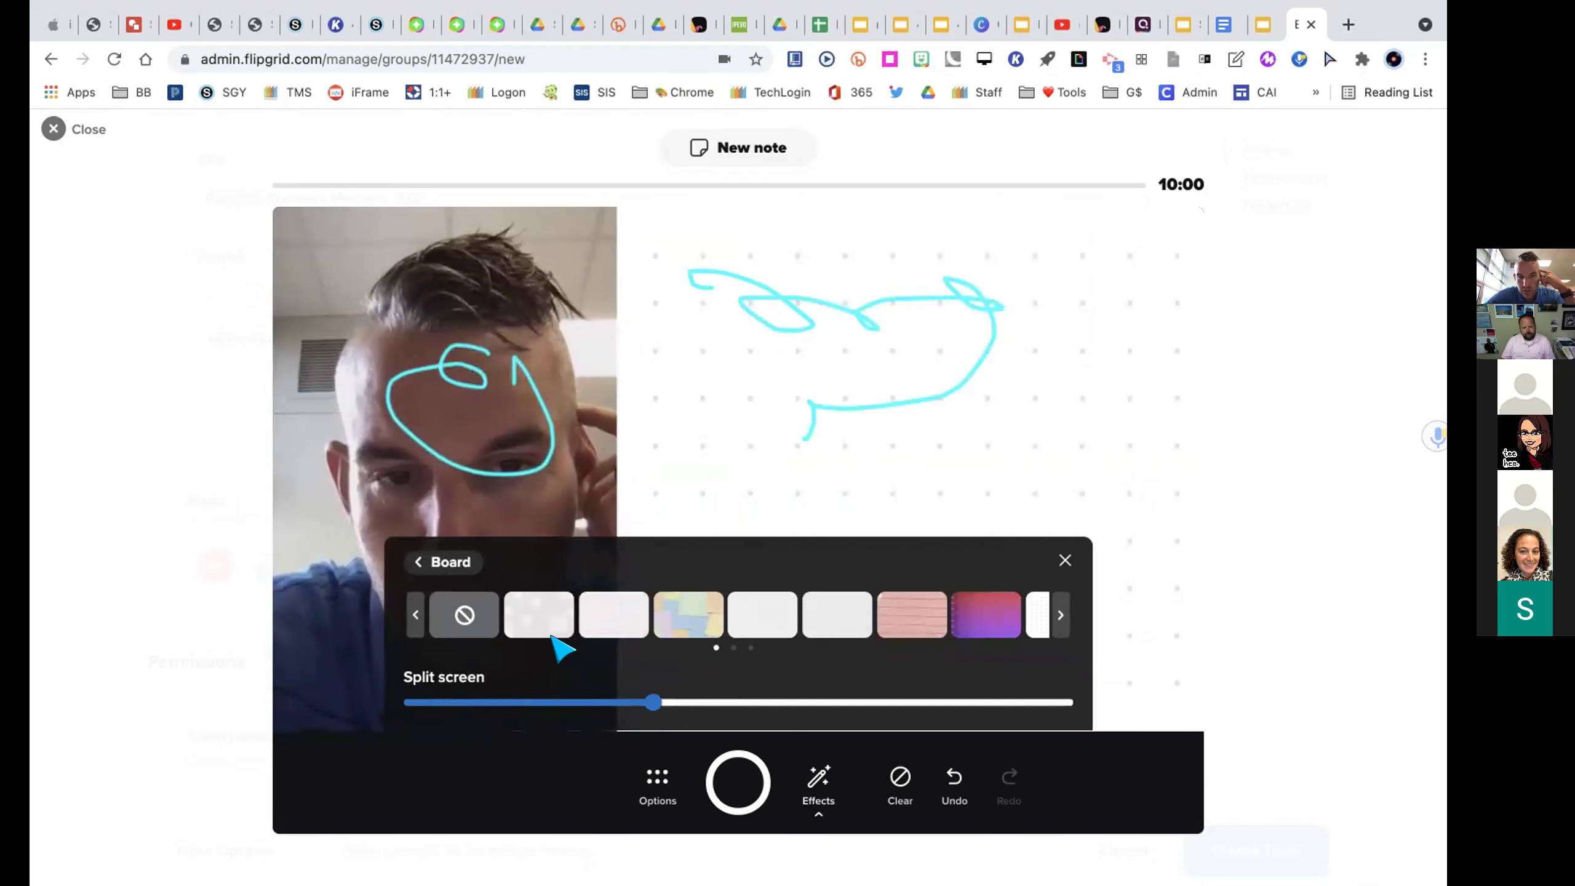
left_click(906, 619)
left_click(979, 618)
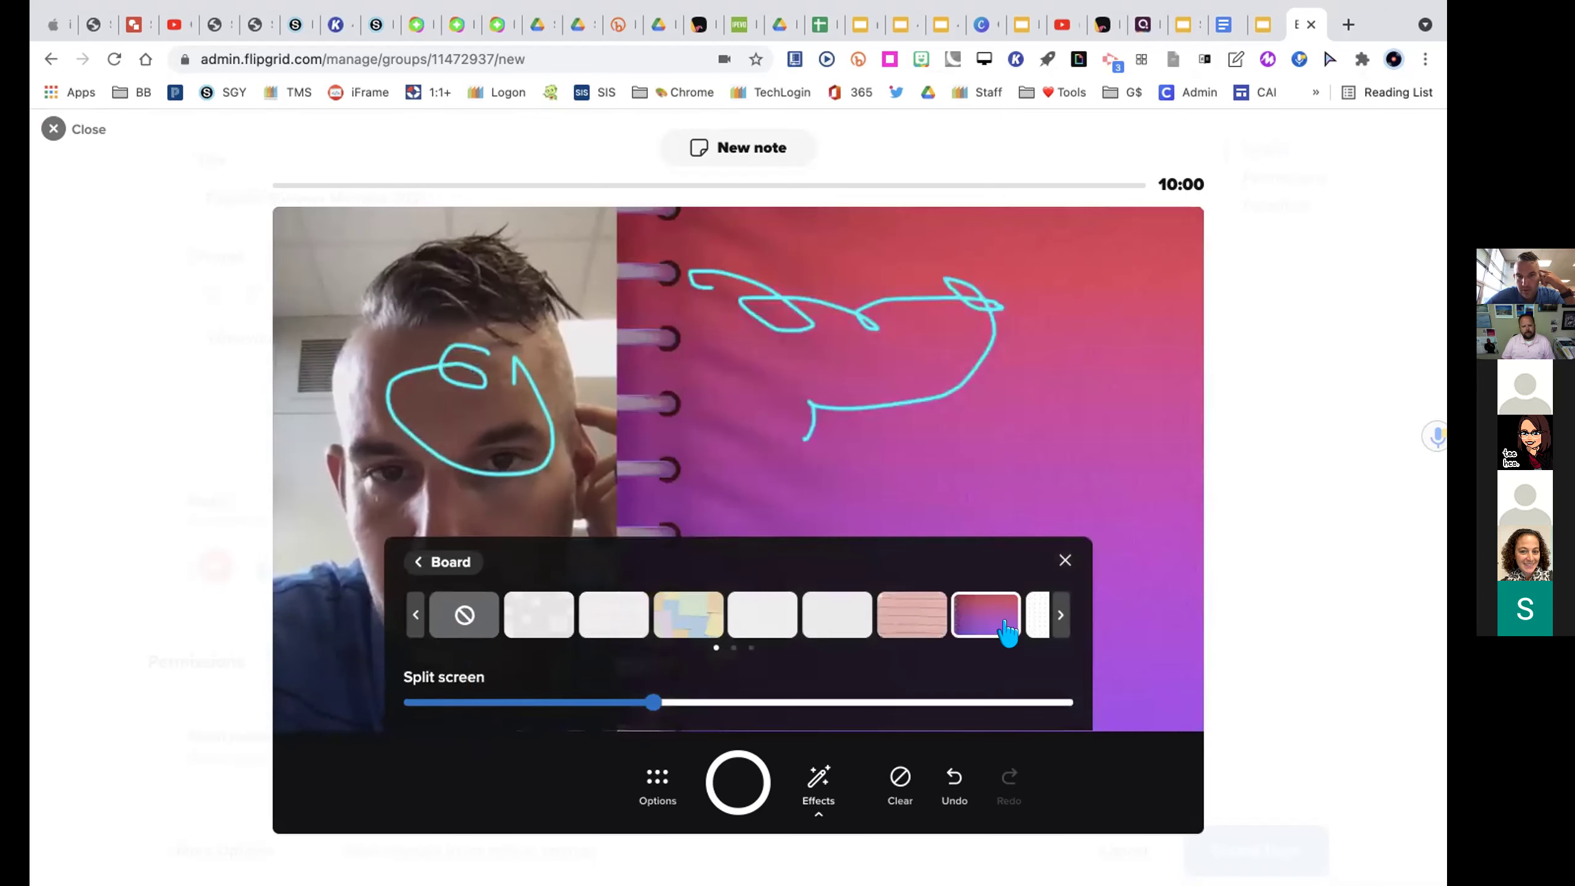
left_click(1060, 614)
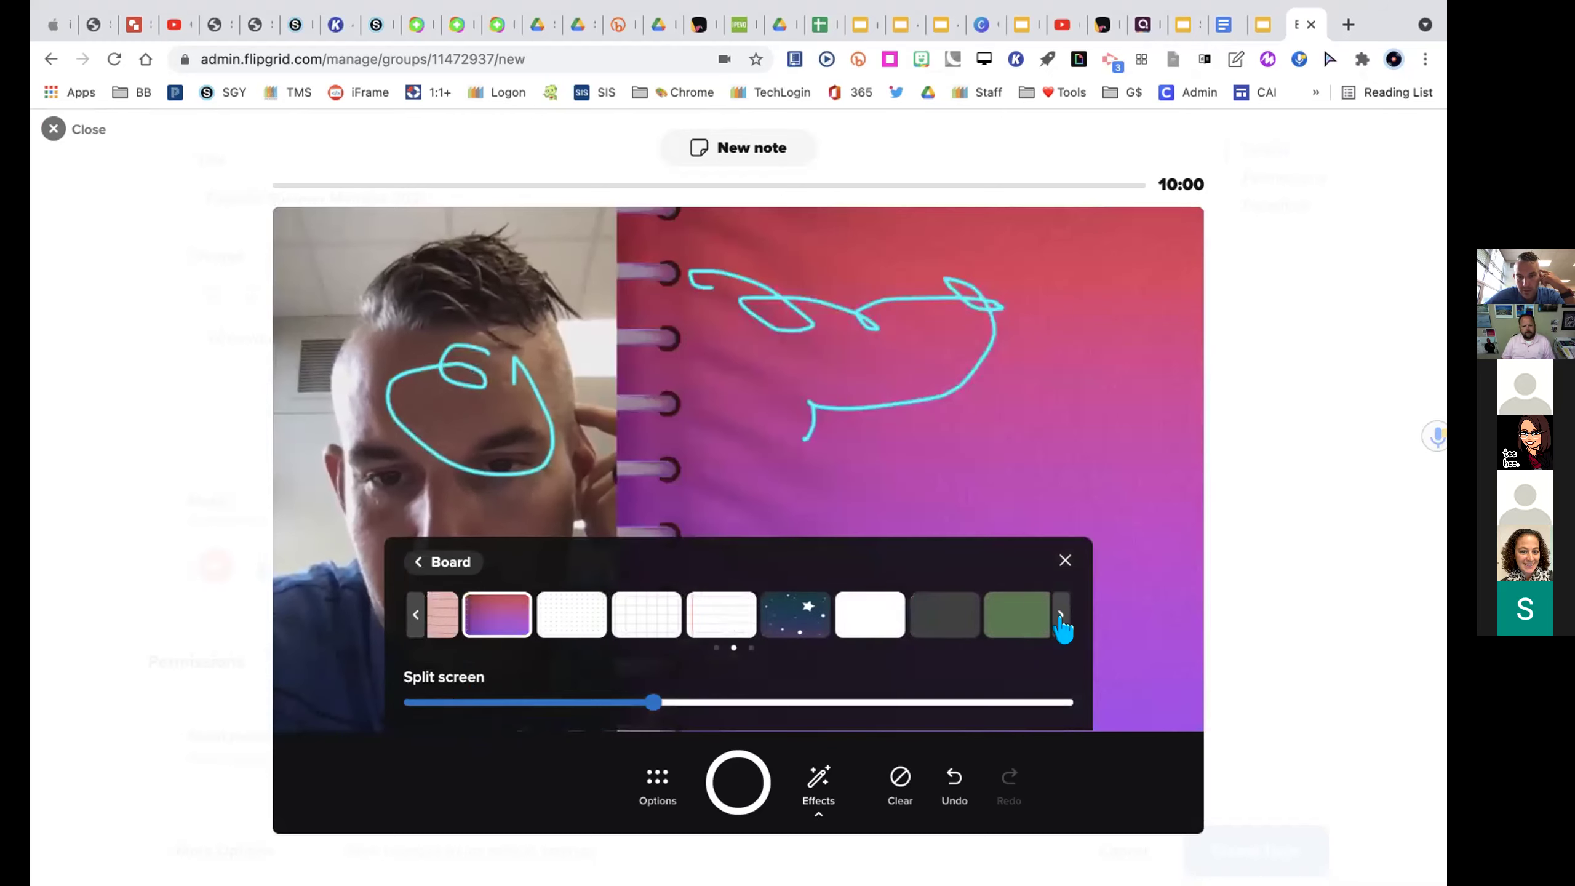
left_click(692, 614)
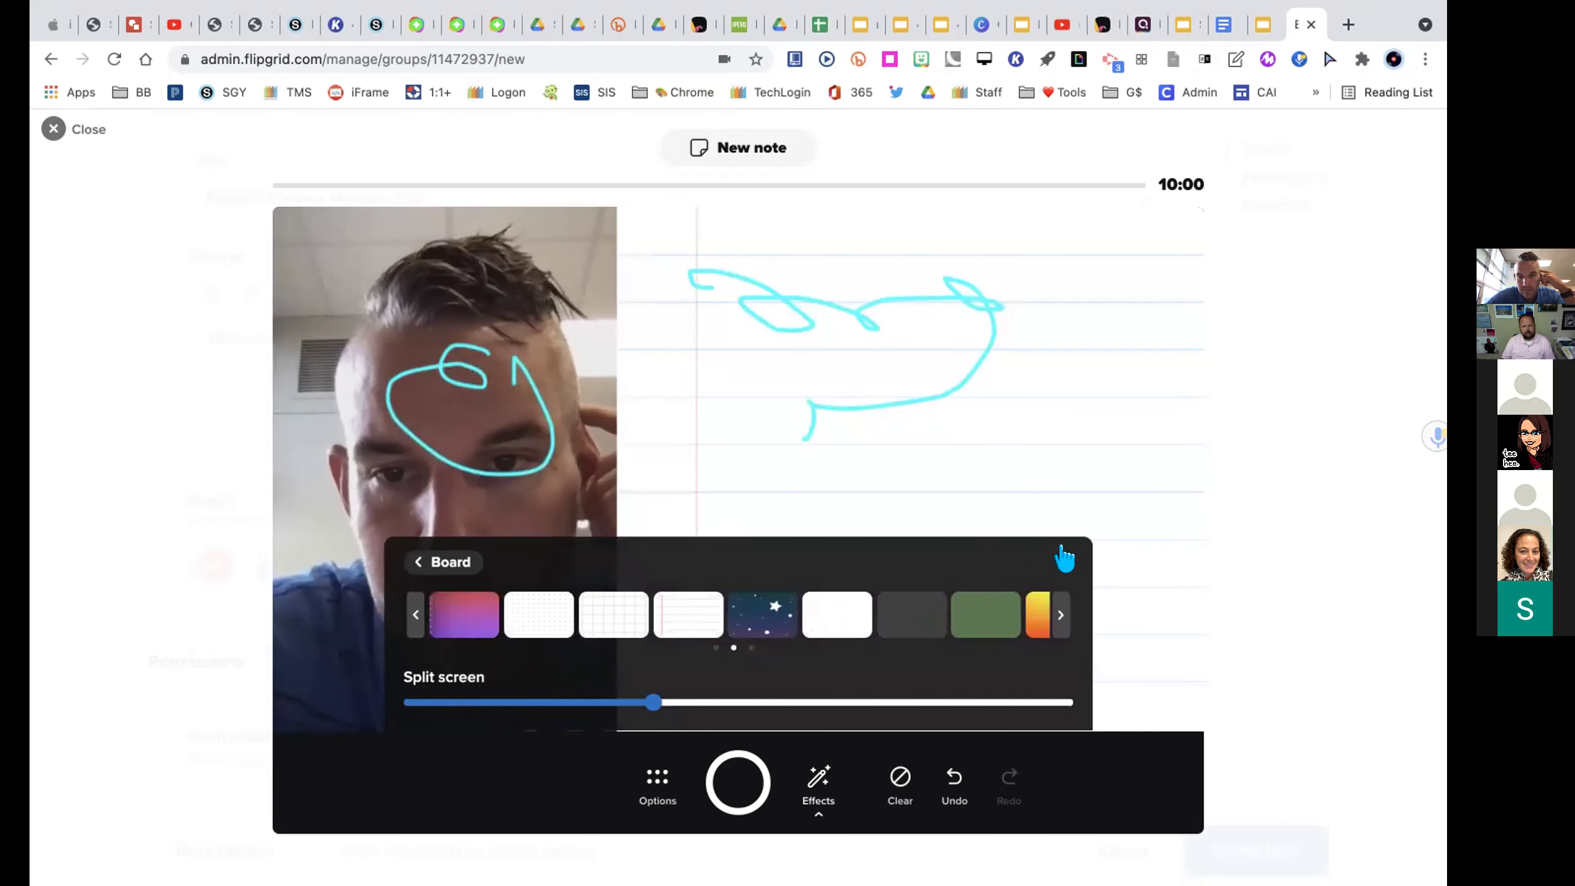
left_click(461, 545)
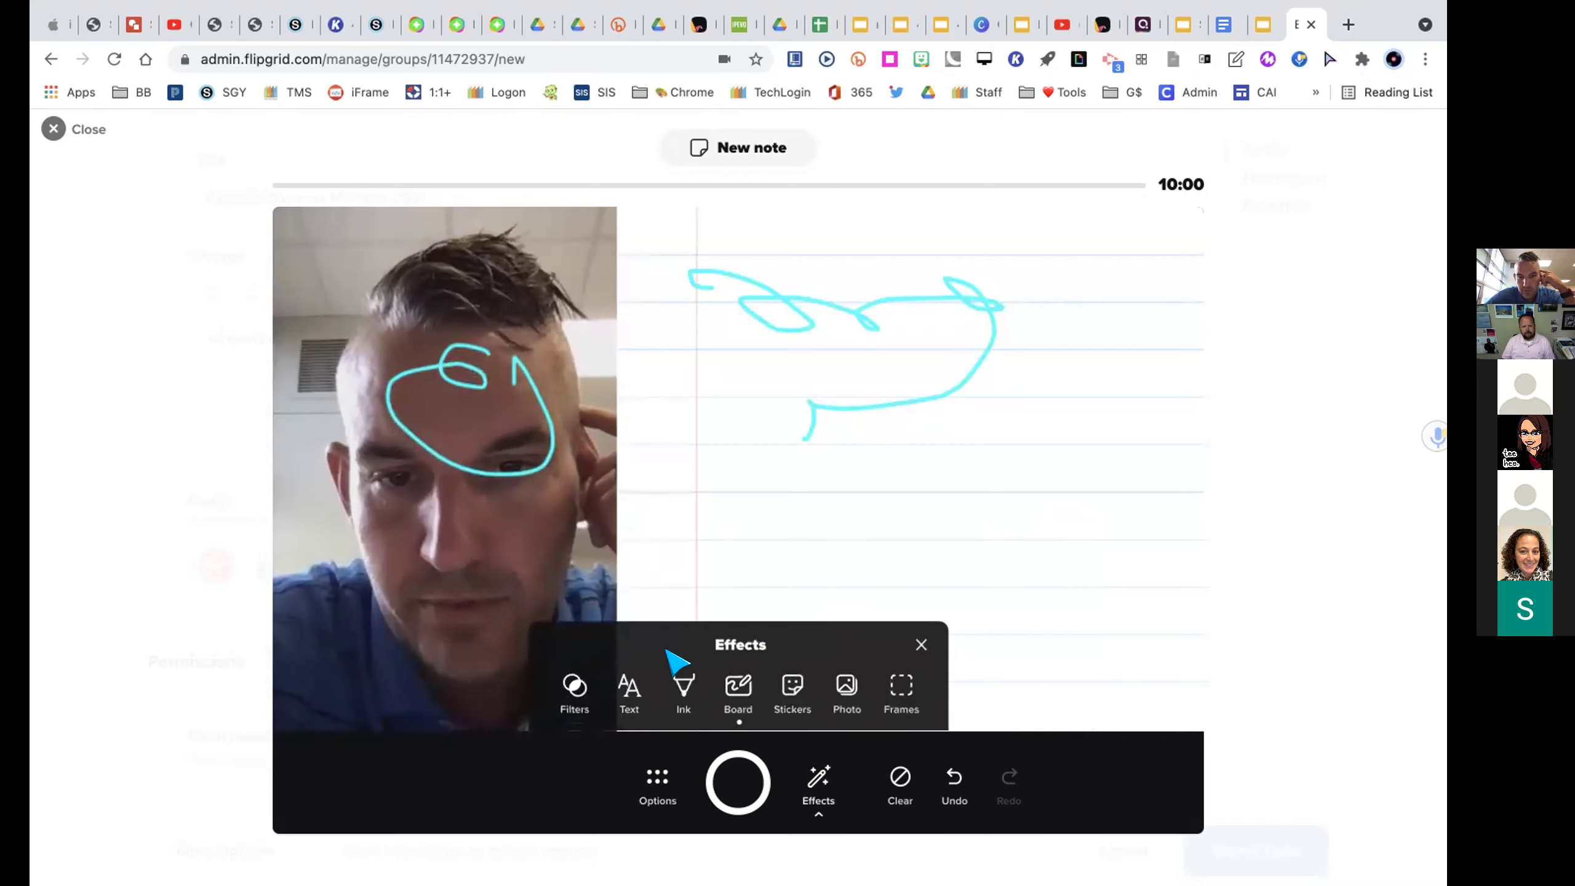
- Look over the sticker collection and the custom sticker upload option, and close the effects
left_click(792, 689)
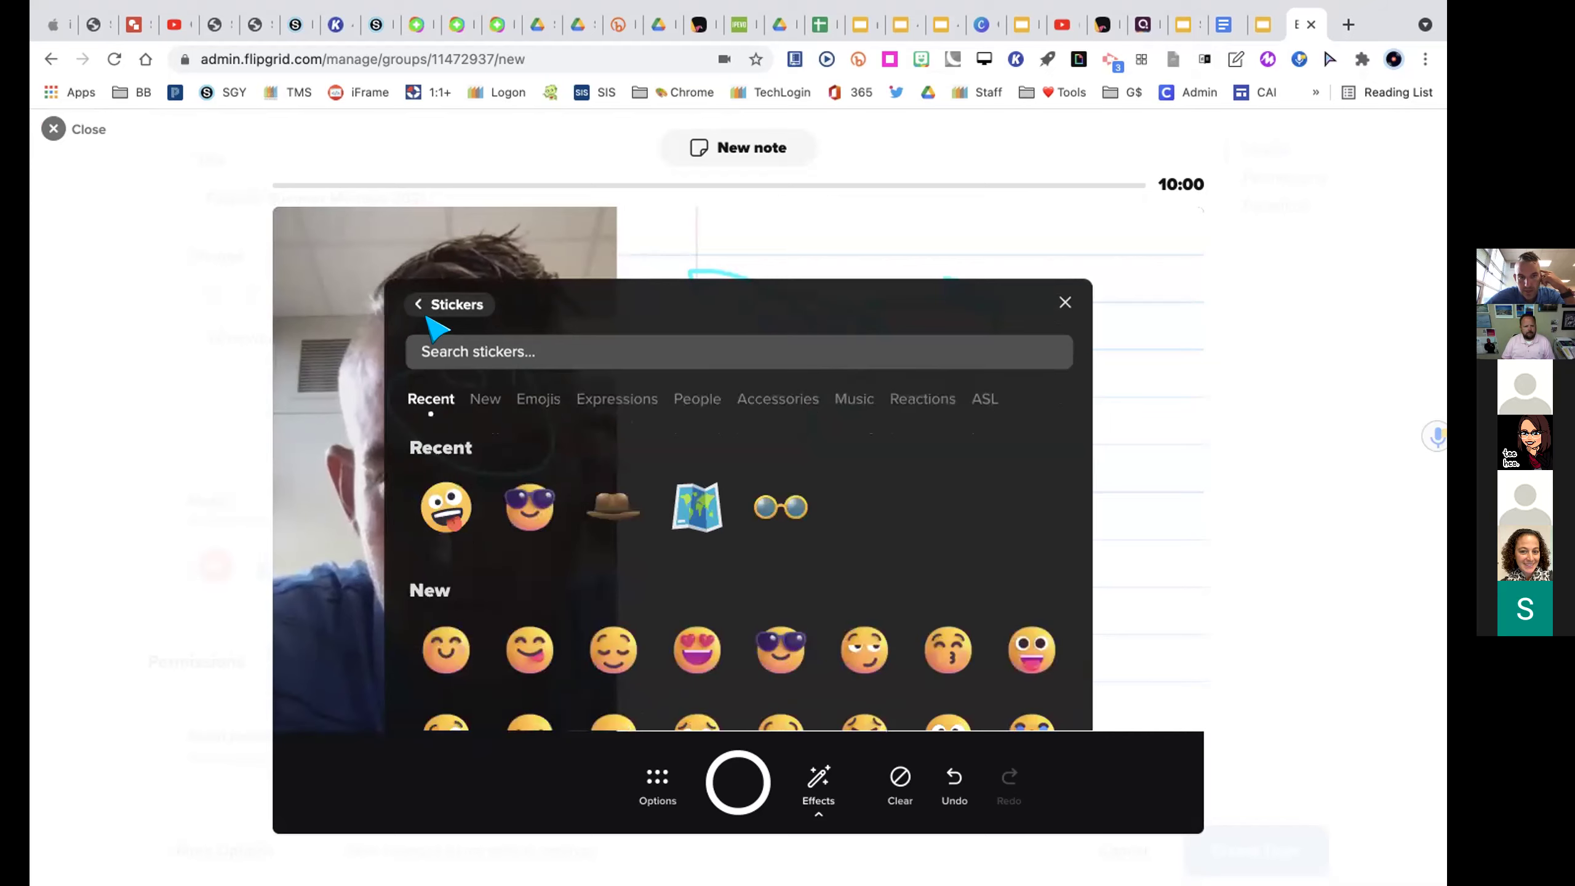
left_click(419, 304)
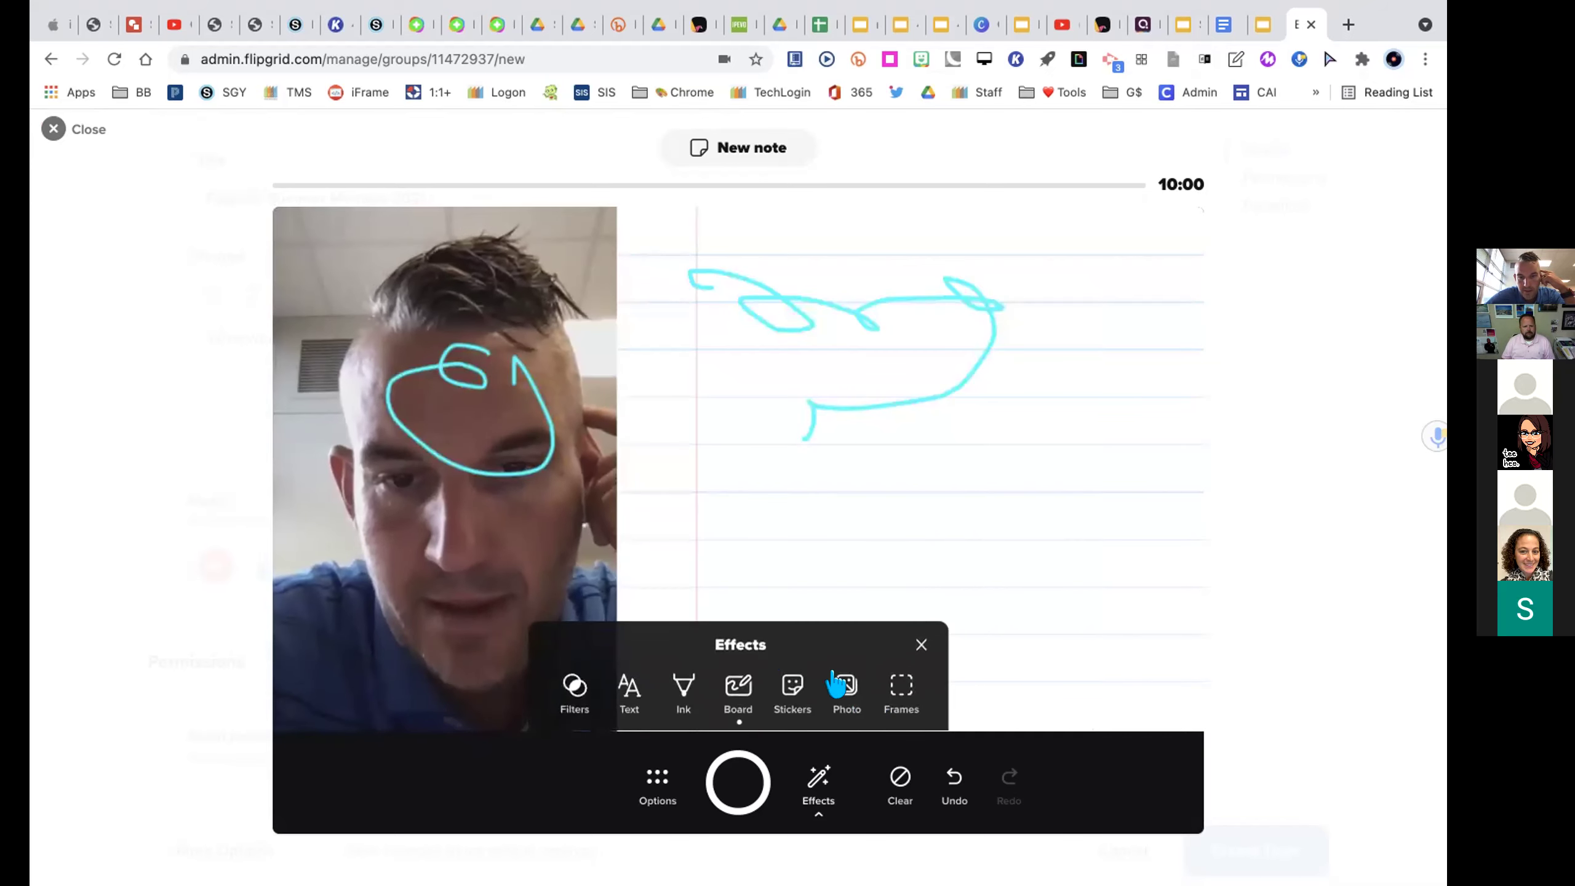
left_click(845, 687)
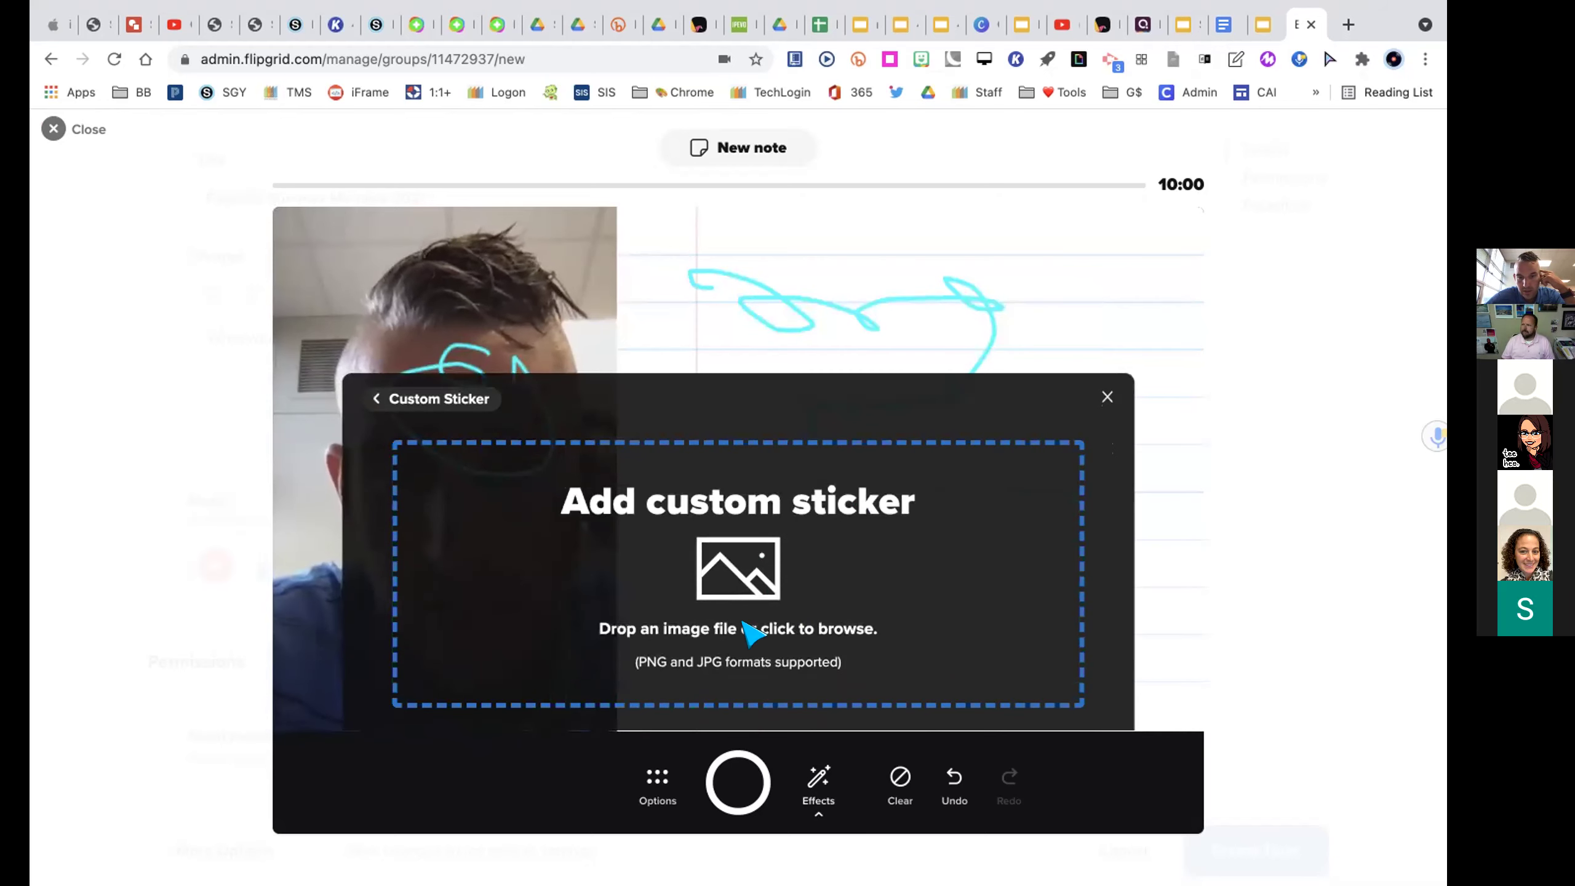
left_click(1105, 396)
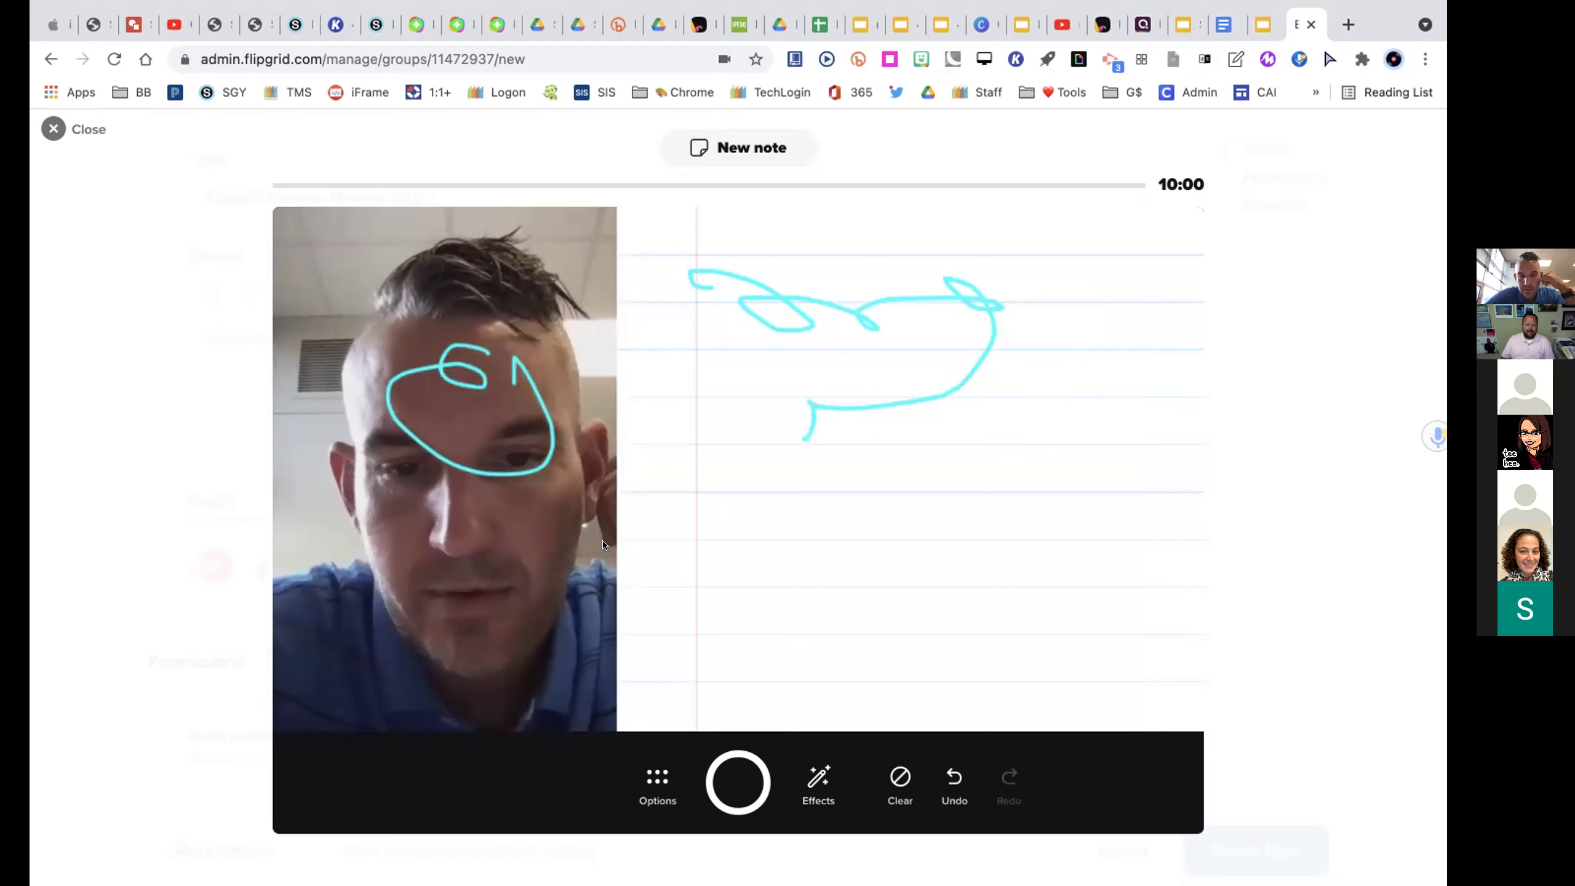
- Clear the ink drawings, record a clip about 22 seconds long with the lined-paper board and go on to its review
left_click(898, 783)
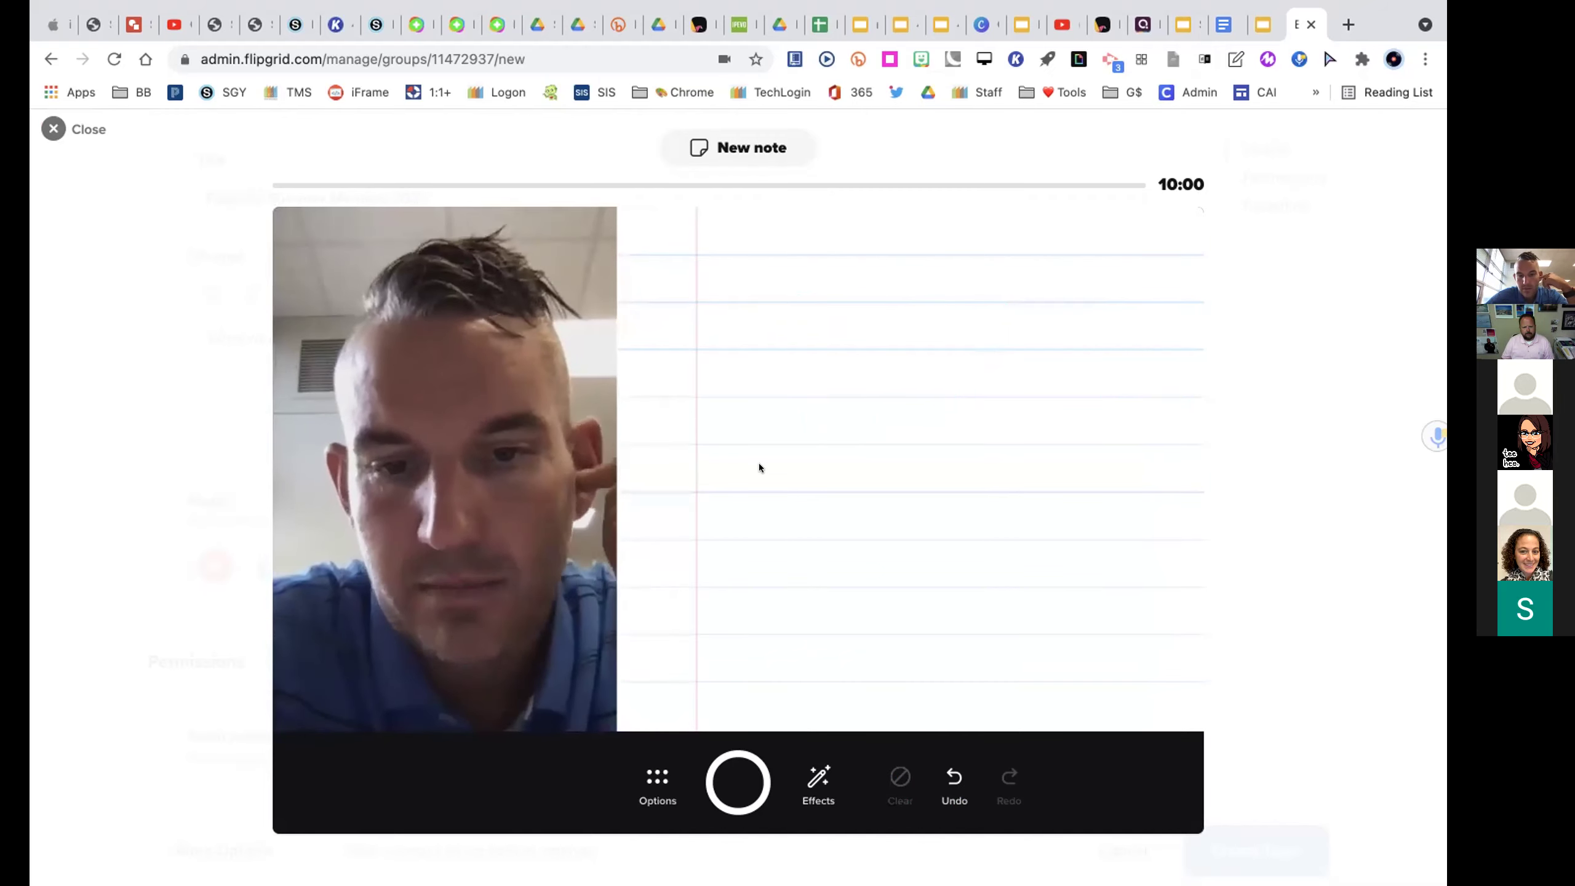
left_click(740, 787)
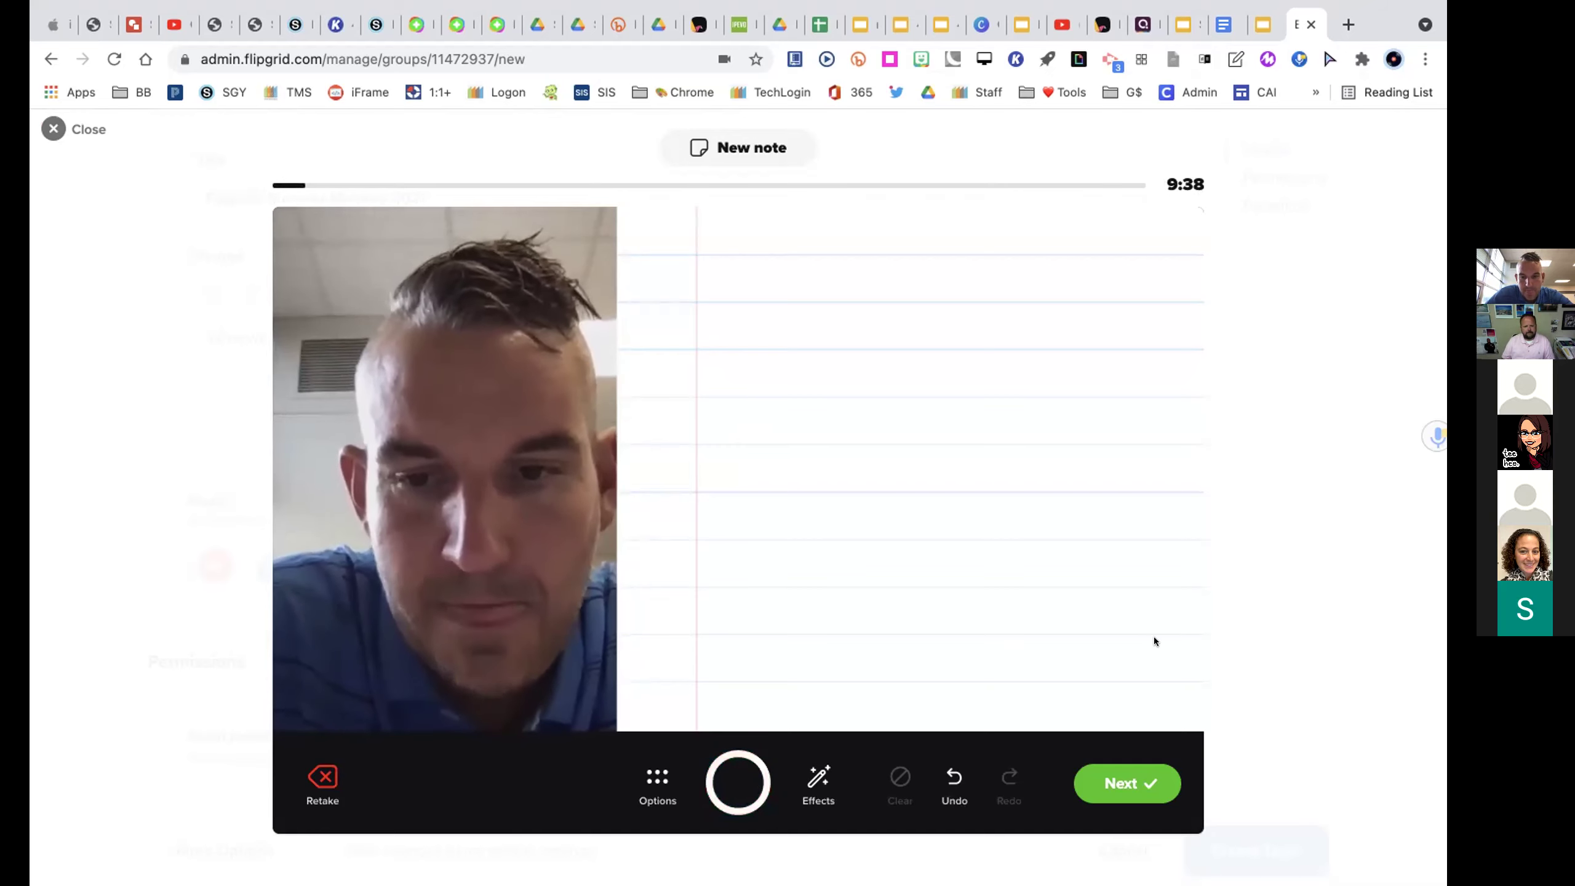
left_click(1125, 785)
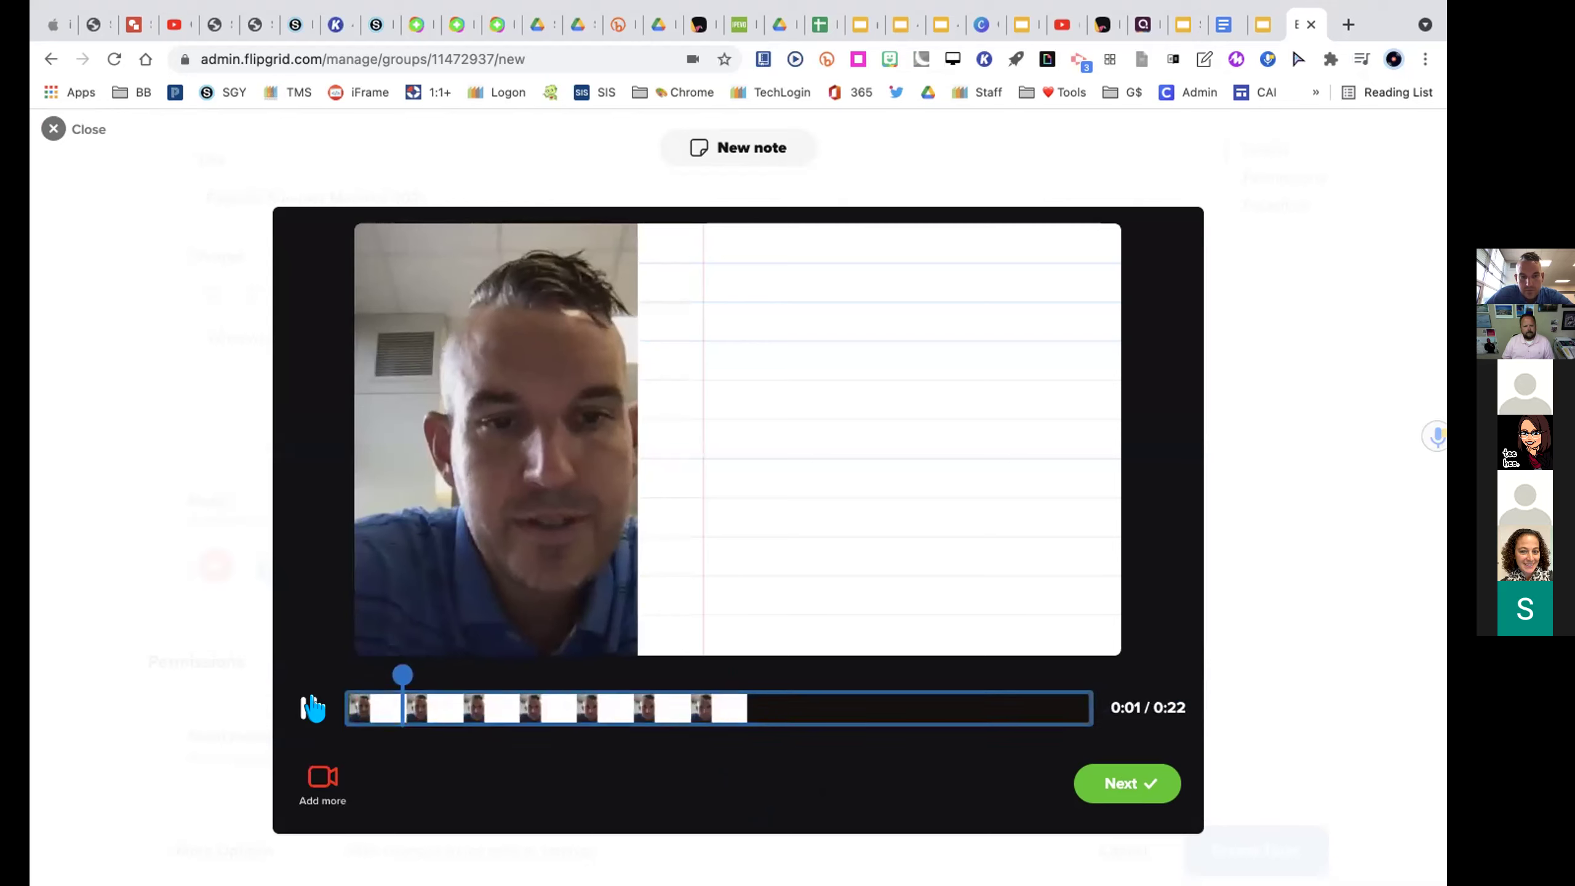
- Pause the preview, open the recorded clip for trimming, try its start and end handles and confirm it at full length
left_click(309, 707)
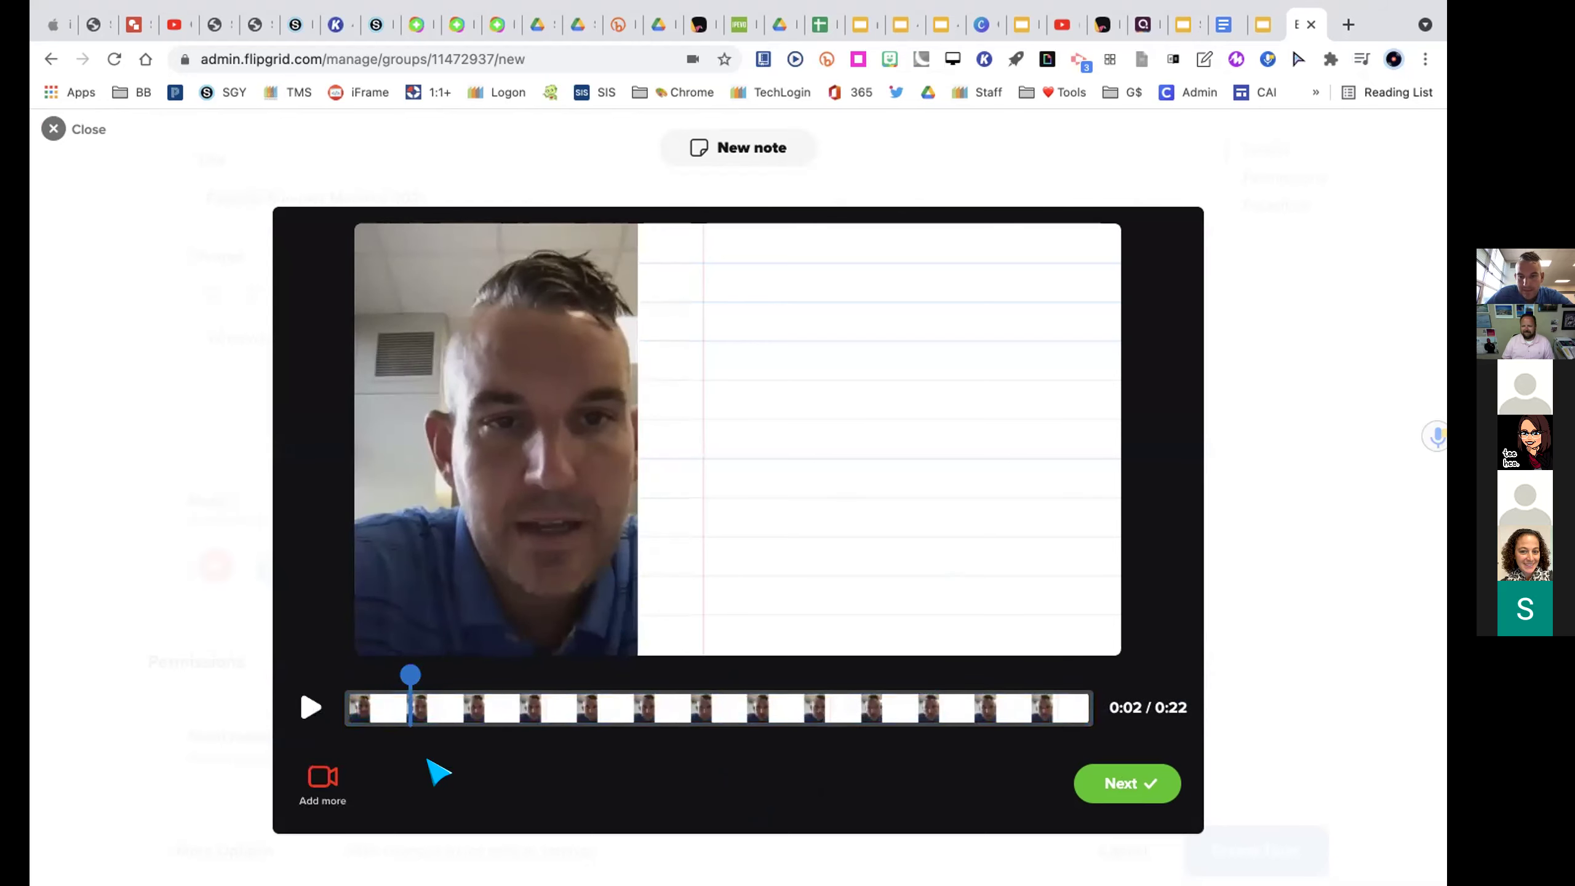
mouse_move(362, 710)
left_mouse_down()
mouse_move(528, 704)
mouse_move(373, 721)
mouse_move(346, 709)
left_mouse_up()
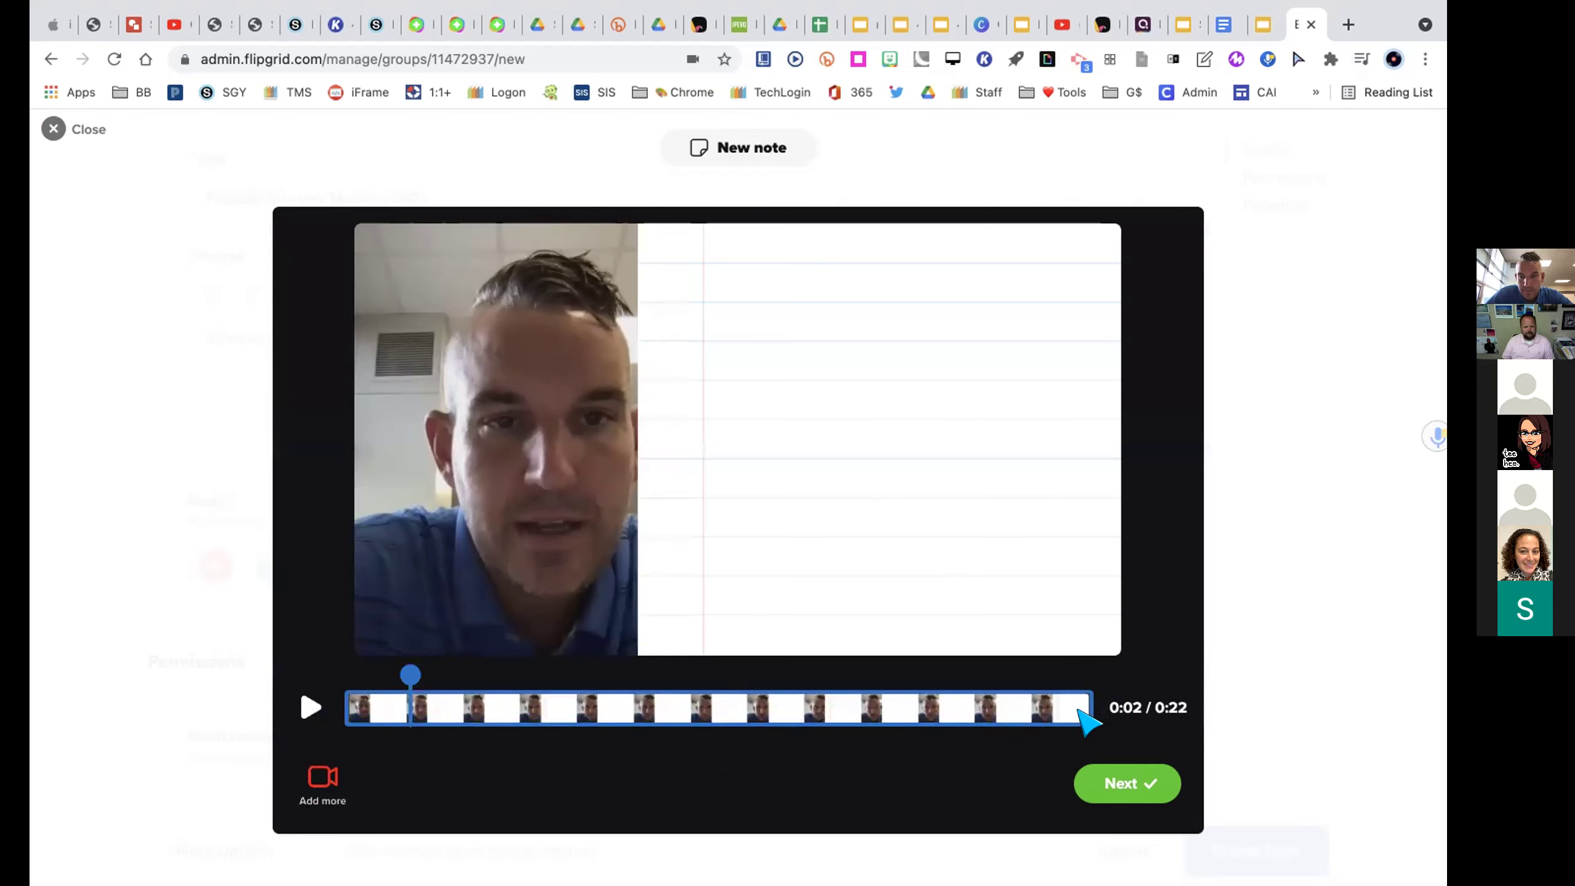
left_click(1029, 705)
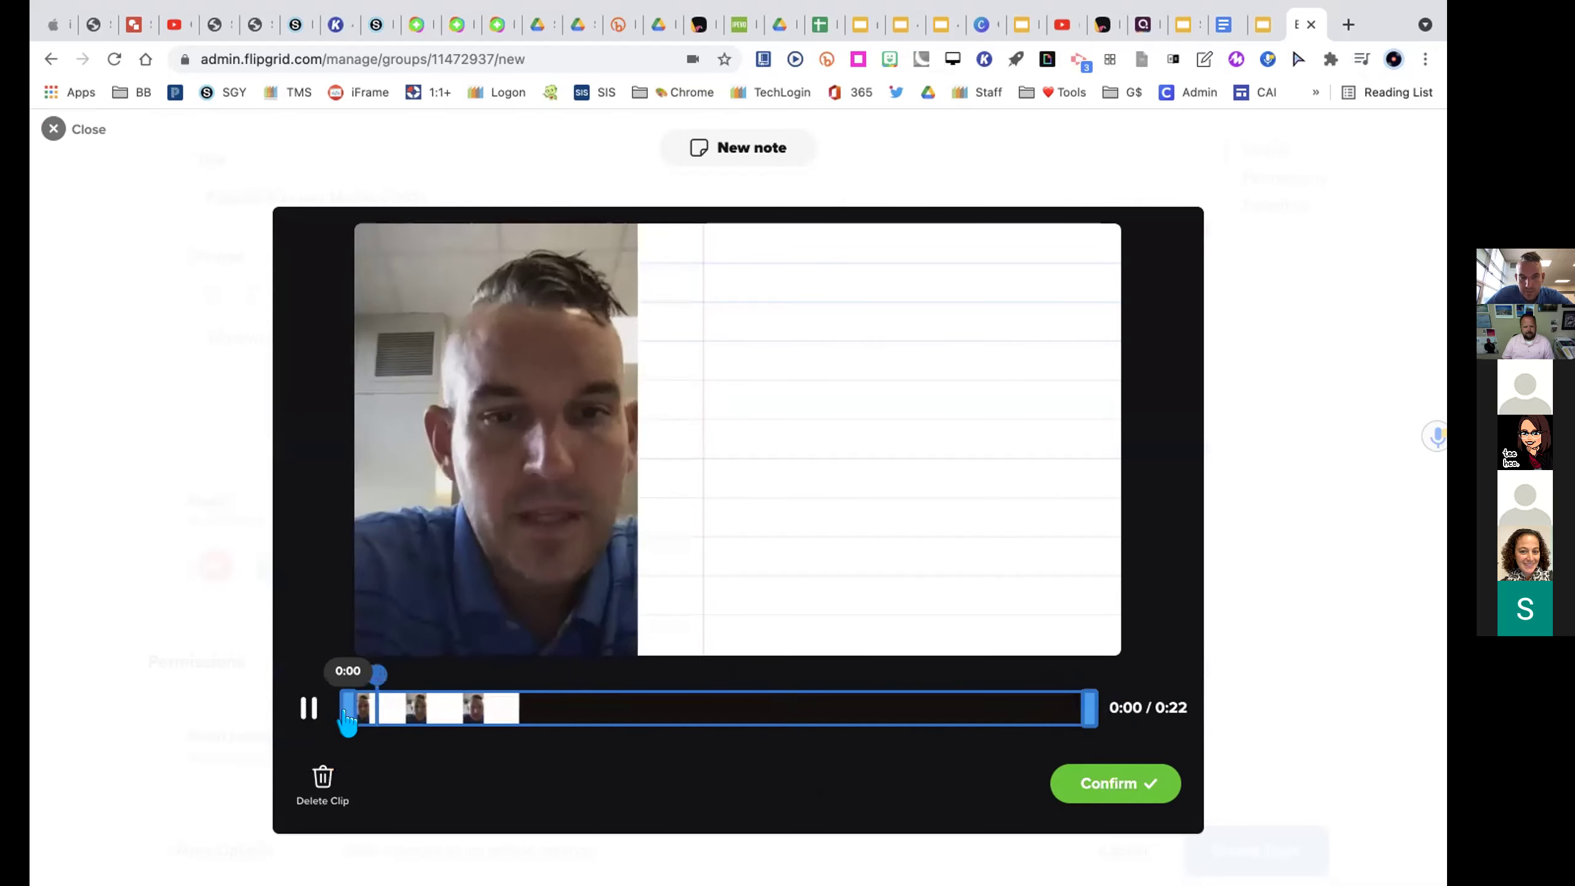
left_click(300, 714)
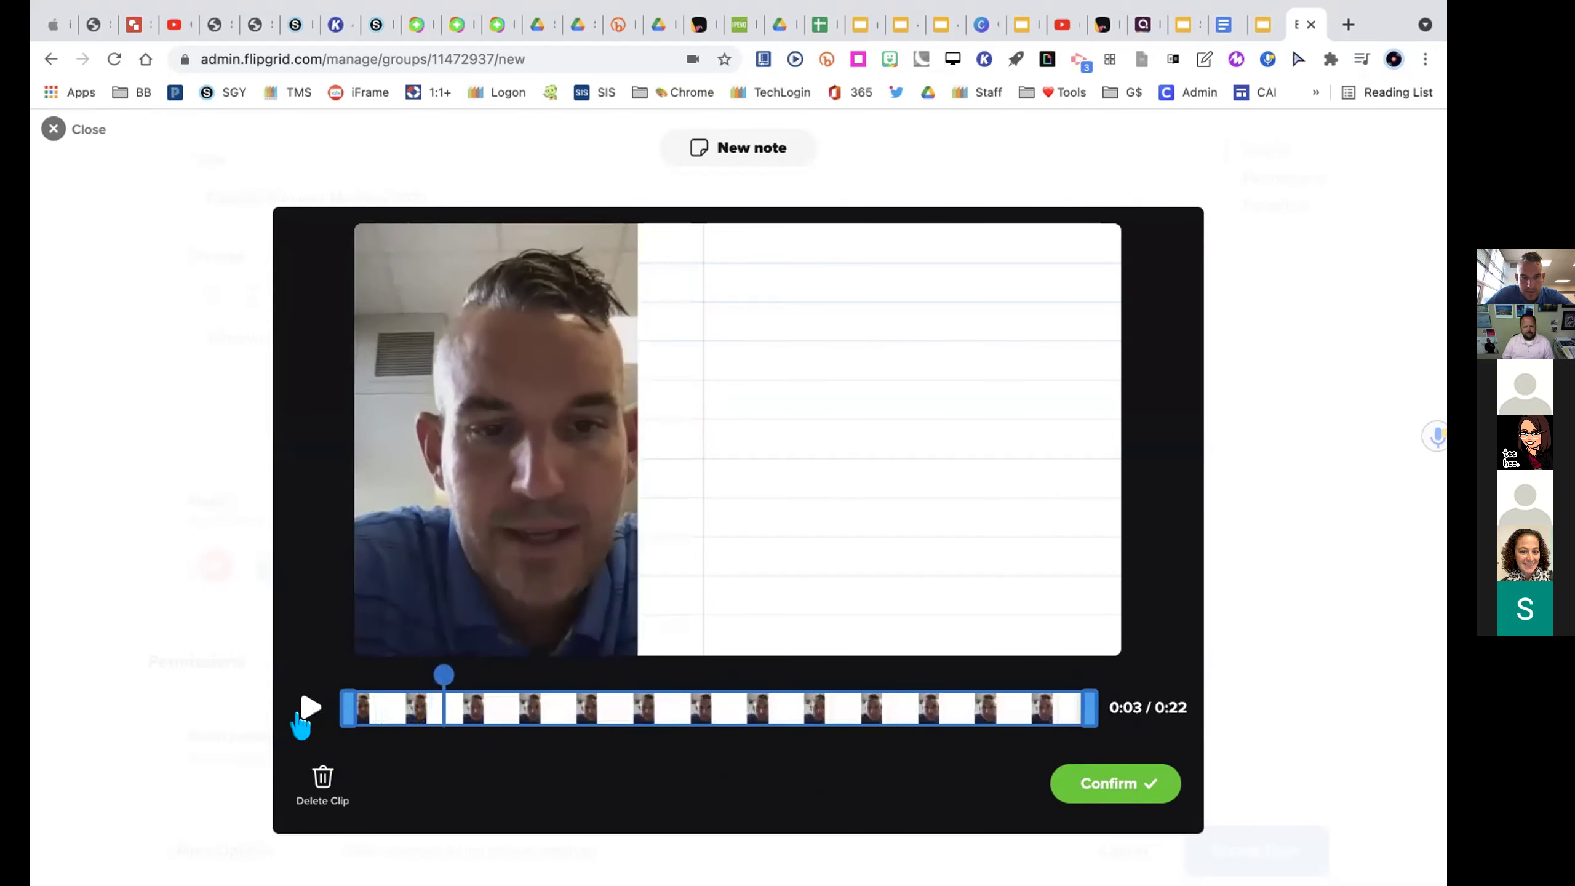
mouse_move(363, 712)
left_mouse_down()
mouse_move(392, 722)
mouse_move(347, 720)
left_mouse_up()
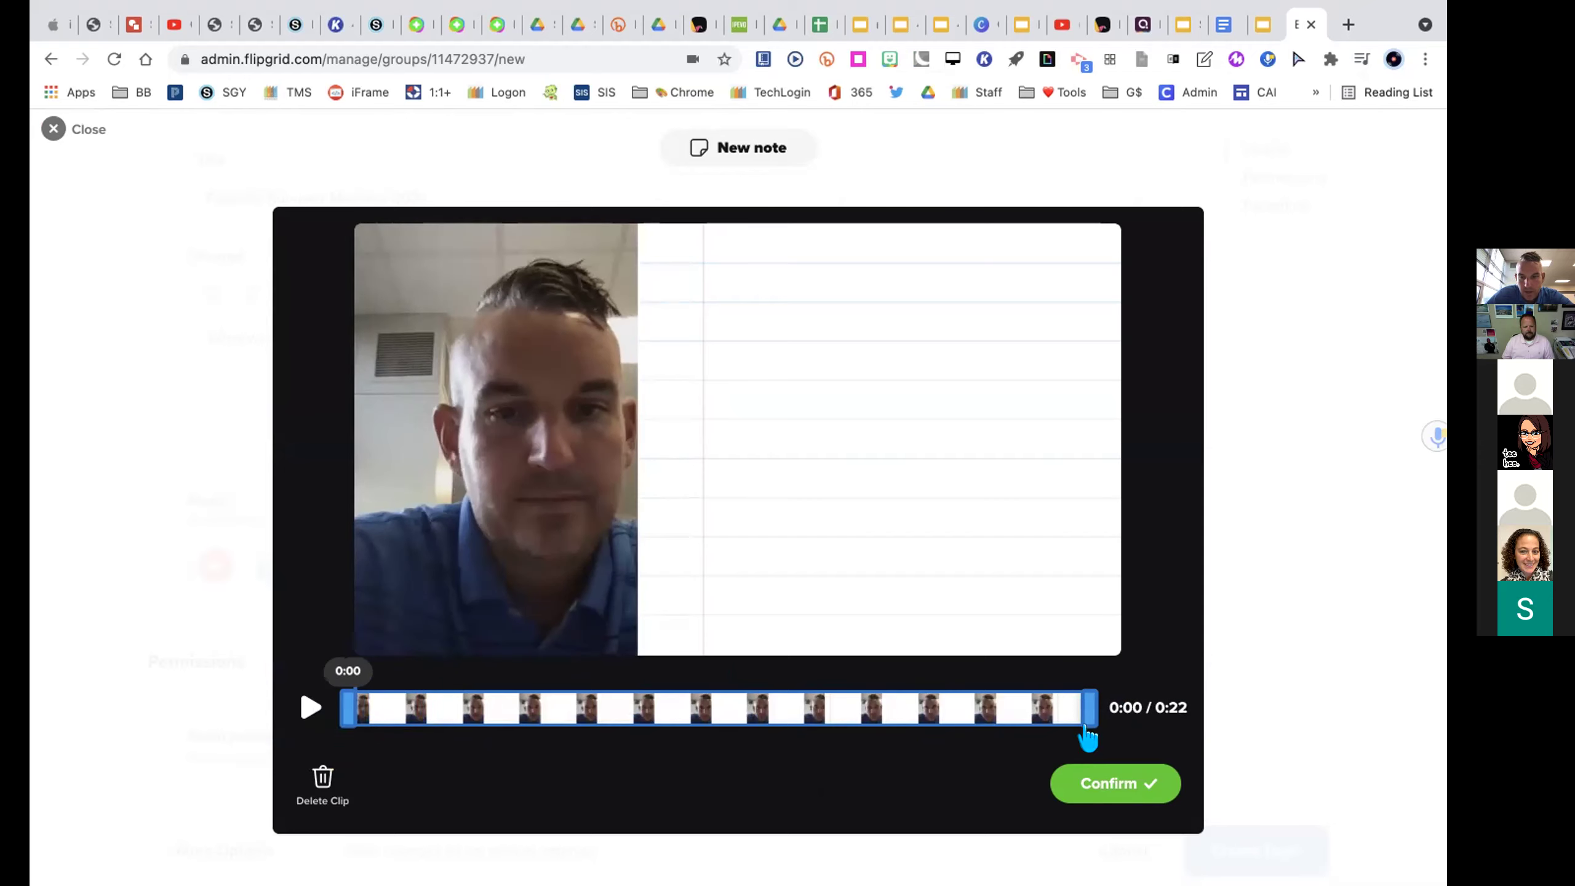
mouse_move(1082, 714)
left_mouse_down()
mouse_move(1041, 717)
mouse_move(1089, 720)
left_mouse_up()
left_click(1028, 707)
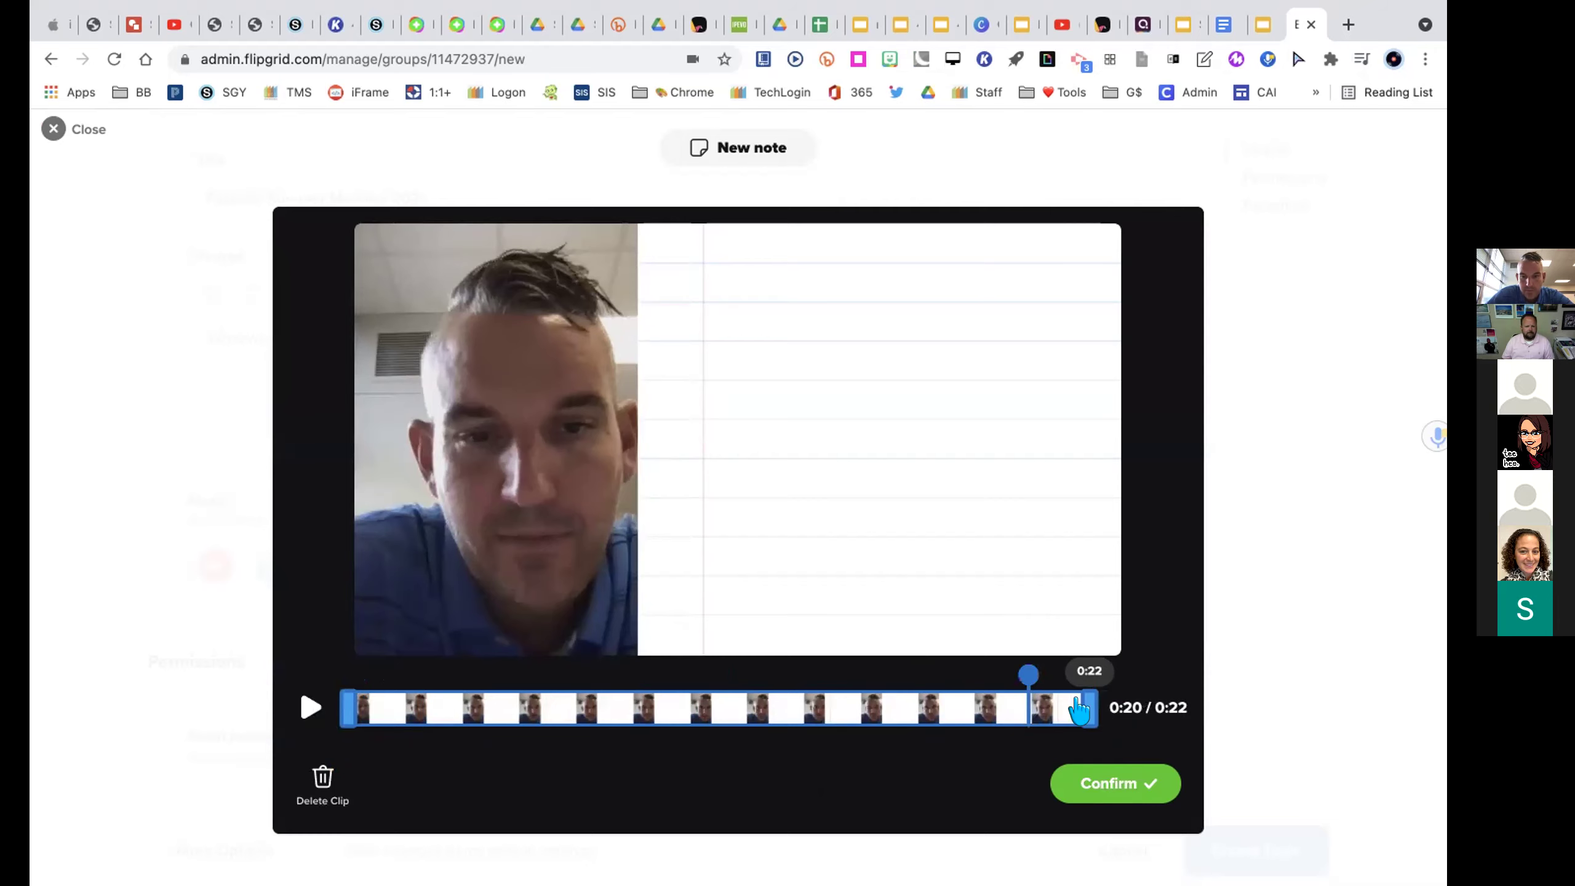
left_click(1113, 779)
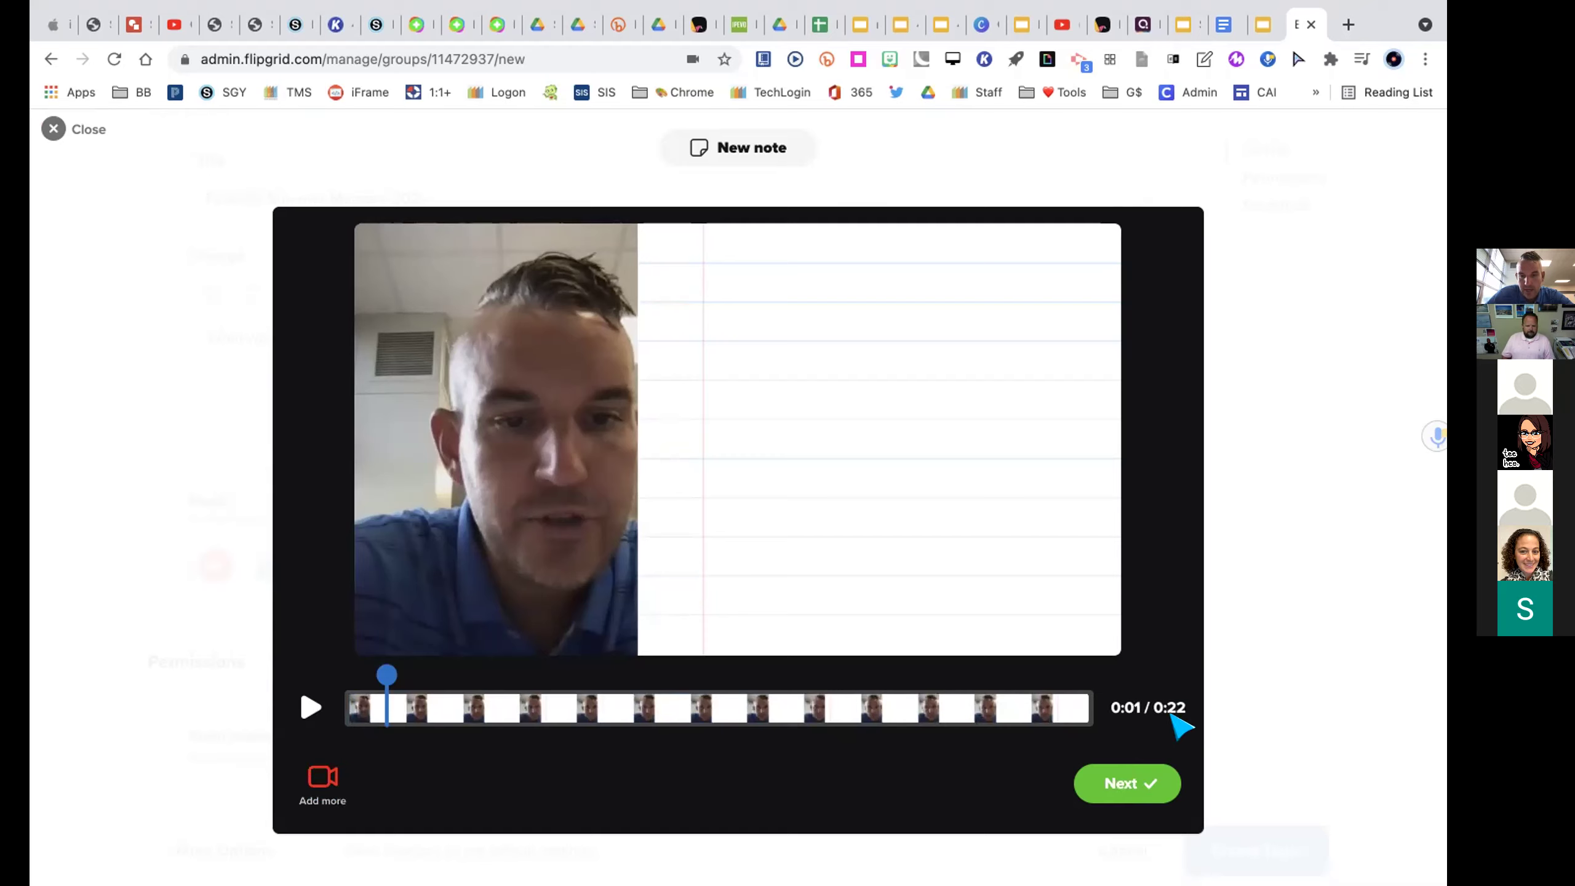
- Proceed to the cover photo, start a selfie with mirroring on and check the custom sticker option in its effects
left_click(1116, 785)
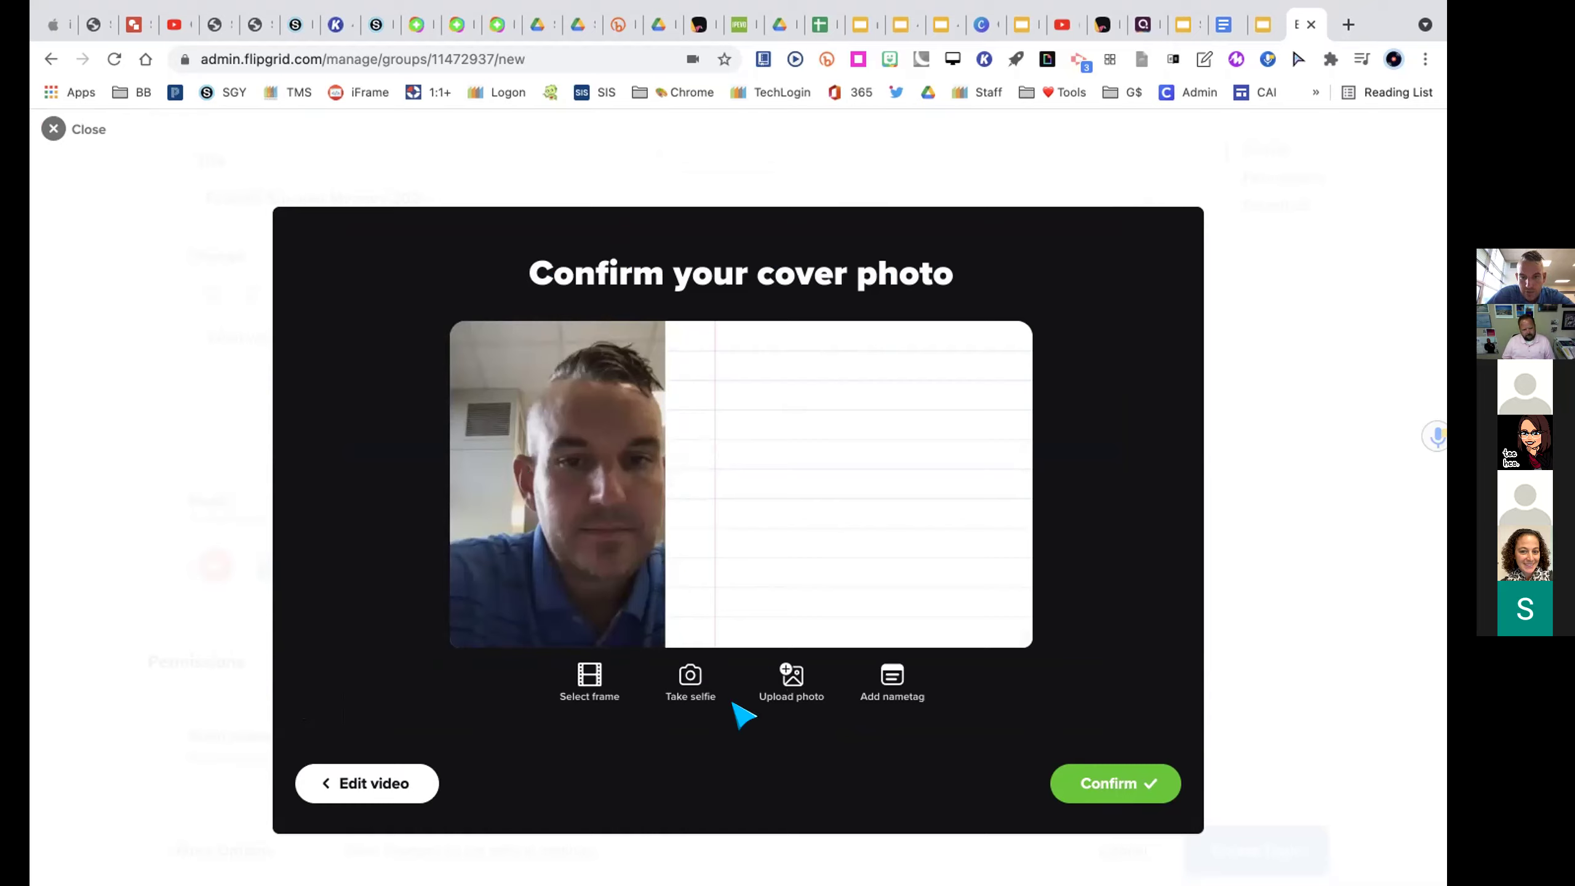
left_click(689, 680)
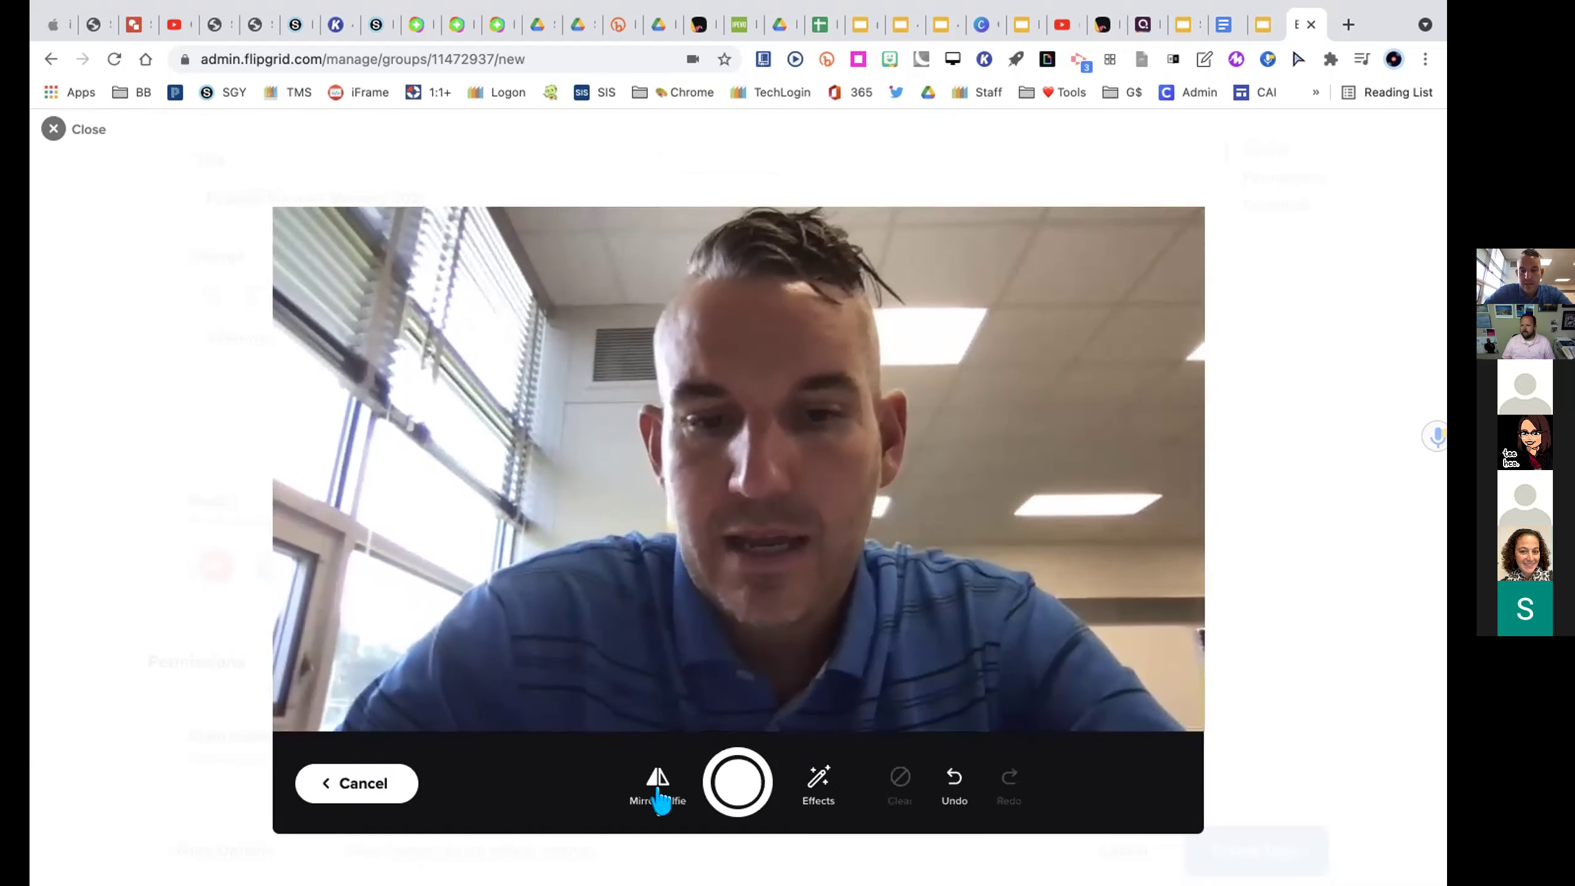
left_click(818, 778)
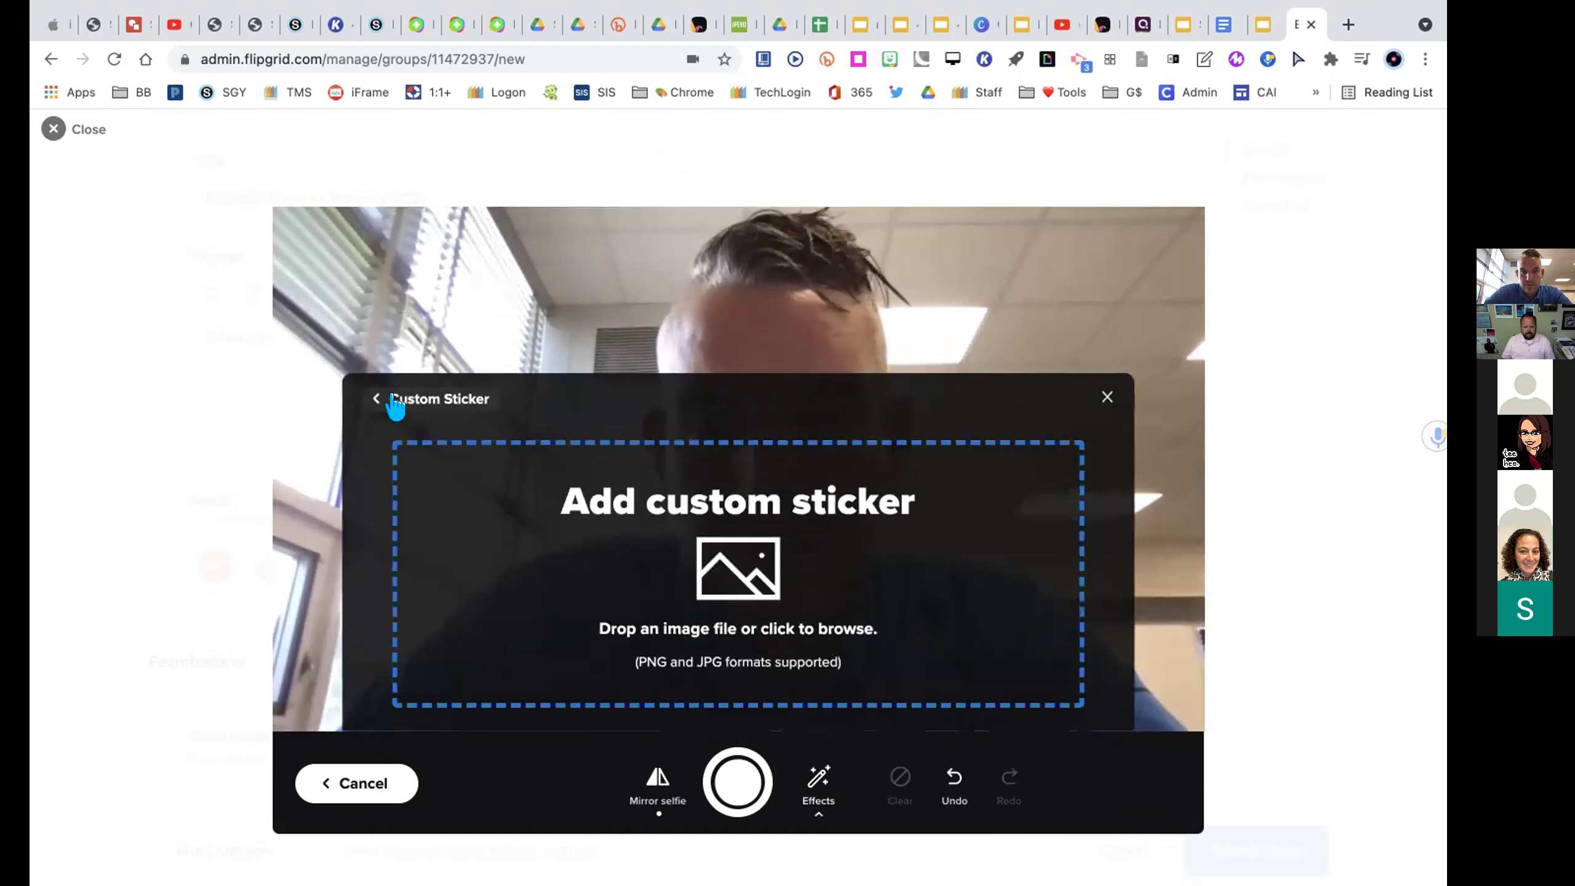
left_click(416, 403)
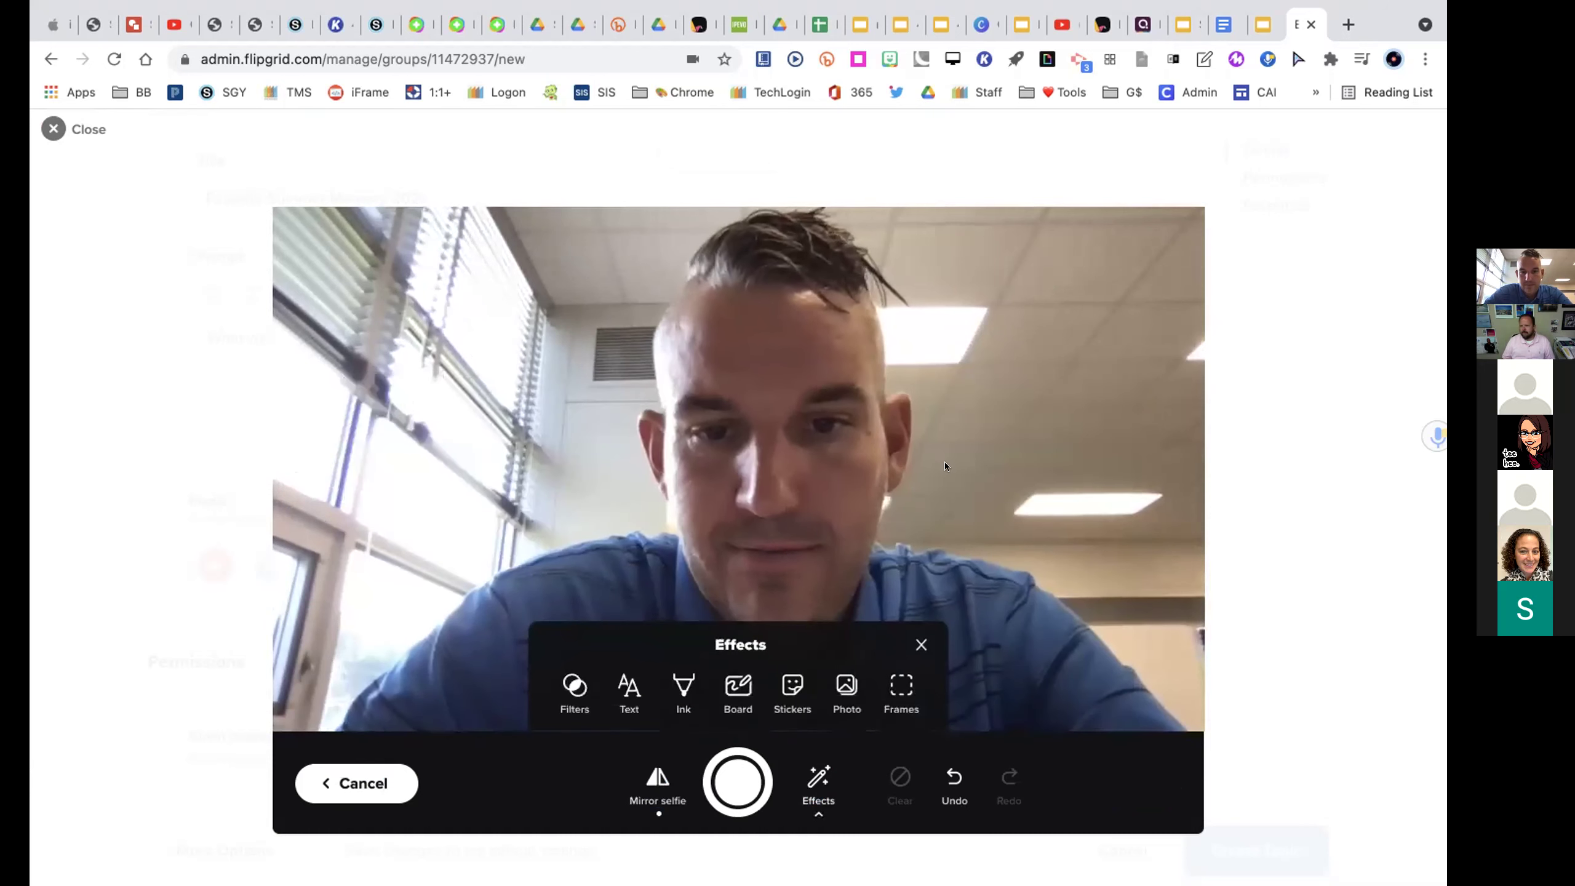
- Add the smiling sunglasses emoji sticker to the selfie, enlarge it and position it over the face
left_click(792, 687)
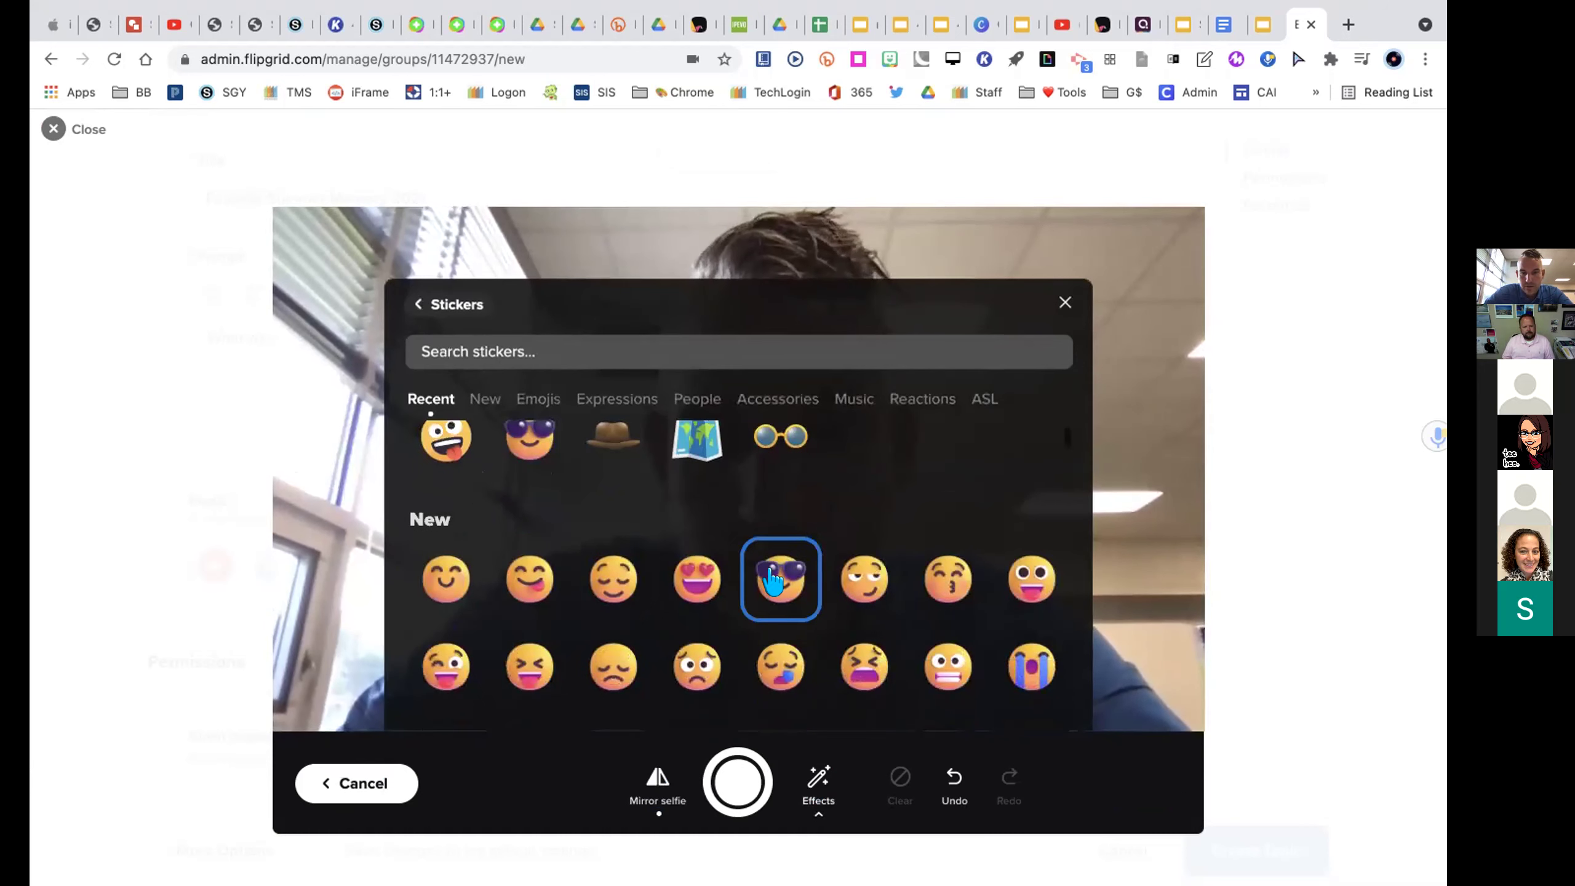
left_click(772, 581)
left_click(718, 423)
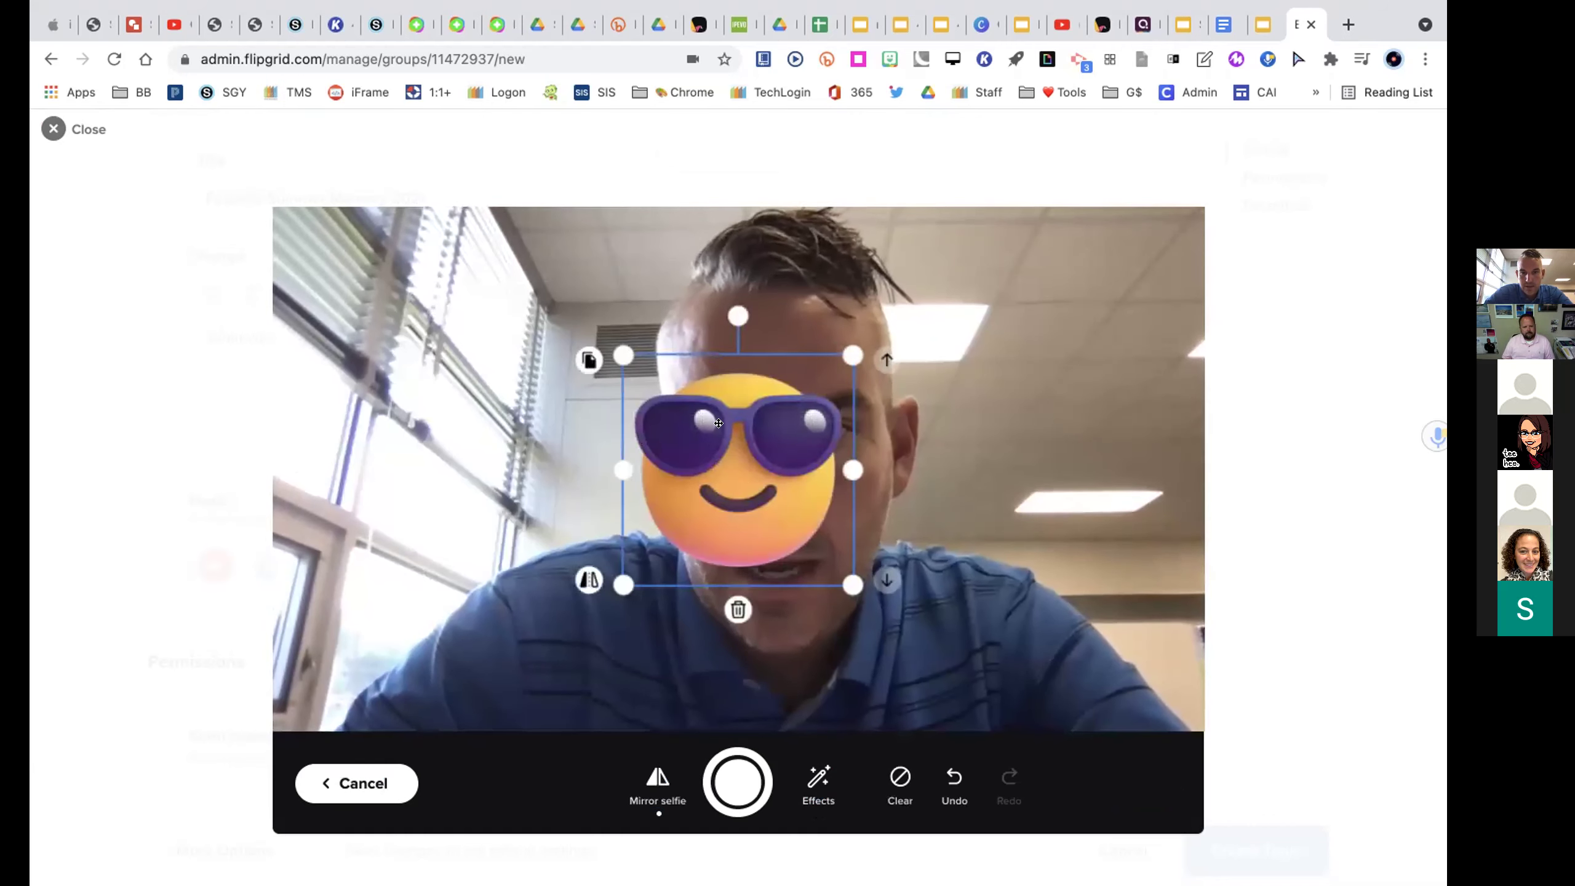
left_click_drag(853, 584, 1062, 717)
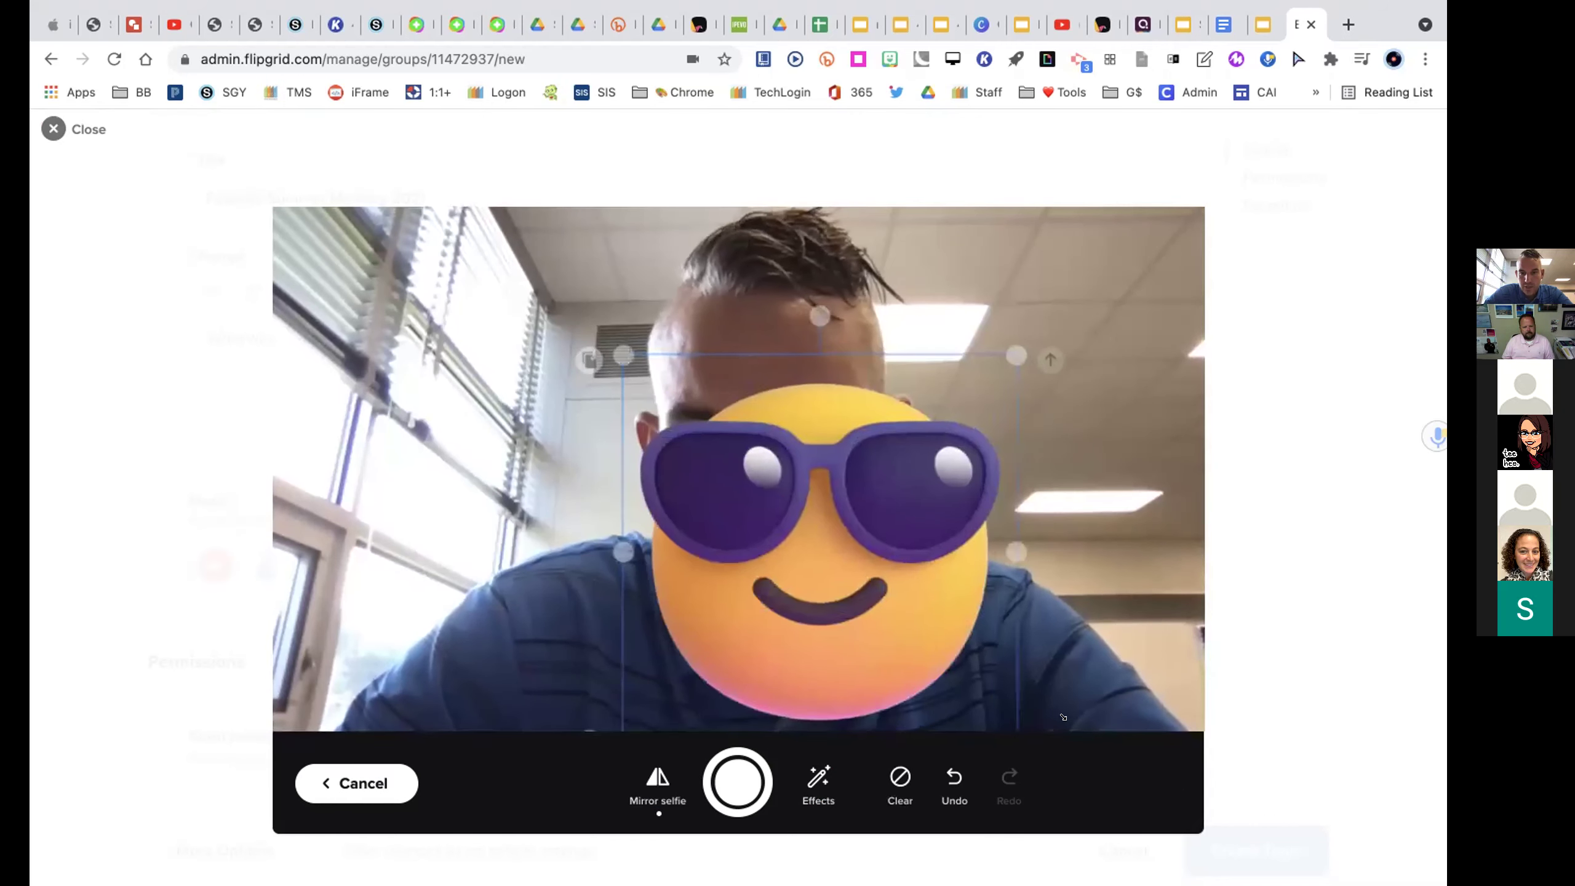
left_click_drag(846, 582, 797, 462)
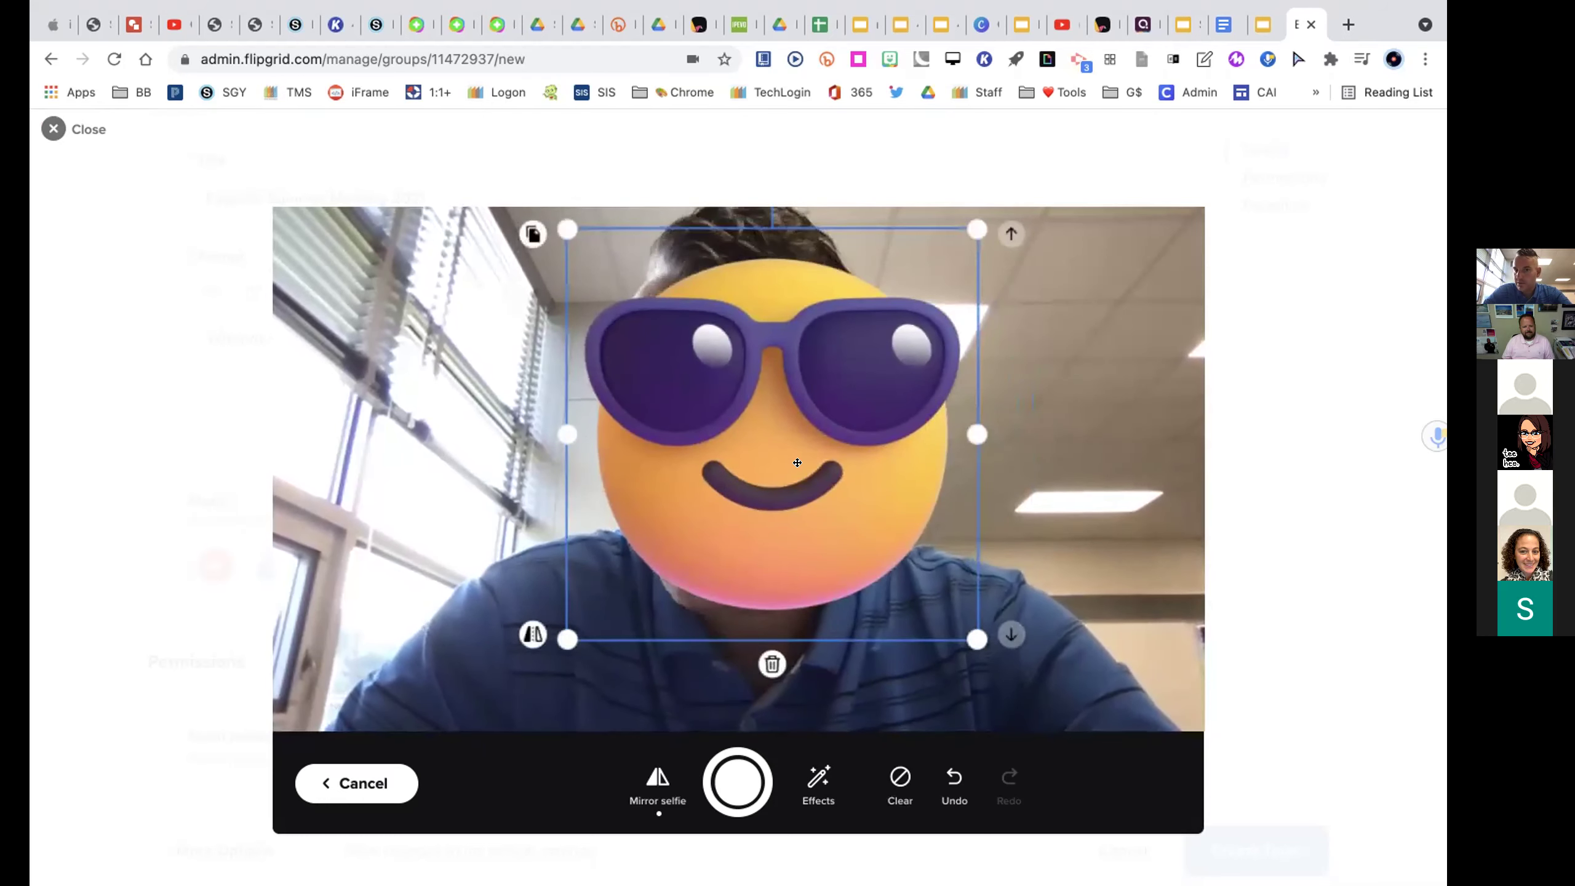
- Capture the selfie with the sunglasses emoji, confirm it as the cover photo and finish the topic video
left_click(736, 779)
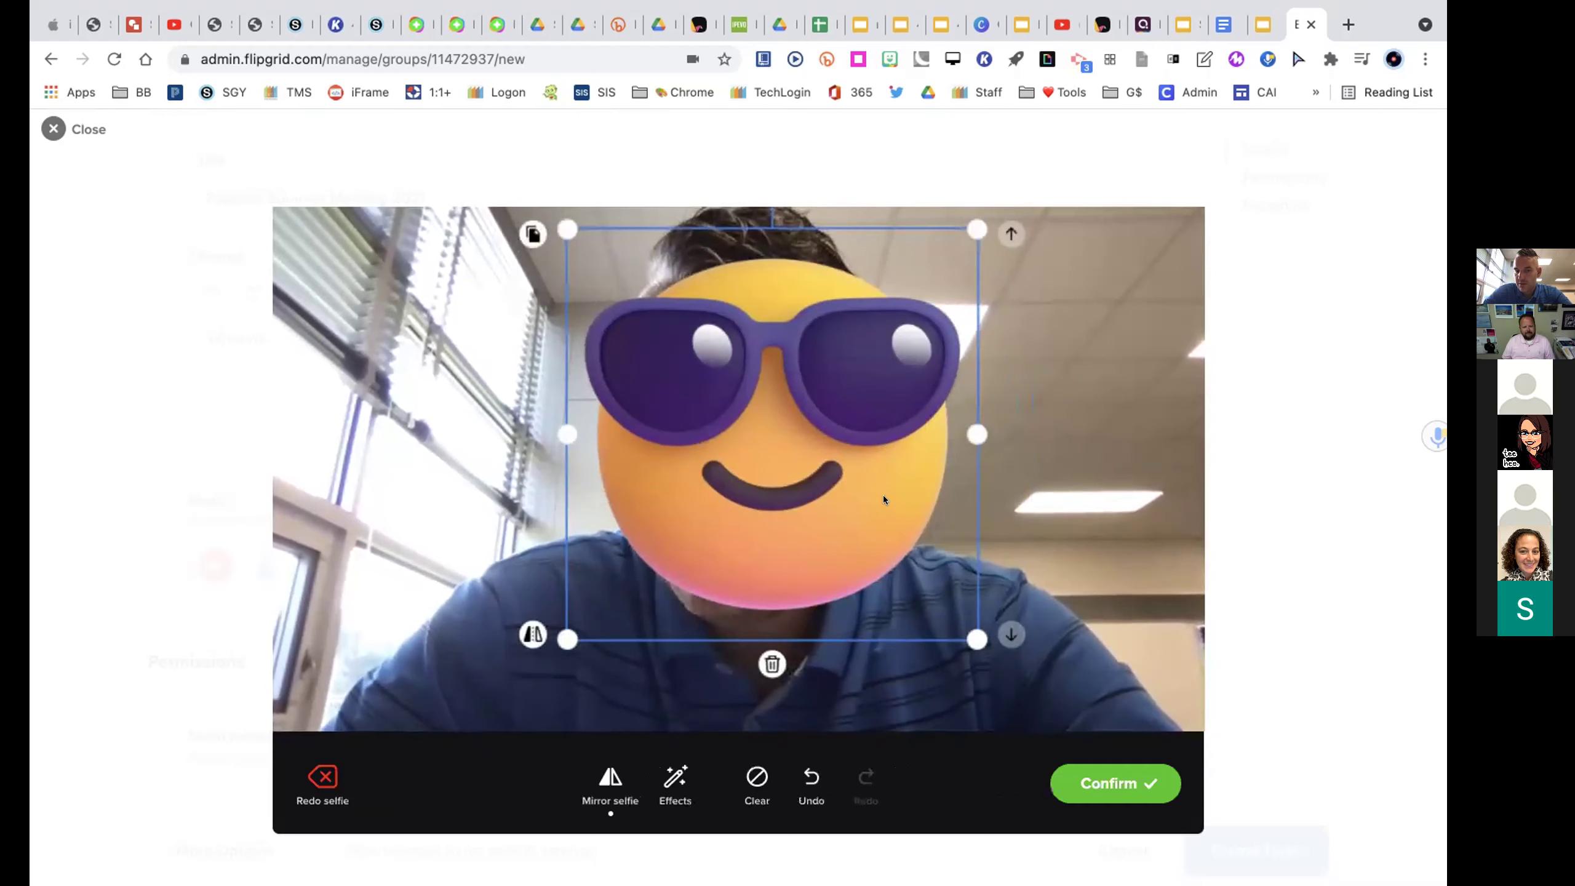
left_click(1127, 786)
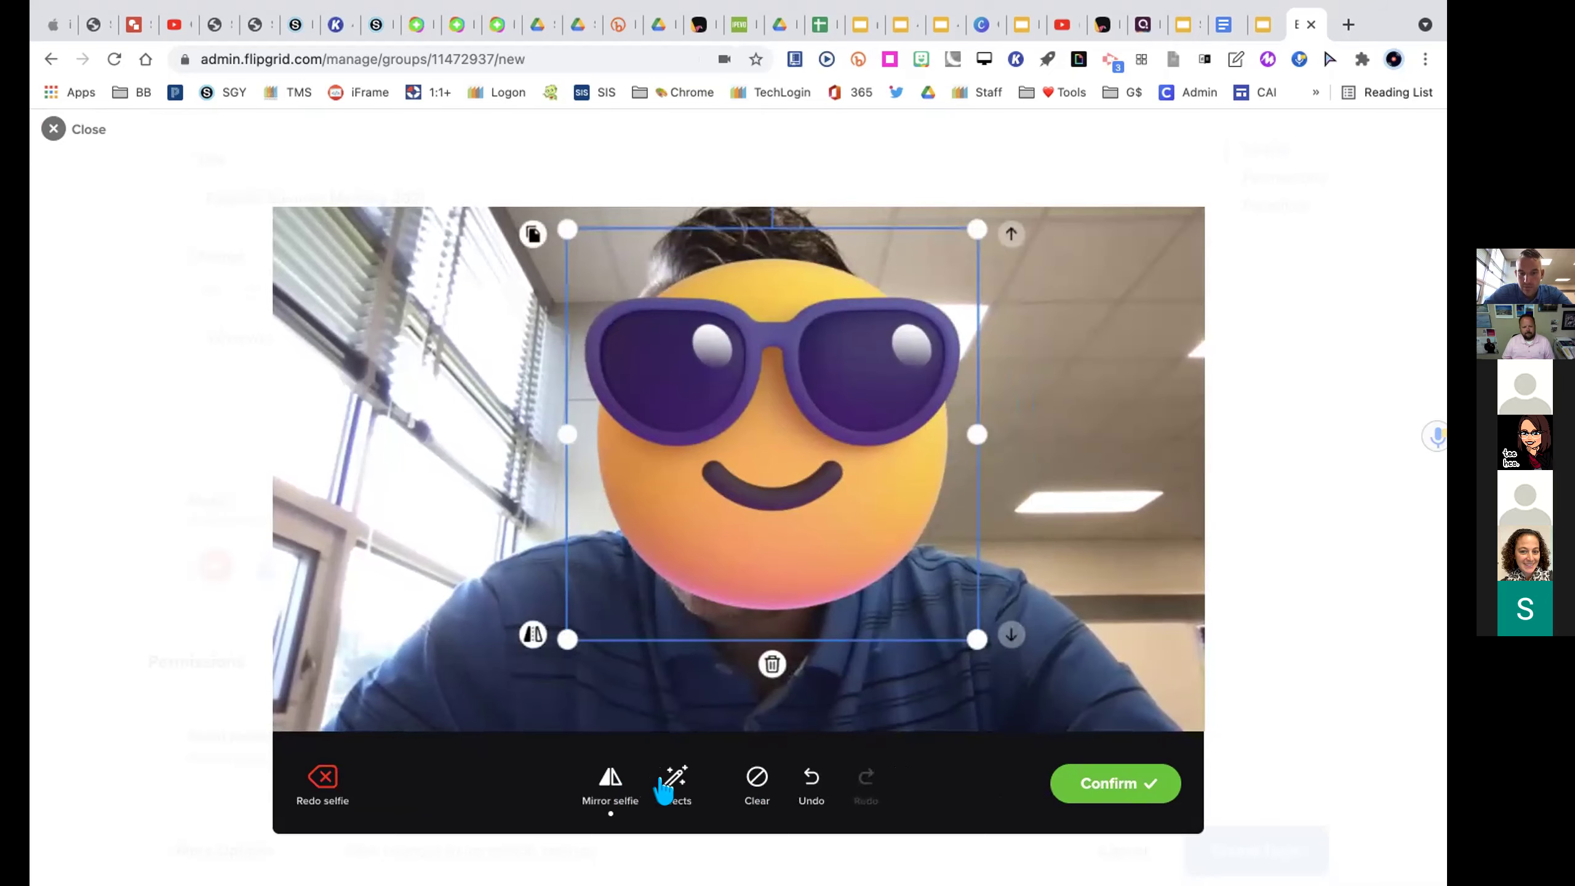
left_click(1116, 784)
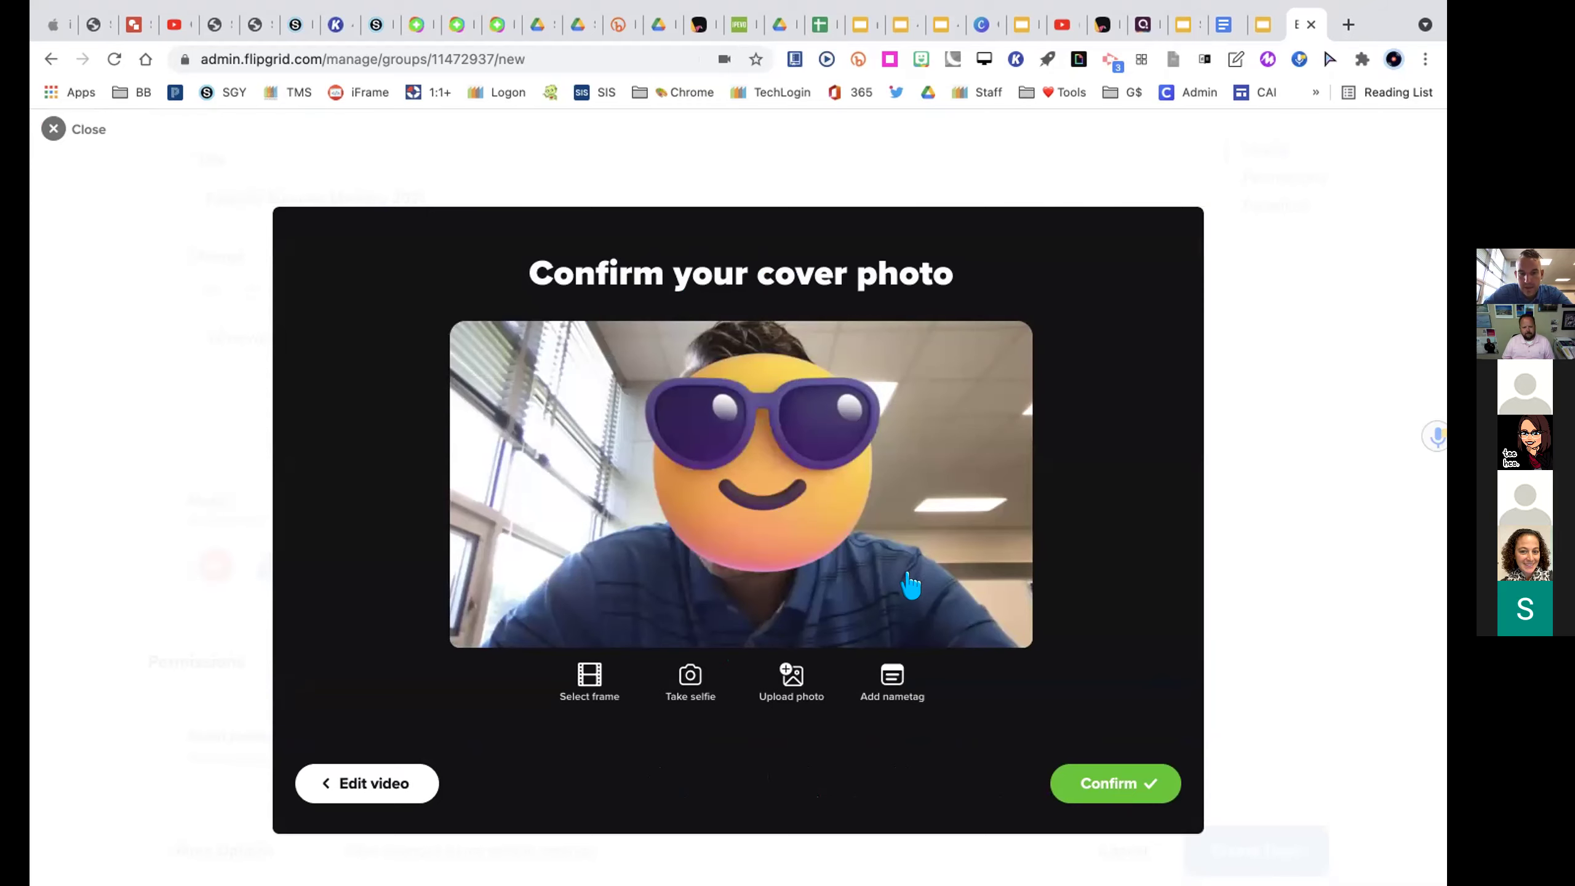
left_click(1118, 786)
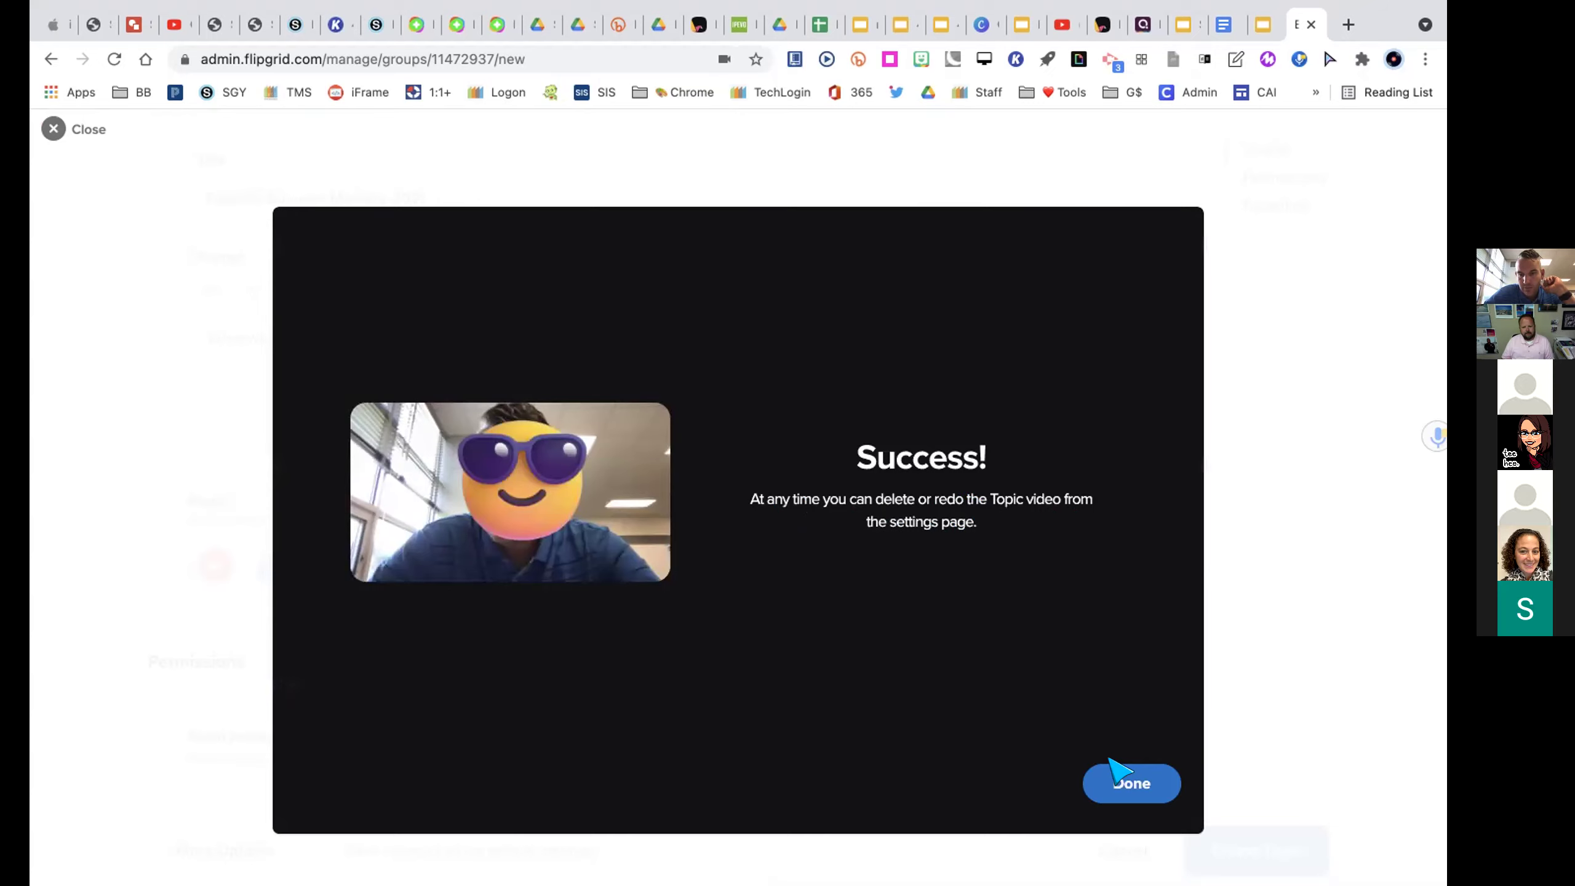
left_click(1132, 784)
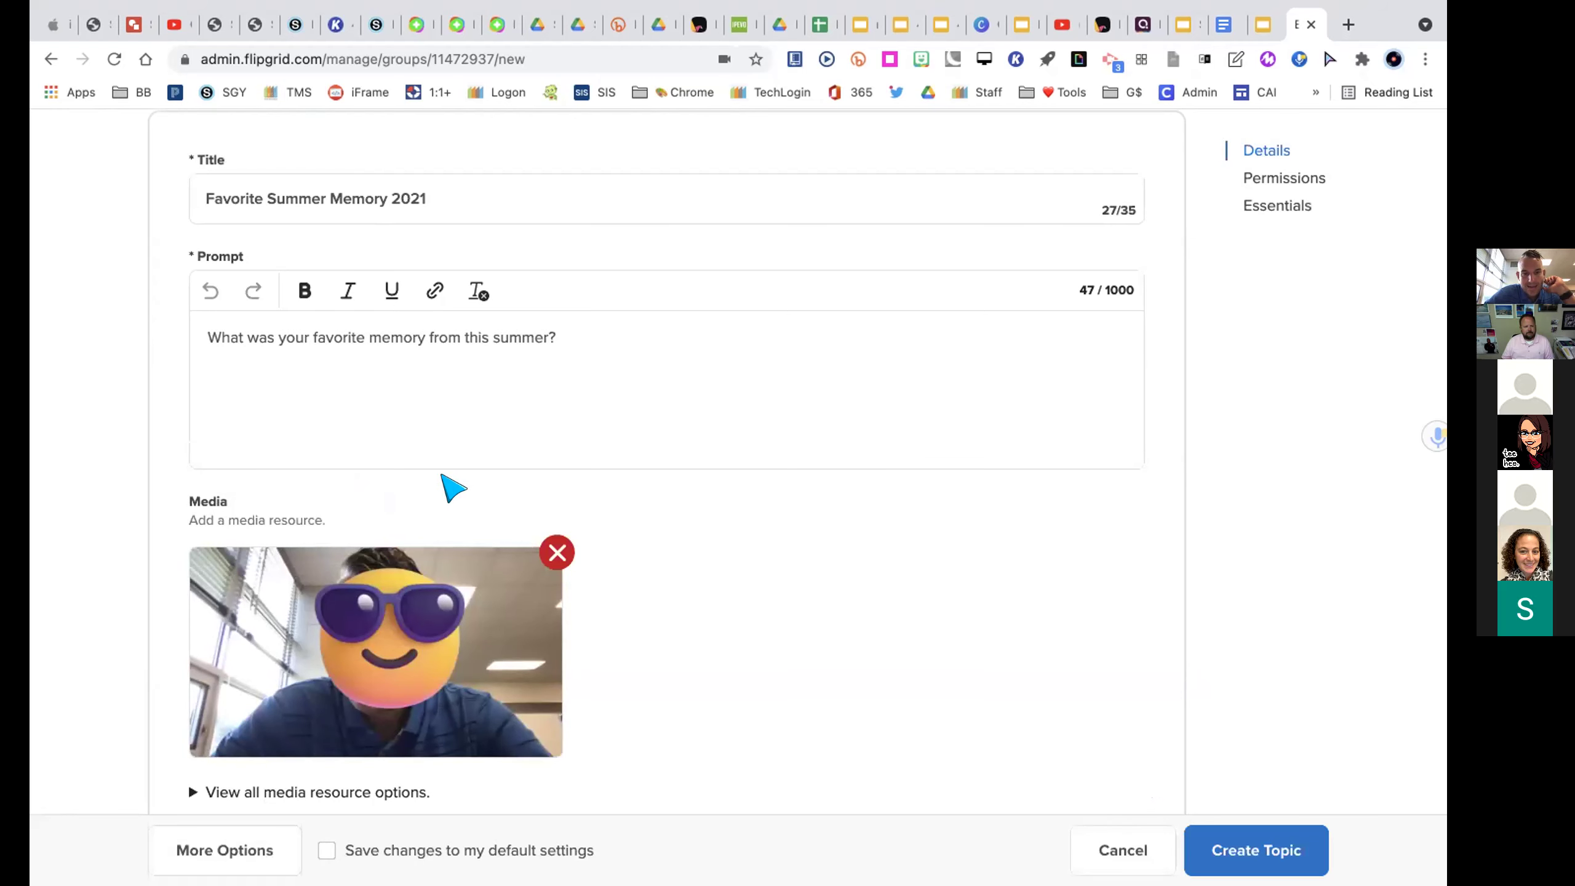
- Review the new topic's details, permissions and essentials, create the topic, and copy its share link
scroll(564, 314, "up", 5)
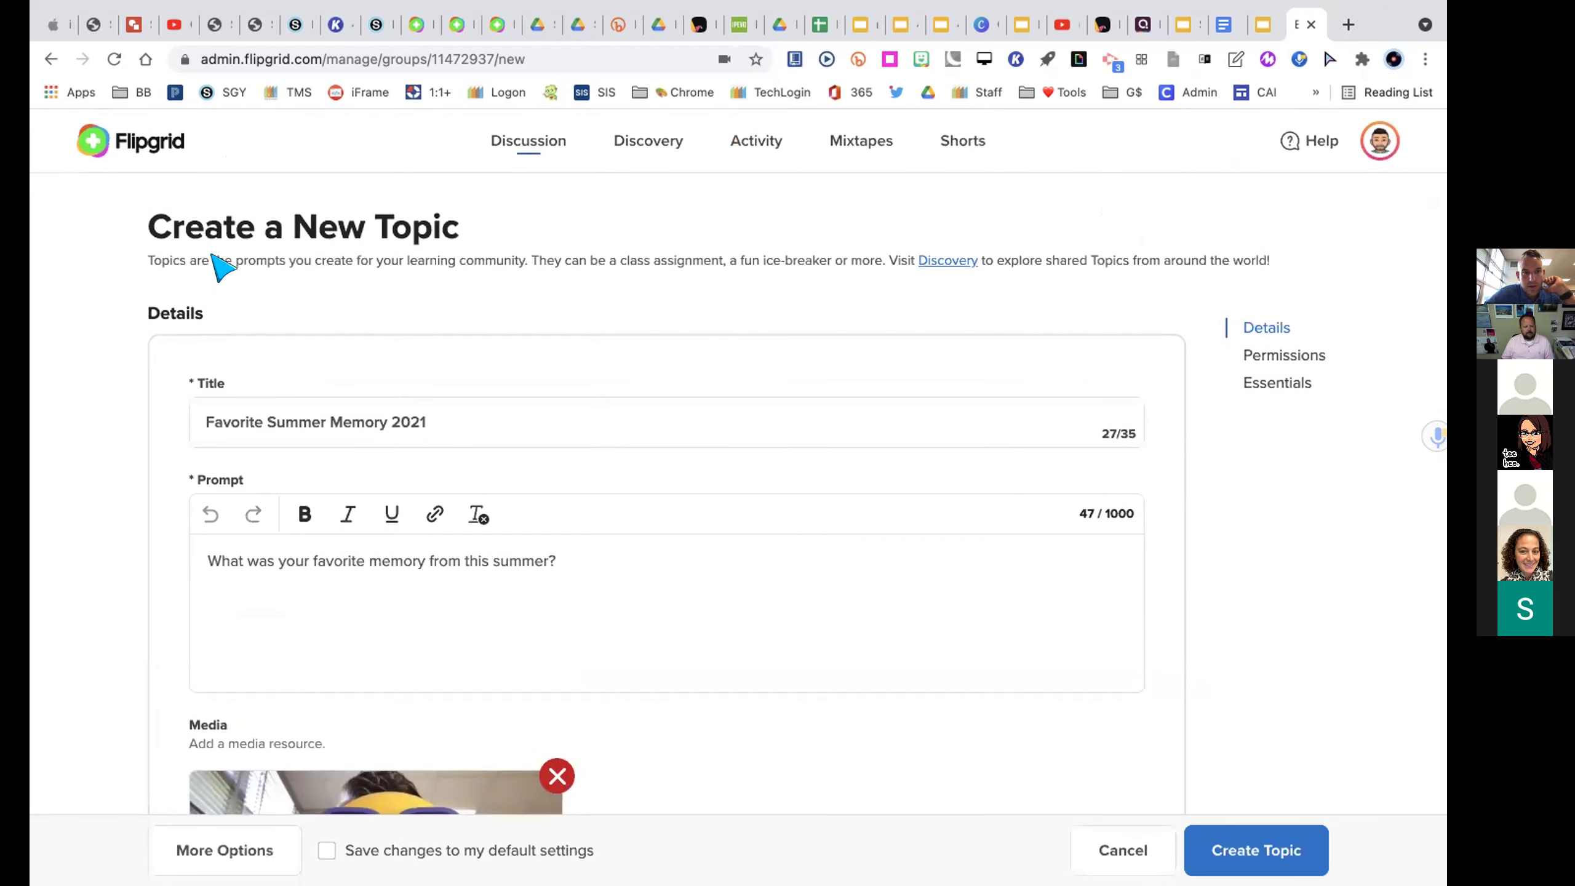
scroll(808, 643, "down", 3)
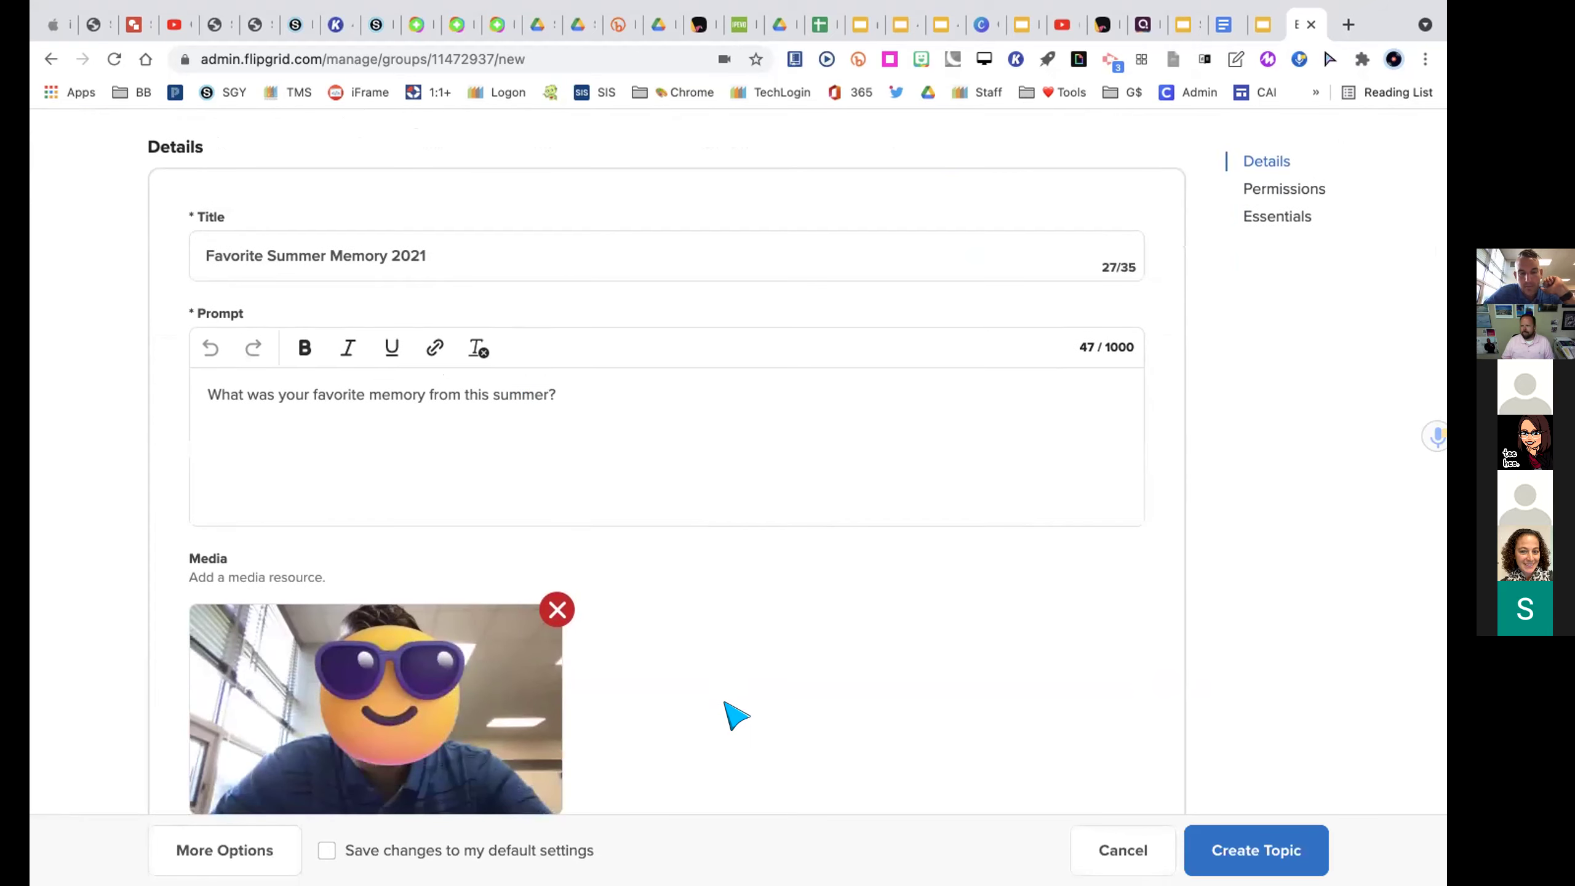
scroll(736, 714, "down", 4)
scroll(1019, 598, "down", 7)
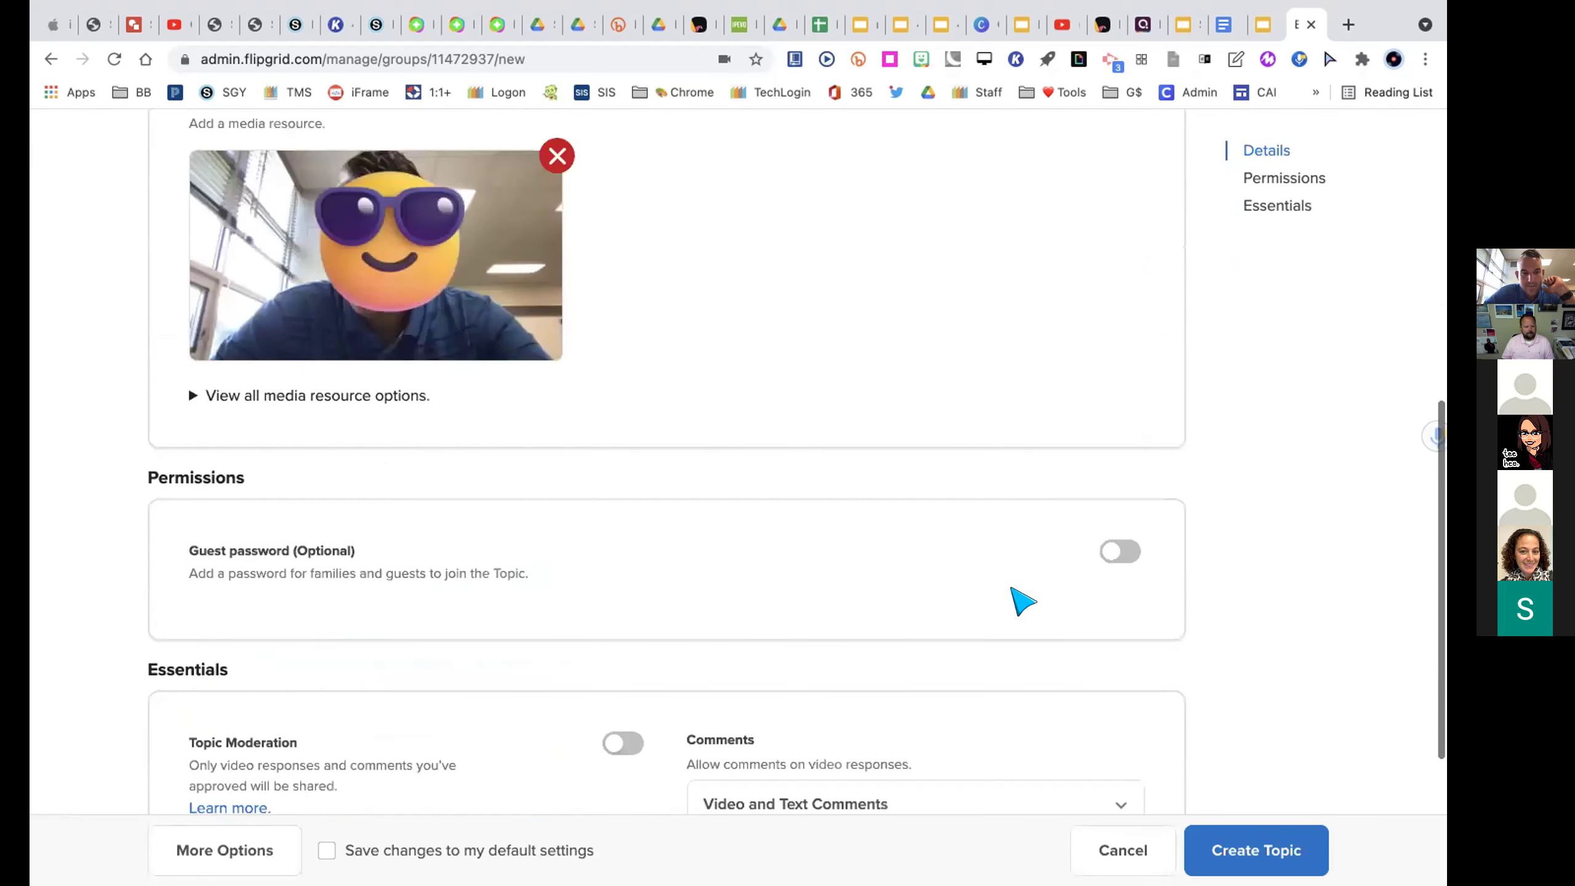
scroll(1020, 600, "down", 3)
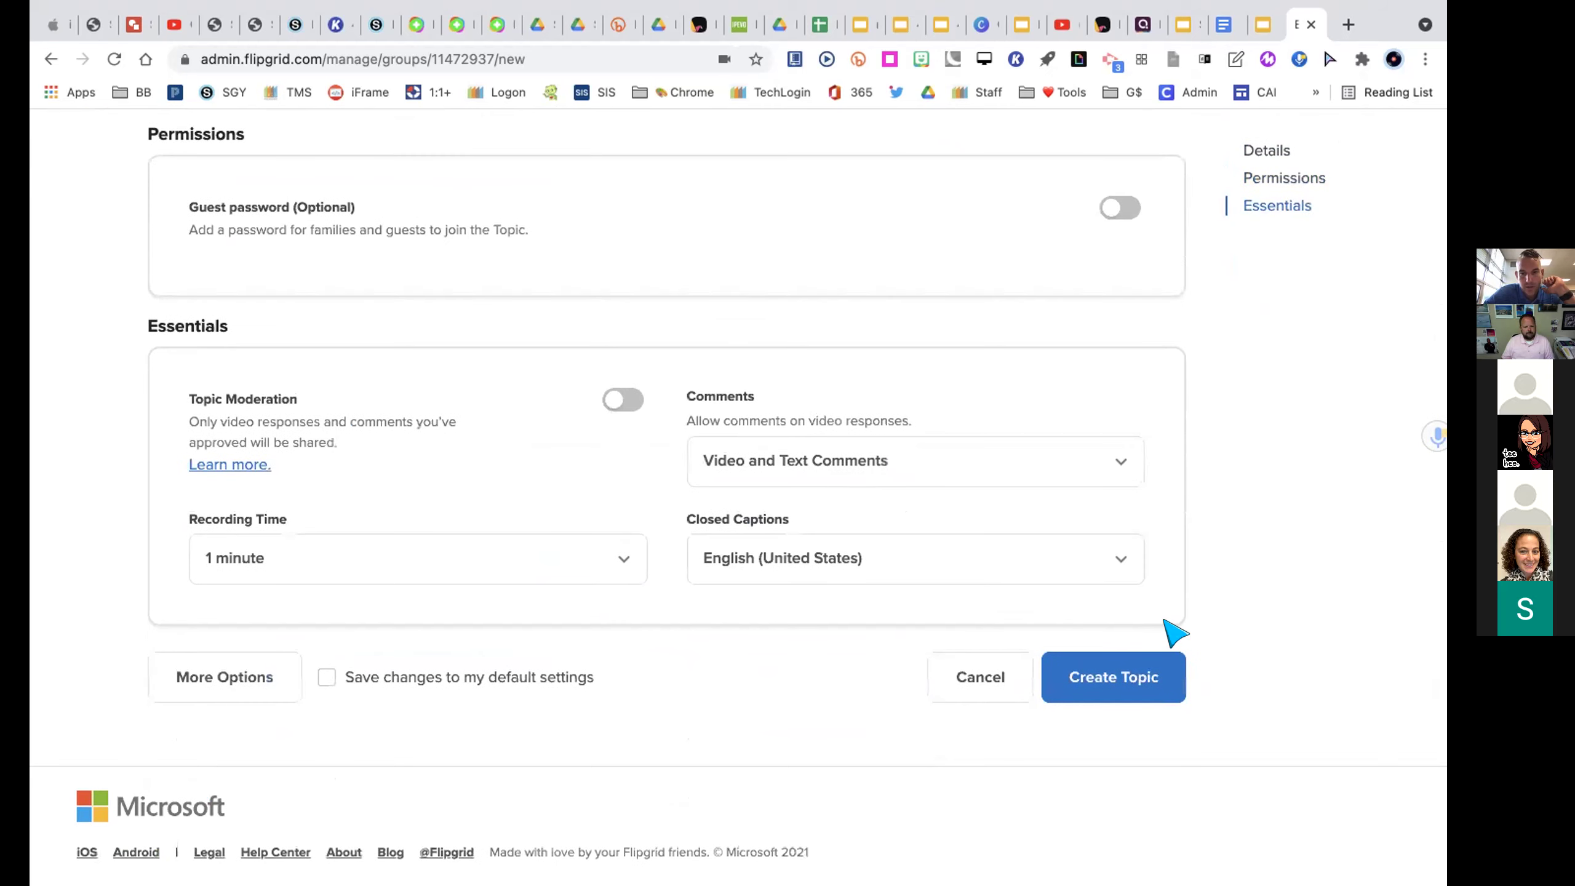
left_click(1115, 689)
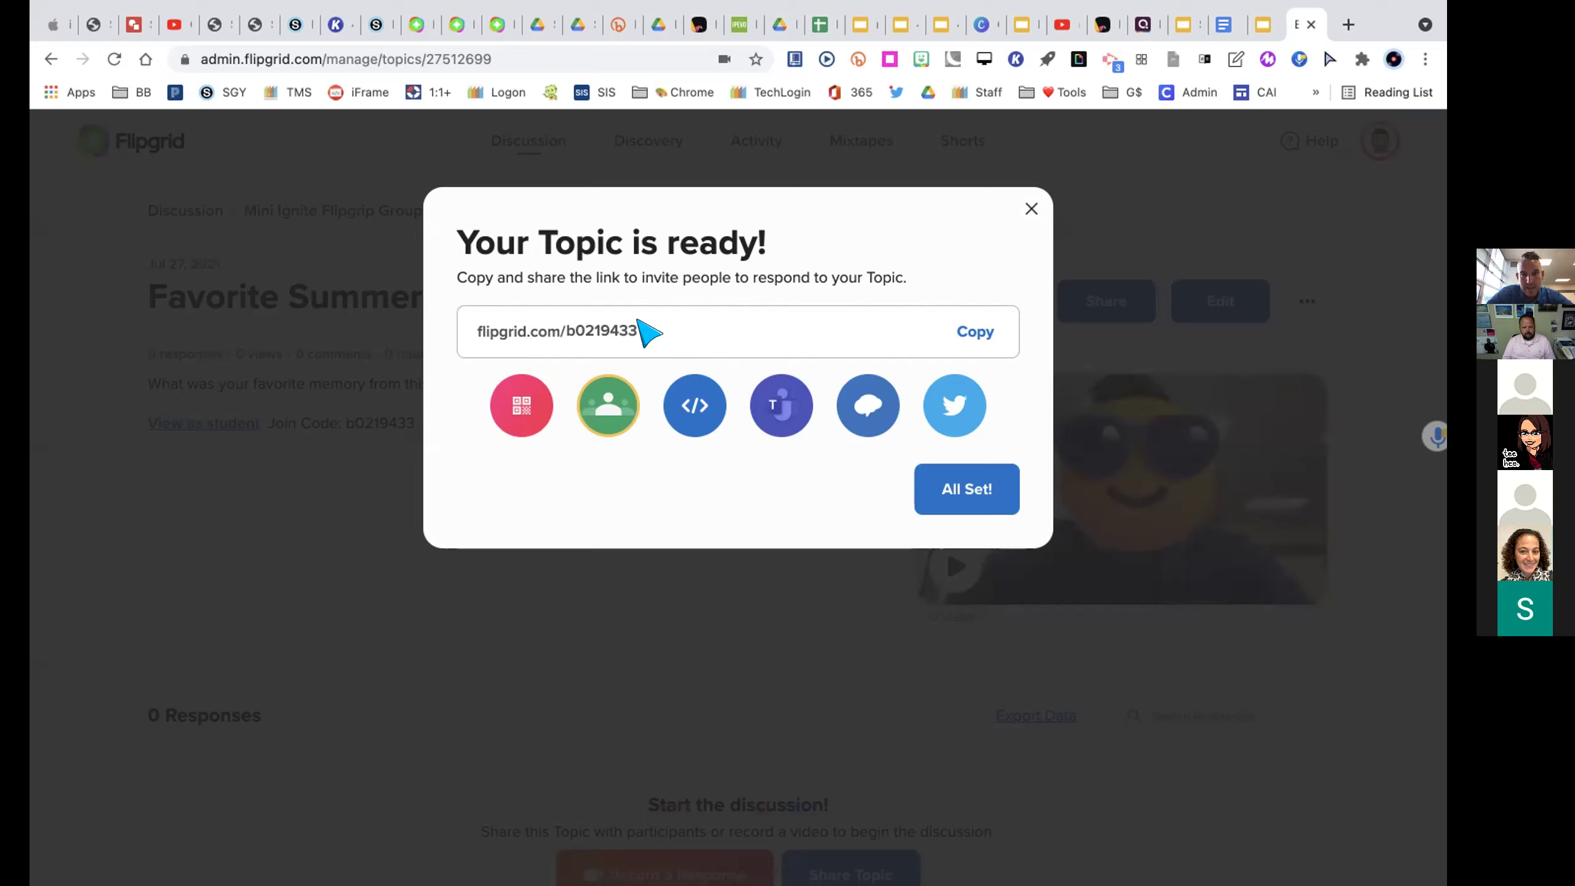
left_click(967, 329)
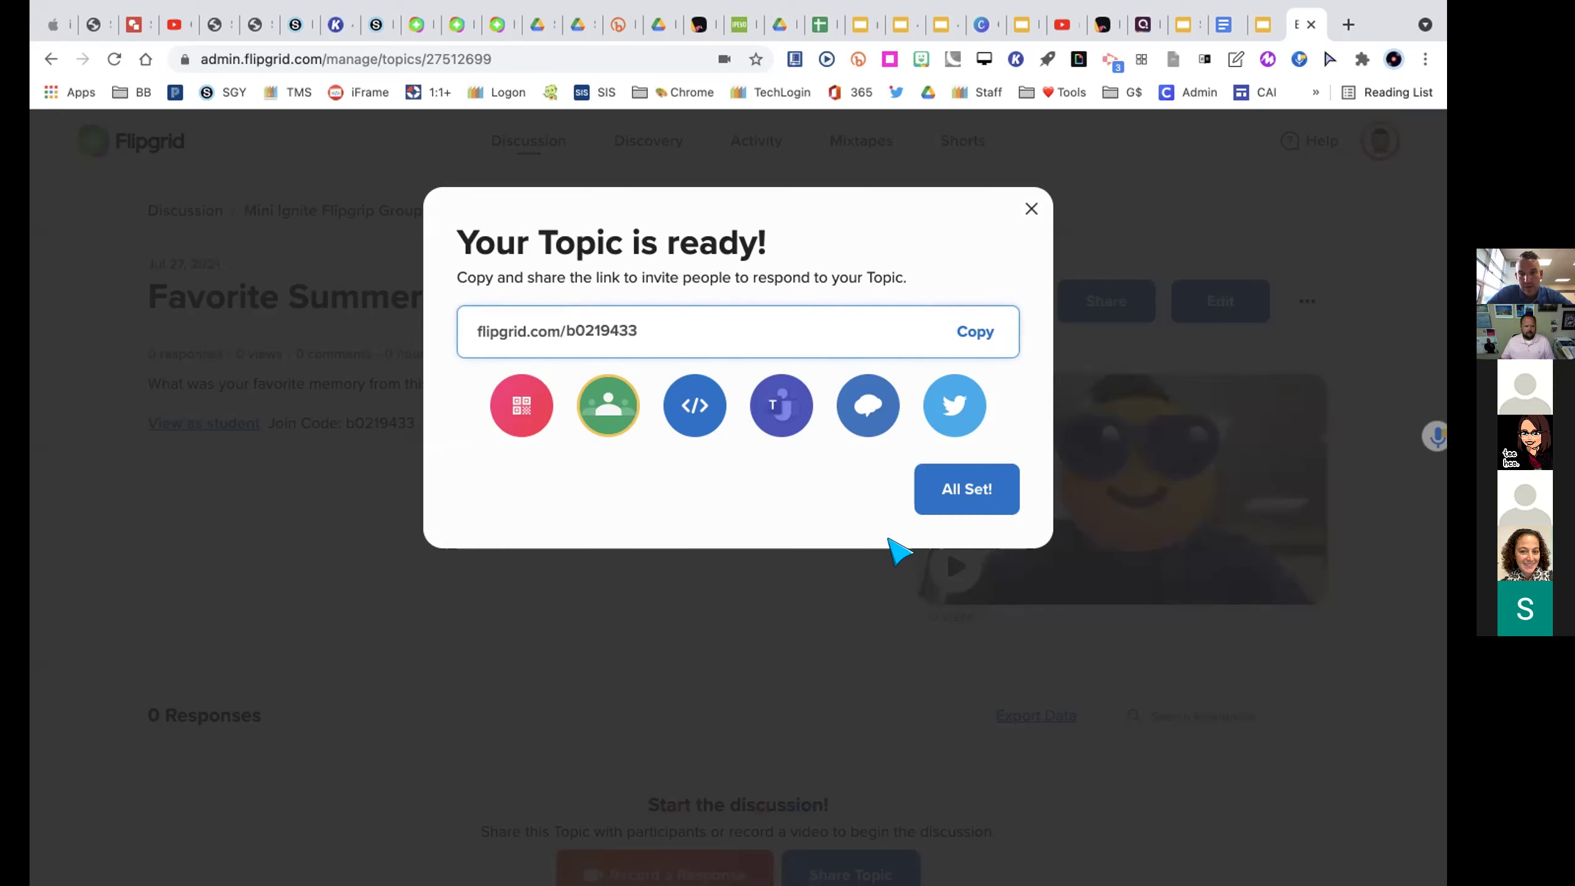
left_click(969, 490)
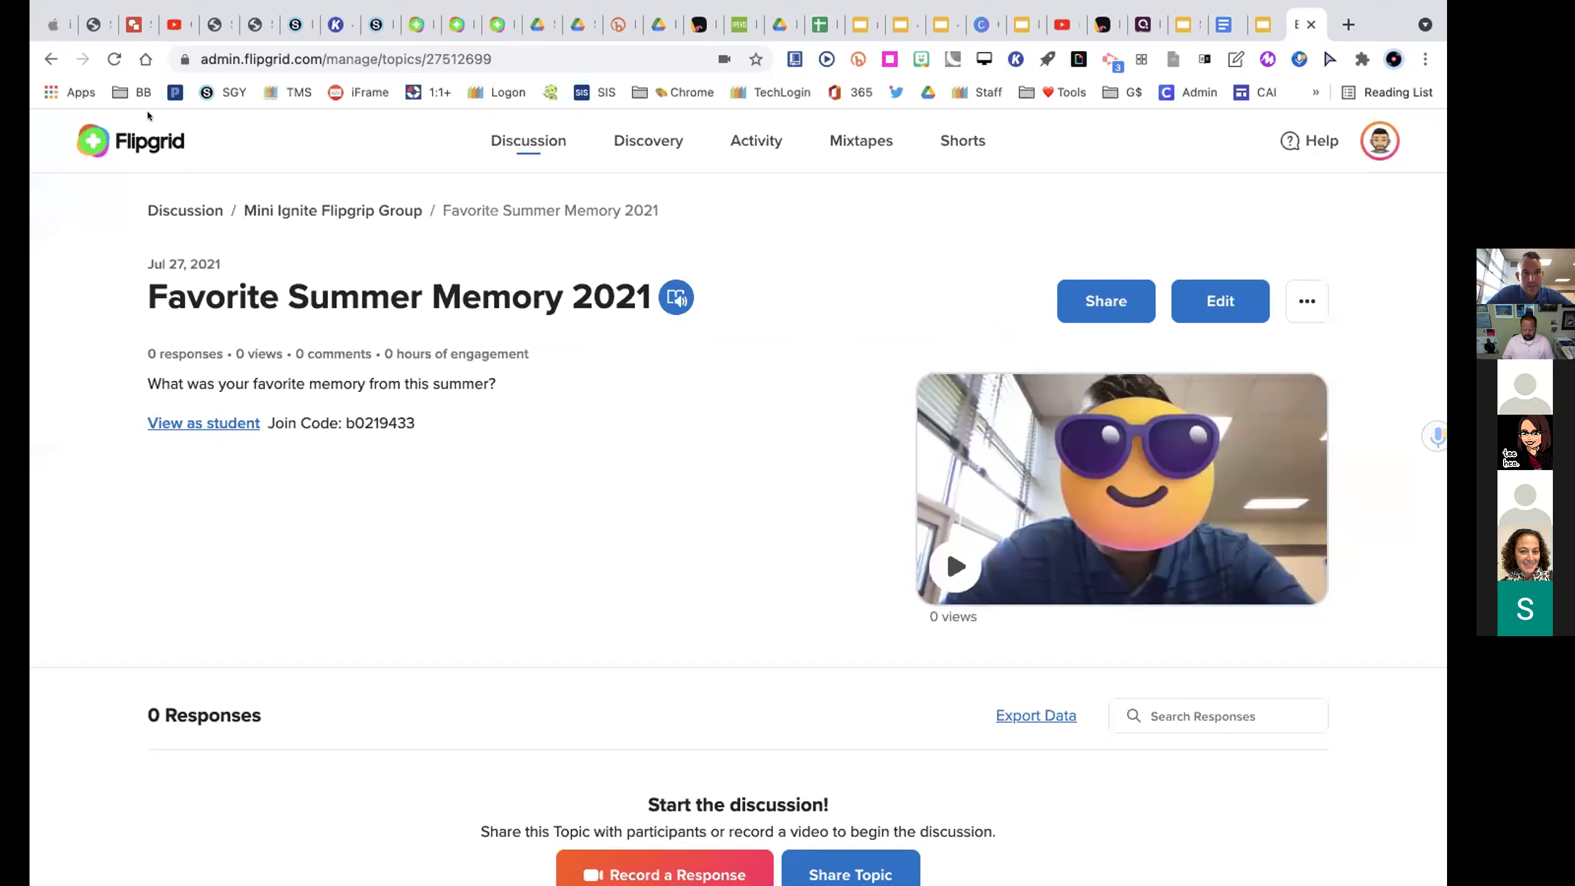
- Return to the list of groups, open Mini Ignite Flipgrip Group and look over its details and topic list
left_click(150, 149)
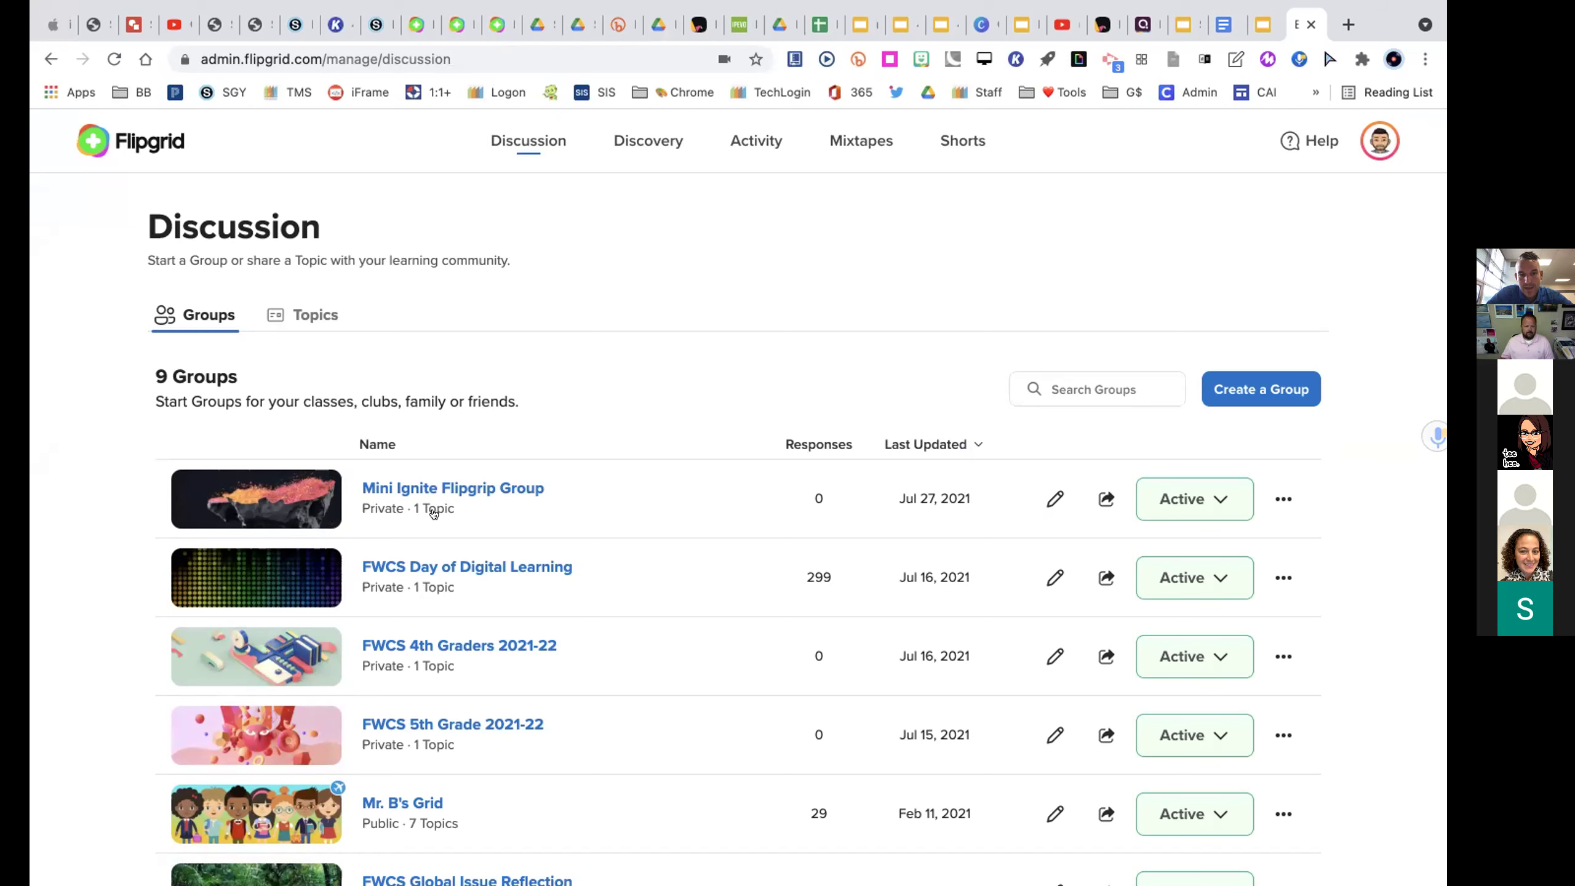
left_click(439, 487)
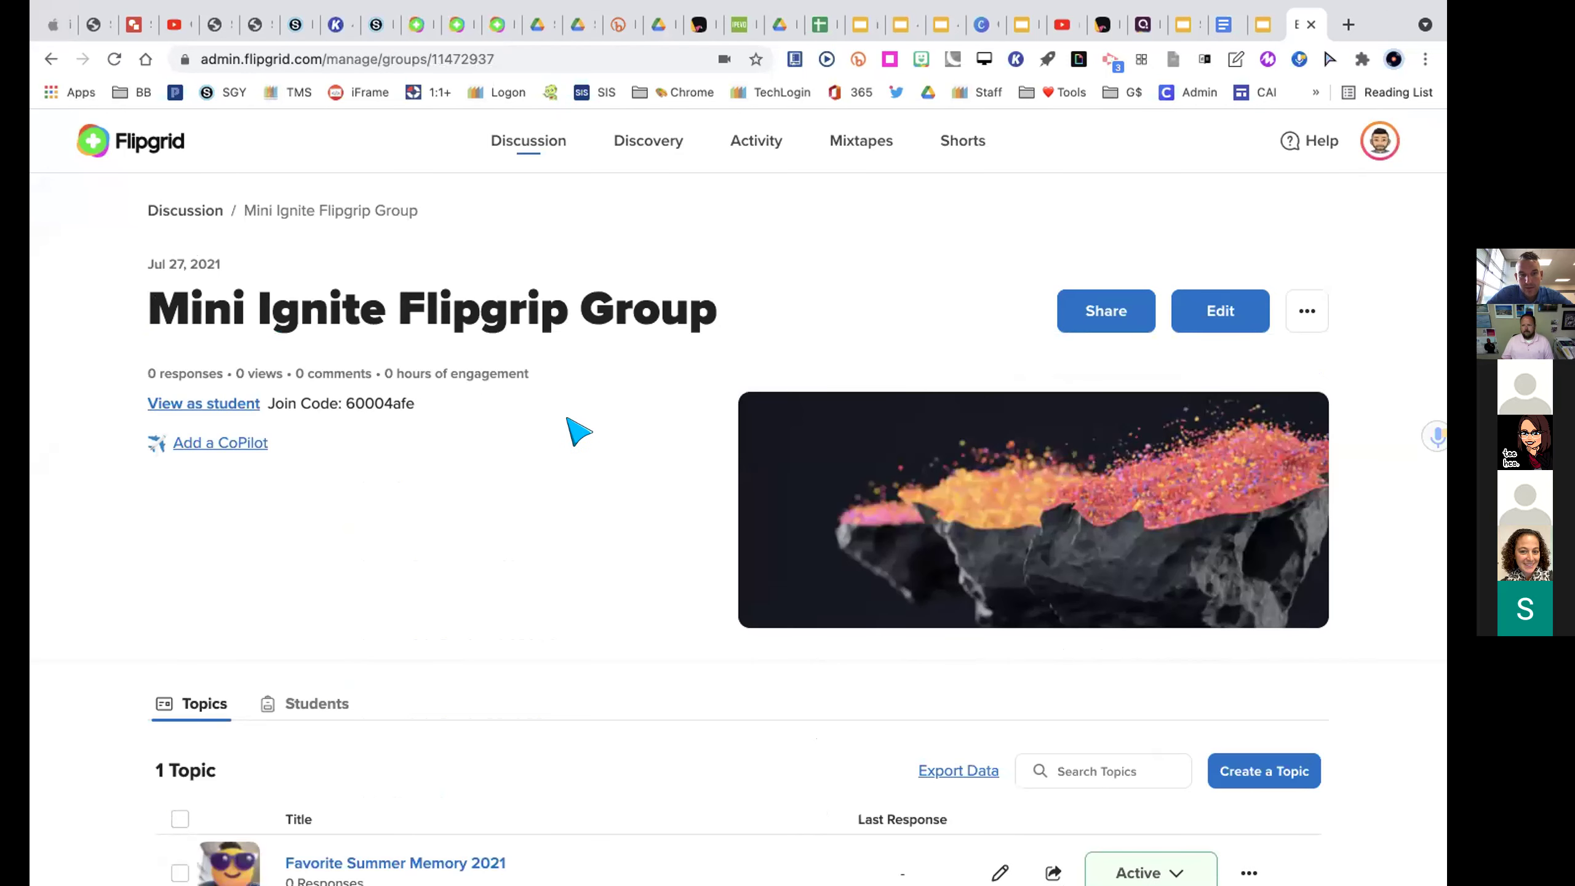
scroll(578, 431, "down", 3)
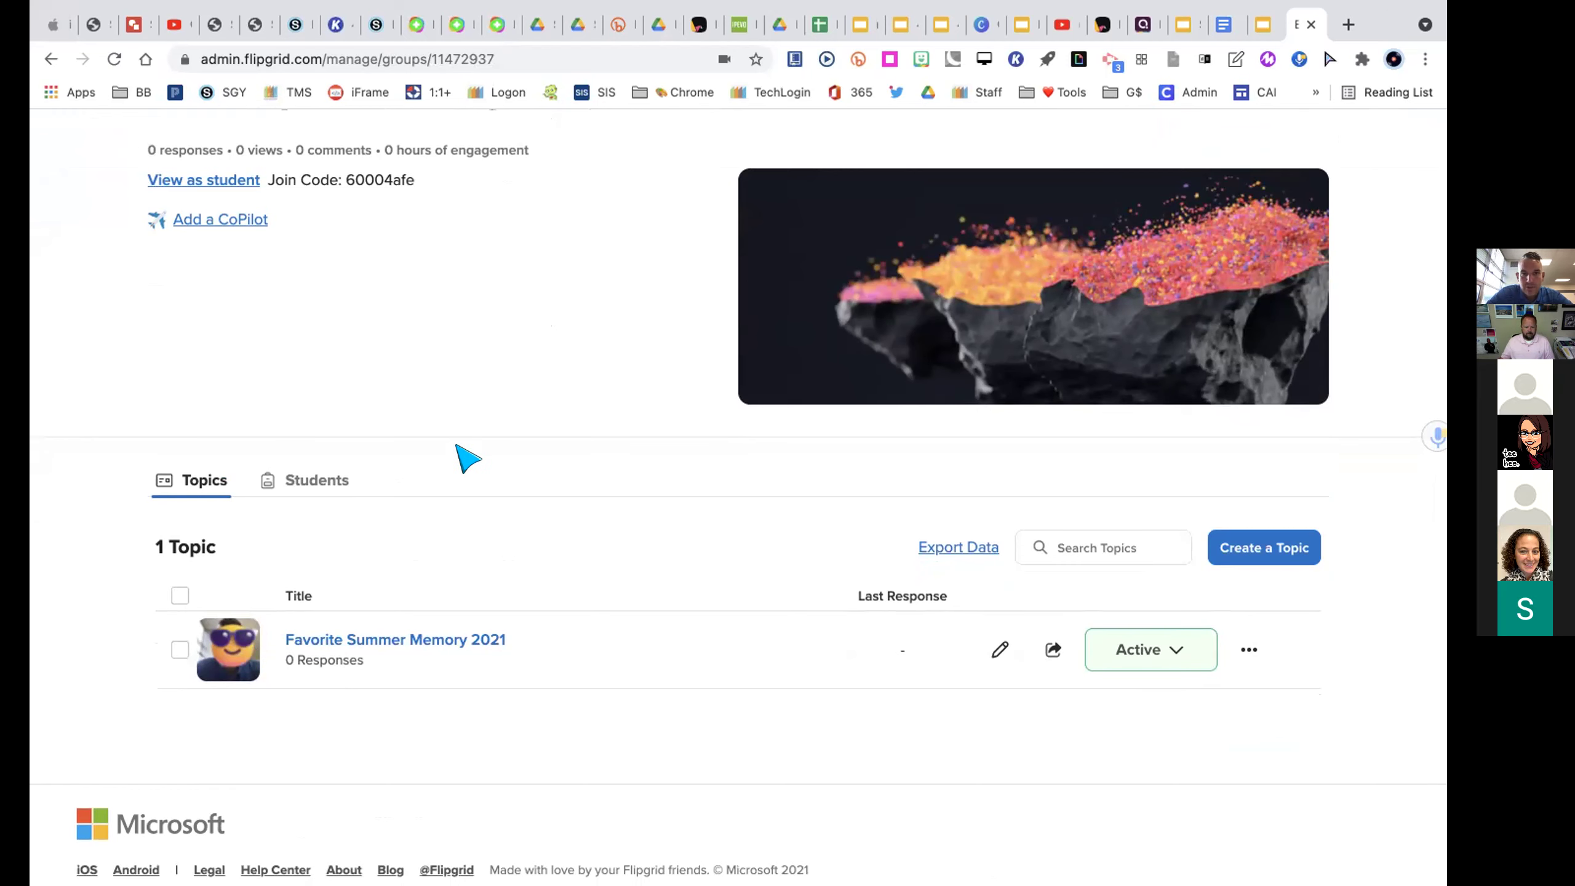
scroll(461, 457, "up", 4)
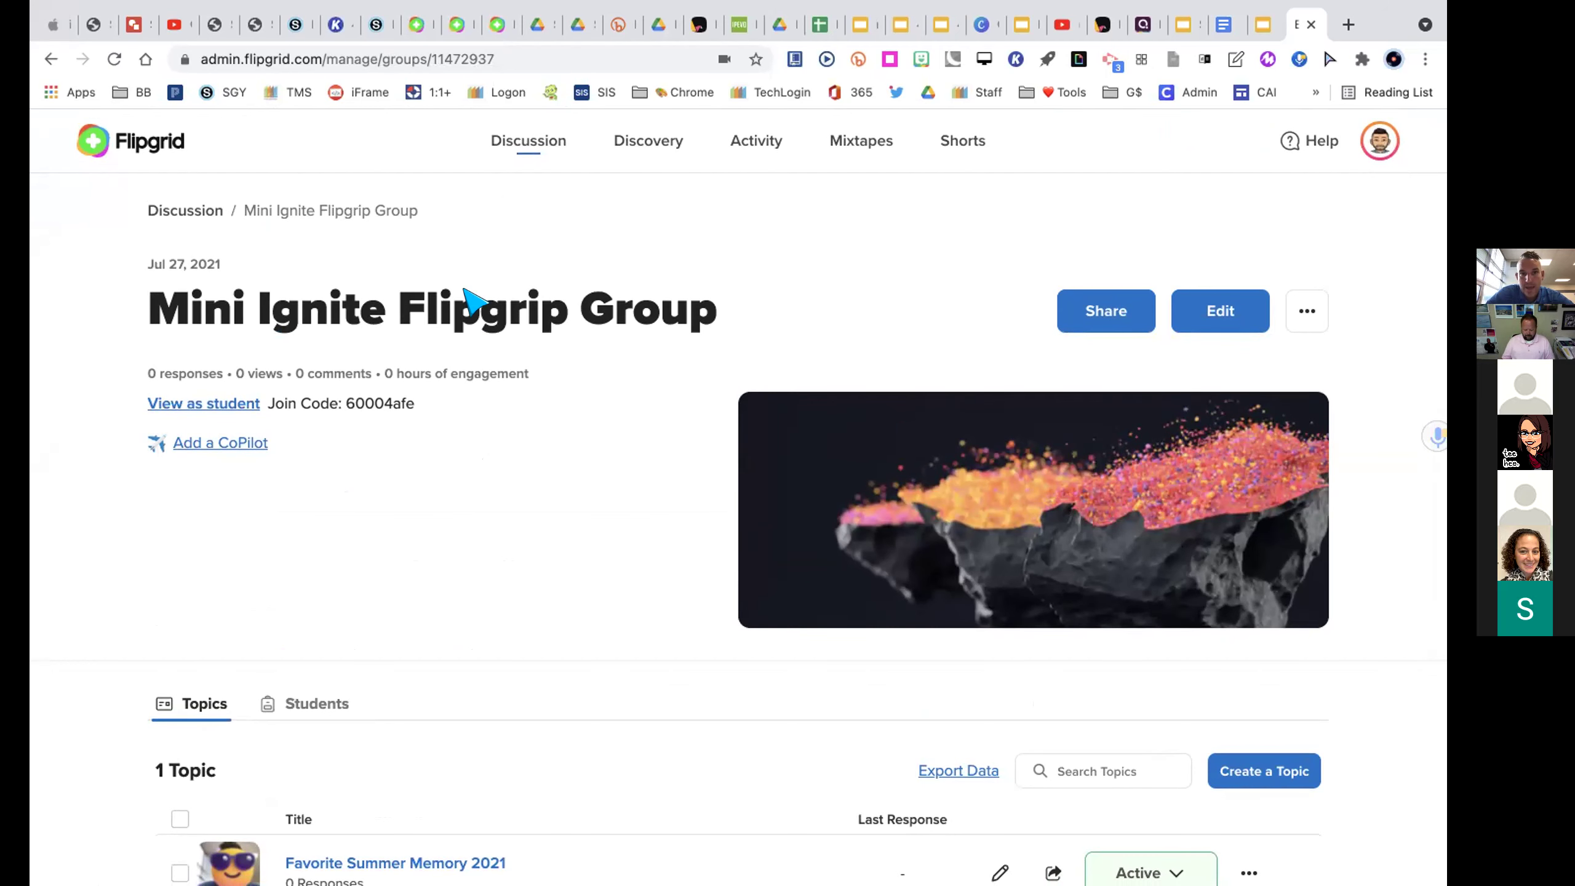
scroll(701, 577, "down", 4)
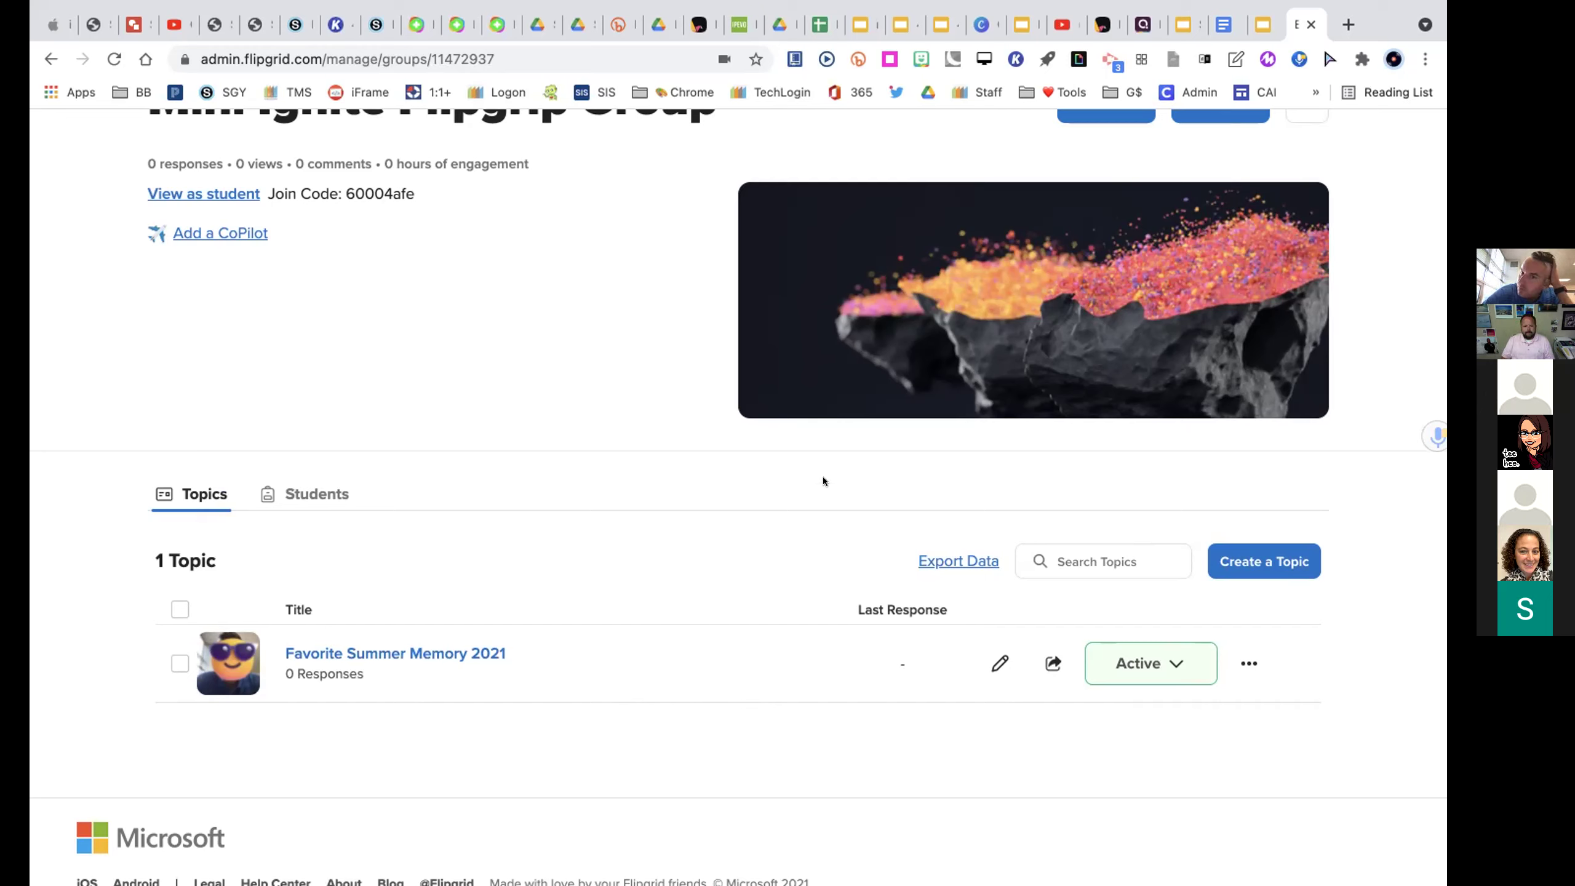
scroll(823, 481, "up", 3)
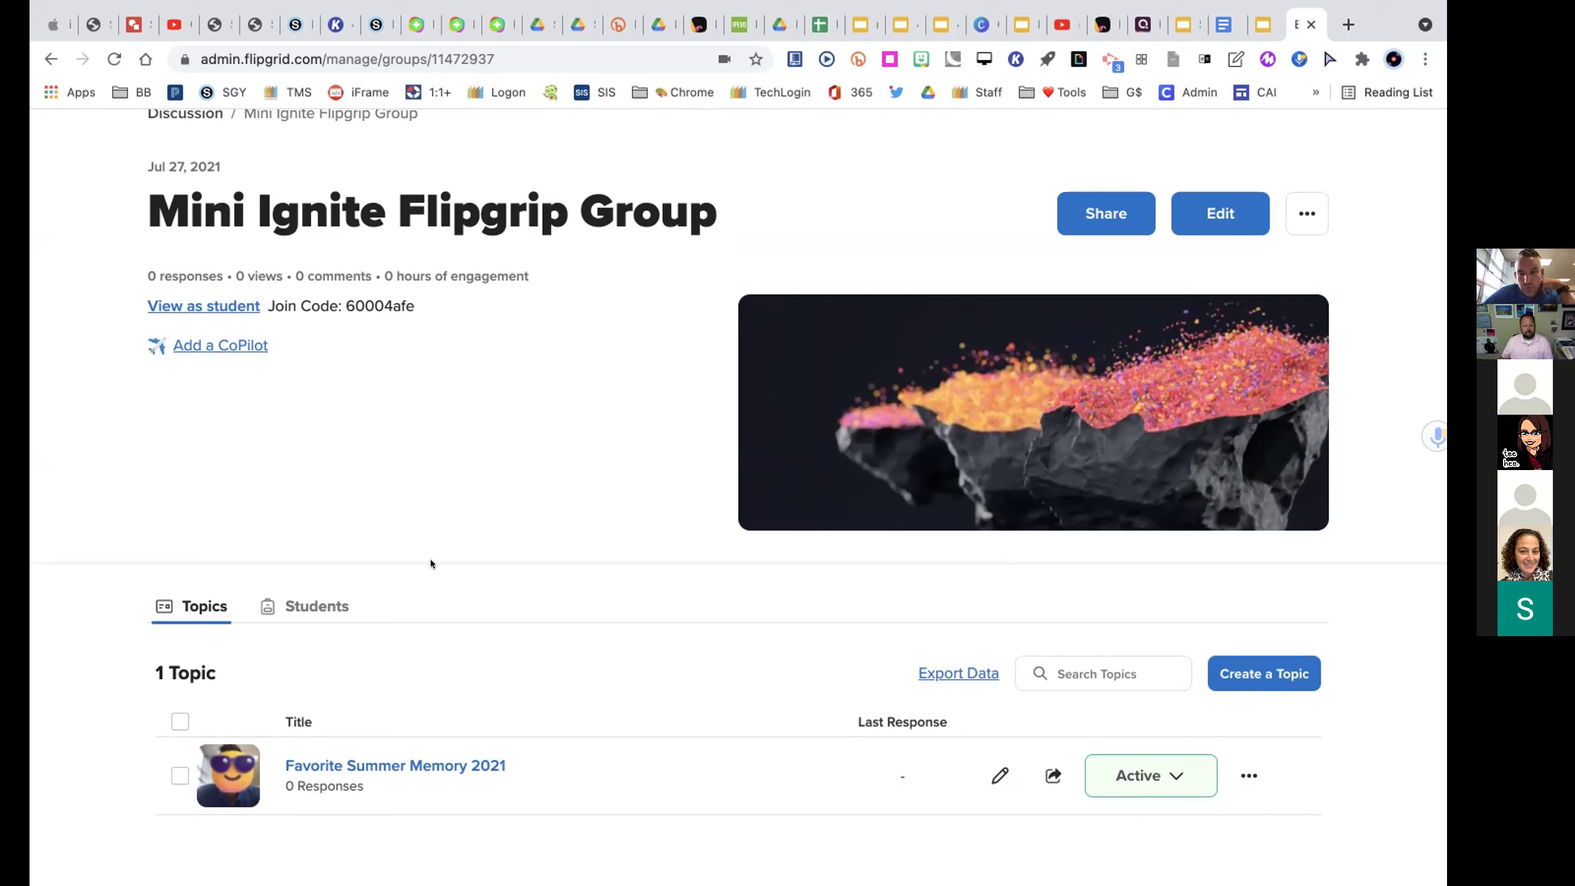
scroll(431, 562, "down", 3)
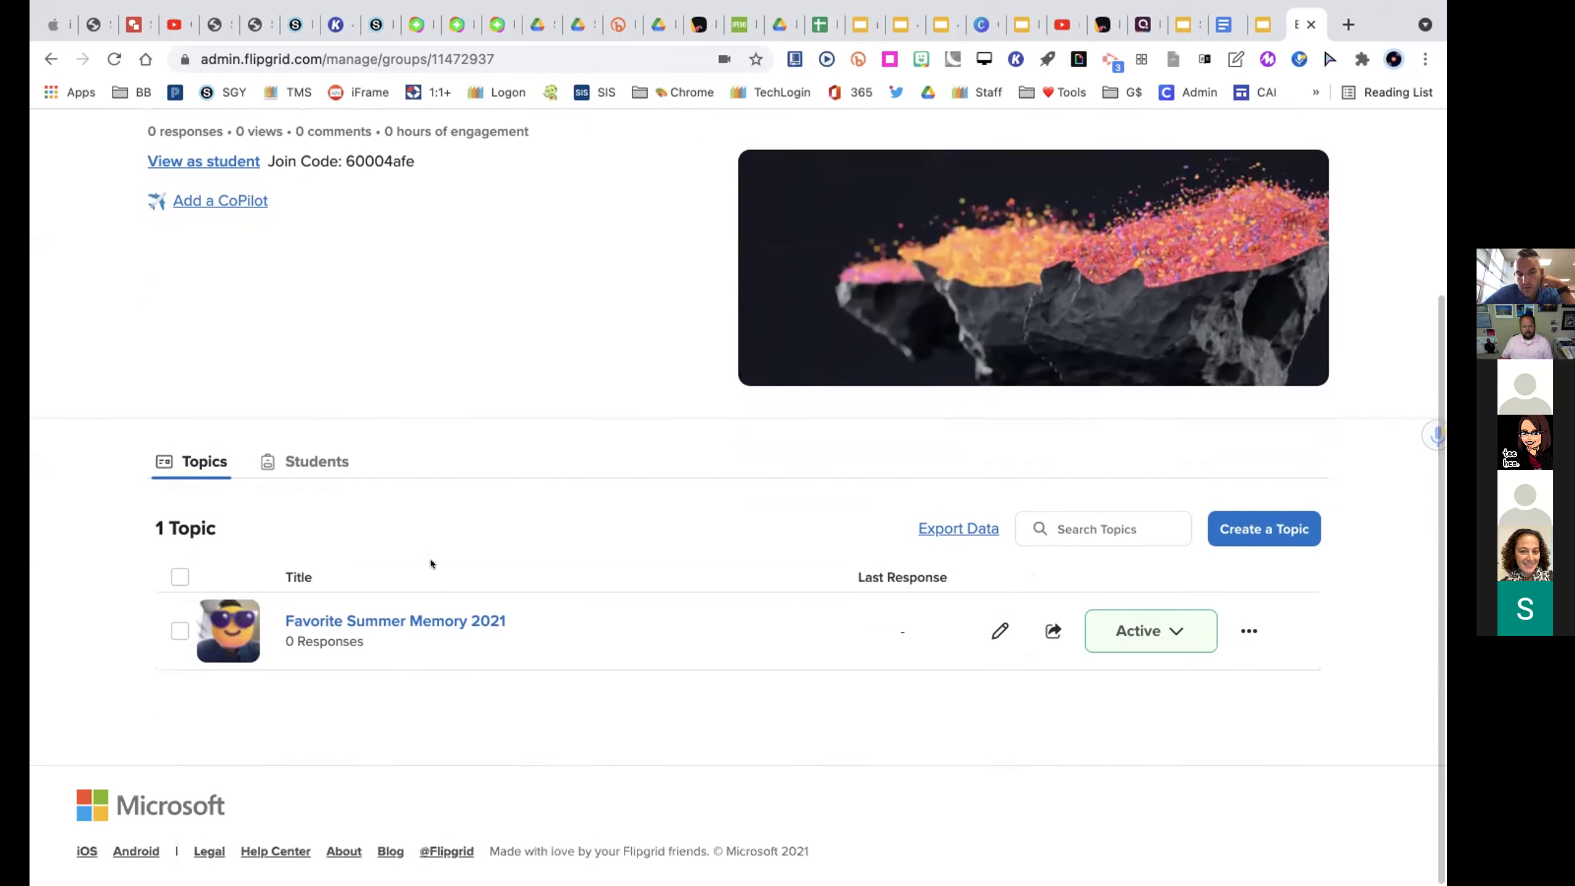
scroll(431, 562, "up", 5)
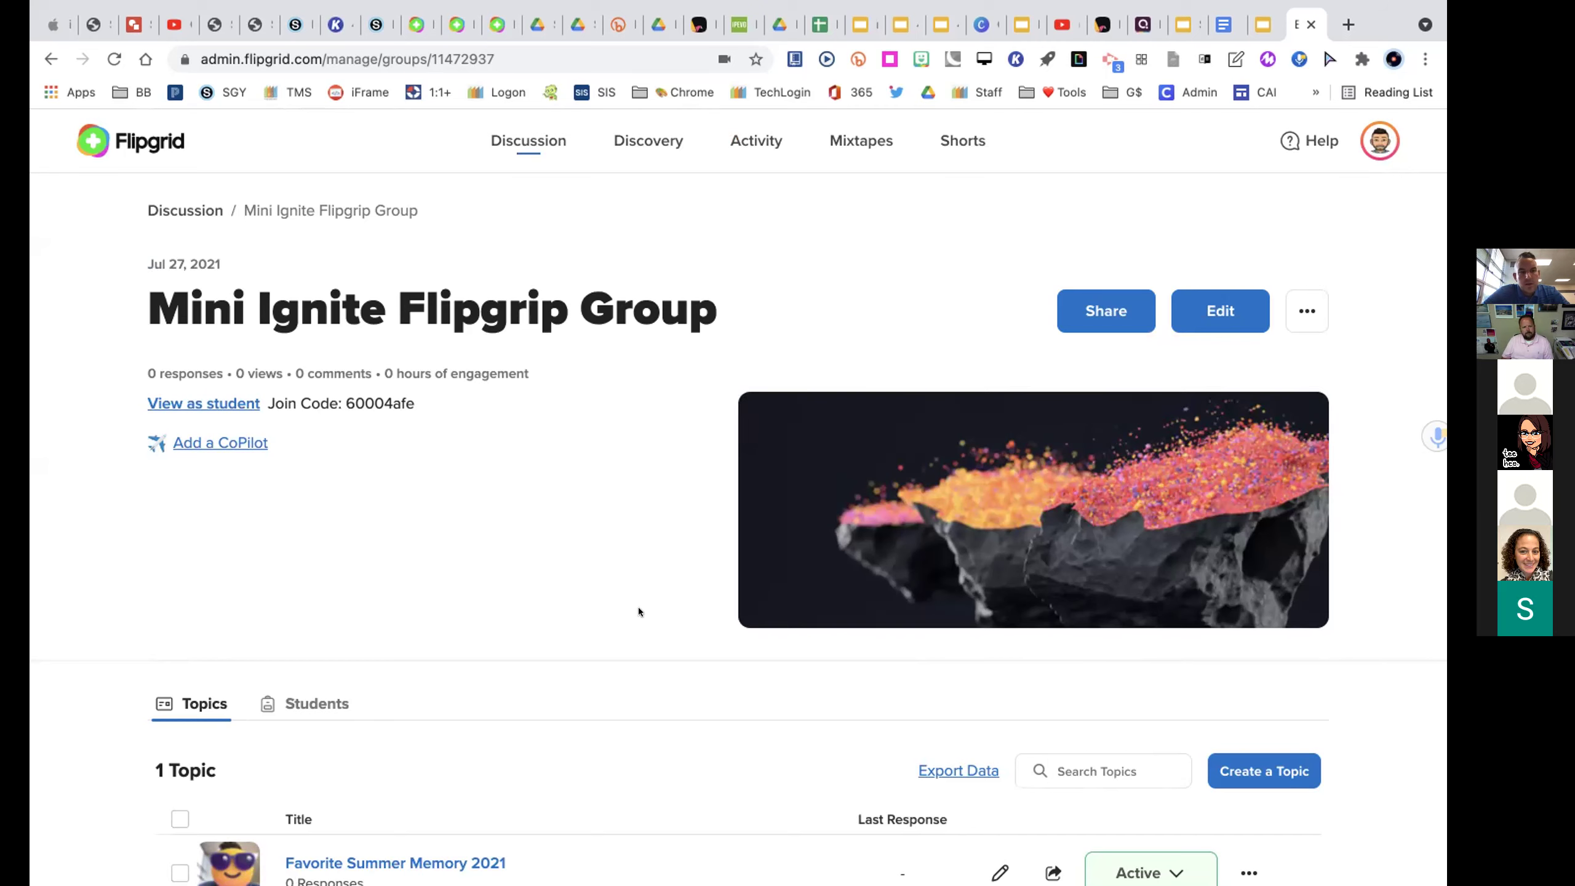
scroll(615, 396, "up", 1)
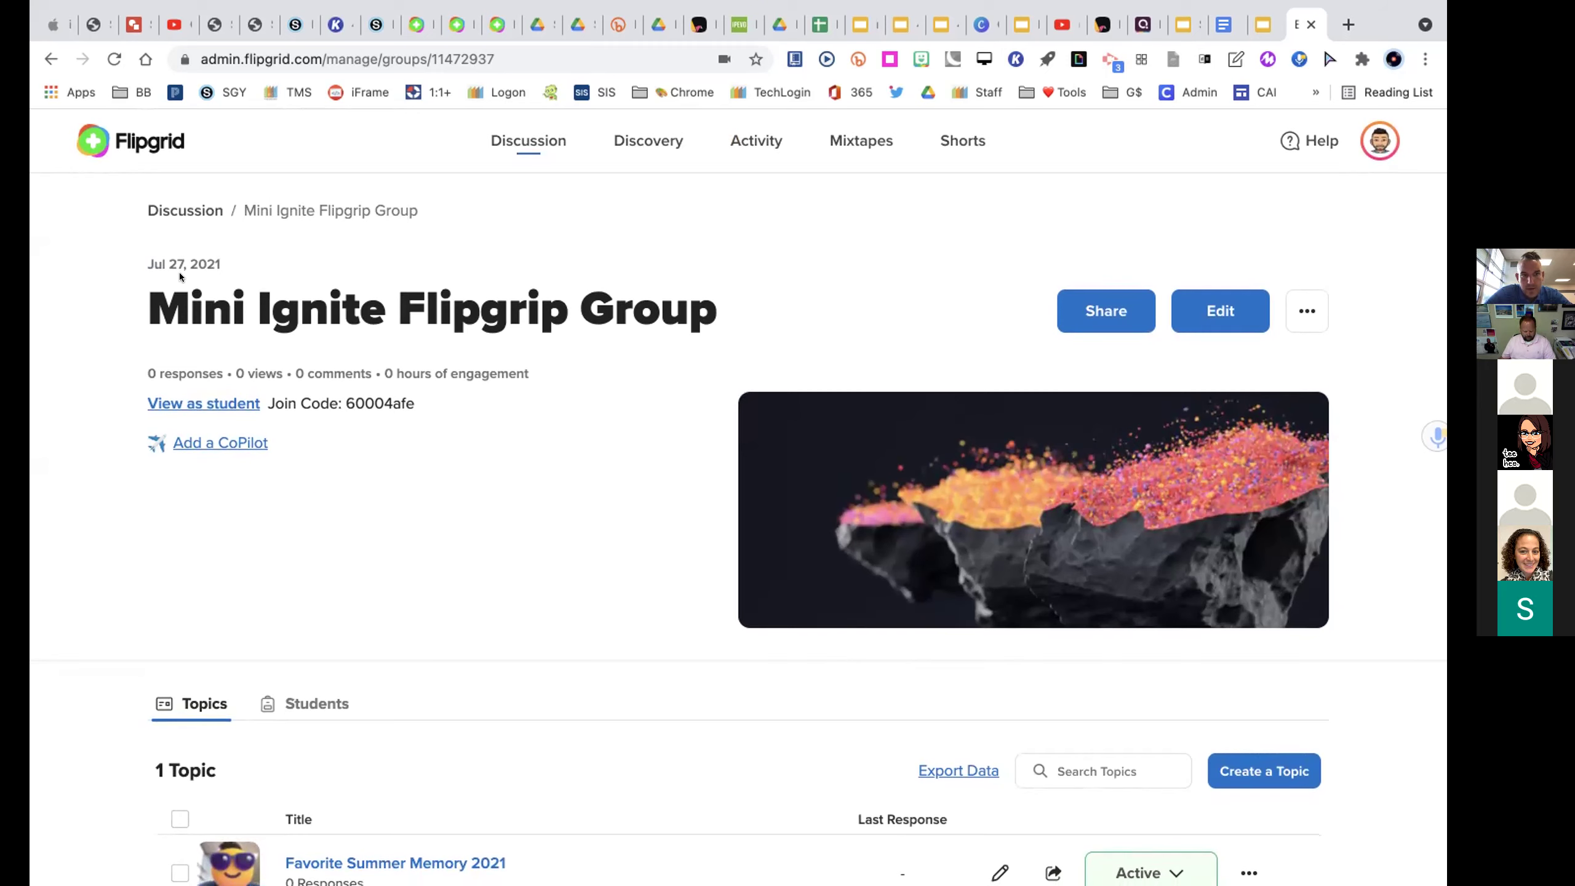
- View the group's Add a CoPilot invitation form and close it without inviting anyone
left_click(190, 444)
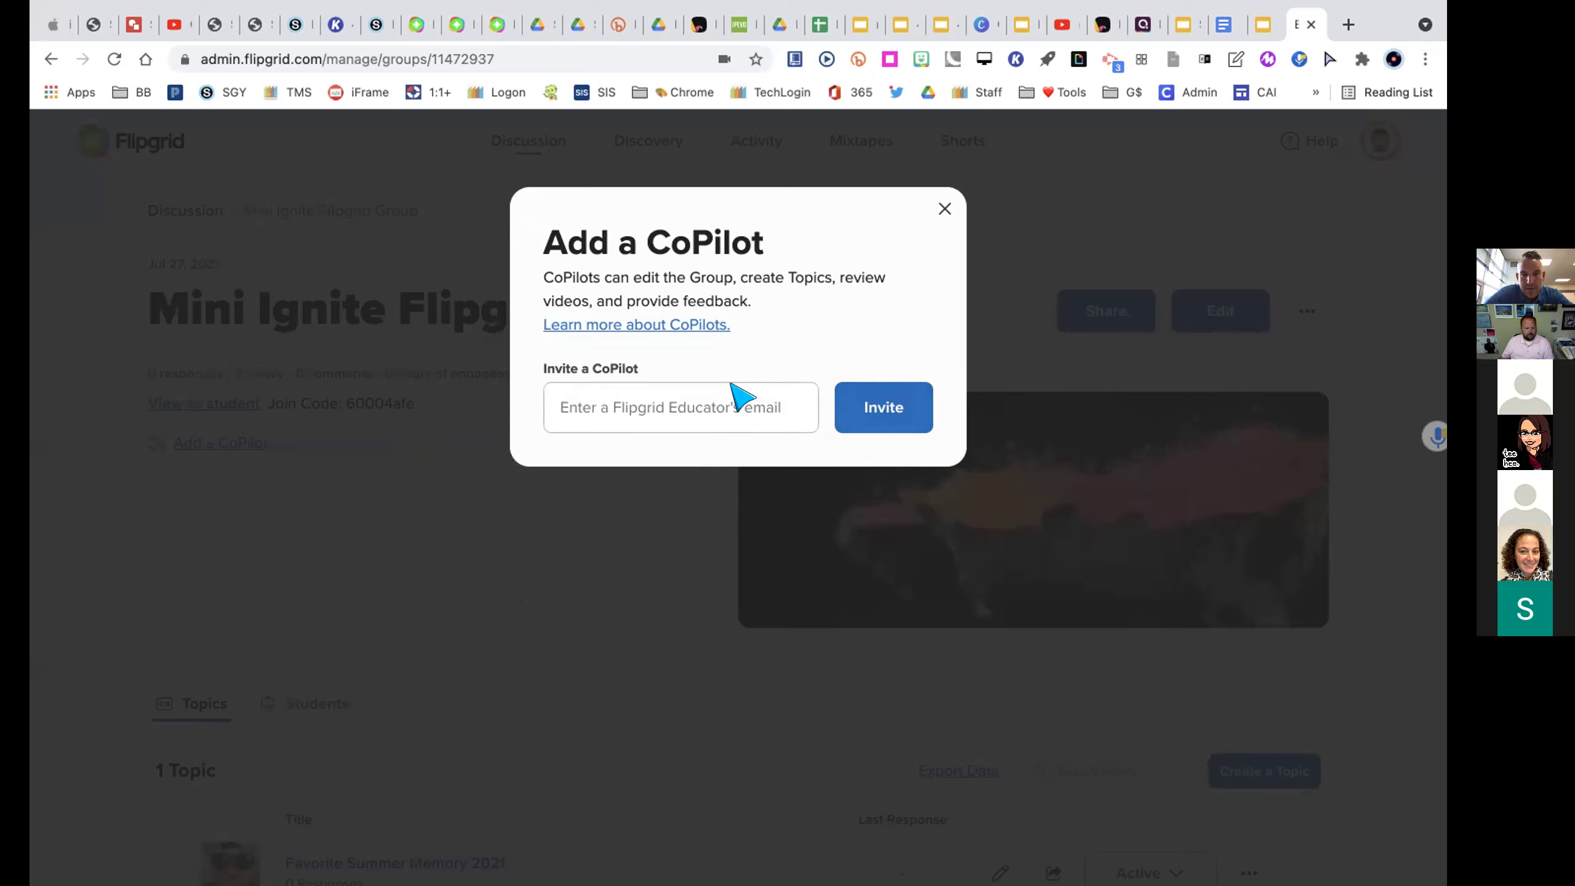
left_click(944, 208)
scroll(562, 630, "down", 3)
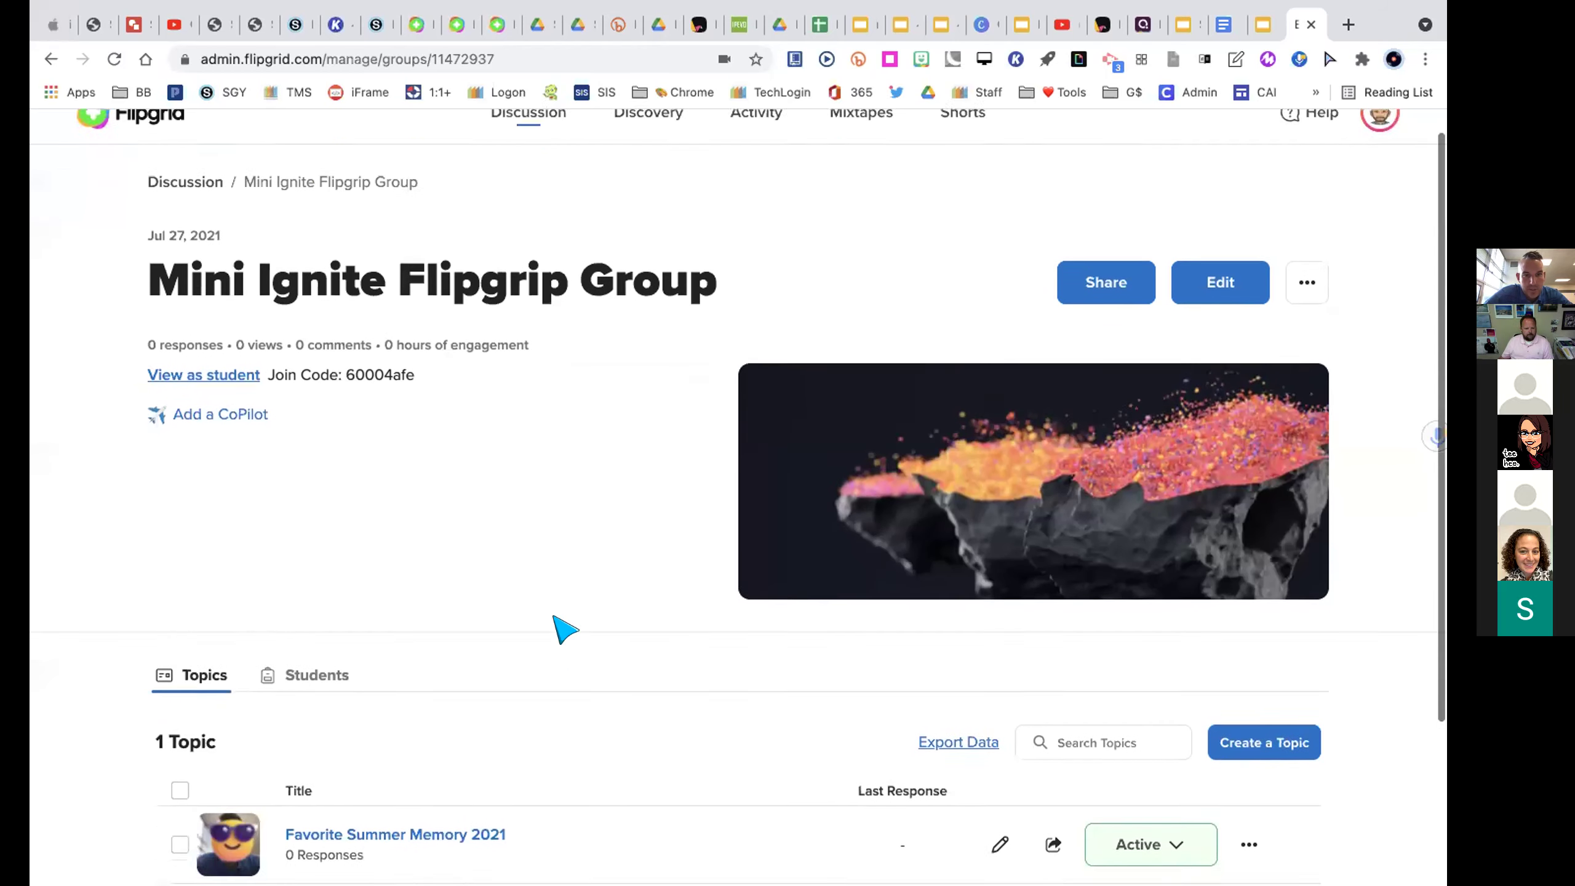
scroll(562, 628, "up", 3)
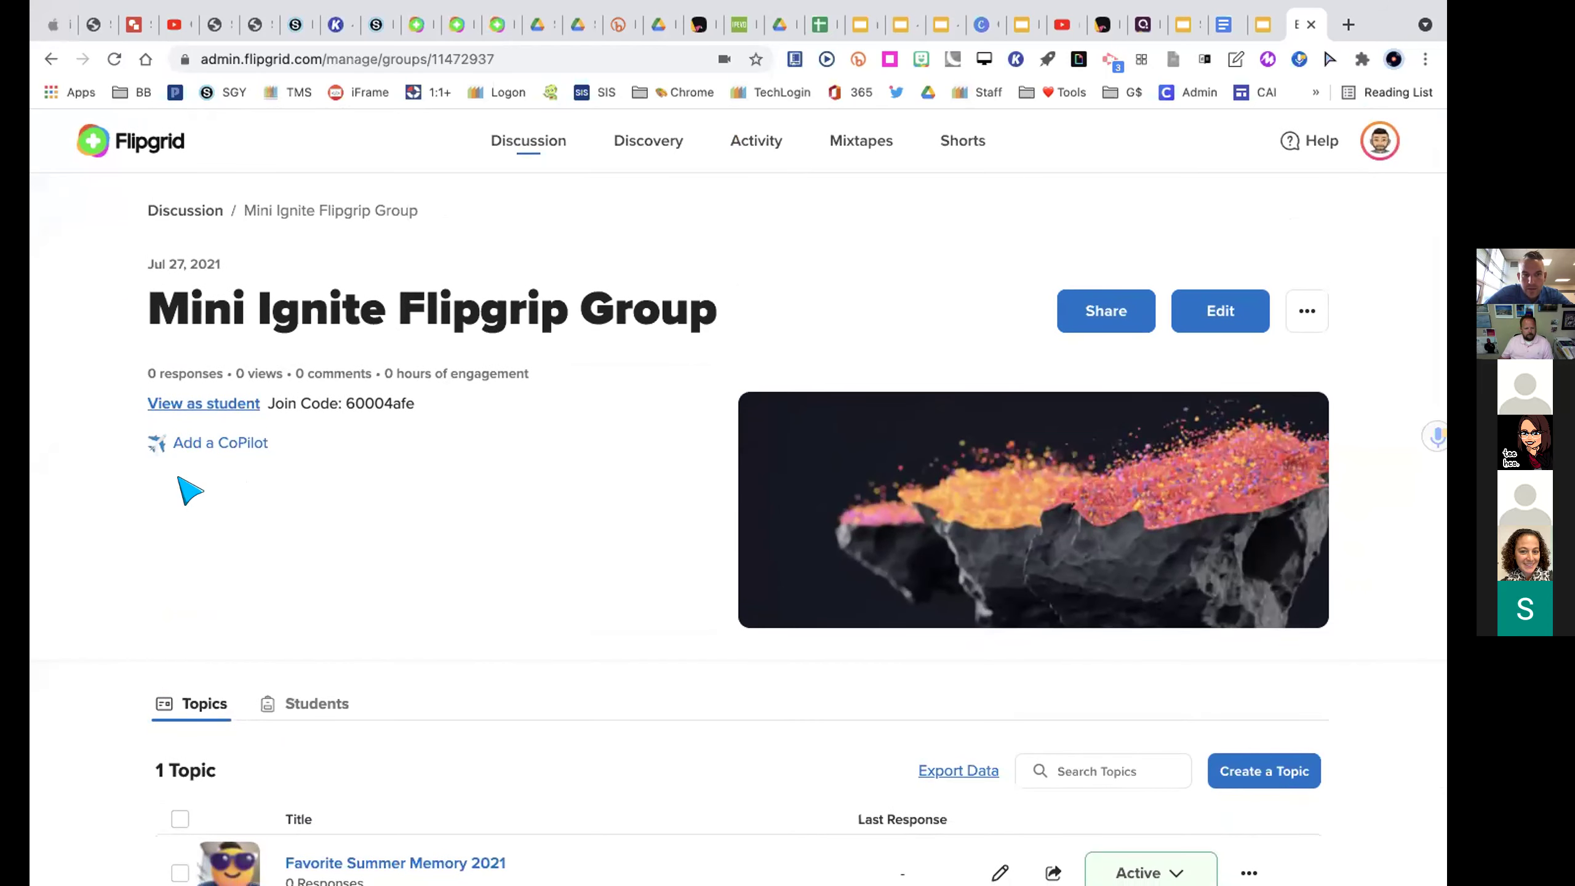
scroll(581, 570, "down", 3)
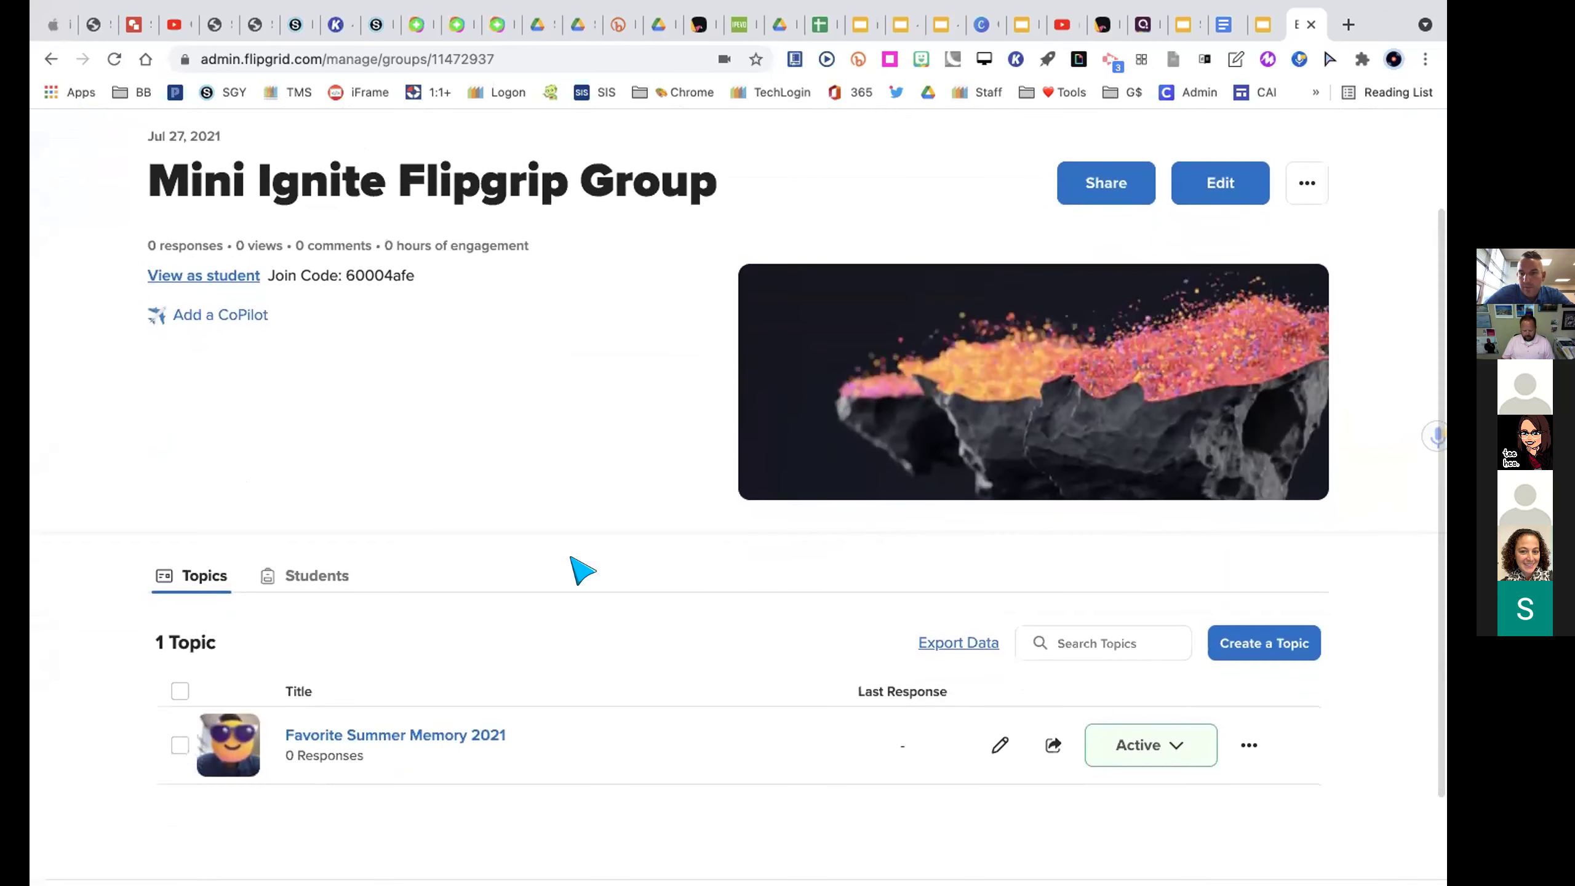
scroll(581, 569, "down", 3)
scroll(581, 570, "up", 5)
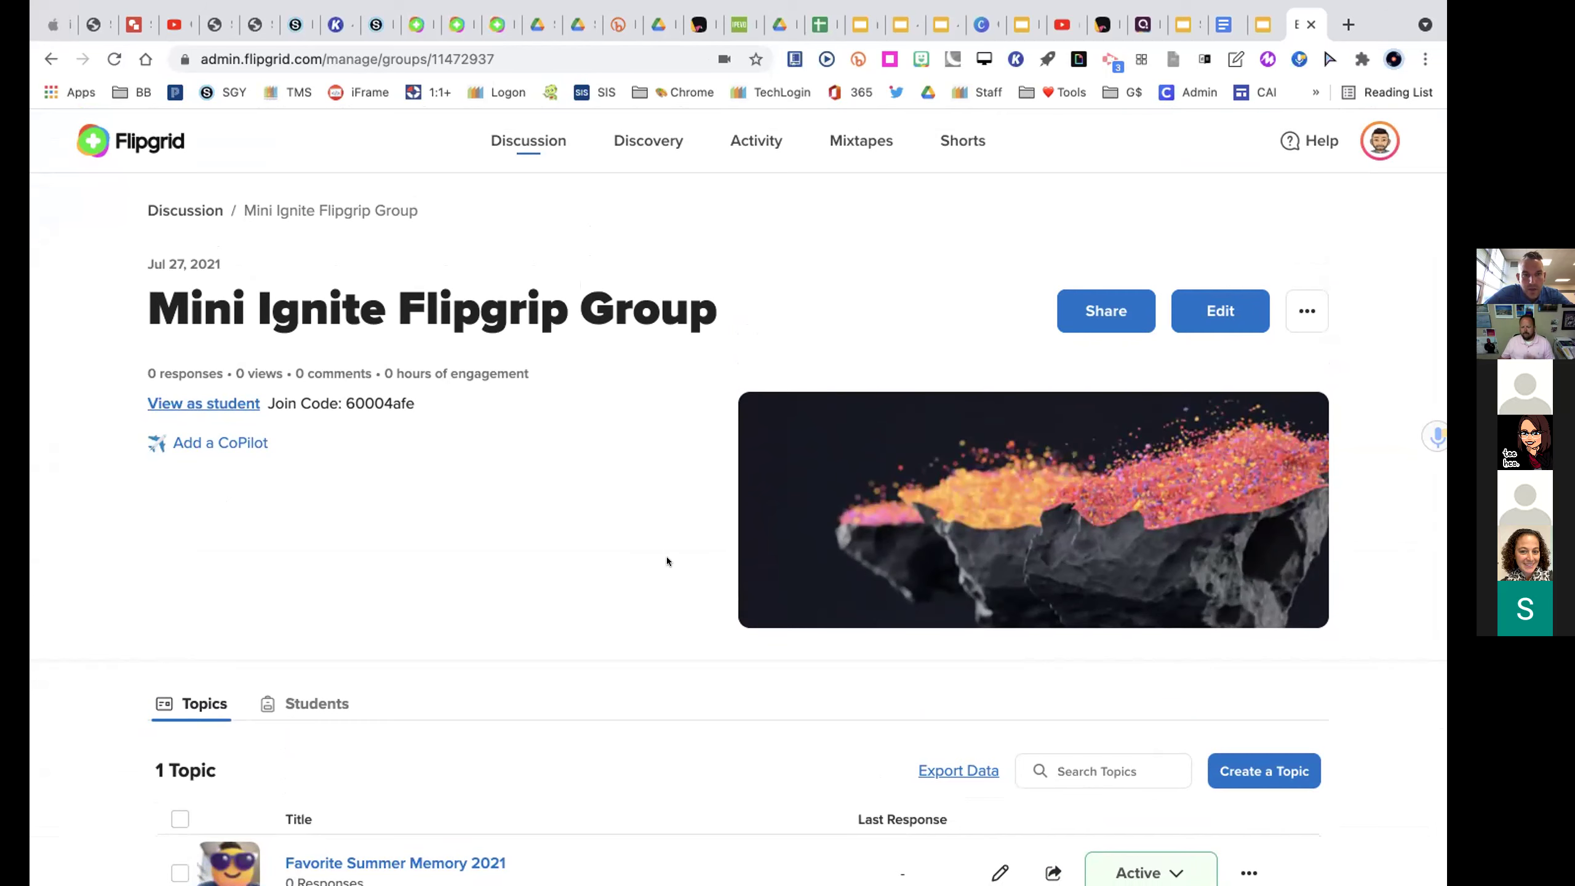
scroll(667, 557, "down", 4)
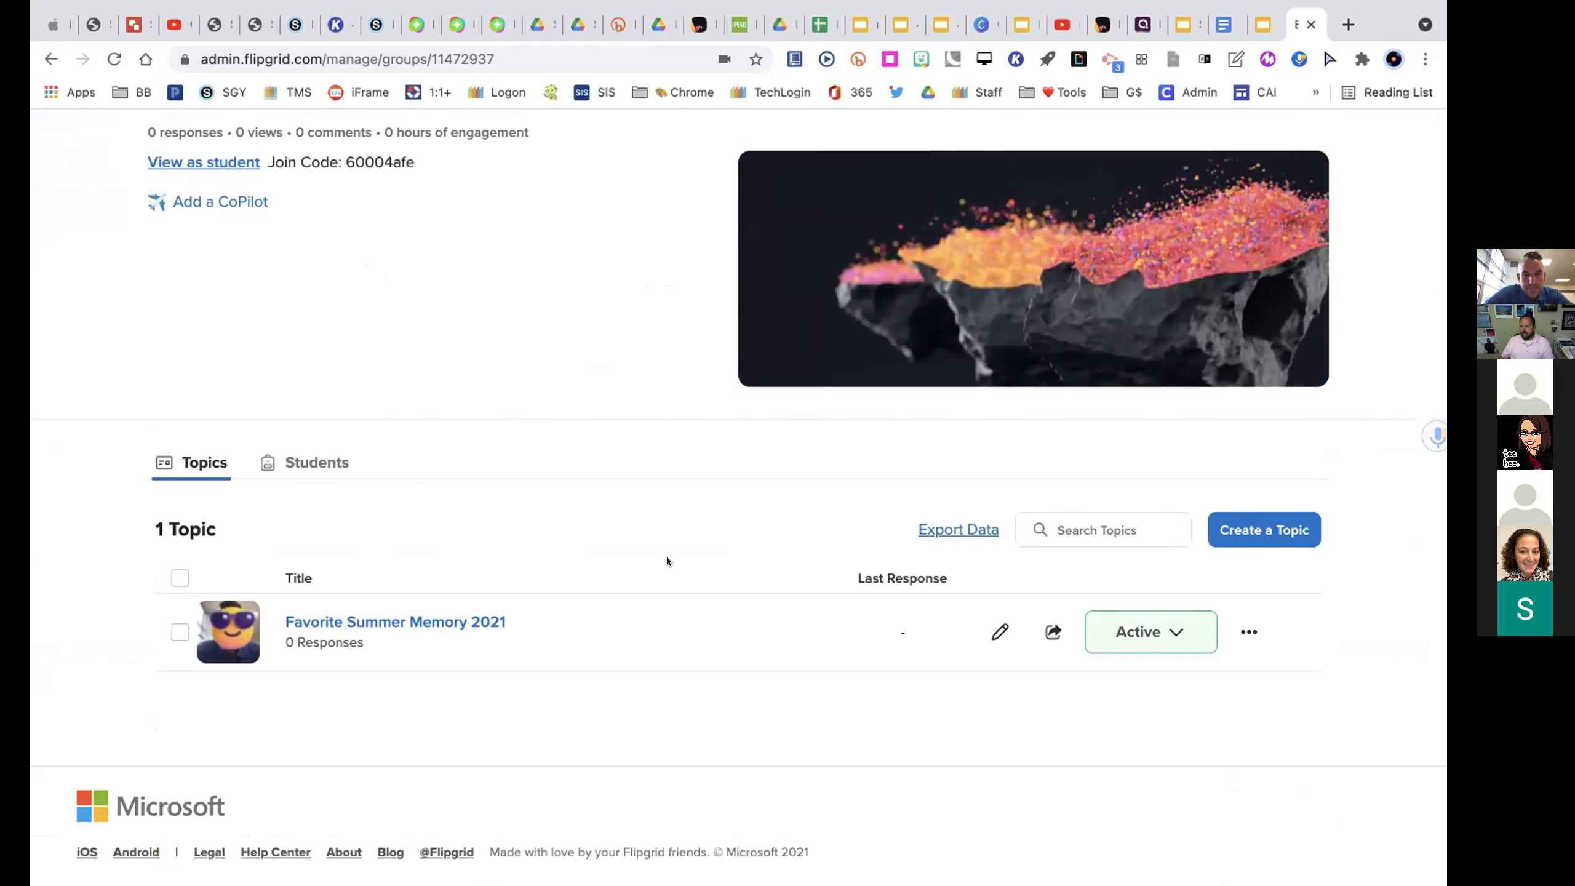
scroll(667, 557, "up", 5)
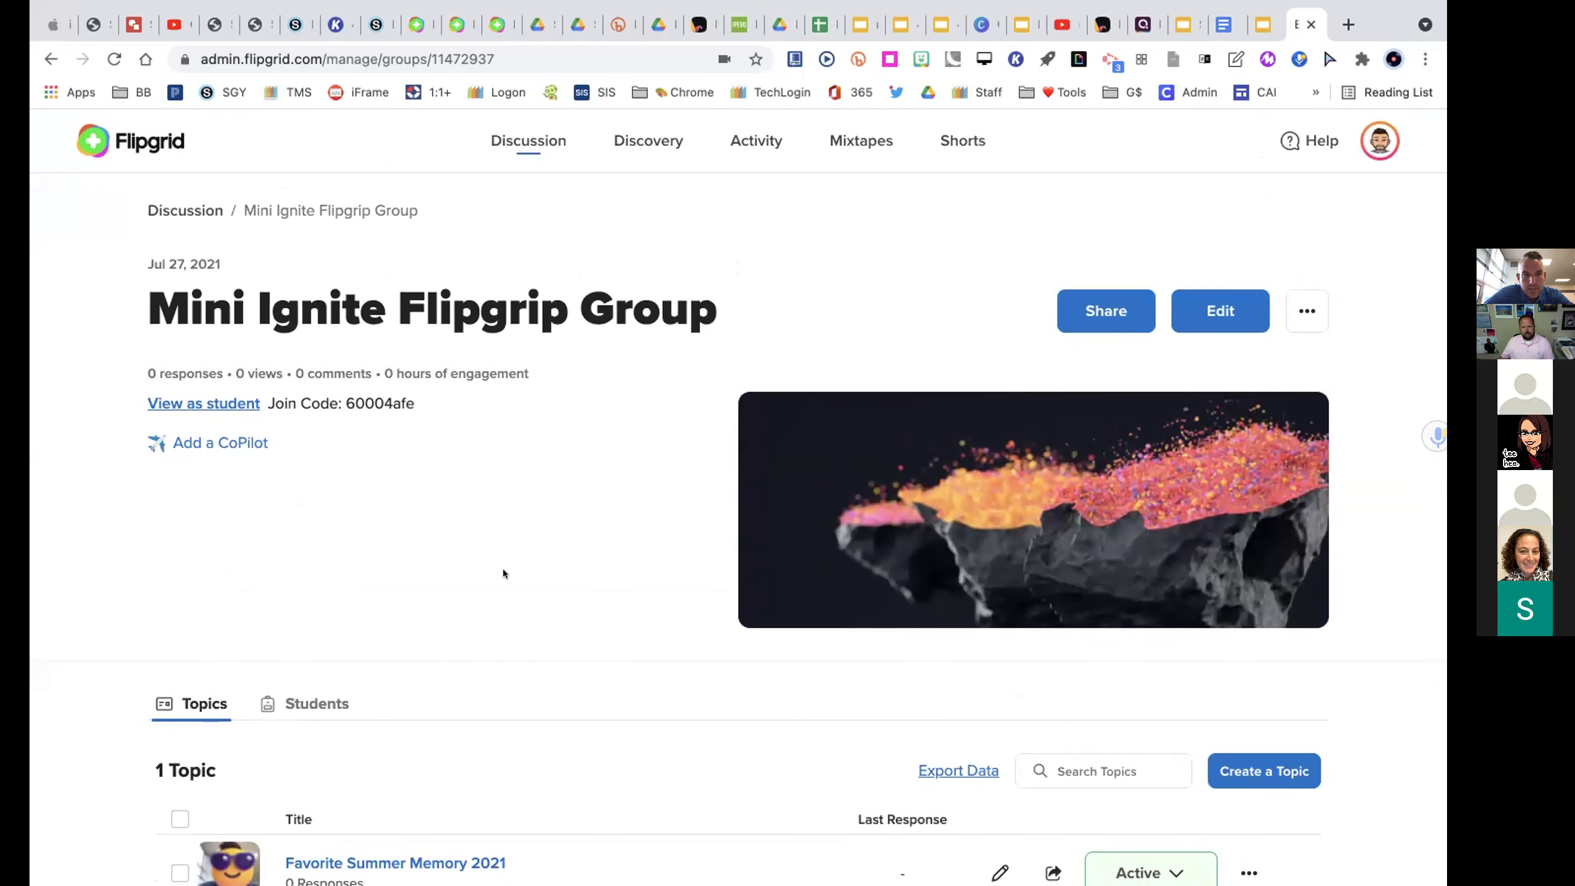
scroll(416, 822, "down", 2)
scroll(416, 821, "up", 2)
scroll(300, 493, "down", 2)
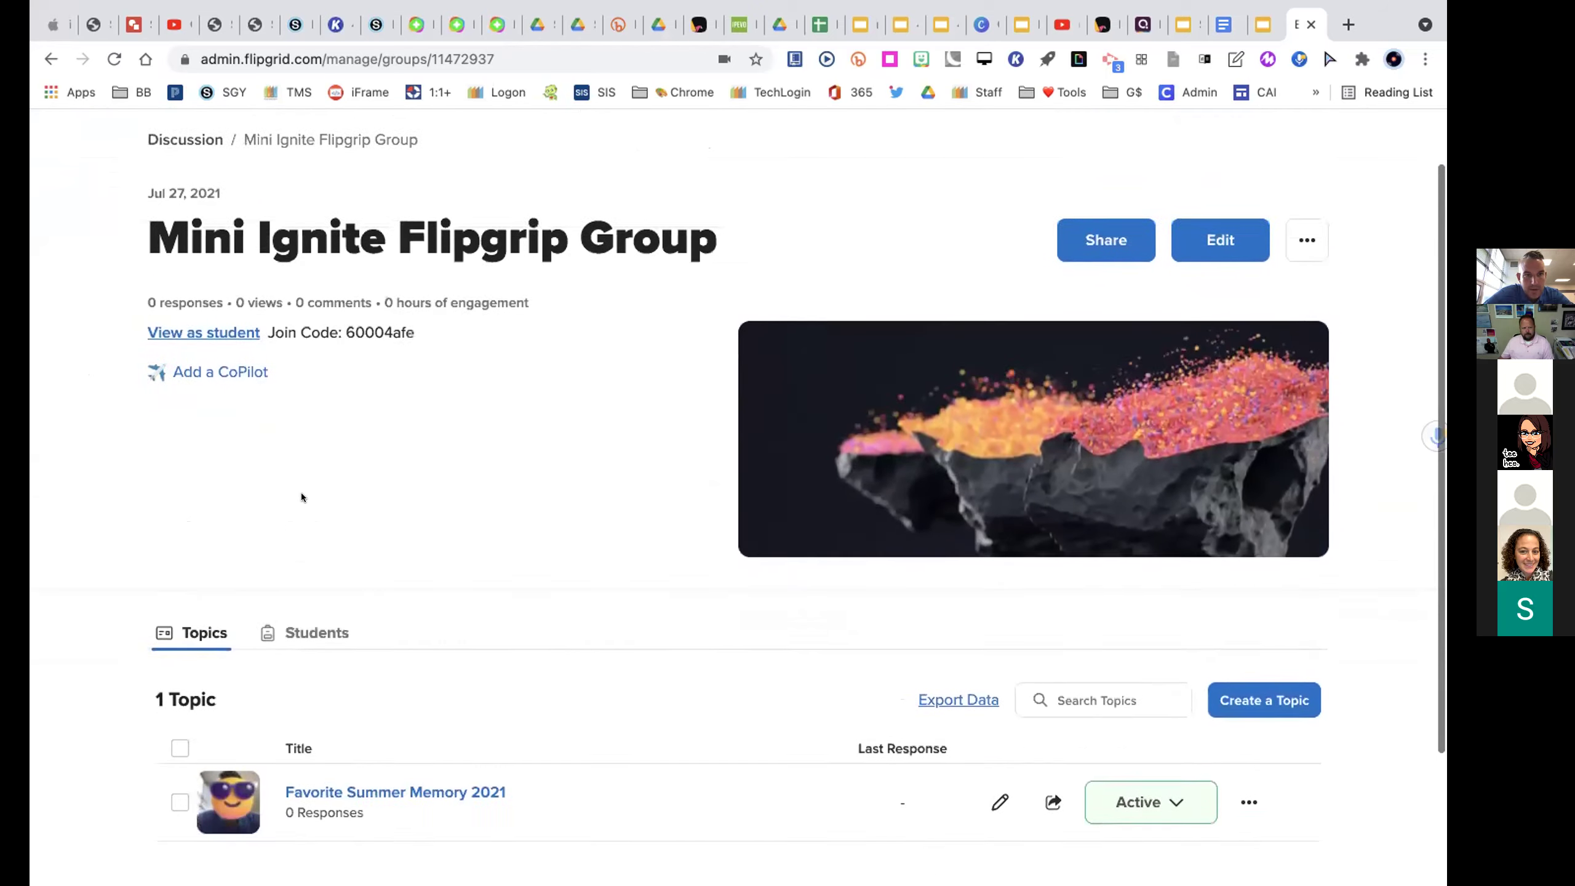
scroll(126, 177, "up", 2)
- Look at the status control and the additional actions available for the Favorite Summer Memory 2021 topic
scroll(505, 511, "down", 3)
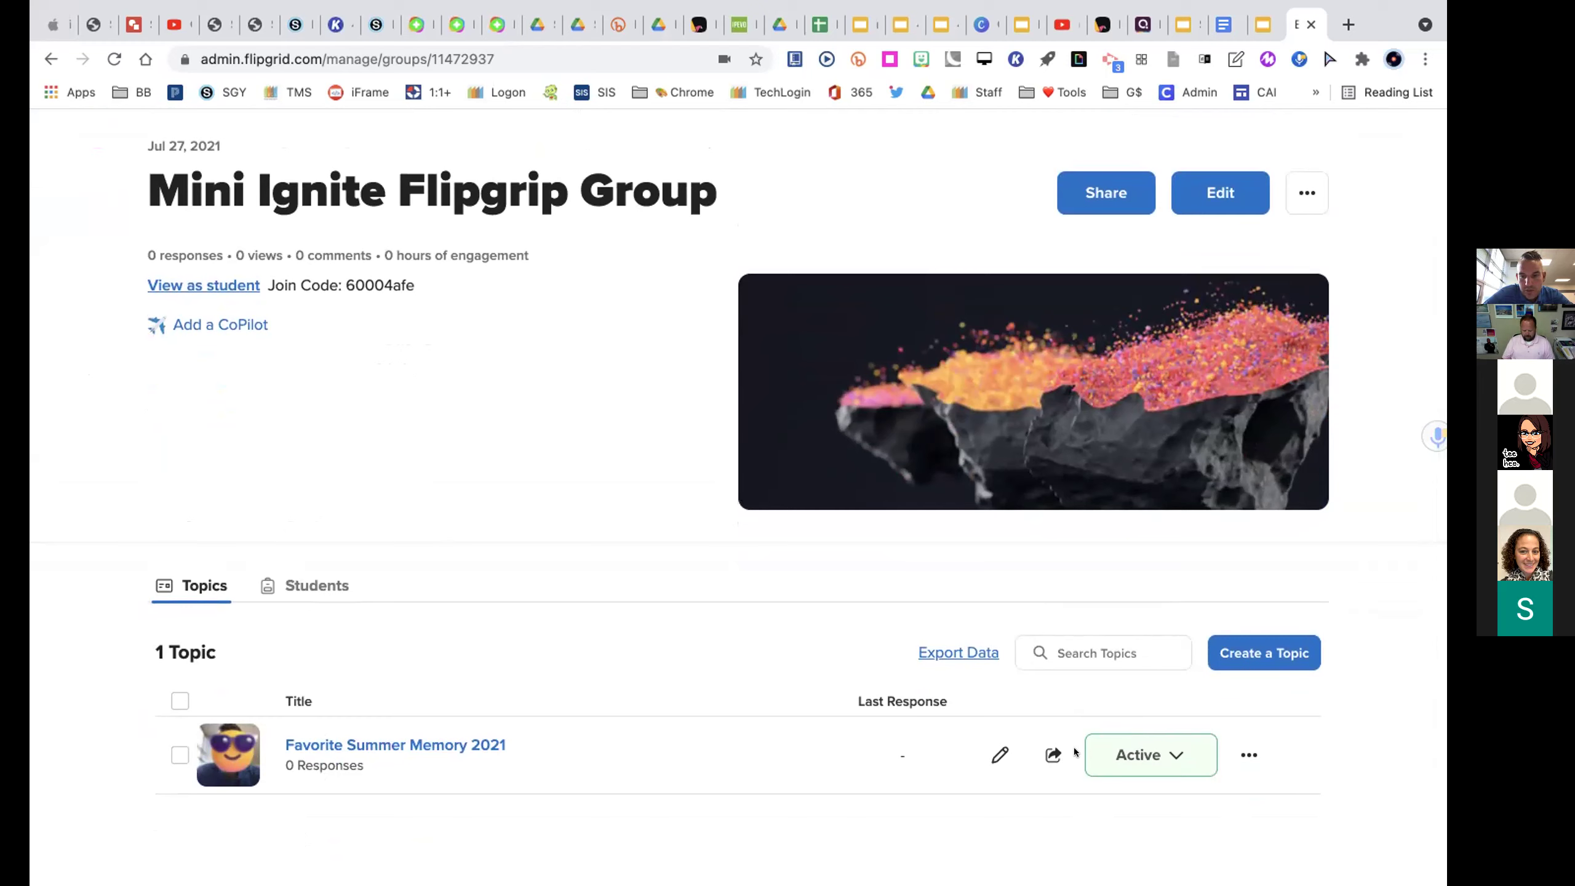
left_click(1183, 753)
left_click(1248, 755)
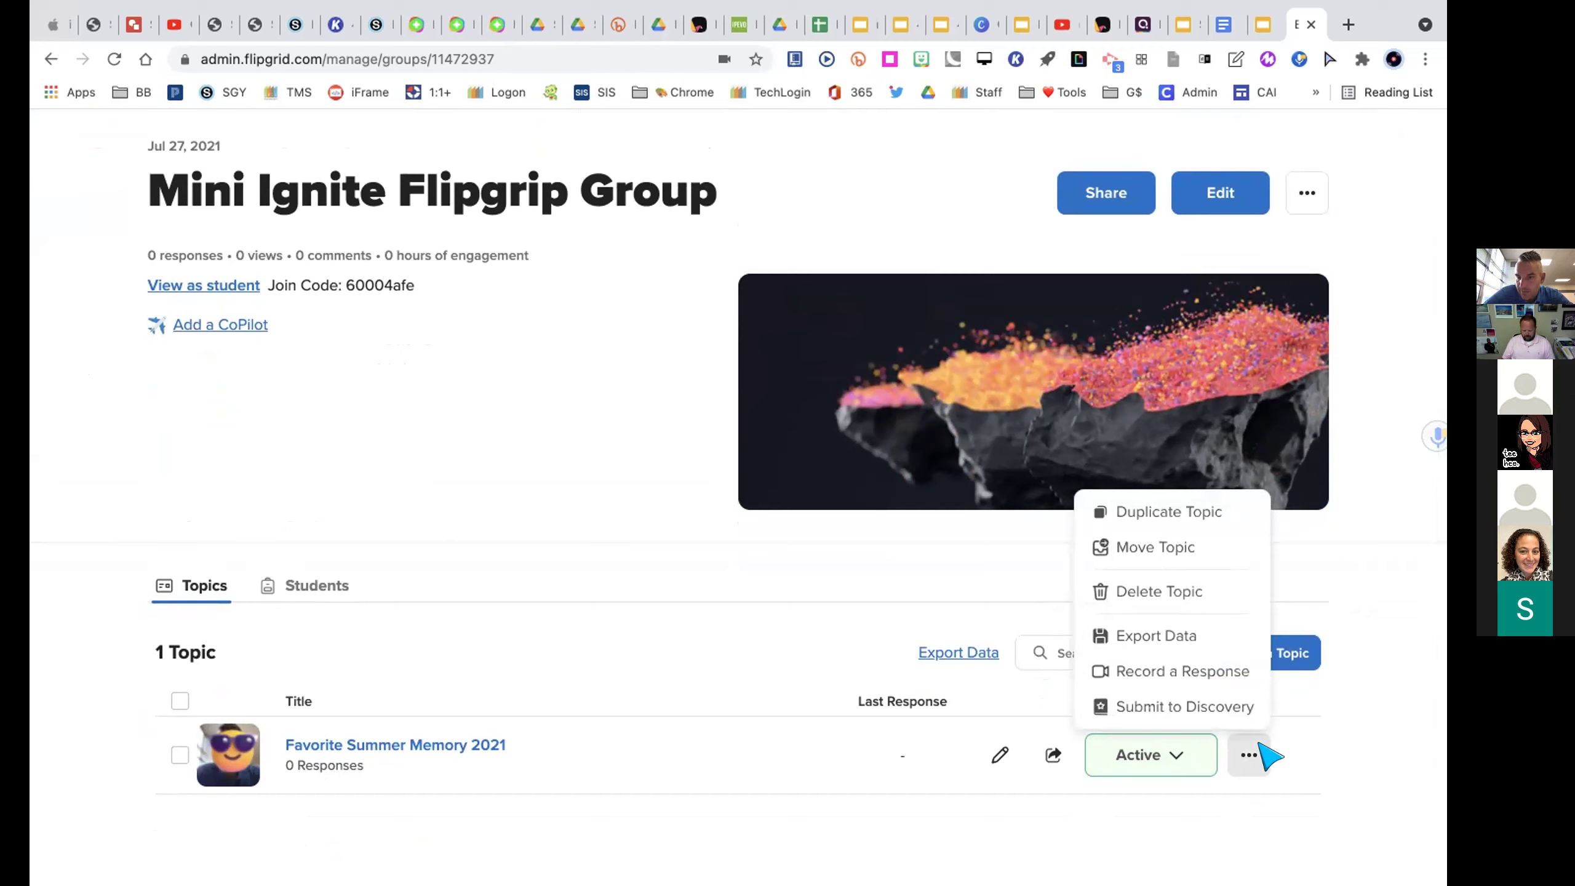
left_click(1334, 753)
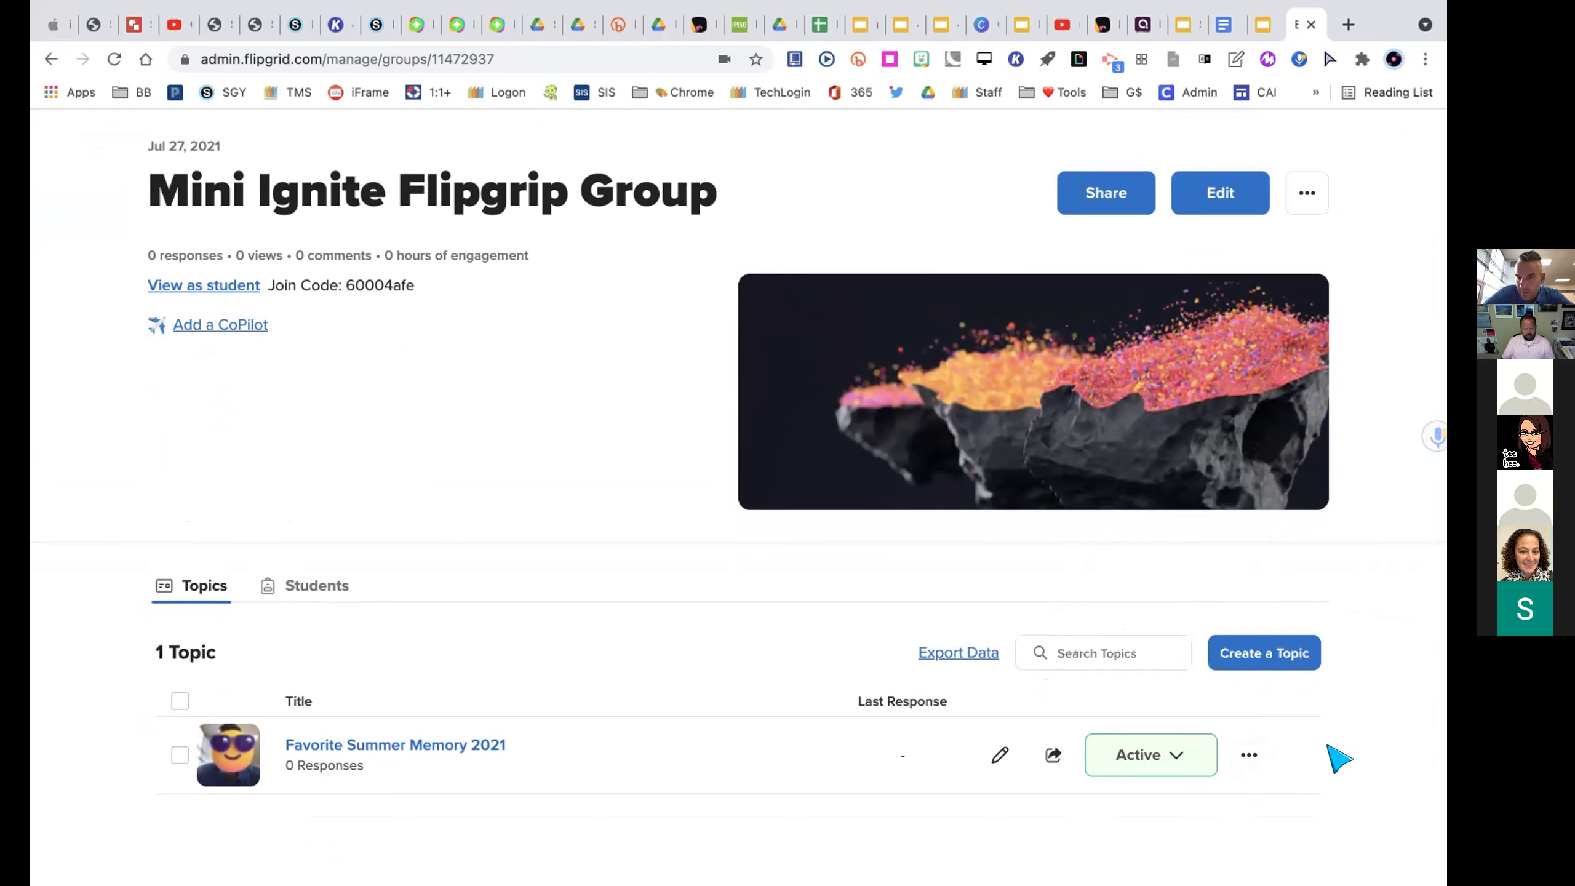
- Open the sharing options of the Favorite Summer Memory 2021 topic, copy its link and close them
left_click(1053, 755)
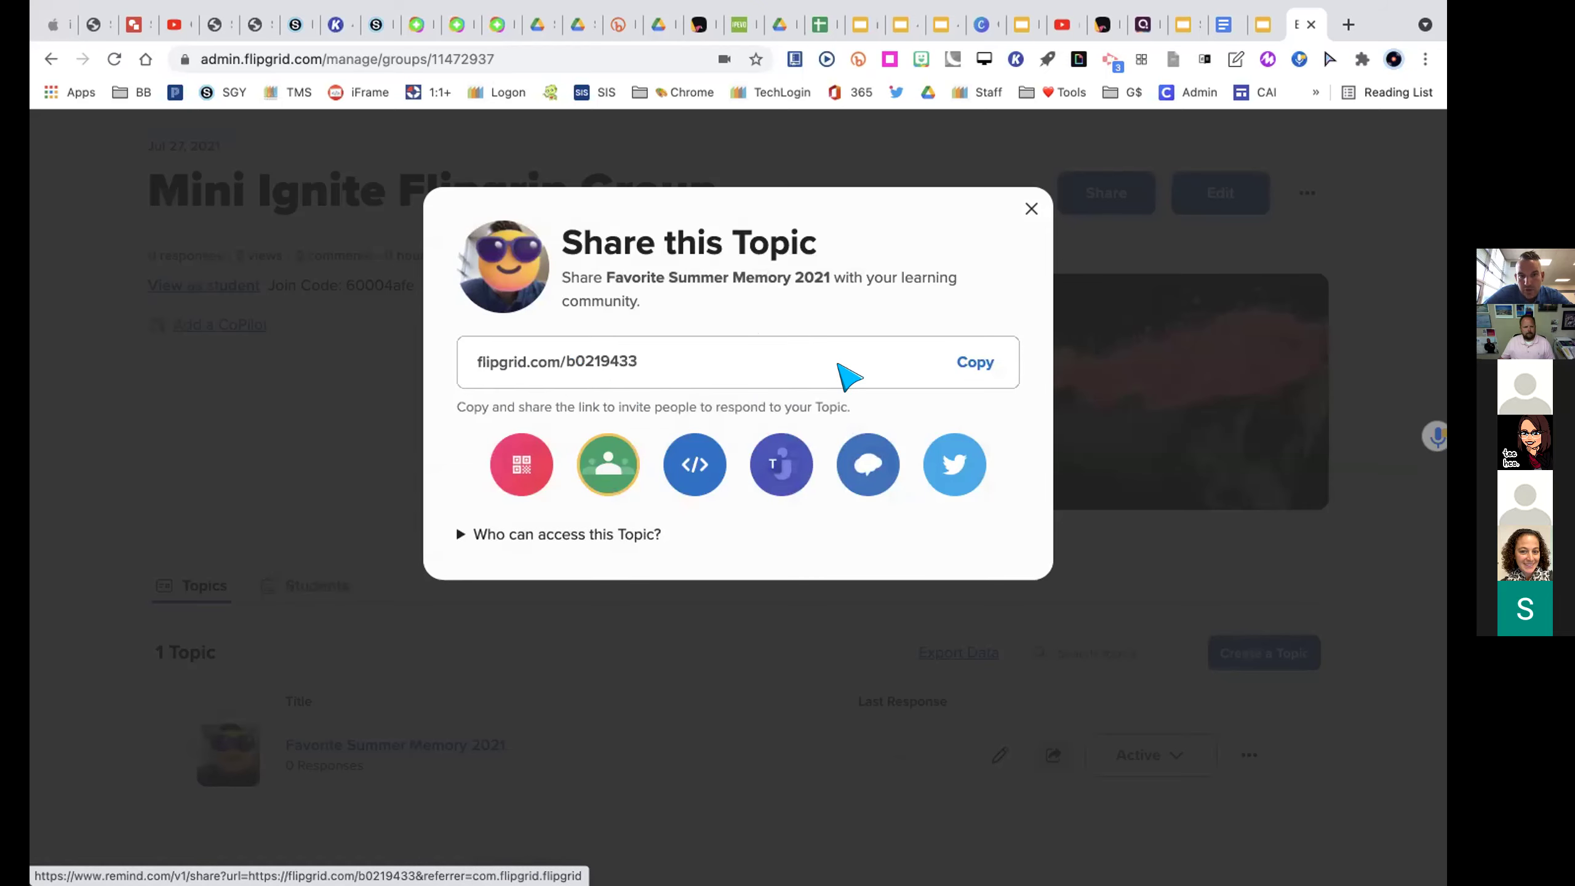
left_click(974, 366)
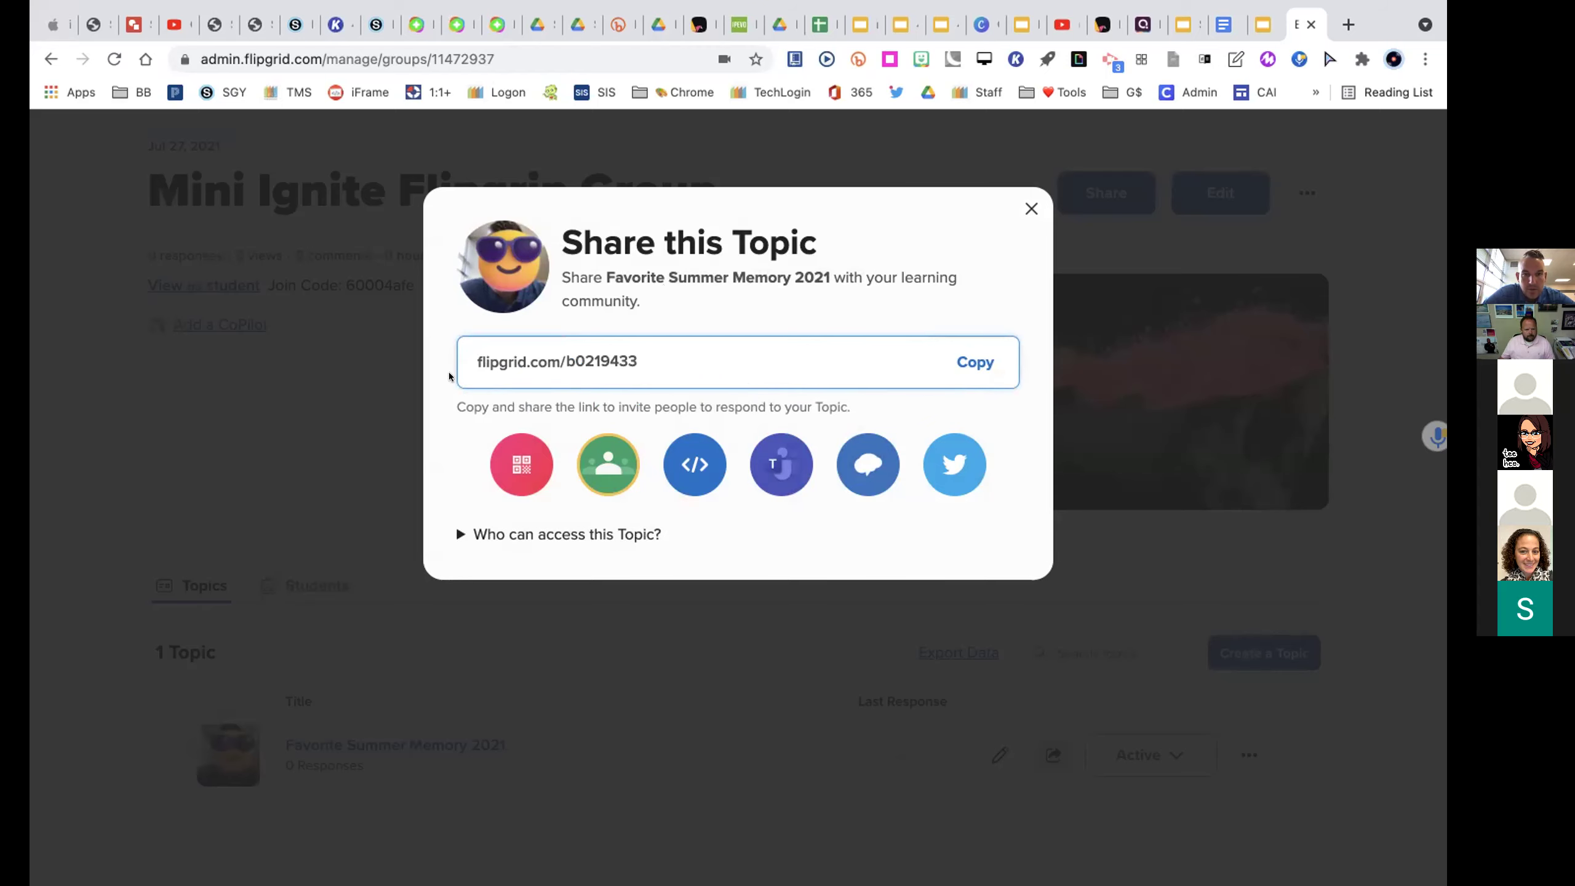
left_click(1030, 208)
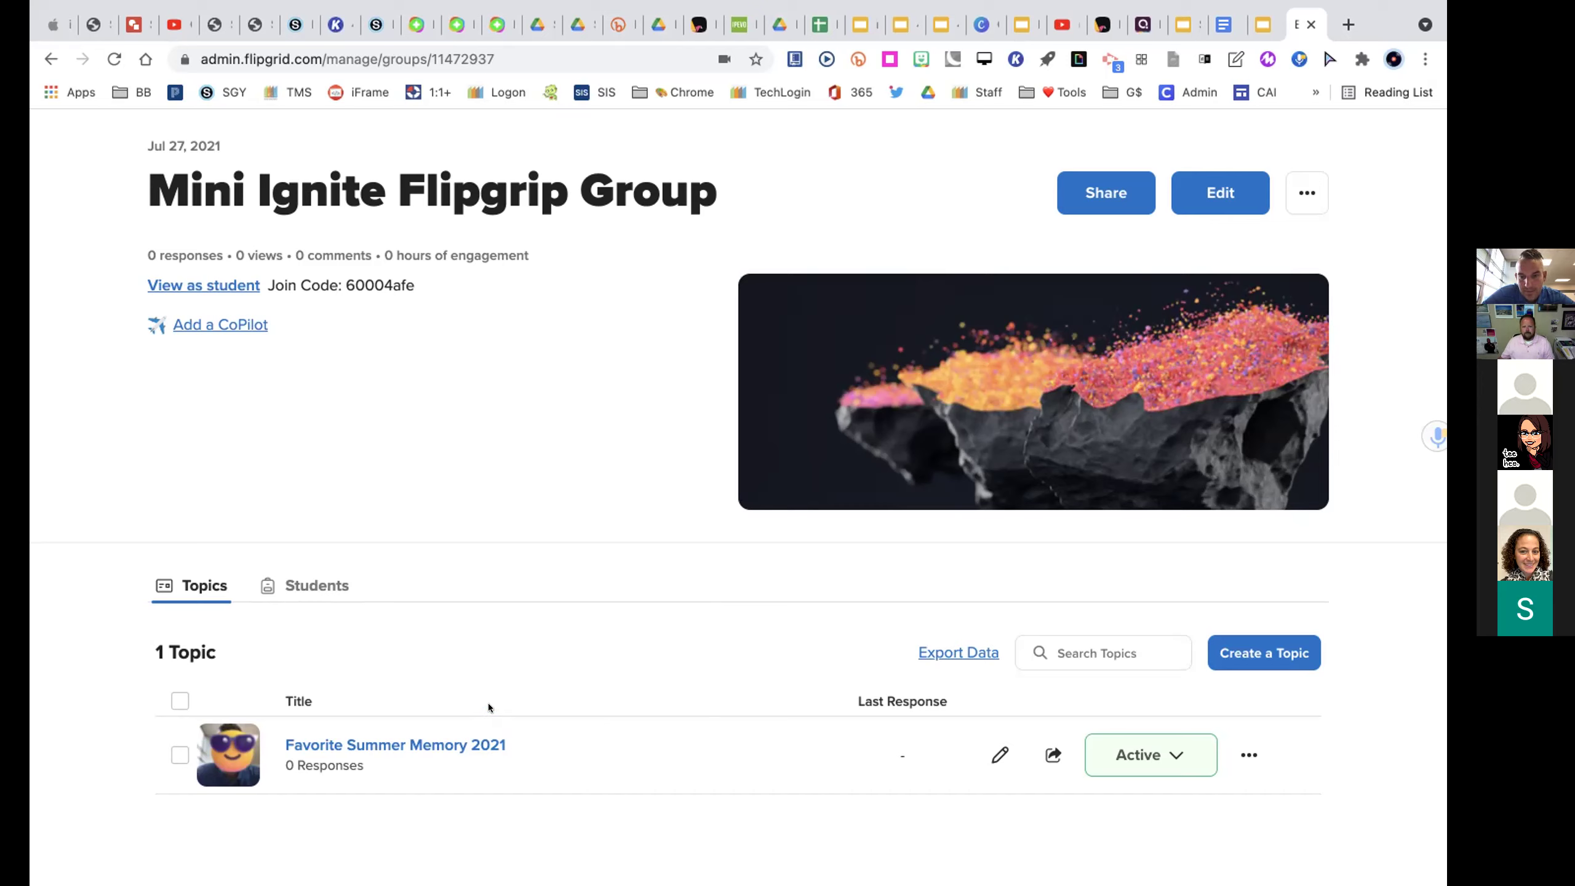
- View the sharing options of the Favorite Summer Memory 2021 topic once more and close them
left_click(1054, 756)
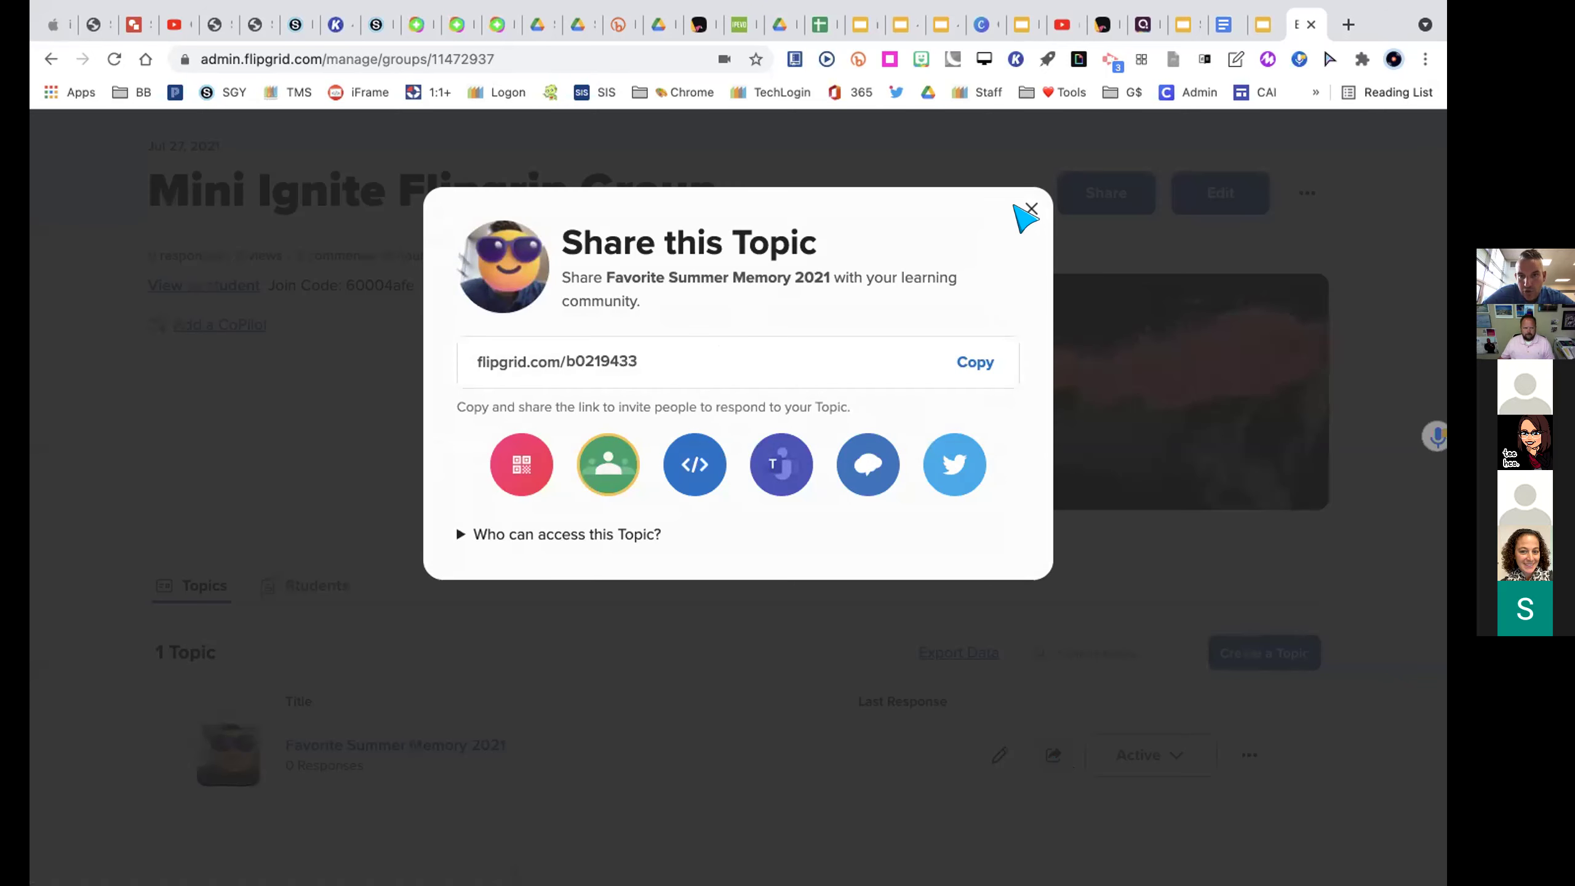
left_click(1031, 209)
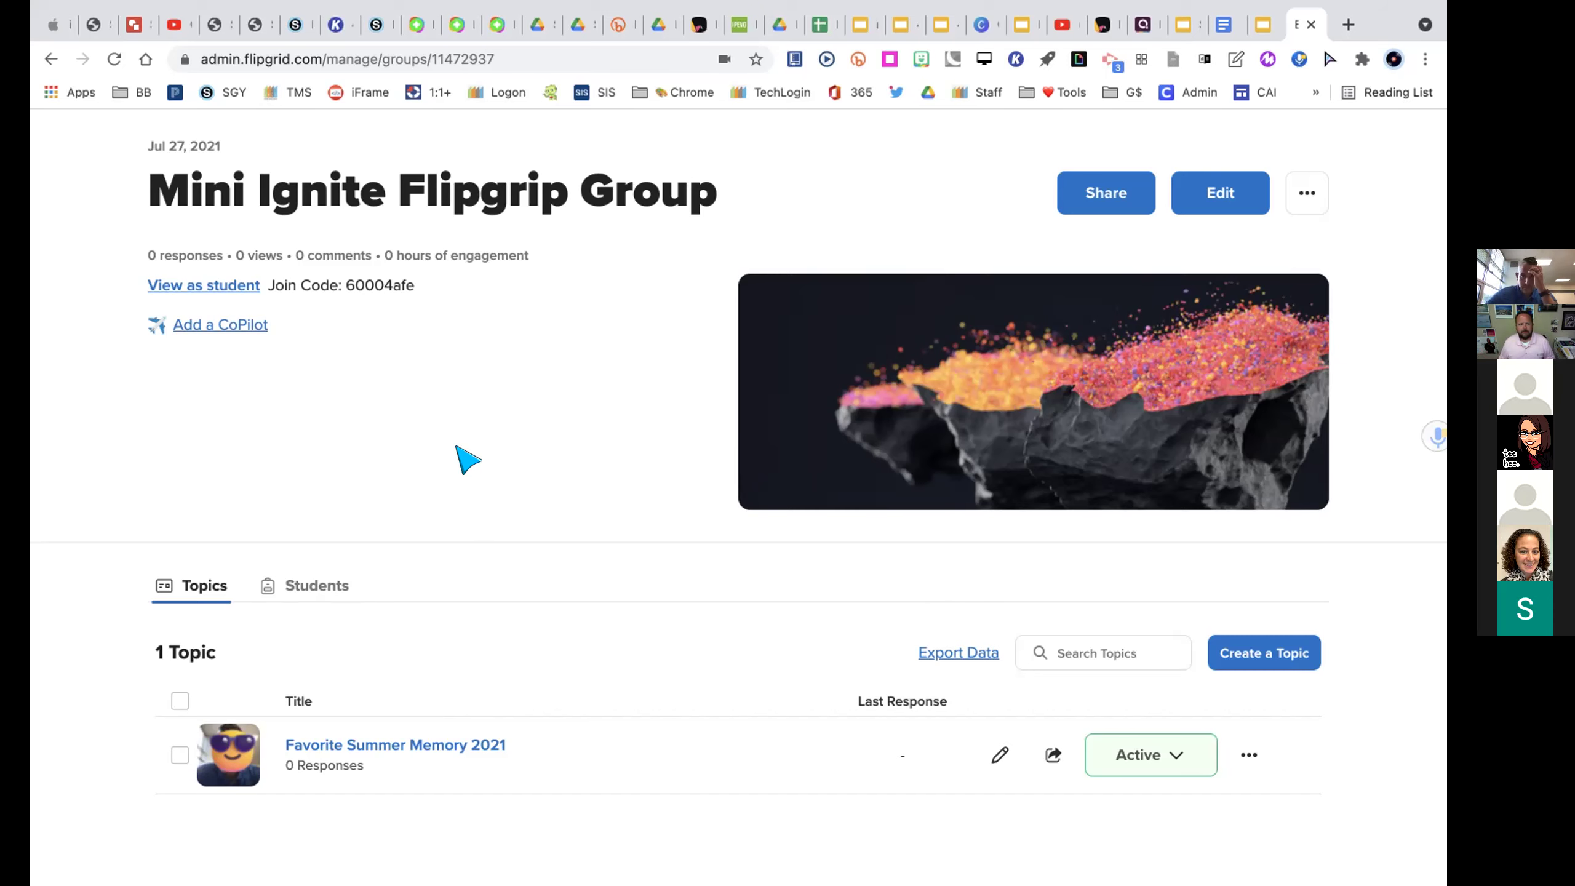
mouse_move(473, 6)
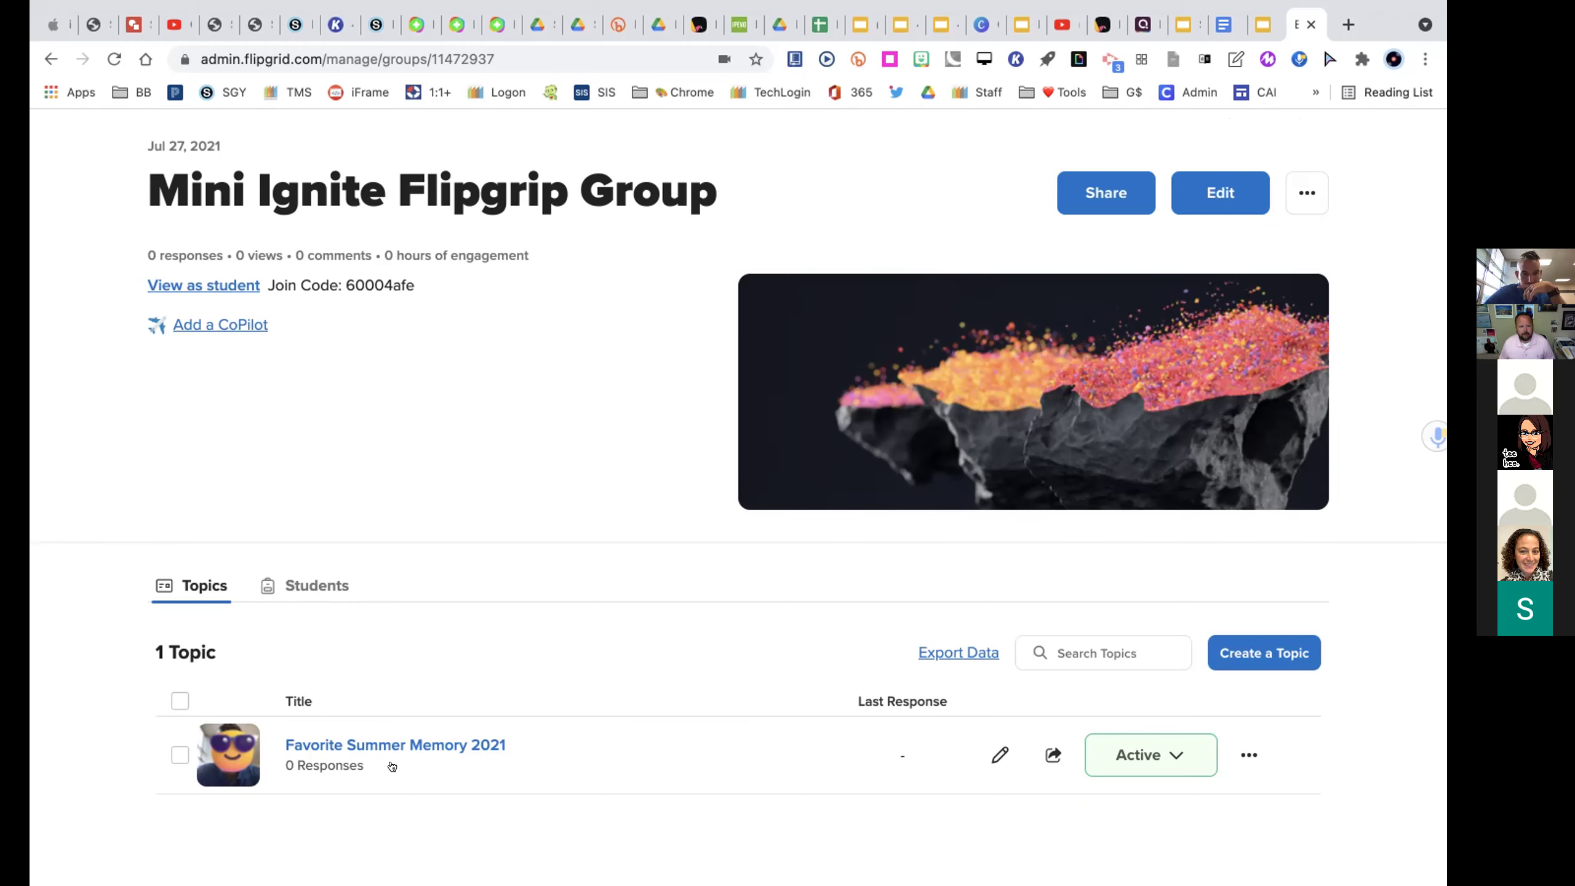
- Open the Favorite Summer Memory 2021 topic and look over its details, prompt video and responses section
left_click(404, 746)
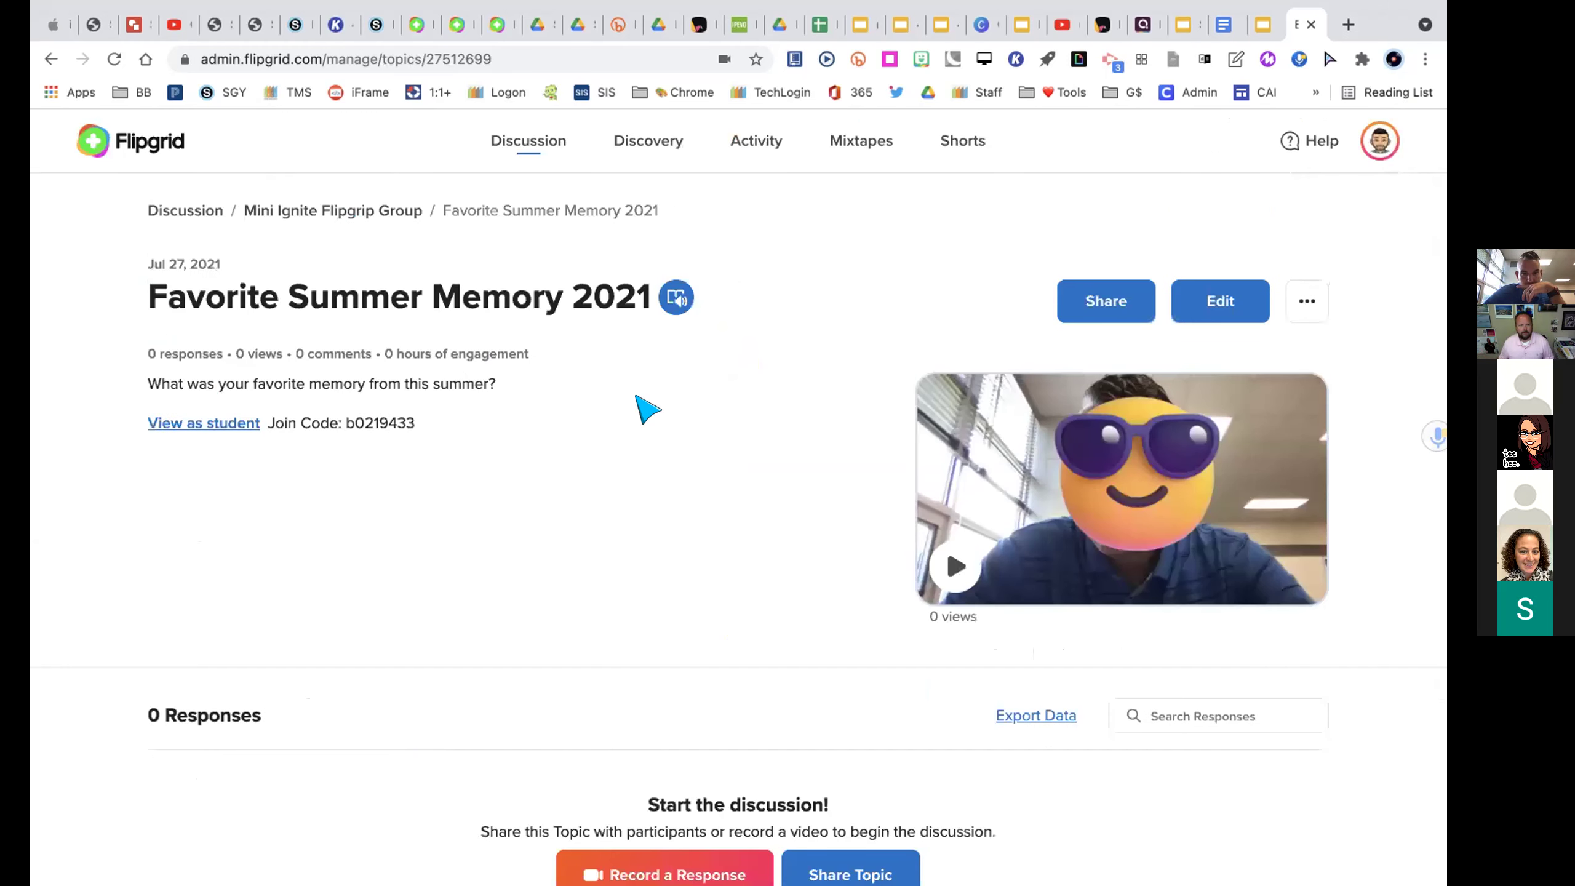
scroll(645, 409, "down", 4)
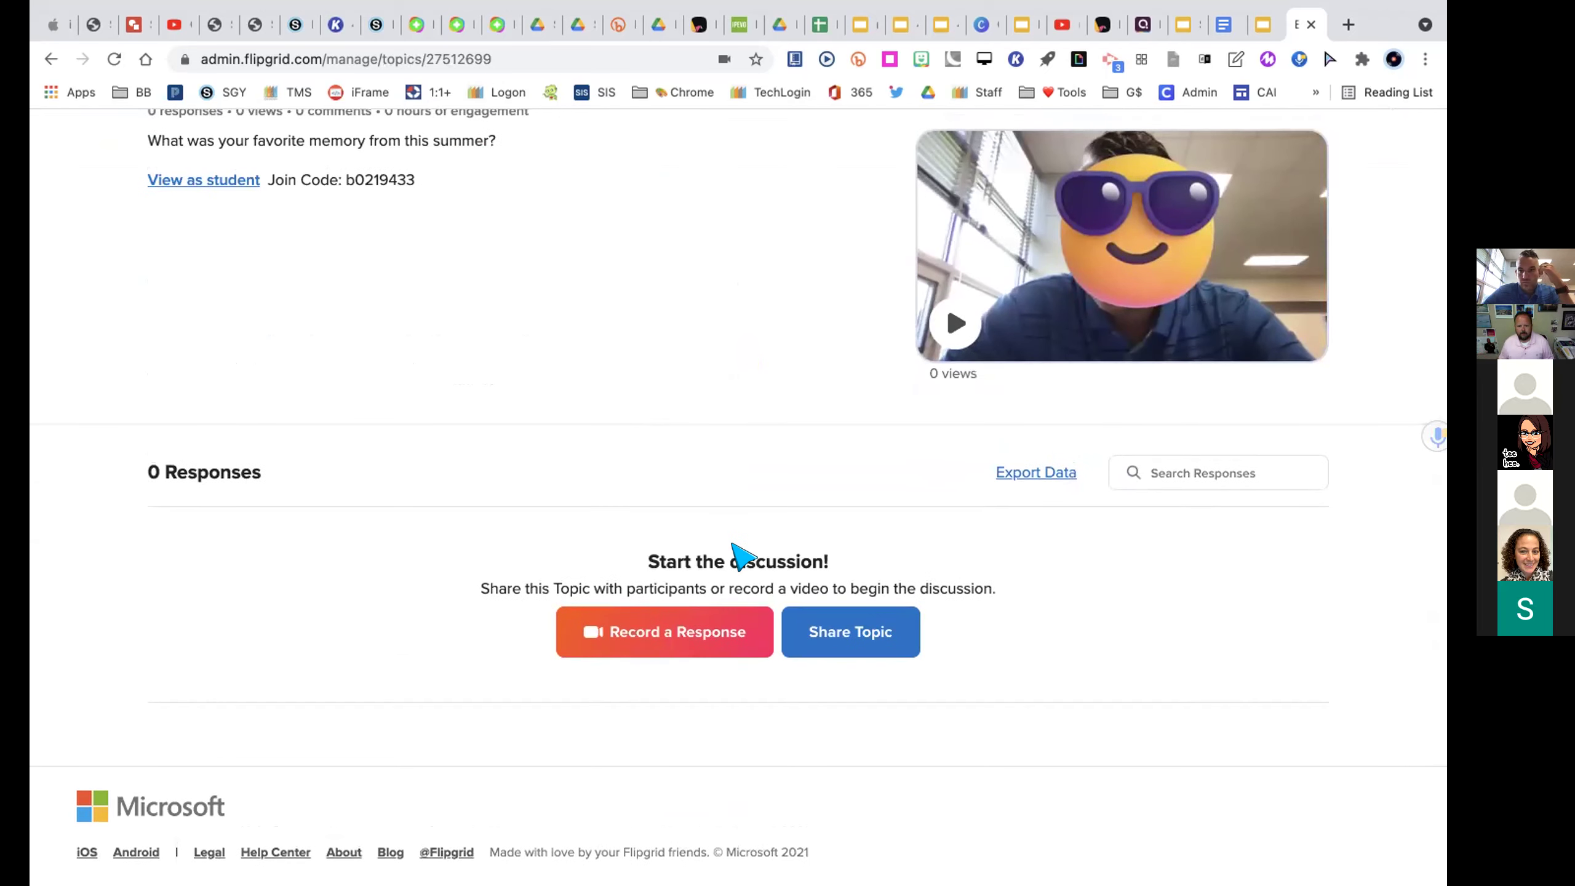
scroll(742, 554, "up", 4)
scroll(742, 554, "down", 4)
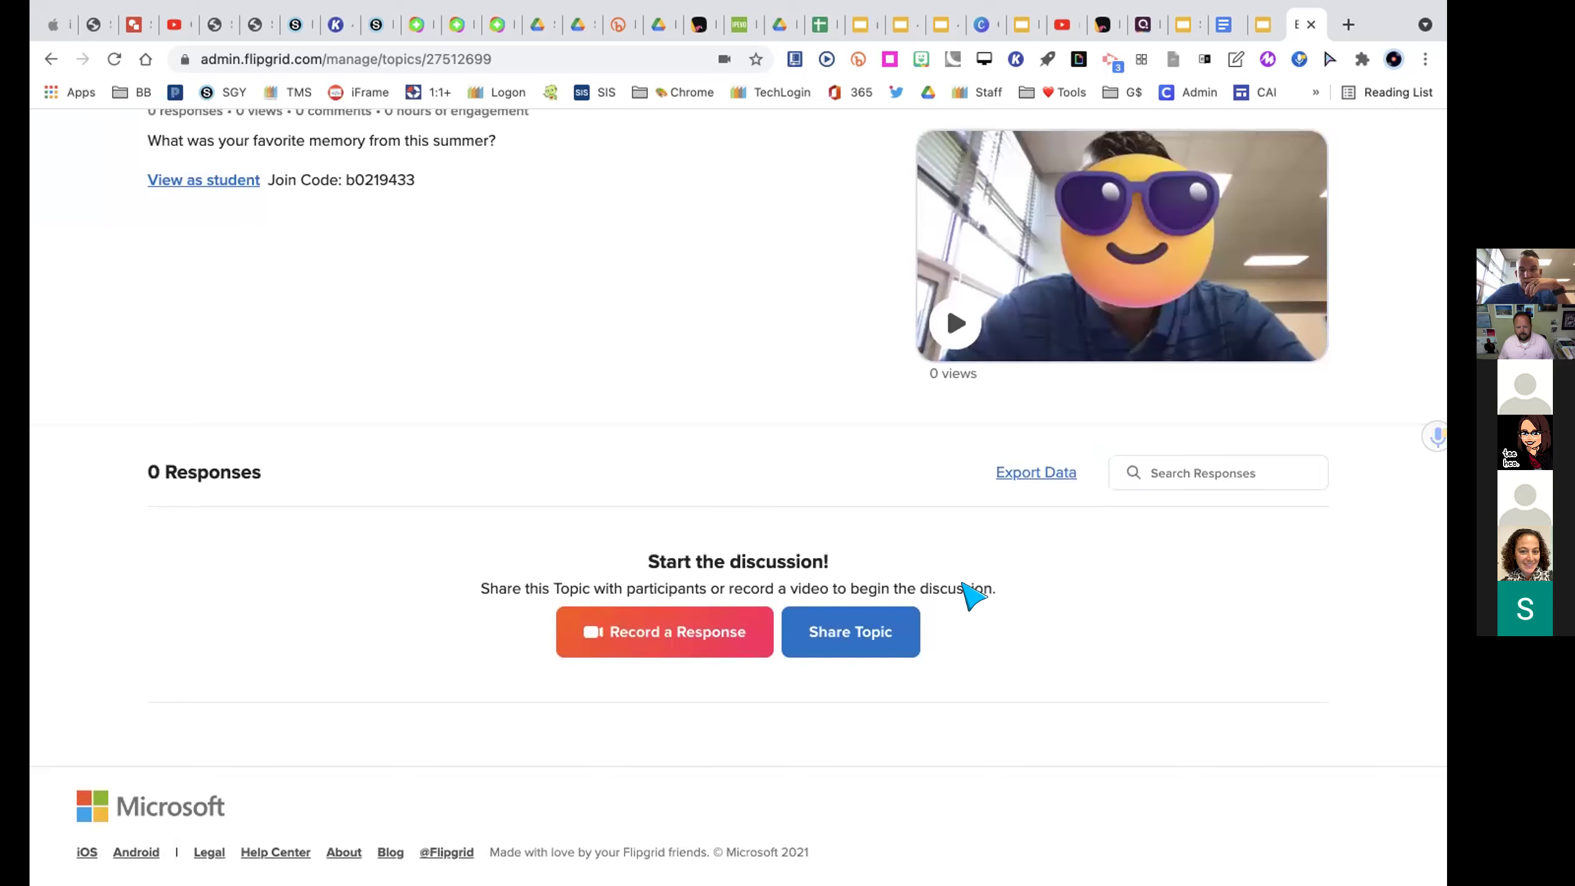
scroll(964, 589, "up", 4)
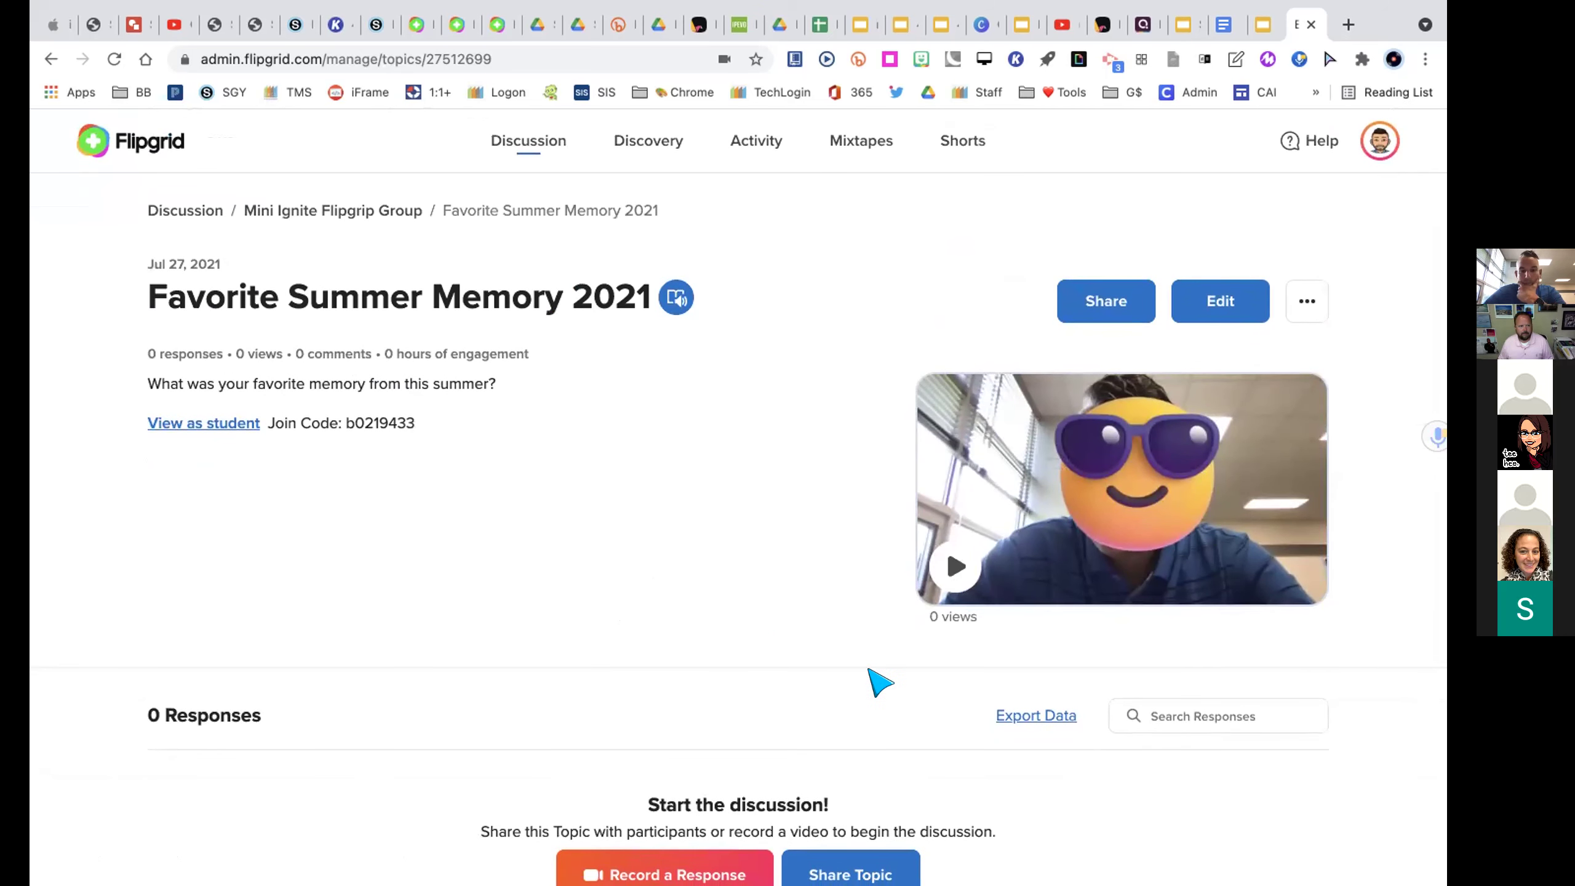
scroll(879, 681, "down", 4)
scroll(879, 681, "up", 4)
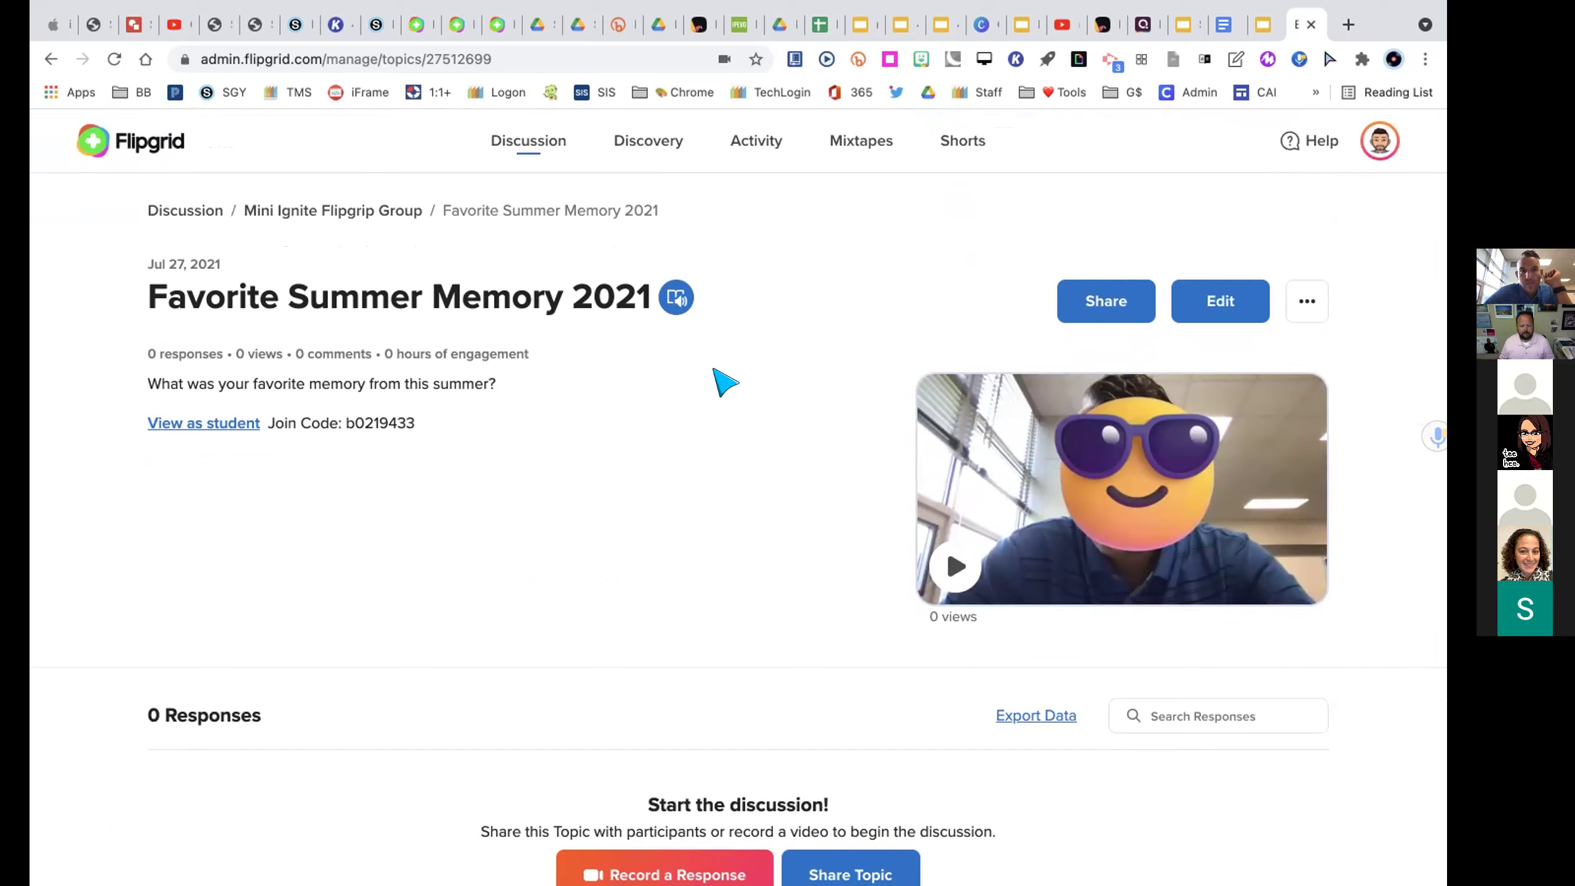
scroll(654, 481, "down", 2)
scroll(658, 486, "down", 2)
scroll(658, 486, "up", 5)
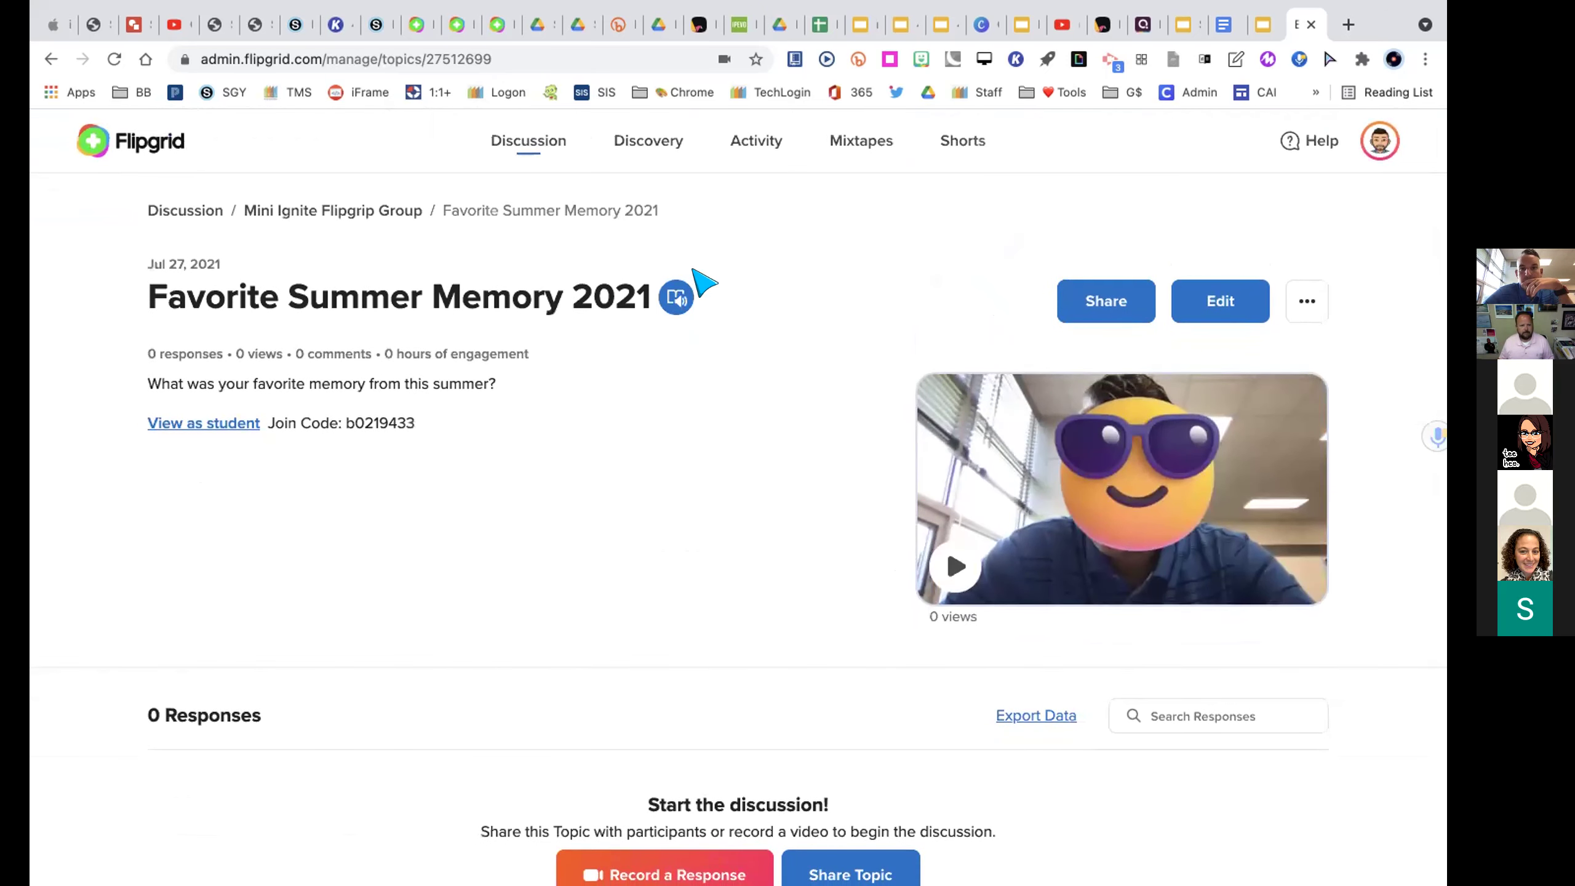
- Reload the topic page twice and check its responses section for student submissions
left_click(114, 60)
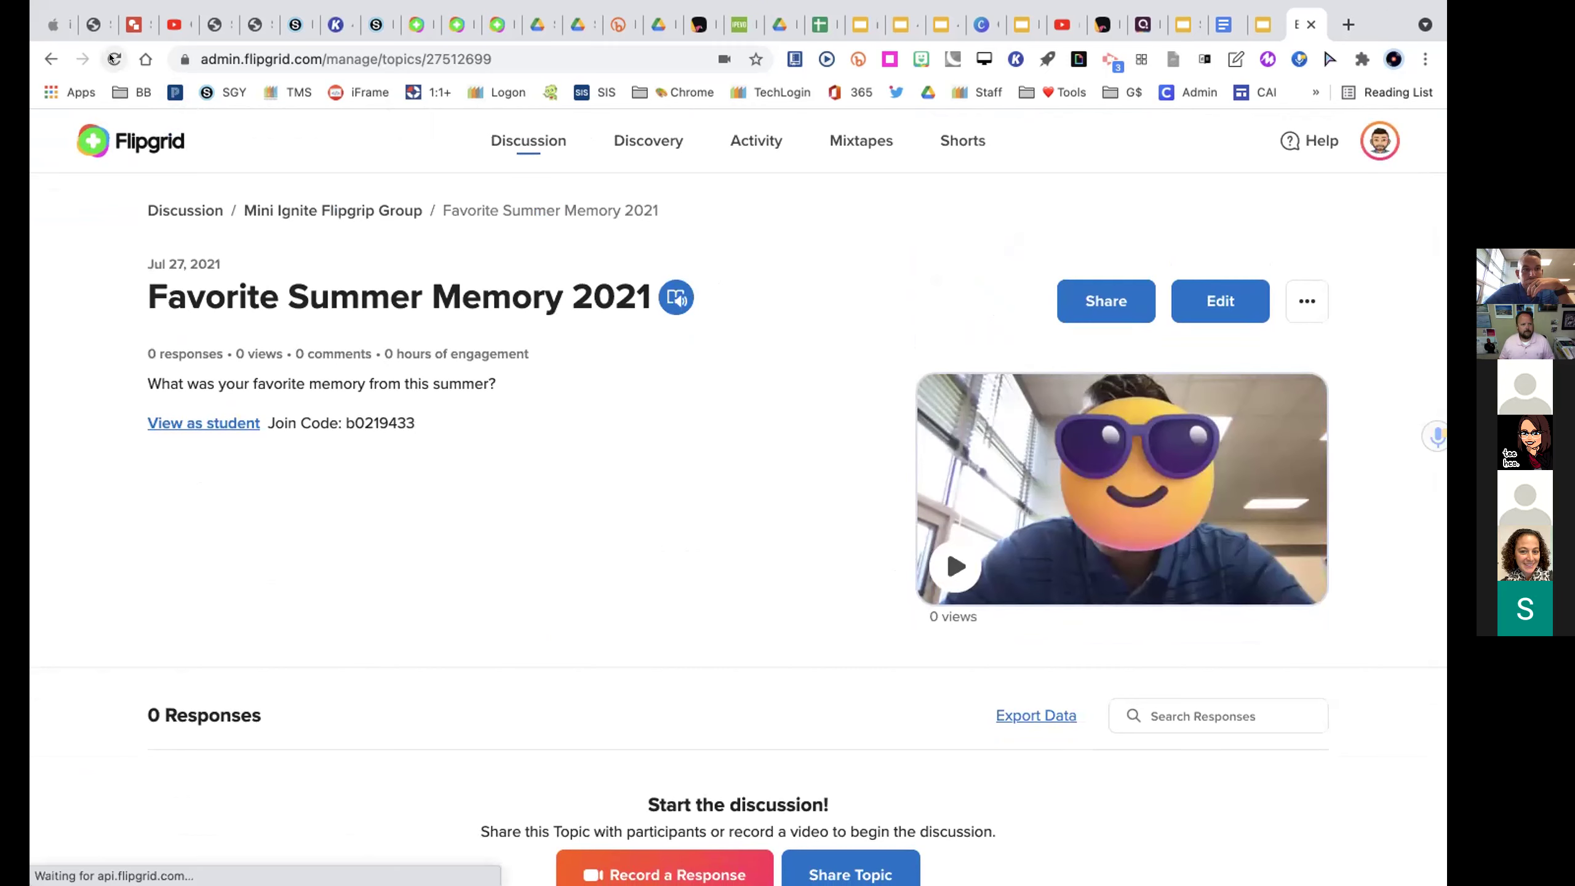
scroll(549, 506, "down", 3)
scroll(549, 506, "up", 3)
scroll(550, 505, "down", 1)
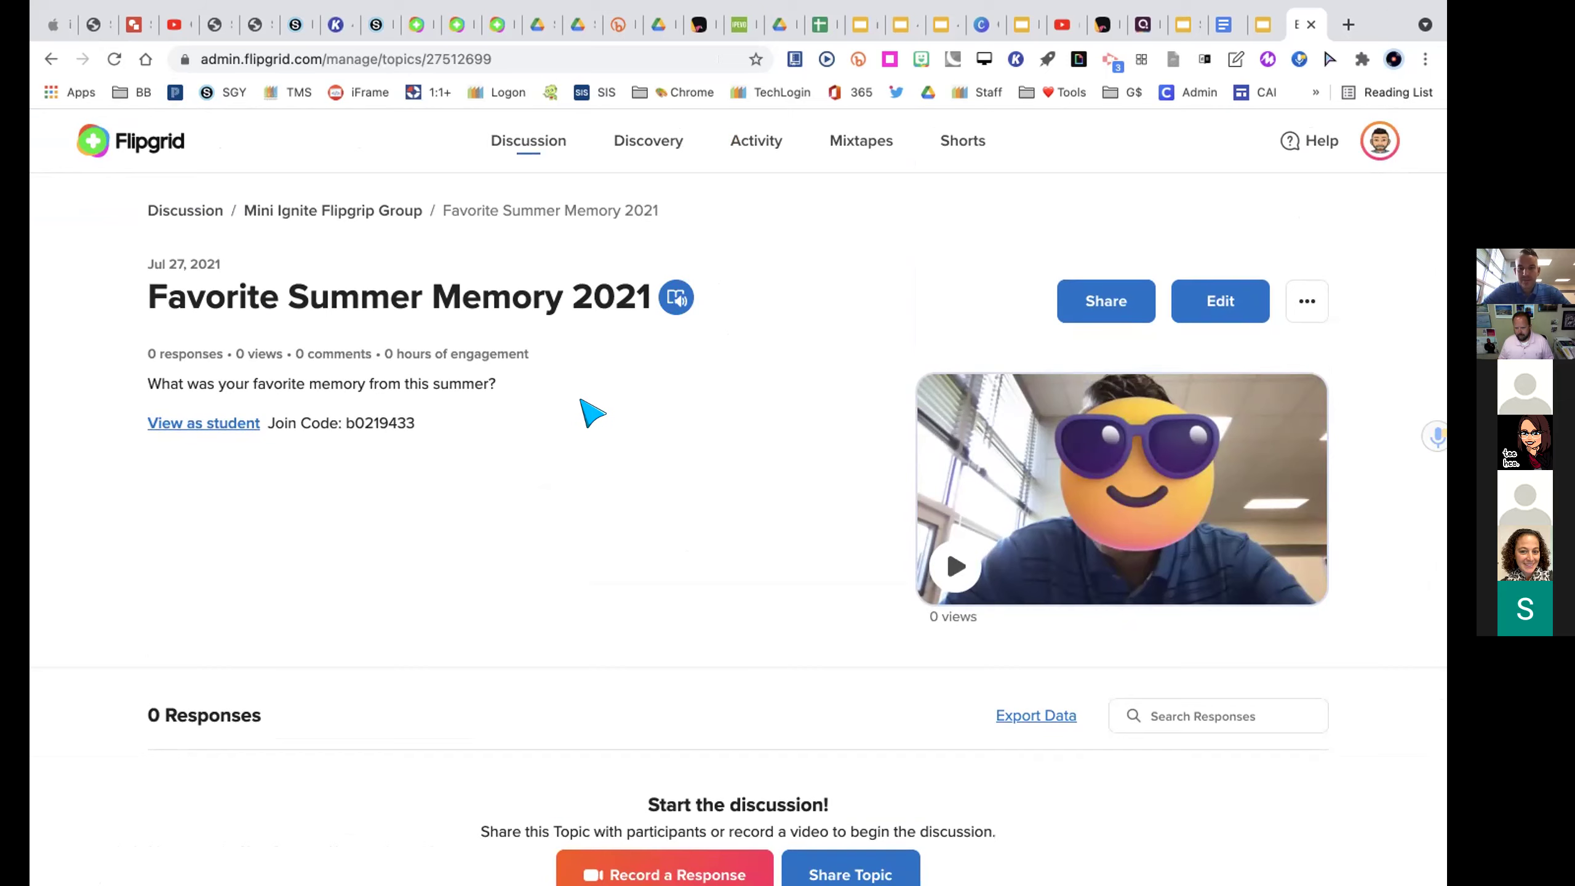
scroll(627, 512, "down", 2)
scroll(628, 511, "down", 3)
scroll(628, 511, "up", 5)
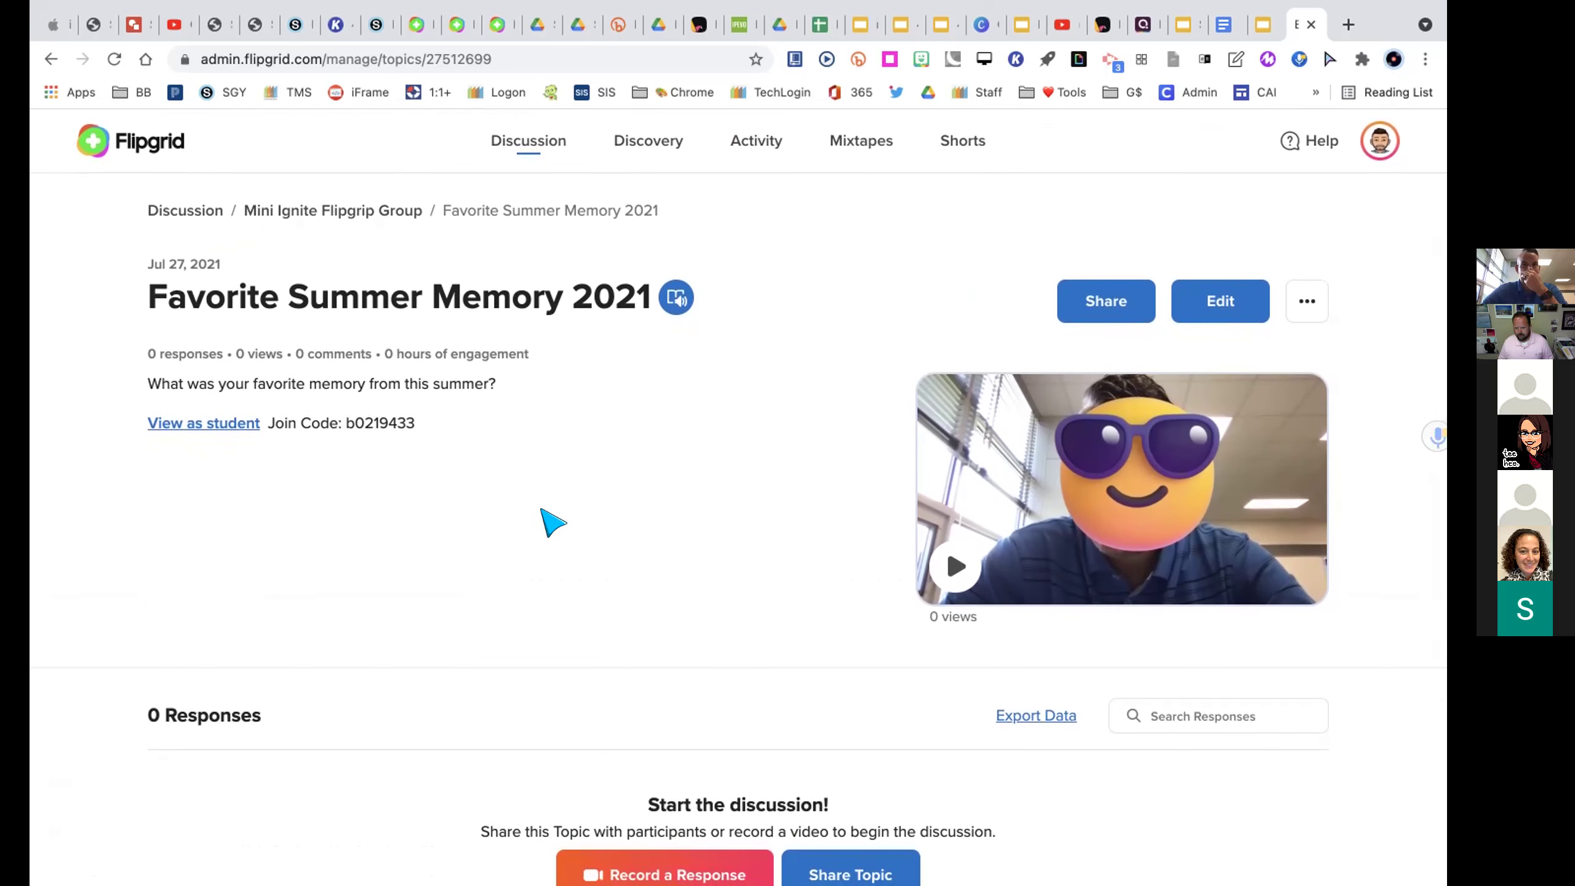
left_click(113, 58)
scroll(899, 446, "down", 3)
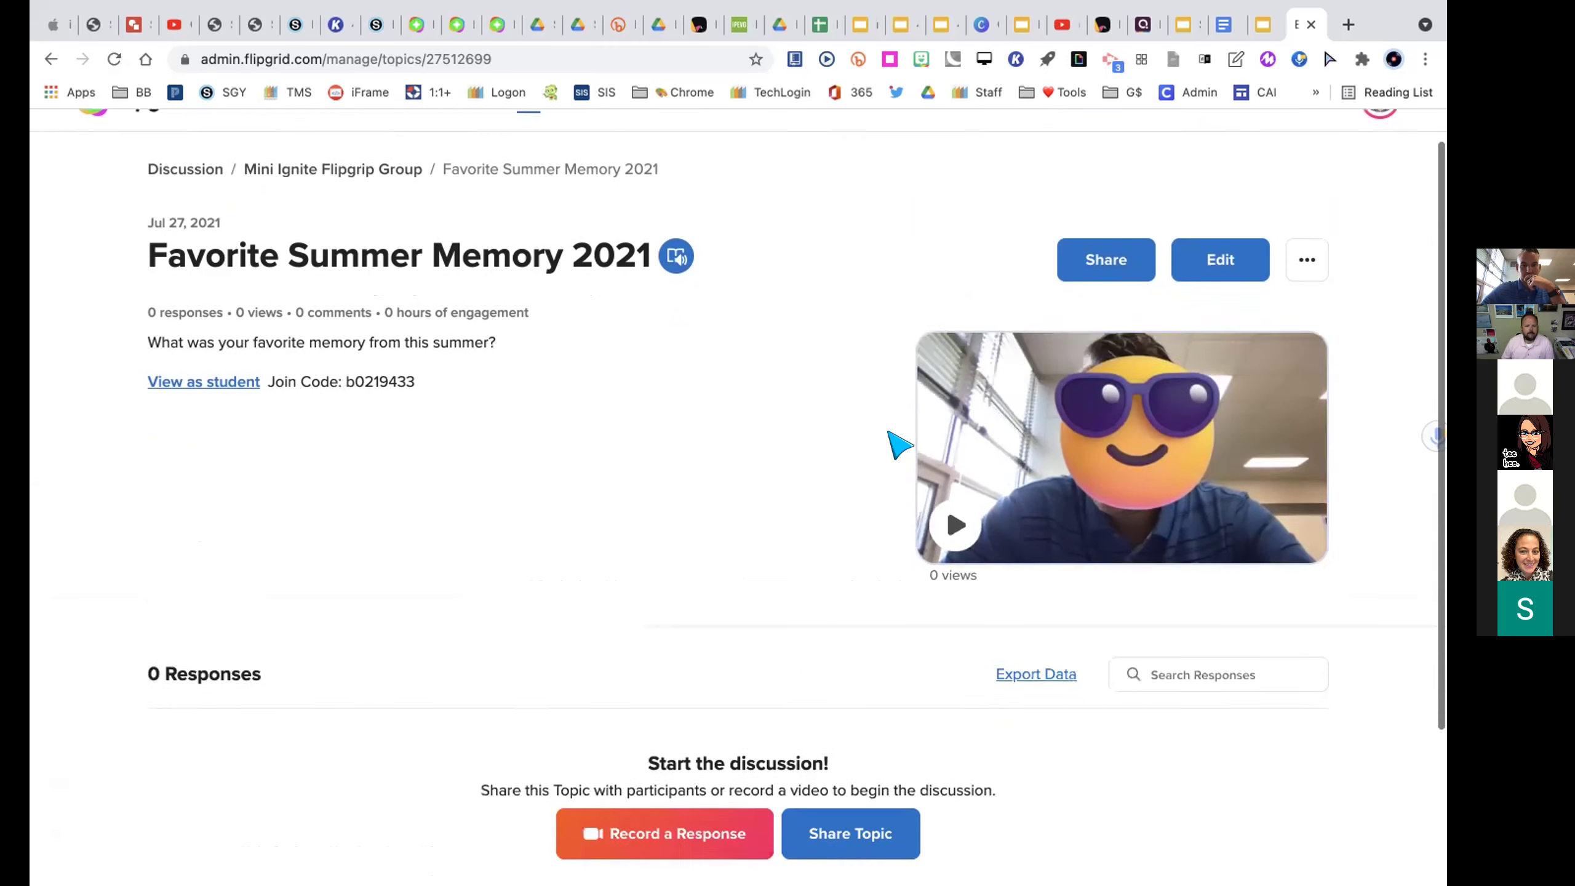
scroll(899, 447, "up", 3)
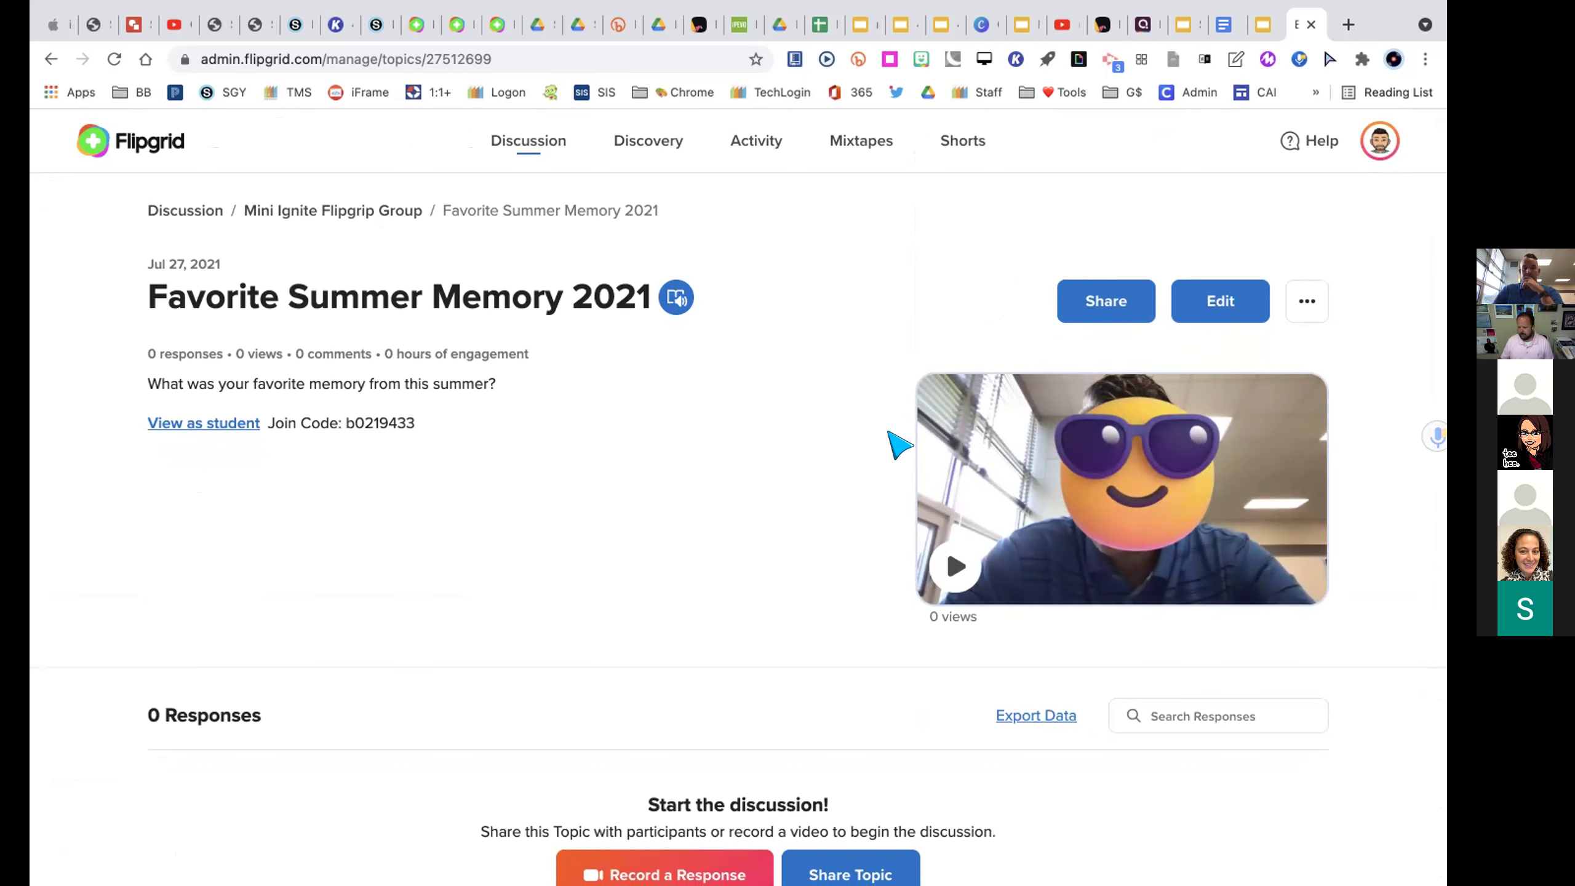
scroll(527, 552, "down", 1)
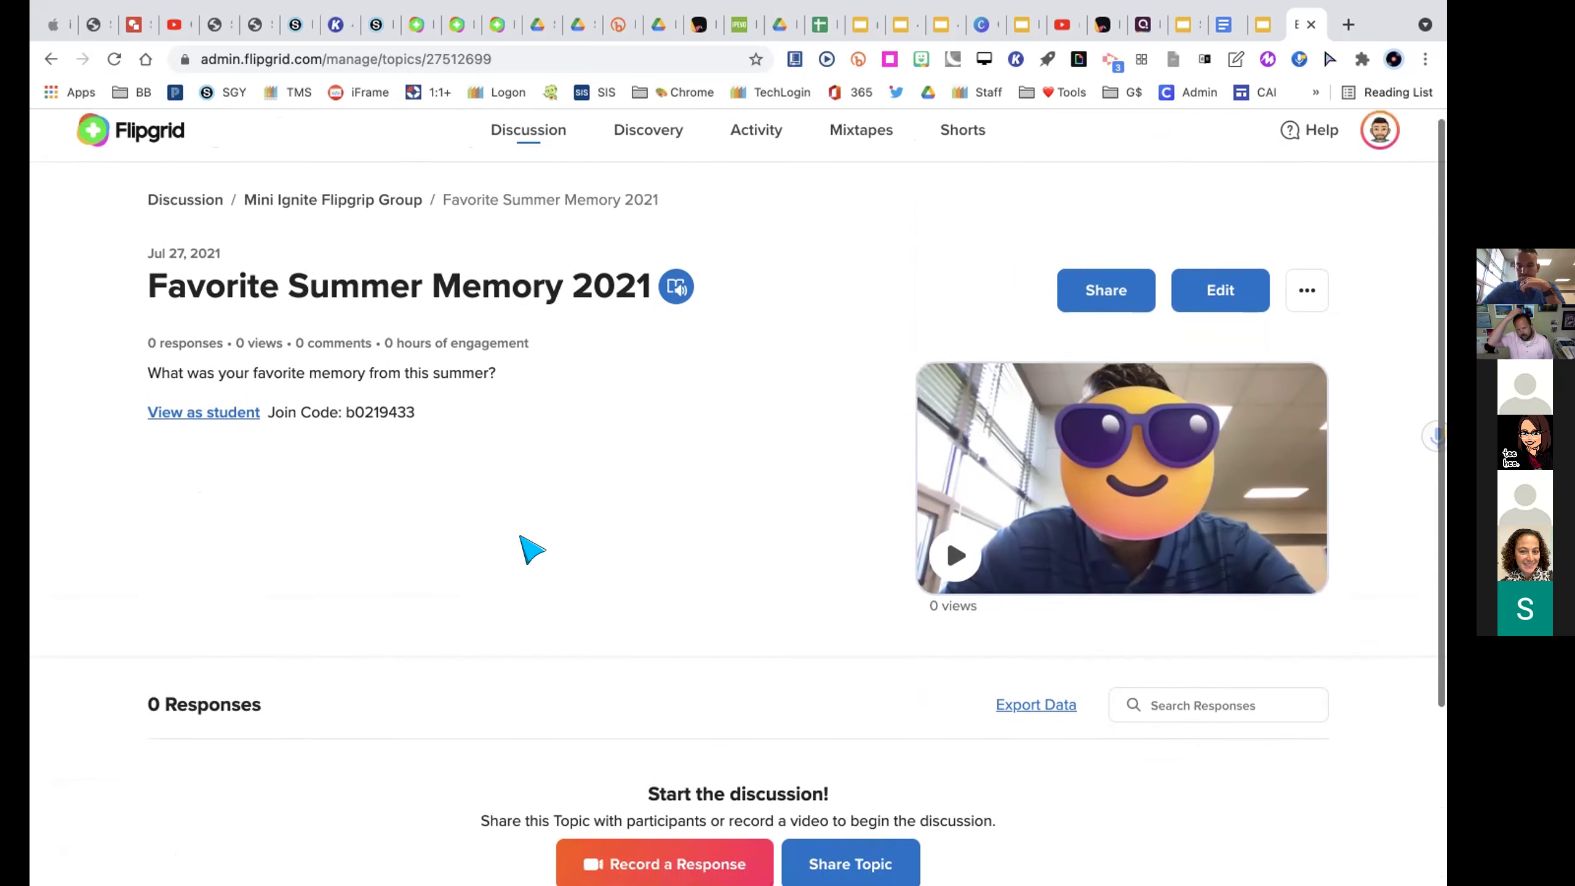
scroll(532, 550, "down", 5)
scroll(532, 550, "up", 5)
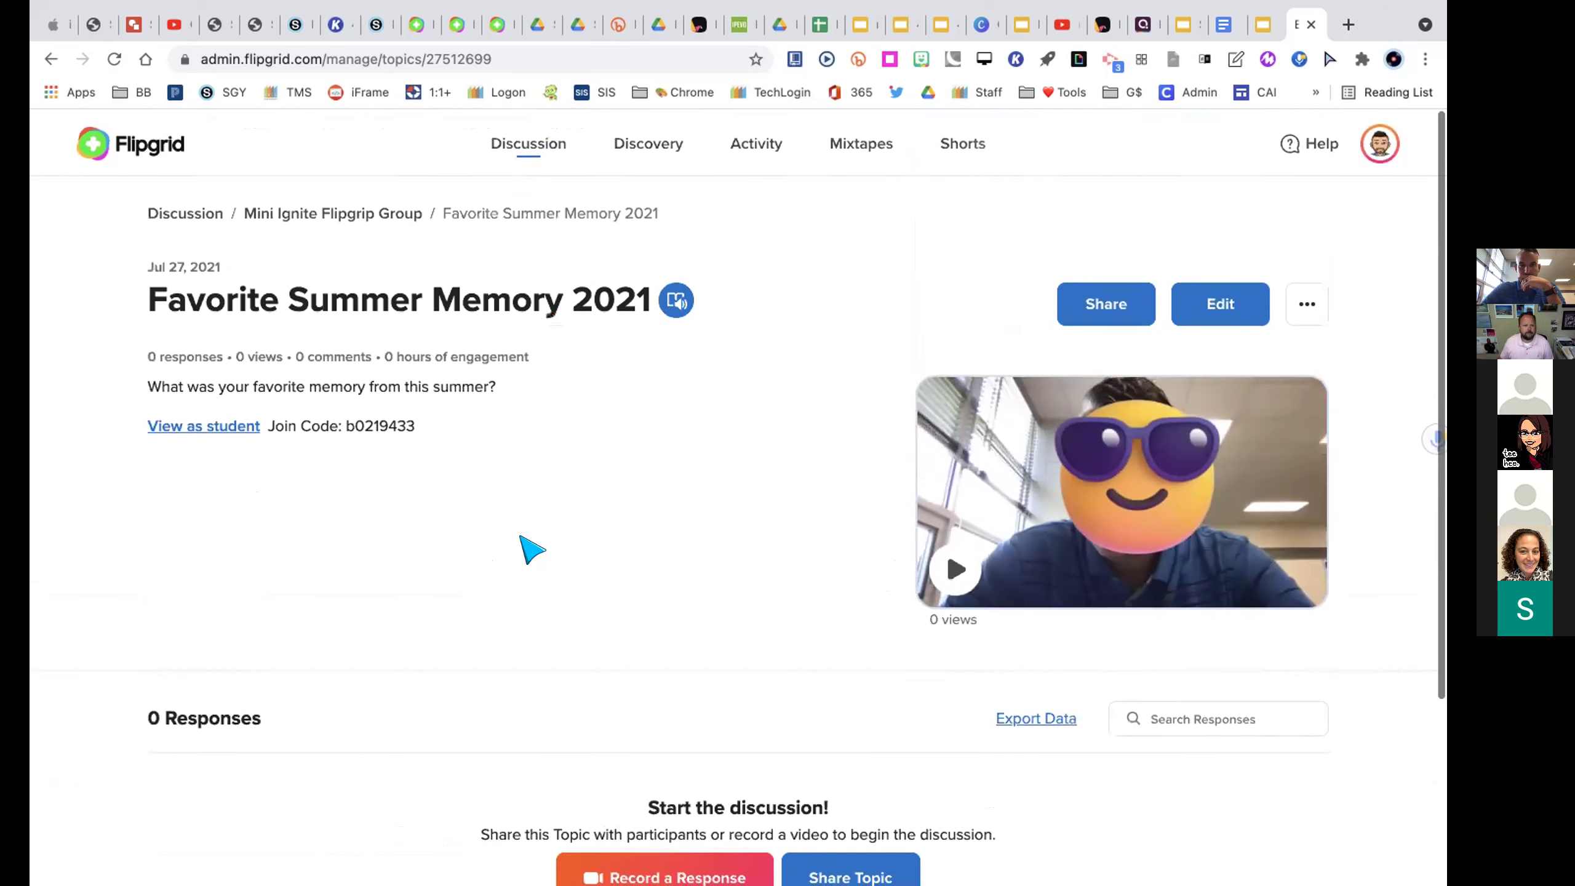
- Reload the topic page, examine the response list and view the additional actions available for a response
left_click(113, 57)
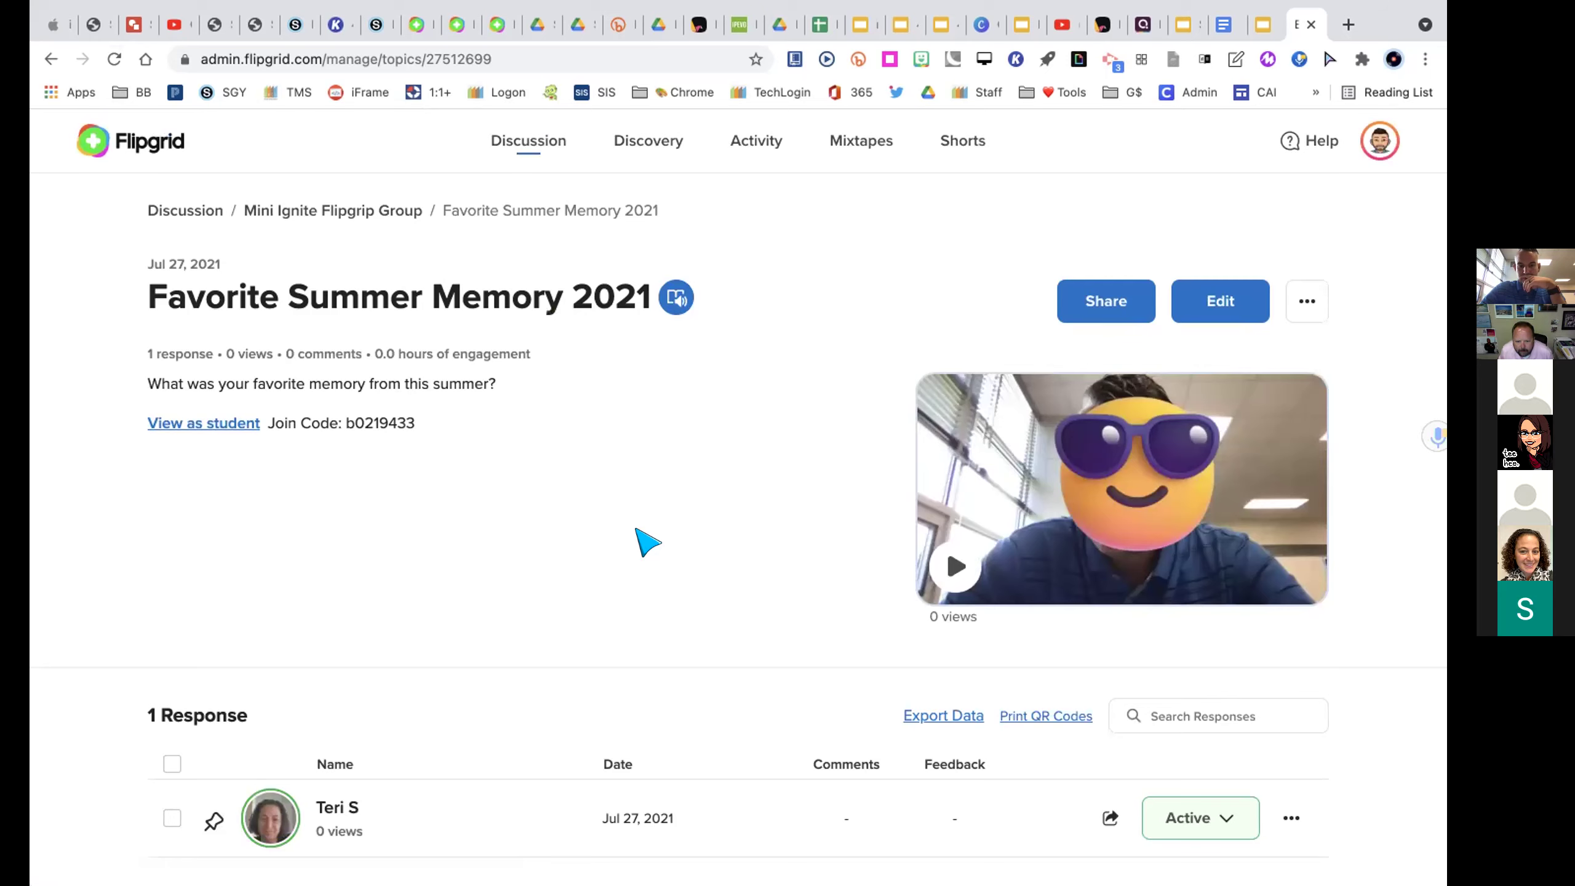
scroll(645, 542, "down", 3)
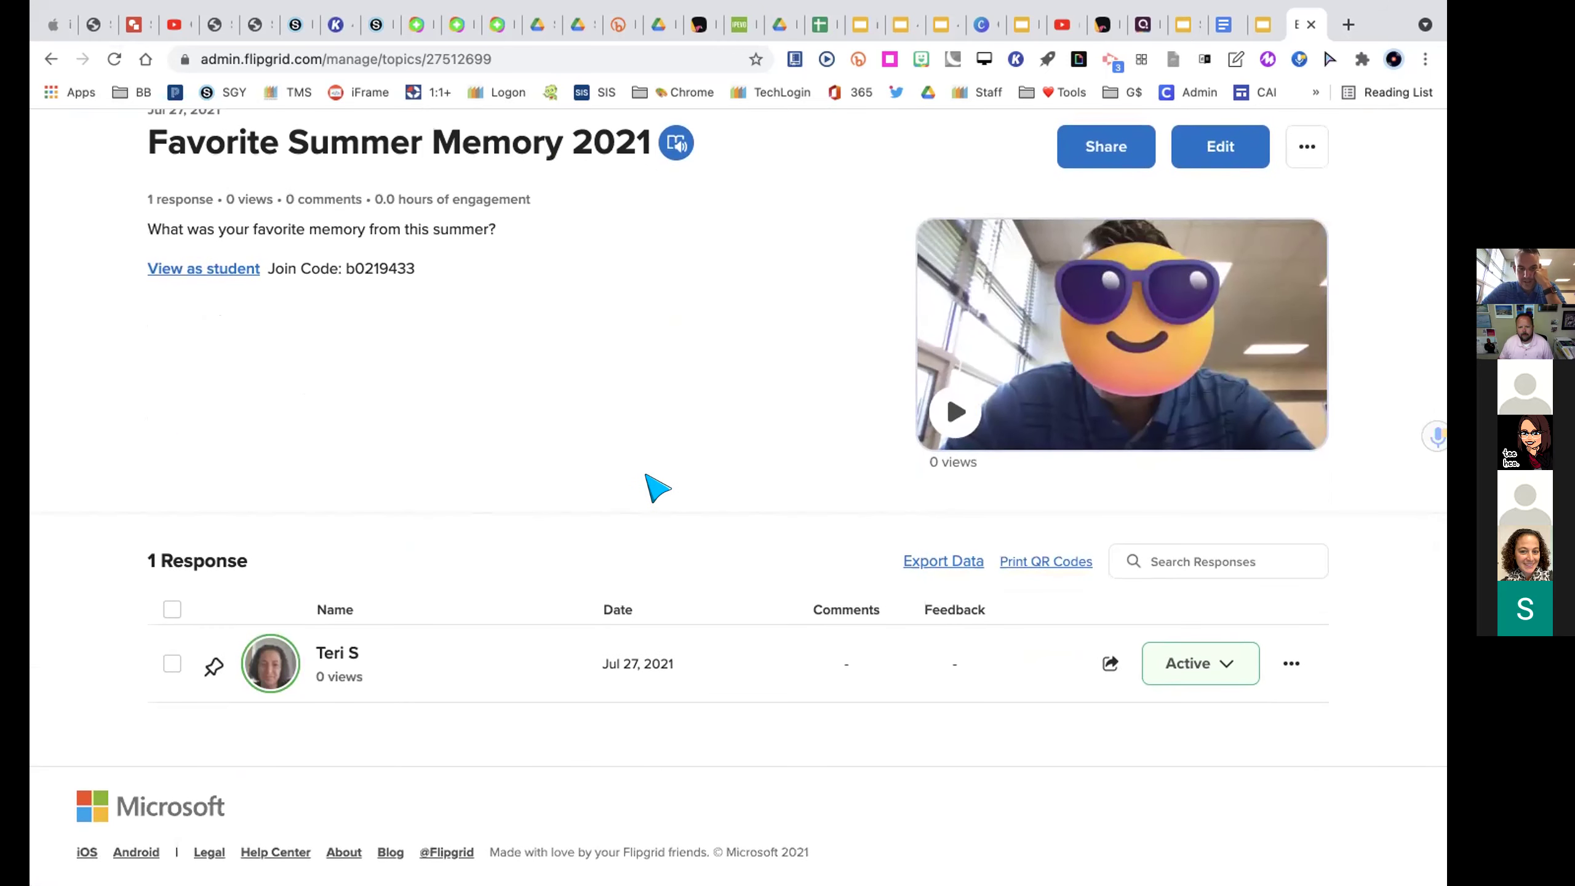
scroll(656, 487, "up", 3)
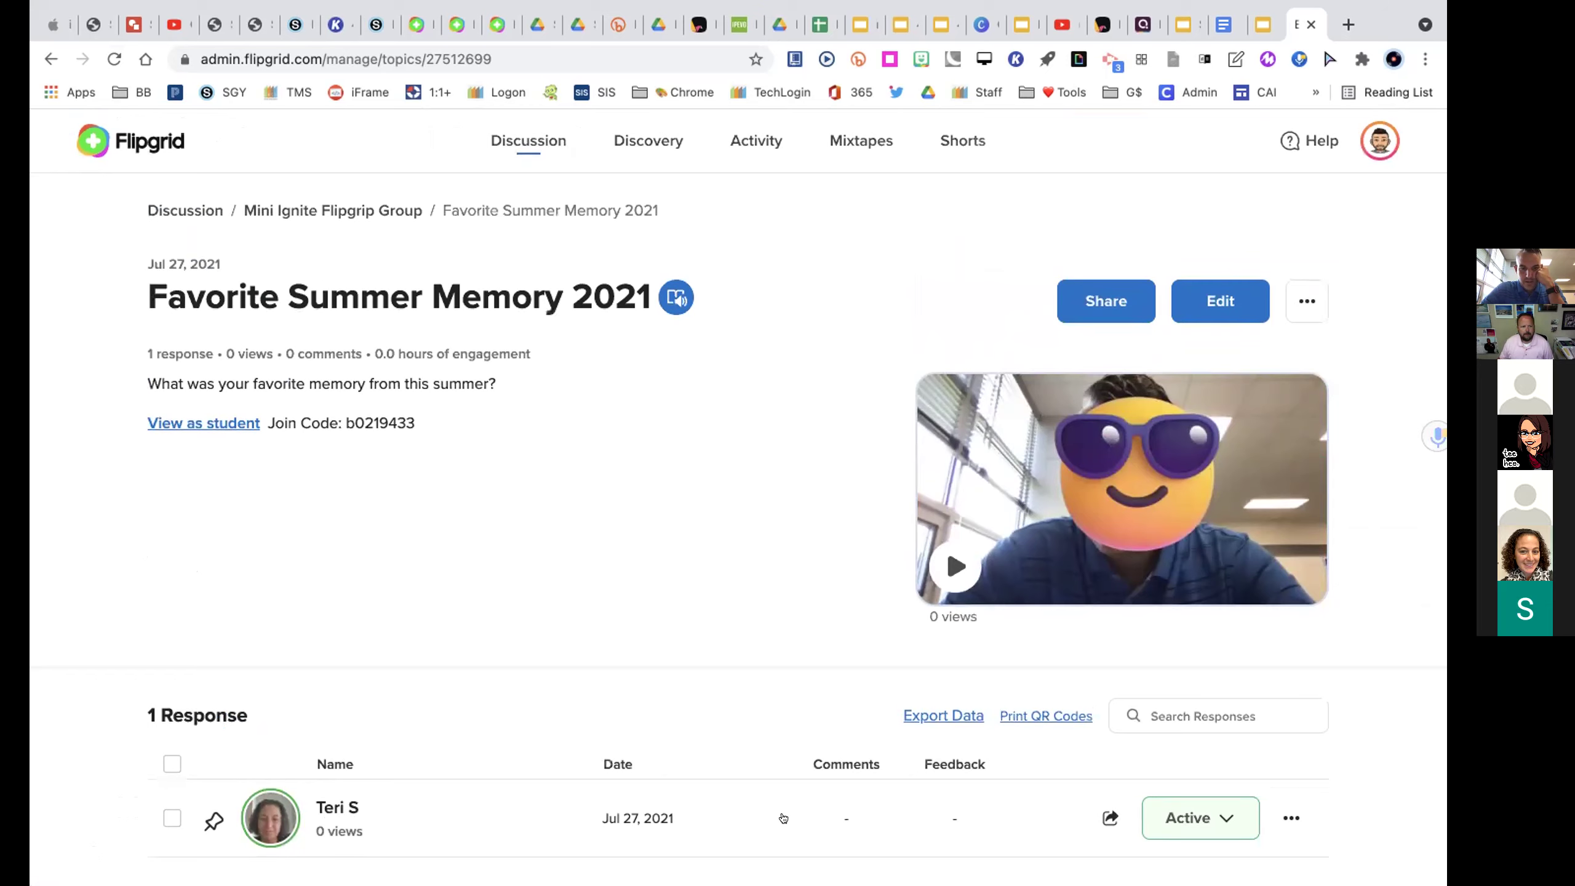
scroll(783, 817, "down", 3)
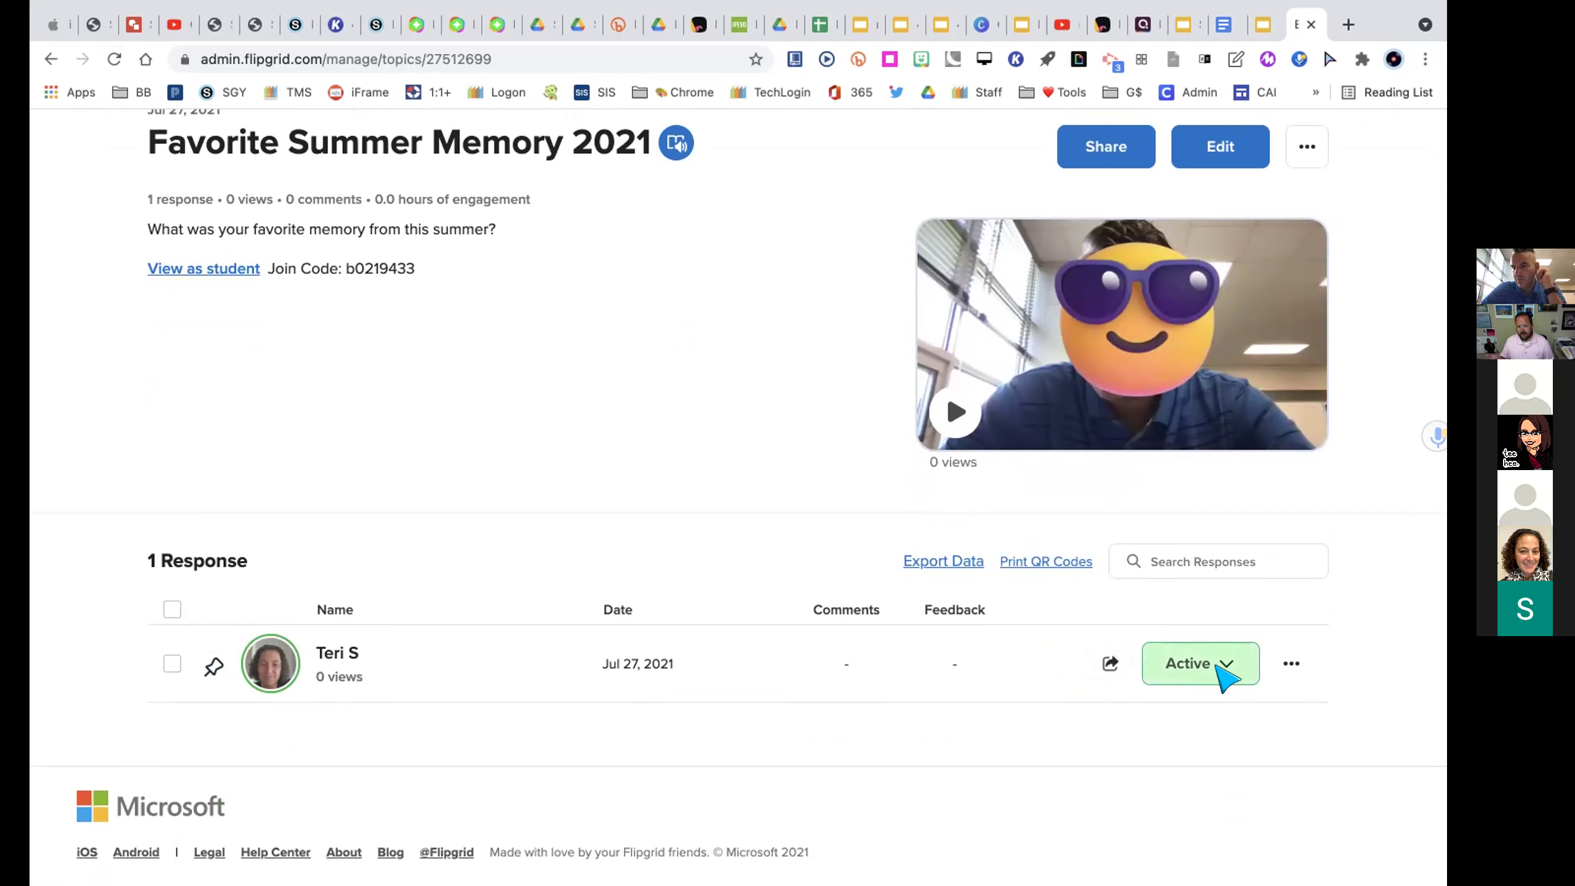
left_click(1289, 665)
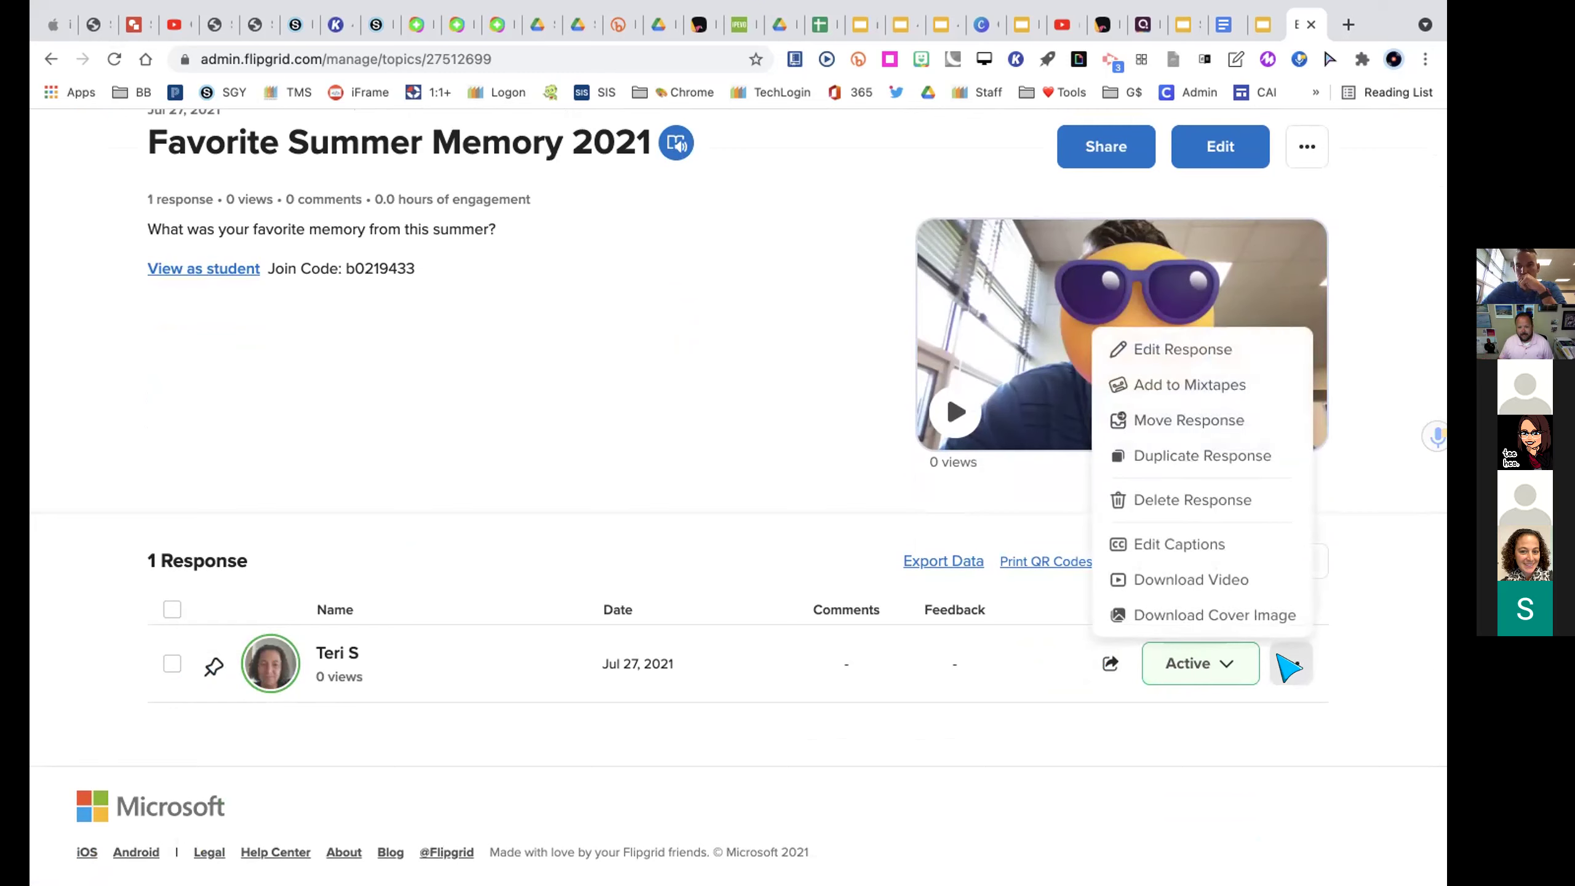
left_click(681, 411)
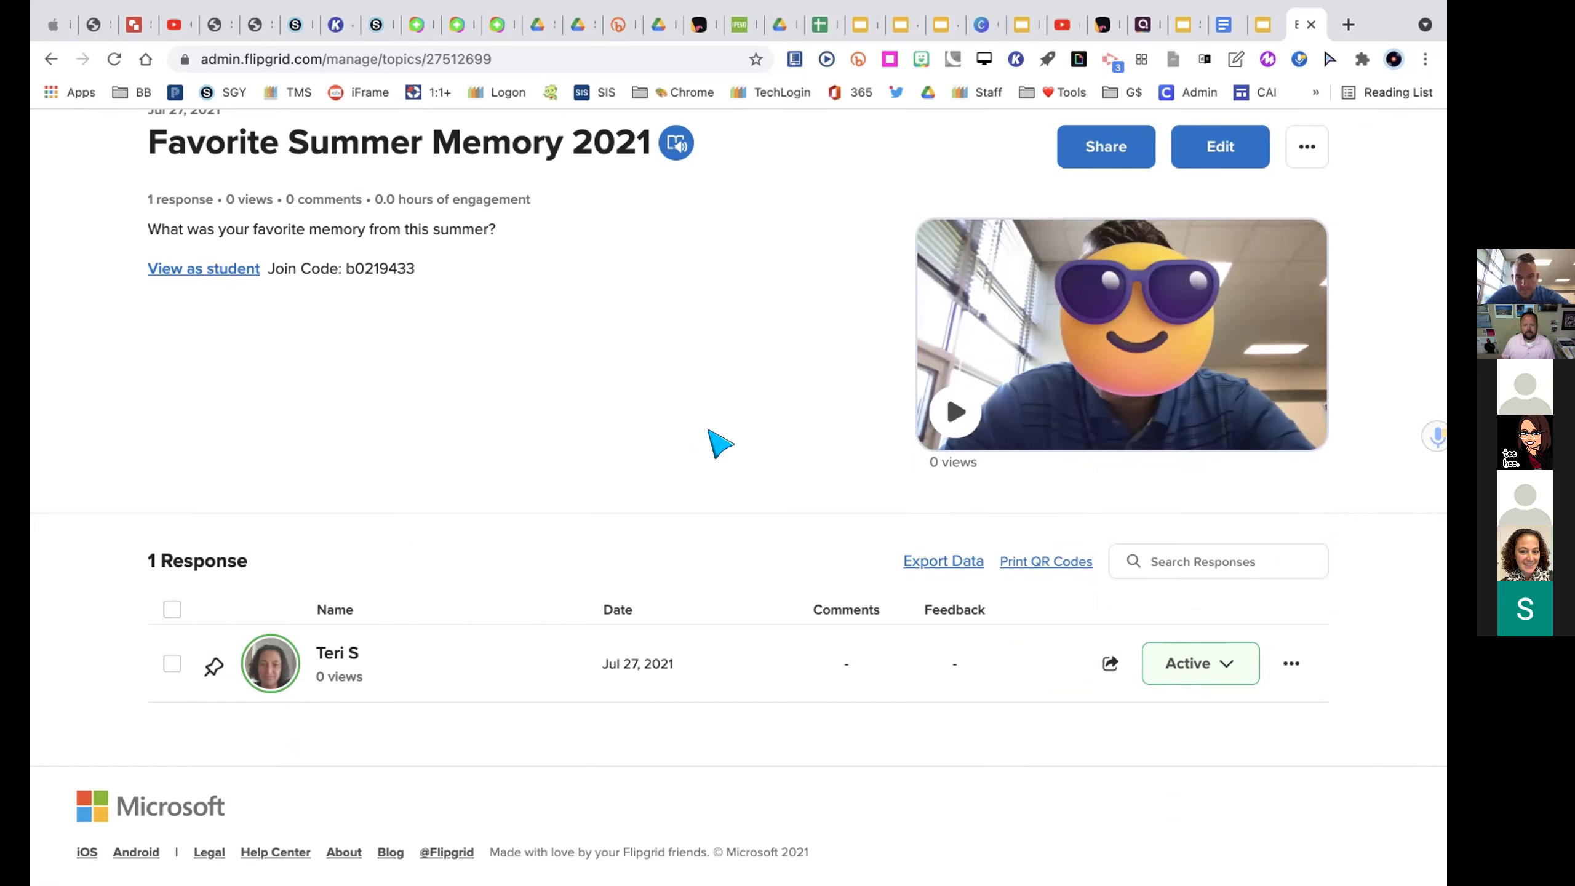
- Refresh the topic two more times to check for further responses and look over the updated response list
left_click(113, 59)
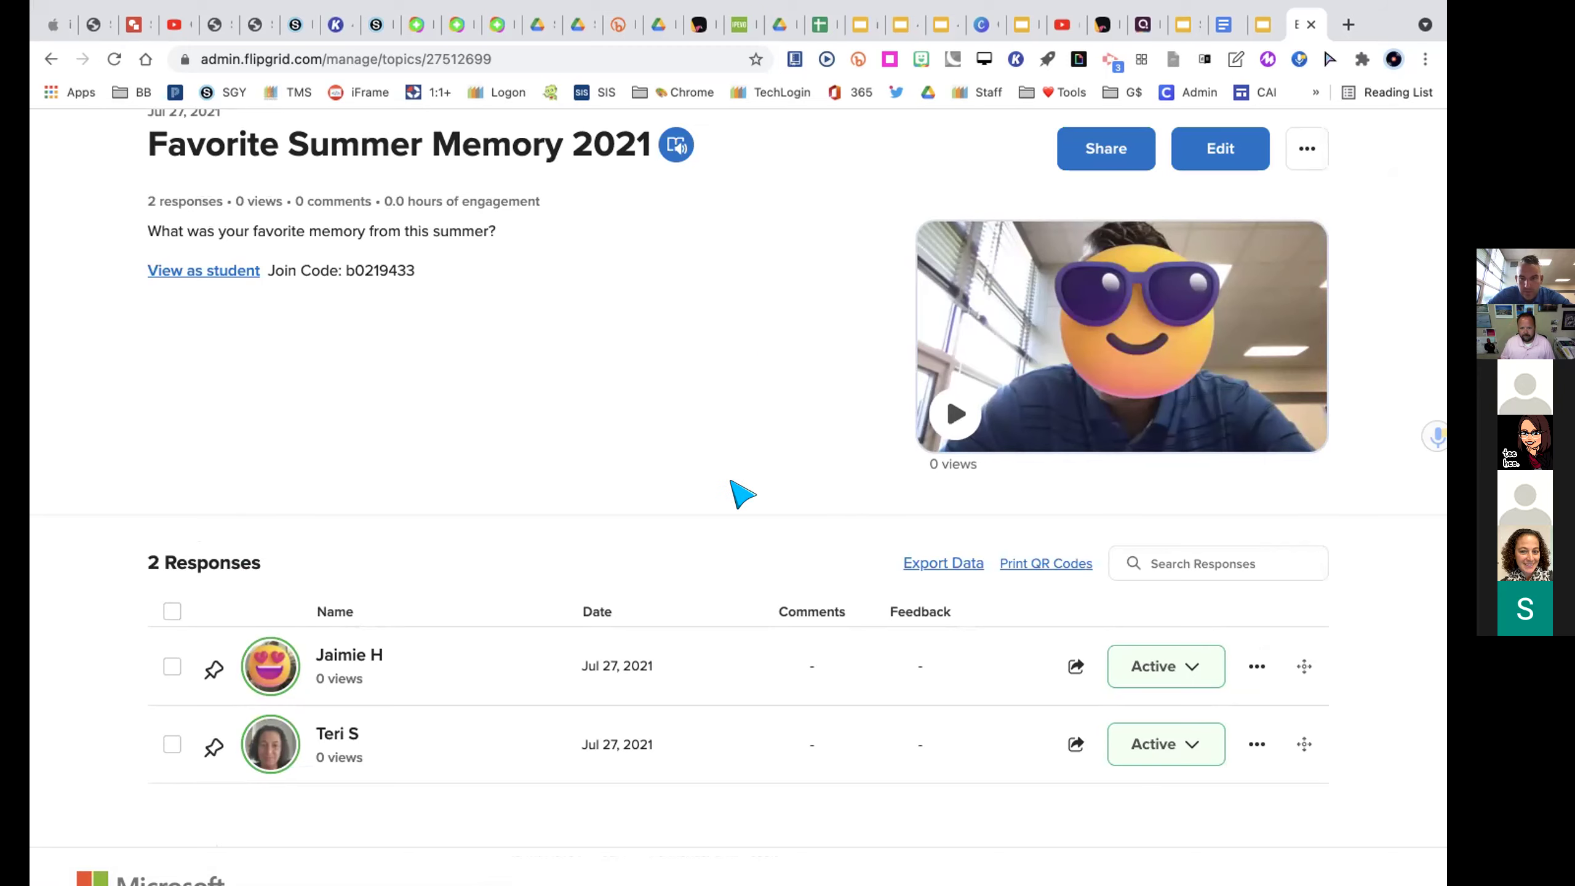
scroll(803, 583, "down", 2)
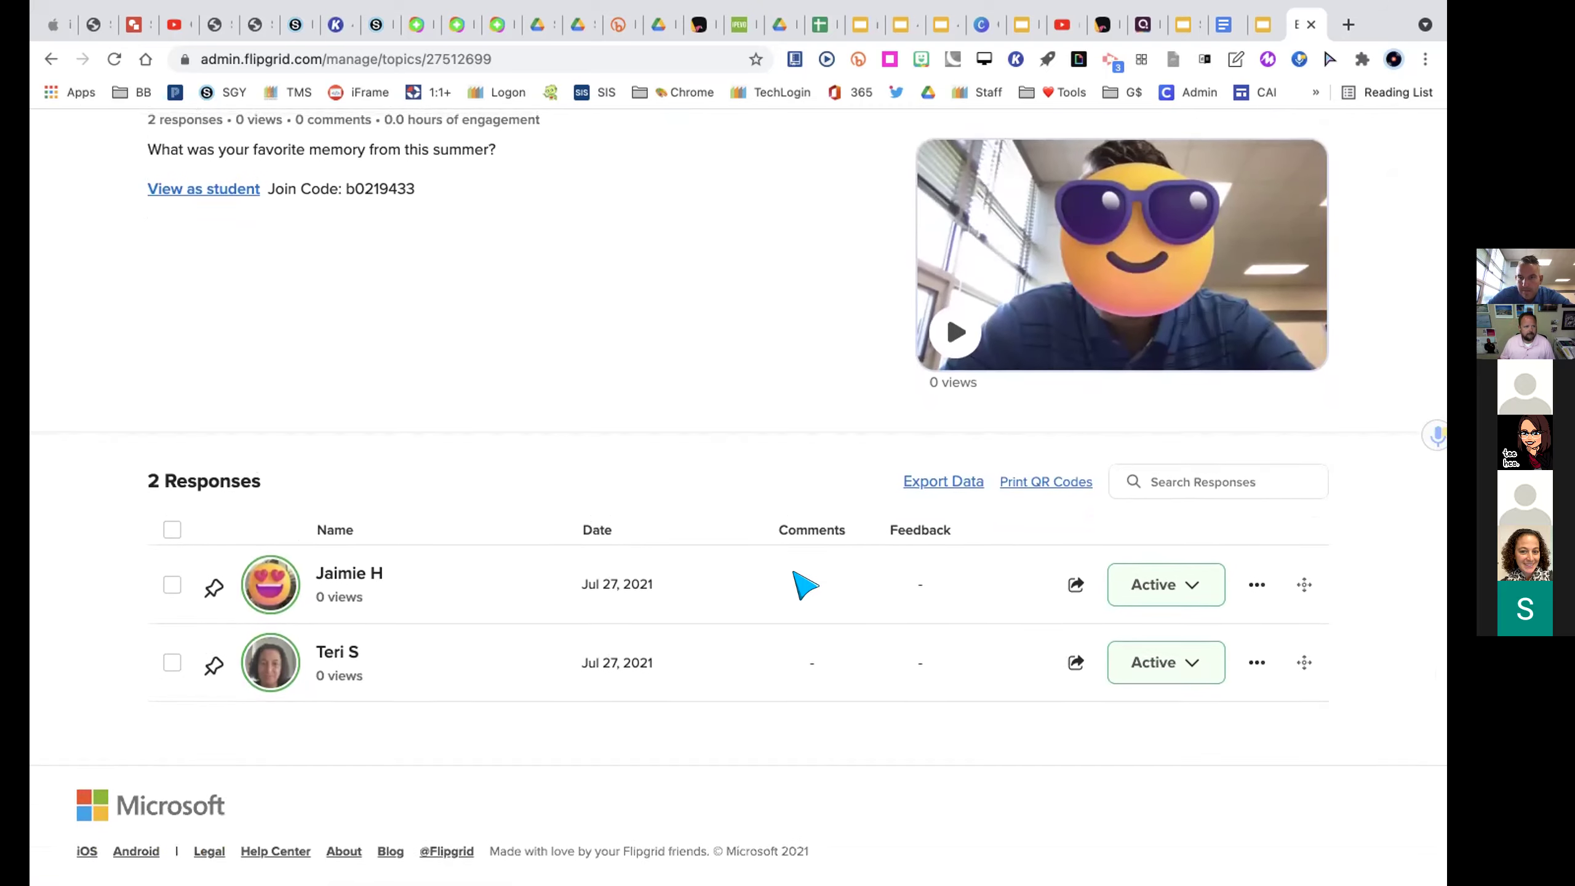
scroll(804, 584, "up", 4)
scroll(803, 584, "down", 4)
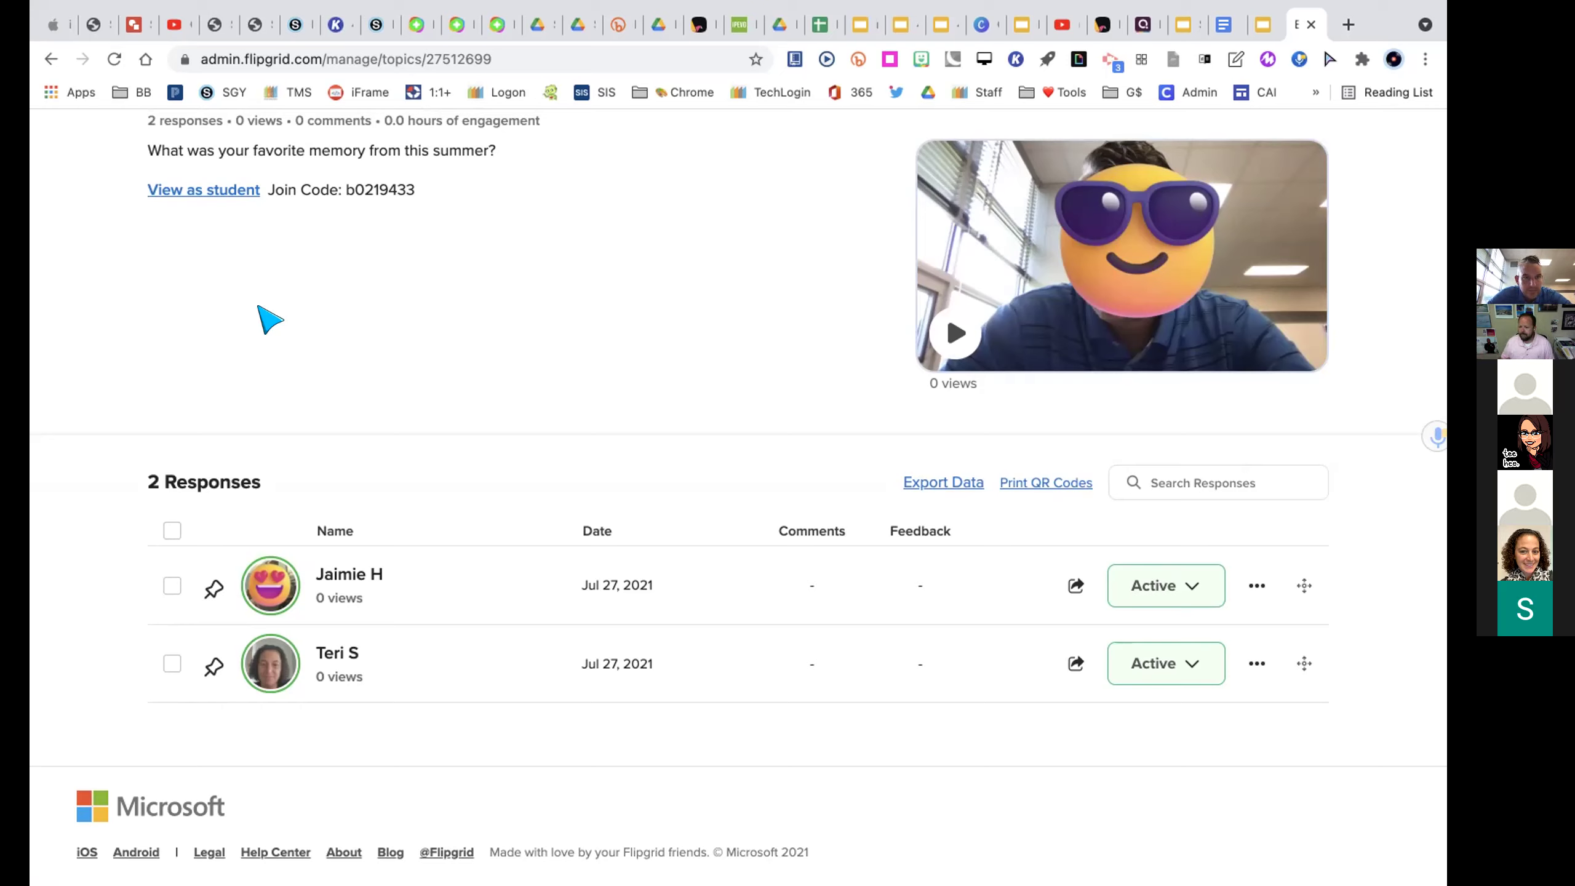
left_click(113, 59)
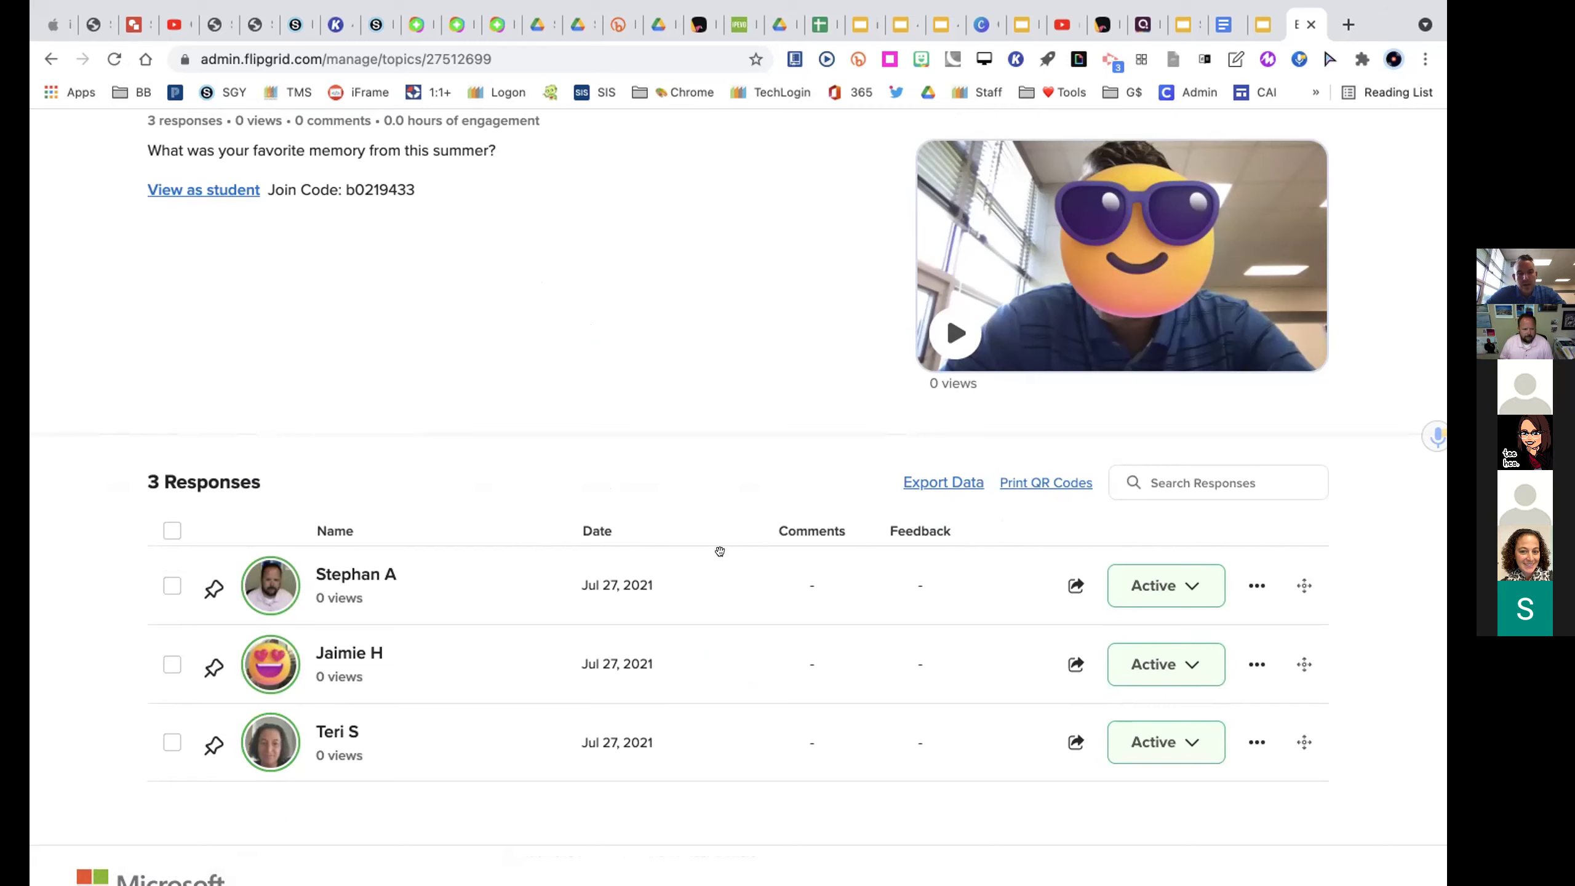
scroll(421, 312, "up", 4)
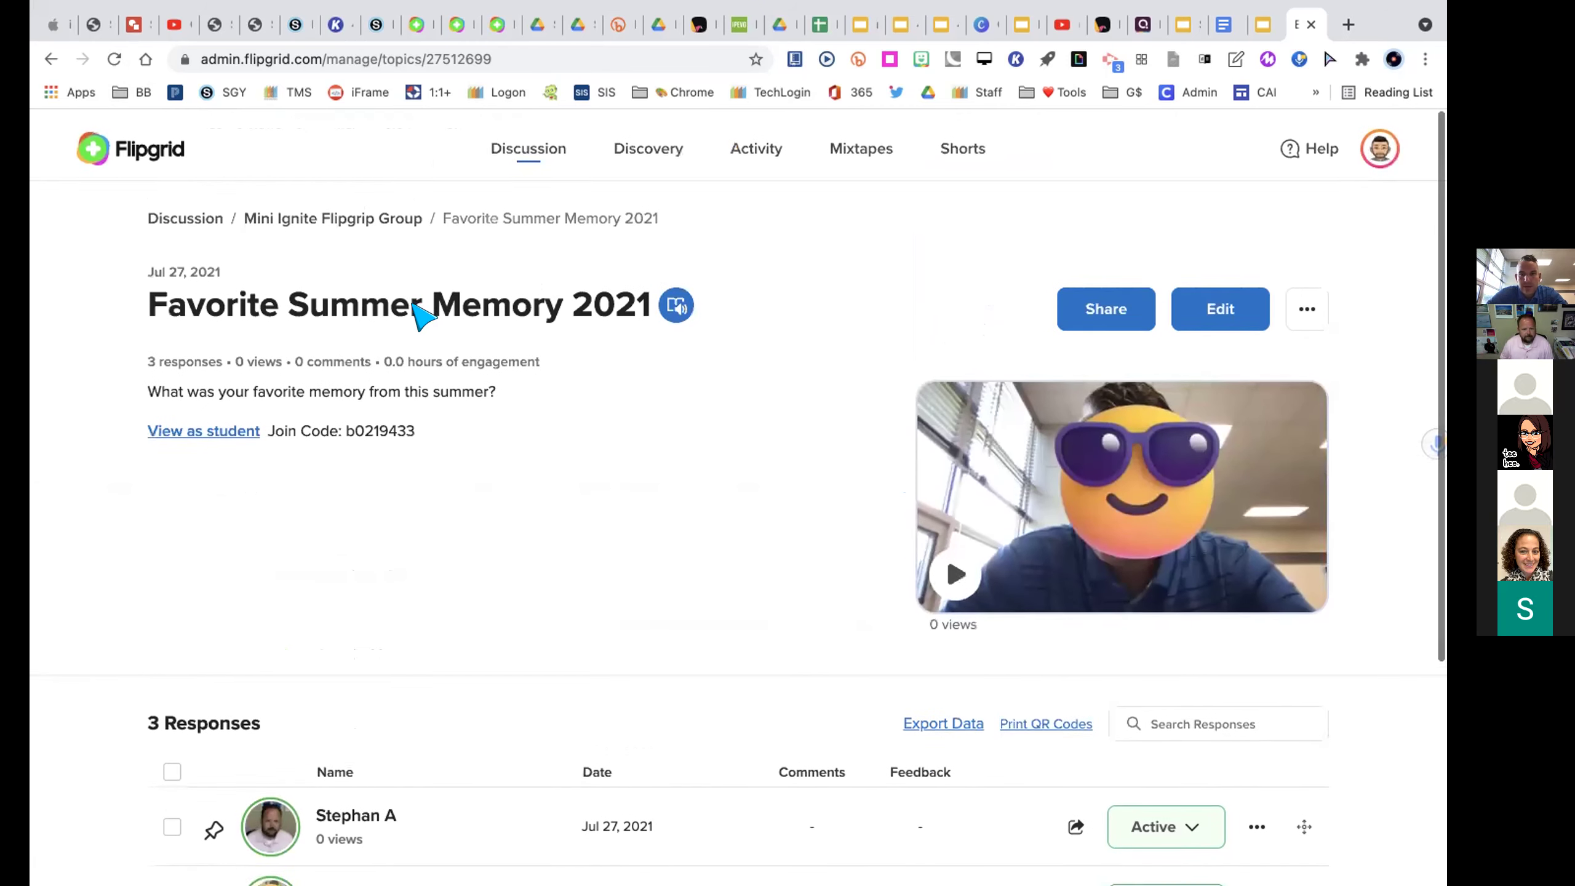
scroll(535, 460, "down", 3)
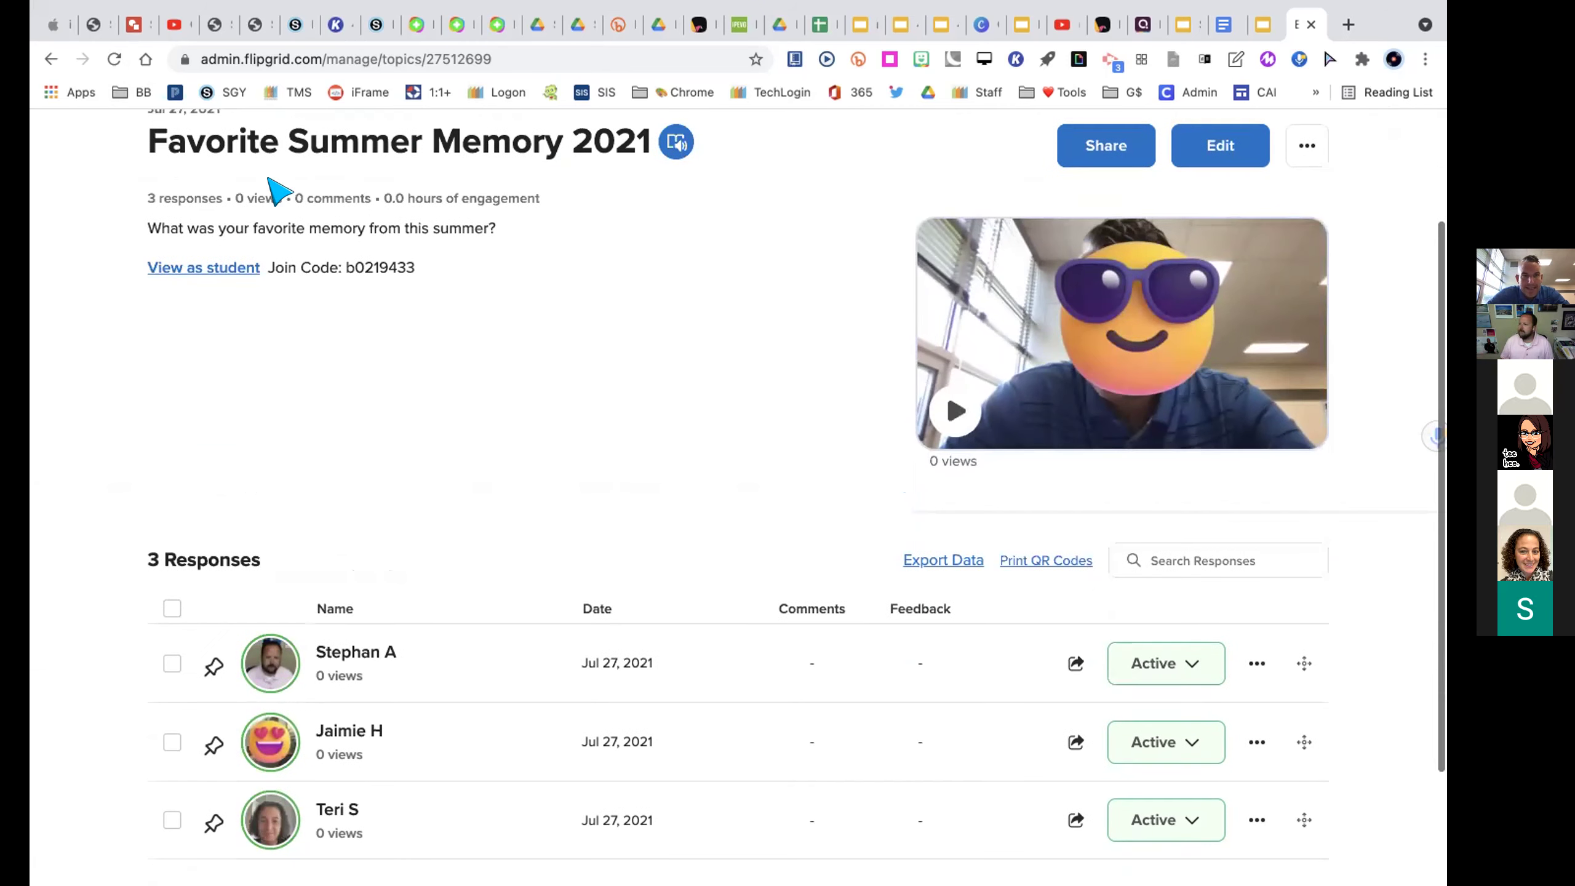
scroll(605, 535, "up", 3)
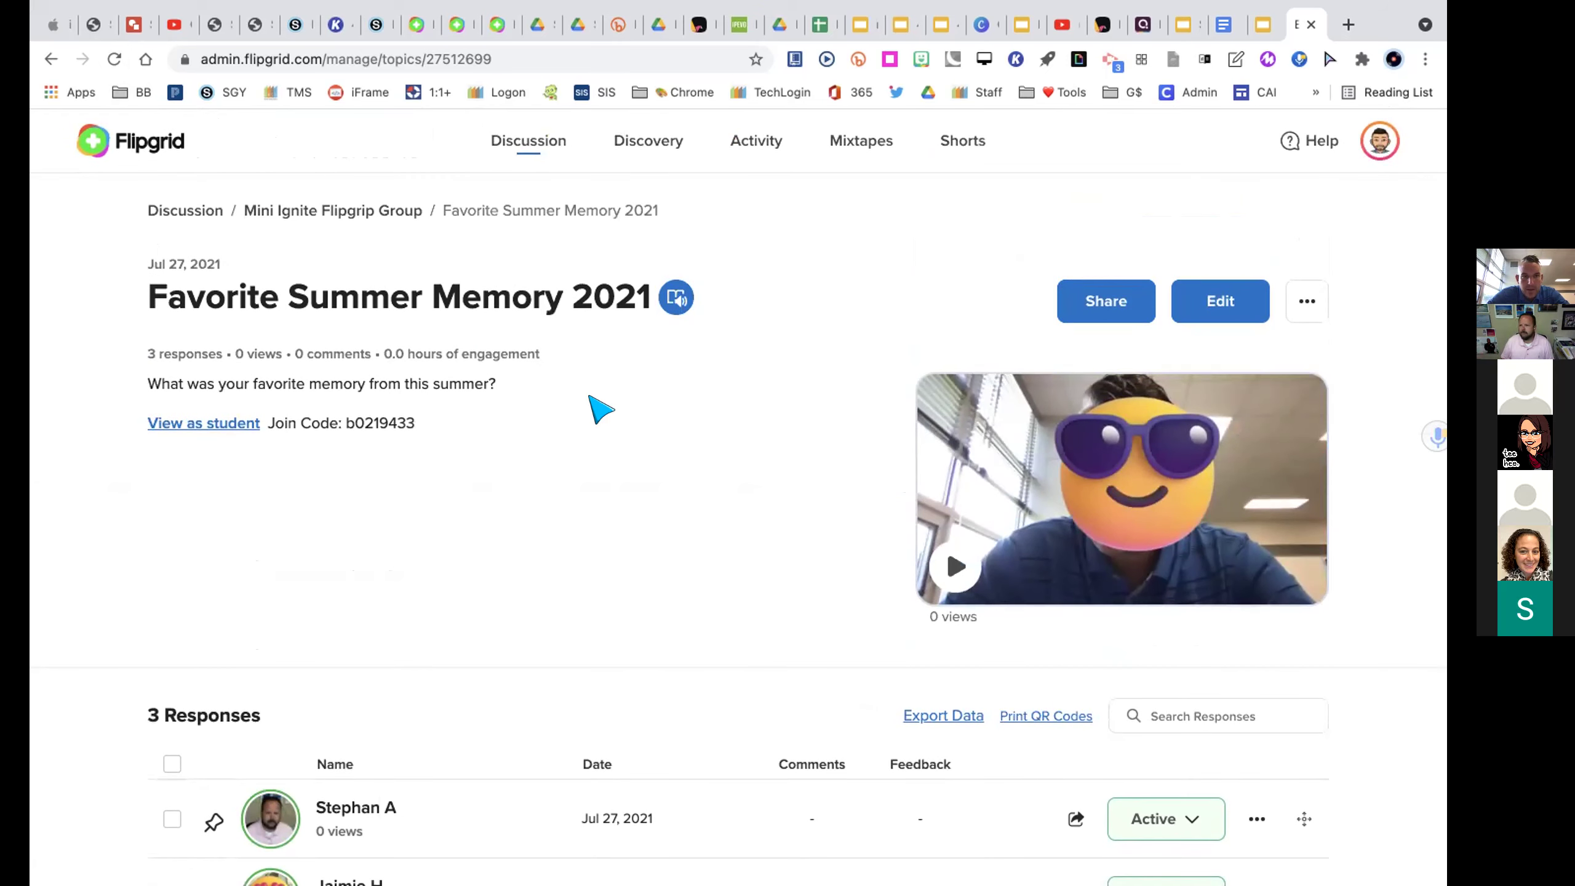
scroll(600, 409, "down", 5)
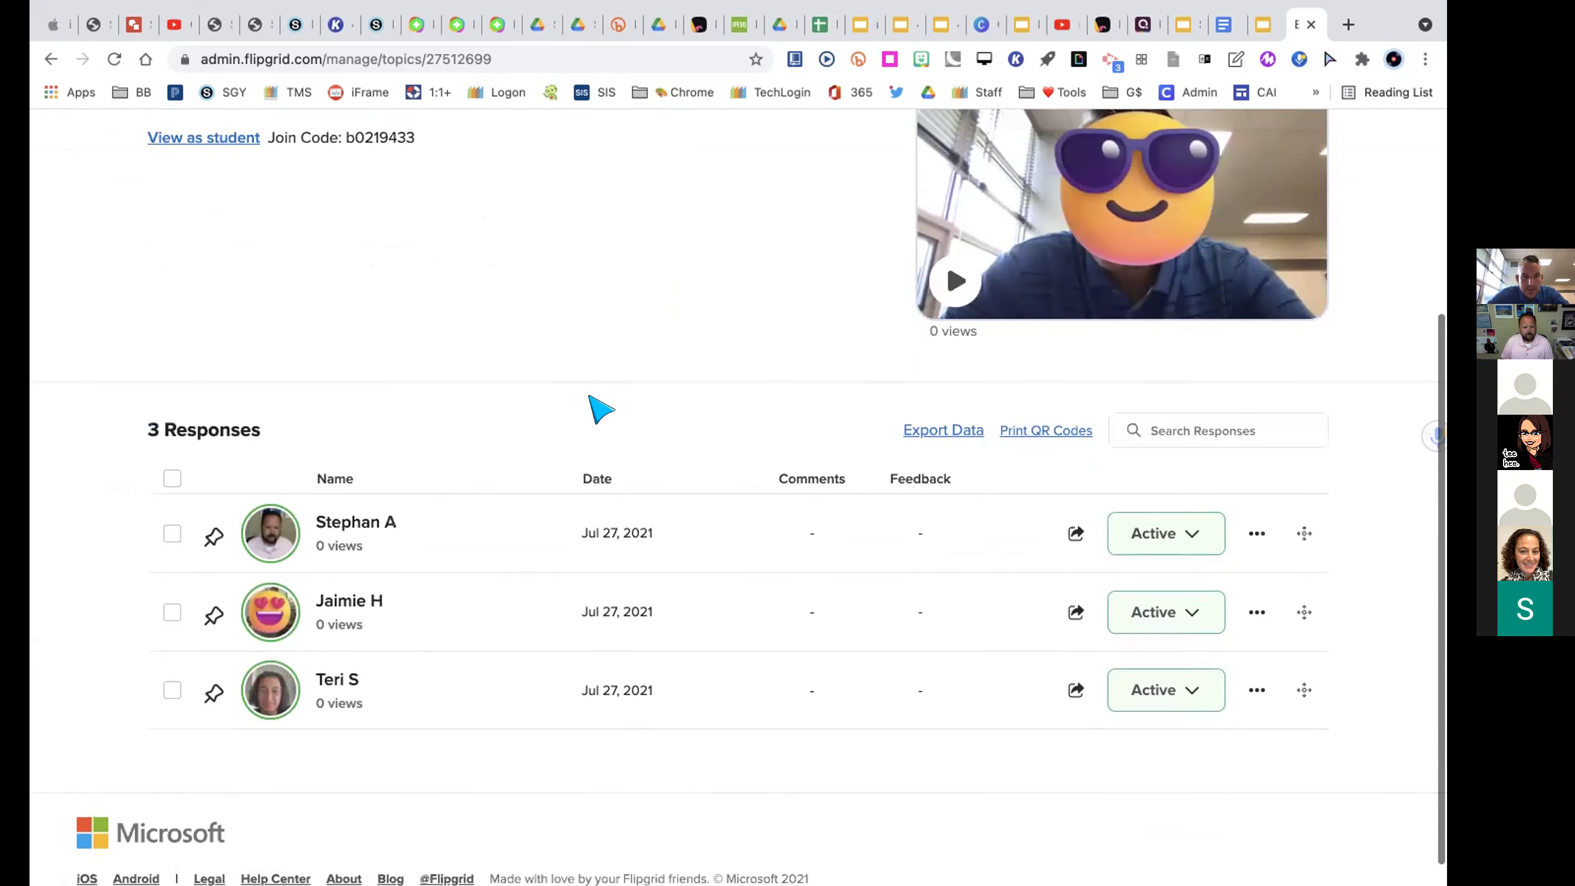
scroll(600, 410, "down", 1)
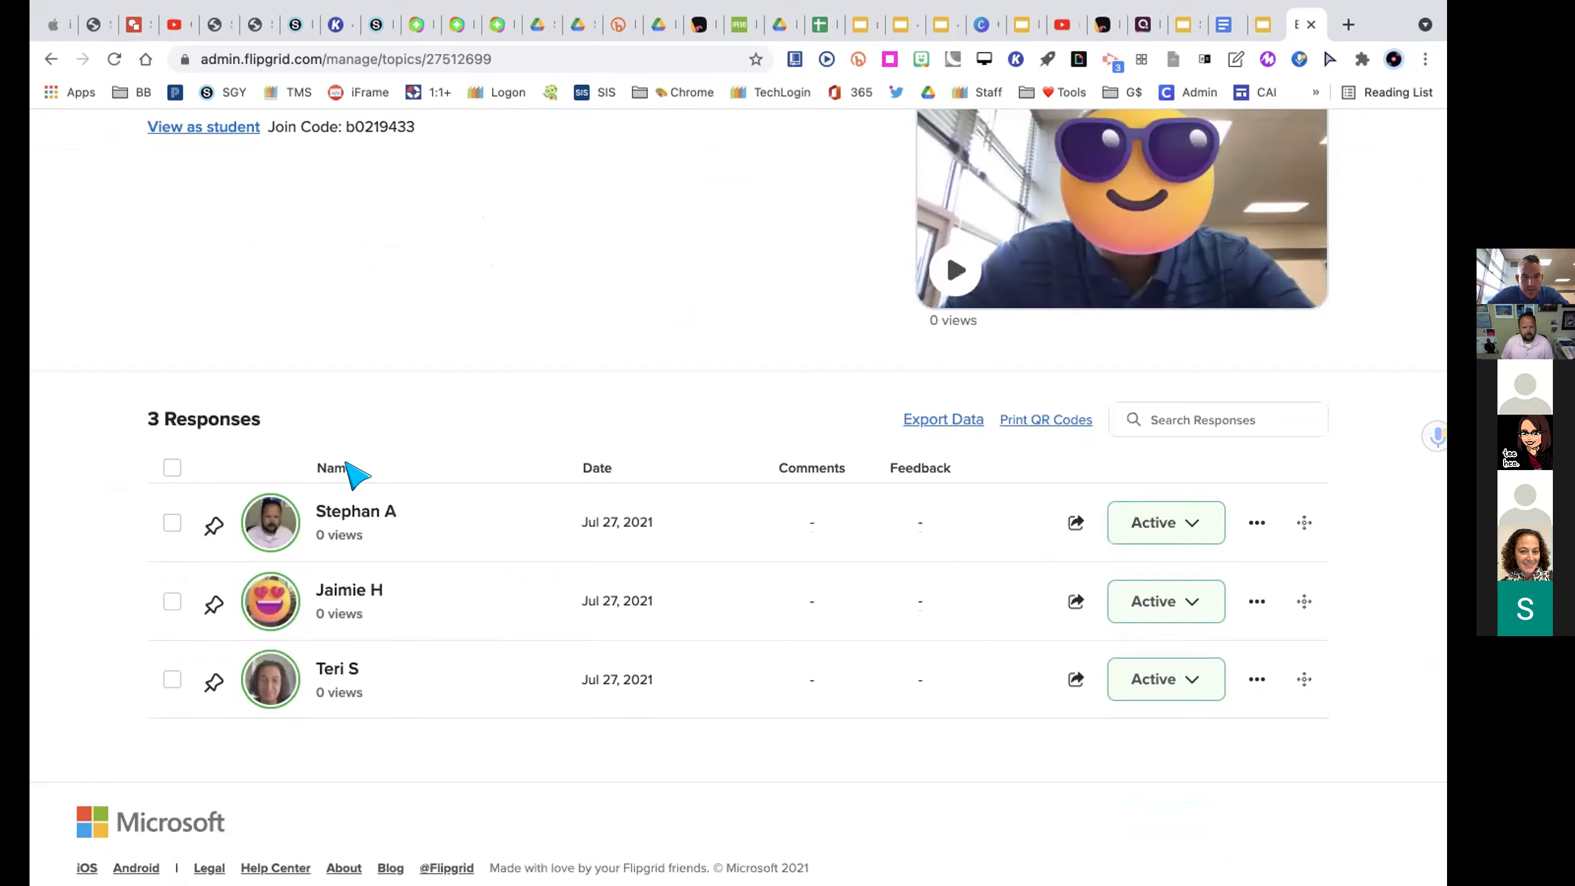
- Open the first response in the list, pause its video and move on through the following two response videos
left_click(340, 504)
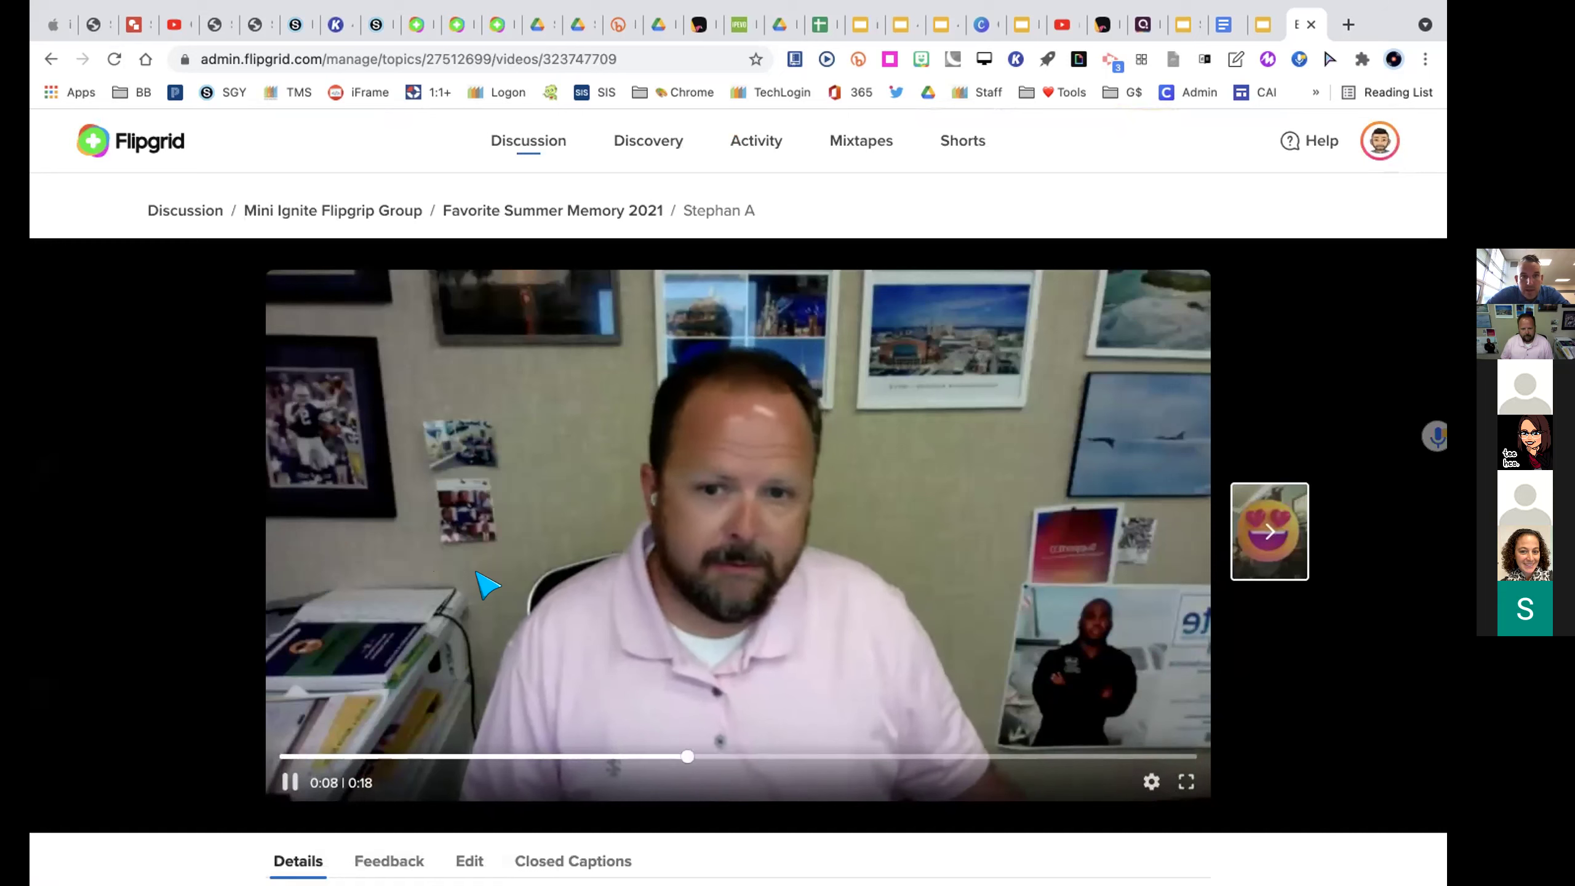
left_click(456, 459)
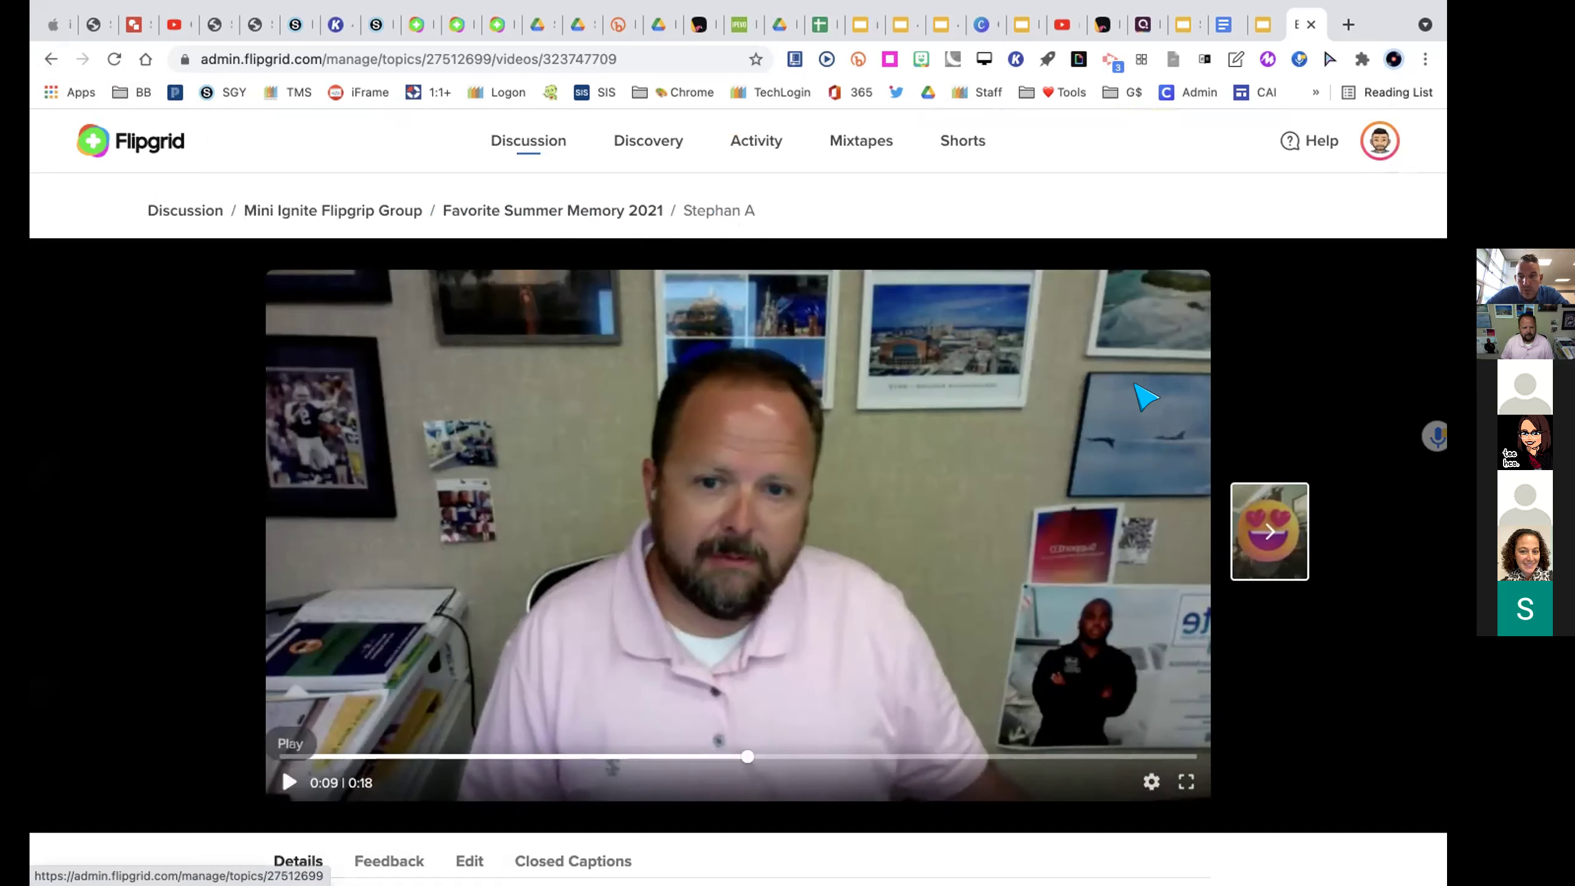
left_click(1271, 538)
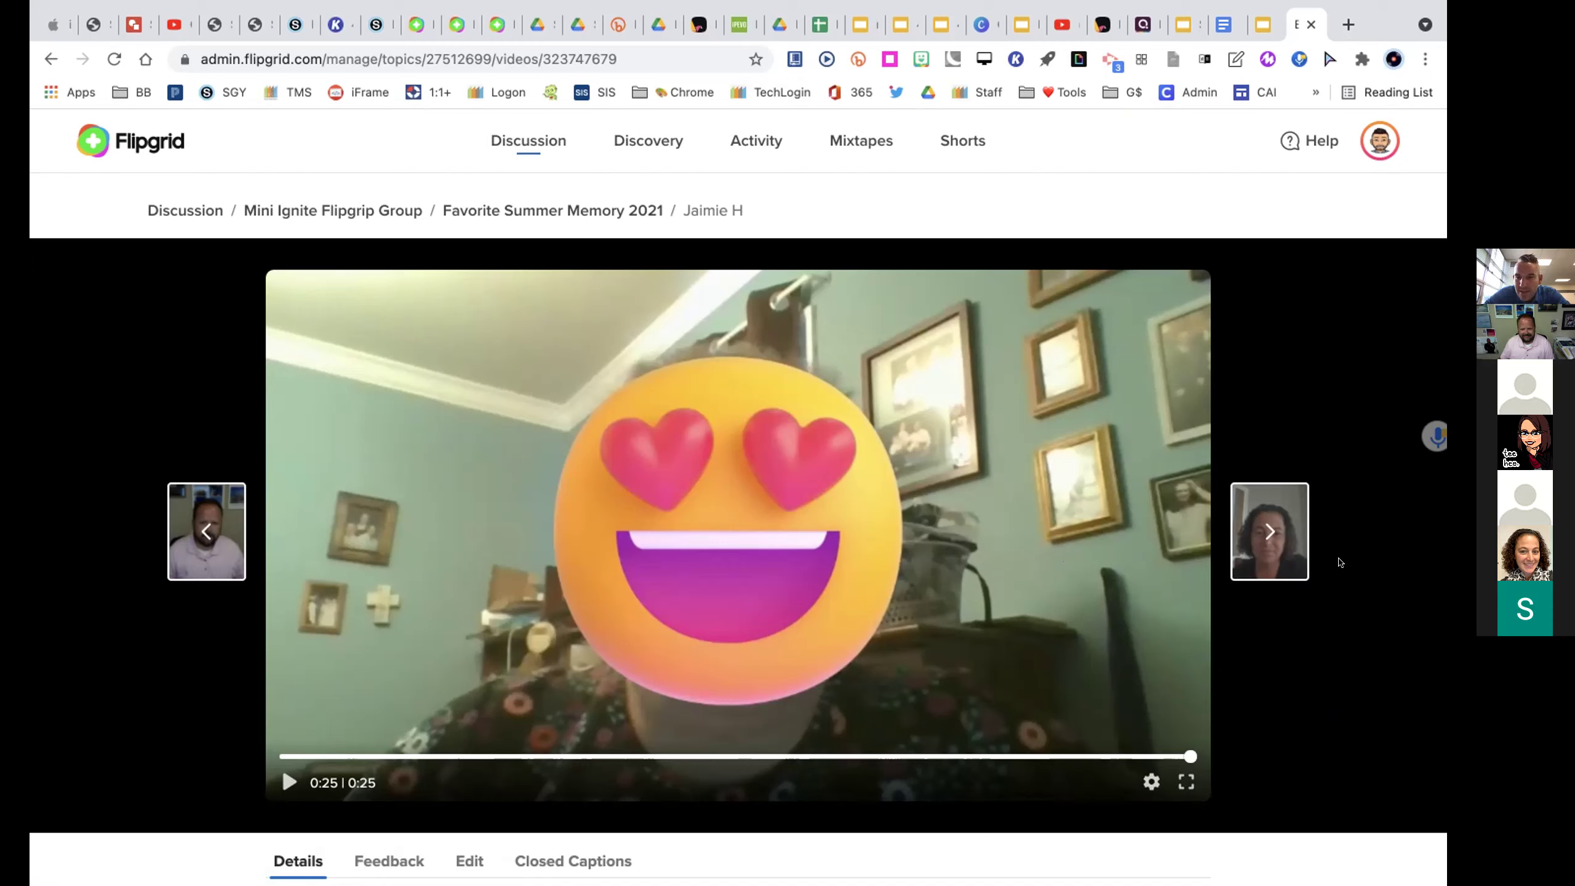
left_click(1269, 534)
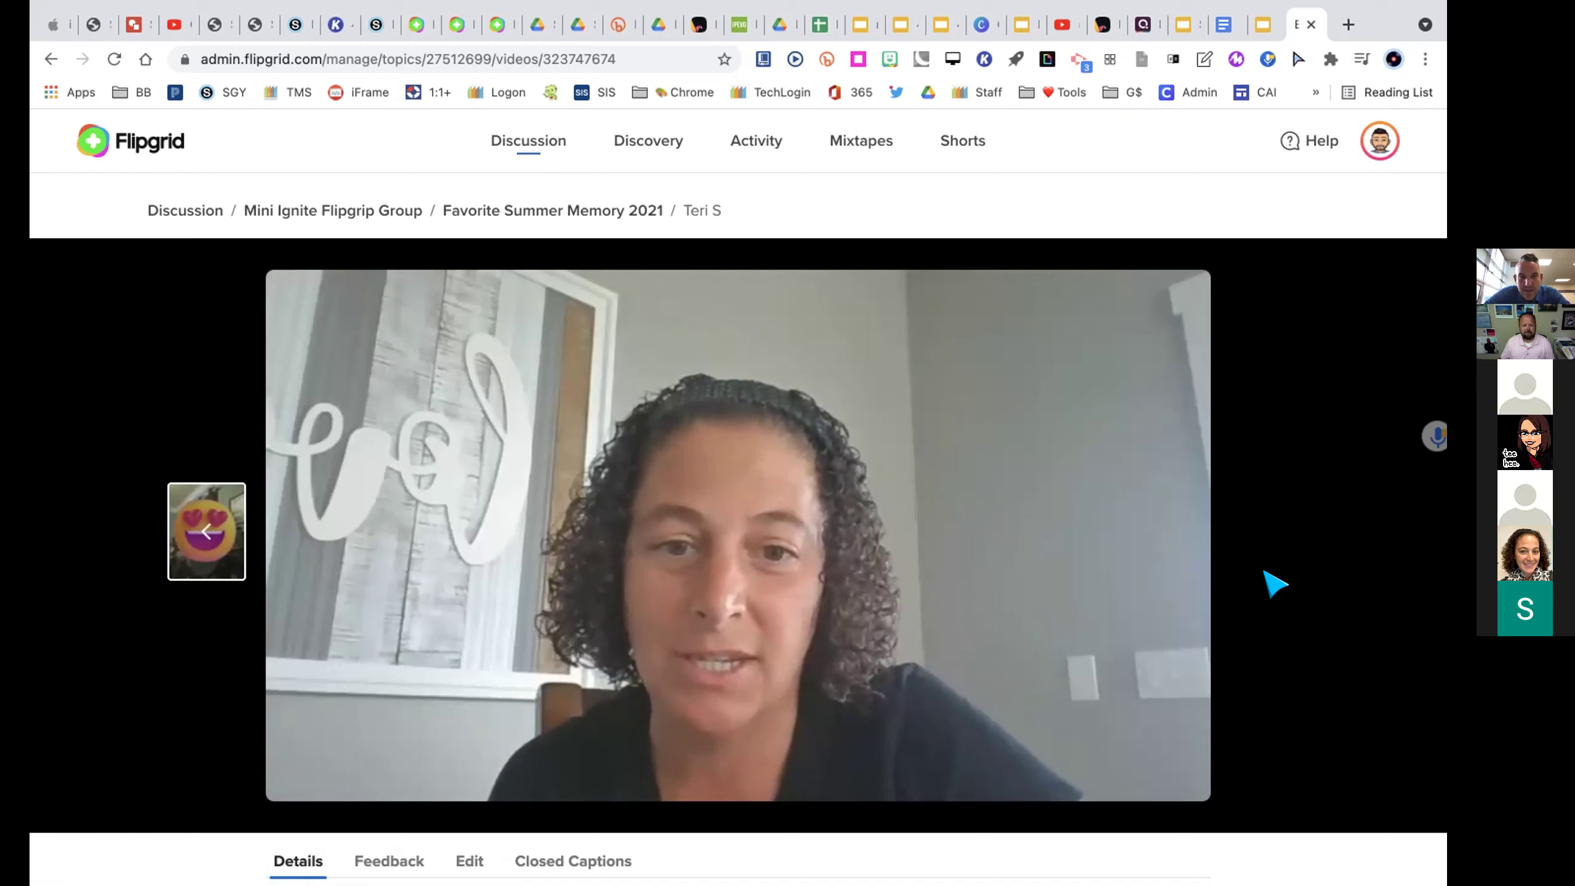
- Return to the Favorite Summer Memory 2021 topic page and look over the updated response list
mouse_move(642, 598)
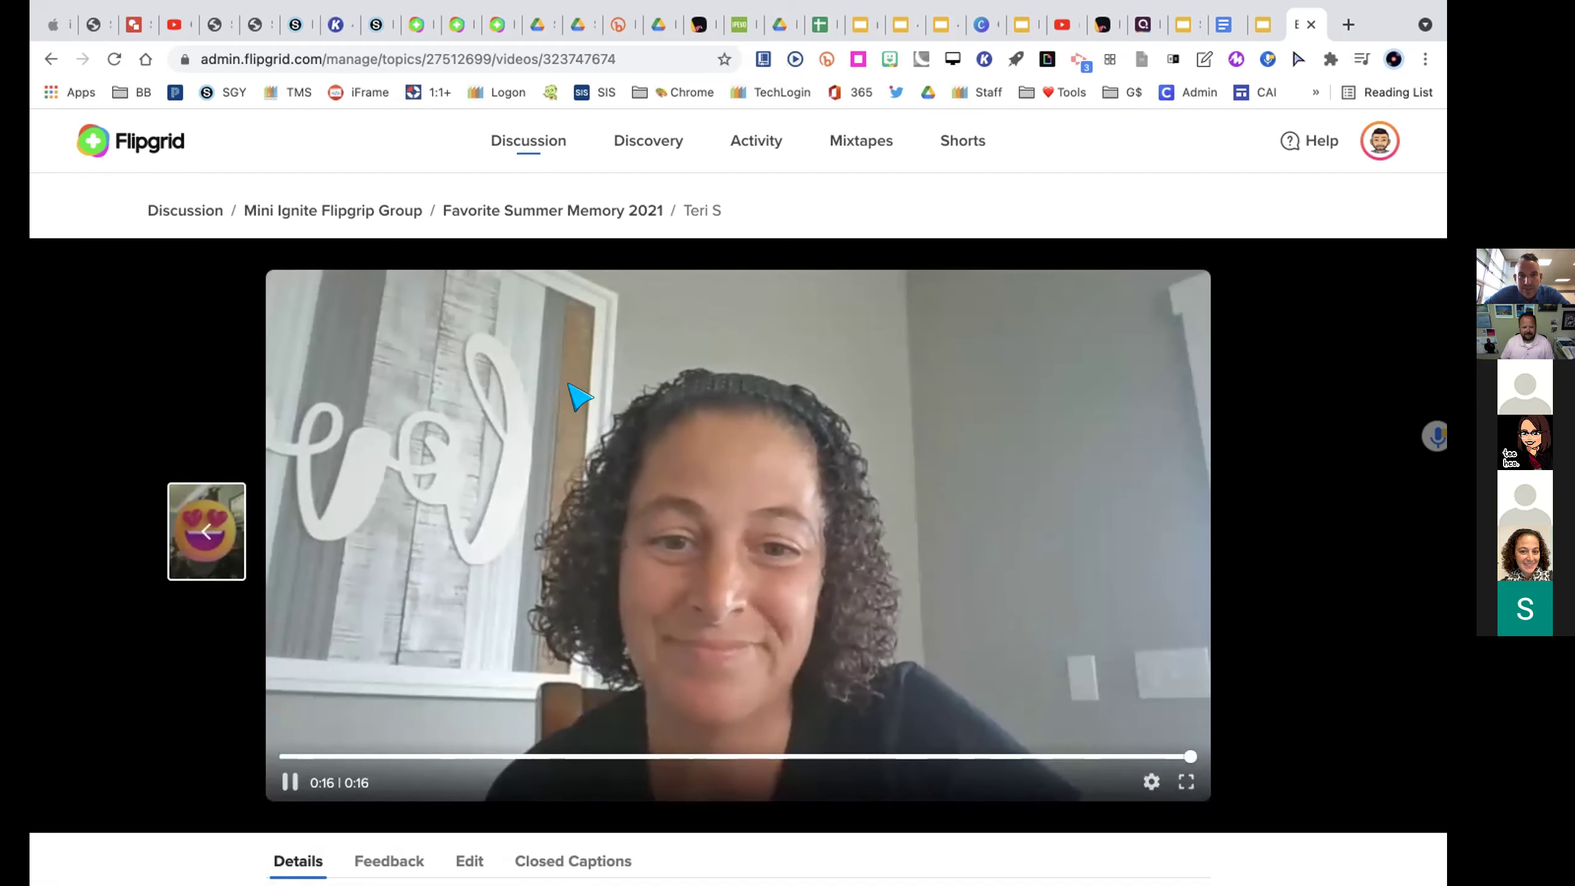
left_click(581, 205)
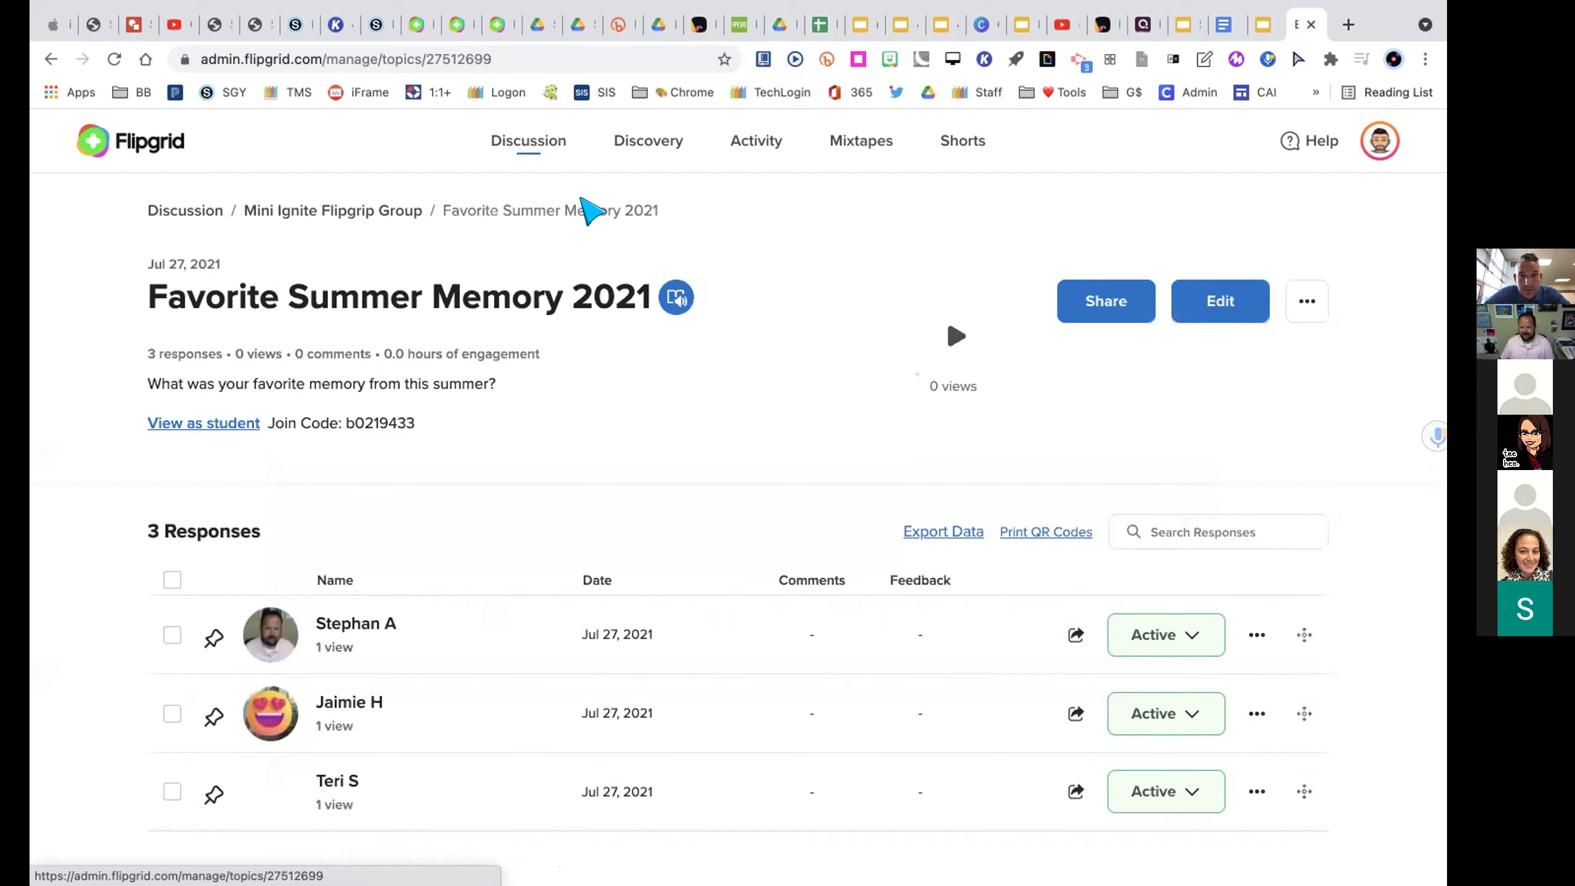
scroll(940, 539, "down", 2)
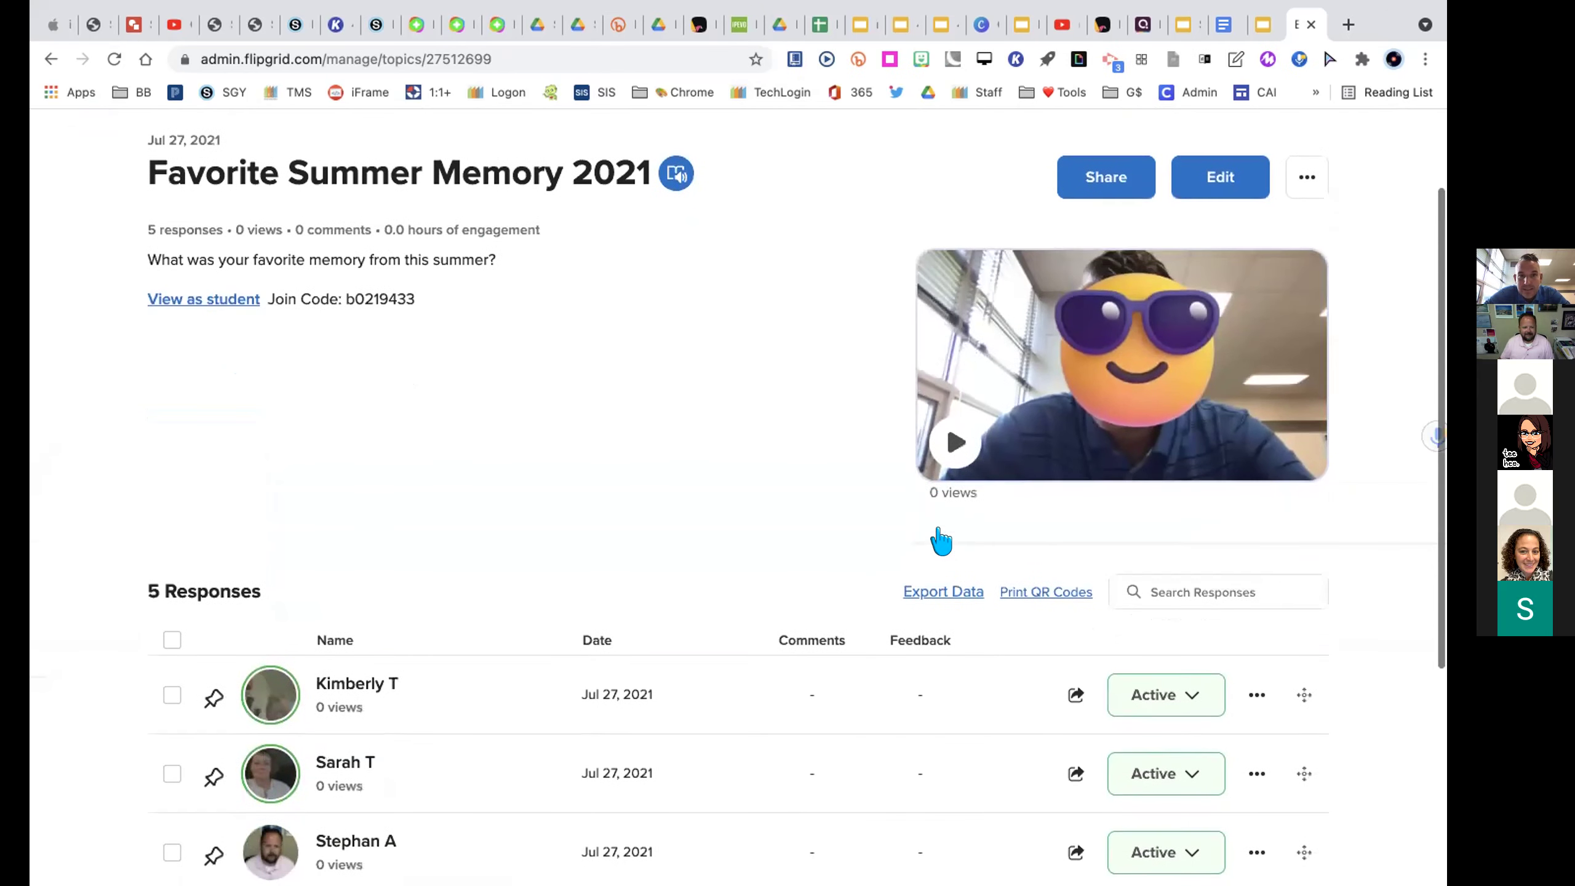
scroll(941, 538, "up", 3)
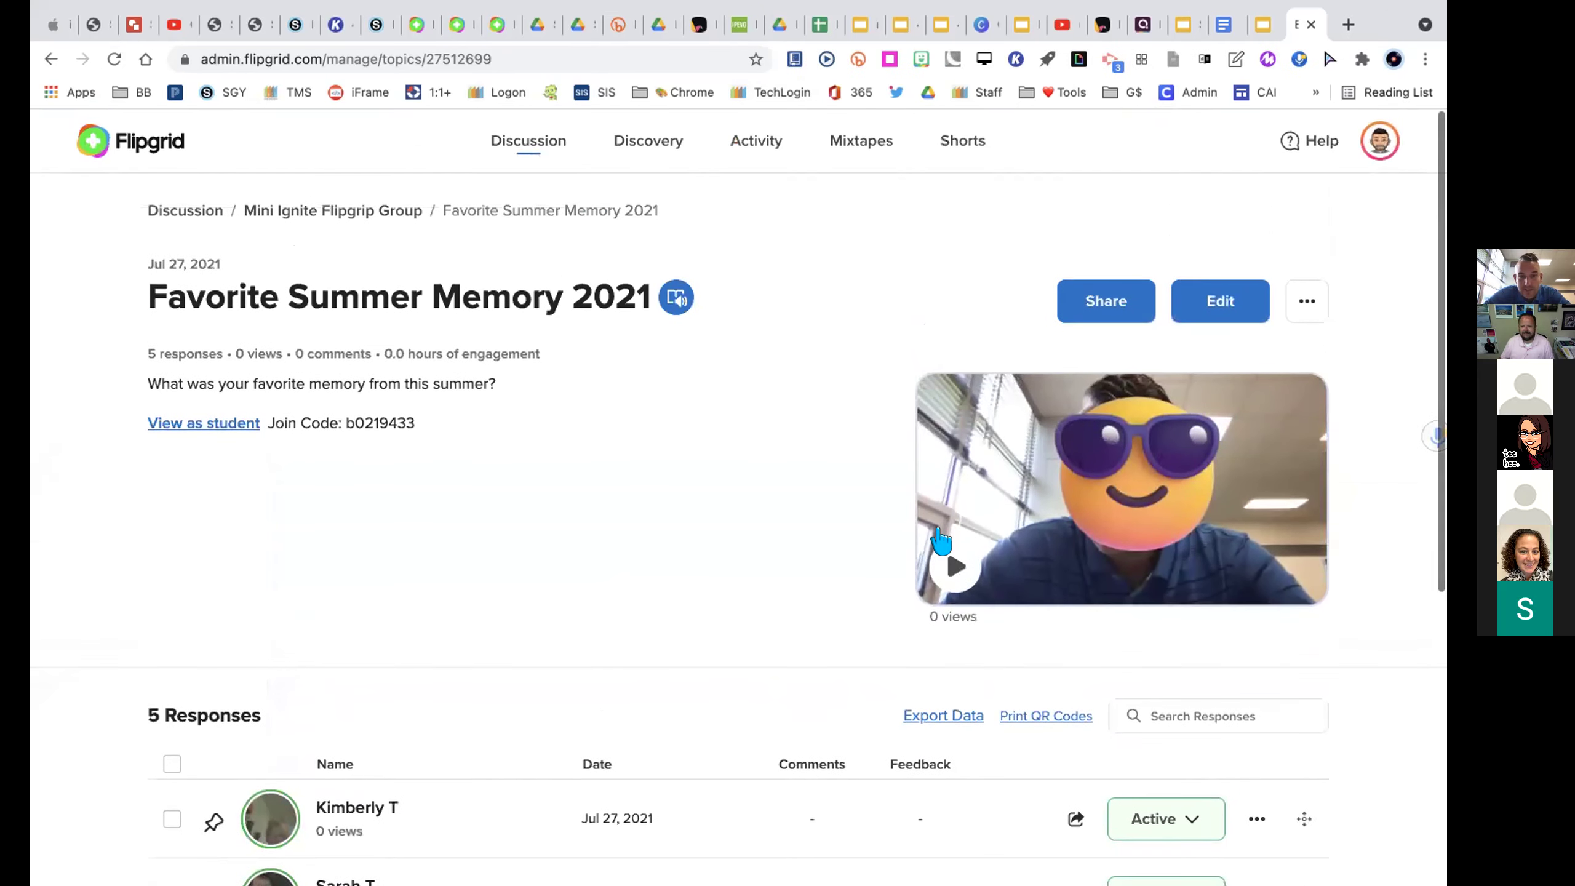
scroll(940, 538, "down", 6)
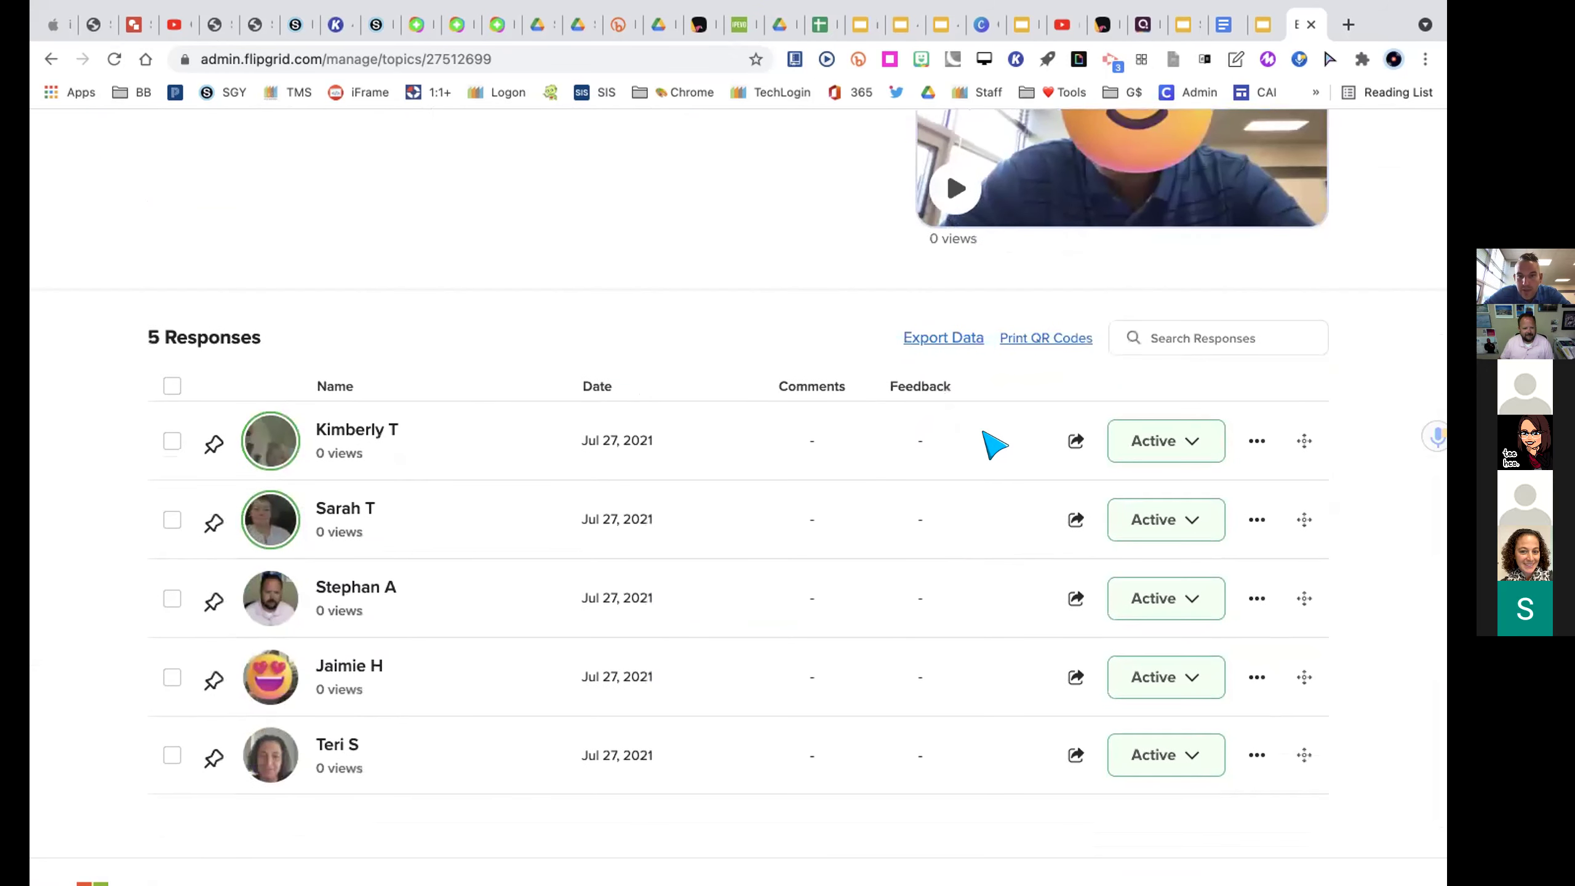
scroll(994, 444, "up", 6)
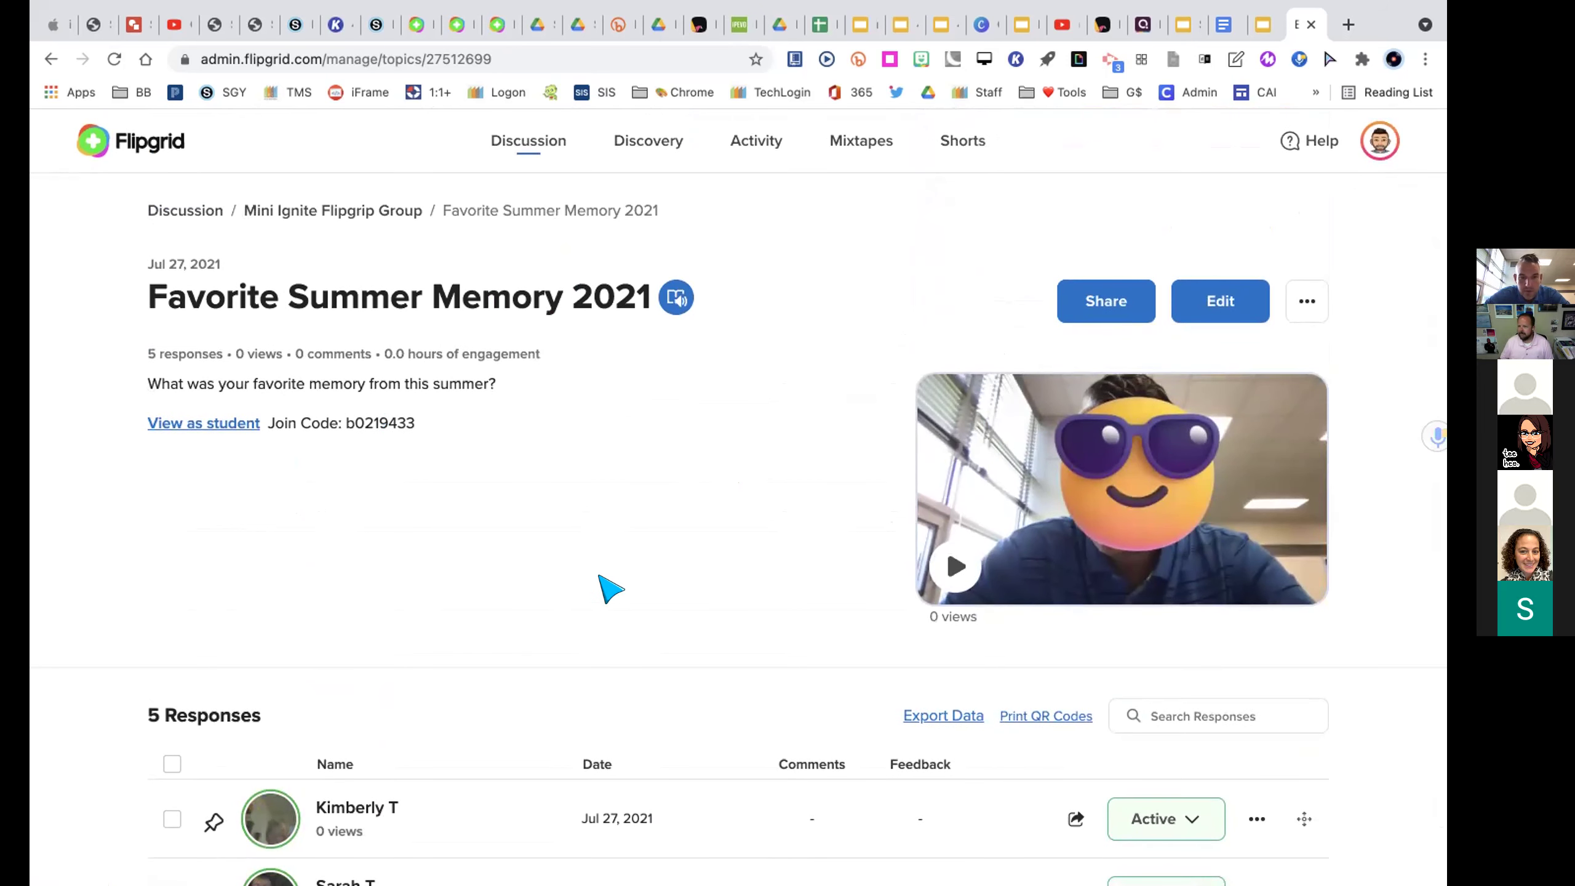
scroll(600, 575, "down", 3)
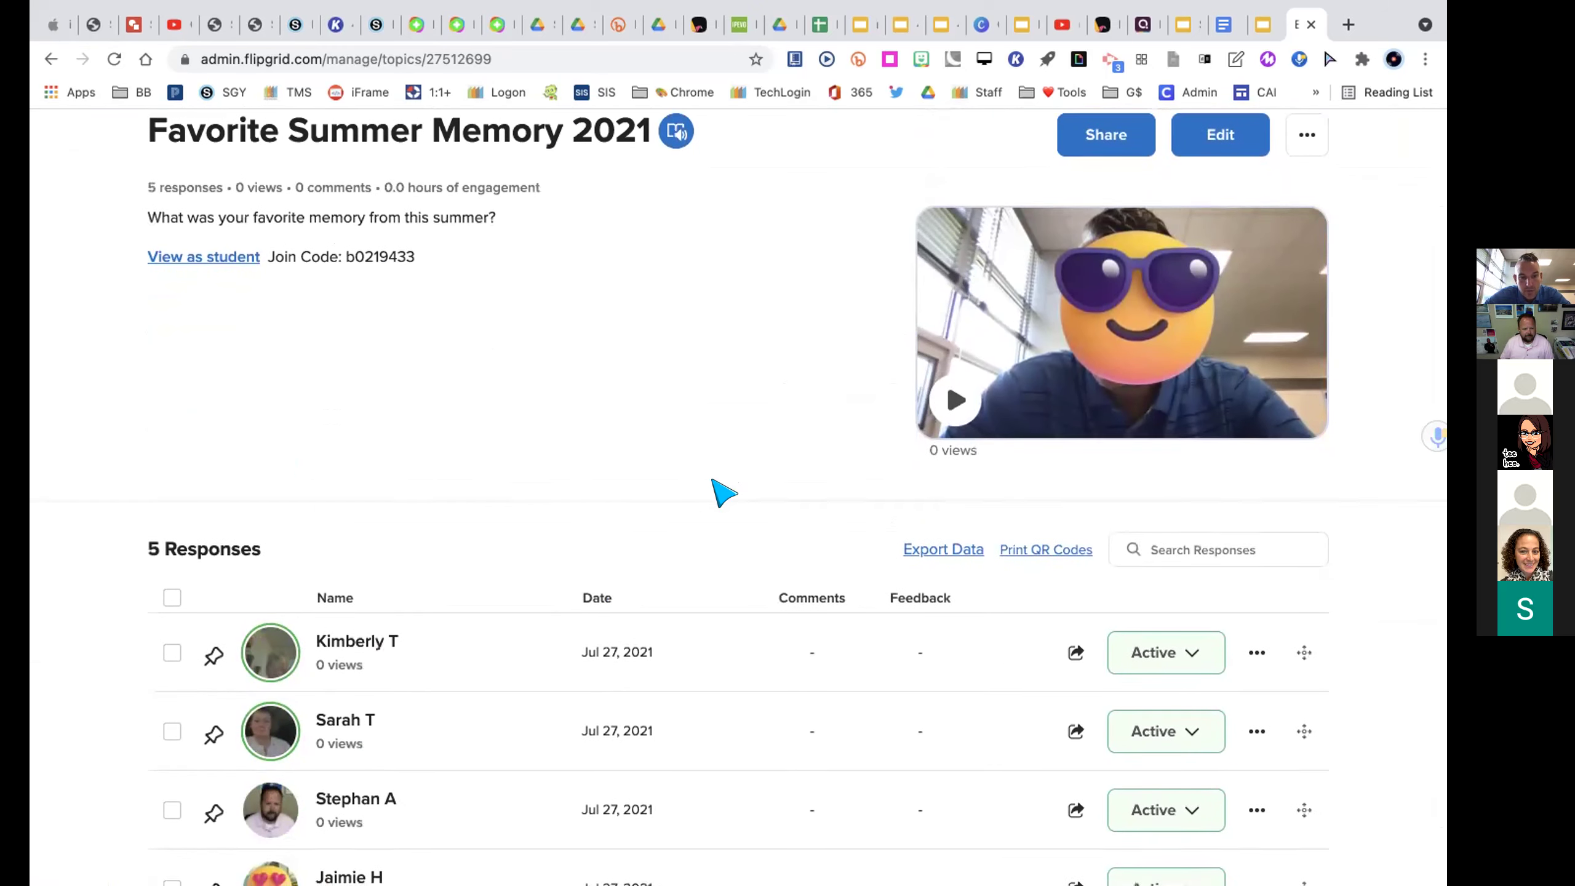
scroll(720, 493, "down", 3)
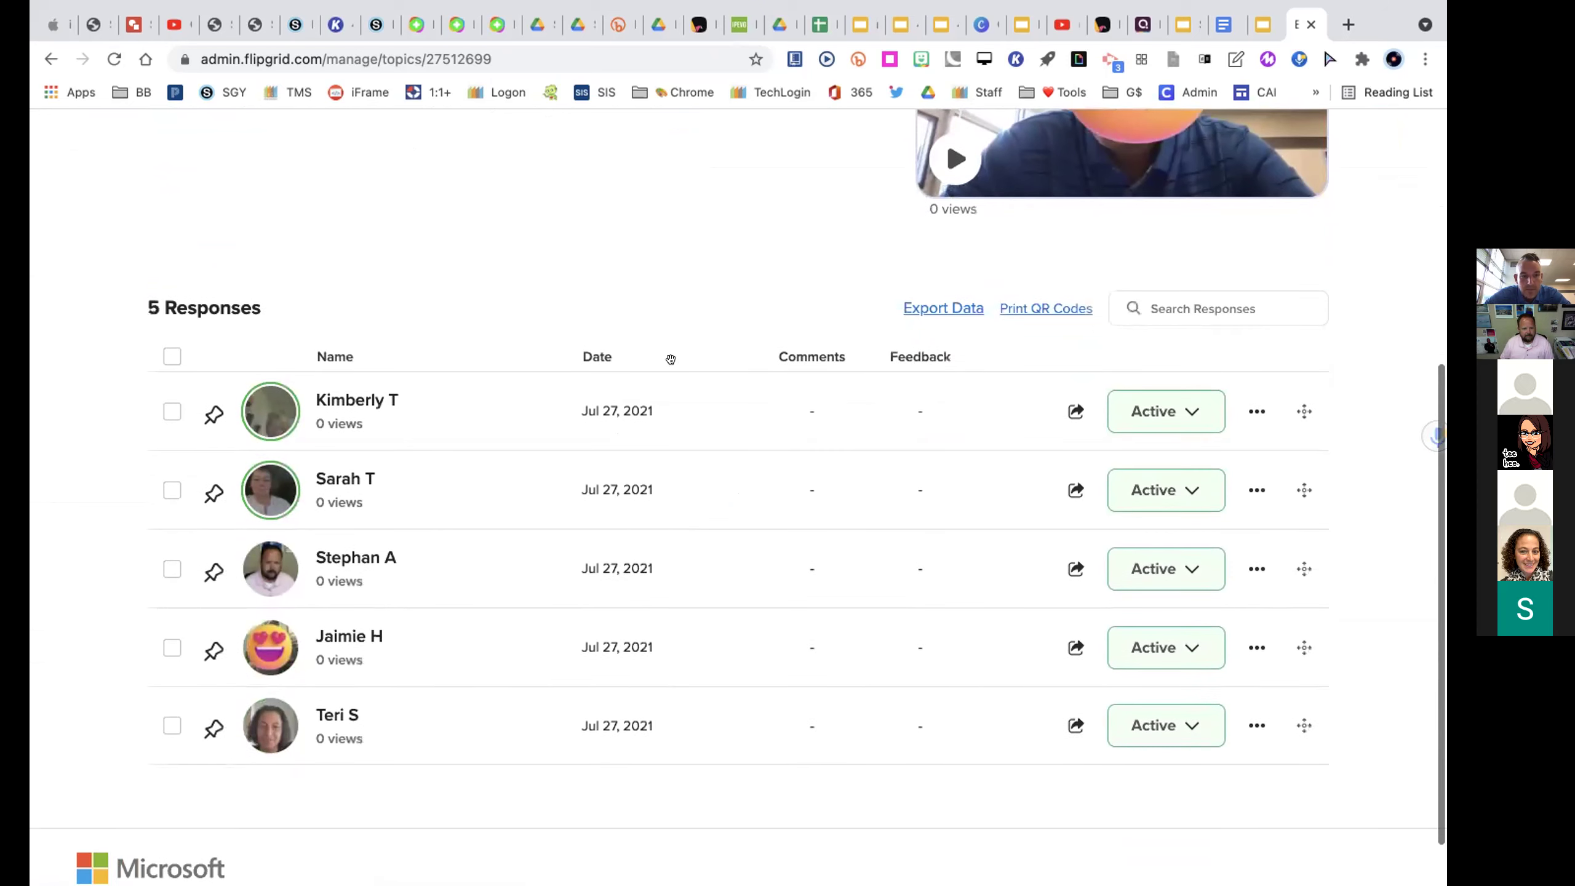
- Open the third response in the list, pause its video and examine its details and comment area
left_click(373, 554)
left_click(738, 459)
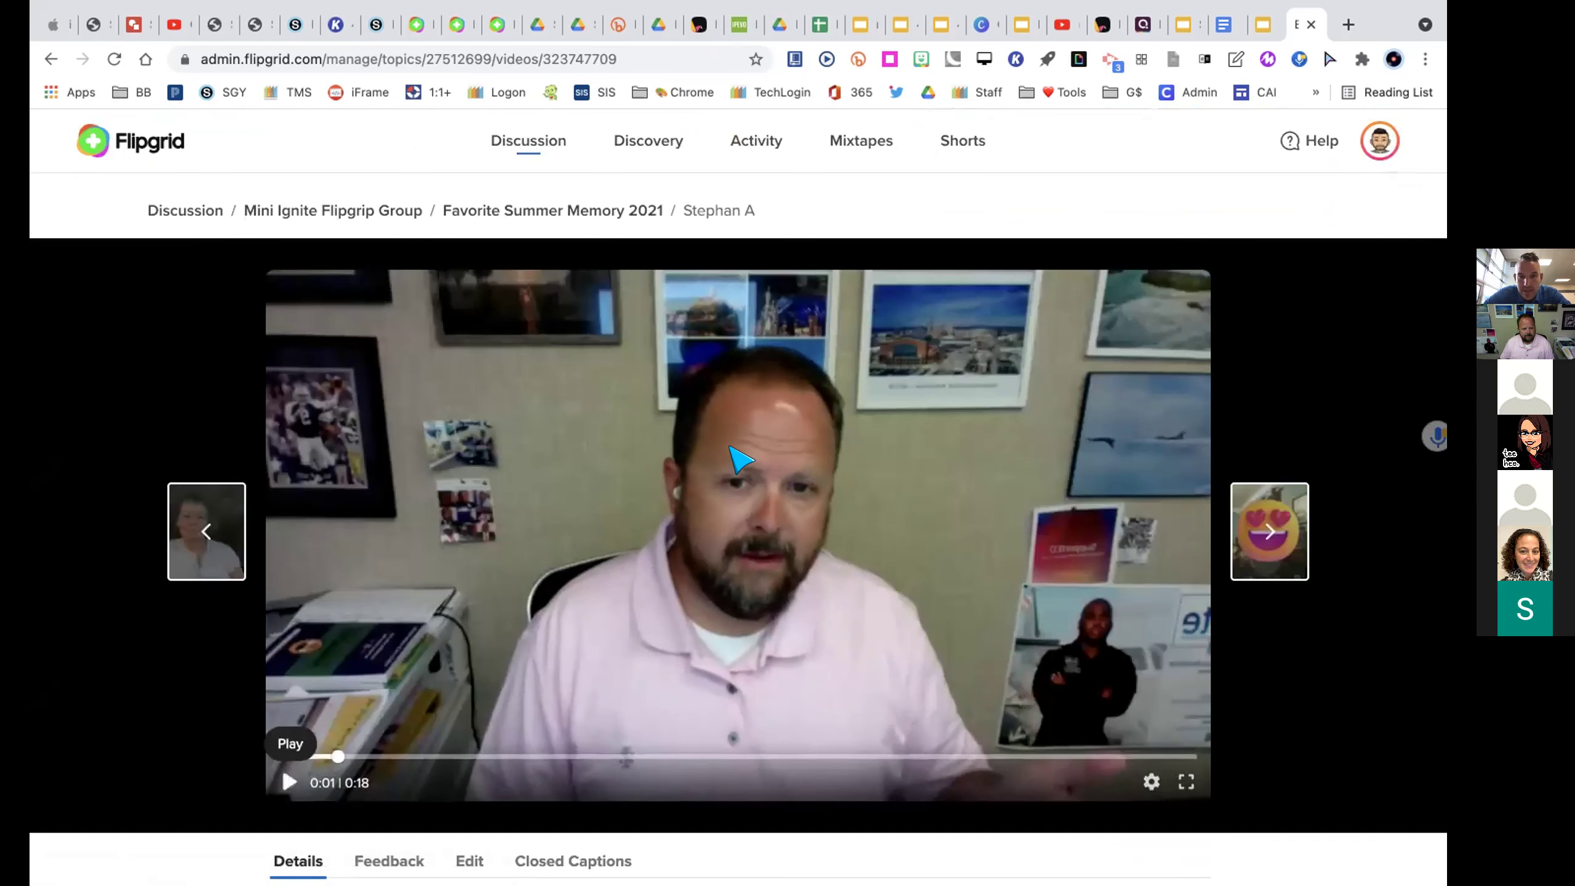
scroll(1047, 465, "down", 3)
scroll(1064, 521, "up", 3)
scroll(851, 502, "down", 5)
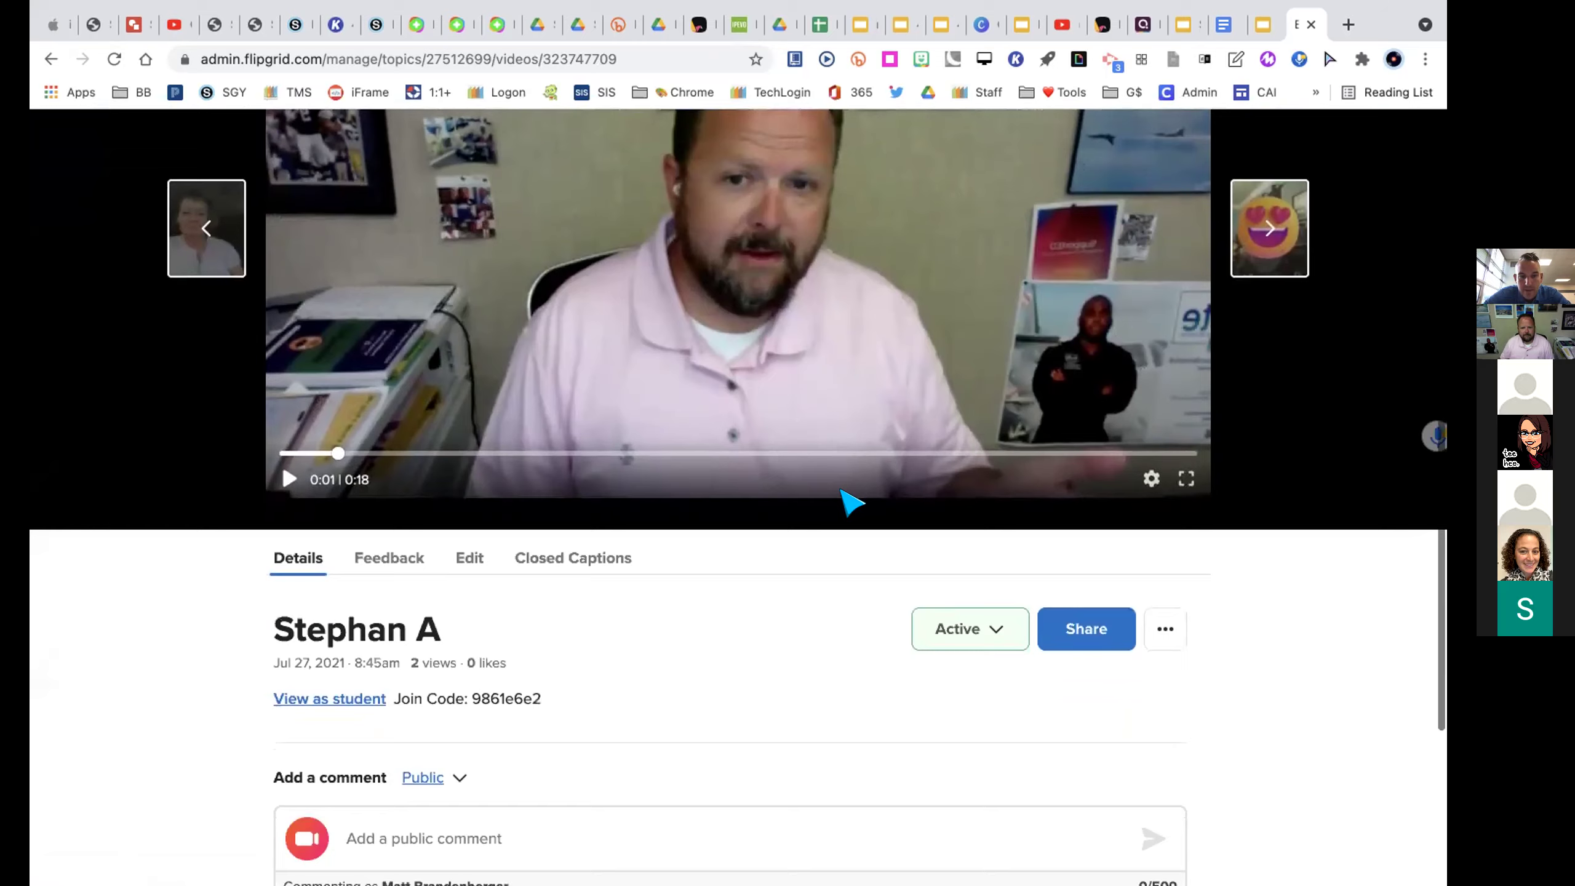
scroll(850, 502, "down", 3)
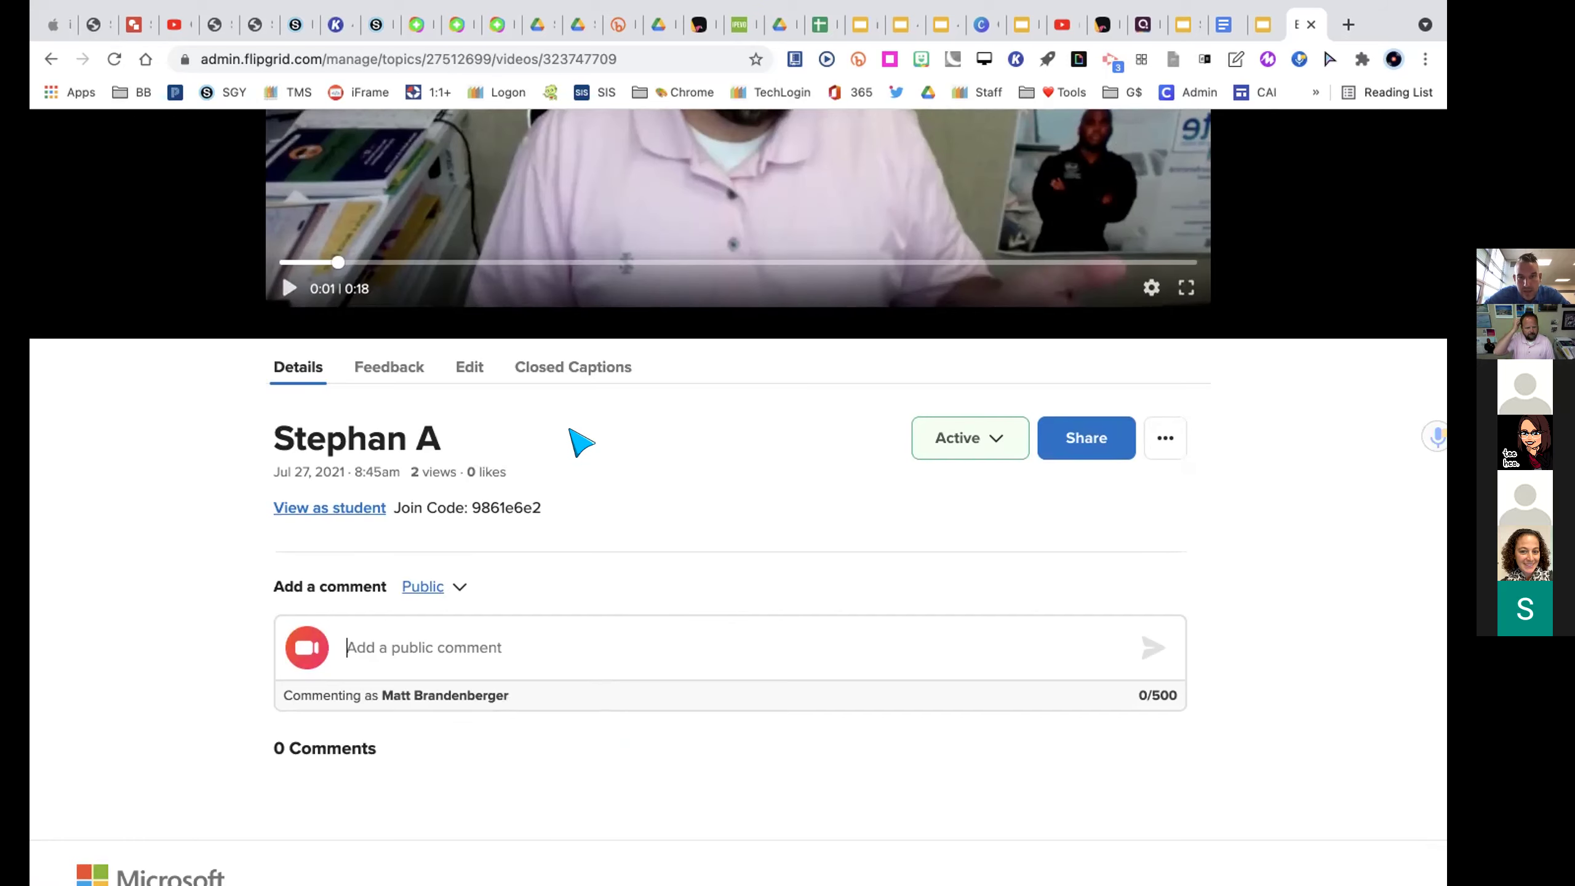
scroll(532, 456, "up", 2)
scroll(534, 454, "down", 3)
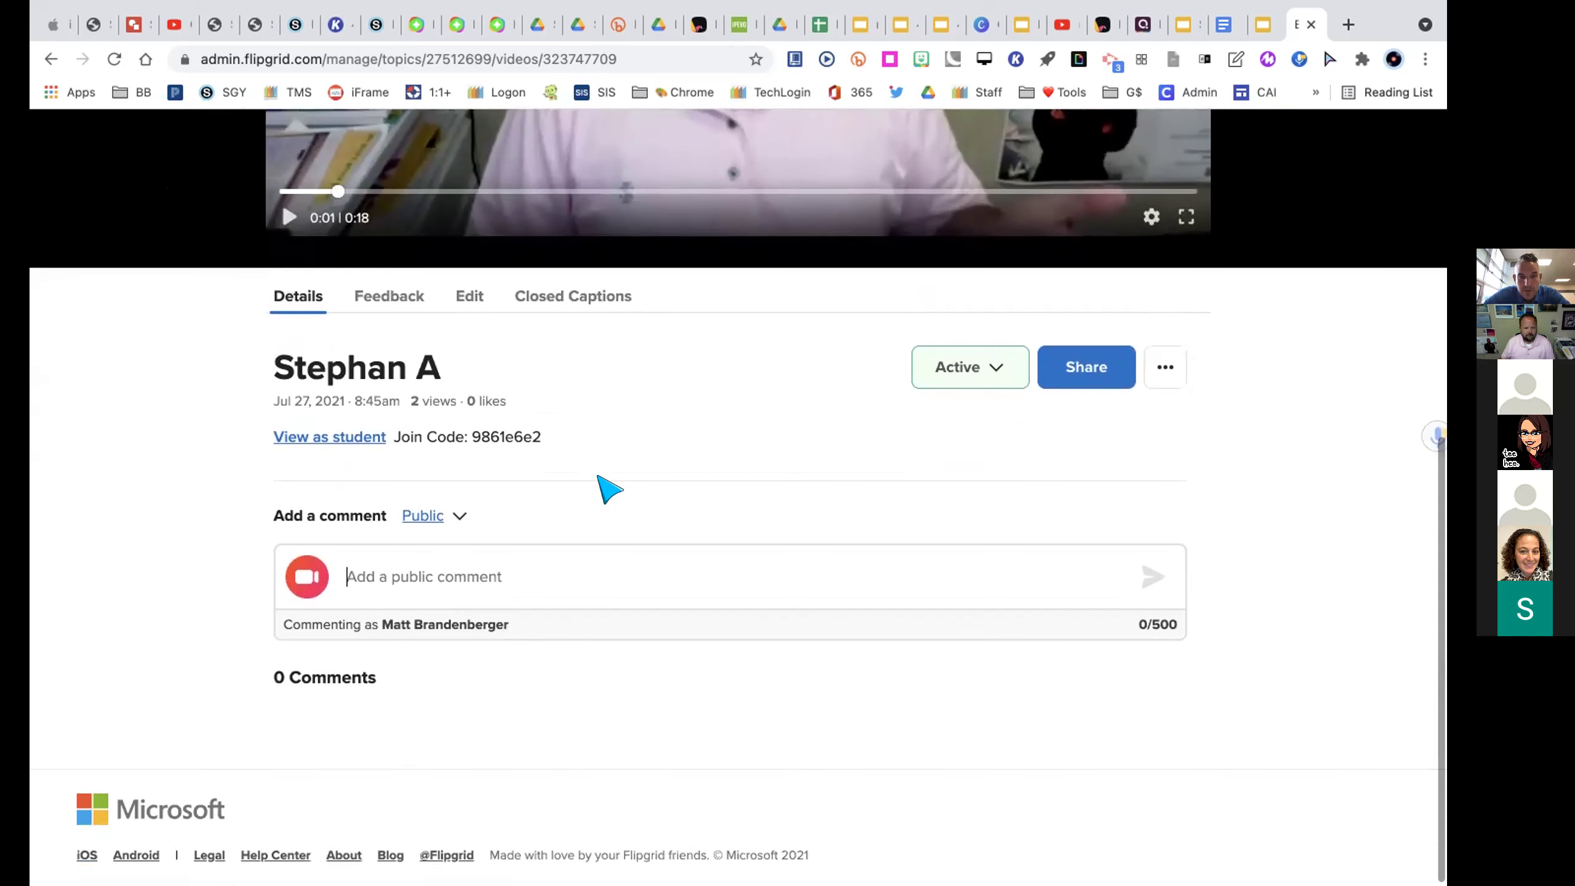
scroll(609, 490, "up", 5)
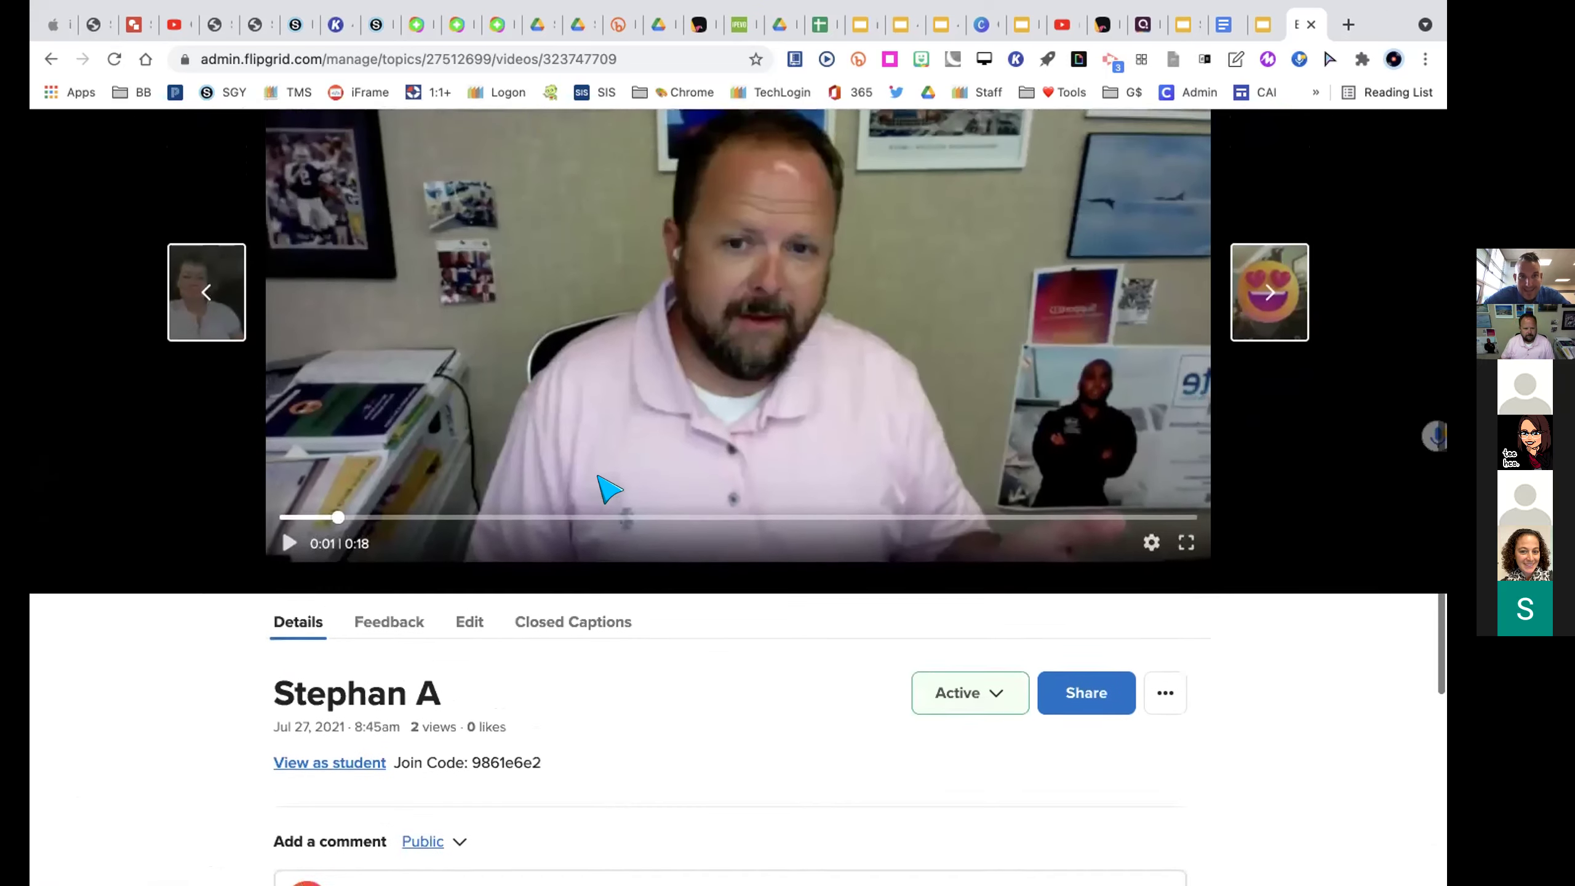
scroll(607, 490, "up", 4)
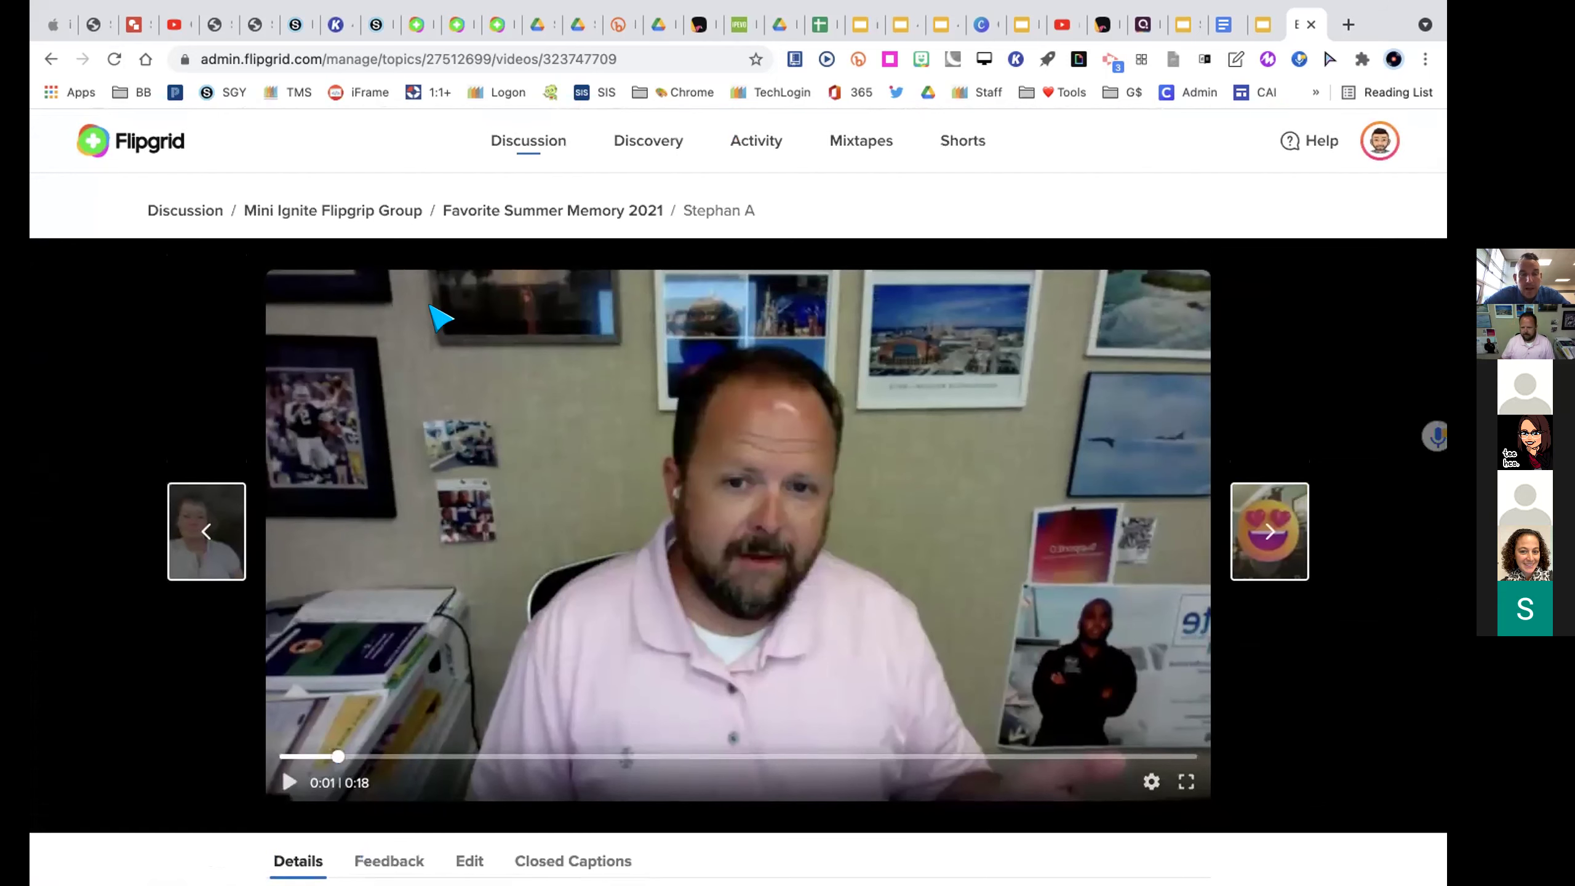
- Go back to the Favorite Summer Memory 2021 topic and examine its engagement statistics and list of responses
left_click(517, 211)
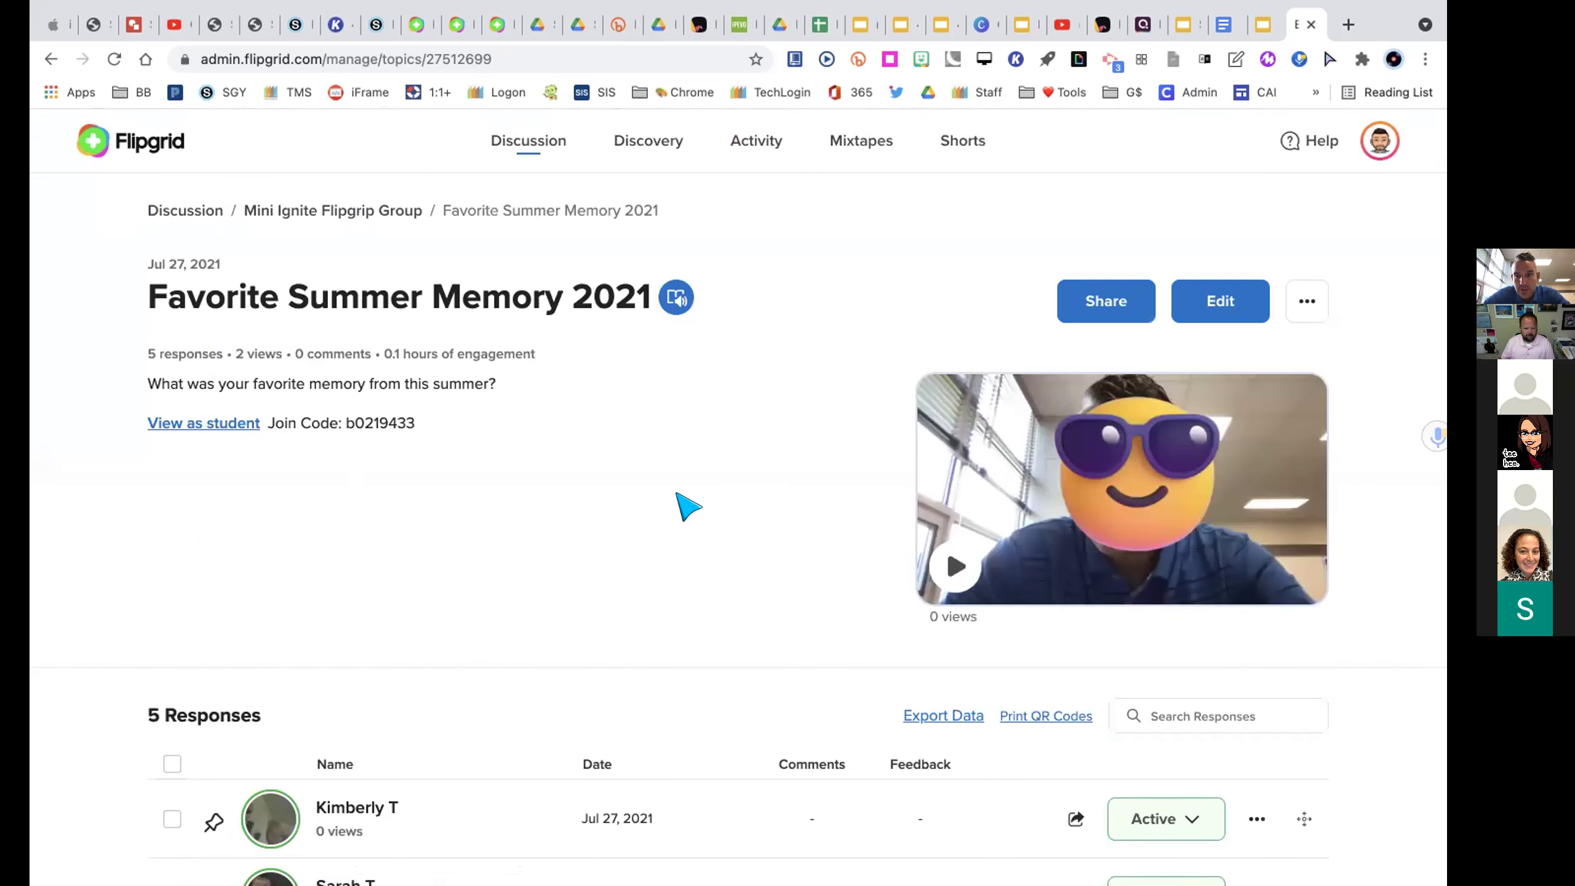
scroll(687, 506, "down", 1)
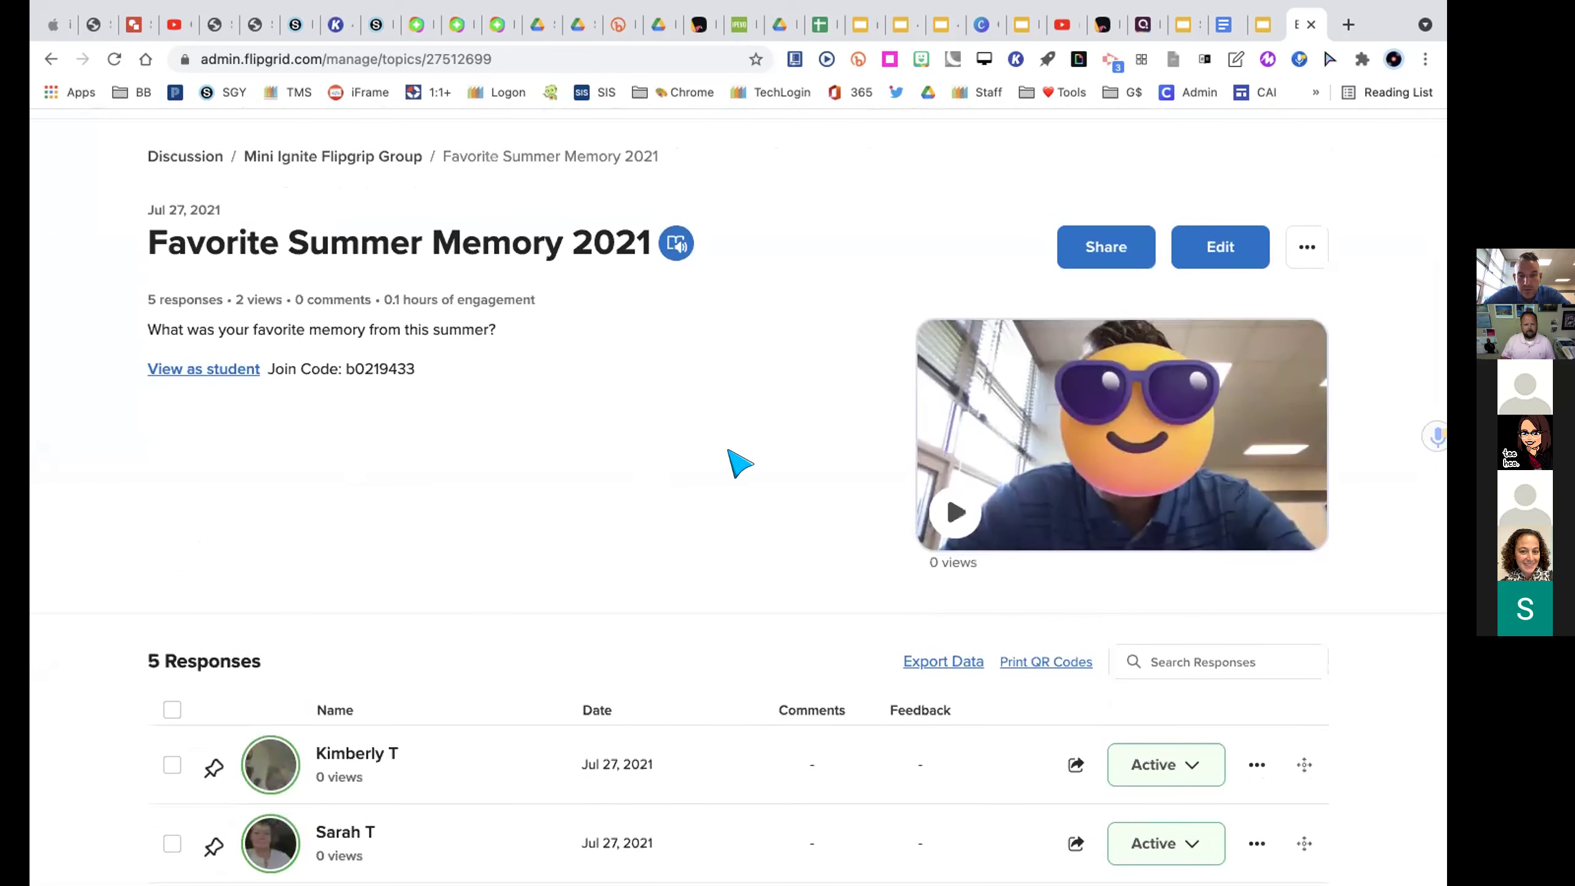
scroll(737, 464, "down", 2)
scroll(738, 464, "up", 3)
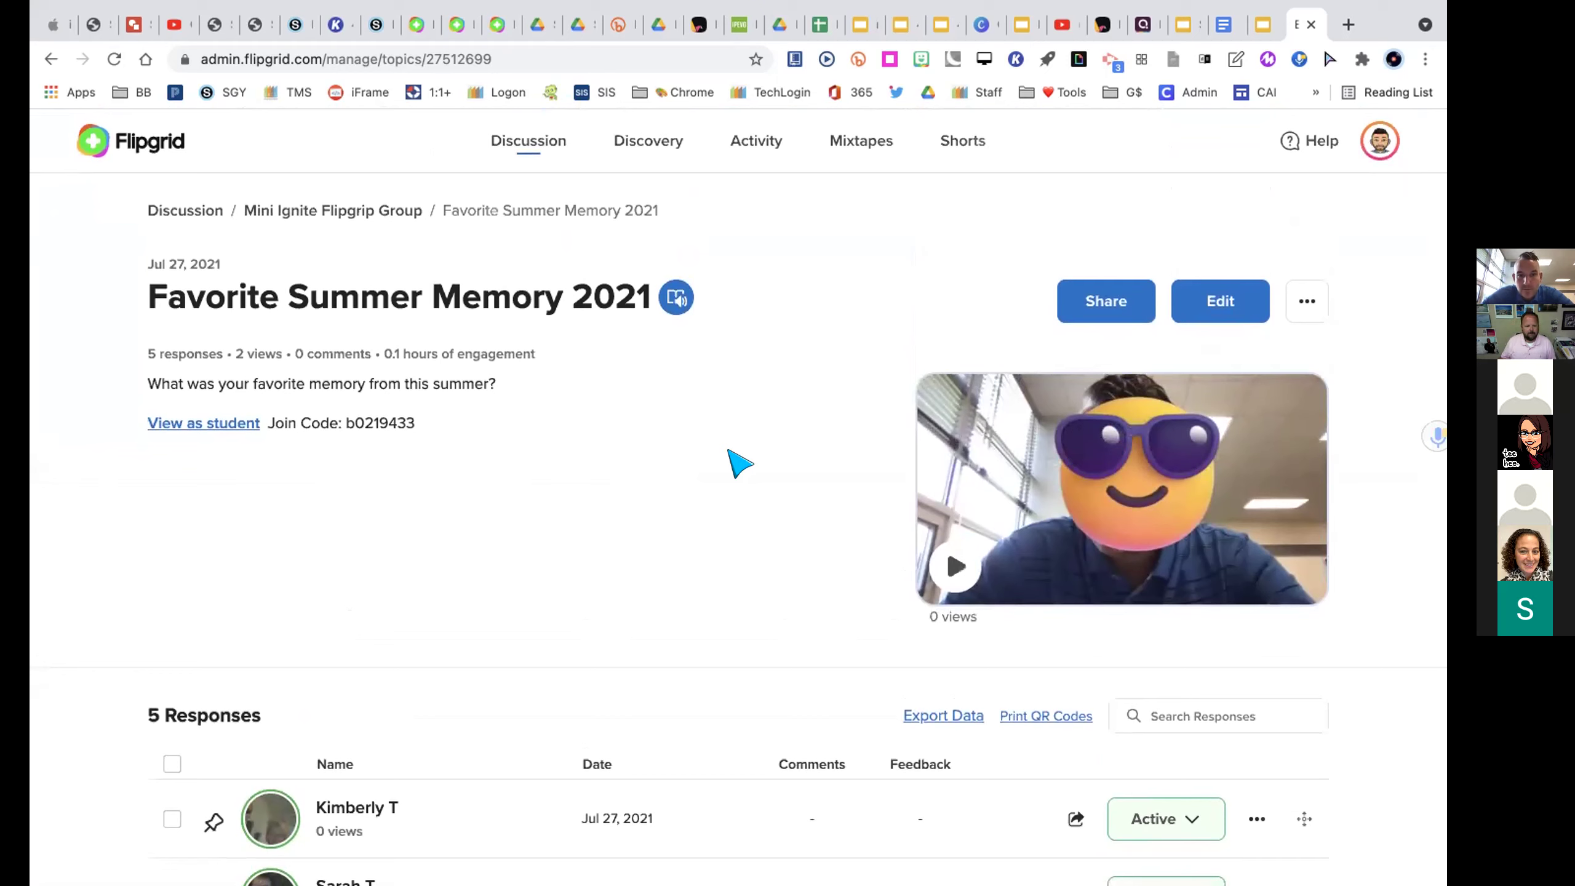
scroll(728, 490, "down", 2)
scroll(527, 379, "up", 2)
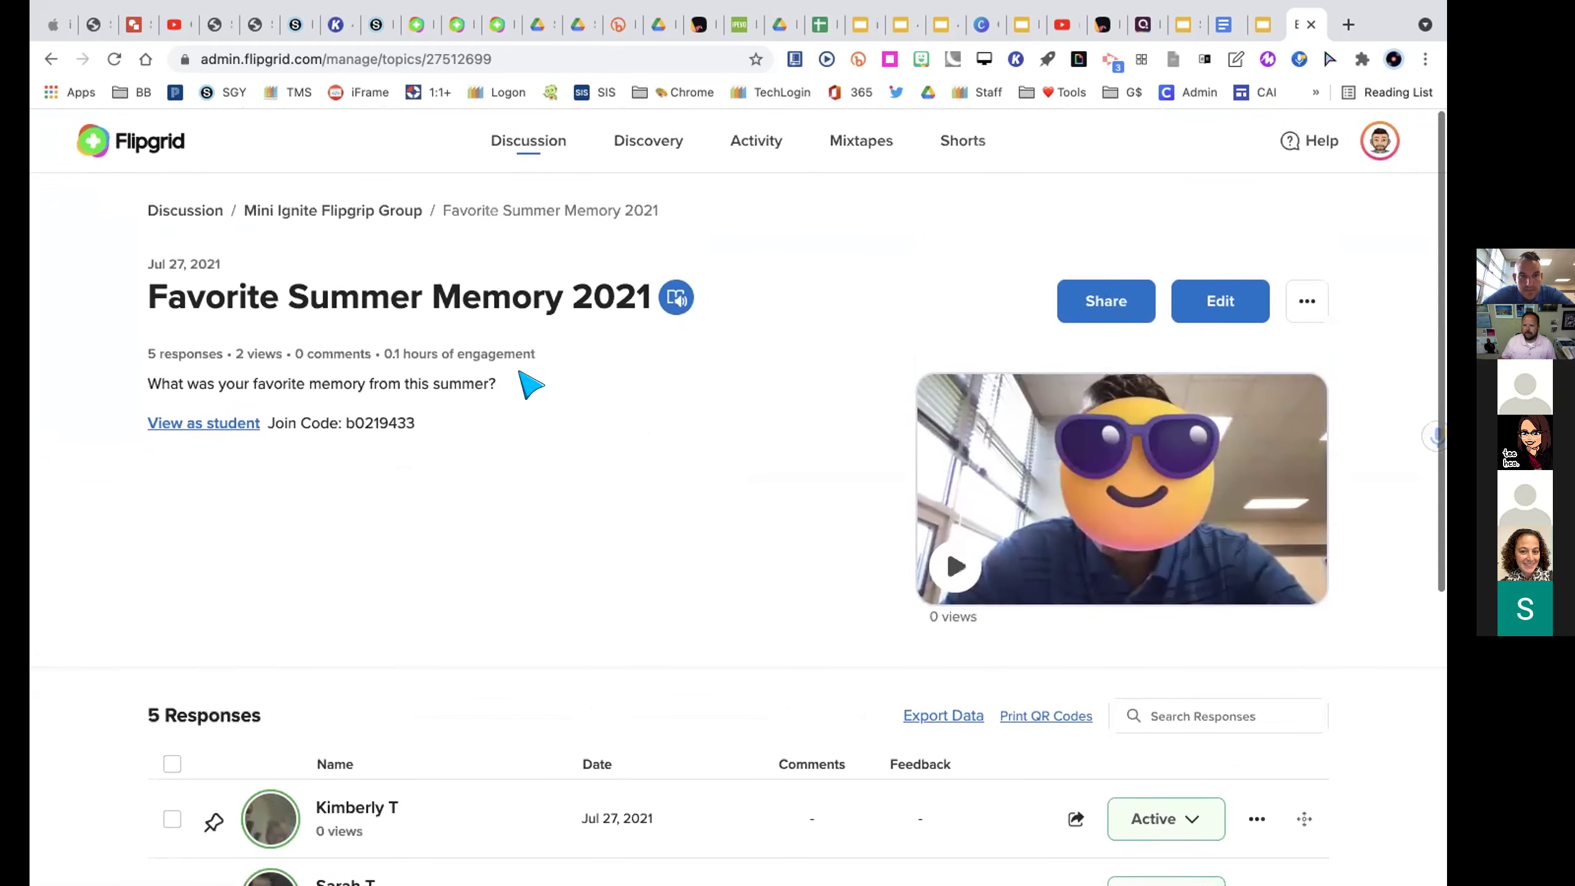
scroll(721, 533, "down", 5)
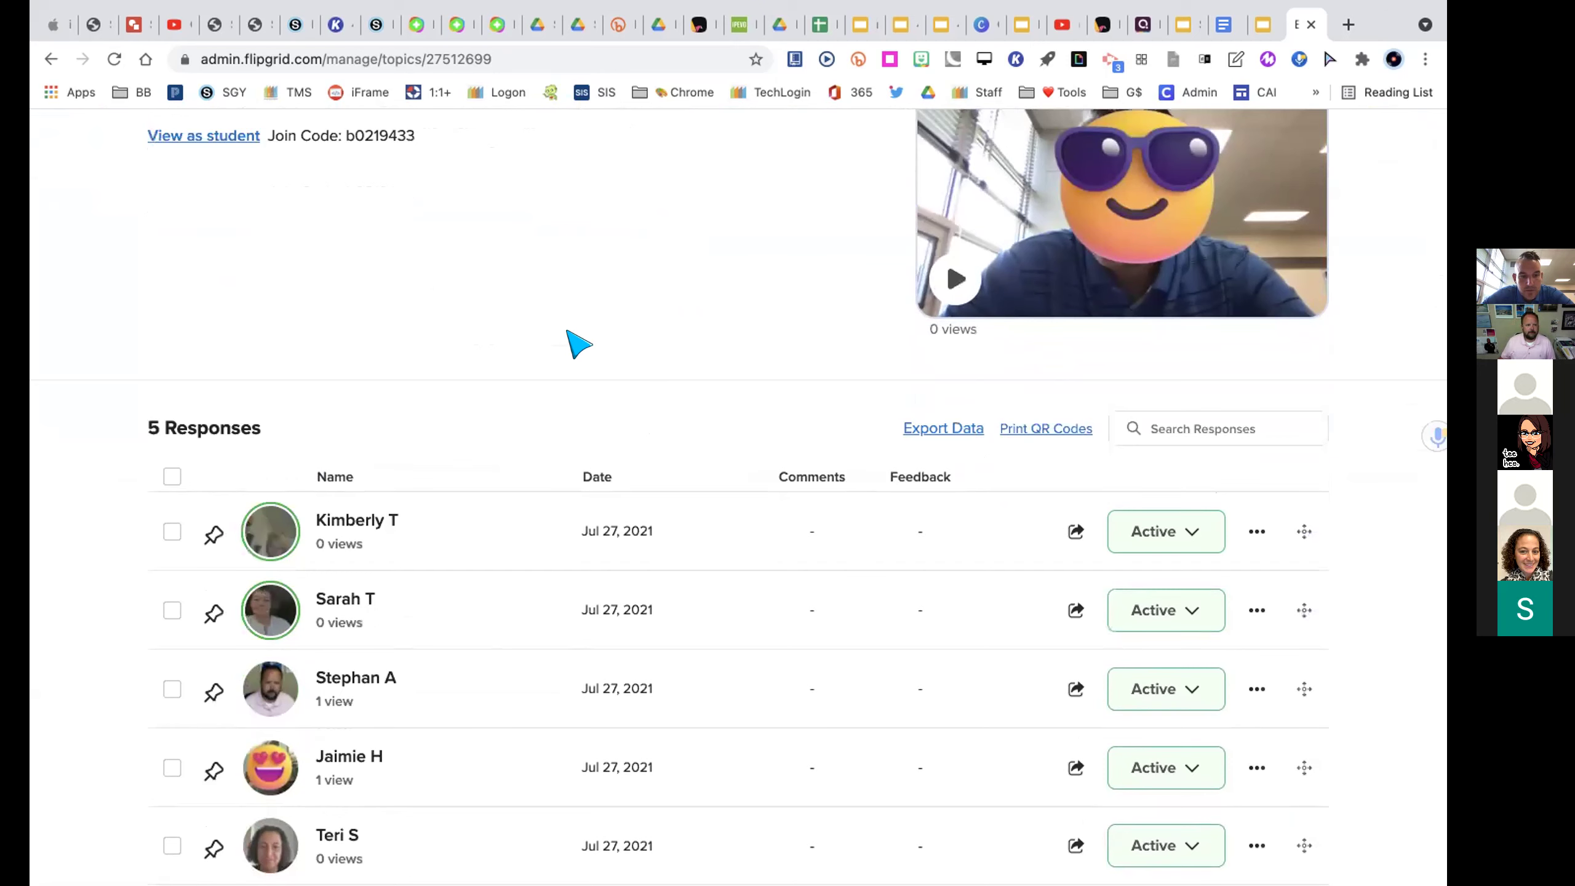
scroll(721, 282, "down", 3)
scroll(721, 282, "up", 10)
scroll(481, 201, "down", 1)
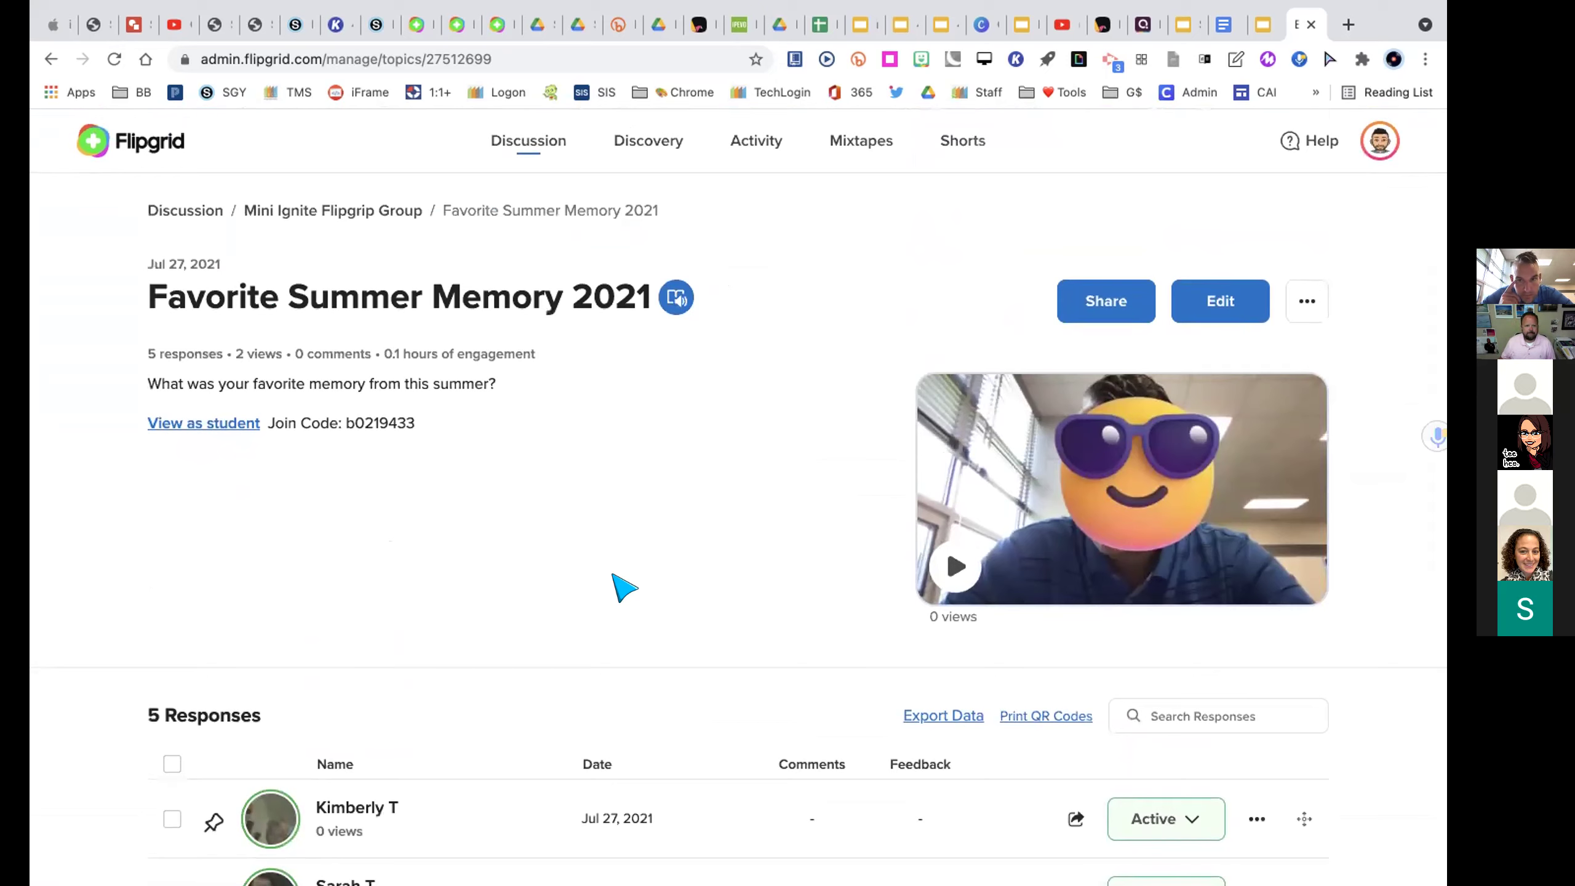
scroll(614, 575, "down", 10)
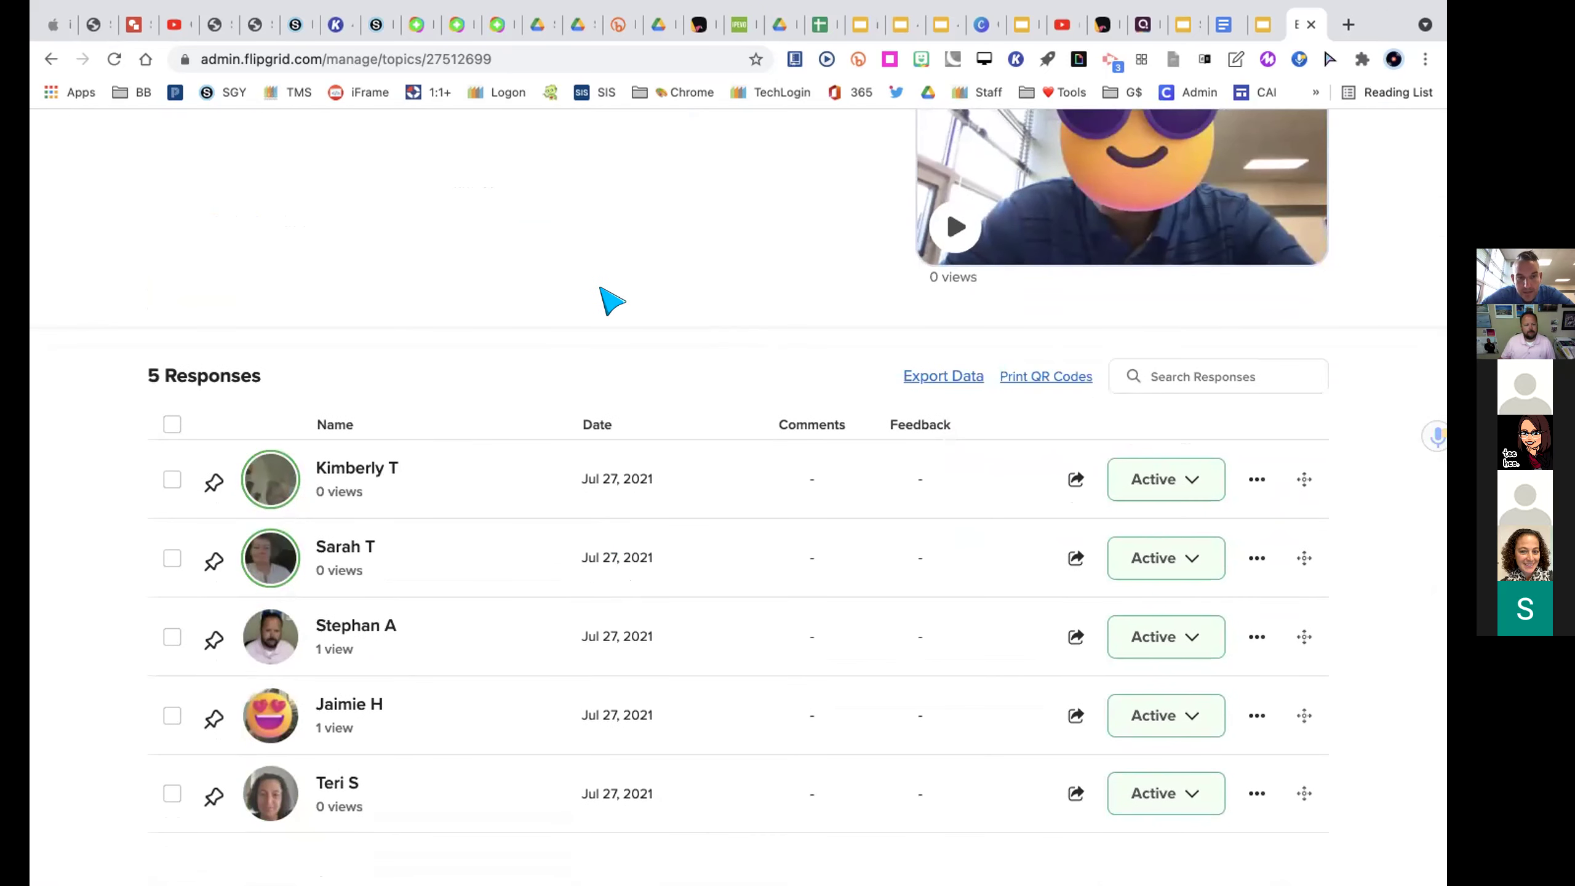
scroll(611, 300, "up", 10)
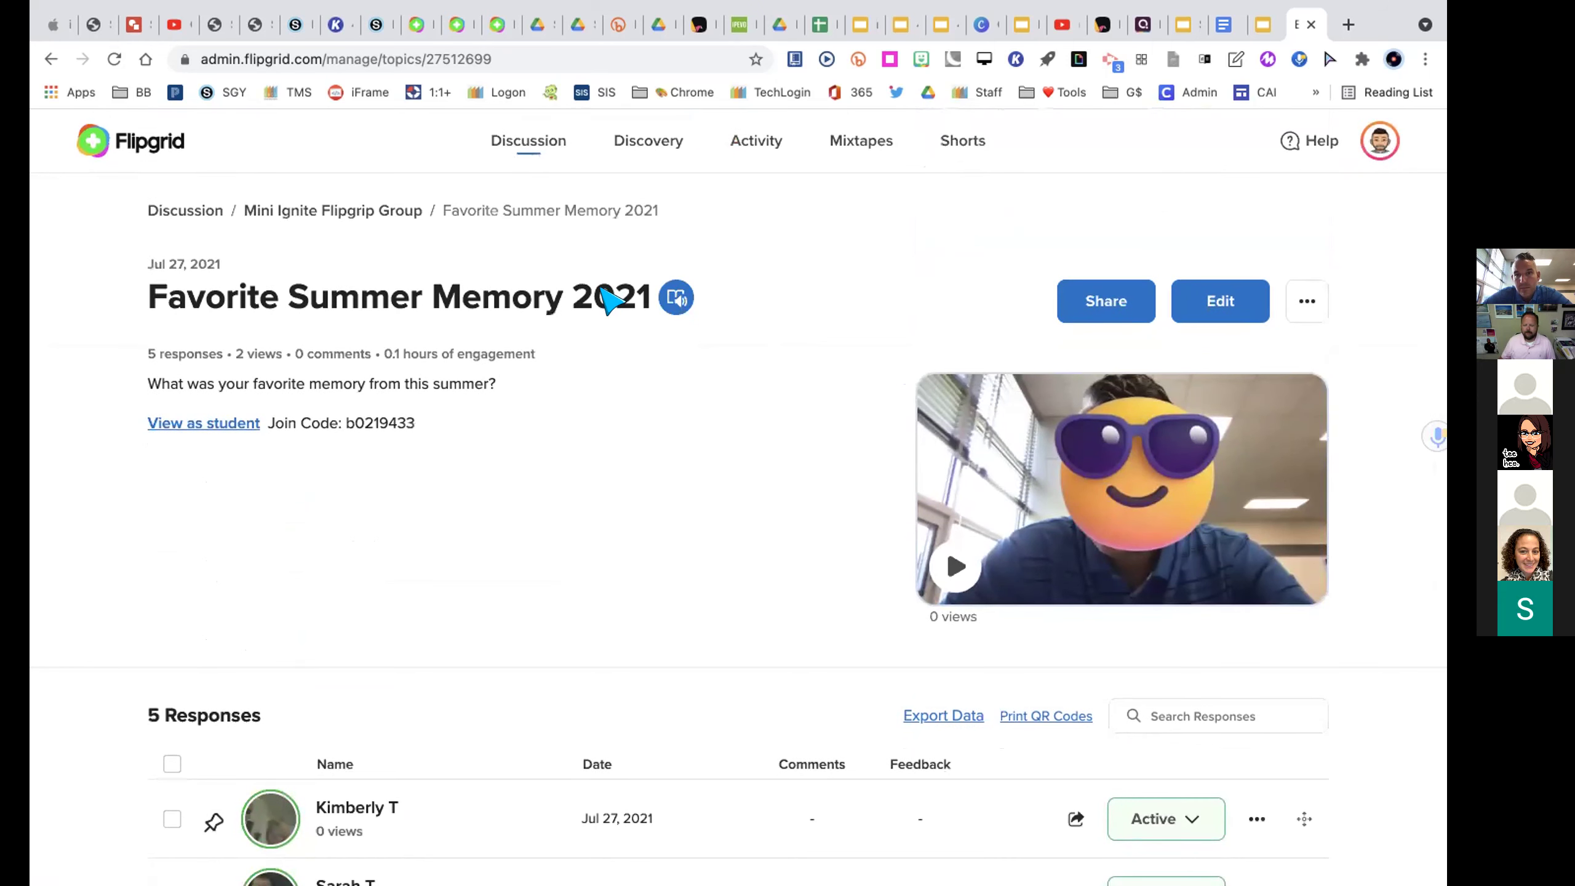
scroll(607, 300, "down", 2)
scroll(605, 300, "up", 2)
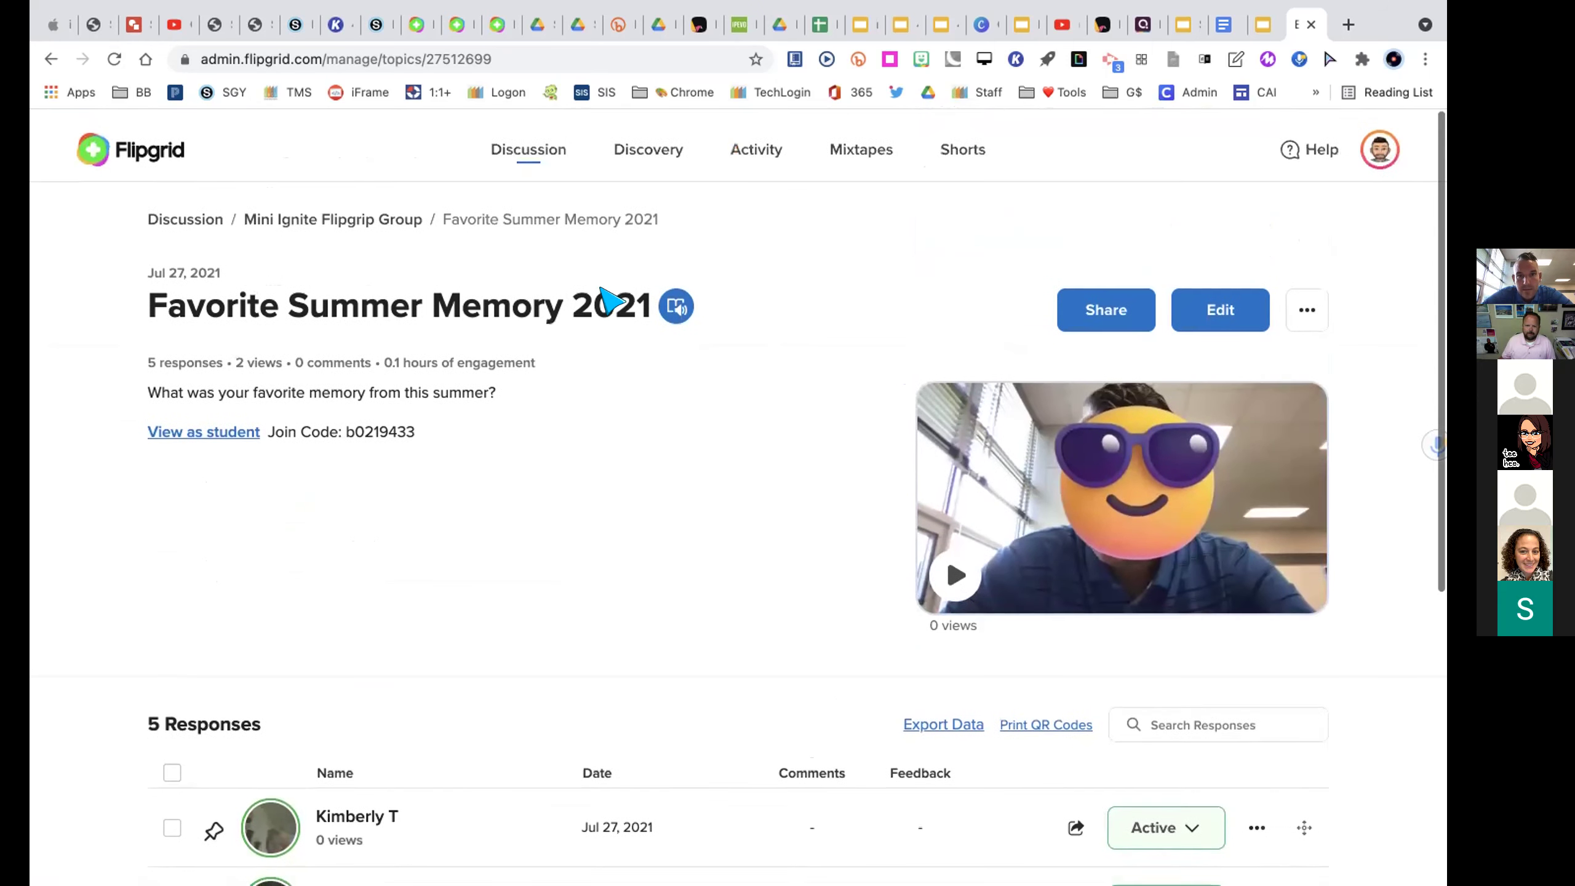
- Reopen the third response, view the comment visibility options and choose Public Comment
scroll(620, 559, "down", 5)
scroll(657, 568, "down", 1)
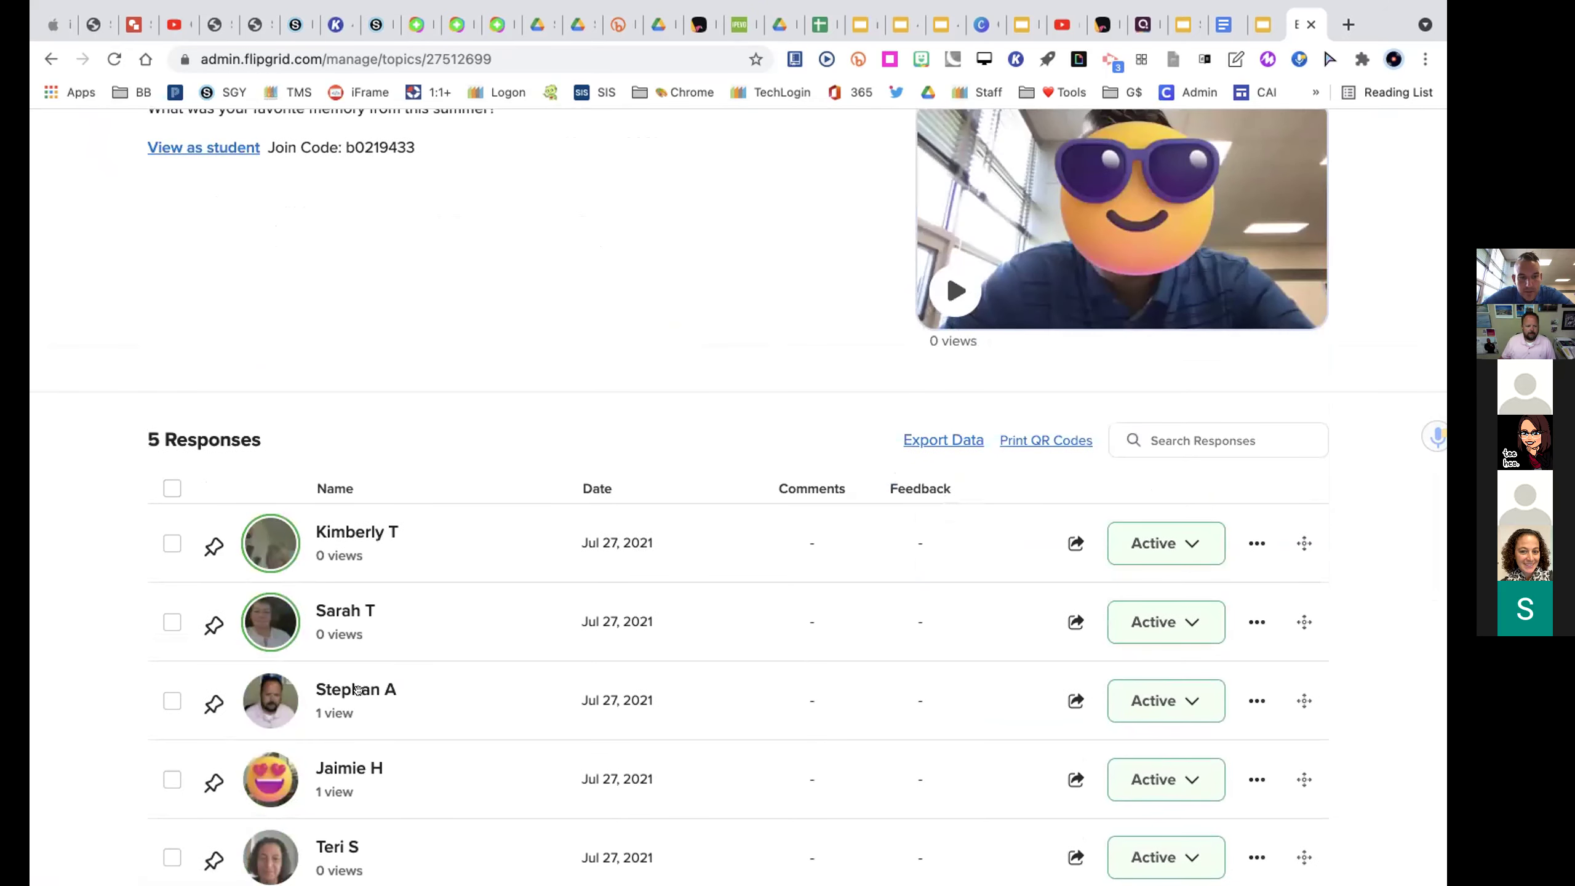
left_click(357, 690)
scroll(900, 477, "down", 10)
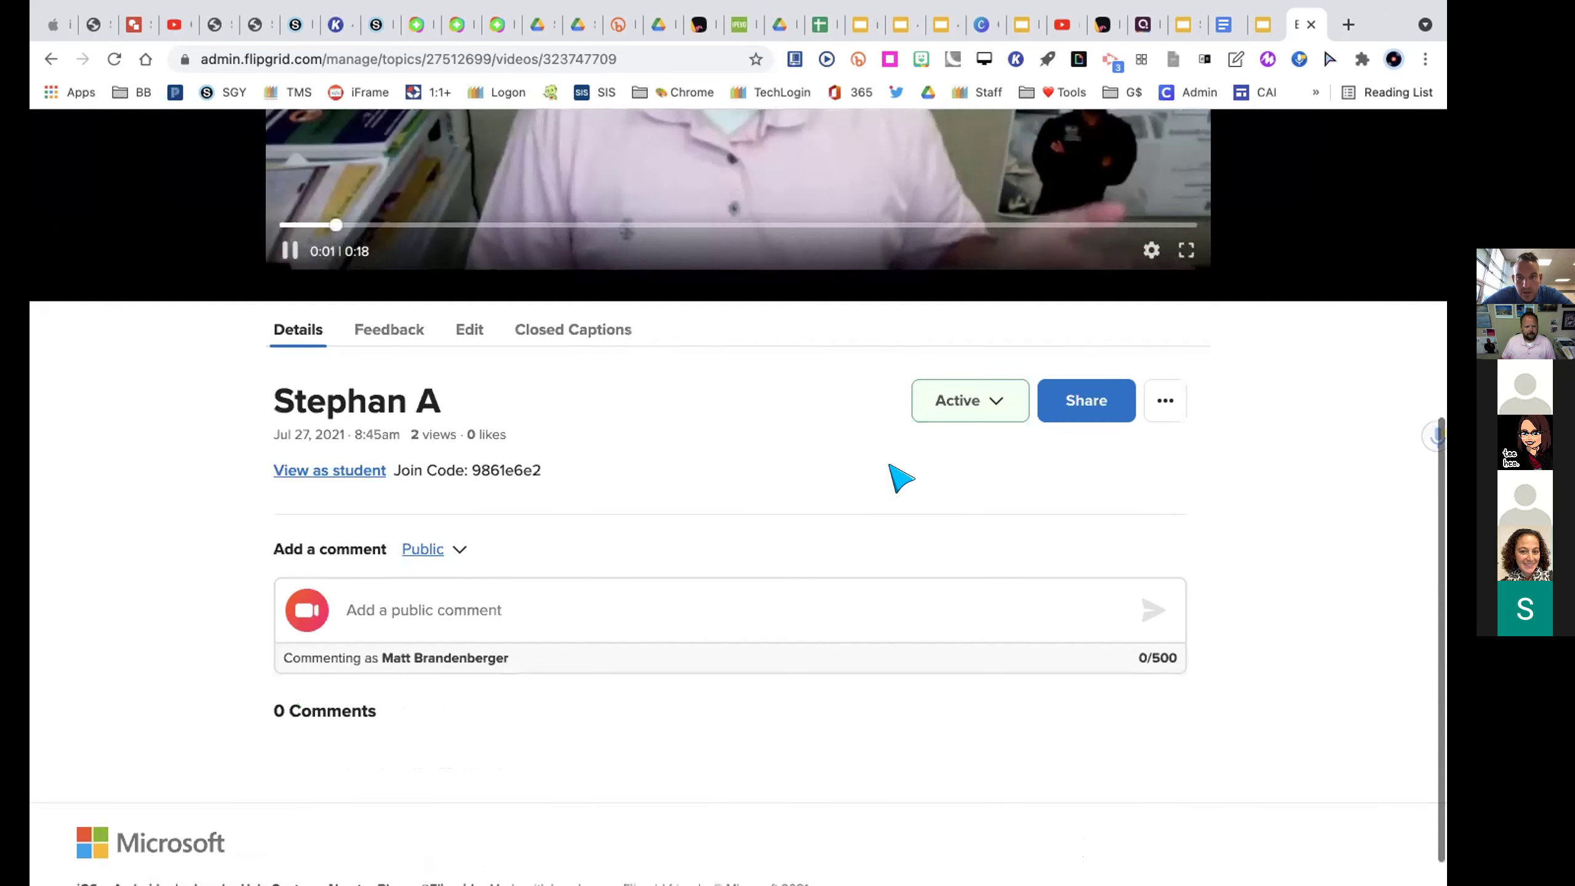
left_click(459, 549)
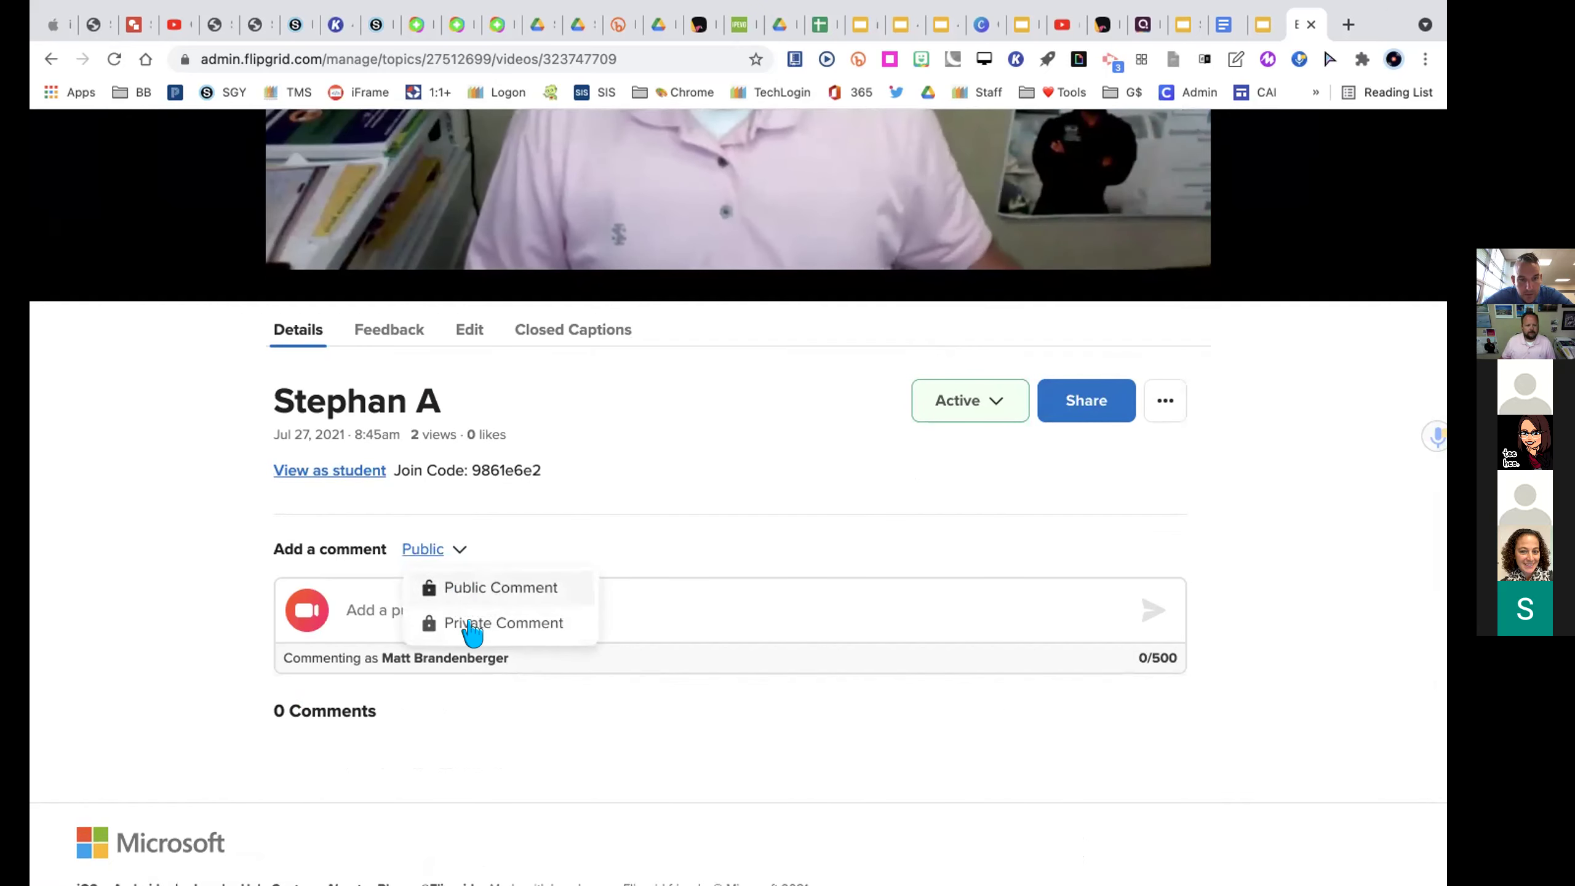
left_click(487, 592)
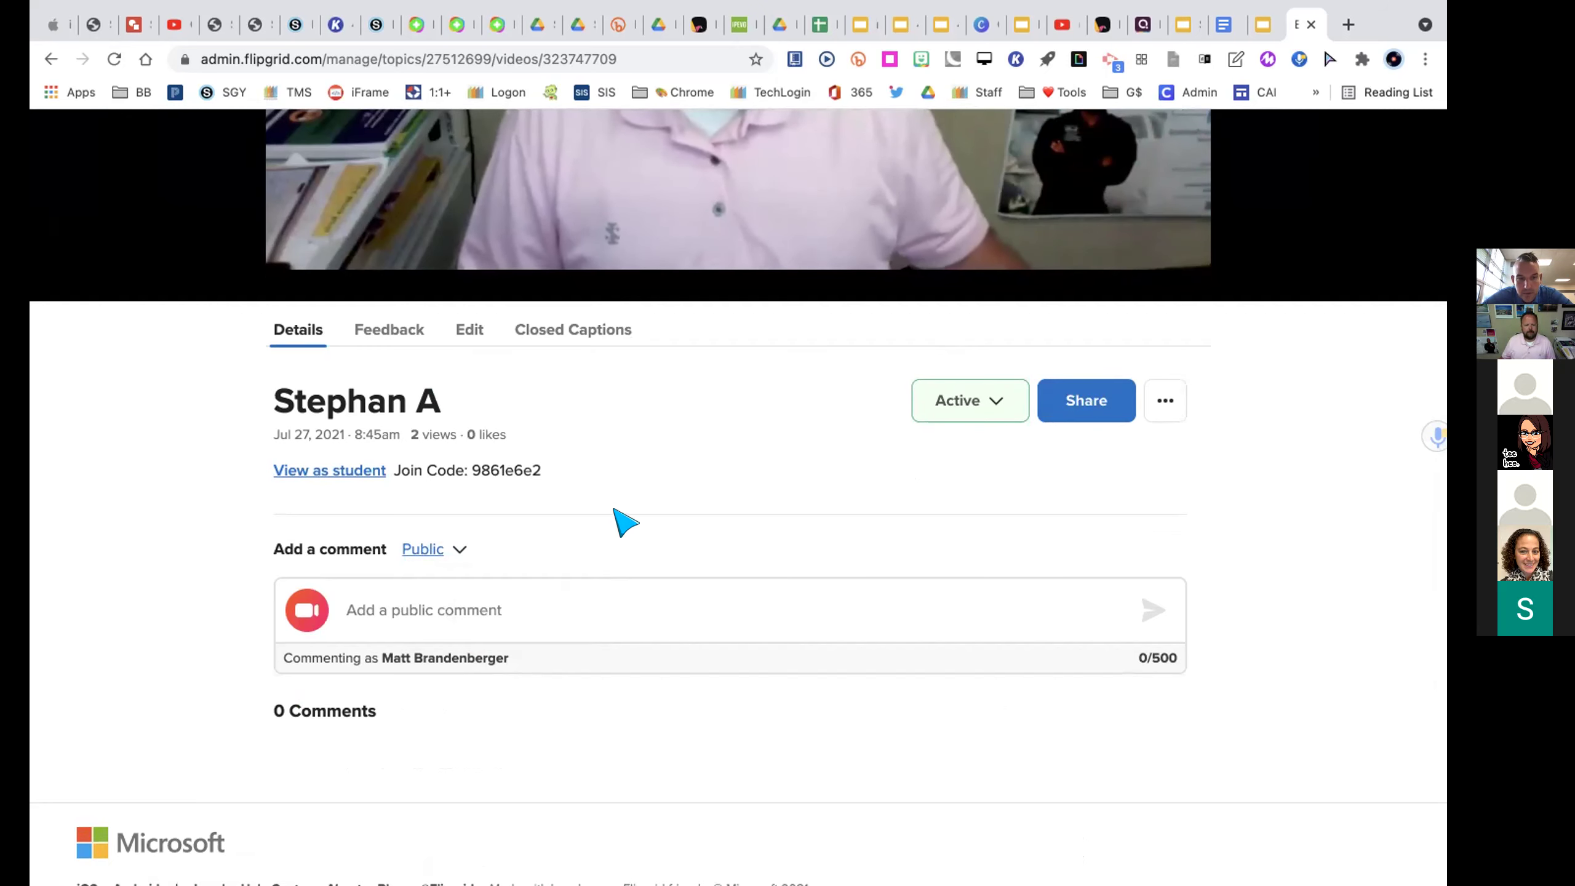
scroll(924, 535, "up", 8)
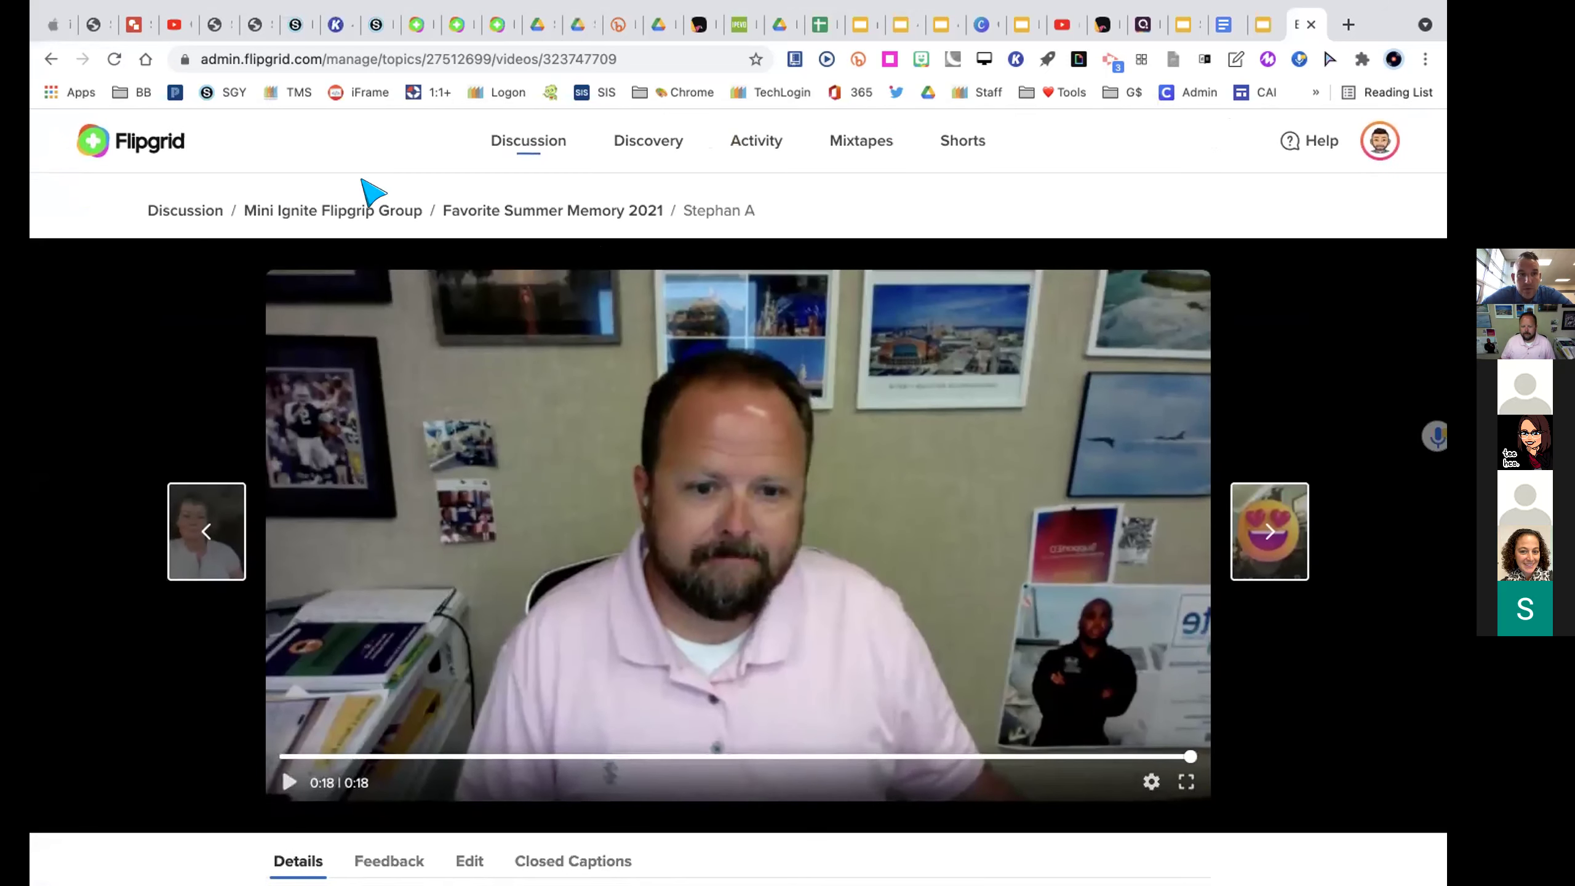
- Leave the response for the groups overview, then open Discovery and look through its featured and daily topics
left_click(139, 146)
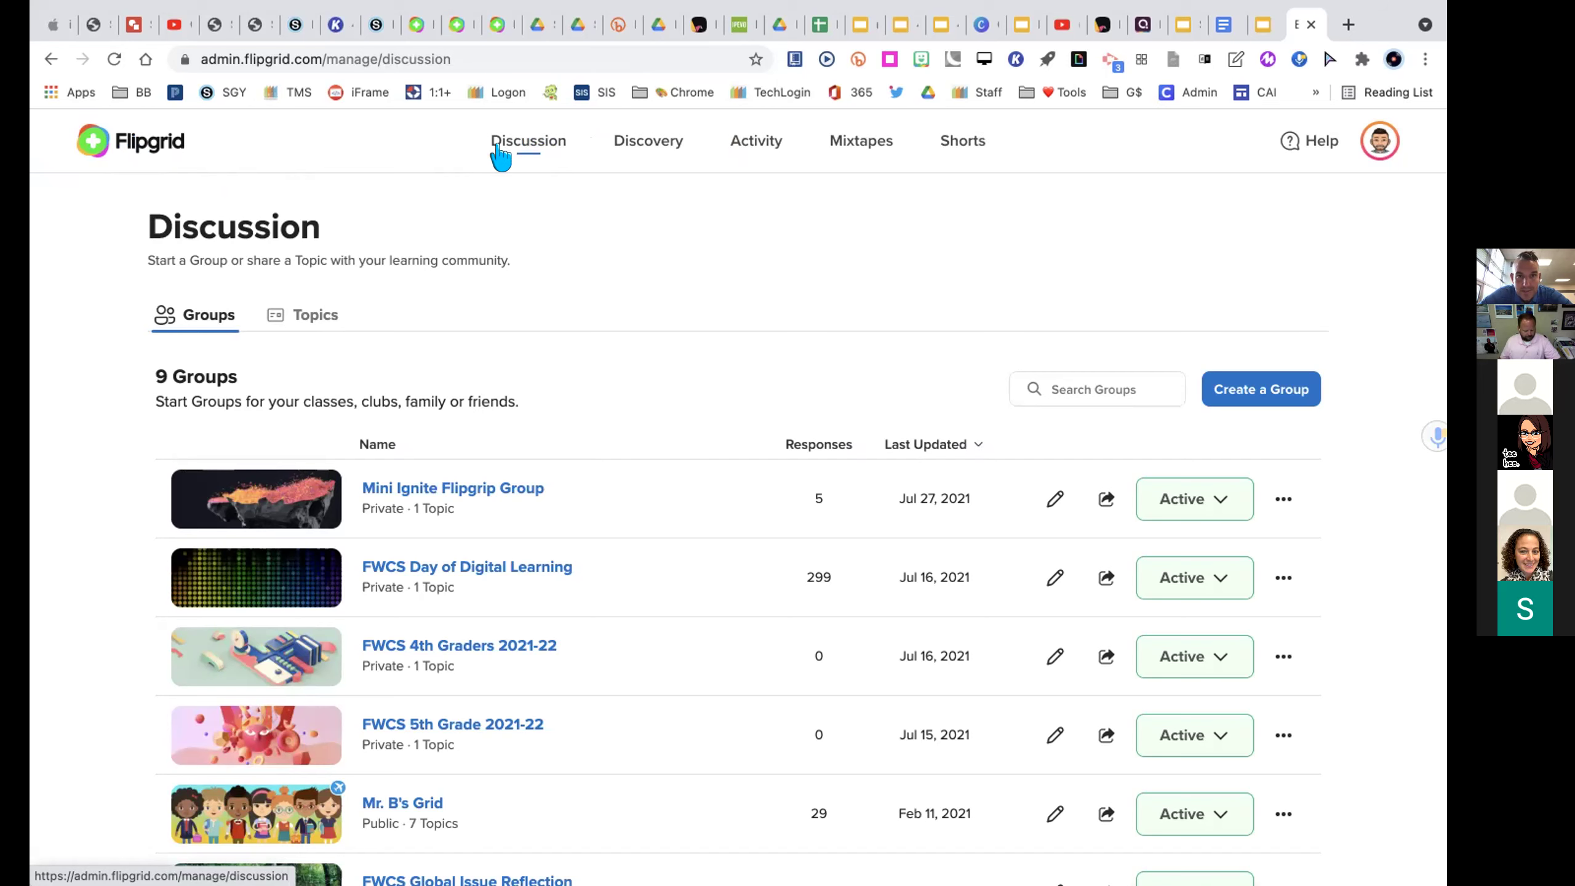
left_click(640, 152)
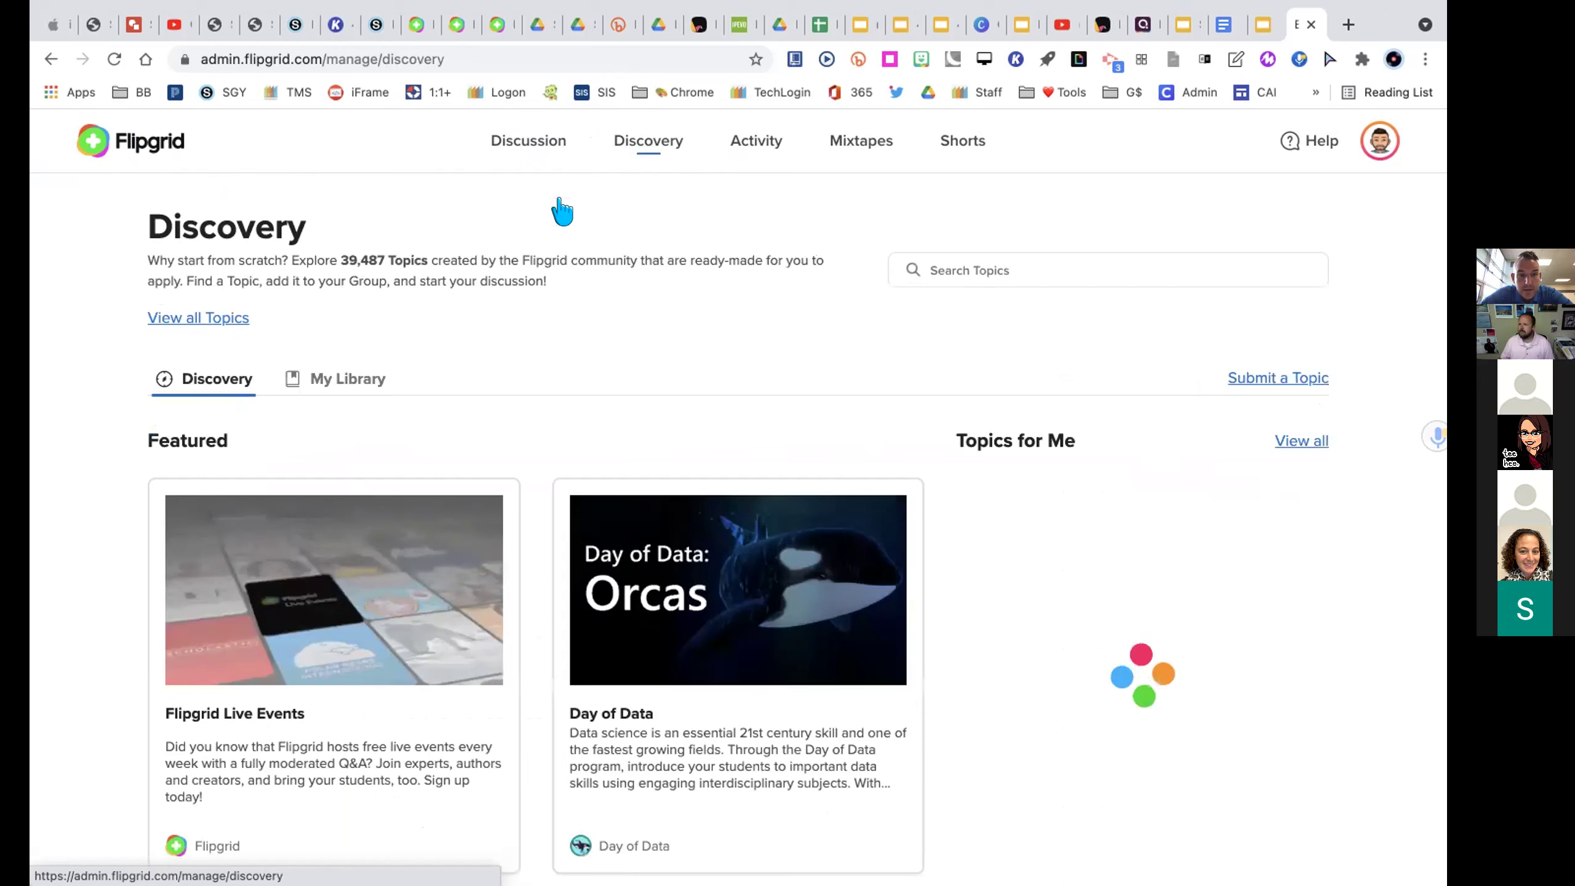
scroll(908, 432, "down", 5)
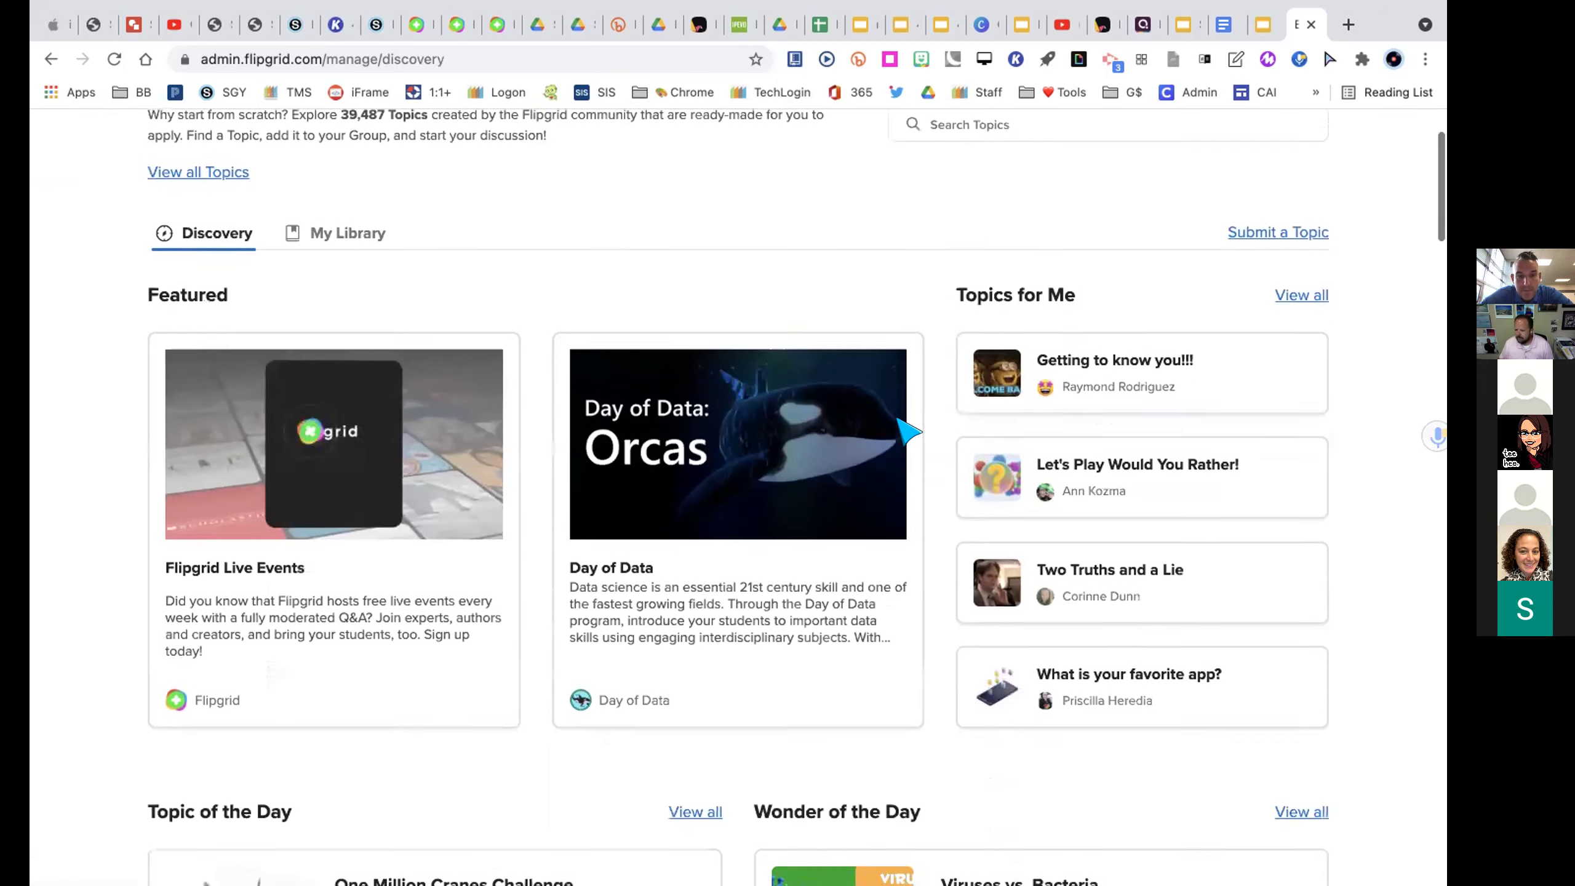
scroll(909, 431, "down", 3)
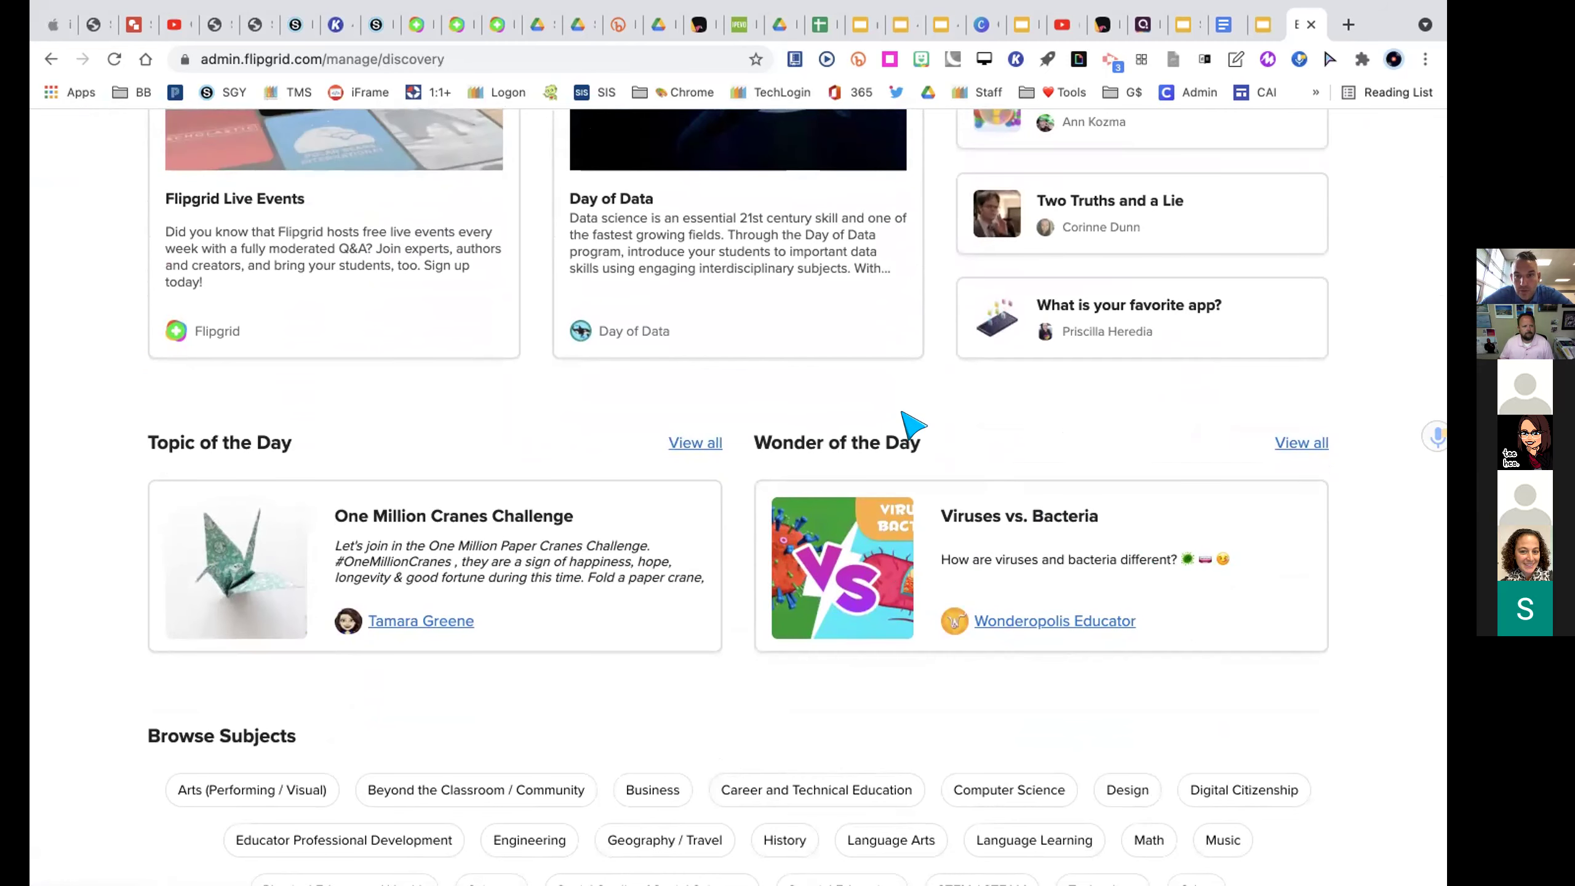
- Browse the Discovery page again and open the details of the Wonder of the Day topic "Viruses vs. Bacteria"
scroll(912, 425, "up", 8)
scroll(913, 425, "down", 5)
scroll(806, 347, "up", 5)
scroll(876, 590, "down", 3)
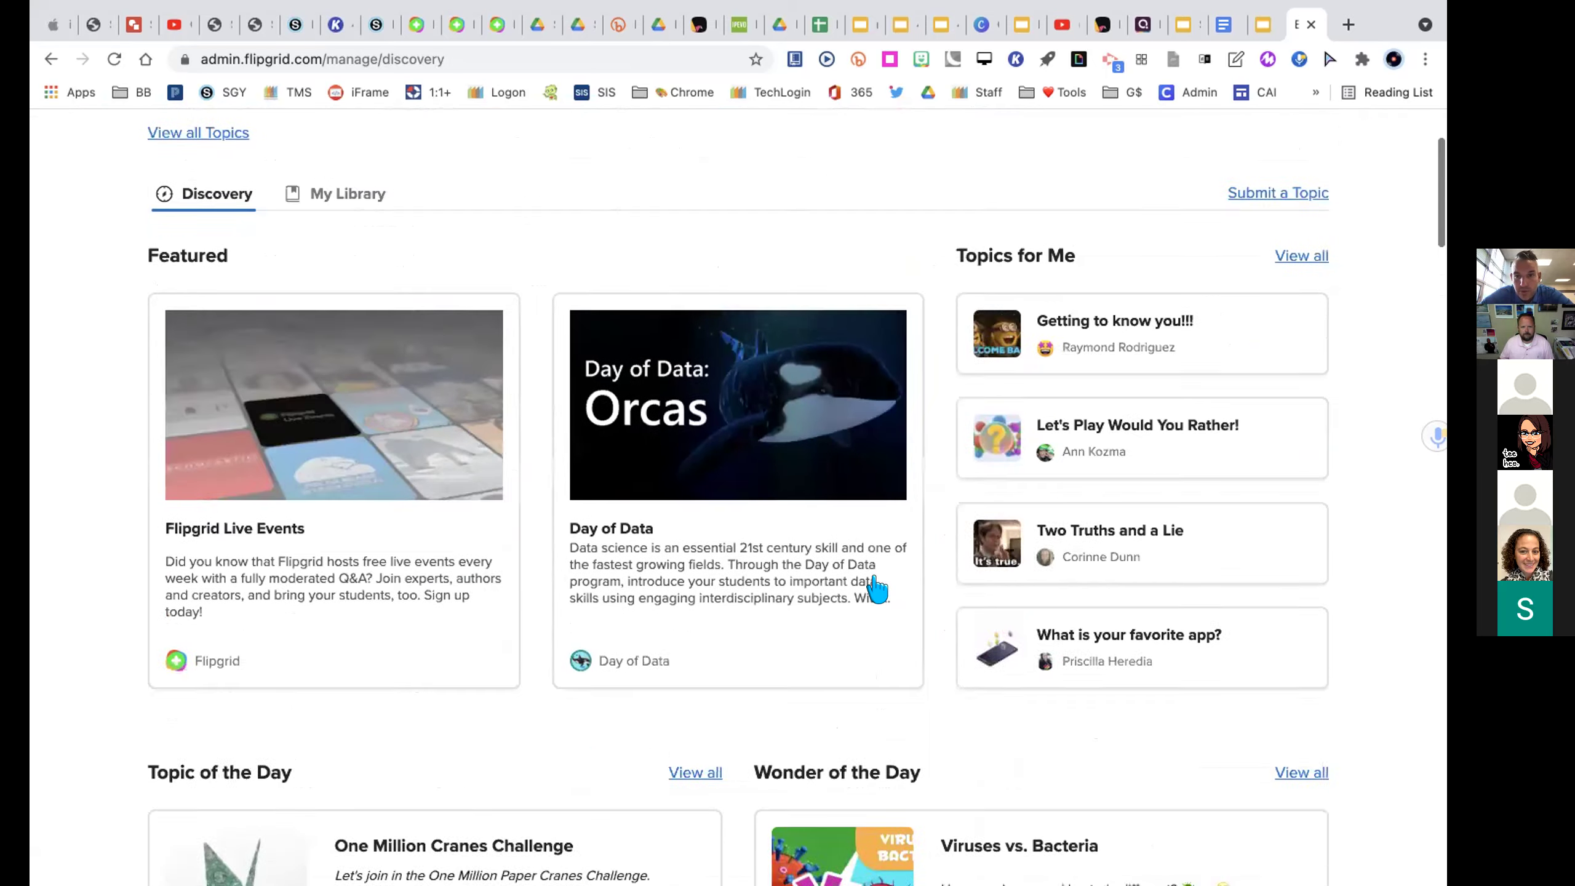
scroll(877, 589, "down", 5)
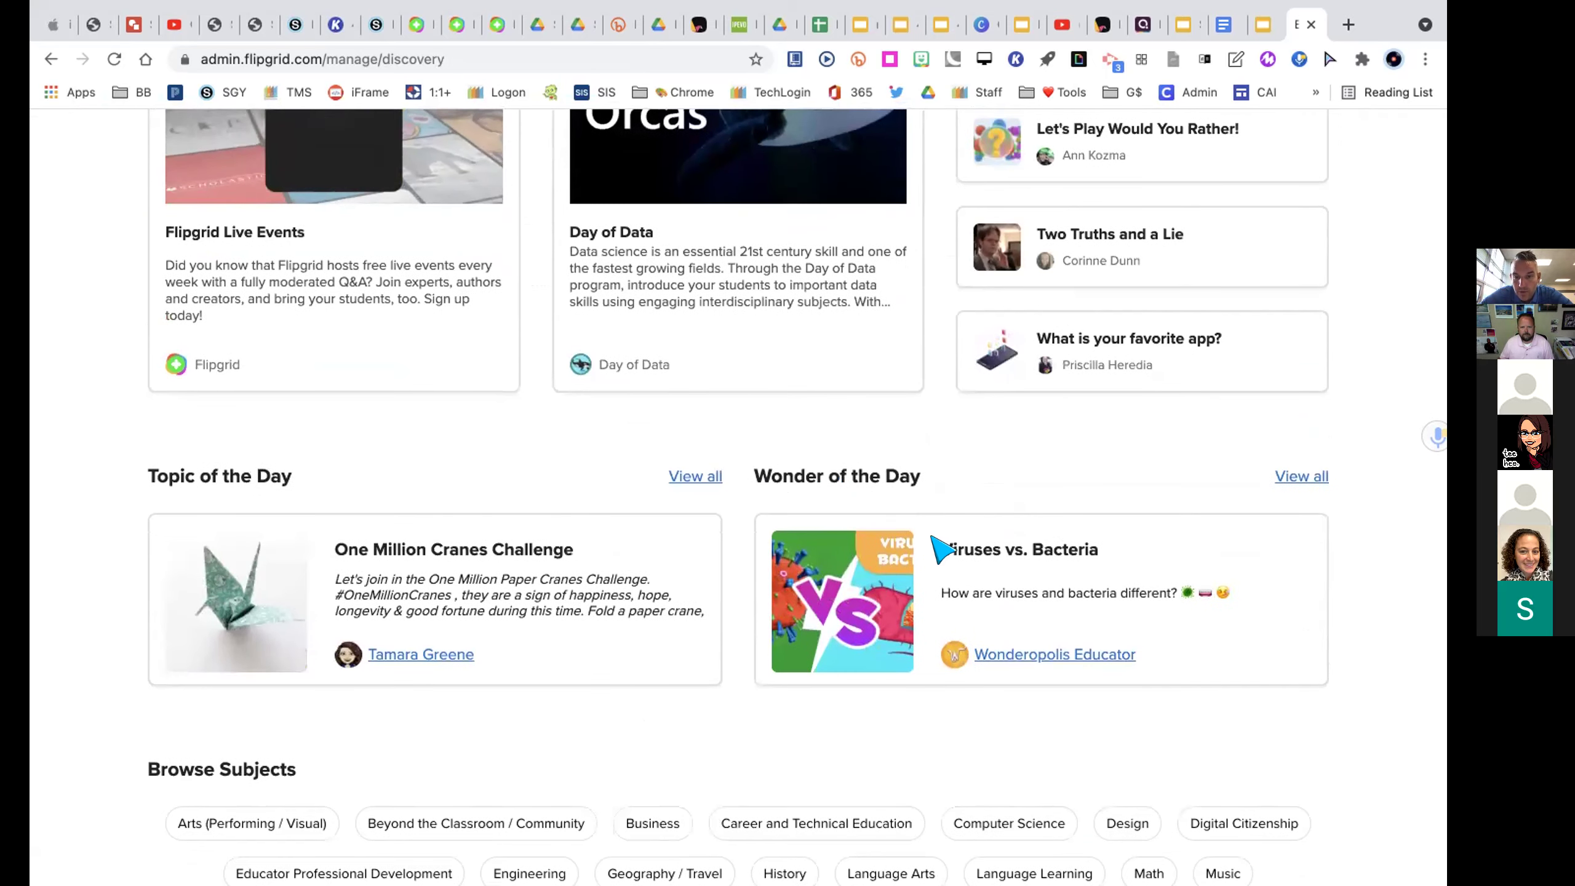
left_click(1020, 595)
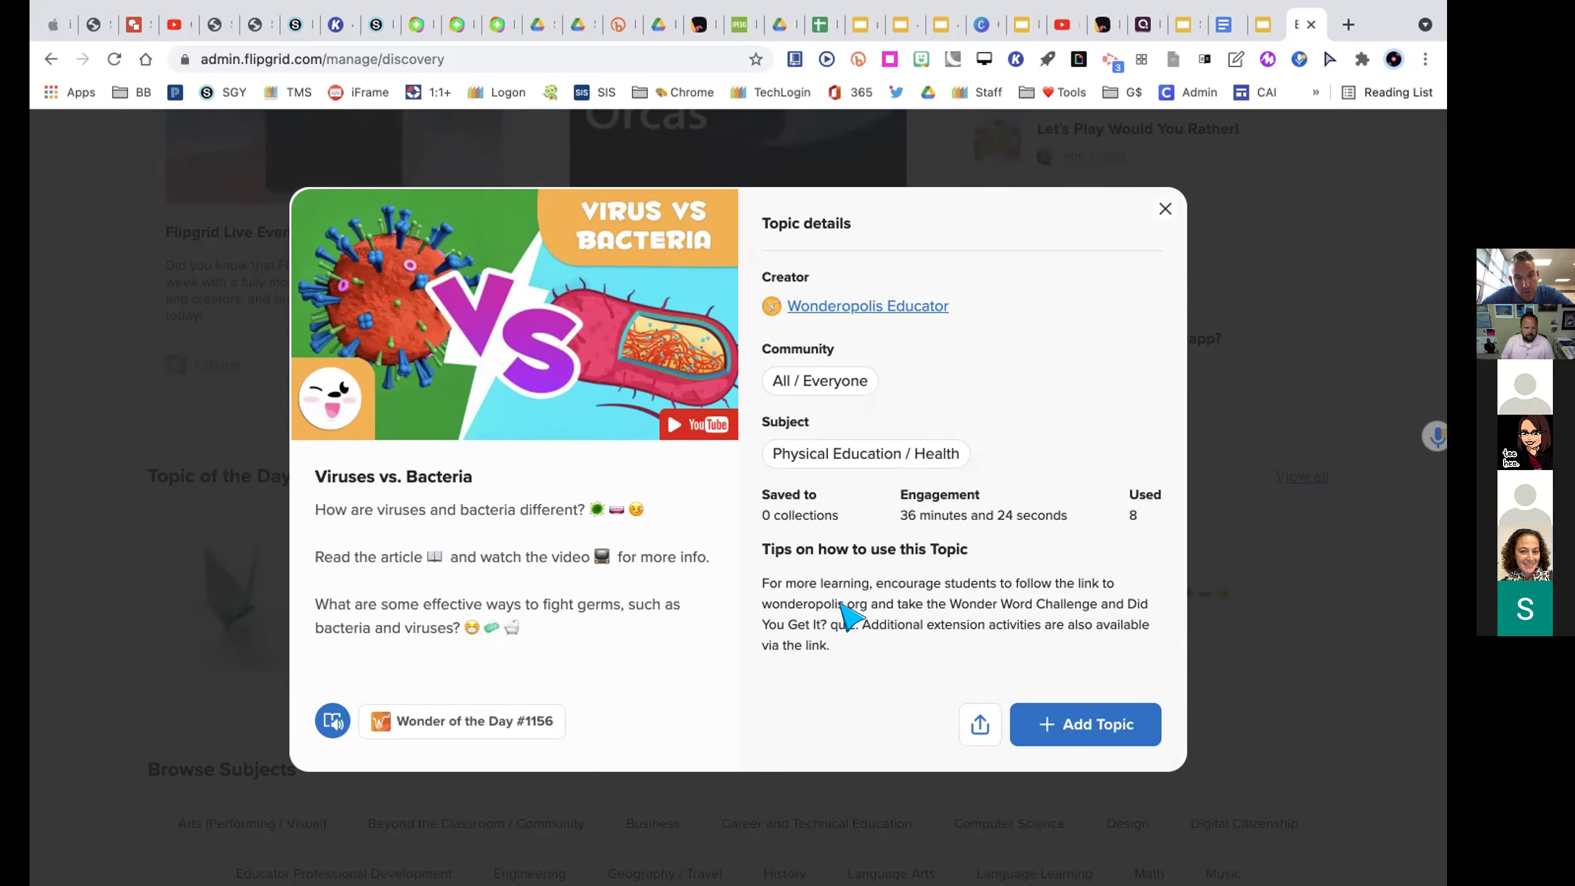
- Close the topic details and review the Activity page's snapshot statistics and list of recent responses
left_click(1160, 209)
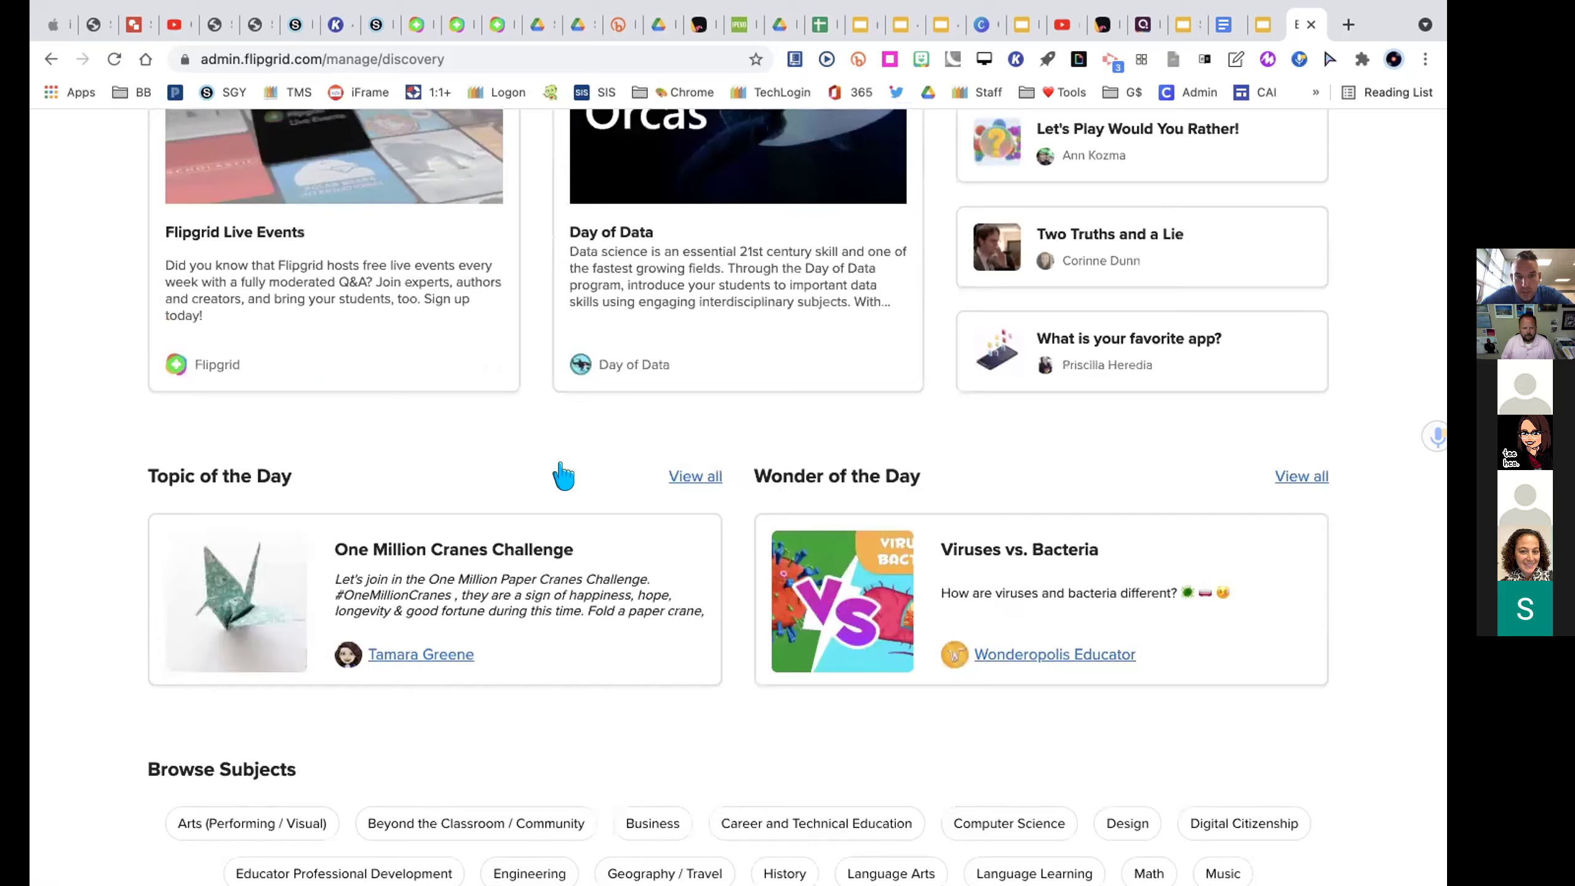
scroll(955, 258, "up", 4)
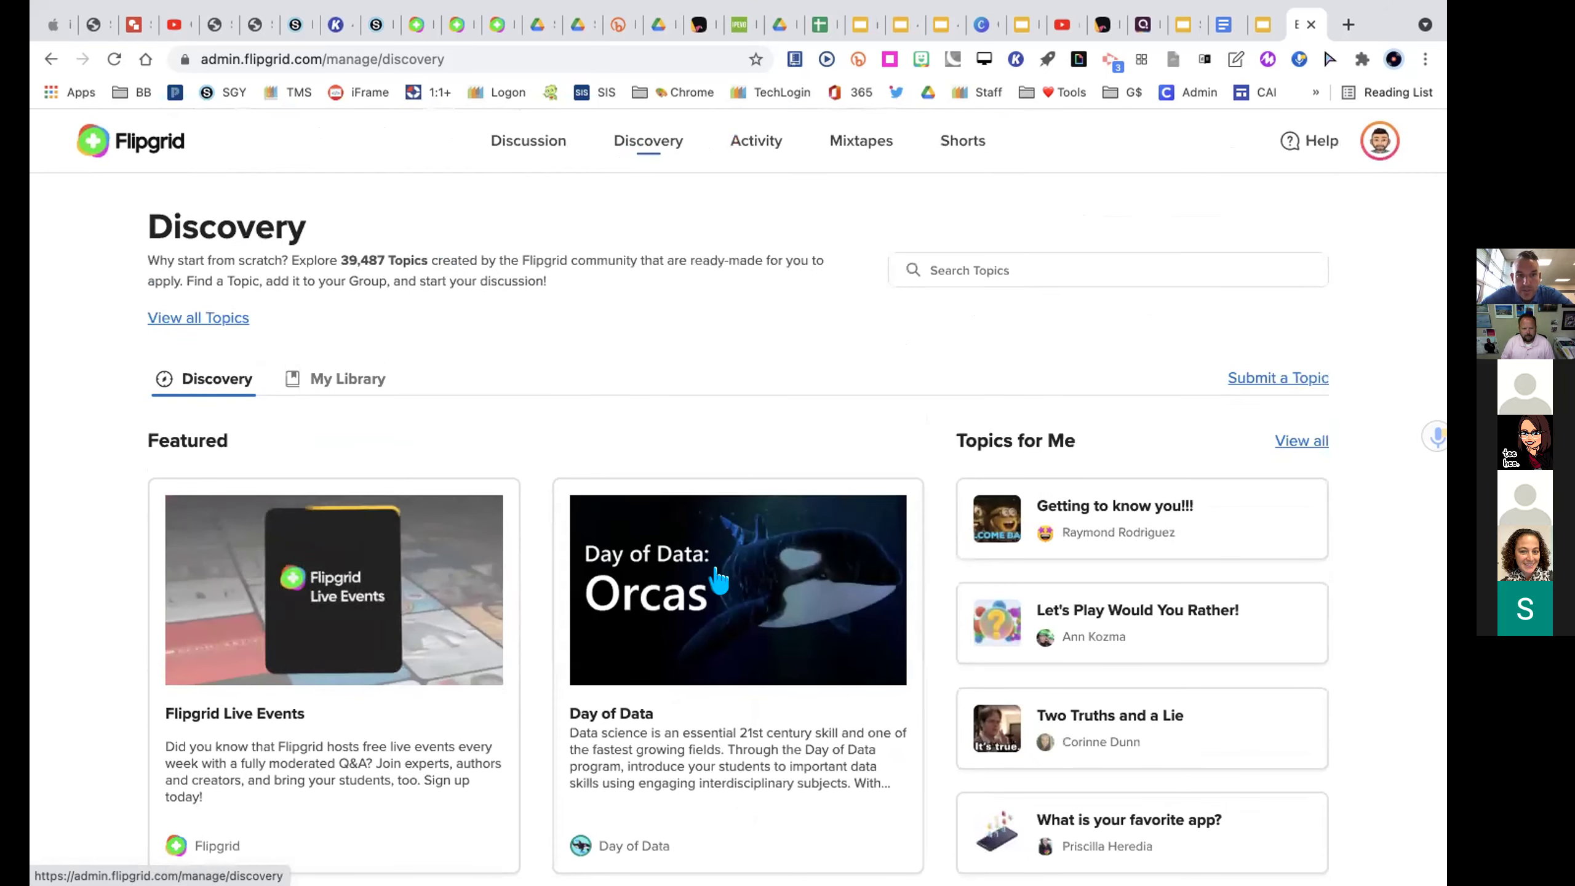
left_click(749, 144)
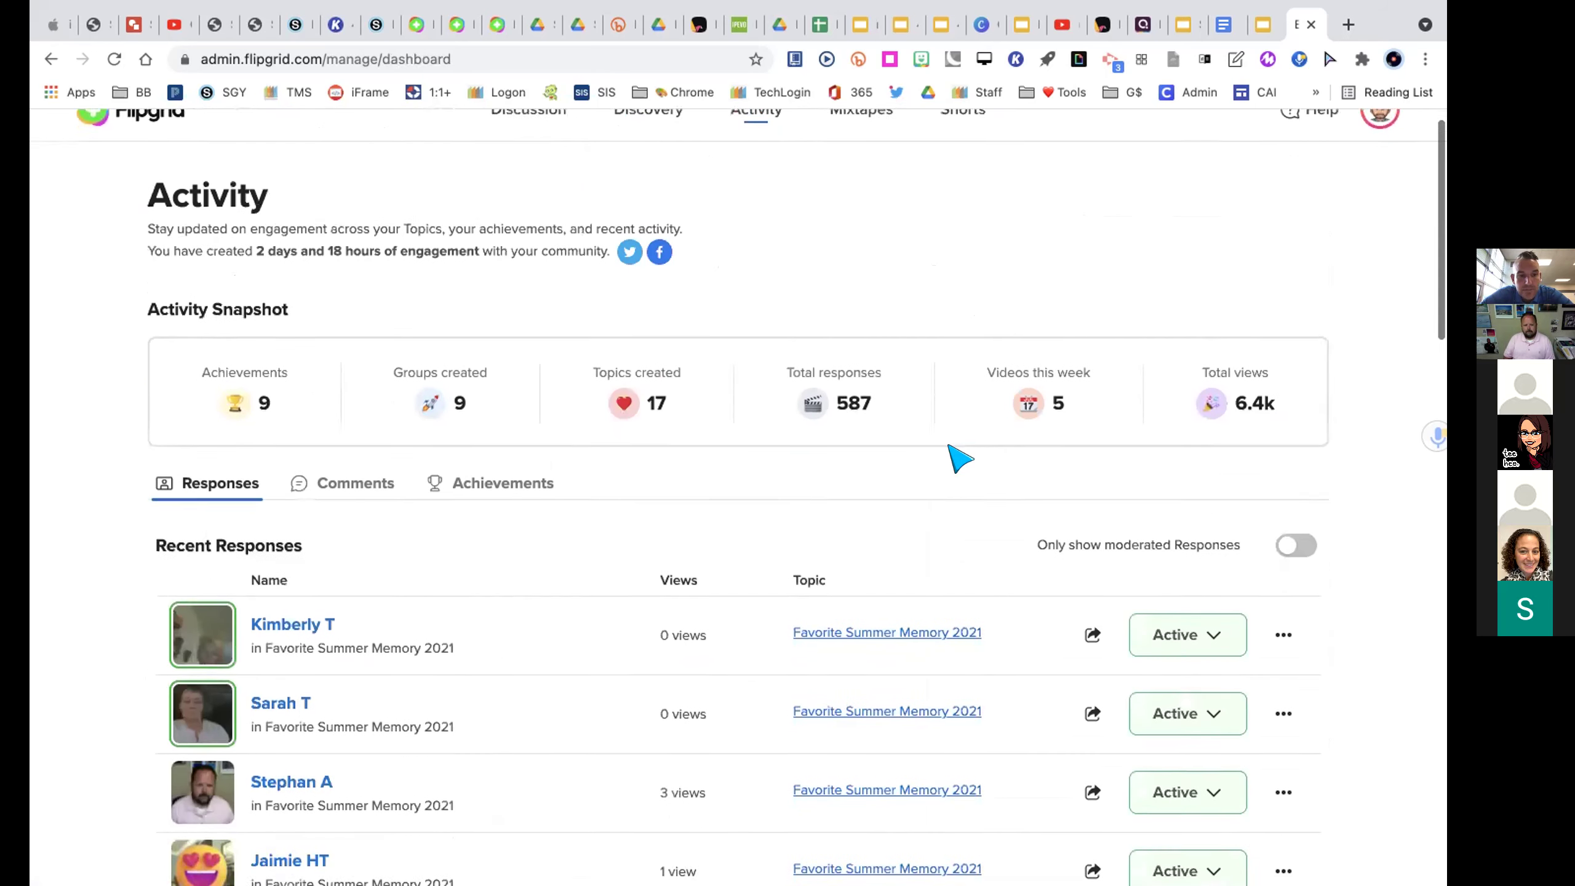
scroll(959, 457, "down", 5)
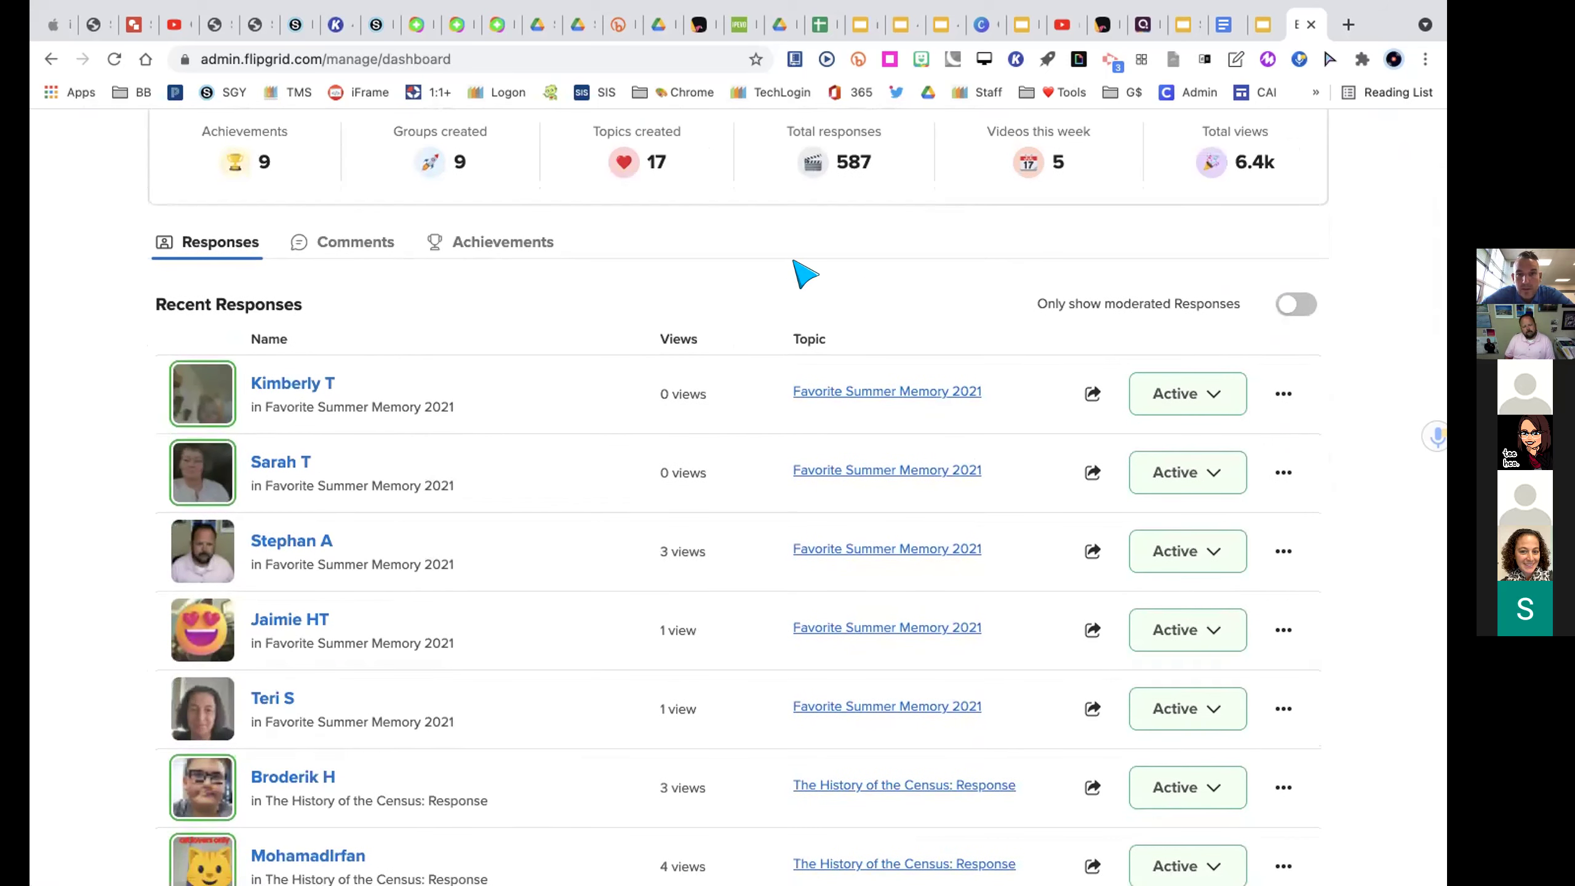
scroll(558, 419, "up", 5)
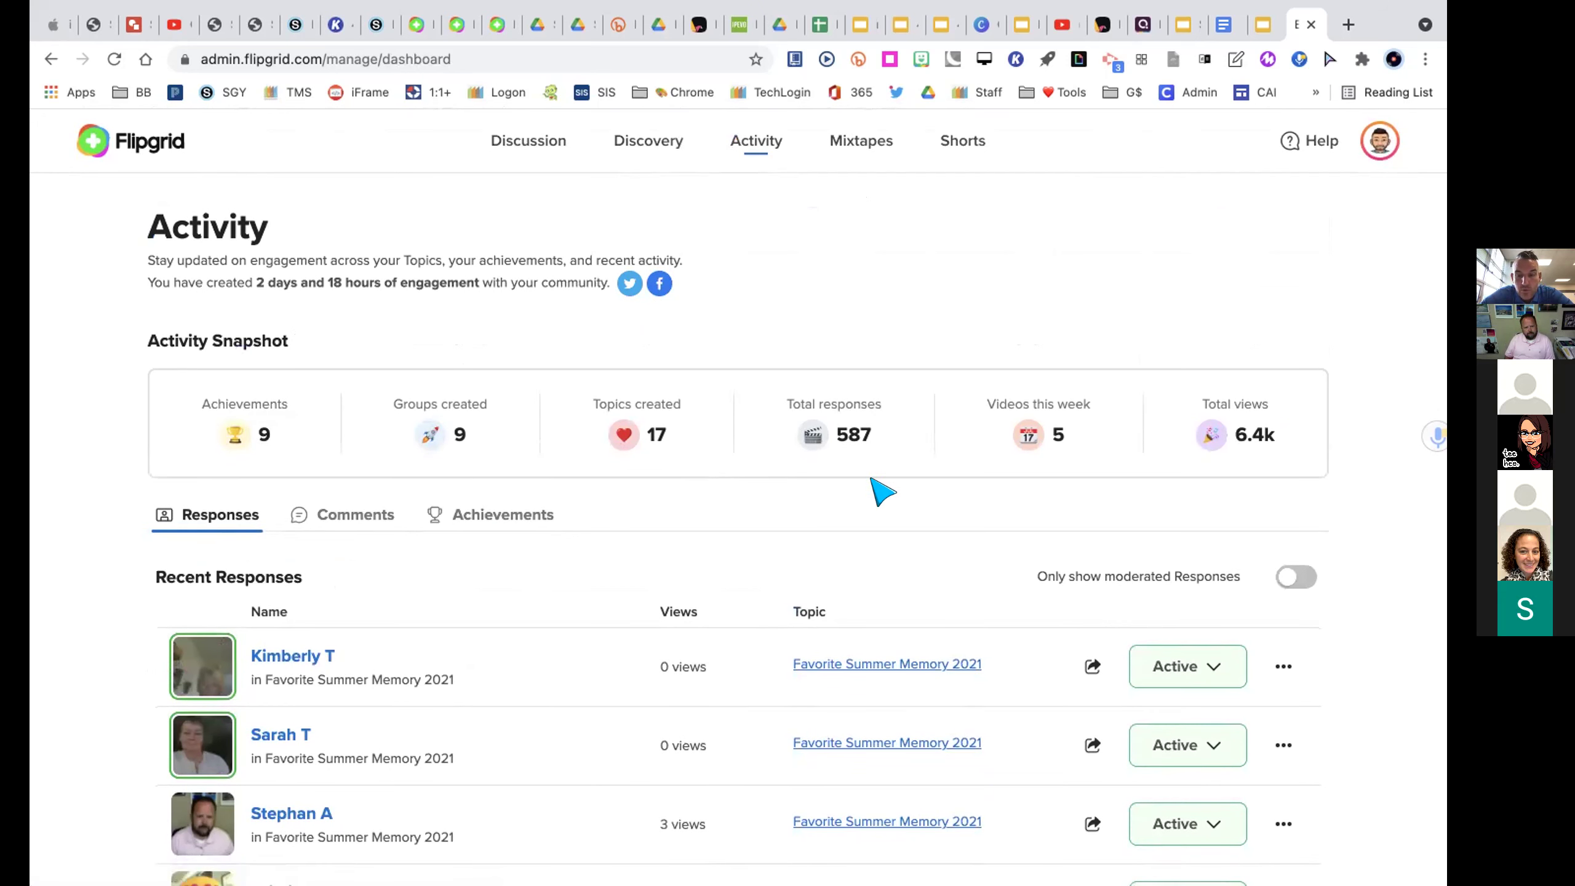
- Look over the Mixtapes and Shorts pages, and open the six-second Short from Oct 6, 2020 to view its details
left_click(833, 145)
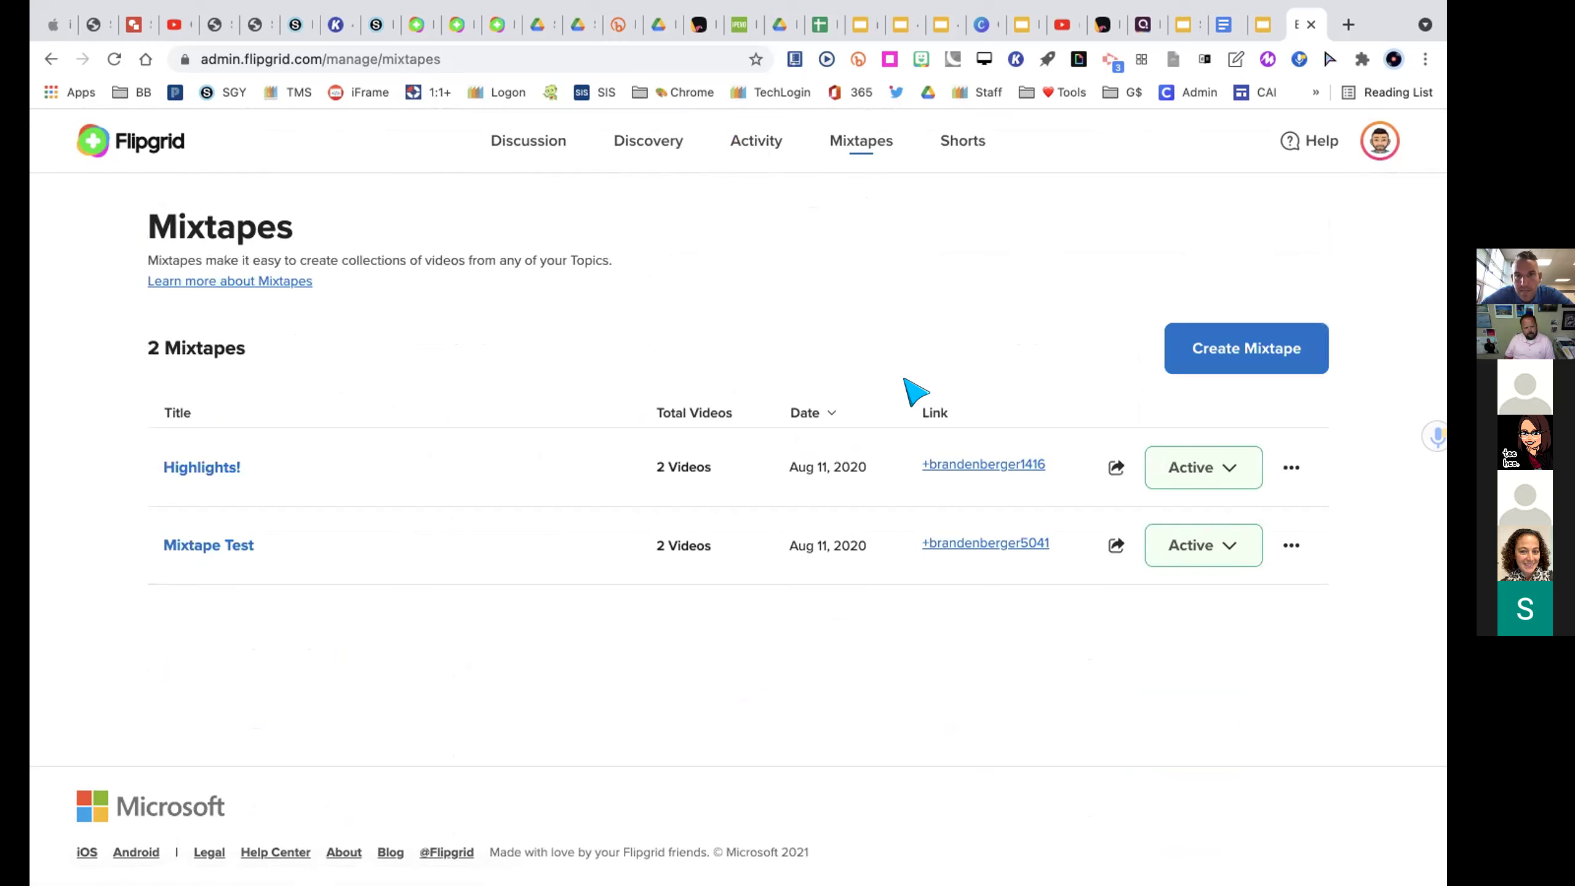
left_click(957, 147)
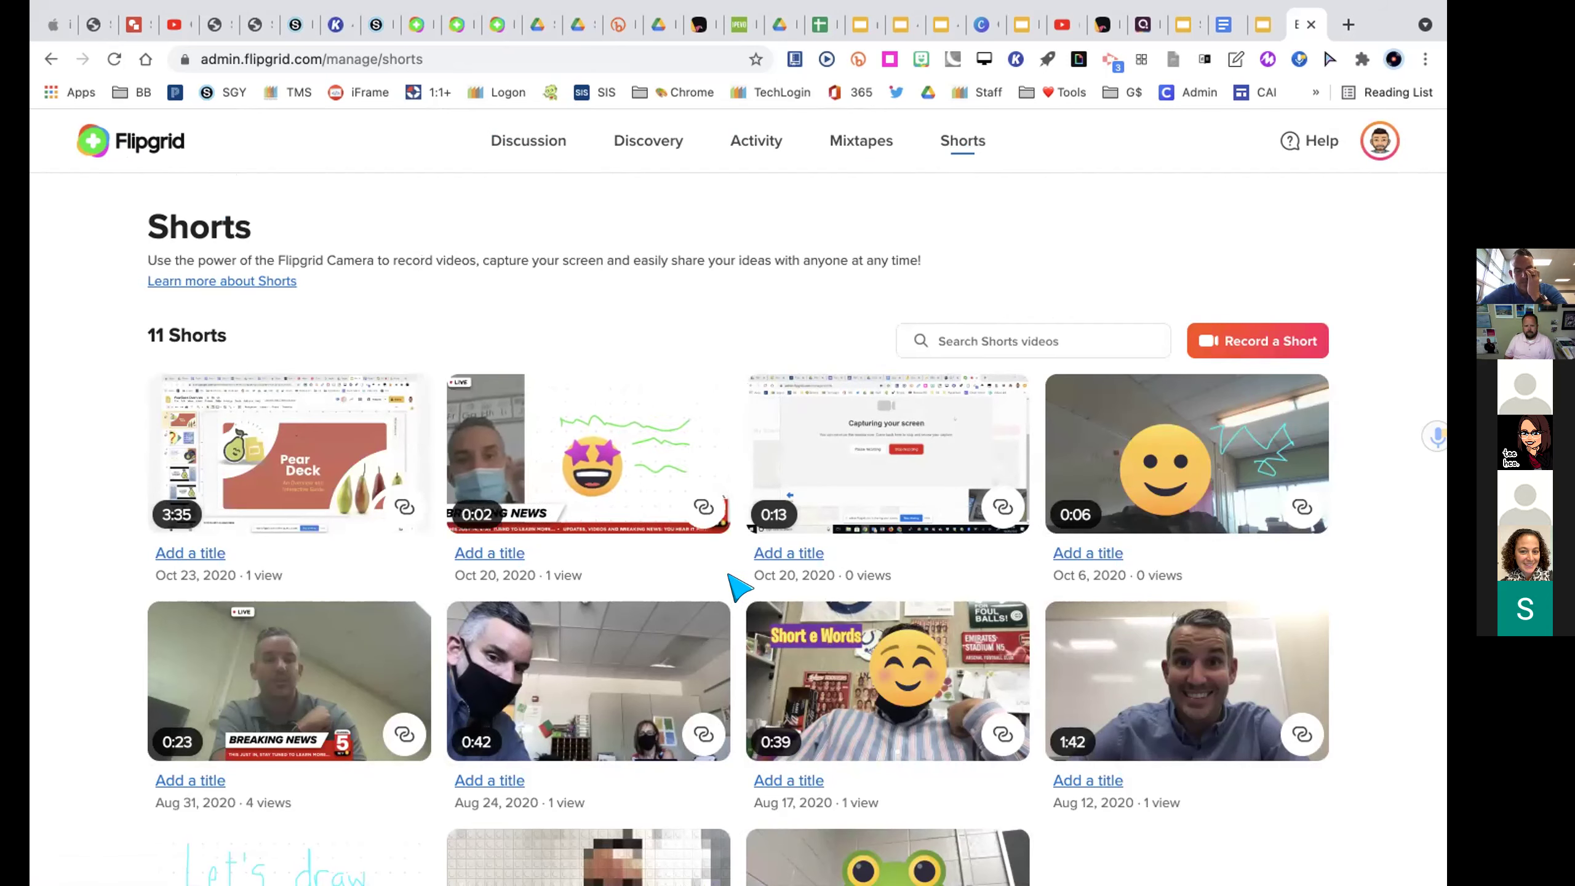
left_click(1144, 439)
left_click(705, 429)
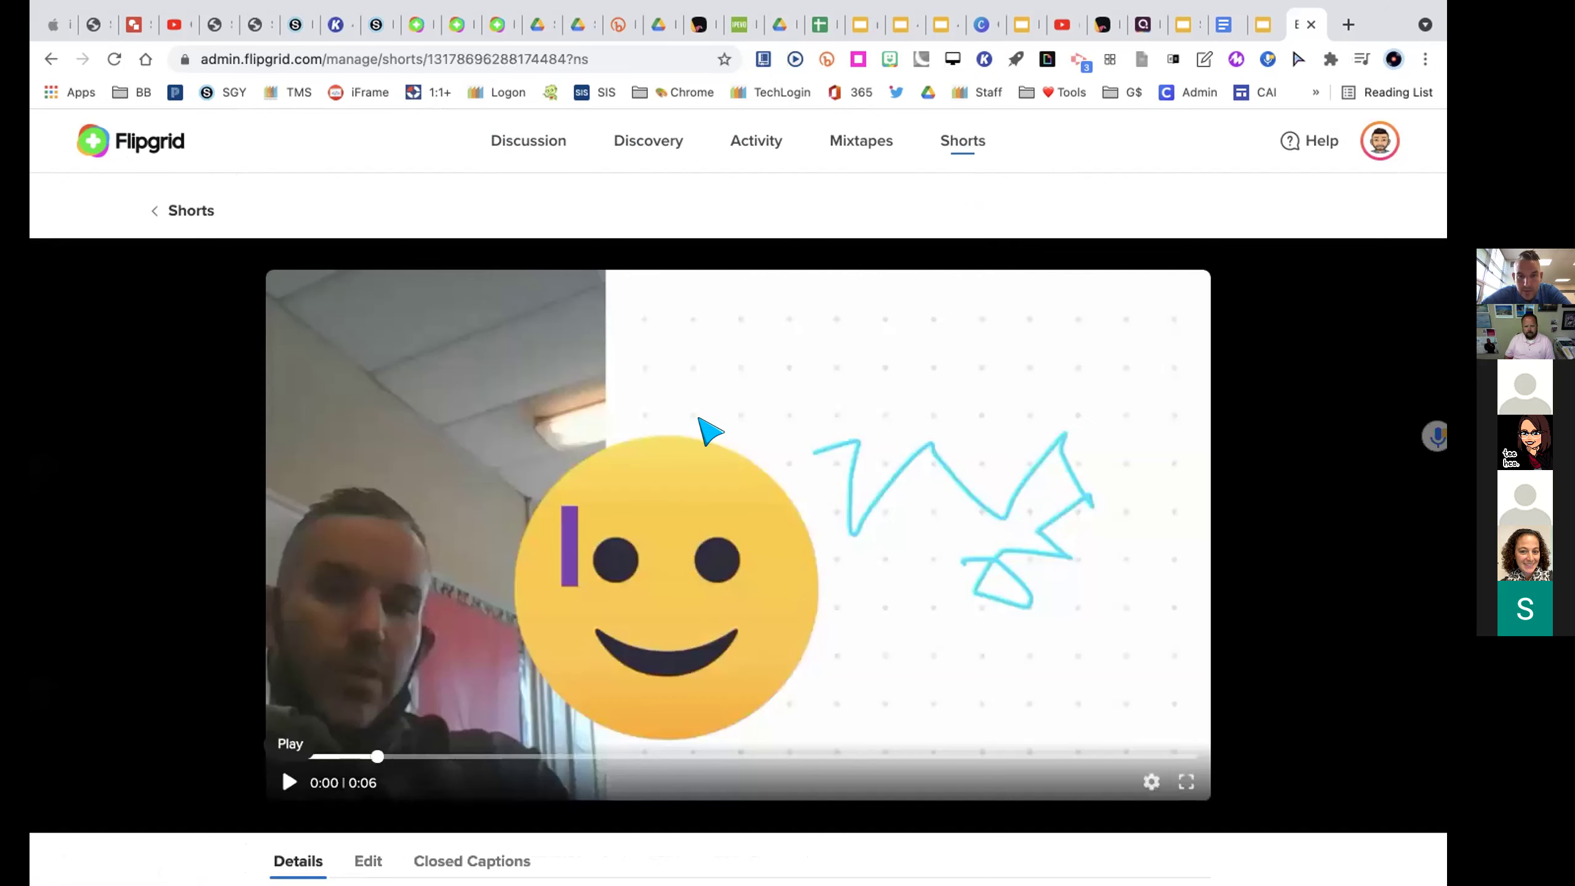
scroll(707, 422, "down", 4)
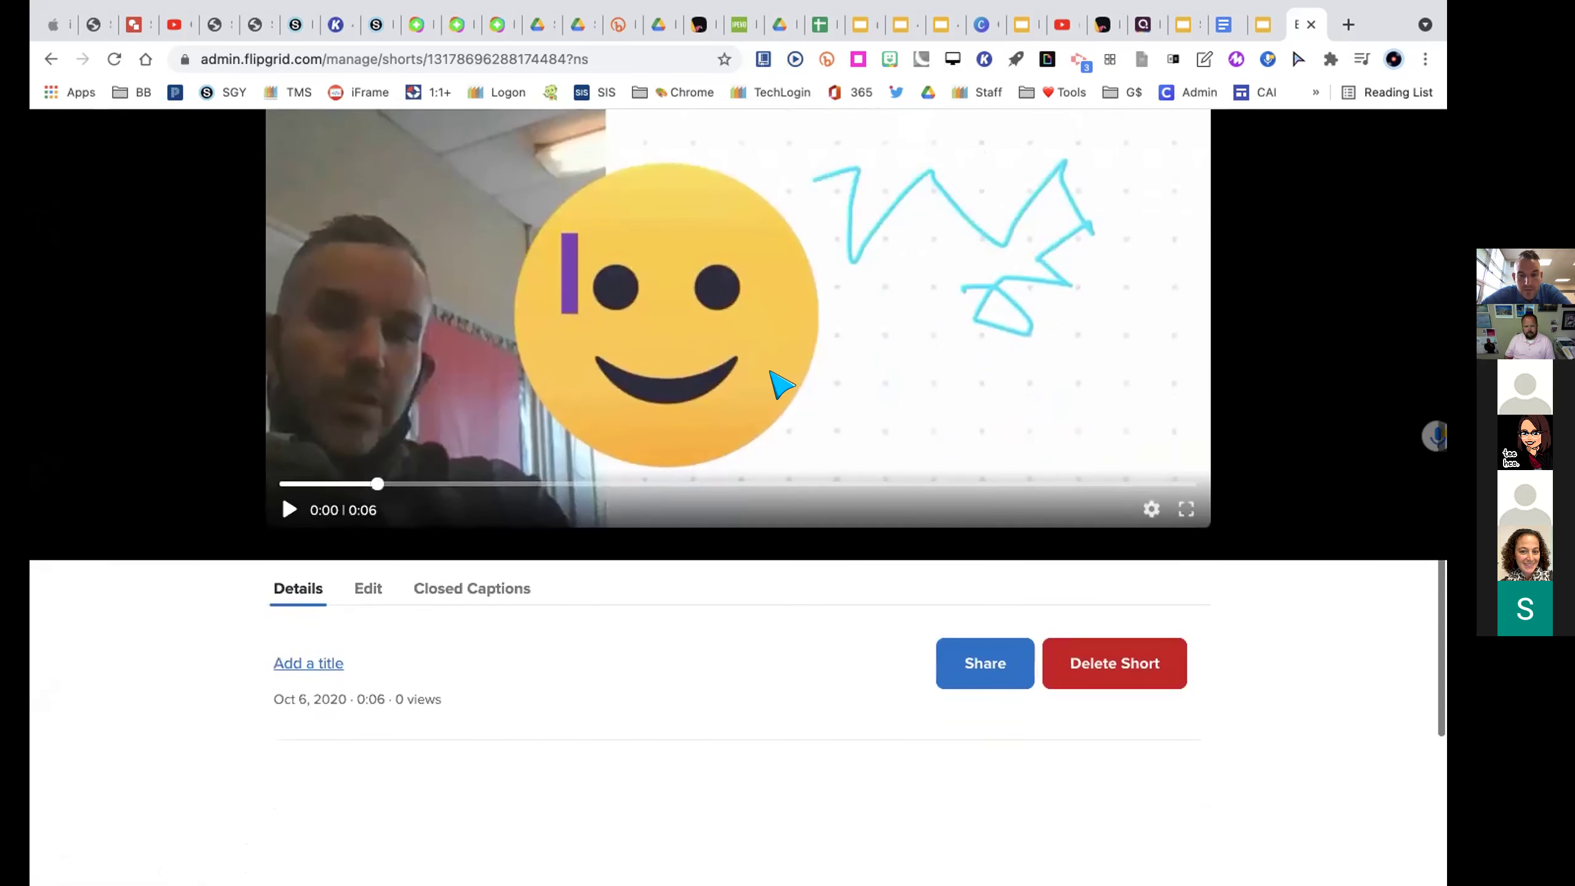
- Examine the Short's sharing options, including the embed code, and close the sharing dialog
left_click(980, 674)
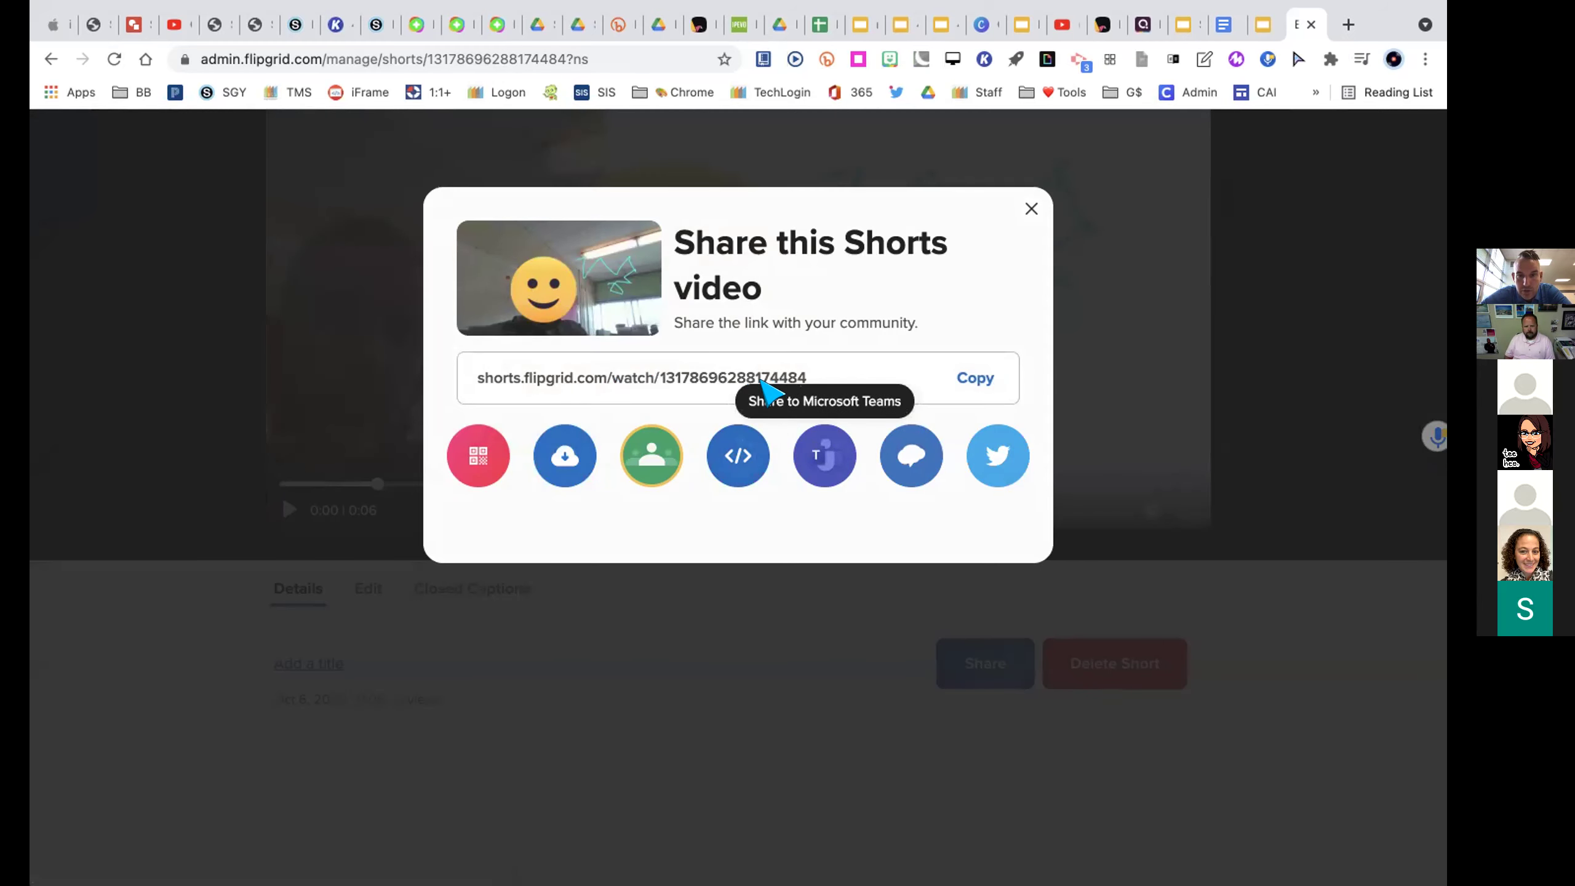
left_click(736, 456)
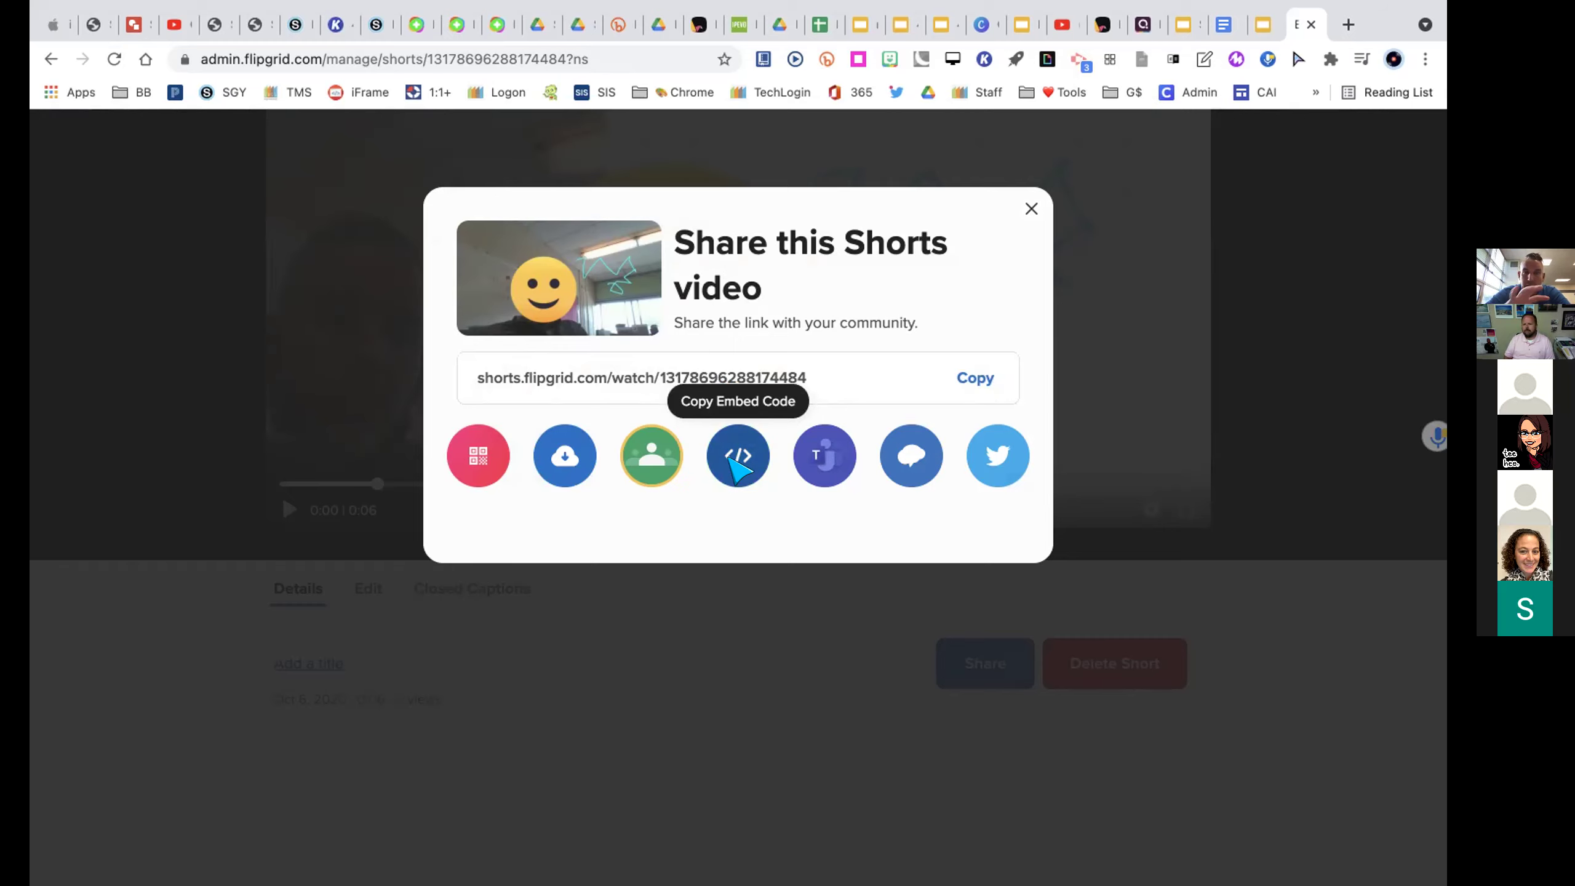
left_click(1031, 207)
scroll(875, 309, "up", 3)
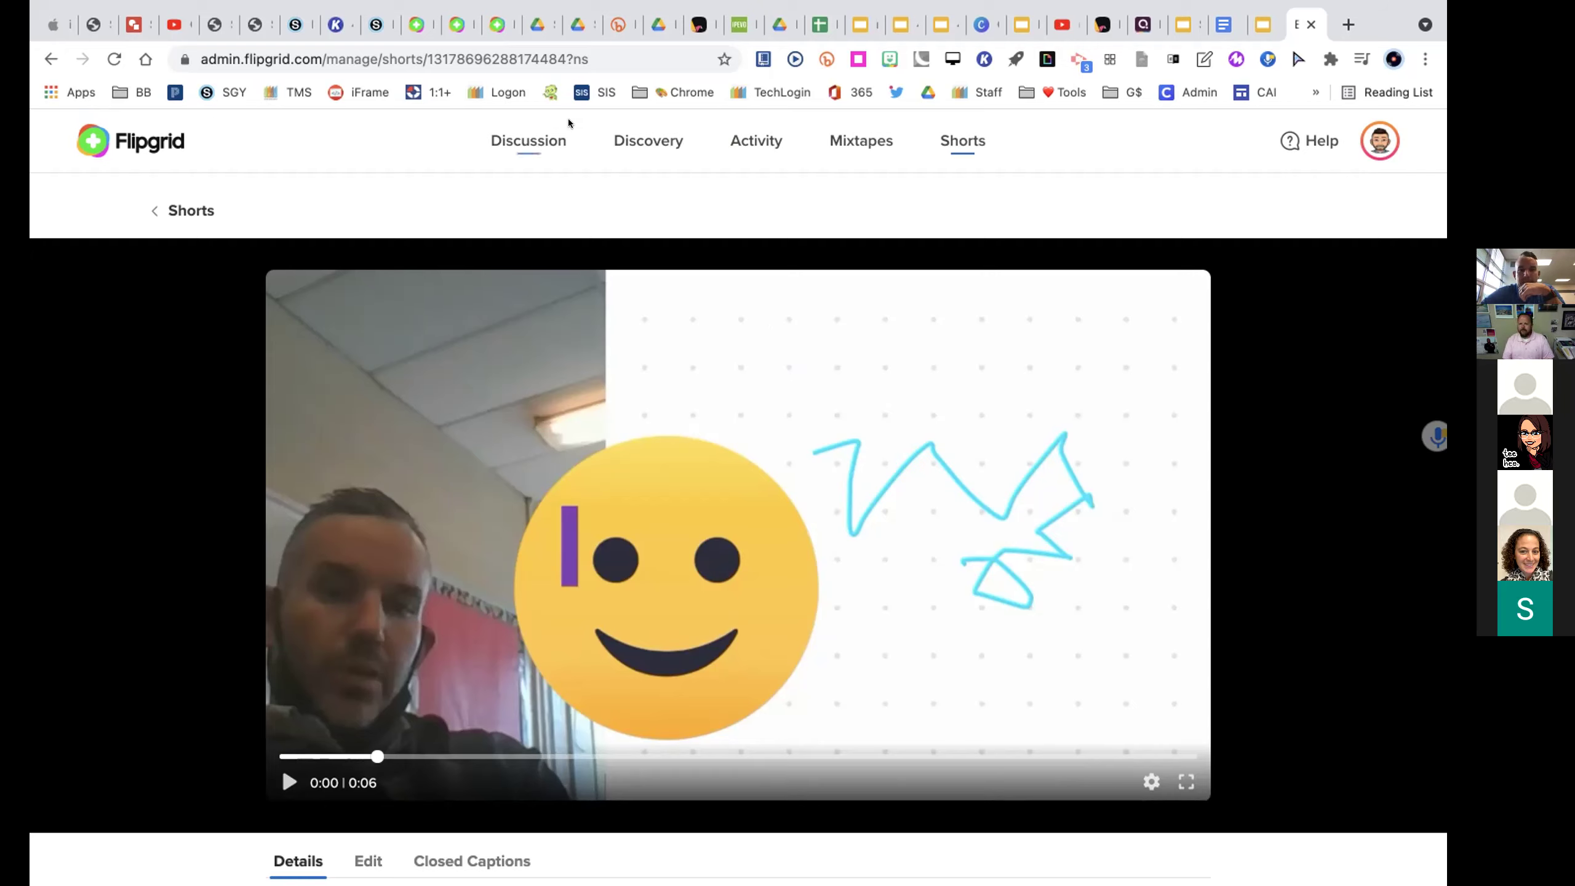
- Open the form for creating a new group from Discussion and review its settings, choosing Student Username as the way to add students
left_click(140, 145)
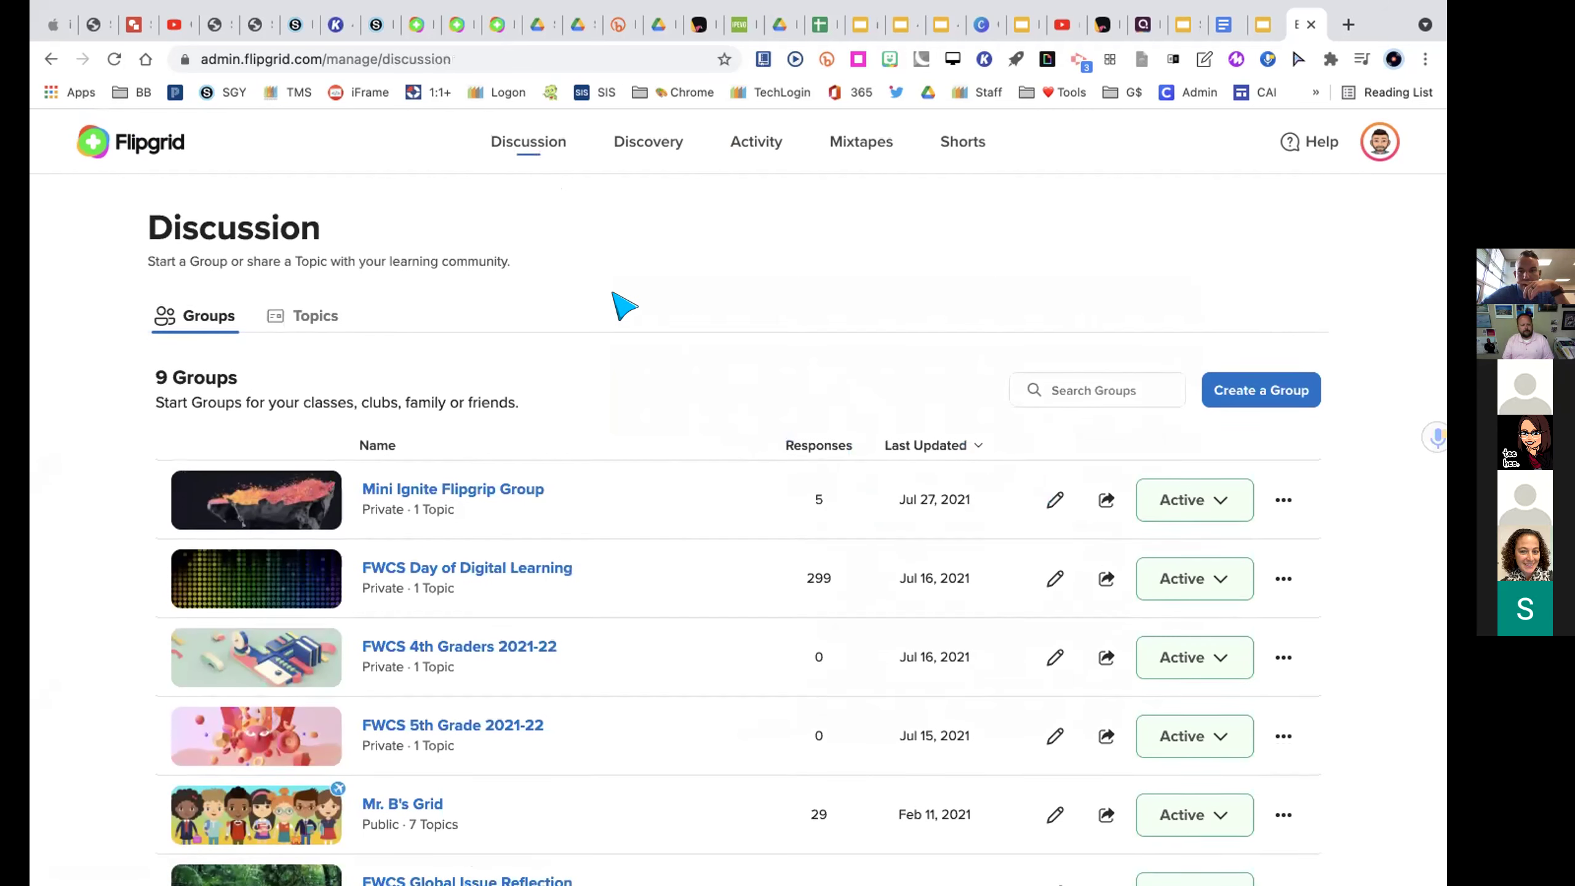
left_click(1261, 388)
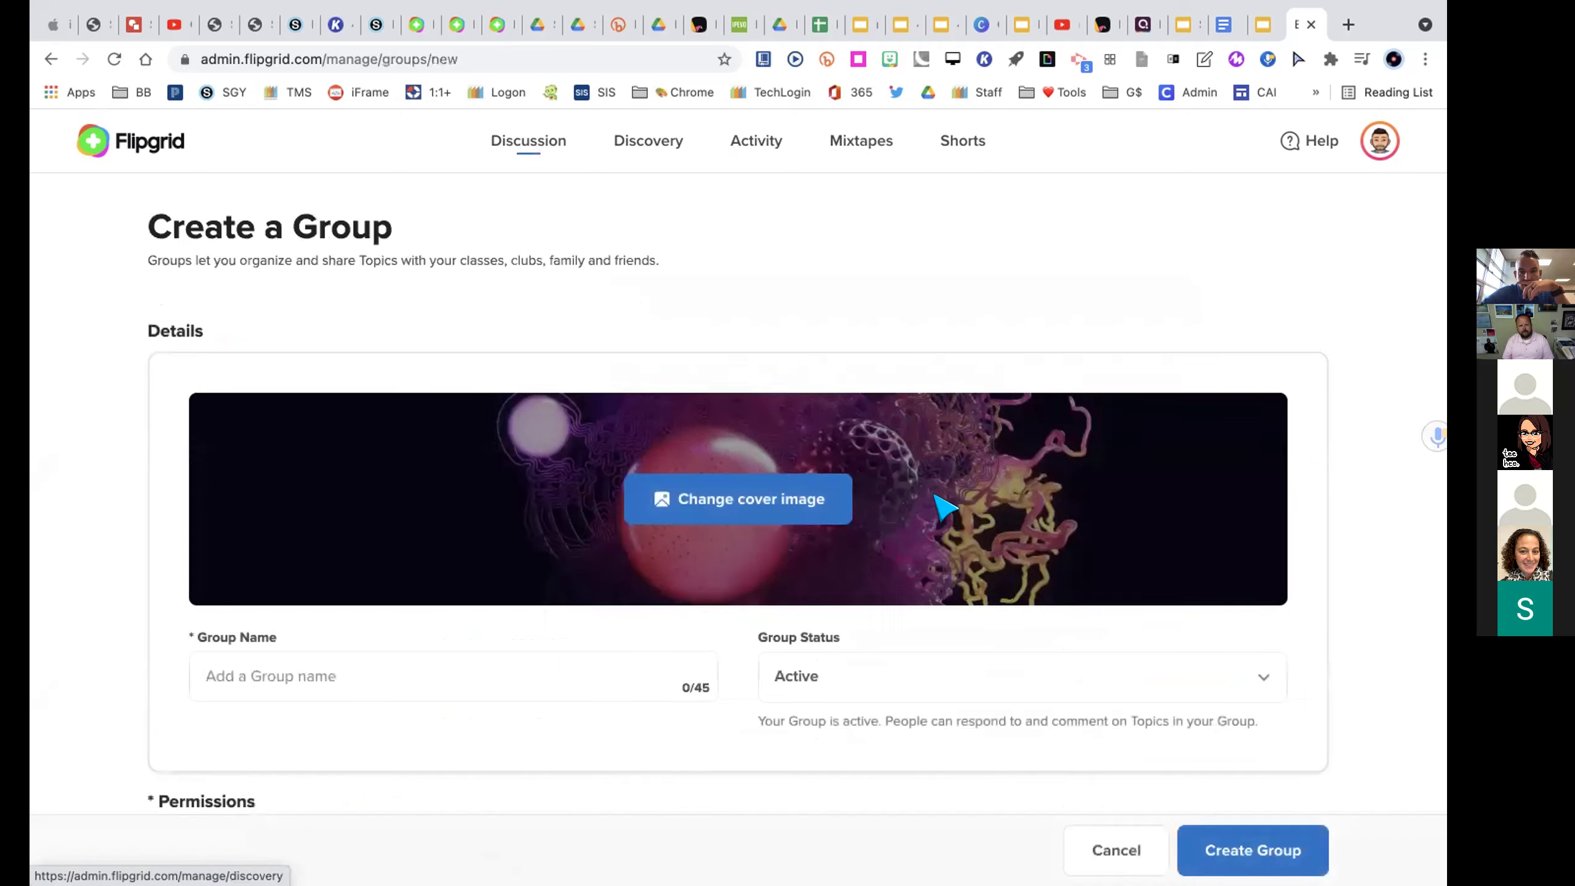
scroll(943, 506, "down", 10)
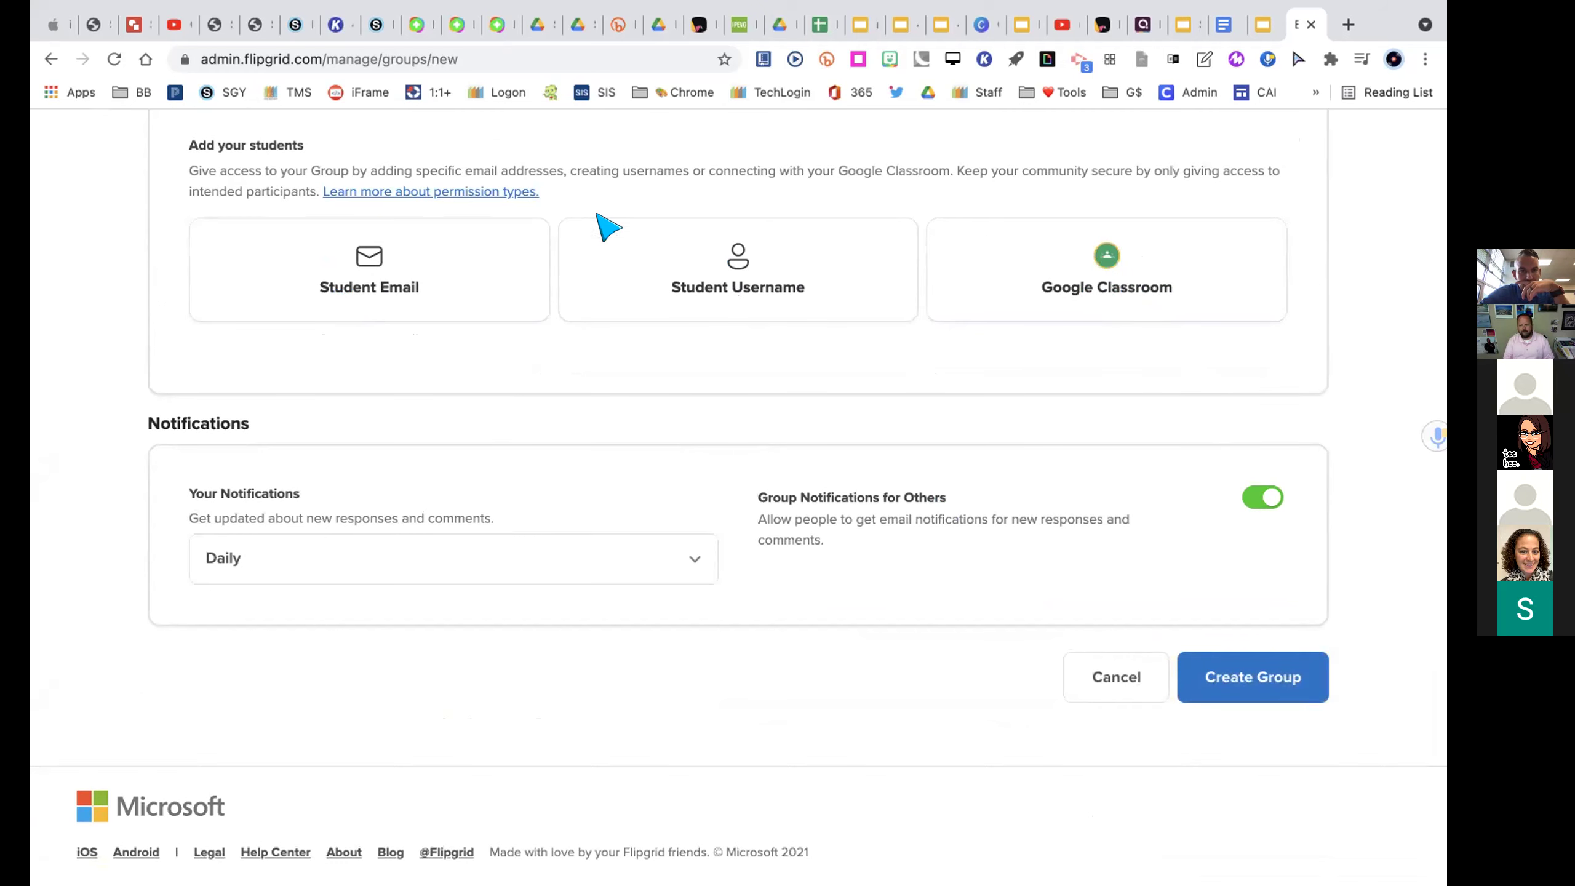
left_click(741, 257)
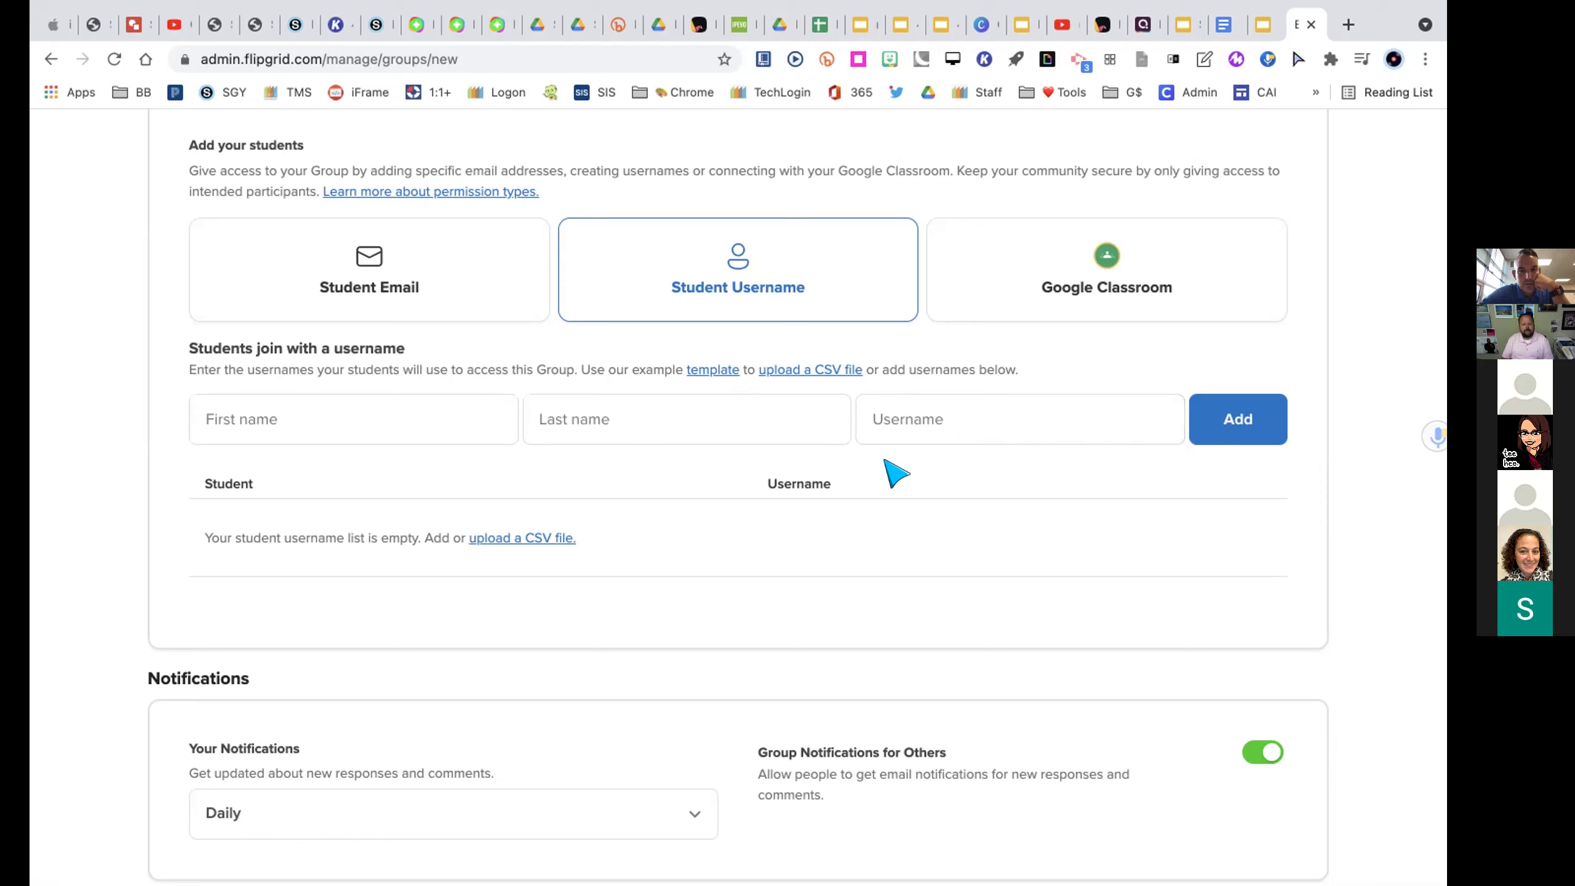
scroll(956, 459, "up", 6)
scroll(962, 460, "down", 5)
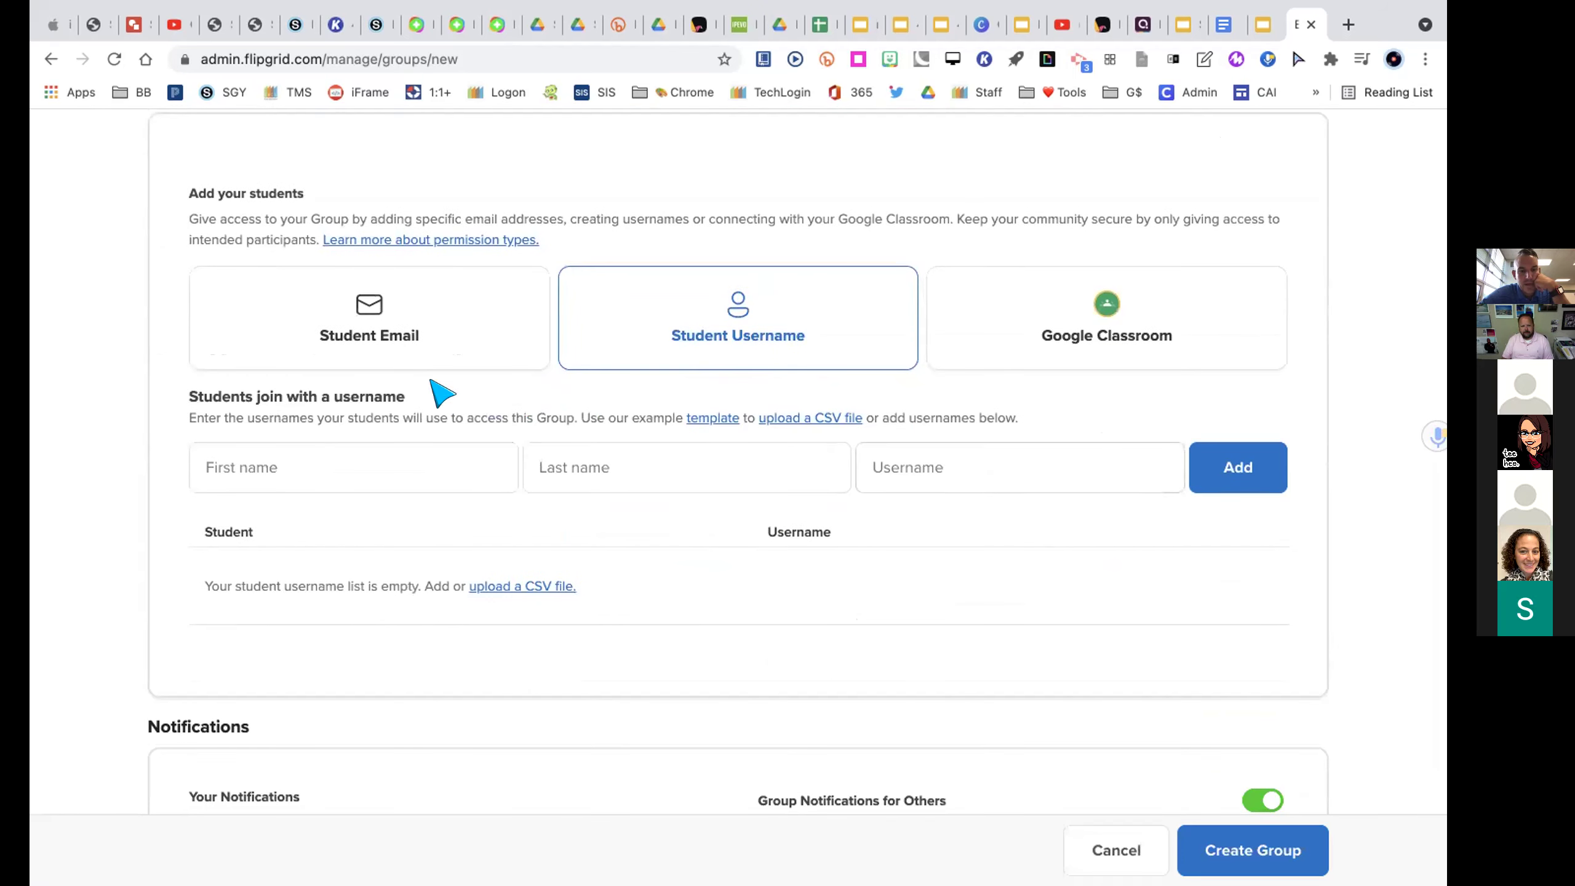
scroll(464, 457, "up", 10)
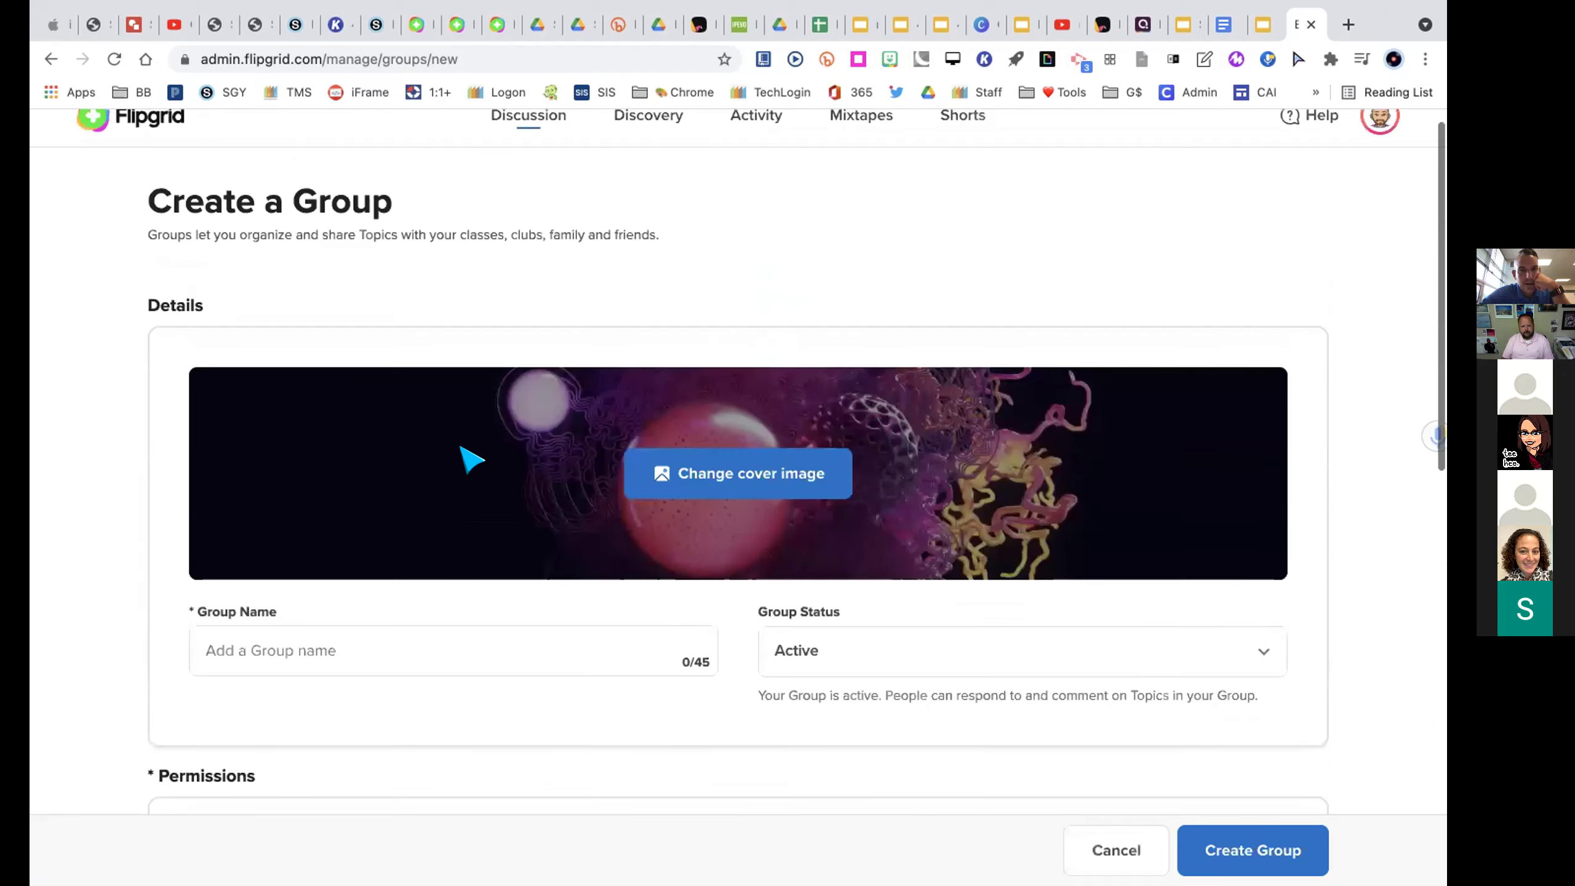
- Leave the new group form, open the Mini Ignite Flipgrip Group from Discussion and highlight its join code
left_click(170, 141)
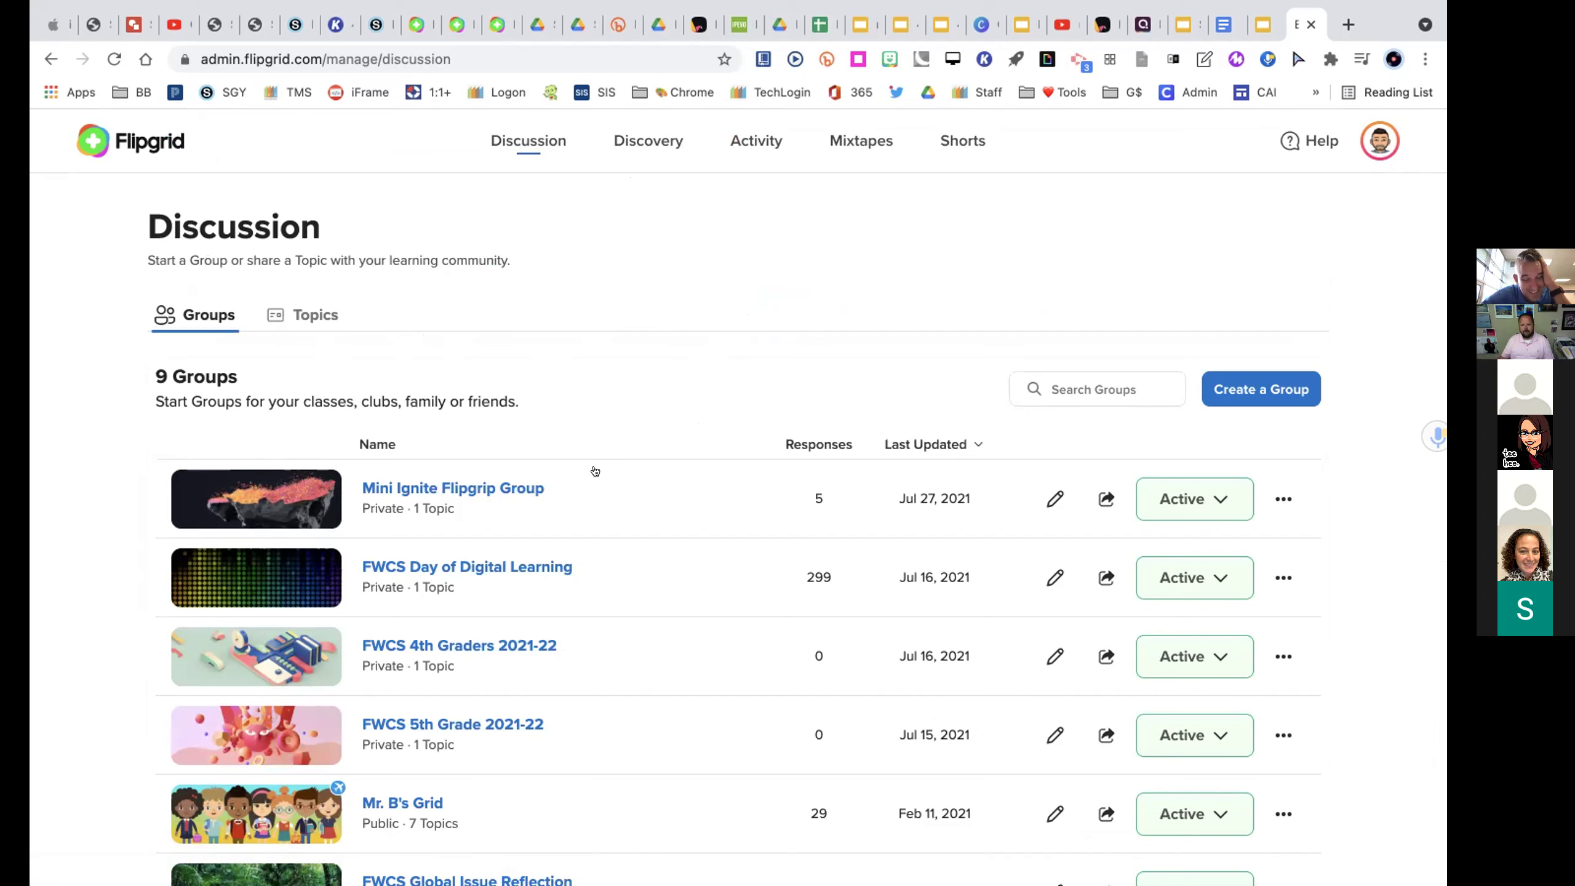
scroll(595, 470, "down", 1)
scroll(592, 469, "up", 1)
left_click(484, 489)
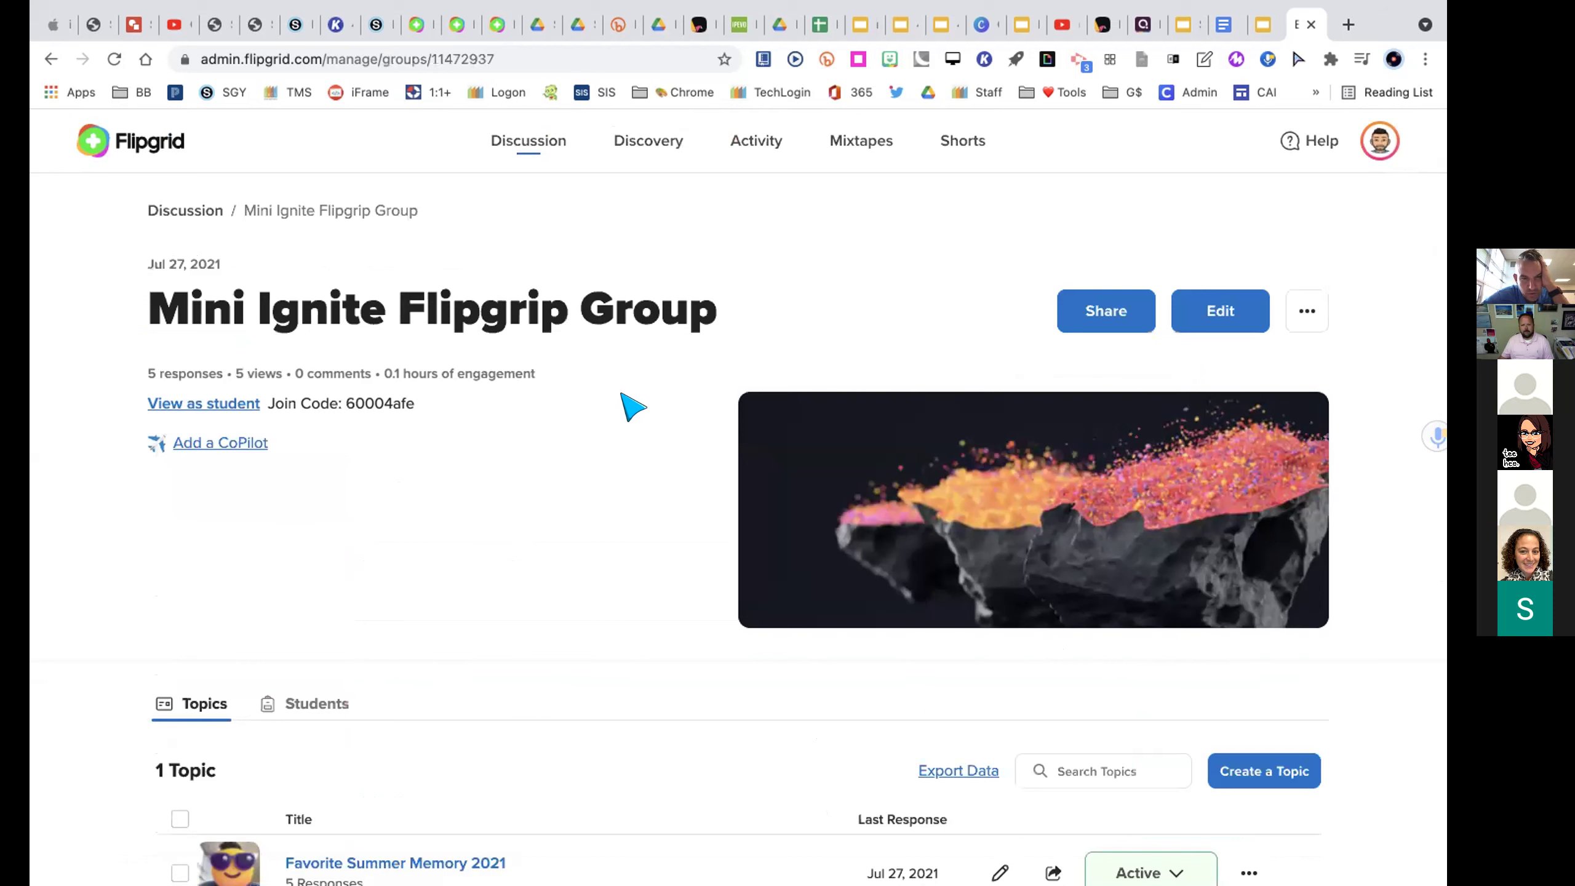
mouse_move(269, 409)
left_mouse_down()
mouse_move(415, 400)
mouse_move(267, 411)
left_mouse_up()
left_click(415, 398)
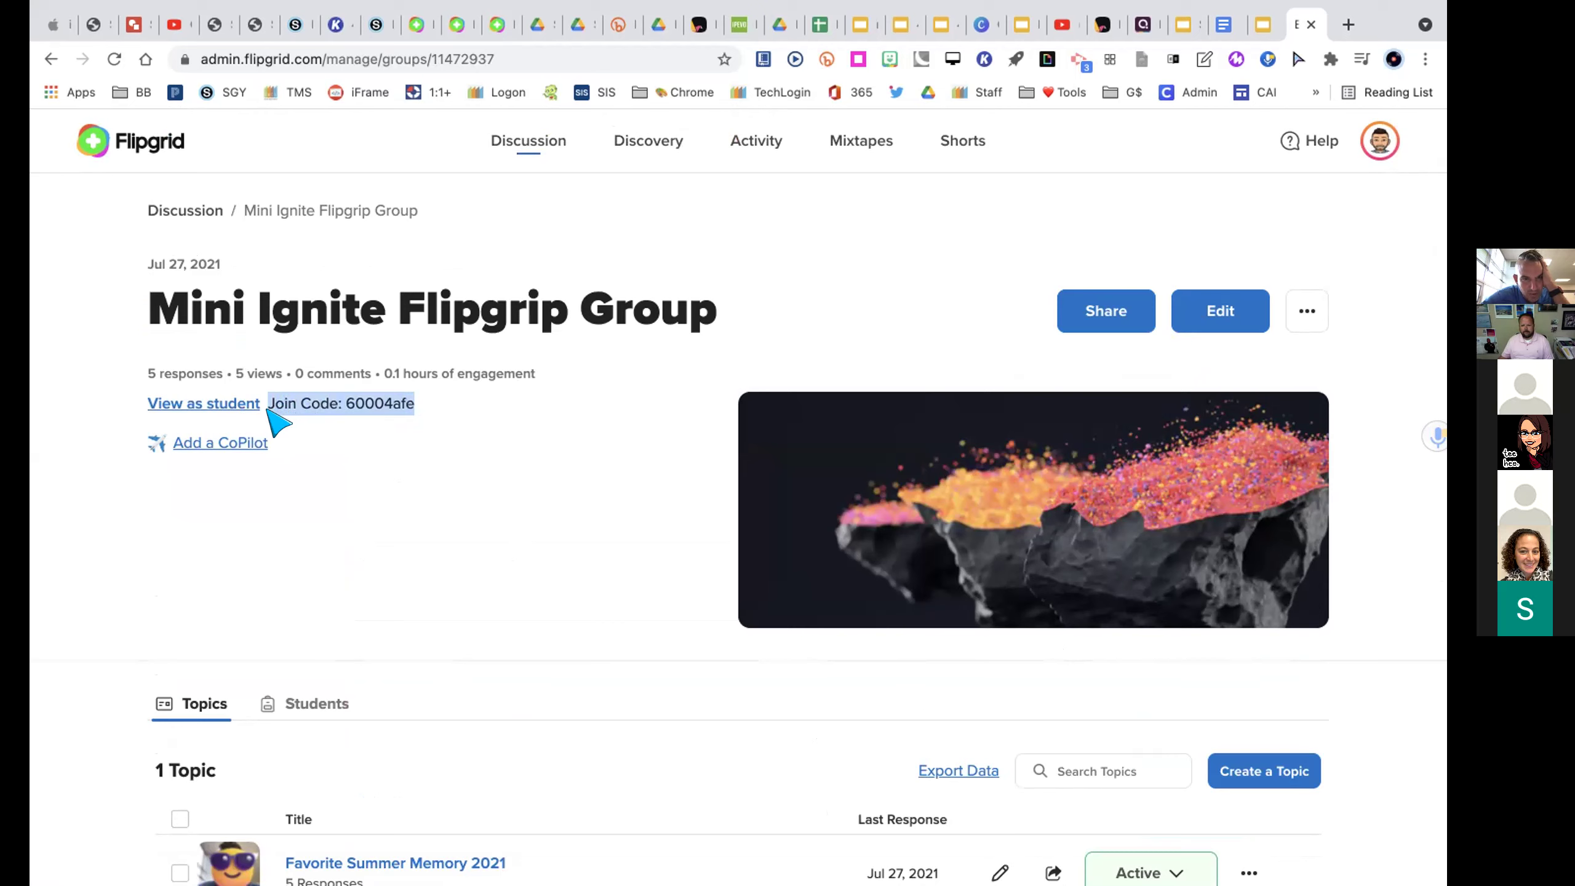